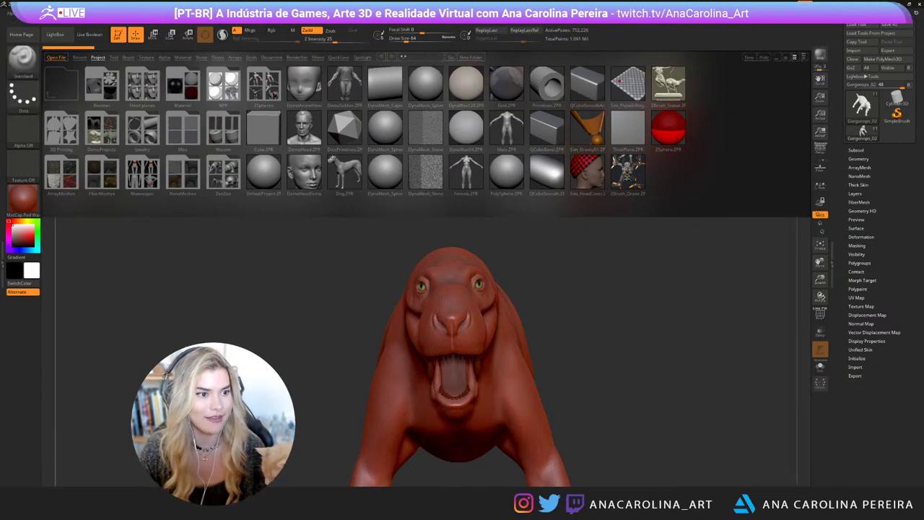
Apply the BasicMaterial to the creature in place of the red material and hide LightBox.
{"action": "left_click", "coordinate": [22, 199]}
{"action": "left_click", "coordinate": [102, 335]}
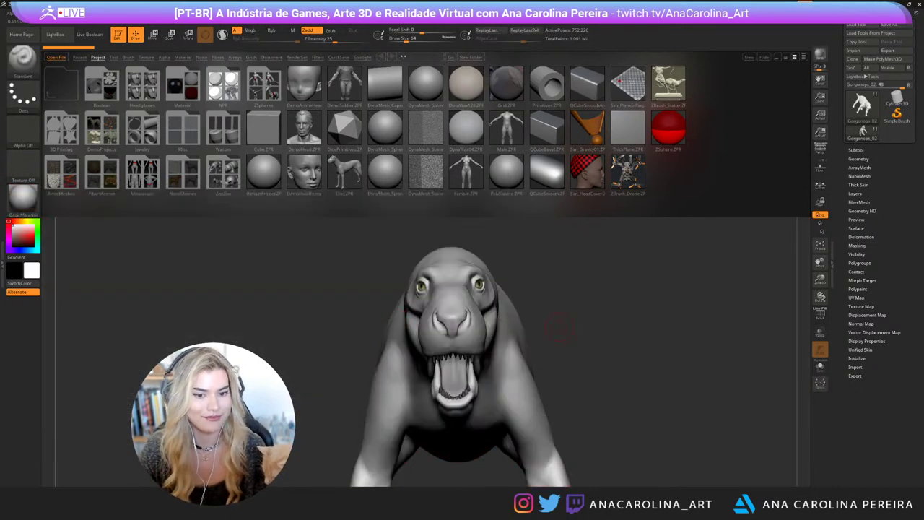
{"action": "left_click_drag", "start_coordinate": [650, 325], "coordinate": [534, 325]}
{"action": "key", "text": "comma"}
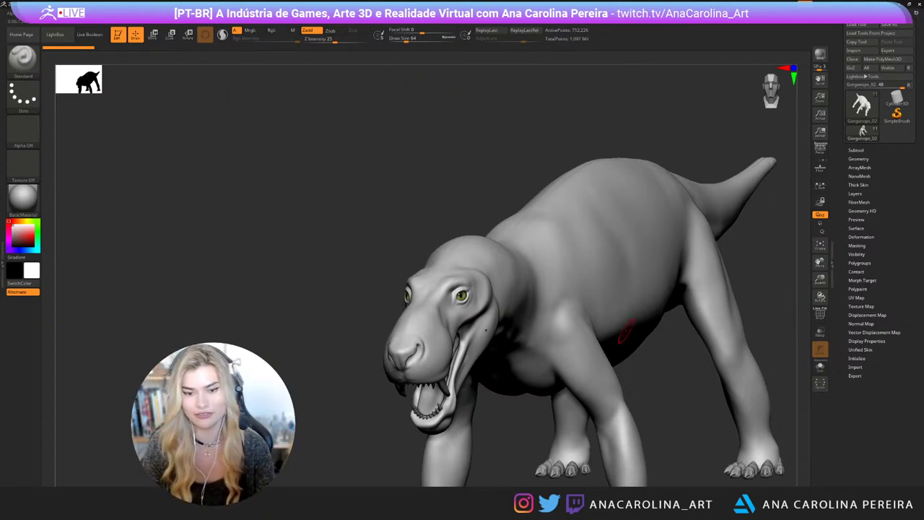
Examine the creature's whole body, head and legs from three-quarter and side views.
{"action": "right_click_drag", "start_coordinate": [625, 337], "coordinate": [656, 289]}
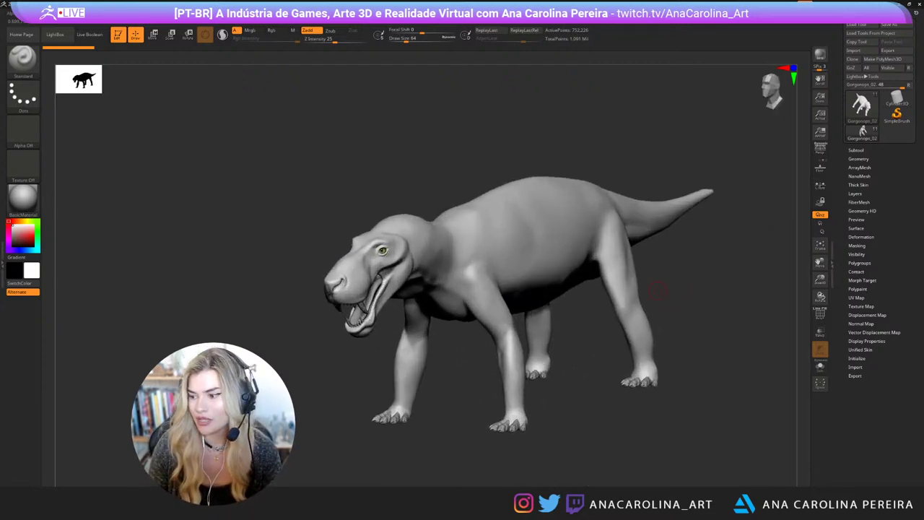
{"action": "left_click_drag", "start_coordinate": [620, 180], "coordinate": [494, 140]}
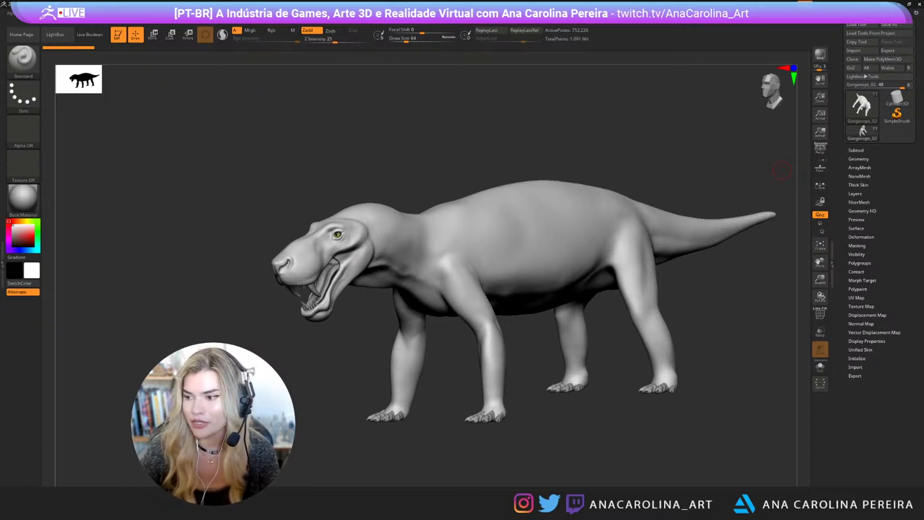
{"action": "left_click_drag", "start_coordinate": [782, 171], "coordinate": [750, 380]}
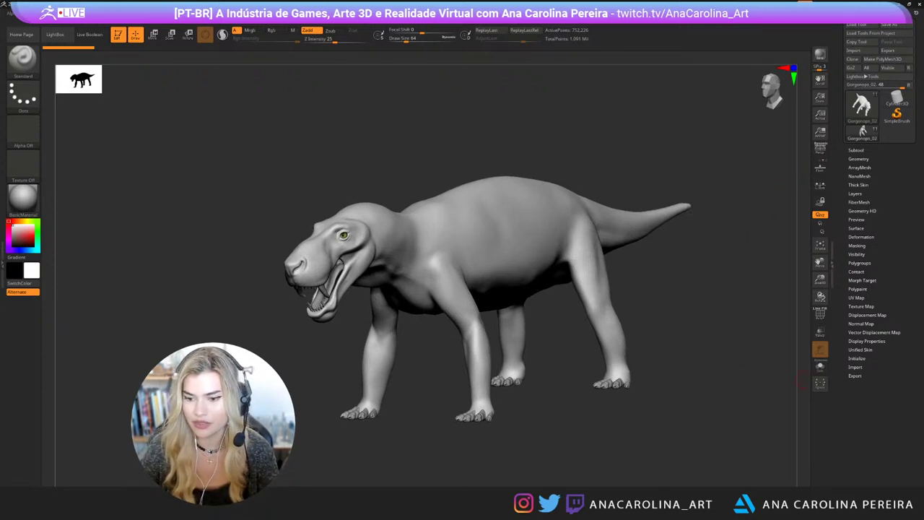
{"action": "left_click_drag", "start_coordinate": [804, 381], "coordinate": [807, 413]}
{"action": "left_click_drag", "start_coordinate": [533, 451], "coordinate": [510, 442]}
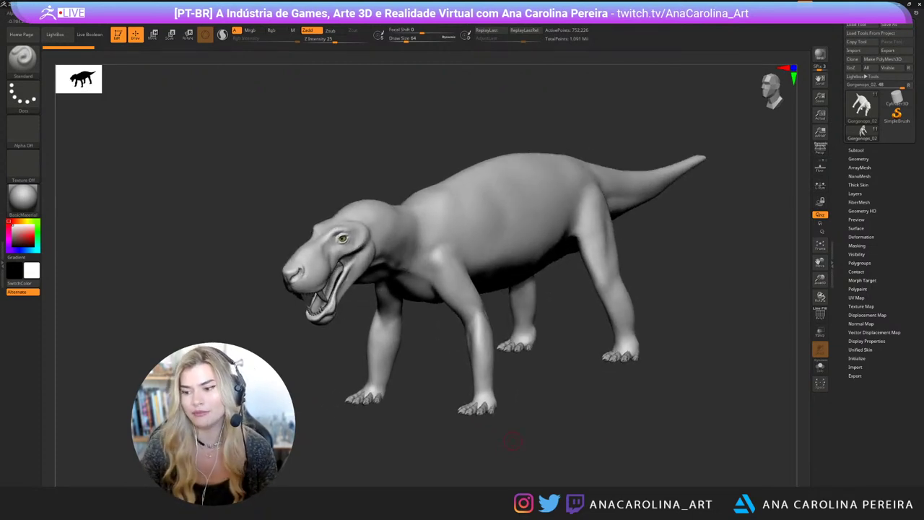
{"action": "left_click_drag", "start_coordinate": [681, 247], "coordinate": [606, 267], "text": "shift"}
{"action": "right_click_drag", "start_coordinate": [625, 311], "coordinate": [625, 335], "text": "ctrl"}
{"action": "left_click_drag", "start_coordinate": [626, 336], "coordinate": [607, 326], "text": "alt"}
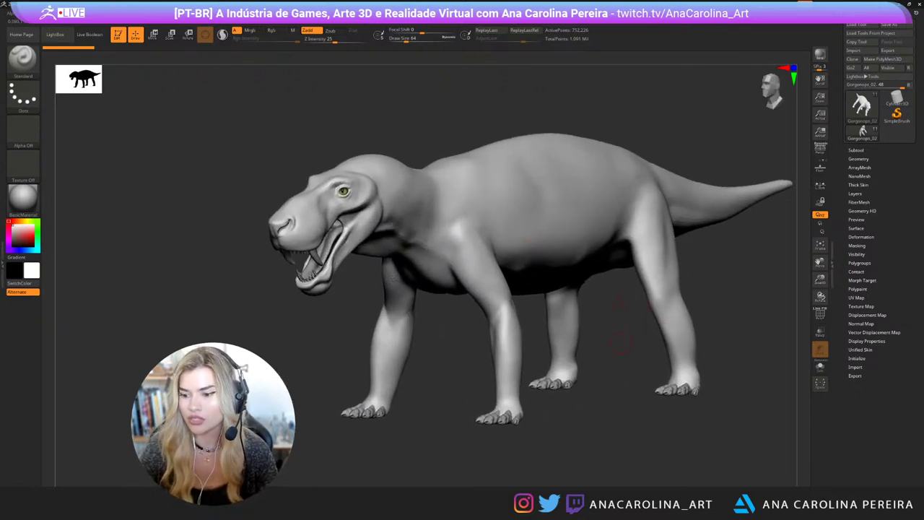
{"action": "right_click_drag", "start_coordinate": [678, 379], "coordinate": [663, 387], "text": "alt"}
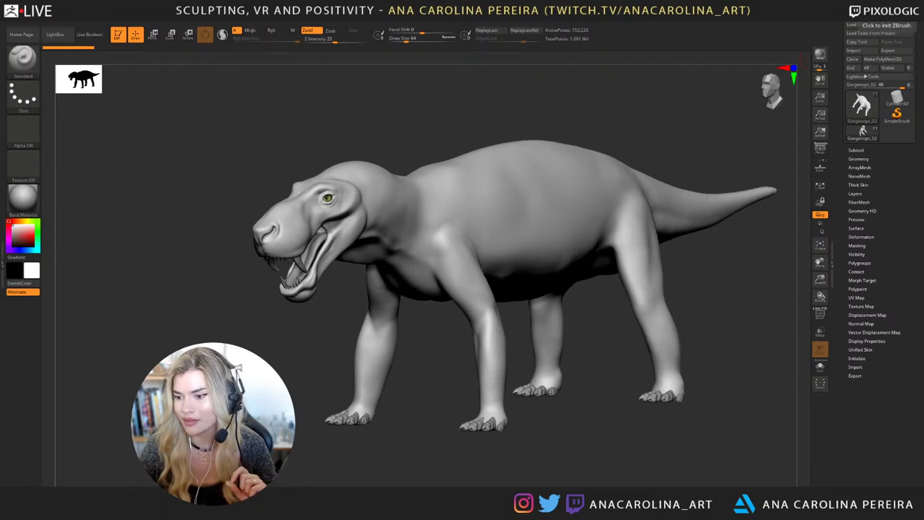
{"action": "left_click_drag", "start_coordinate": [679, 433], "coordinate": [796, 445]}
{"action": "left_click_drag", "start_coordinate": [609, 261], "coordinate": [650, 383]}
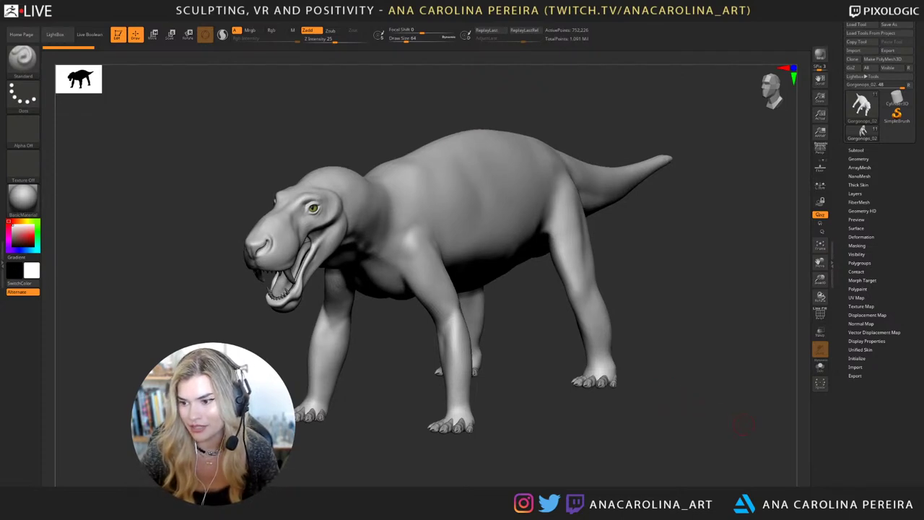
{"action": "left_click_drag", "start_coordinate": [634, 400], "coordinate": [676, 427]}
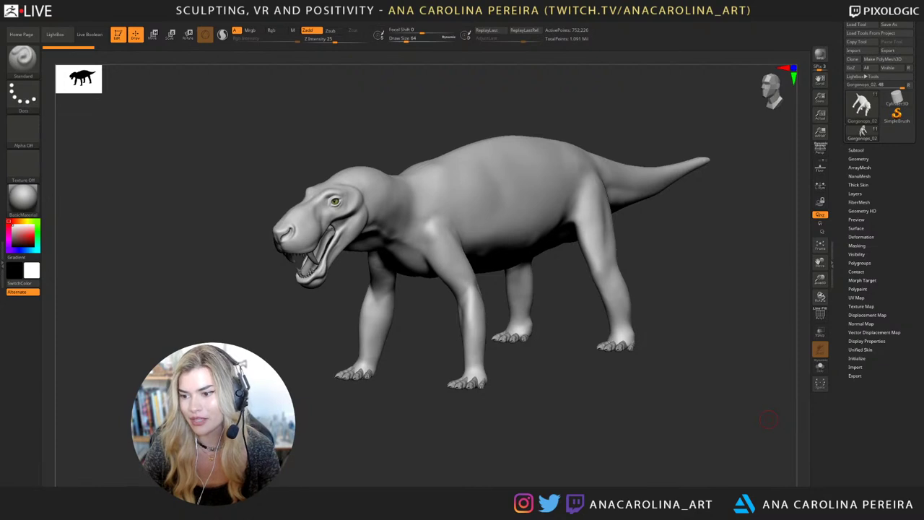
{"action": "left_click_drag", "start_coordinate": [791, 220], "coordinate": [760, 219]}
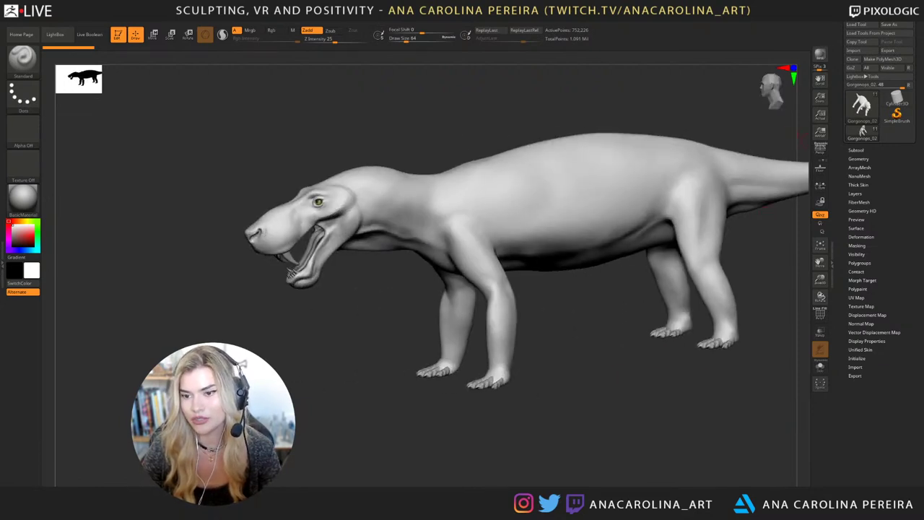
Show the Modify Topology options in the Geometry settings and examine the creature from the front and three-quarter views.
{"action": "left_click", "coordinate": [859, 159]}
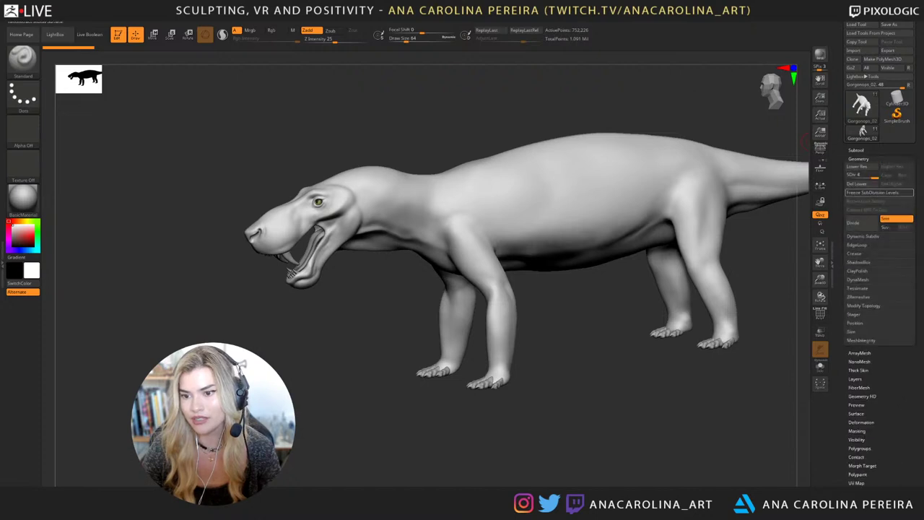
{"action": "left_click", "coordinate": [863, 305]}
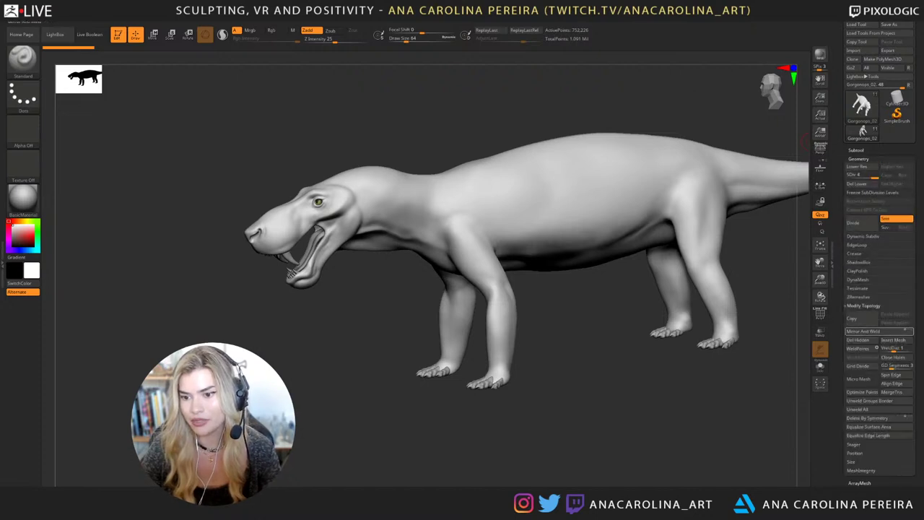
{"action": "left_click_drag", "start_coordinate": [540, 101], "coordinate": [635, 101], "text": "shift"}
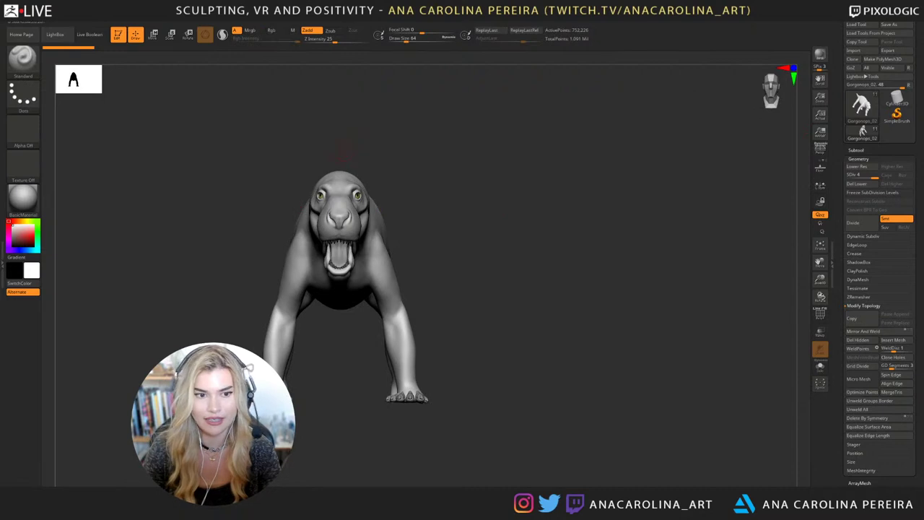
{"action": "left_click_drag", "start_coordinate": [344, 150], "coordinate": [450, 126], "text": "alt"}
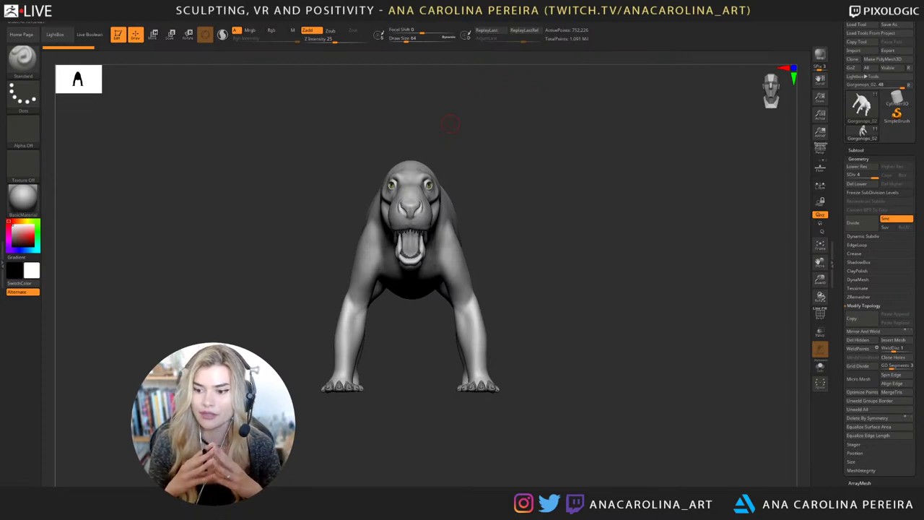
{"action": "left_click_drag", "start_coordinate": [450, 124], "coordinate": [658, 262]}
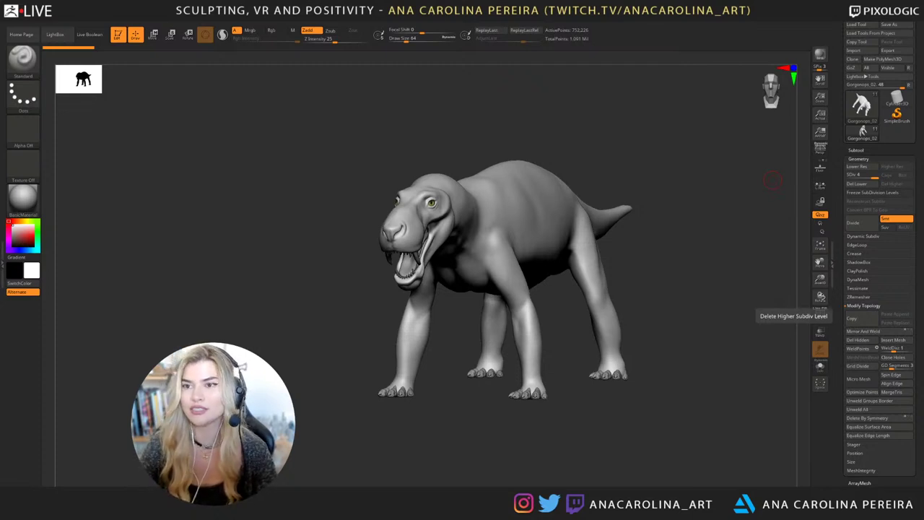
{"action": "left_click_drag", "start_coordinate": [772, 181], "coordinate": [802, 184]}
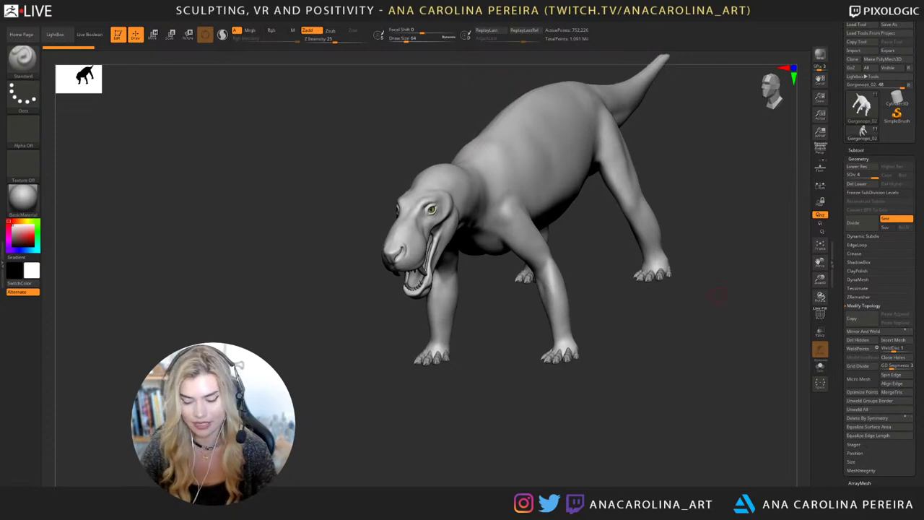
{"action": "left_click_drag", "start_coordinate": [717, 297], "coordinate": [670, 409]}
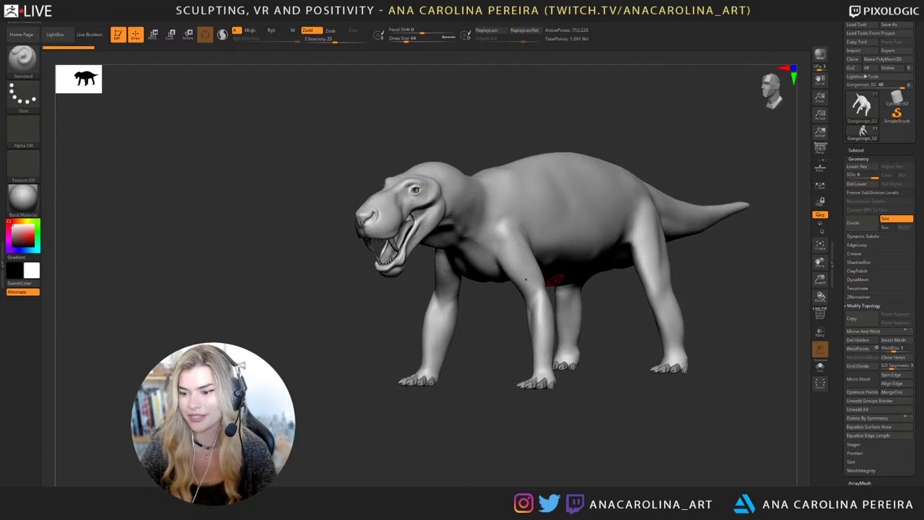
Nudge the creature's mouth corner with the Move brush, using draw sizes of about 217 and 112.
{"action": "key", "text": "b"}
{"action": "key", "text": "m"}
{"action": "key", "text": "v"}
{"action": "right_click_drag", "start_coordinate": [545, 312], "coordinate": [524, 322]}
{"action": "key", "text": "space"}
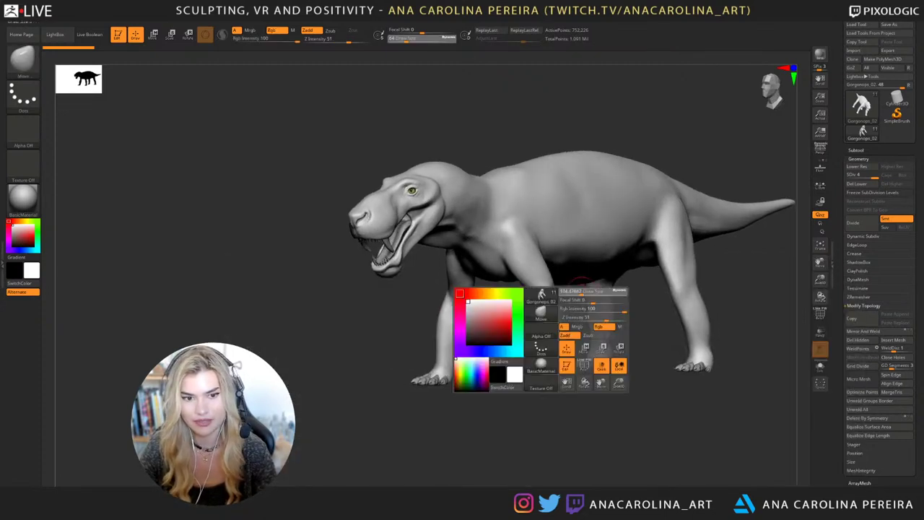
{"action": "left_click_drag", "start_coordinate": [576, 289], "coordinate": [590, 292]}
{"action": "mouse_move", "coordinate": [651, 421]}
{"action": "left_mouse_down", "text": "alt"}
{"action": "mouse_move", "coordinate": [639, 415]}
{"action": "mouse_move", "coordinate": [659, 439]}
{"action": "mouse_move", "coordinate": [641, 438]}
{"action": "mouse_move", "coordinate": [688, 445]}
{"action": "left_mouse_up", "text": "alt"}
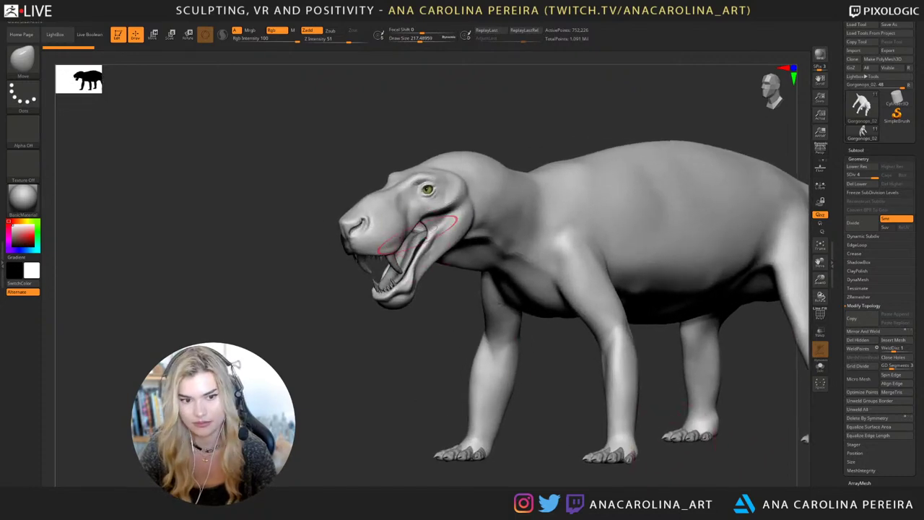
{"action": "left_click_drag", "start_coordinate": [426, 220], "coordinate": [423, 226]}
{"action": "key", "text": "space"}
{"action": "left_click", "coordinate": [429, 248]}
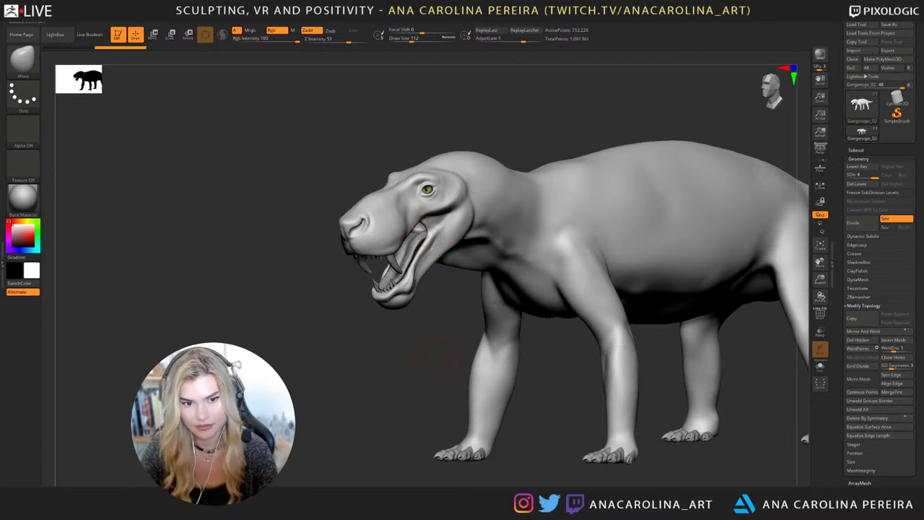
Lower the mesh to SDiv 2 and reshape the mouth corner in side view with the Move and Smooth brushes.
{"action": "mouse_move", "coordinate": [446, 351]}
{"action": "left_mouse_down"}
{"action": "mouse_move", "coordinate": [419, 354]}
{"action": "mouse_move", "coordinate": [462, 346]}
{"action": "left_mouse_up"}
{"action": "key", "text": "b"}
{"action": "key", "text": "m"}
{"action": "key", "text": "v"}
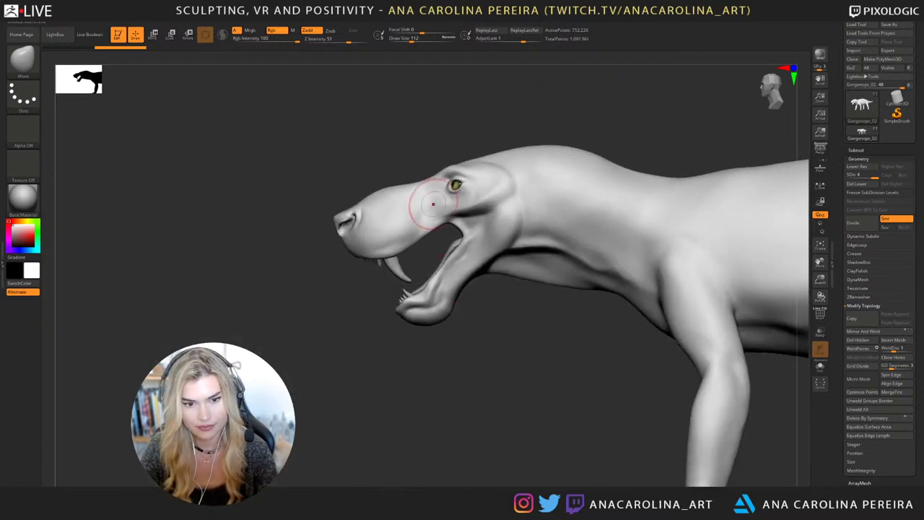
{"action": "key", "text": "space"}
{"action": "left_click", "coordinate": [423, 215]}
{"action": "key", "text": "shift+d"}
{"action": "key", "text": "shift+d"}
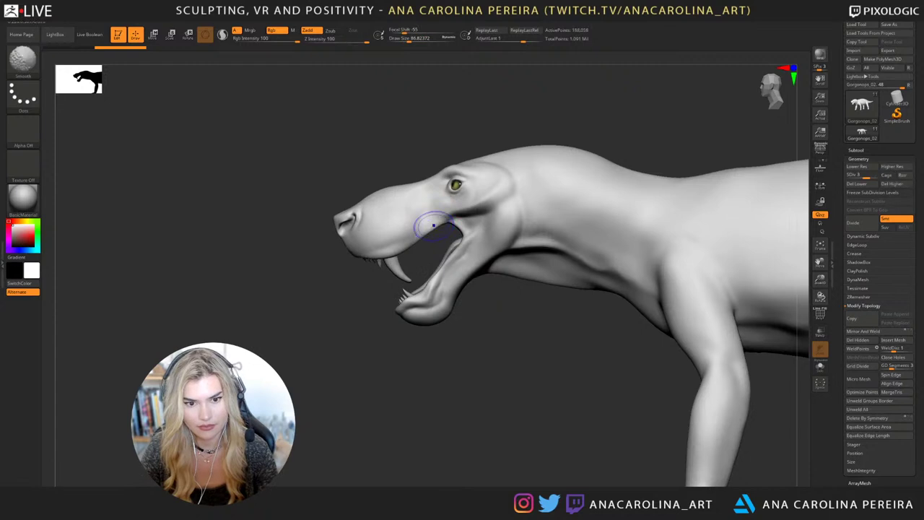
{"action": "mouse_move", "coordinate": [437, 230]}
{"action": "left_mouse_down"}
{"action": "mouse_move", "coordinate": [436, 221]}
{"action": "mouse_move", "coordinate": [461, 225]}
{"action": "left_mouse_up"}
{"action": "key", "text": "space"}
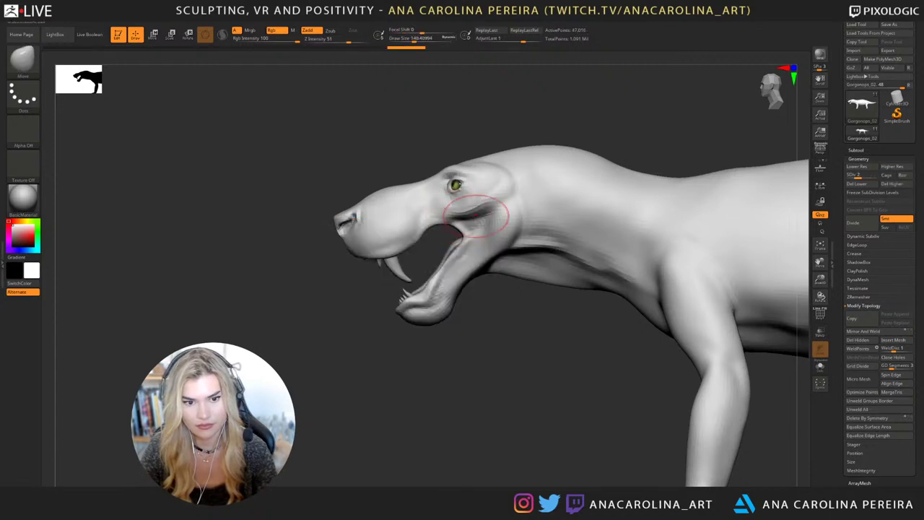
{"action": "key", "text": "space"}
Return the mesh to SDiv 4 and frame the whole creature from its opposite side.
{"action": "left_click_drag", "start_coordinate": [502, 309], "coordinate": [645, 323]}
{"action": "key", "text": "d"}
{"action": "key", "text": "d"}
{"action": "key", "text": "f"}
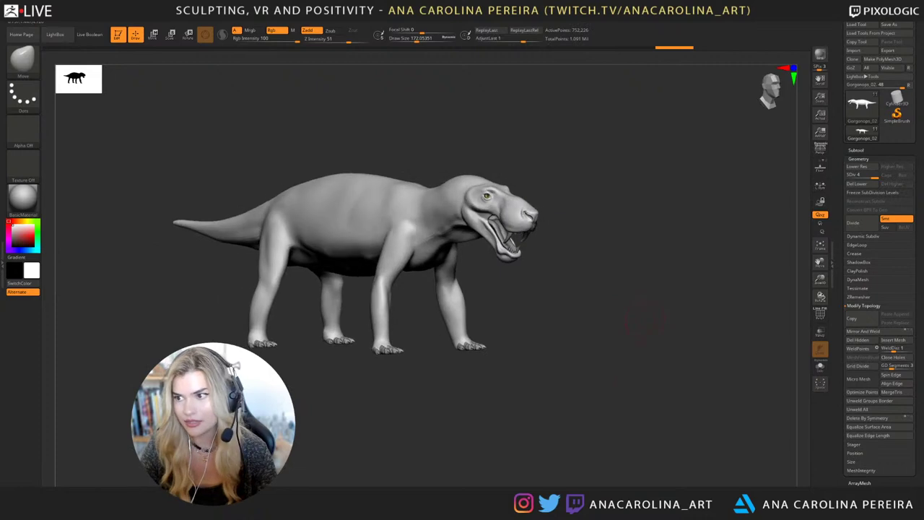
{"action": "mouse_move", "coordinate": [645, 323]}
{"action": "right_mouse_down"}
{"action": "mouse_move", "coordinate": [661, 321]}
{"action": "mouse_move", "coordinate": [679, 348]}
{"action": "right_mouse_up"}
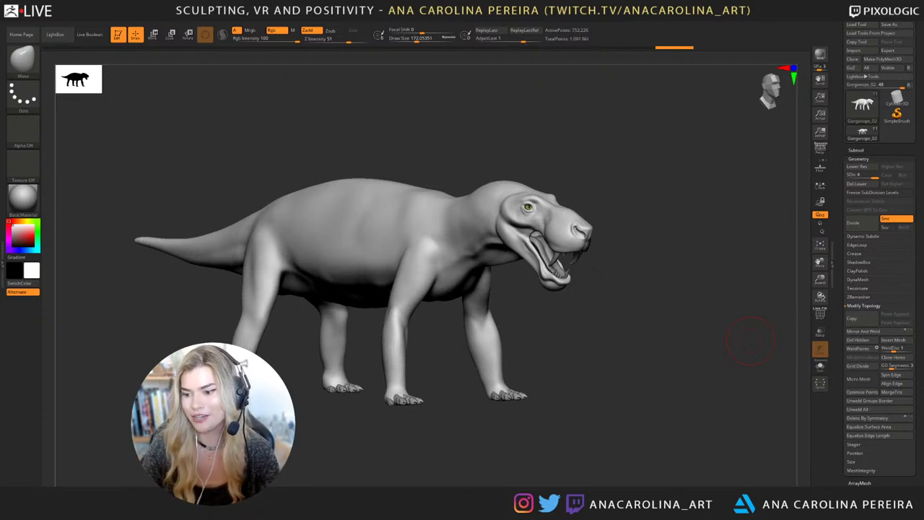
Select the DamStandard brush and set its draw size to about 358.
{"action": "mouse_move", "coordinate": [751, 340]}
{"action": "left_mouse_down"}
{"action": "mouse_move", "coordinate": [639, 433]}
{"action": "mouse_move", "coordinate": [549, 442]}
{"action": "left_mouse_up"}
{"action": "key", "text": "b"}
{"action": "mouse_move", "coordinate": [614, 433]}
{"action": "left_mouse_down"}
{"action": "mouse_move", "coordinate": [601, 448]}
{"action": "mouse_move", "coordinate": [557, 455]}
{"action": "left_mouse_up"}
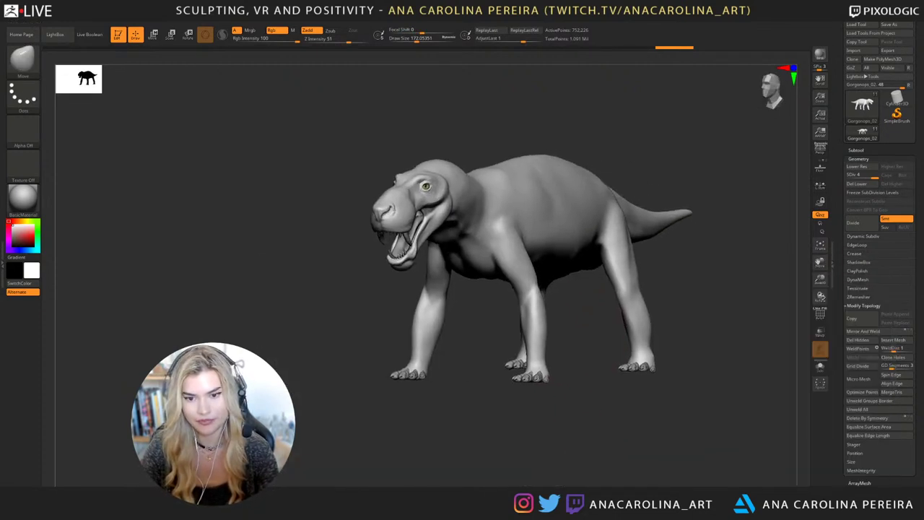
{"action": "mouse_move", "coordinate": [627, 454]}
{"action": "left_mouse_down", "text": "alt"}
{"action": "mouse_move", "coordinate": [563, 444]}
{"action": "mouse_move", "coordinate": [616, 440]}
{"action": "mouse_move", "coordinate": [622, 454]}
{"action": "left_mouse_up", "text": "alt"}
{"action": "key", "text": "b"}
{"action": "key", "text": "d"}
{"action": "key", "text": "s"}
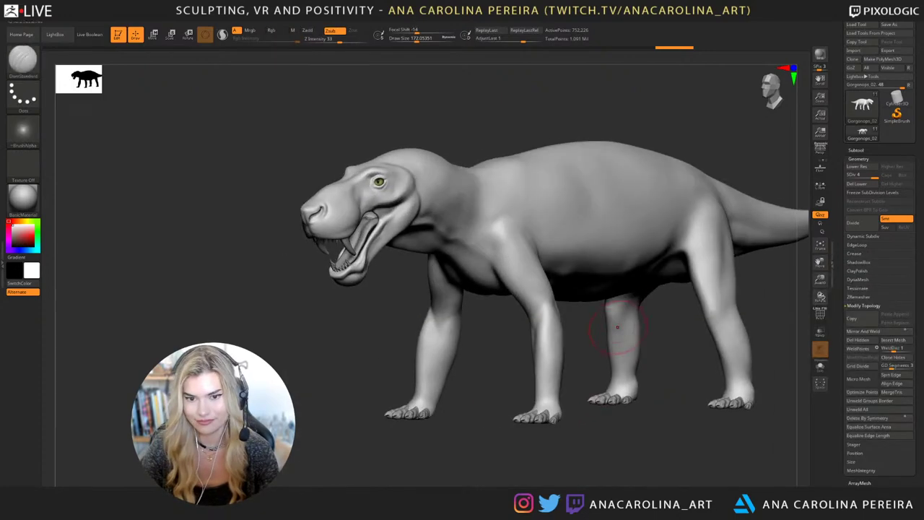
{"action": "key", "text": "space"}
{"action": "left_click_drag", "start_coordinate": [571, 373], "coordinate": [584, 373]}
{"action": "left_click_drag", "start_coordinate": [592, 426], "coordinate": [548, 426]}
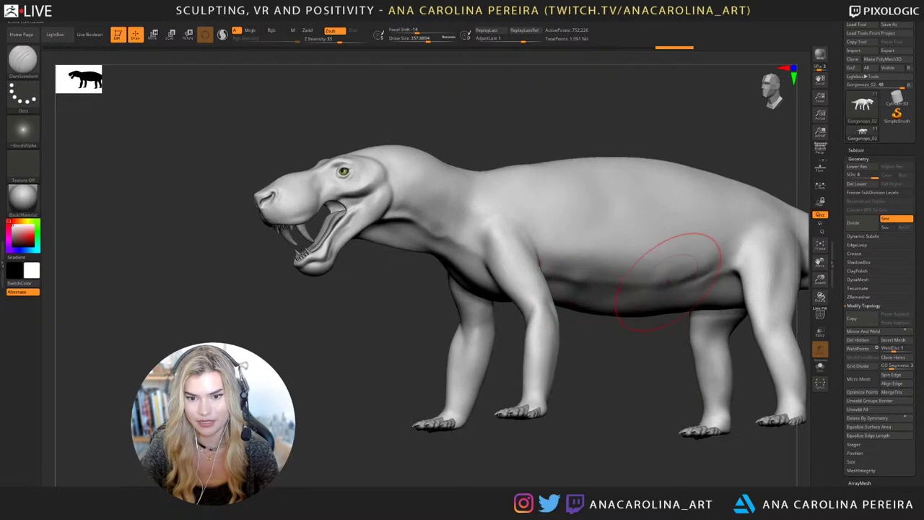
Lower the mesh to SDiv 1 and set the Move brush to draw size about 149 and Z intensity 25 for the belly.
{"action": "left_click_drag", "start_coordinate": [635, 369], "coordinate": [552, 353], "text": "alt"}
{"action": "key", "text": "shift+d"}
{"action": "key", "text": "shift+d"}
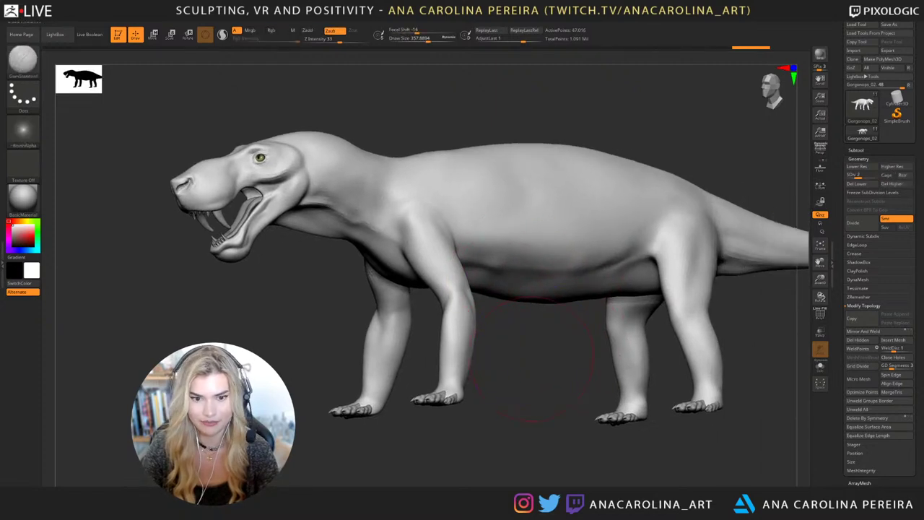
{"action": "key", "text": "shift+d"}
{"action": "key", "text": "b"}
{"action": "key", "text": "m"}
{"action": "key", "text": "v"}
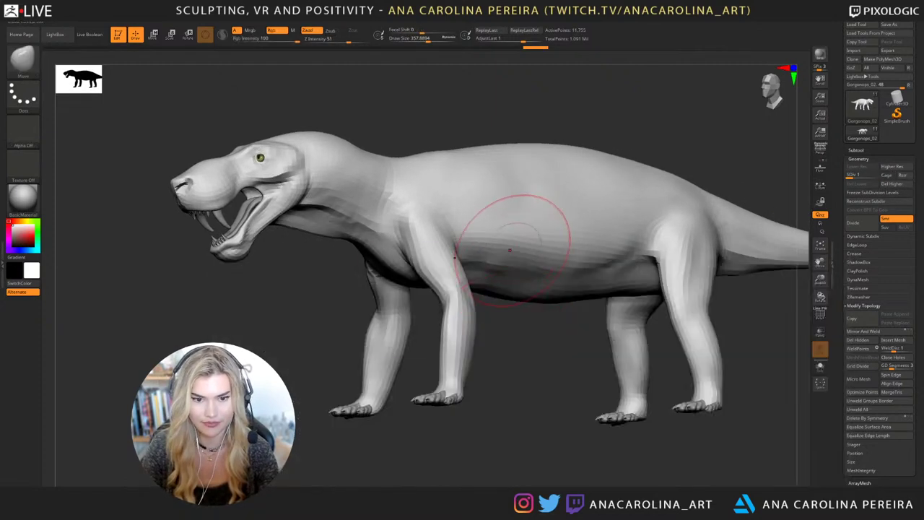
{"action": "key", "text": "space"}
{"action": "left_click_drag", "start_coordinate": [510, 250], "coordinate": [495, 249]}
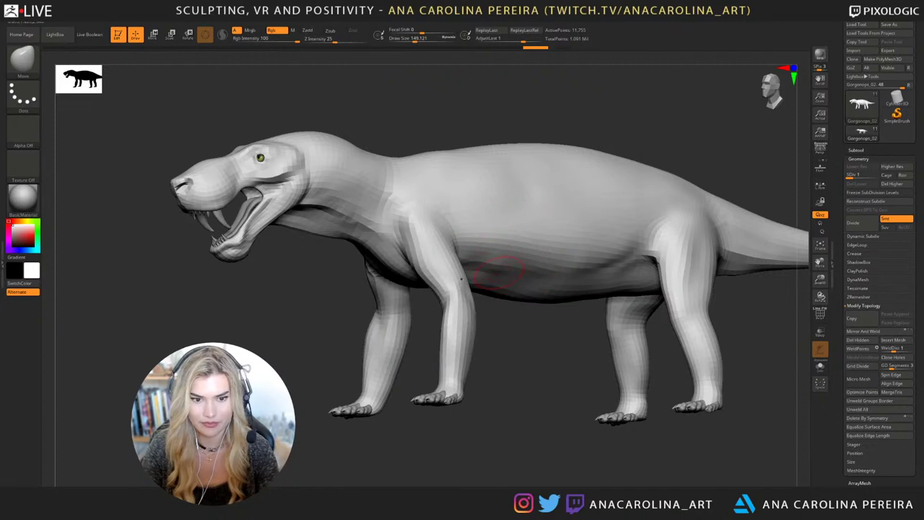
Reduce the Smooth brush's Z intensity, soften the lower belly and raise the mesh to SDiv 2.
{"action": "right_click", "coordinate": [597, 259], "text": "shift"}
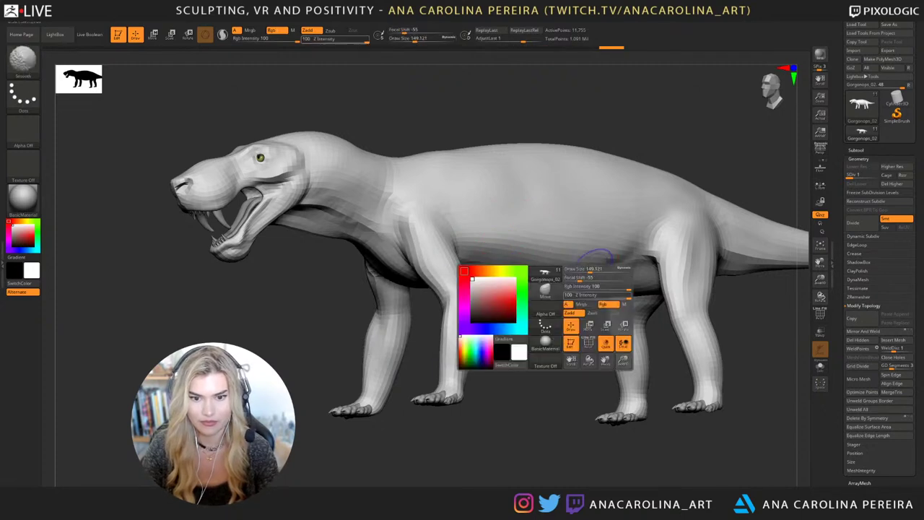
{"action": "left_click_drag", "start_coordinate": [599, 294], "coordinate": [588, 295]}
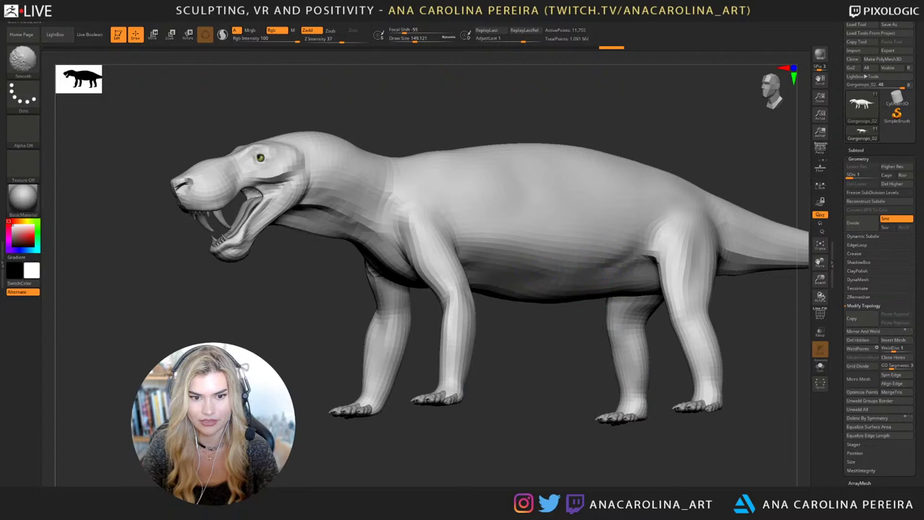
{"action": "key", "text": "d"}
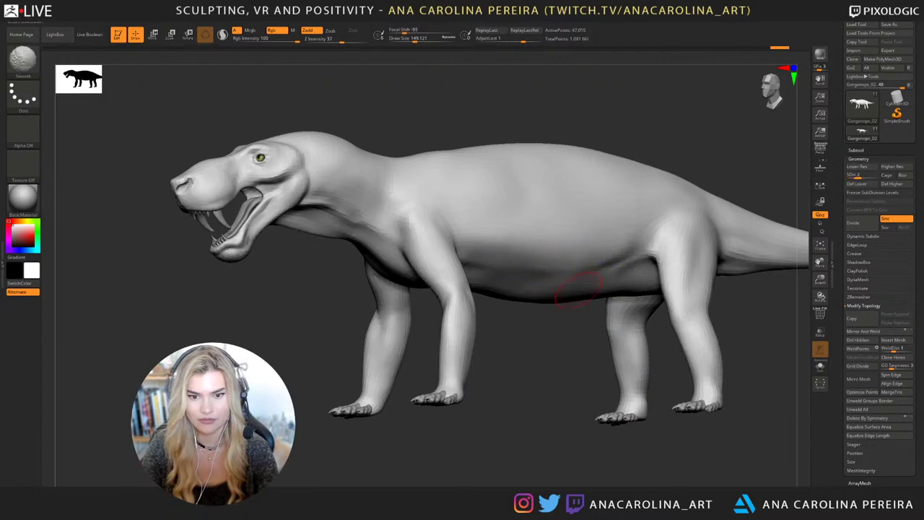
Raise the mesh to SDiv 3 and smooth the creature's lower flank near the hind leg.
{"action": "key", "text": "d"}
{"action": "mouse_move", "coordinate": [578, 325]}
{"action": "left_mouse_down", "text": "alt"}
{"action": "mouse_move", "coordinate": [564, 348]}
{"action": "mouse_move", "coordinate": [612, 369]}
{"action": "mouse_move", "coordinate": [596, 365]}
{"action": "left_mouse_up", "text": "alt"}
{"action": "left_click_drag", "start_coordinate": [586, 267], "coordinate": [615, 267], "text": "shift"}
{"action": "left_click_drag", "start_coordinate": [574, 366], "coordinate": [561, 372], "text": "alt"}
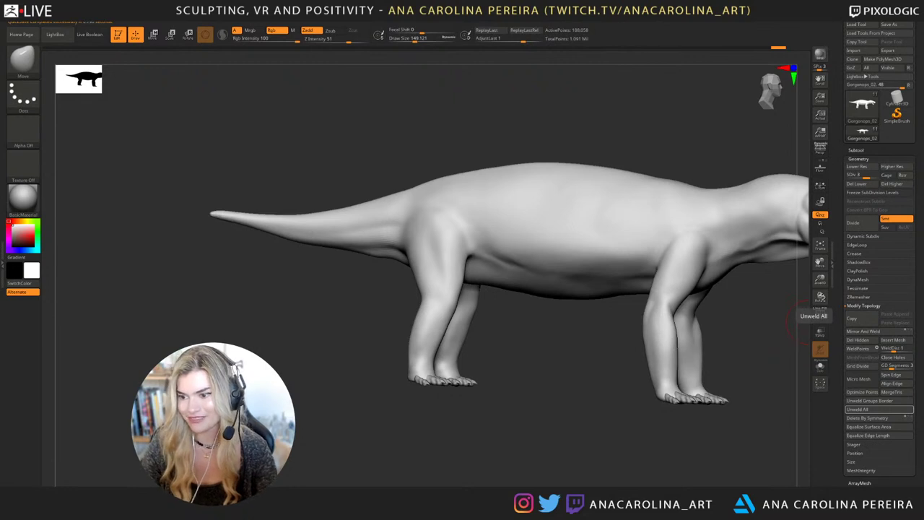
Examine the whole creature's proportions from its opposite side and from front three-quarter angles.
{"action": "left_click_drag", "start_coordinate": [797, 323], "coordinate": [567, 468]}
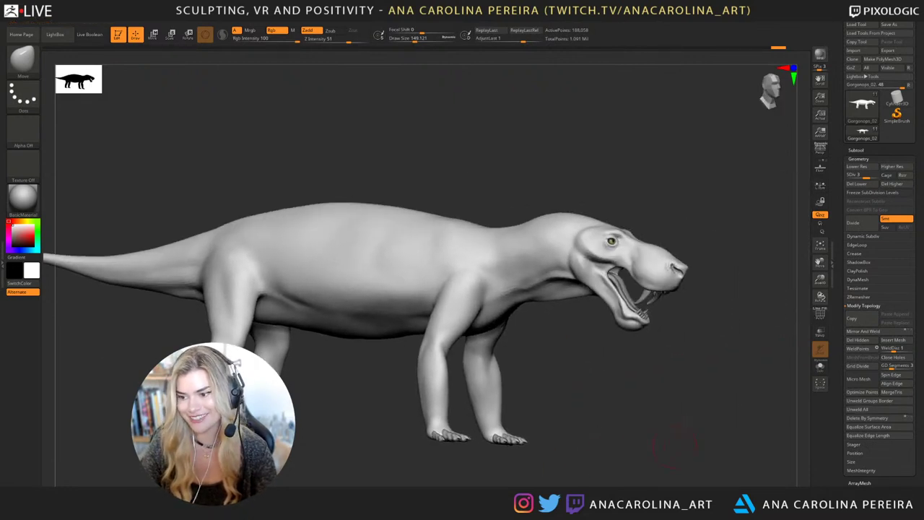
{"action": "left_click_drag", "start_coordinate": [675, 444], "coordinate": [783, 379]}
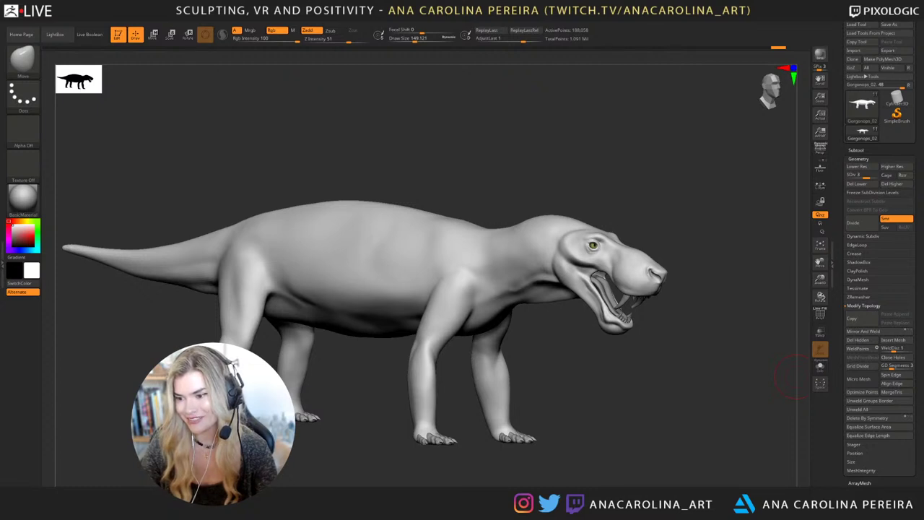
{"action": "left_click_drag", "start_coordinate": [787, 375], "coordinate": [722, 465]}
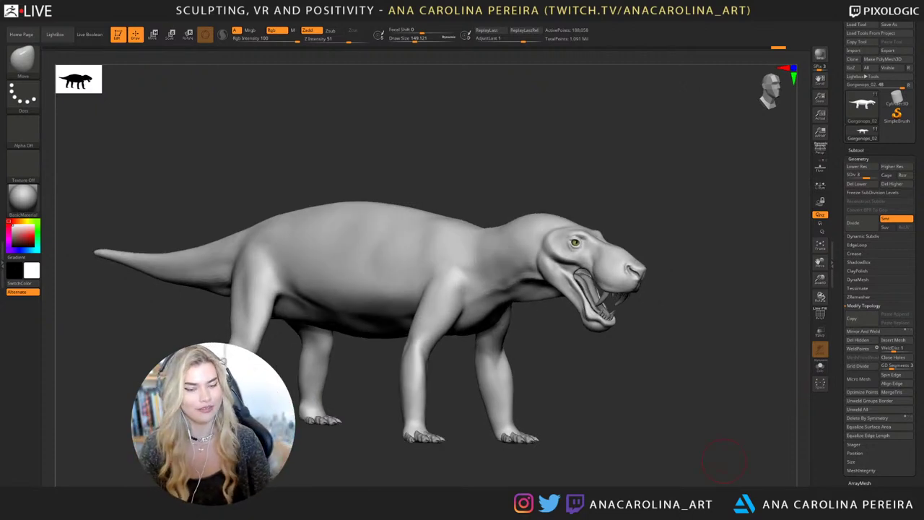
{"action": "left_click_drag", "start_coordinate": [603, 351], "coordinate": [241, 292]}
{"action": "key", "text": "f"}
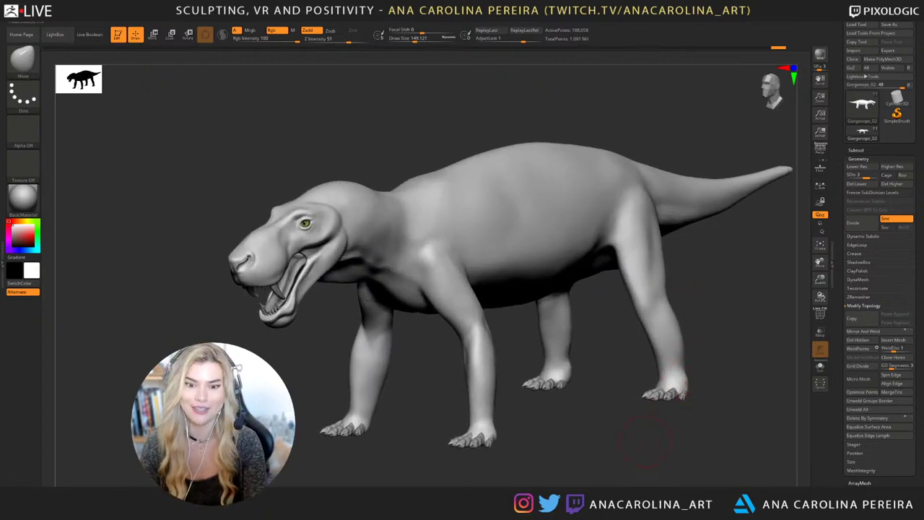
{"action": "left_click_drag", "start_coordinate": [668, 416], "coordinate": [648, 448]}
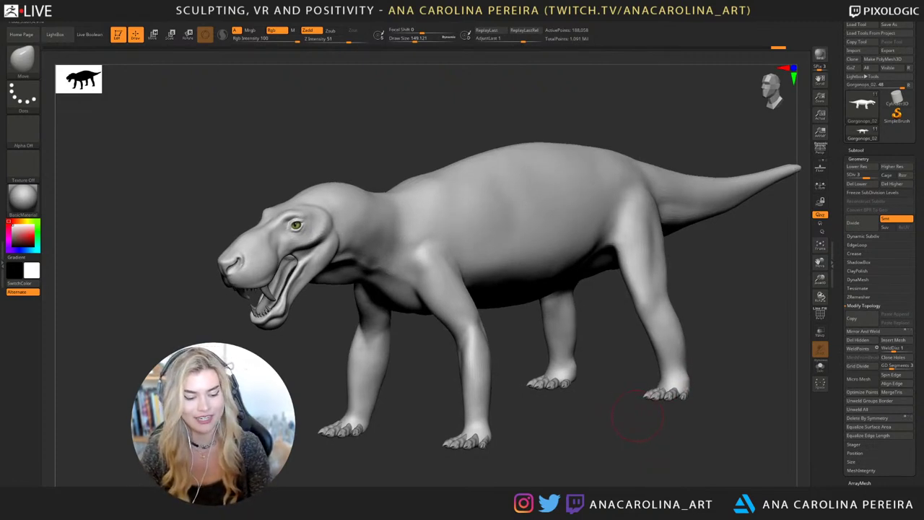
{"action": "left_click_drag", "start_coordinate": [651, 454], "coordinate": [661, 463]}
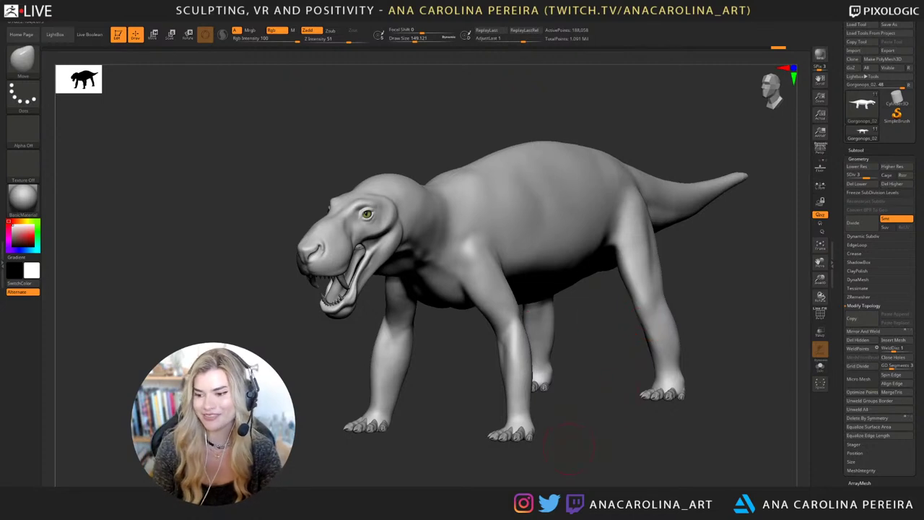
{"action": "left_click_drag", "start_coordinate": [571, 447], "coordinate": [563, 460]}
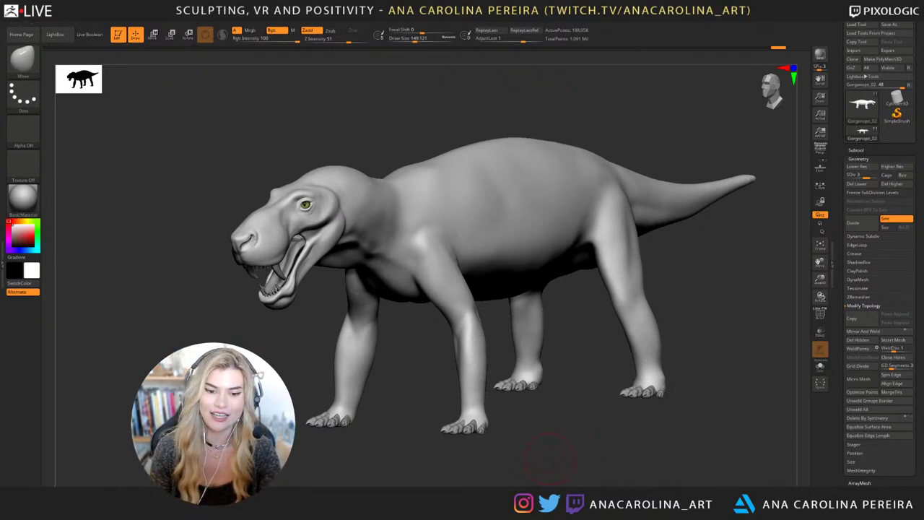
{"action": "left_click_drag", "start_coordinate": [548, 455], "coordinate": [558, 454], "text": "alt"}
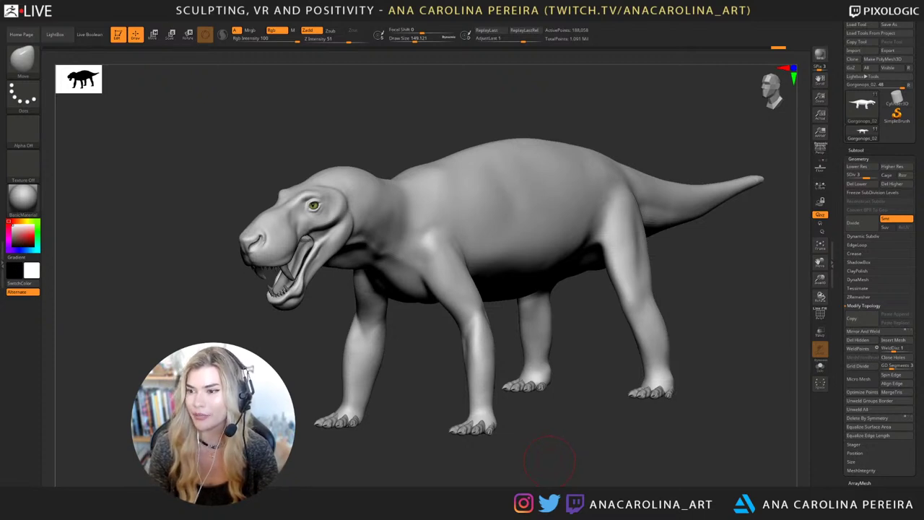
{"action": "left_click_drag", "start_coordinate": [546, 459], "coordinate": [556, 455], "text": "alt"}
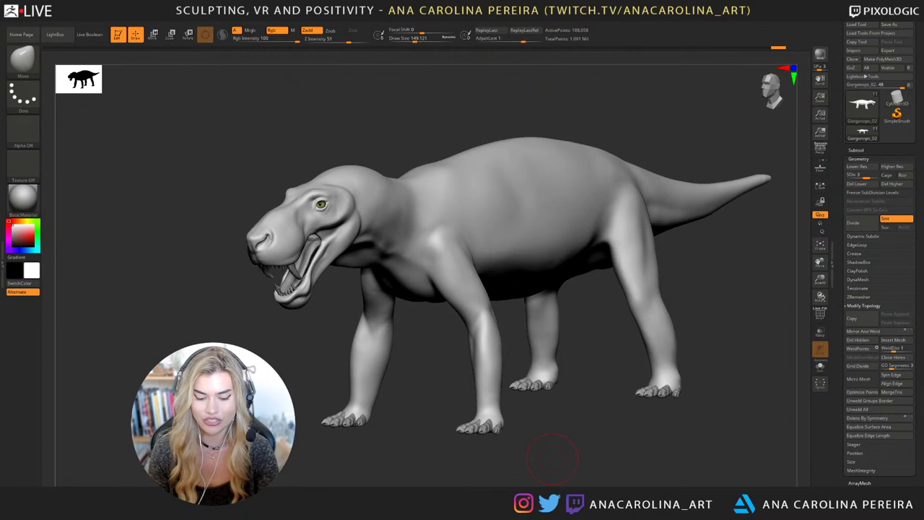
Select the DamStandard brush and face the creature side-on for work on the belly.
{"action": "key", "text": "b"}
{"action": "key", "text": "m"}
{"action": "key", "text": "v"}
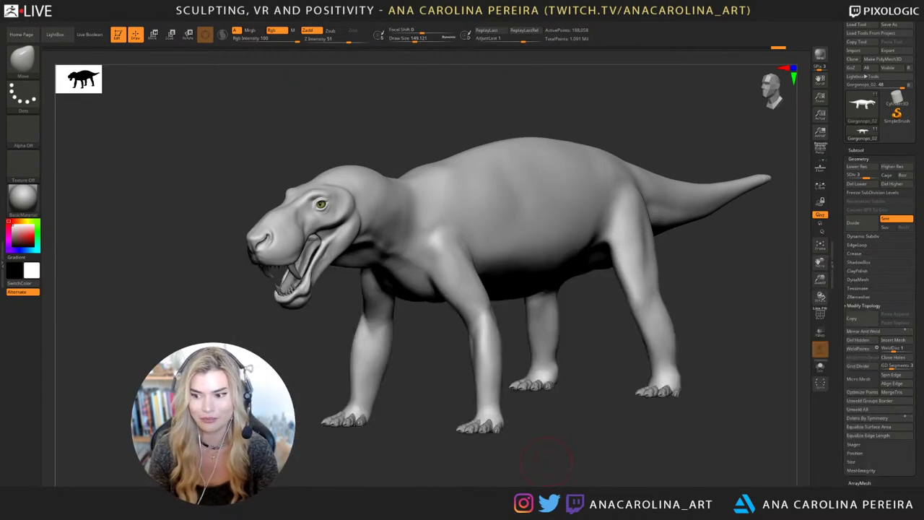
{"action": "mouse_move", "coordinate": [550, 457]}
{"action": "left_mouse_down"}
{"action": "mouse_move", "coordinate": [522, 456]}
{"action": "mouse_move", "coordinate": [536, 432]}
{"action": "left_mouse_up"}
{"action": "key", "text": "b"}
{"action": "key", "text": "d"}
{"action": "key", "text": "s"}
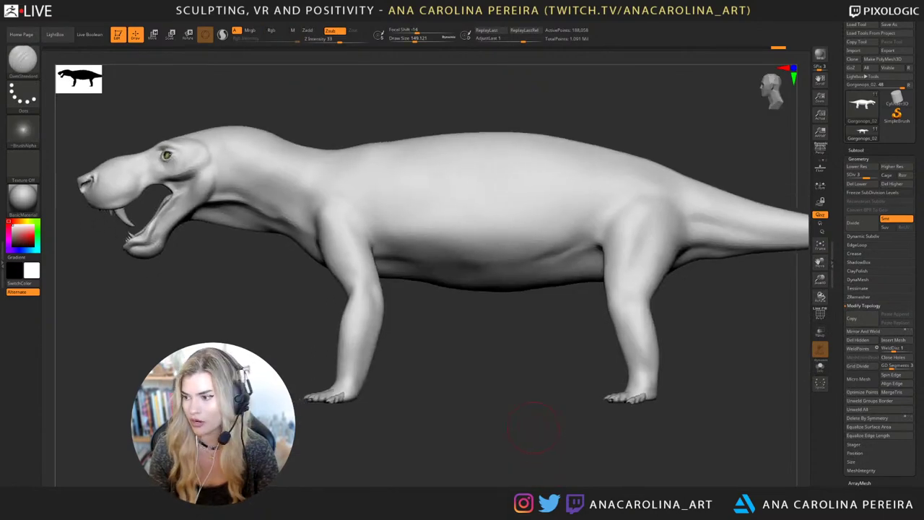
Enlarge the DamStandard brush to draw size about 262 and undo the last strokes on the belly.
{"action": "key", "text": "ctrl+z"}
{"action": "left_click_drag", "start_coordinate": [557, 326], "coordinate": [546, 334]}
{"action": "key", "text": "b"}
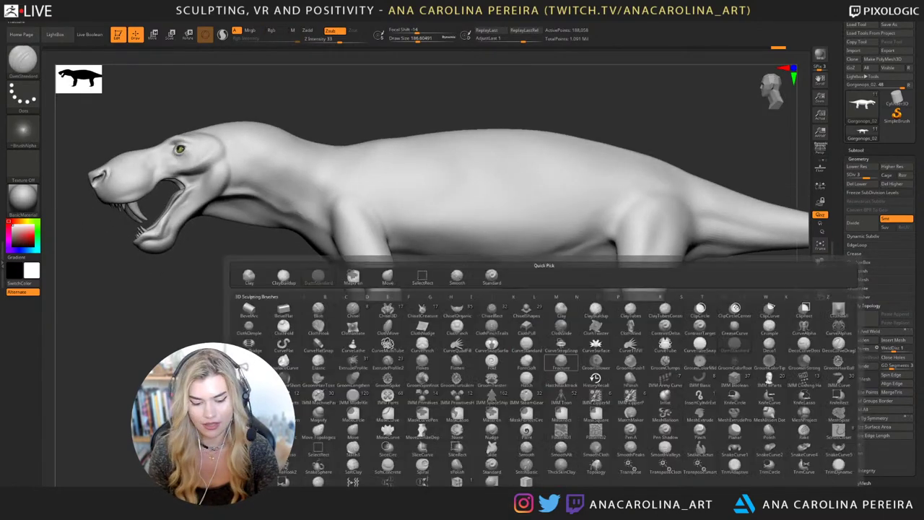
{"action": "key", "text": "d"}
{"action": "key", "text": "s"}
{"action": "key", "text": "bracketright"}
{"action": "key", "text": "ctrl+z"}
{"action": "key", "text": "ctrl+z"}
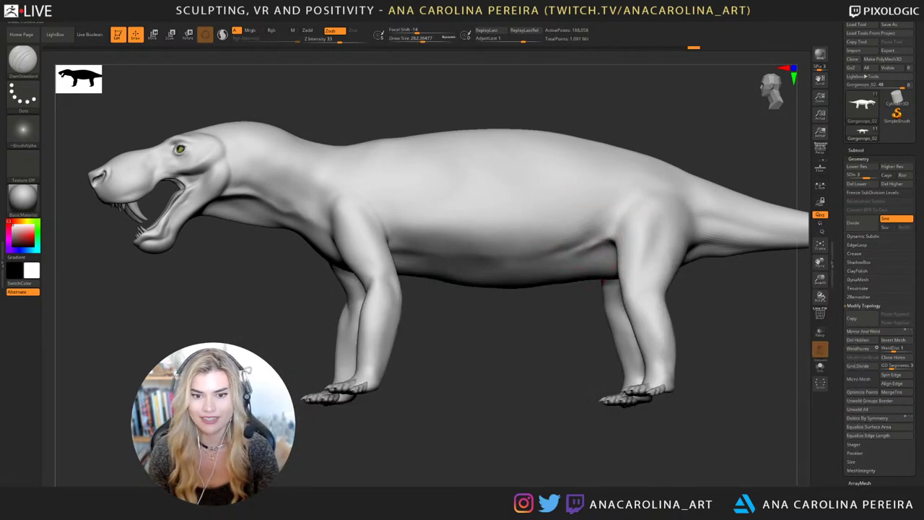
Smooth the belly fold, and set DamStandard to focal shift 70, Z intensity 23 and draw size about 217.
{"action": "key", "text": "shift"}
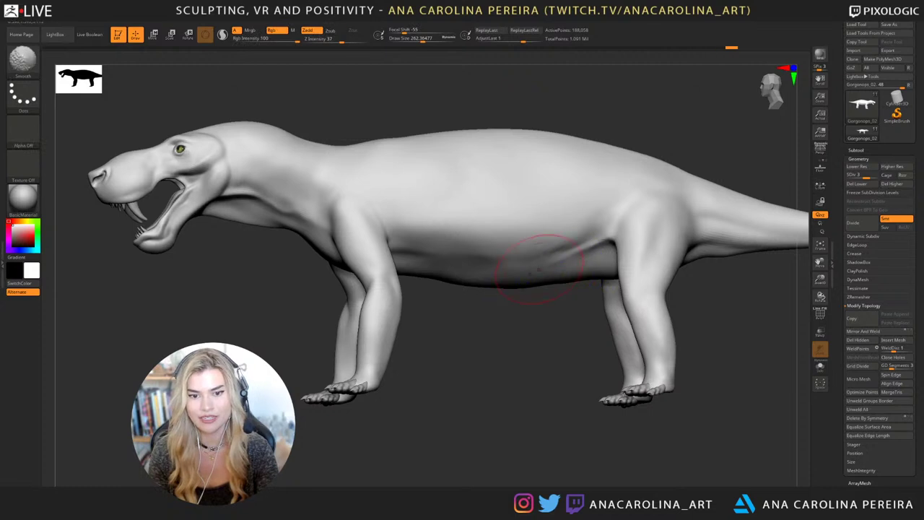
{"action": "mouse_move", "coordinate": [539, 269]}
{"action": "left_mouse_down"}
{"action": "mouse_move", "coordinate": [547, 261]}
{"action": "mouse_move", "coordinate": [474, 262]}
{"action": "mouse_move", "coordinate": [592, 230]}
{"action": "mouse_move", "coordinate": [545, 278]}
{"action": "left_mouse_up"}
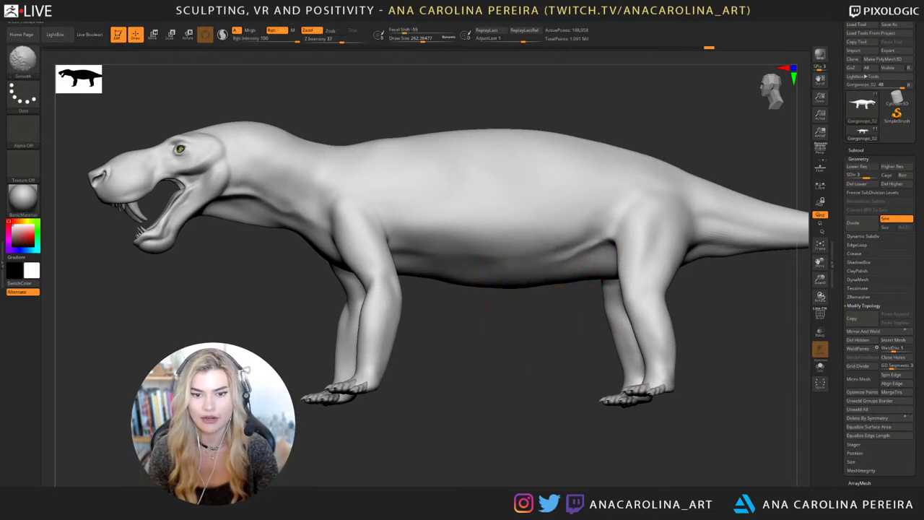
{"action": "mouse_move", "coordinate": [448, 314]}
{"action": "left_mouse_down"}
{"action": "mouse_move", "coordinate": [536, 313]}
{"action": "mouse_move", "coordinate": [569, 351]}
{"action": "mouse_move", "coordinate": [573, 338]}
{"action": "mouse_move", "coordinate": [522, 341]}
{"action": "mouse_move", "coordinate": [532, 336]}
{"action": "mouse_move", "coordinate": [512, 293]}
{"action": "mouse_move", "coordinate": [518, 273]}
{"action": "left_mouse_up"}
{"action": "key", "text": "space"}
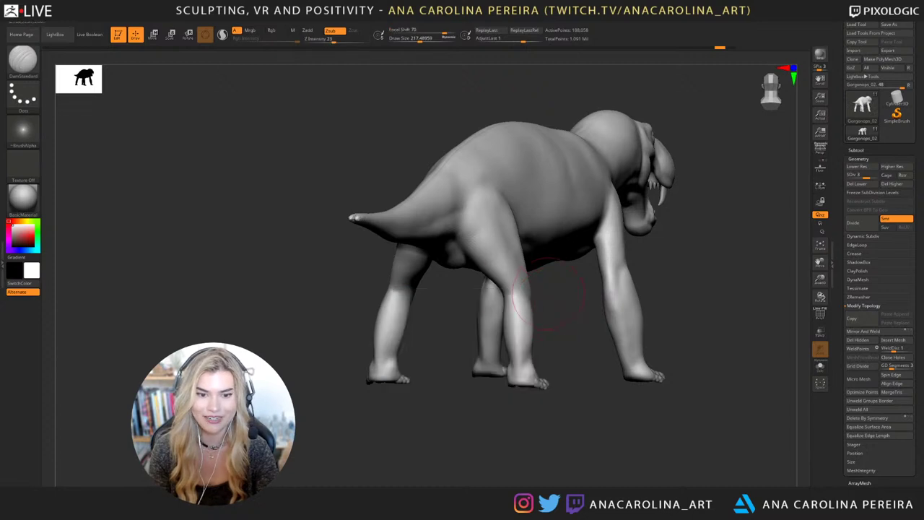
Carve a crease across the knees of the hind legs with the DamStandard brush.
{"action": "left_click_drag", "start_coordinate": [549, 296], "coordinate": [413, 287]}
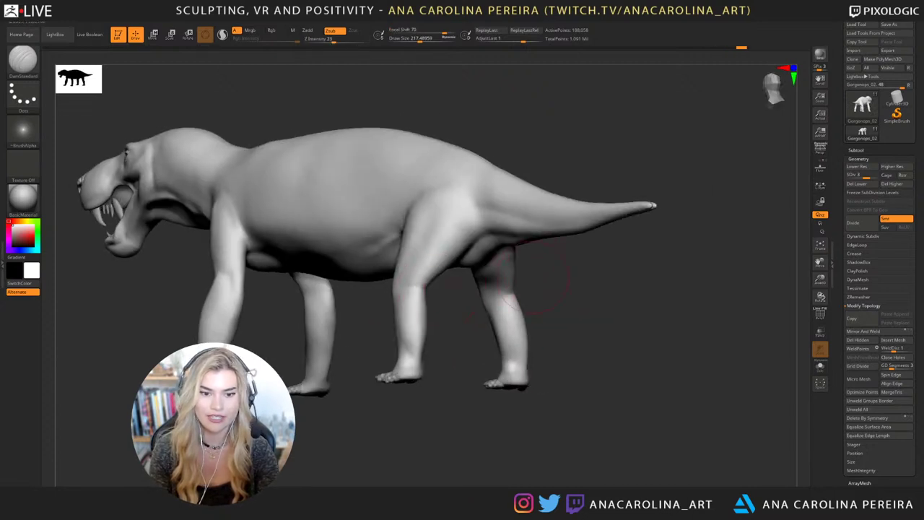
{"action": "left_click_drag", "start_coordinate": [515, 288], "coordinate": [552, 325]}
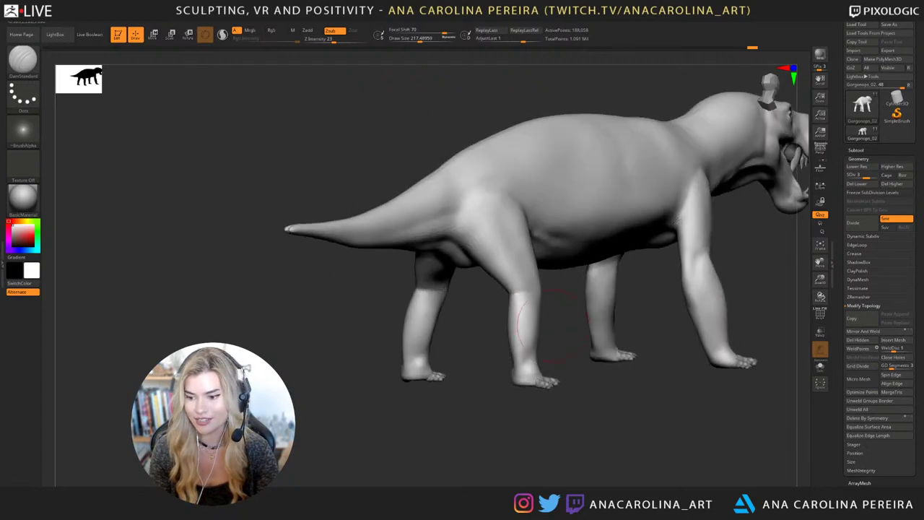
{"action": "right_click_drag", "start_coordinate": [523, 291], "coordinate": [551, 305], "text": "shift"}
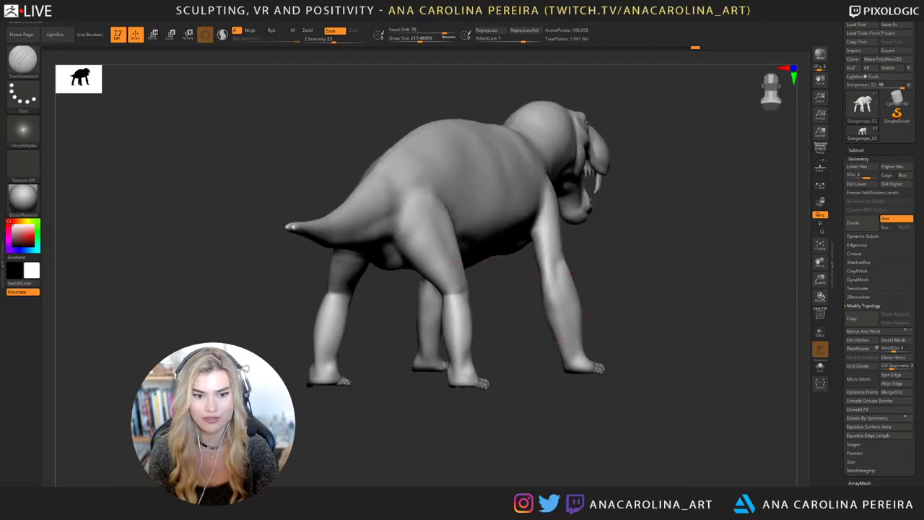
{"action": "right_click_drag", "start_coordinate": [483, 304], "coordinate": [592, 268], "text": "alt"}
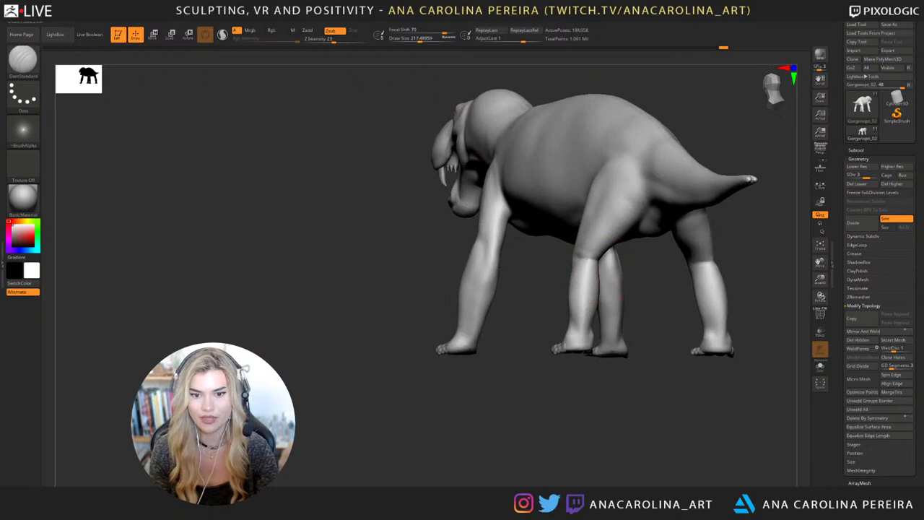
{"action": "right_click_drag", "start_coordinate": [644, 338], "coordinate": [589, 350], "text": "alt"}
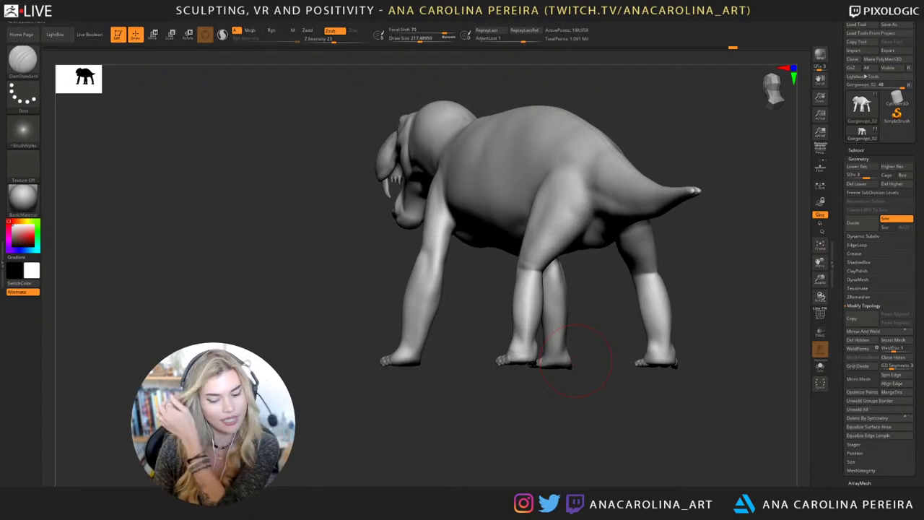
{"action": "left_click_drag", "start_coordinate": [591, 437], "coordinate": [650, 423]}
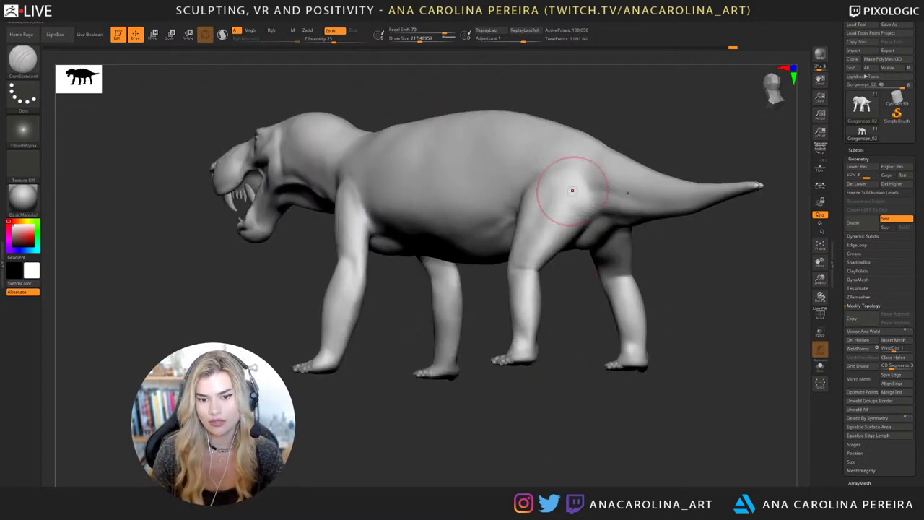
{"action": "mouse_move", "coordinate": [622, 274]}
{"action": "right_mouse_down"}
{"action": "mouse_move", "coordinate": [540, 272]}
{"action": "mouse_move", "coordinate": [635, 277]}
{"action": "right_mouse_up"}
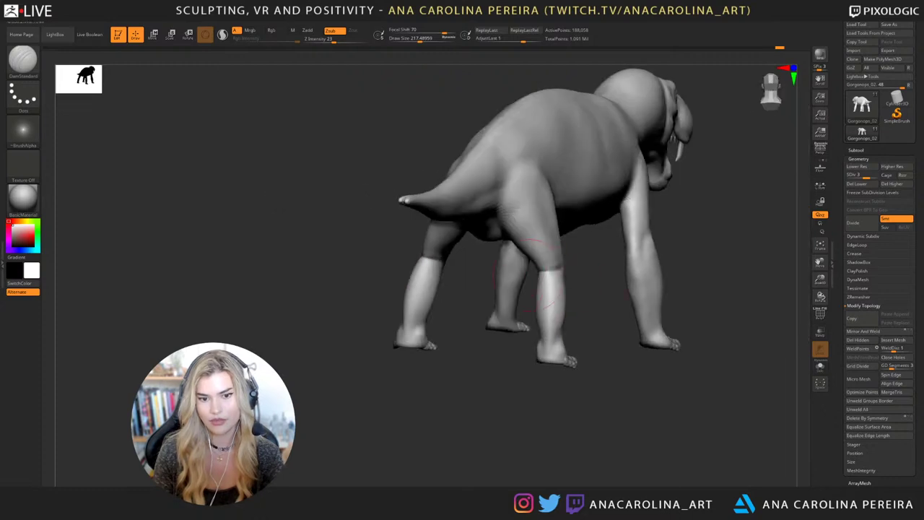
{"action": "right_click_drag", "start_coordinate": [564, 278], "coordinate": [654, 277]}
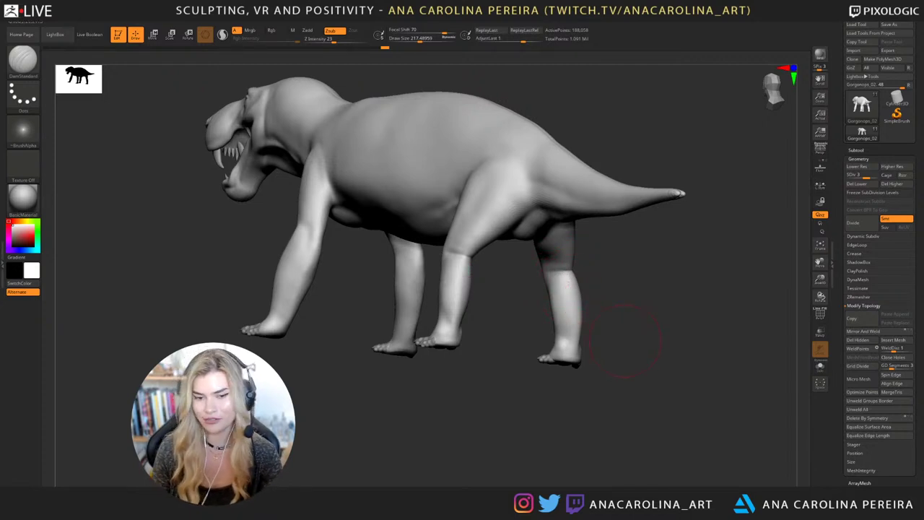
Adjust the shape of the hind leg with the Move brush at draw size about 149.
{"action": "mouse_move", "coordinate": [566, 285]}
{"action": "right_mouse_down"}
{"action": "mouse_move", "coordinate": [556, 269]}
{"action": "mouse_move", "coordinate": [556, 279]}
{"action": "mouse_move", "coordinate": [597, 293]}
{"action": "right_mouse_up"}
{"action": "left_click", "coordinate": [556, 279]}
{"action": "key", "text": "b"}
{"action": "key", "text": "m"}
{"action": "key", "text": "v"}
{"action": "key", "text": "space"}
{"action": "left_click_drag", "start_coordinate": [601, 303], "coordinate": [595, 304]}
{"action": "mouse_move", "coordinate": [596, 303]}
{"action": "right_mouse_down"}
{"action": "mouse_move", "coordinate": [574, 260]}
{"action": "mouse_move", "coordinate": [554, 277]}
{"action": "right_mouse_up"}
{"action": "right_click", "coordinate": [574, 260]}
{"action": "mouse_move", "coordinate": [609, 243]}
{"action": "right_mouse_down"}
{"action": "mouse_move", "coordinate": [588, 353]}
{"action": "mouse_move", "coordinate": [505, 426]}
{"action": "mouse_move", "coordinate": [619, 423]}
{"action": "right_mouse_up"}
Carve the fold between the hind thigh and the tail base with DamStandard, using draw size about 228.
{"action": "key", "text": "b"}
{"action": "key", "text": "d"}
{"action": "key", "text": "s"}
{"action": "right_click_drag", "start_coordinate": [514, 352], "coordinate": [511, 252]}
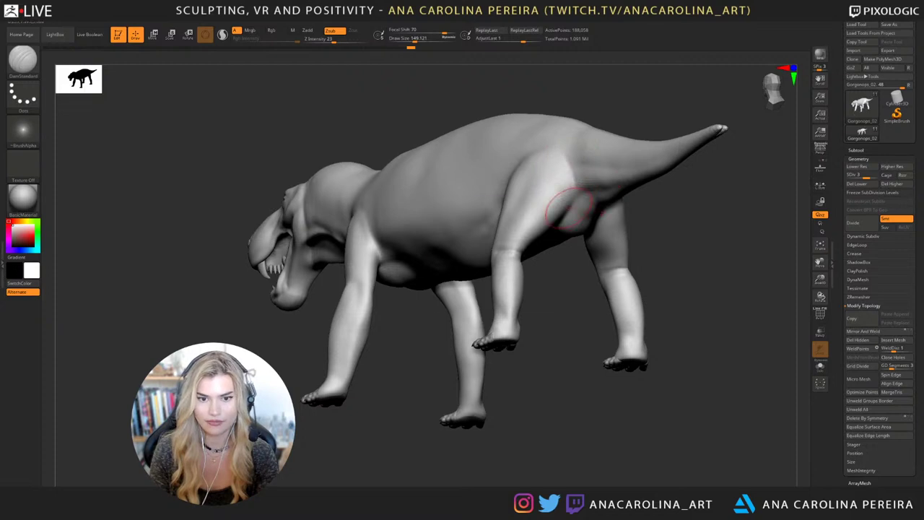
{"action": "mouse_move", "coordinate": [599, 154]}
{"action": "right_mouse_down"}
{"action": "mouse_move", "coordinate": [520, 162]}
{"action": "mouse_move", "coordinate": [587, 243]}
{"action": "mouse_move", "coordinate": [620, 190]}
{"action": "mouse_move", "coordinate": [581, 208]}
{"action": "right_mouse_up"}
{"action": "mouse_move", "coordinate": [672, 141]}
{"action": "right_mouse_down"}
{"action": "mouse_move", "coordinate": [664, 134]}
{"action": "mouse_move", "coordinate": [573, 178]}
{"action": "right_mouse_up"}
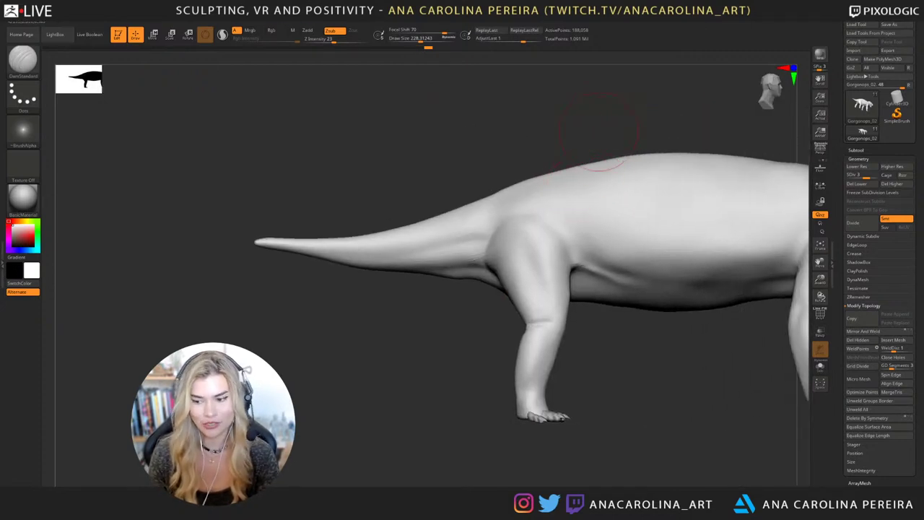
{"action": "right_click_drag", "start_coordinate": [622, 331], "coordinate": [514, 288], "text": "alt"}
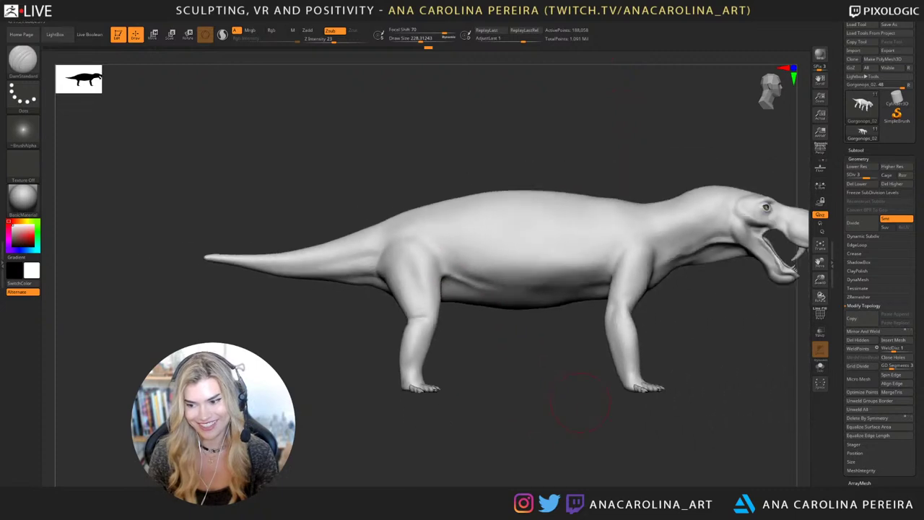
Smooth the hind legs from the knee down to the foot, reducing the draw size to about 136.
{"action": "right_click_drag", "start_coordinate": [635, 404], "coordinate": [434, 396]}
{"action": "mouse_move", "coordinate": [707, 383]}
{"action": "right_mouse_down"}
{"action": "mouse_move", "coordinate": [599, 383]}
{"action": "mouse_move", "coordinate": [630, 372]}
{"action": "mouse_move", "coordinate": [631, 412]}
{"action": "right_mouse_up"}
{"action": "left_click_drag", "start_coordinate": [428, 271], "coordinate": [434, 325], "text": "shift"}
{"action": "right_click_drag", "start_coordinate": [429, 347], "coordinate": [496, 336]}
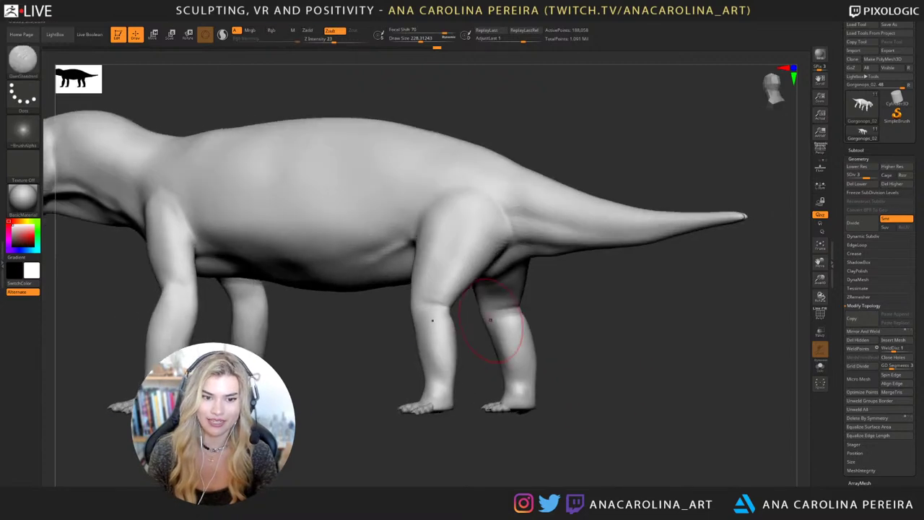
{"action": "mouse_move", "coordinate": [497, 338]}
{"action": "left_mouse_down", "text": "shift"}
{"action": "mouse_move", "coordinate": [506, 315]}
{"action": "mouse_move", "coordinate": [520, 311]}
{"action": "left_mouse_up", "text": "shift"}
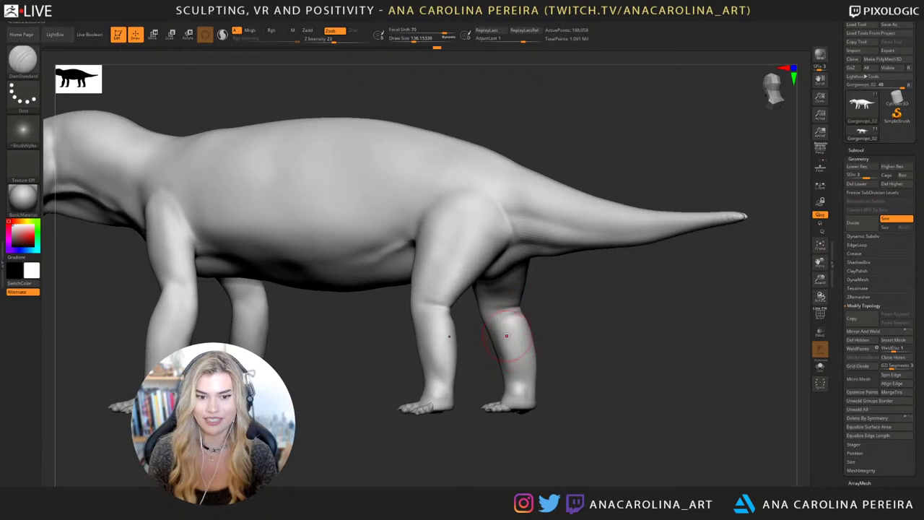
{"action": "left_click_drag", "start_coordinate": [516, 354], "coordinate": [526, 401], "text": "shift"}
{"action": "right_click_drag", "start_coordinate": [569, 360], "coordinate": [618, 380], "text": "alt"}
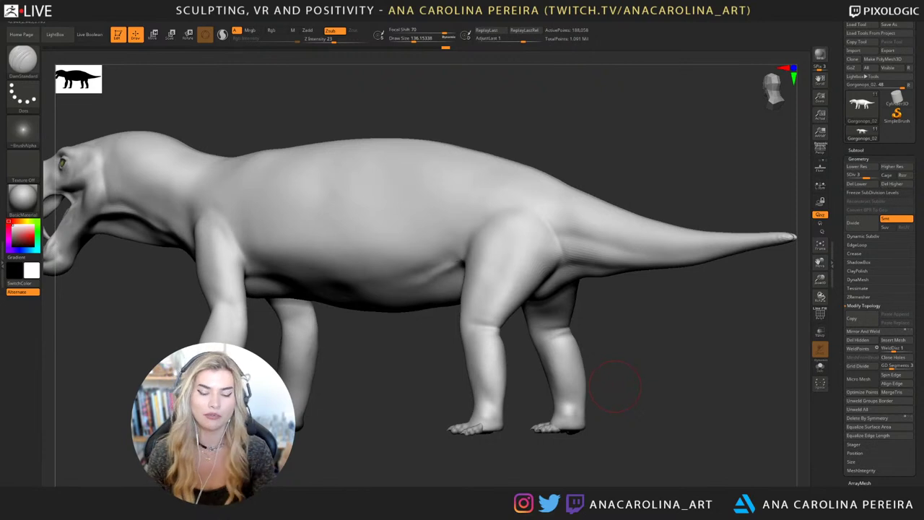
{"action": "right_click_drag", "start_coordinate": [615, 386], "coordinate": [606, 382]}
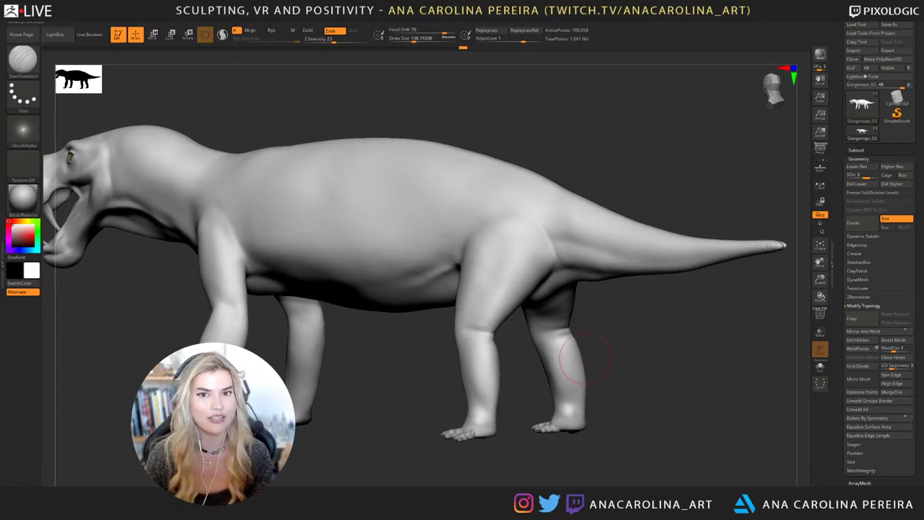
{"action": "left_click_drag", "start_coordinate": [610, 381], "coordinate": [623, 386]}
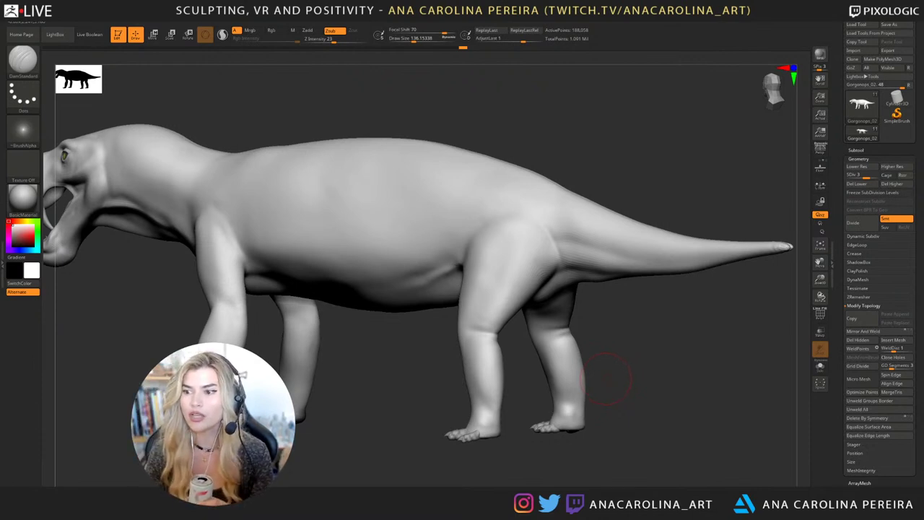
{"action": "key", "text": "ctrl+z"}
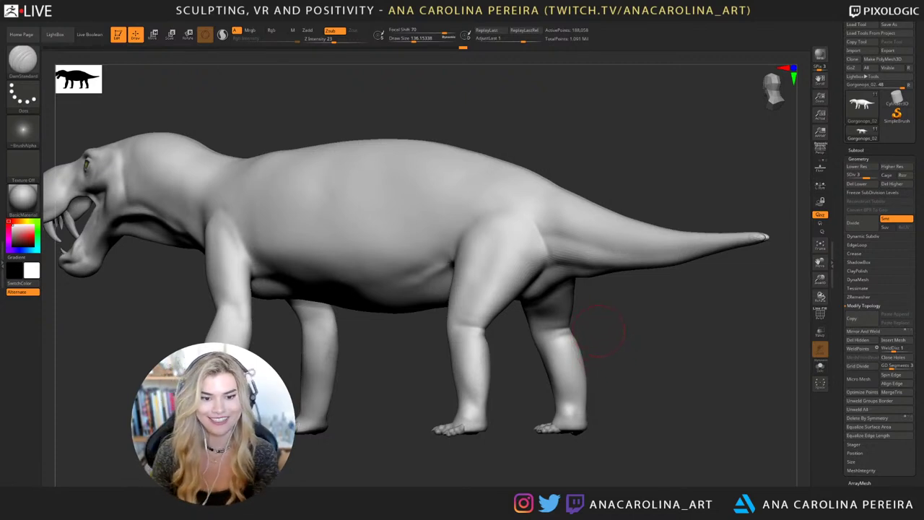
{"action": "mouse_move", "coordinate": [599, 331]}
{"action": "left_mouse_down"}
{"action": "mouse_move", "coordinate": [645, 349]}
{"action": "mouse_move", "coordinate": [611, 351]}
{"action": "mouse_move", "coordinate": [605, 374]}
{"action": "left_mouse_up"}
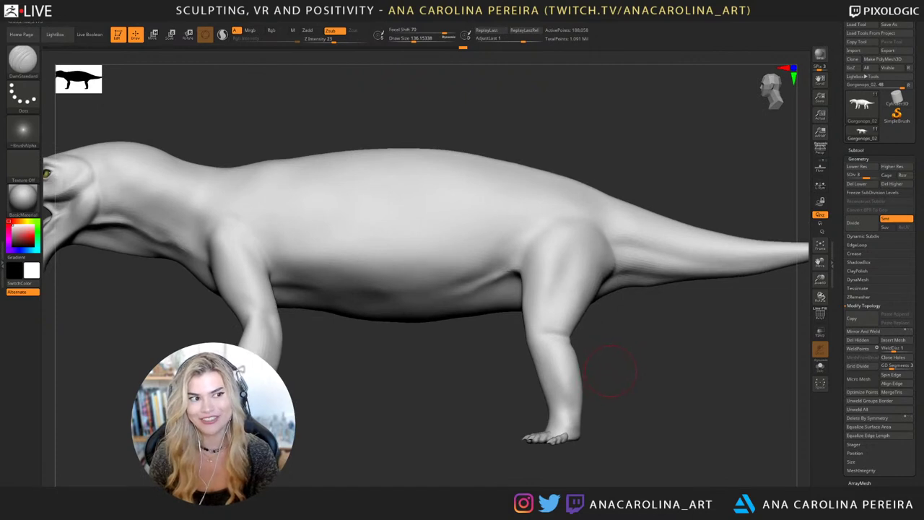
Set the DamStandard brush's draw size to about 445.
{"action": "left_click_drag", "start_coordinate": [610, 371], "coordinate": [656, 374], "text": "alt"}
{"action": "mouse_move", "coordinate": [463, 419]}
{"action": "left_mouse_down", "text": "alt"}
{"action": "mouse_move", "coordinate": [553, 402]}
{"action": "mouse_move", "coordinate": [631, 427]}
{"action": "left_mouse_up", "text": "alt"}
{"action": "key", "text": "space"}
{"action": "left_click_drag", "start_coordinate": [525, 322], "coordinate": [543, 322]}
{"action": "mouse_move", "coordinate": [552, 390]}
{"action": "left_mouse_down"}
{"action": "mouse_move", "coordinate": [610, 396]}
{"action": "mouse_move", "coordinate": [448, 386]}
{"action": "left_mouse_up"}
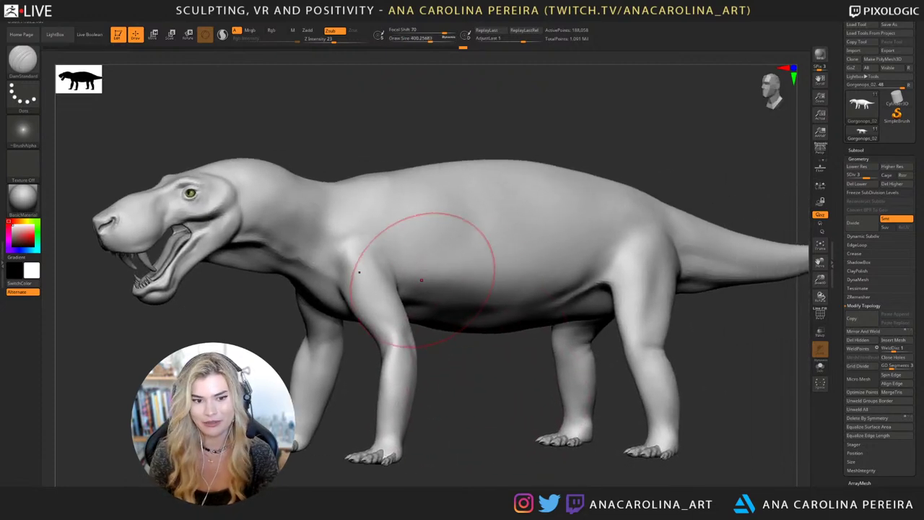
{"action": "key", "text": "space"}
{"action": "left_click_drag", "start_coordinate": [432, 277], "coordinate": [441, 269]}
{"action": "mouse_move", "coordinate": [491, 408]}
{"action": "left_mouse_down", "text": "alt"}
{"action": "mouse_move", "coordinate": [481, 435]}
{"action": "mouse_move", "coordinate": [488, 404]}
{"action": "left_mouse_up", "text": "alt"}
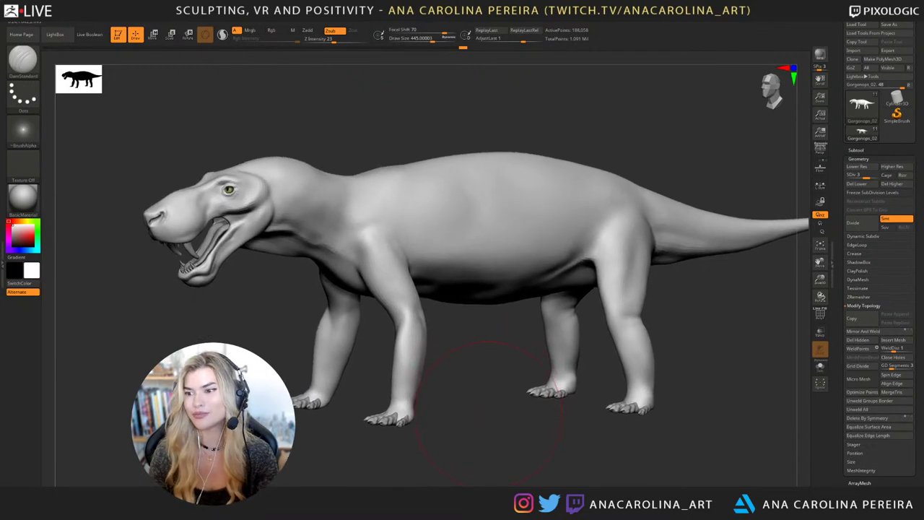
{"action": "left_click_drag", "start_coordinate": [483, 404], "coordinate": [509, 419]}
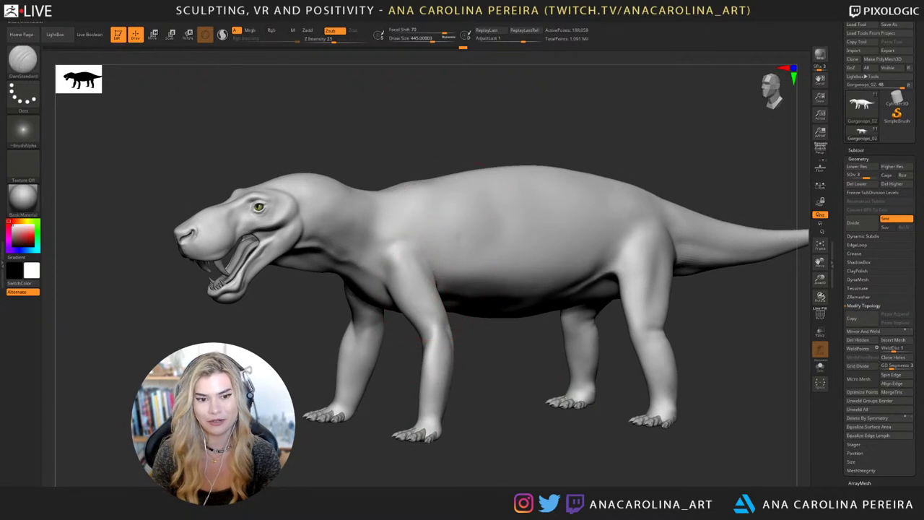
Carve faint creases across the creature's flank with DamStandard at Z Intensity 12 and draw size about 533.
{"action": "key", "text": "space"}
{"action": "left_click_drag", "start_coordinate": [453, 302], "coordinate": [445, 302]}
{"action": "right_click_drag", "start_coordinate": [473, 304], "coordinate": [480, 312], "text": "alt"}
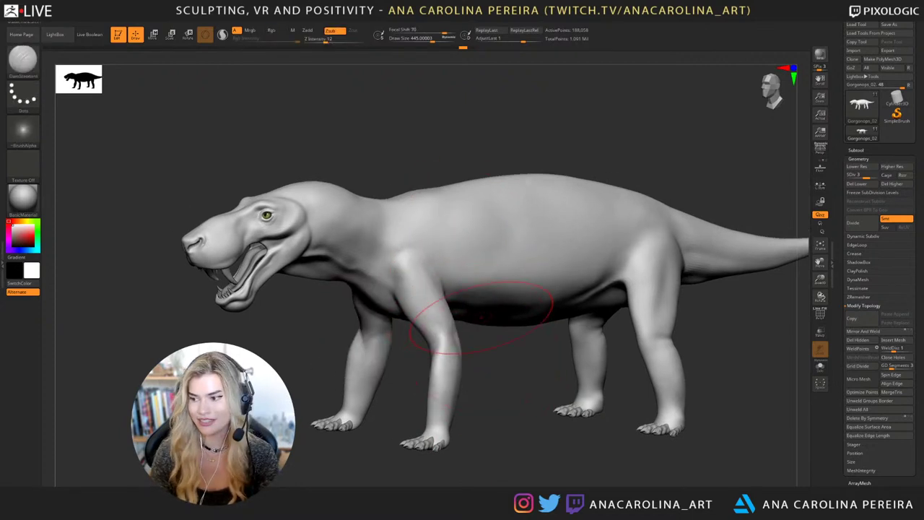
{"action": "key", "text": "space"}
{"action": "left_click_drag", "start_coordinate": [490, 301], "coordinate": [496, 301]}
{"action": "right_click_drag", "start_coordinate": [498, 303], "coordinate": [496, 308]}
{"action": "key", "text": "space"}
{"action": "left_click_drag", "start_coordinate": [497, 308], "coordinate": [501, 308]}
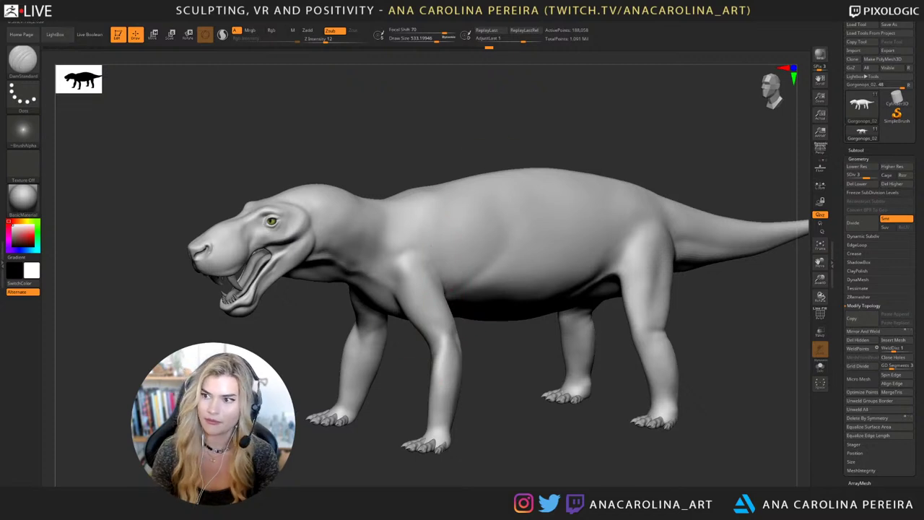
{"action": "left_click_drag", "start_coordinate": [361, 116], "coordinate": [569, 131]}
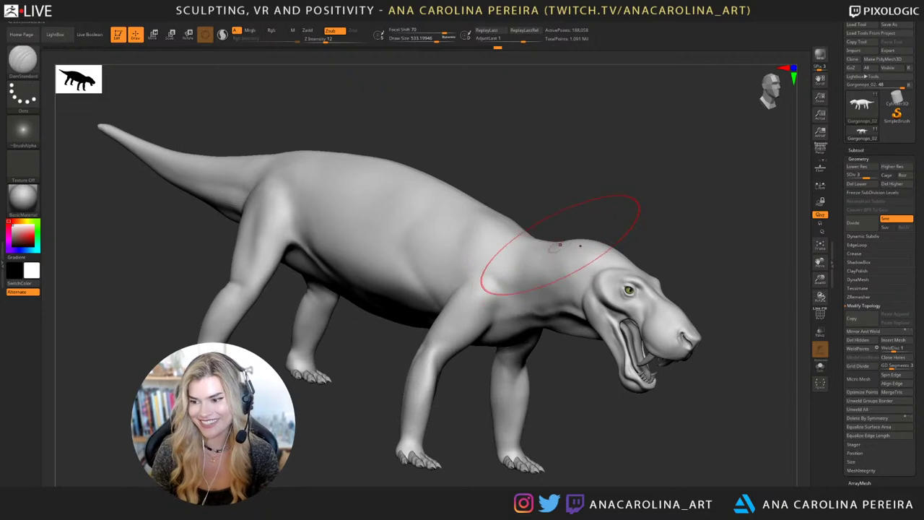
Examine the feet up close and the whole body, selecting the claws subtool and returning to the body subtool.
{"action": "right_click_drag", "start_coordinate": [561, 245], "coordinate": [536, 169], "text": "shift"}
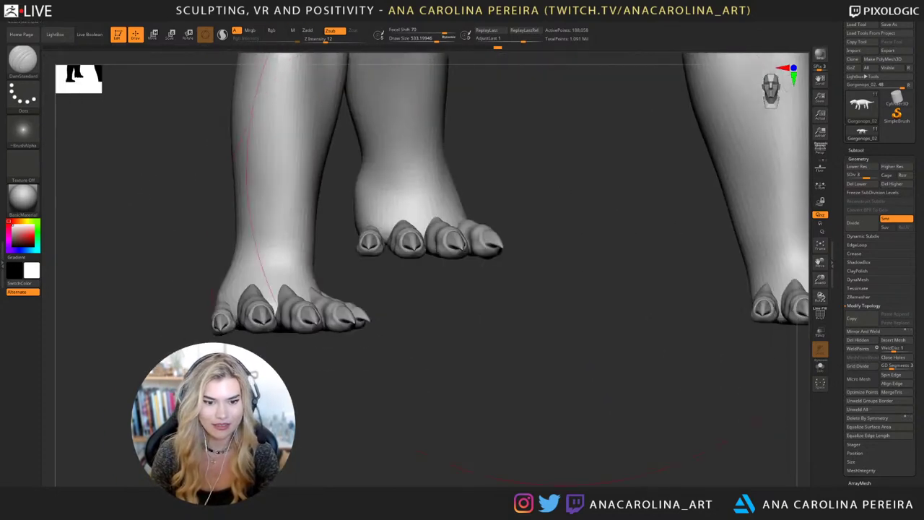
{"action": "mouse_move", "coordinate": [513, 369]}
{"action": "right_mouse_down", "text": "alt"}
{"action": "mouse_move", "coordinate": [547, 348]}
{"action": "mouse_move", "coordinate": [585, 361]}
{"action": "right_mouse_up", "text": "alt"}
{"action": "key", "text": "space"}
{"action": "left_click_drag", "start_coordinate": [571, 343], "coordinate": [555, 343]}
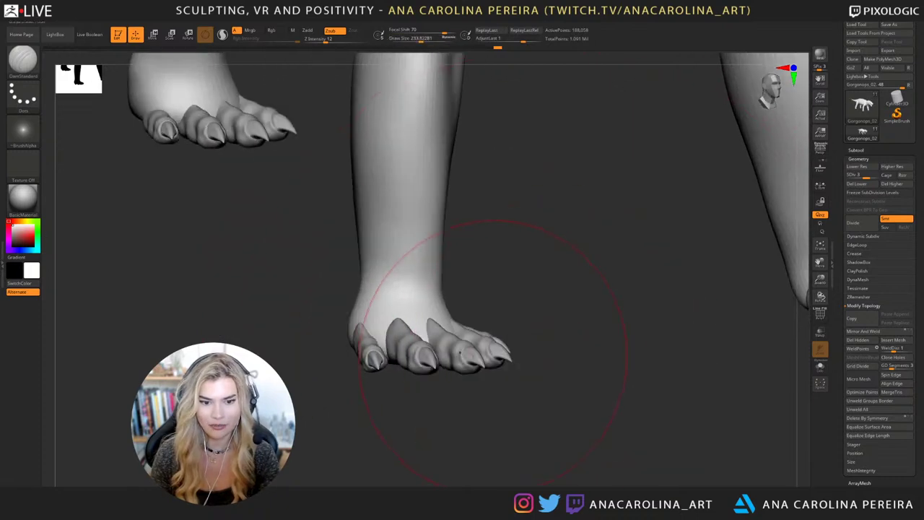
{"action": "mouse_move", "coordinate": [511, 357]}
{"action": "right_mouse_down"}
{"action": "mouse_move", "coordinate": [552, 426]}
{"action": "mouse_move", "coordinate": [552, 351]}
{"action": "mouse_move", "coordinate": [577, 353]}
{"action": "right_mouse_up"}
{"action": "mouse_move", "coordinate": [577, 352]}
{"action": "right_mouse_down", "text": "alt"}
{"action": "mouse_move", "coordinate": [578, 441]}
{"action": "mouse_move", "coordinate": [550, 448]}
{"action": "mouse_move", "coordinate": [549, 431]}
{"action": "right_mouse_up", "text": "alt"}
{"action": "key", "text": "f"}
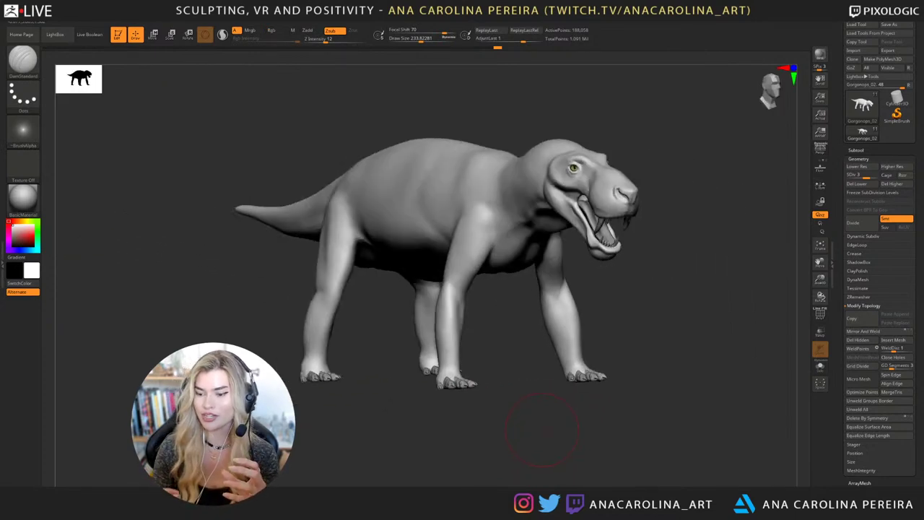
{"action": "mouse_move", "coordinate": [535, 354]}
{"action": "right_mouse_down", "text": "alt"}
{"action": "mouse_move", "coordinate": [574, 364]}
{"action": "mouse_move", "coordinate": [577, 358]}
{"action": "mouse_move", "coordinate": [540, 397]}
{"action": "mouse_move", "coordinate": [541, 415]}
{"action": "right_mouse_up", "text": "alt"}
{"action": "left_click", "coordinate": [567, 349], "text": "alt"}
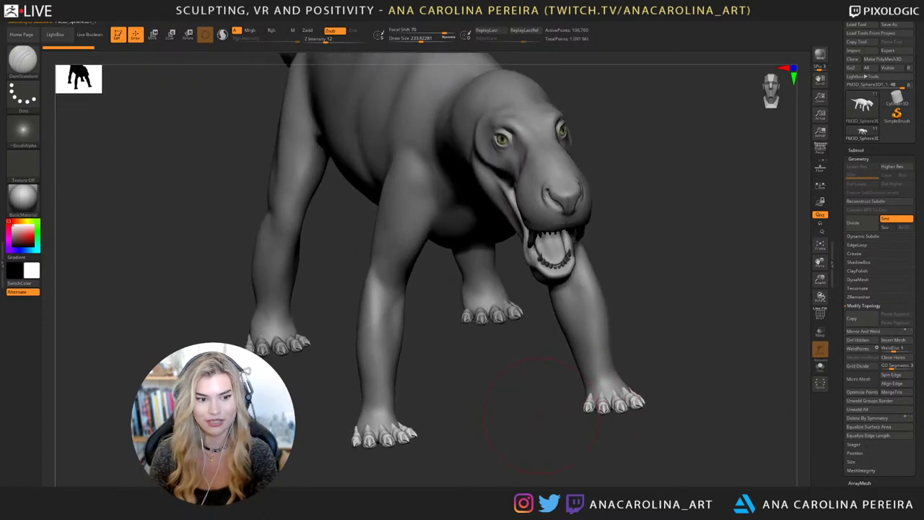
{"action": "left_click", "coordinate": [386, 322], "text": "alt"}
{"action": "right_click_drag", "start_coordinate": [462, 433], "coordinate": [530, 460]}
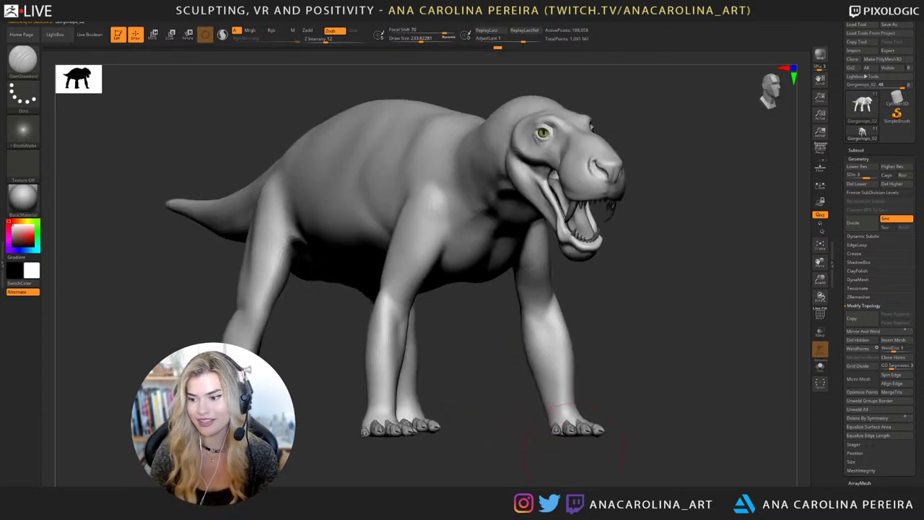
{"action": "right_click_drag", "start_coordinate": [574, 440], "coordinate": [610, 458]}
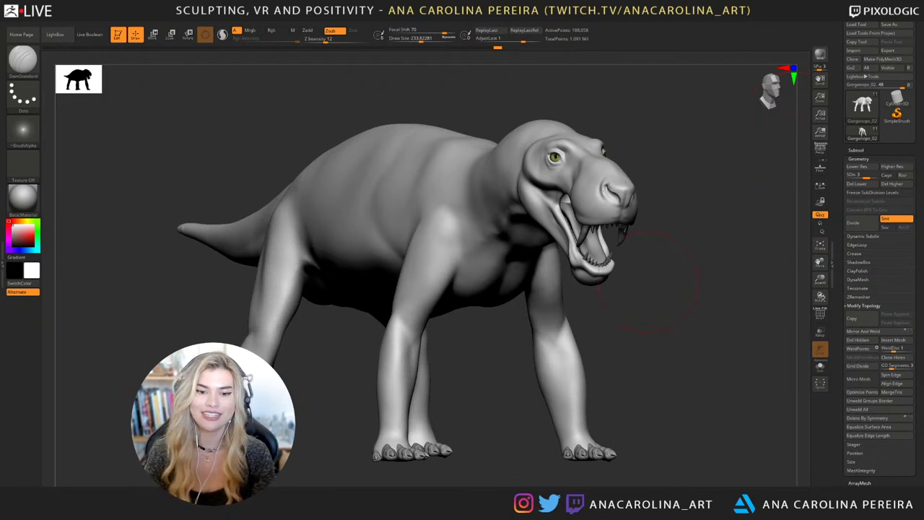
{"action": "left_click_drag", "start_coordinate": [646, 282], "coordinate": [649, 290]}
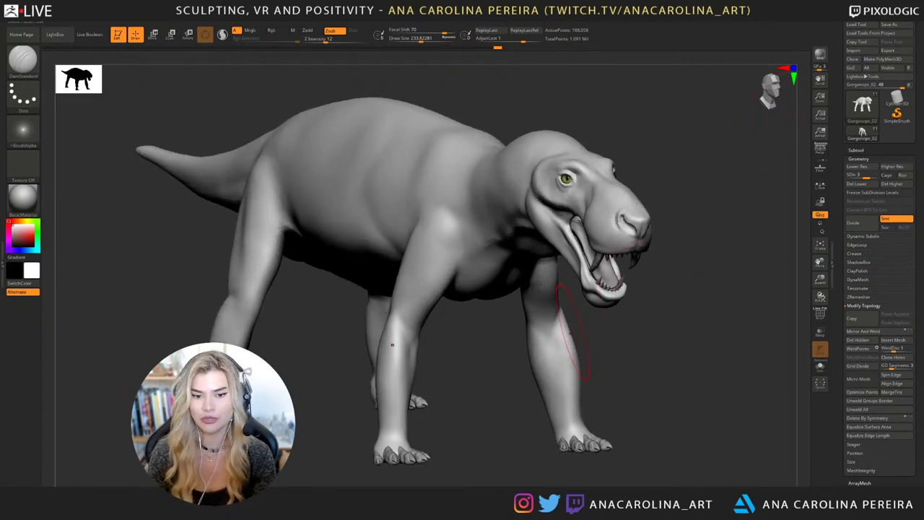
Carve a soft rib crease on the flank behind the front leg with DamStandard, using draw size about 476.
{"action": "mouse_move", "coordinate": [574, 332]}
{"action": "left_mouse_down"}
{"action": "mouse_move", "coordinate": [656, 335]}
{"action": "mouse_move", "coordinate": [677, 313]}
{"action": "mouse_move", "coordinate": [667, 314]}
{"action": "mouse_move", "coordinate": [650, 364]}
{"action": "left_mouse_up"}
{"action": "key", "text": "space"}
{"action": "key", "text": "space"}
{"action": "key", "text": "space"}
{"action": "left_click_drag", "start_coordinate": [454, 270], "coordinate": [461, 267]}
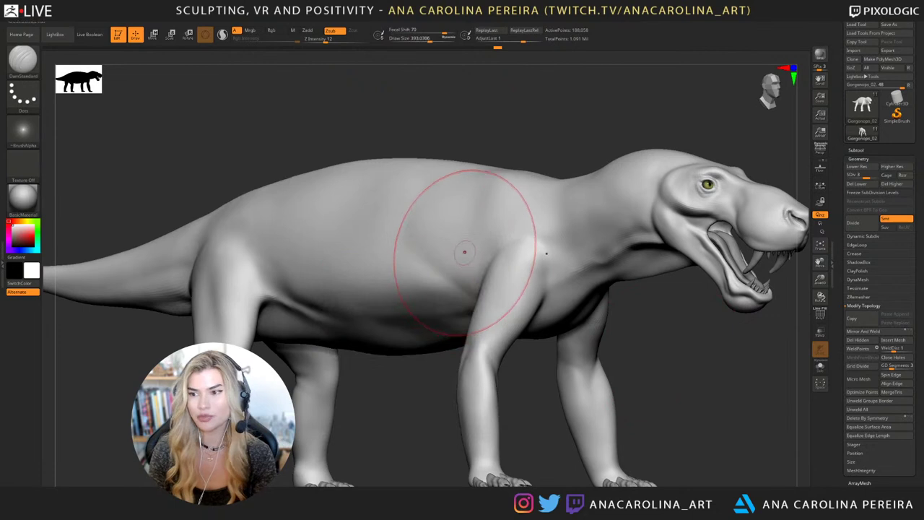
{"action": "left_click_drag", "start_coordinate": [465, 144], "coordinate": [465, 152], "text": "alt"}
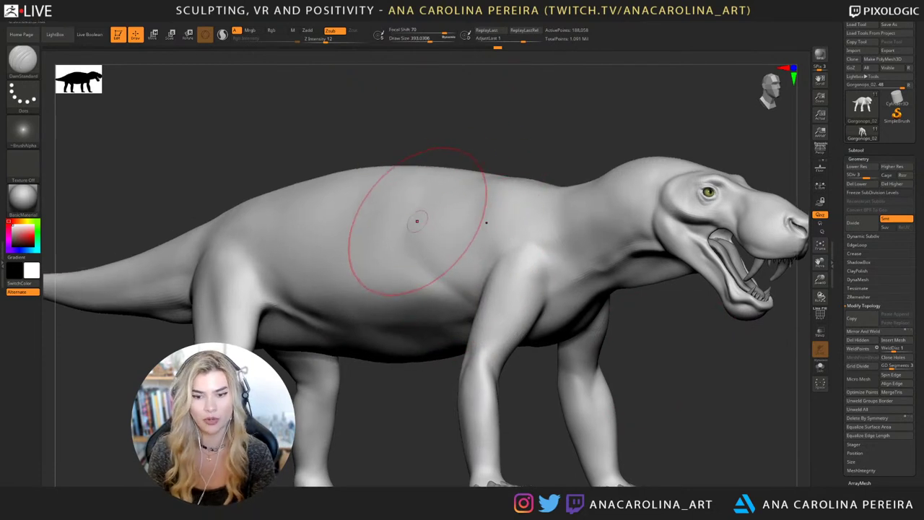
{"action": "key", "text": "space"}
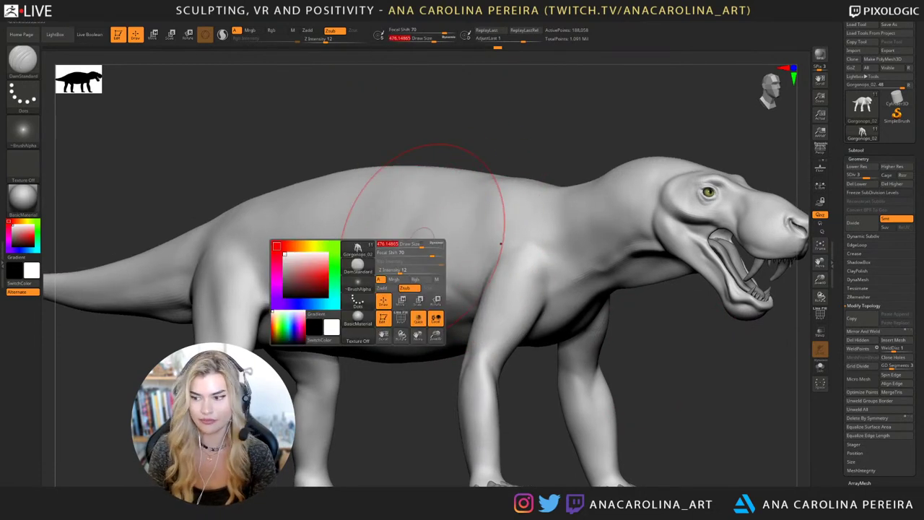
{"action": "left_click", "coordinate": [425, 254], "text": "shift"}
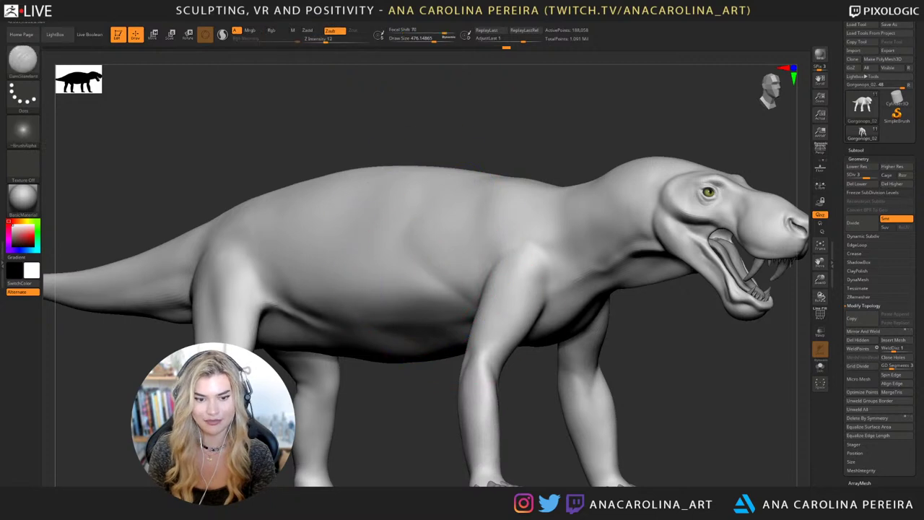
Carve and soften the folds along the lower flank in front of the hind leg, using draw size about 542.
{"action": "left_click_drag", "start_coordinate": [466, 313], "coordinate": [425, 310]}
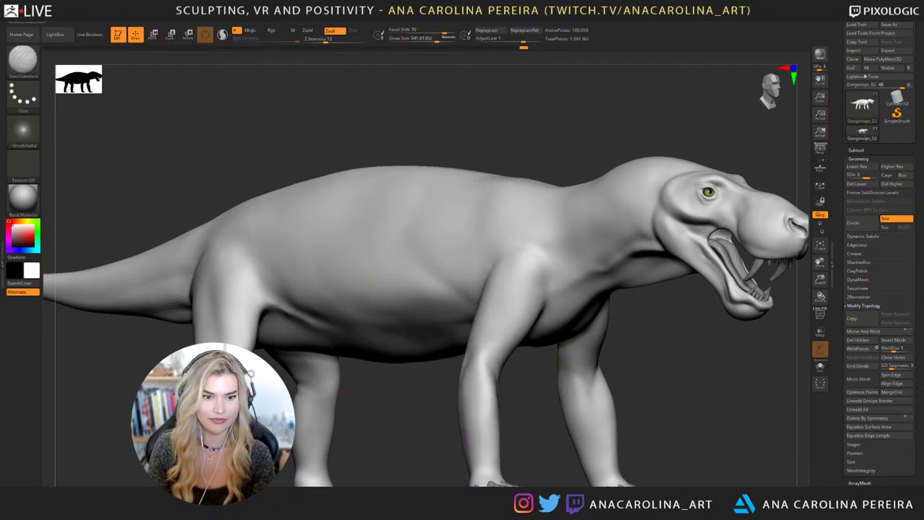
{"action": "key", "text": "shift"}
{"action": "left_click_drag", "start_coordinate": [376, 318], "coordinate": [347, 275], "text": "shift"}
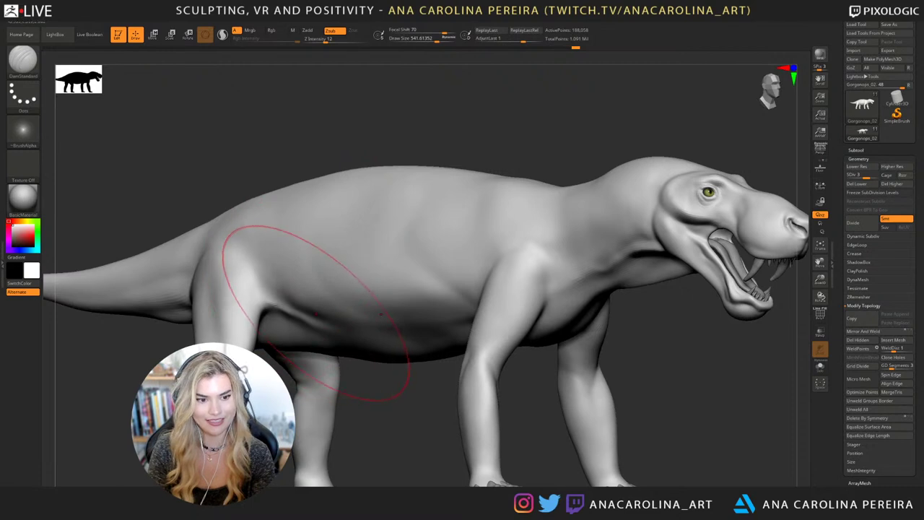
{"action": "left_click_drag", "start_coordinate": [262, 239], "coordinate": [358, 303]}
Smooth the creases along the lower belly between the front and hind legs.
{"action": "left_click_drag", "start_coordinate": [448, 137], "coordinate": [433, 94], "text": "alt"}
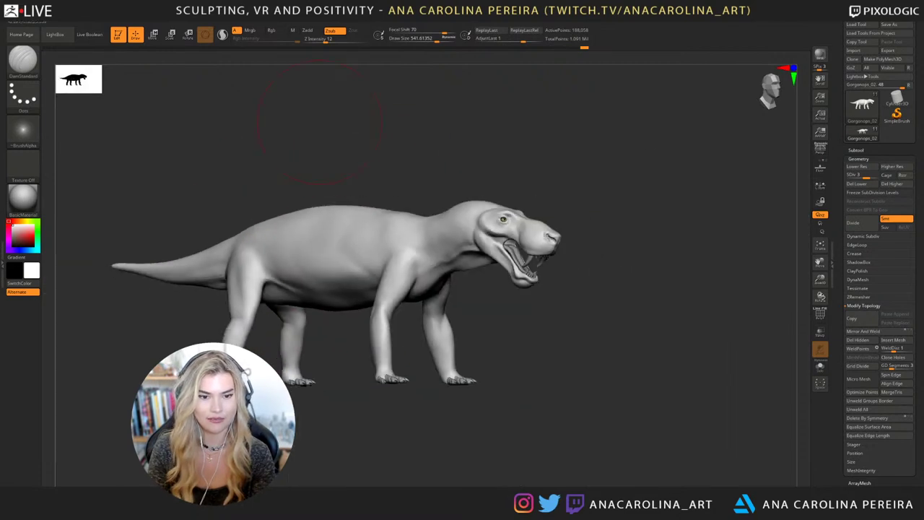
{"action": "mouse_move", "coordinate": [621, 138]}
{"action": "left_mouse_down"}
{"action": "mouse_move", "coordinate": [469, 137]}
{"action": "mouse_move", "coordinate": [431, 88]}
{"action": "mouse_move", "coordinate": [494, 85]}
{"action": "mouse_move", "coordinate": [498, 130]}
{"action": "left_mouse_up"}
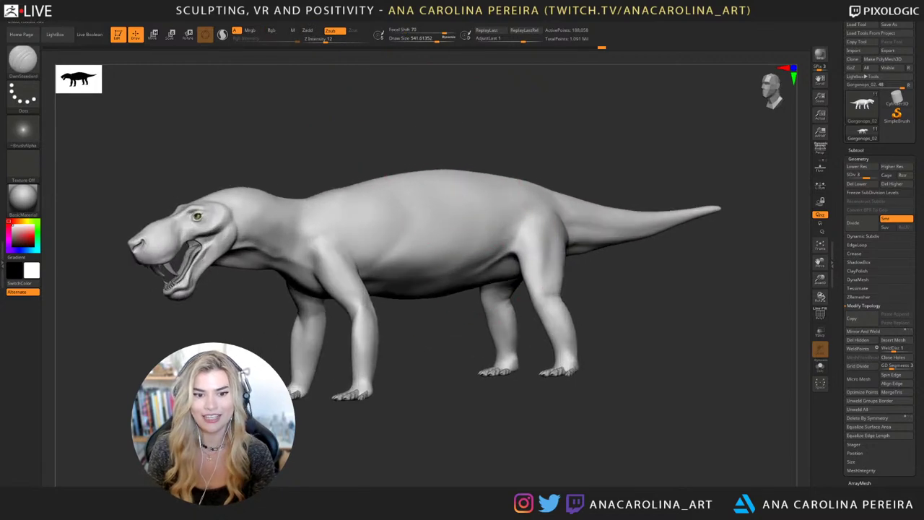
{"action": "mouse_move", "coordinate": [453, 322]}
{"action": "left_mouse_down"}
{"action": "mouse_move", "coordinate": [447, 294]}
{"action": "mouse_move", "coordinate": [505, 282]}
{"action": "mouse_move", "coordinate": [475, 293]}
{"action": "left_mouse_up"}
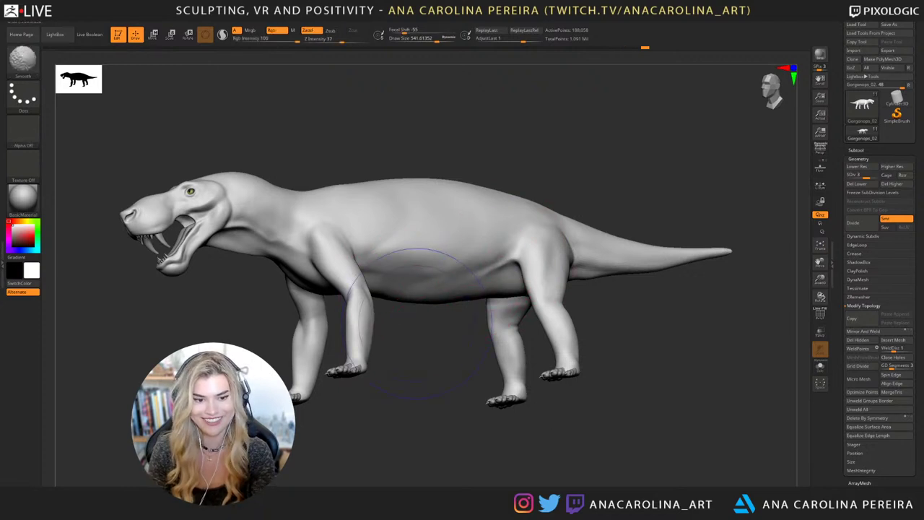
{"action": "mouse_move", "coordinate": [418, 323]}
{"action": "left_mouse_down", "text": "shift"}
{"action": "mouse_move", "coordinate": [393, 324]}
{"action": "mouse_move", "coordinate": [463, 325]}
{"action": "left_mouse_up", "text": "shift"}
{"action": "left_click_drag", "start_coordinate": [434, 353], "coordinate": [469, 406], "text": "alt"}
{"action": "mouse_move", "coordinate": [569, 181]}
{"action": "left_mouse_down", "text": "alt"}
{"action": "mouse_move", "coordinate": [578, 170]}
{"action": "mouse_move", "coordinate": [545, 171]}
{"action": "mouse_move", "coordinate": [567, 185]}
{"action": "mouse_move", "coordinate": [554, 188]}
{"action": "left_mouse_up", "text": "alt"}
Refine the thigh and knee of the hind legs with DamStandard, reducing the draw size to about 365.
{"action": "key", "text": "space"}
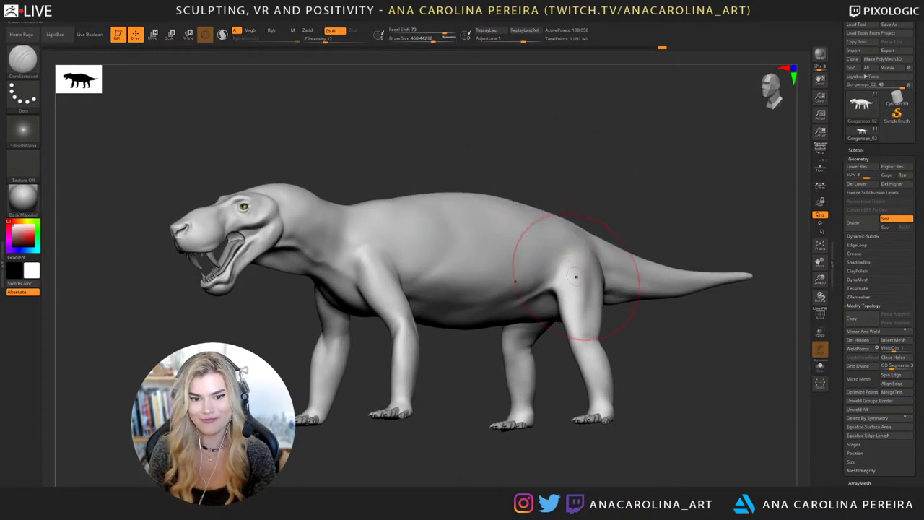
{"action": "mouse_move", "coordinate": [636, 193]}
{"action": "left_mouse_down"}
{"action": "mouse_move", "coordinate": [600, 194]}
{"action": "mouse_move", "coordinate": [640, 190]}
{"action": "mouse_move", "coordinate": [608, 186]}
{"action": "mouse_move", "coordinate": [611, 130]}
{"action": "mouse_move", "coordinate": [620, 136]}
{"action": "left_mouse_up"}
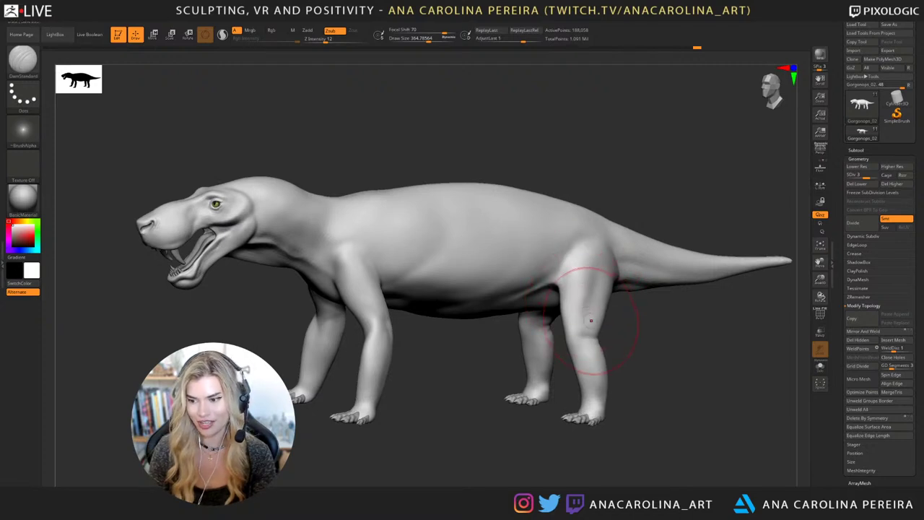
{"action": "mouse_move", "coordinate": [625, 340]}
{"action": "left_mouse_down", "text": "shift"}
{"action": "mouse_move", "coordinate": [577, 341]}
{"action": "mouse_move", "coordinate": [679, 346]}
{"action": "left_mouse_up", "text": "shift"}
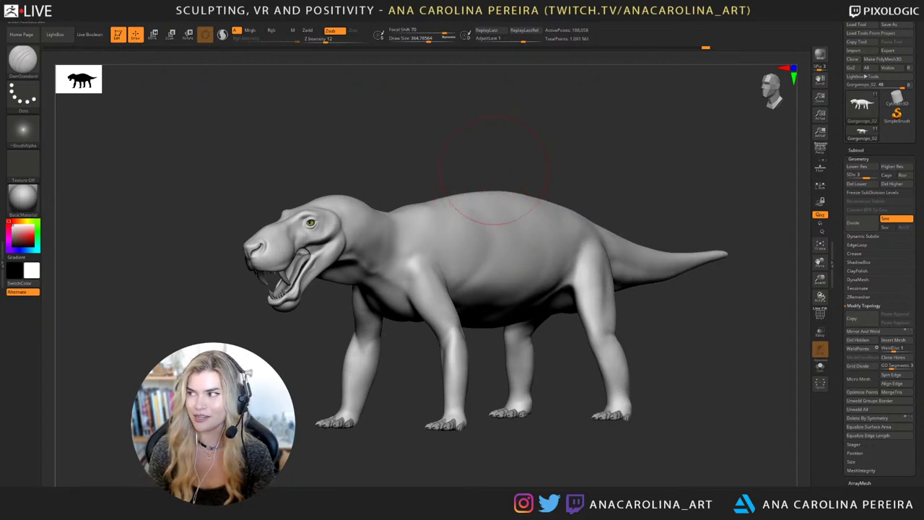
Examine the creature's overall proportions and flank shading from front three-quarter and side angles.
{"action": "mouse_move", "coordinate": [495, 171]}
{"action": "right_mouse_down"}
{"action": "mouse_move", "coordinate": [498, 190]}
{"action": "mouse_move", "coordinate": [462, 264]}
{"action": "right_mouse_up"}
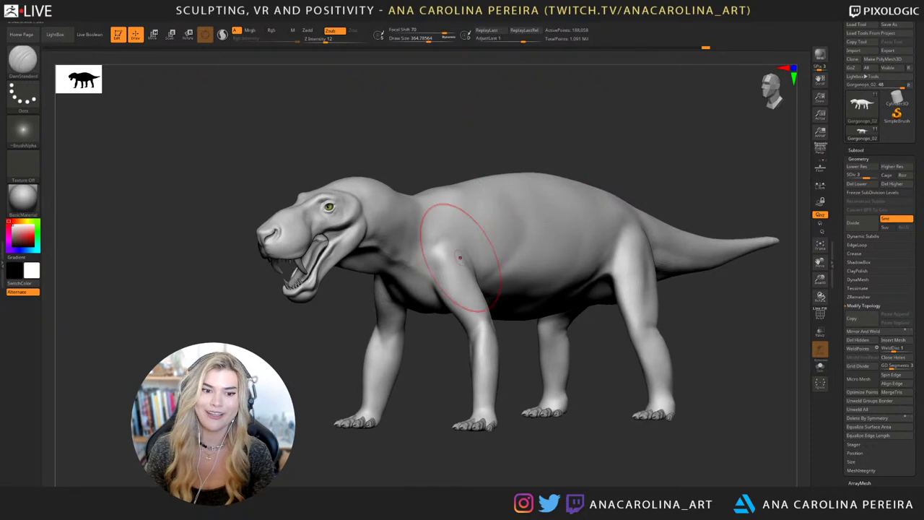
{"action": "right_click_drag", "start_coordinate": [482, 202], "coordinate": [507, 186], "text": "alt"}
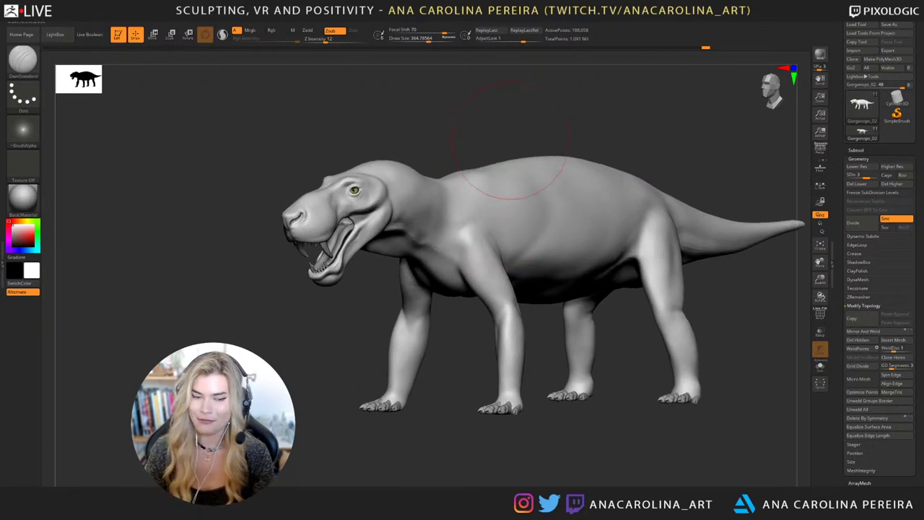
{"action": "key", "text": "space"}
{"action": "left_click_drag", "start_coordinate": [505, 228], "coordinate": [499, 230]}
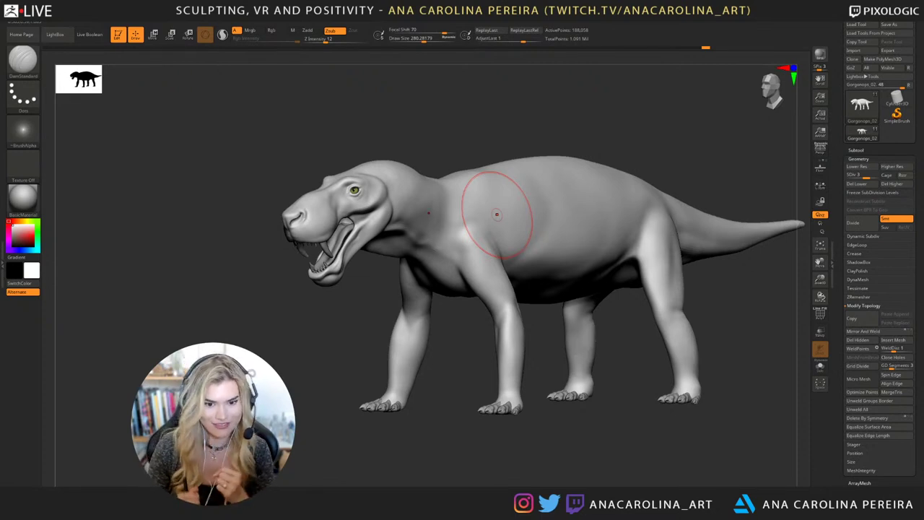
{"action": "left_click_drag", "start_coordinate": [571, 136], "coordinate": [565, 136]}
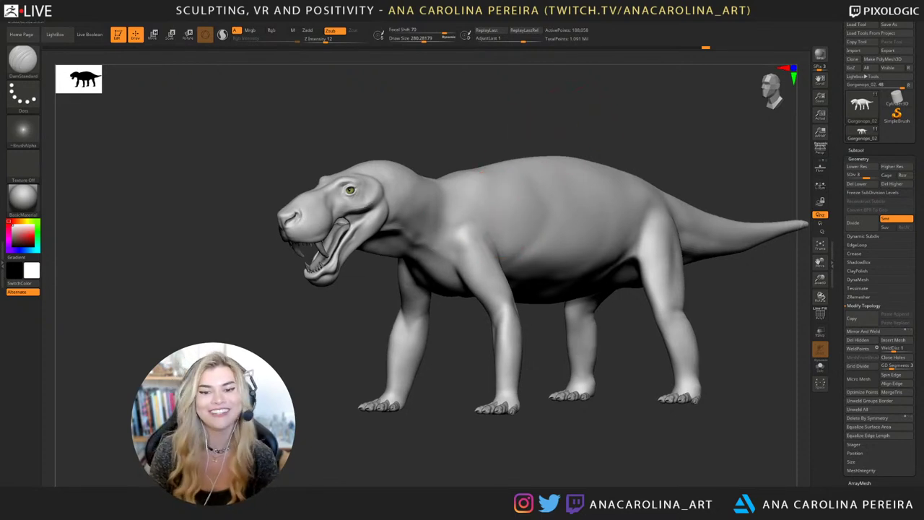
{"action": "key", "text": "space"}
{"action": "right_click_drag", "start_coordinate": [566, 192], "coordinate": [545, 190], "text": "alt"}
{"action": "key", "text": "space"}
{"action": "left_click_drag", "start_coordinate": [598, 143], "coordinate": [608, 143]}
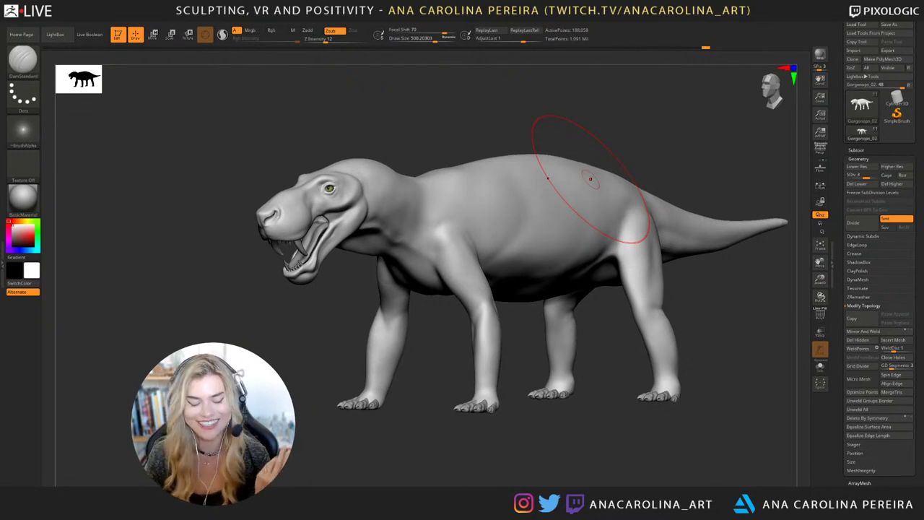
{"action": "mouse_move", "coordinate": [486, 206]}
{"action": "right_mouse_down"}
{"action": "mouse_move", "coordinate": [550, 116]}
{"action": "mouse_move", "coordinate": [470, 202]}
{"action": "right_mouse_up"}
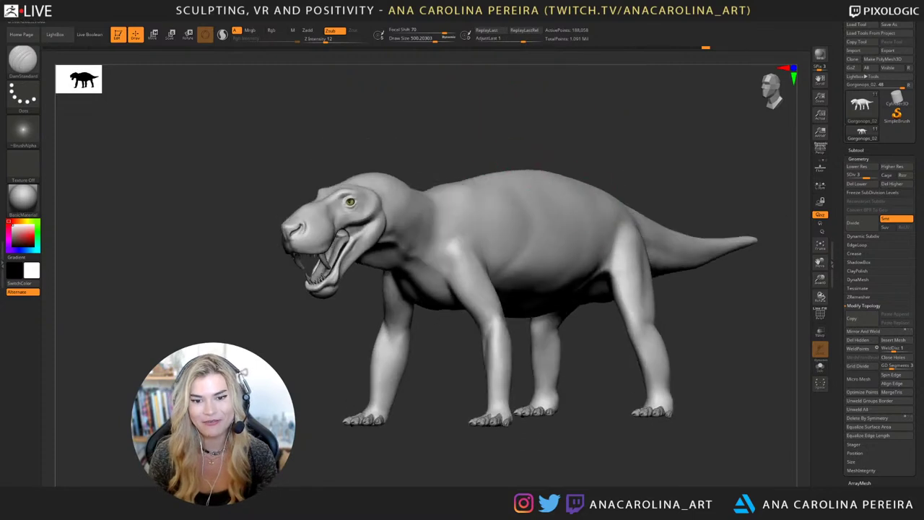
{"action": "right_click_drag", "start_coordinate": [549, 404], "coordinate": [462, 404]}
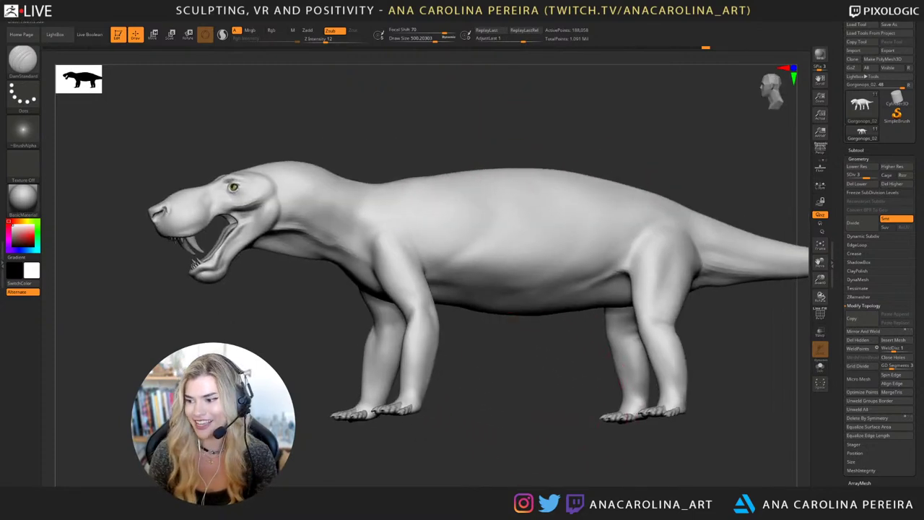
Reduce the DamStandard brush's draw size to about 358.
{"action": "key", "text": "s"}
{"action": "left_click_drag", "start_coordinate": [548, 375], "coordinate": [528, 375]}
{"action": "right_click_drag", "start_coordinate": [566, 364], "coordinate": [550, 364], "text": "alt"}
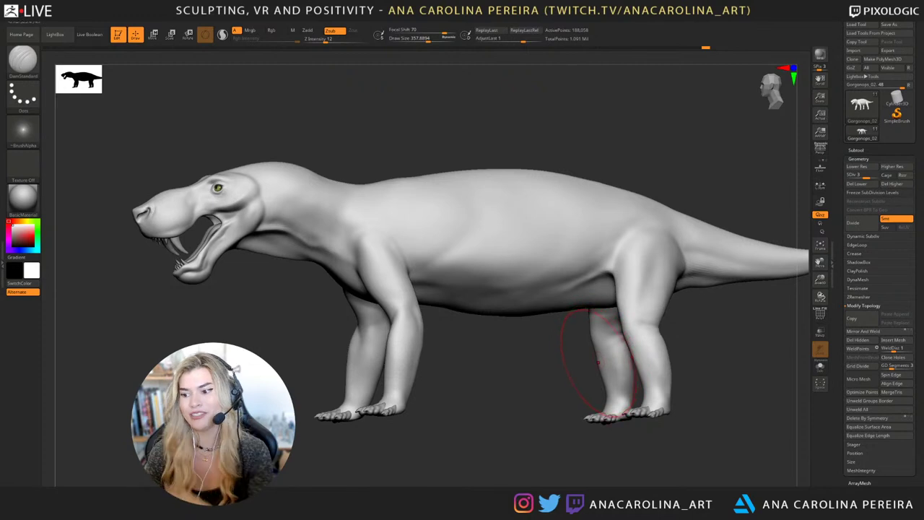
{"action": "left_click_drag", "start_coordinate": [560, 402], "coordinate": [557, 451]}
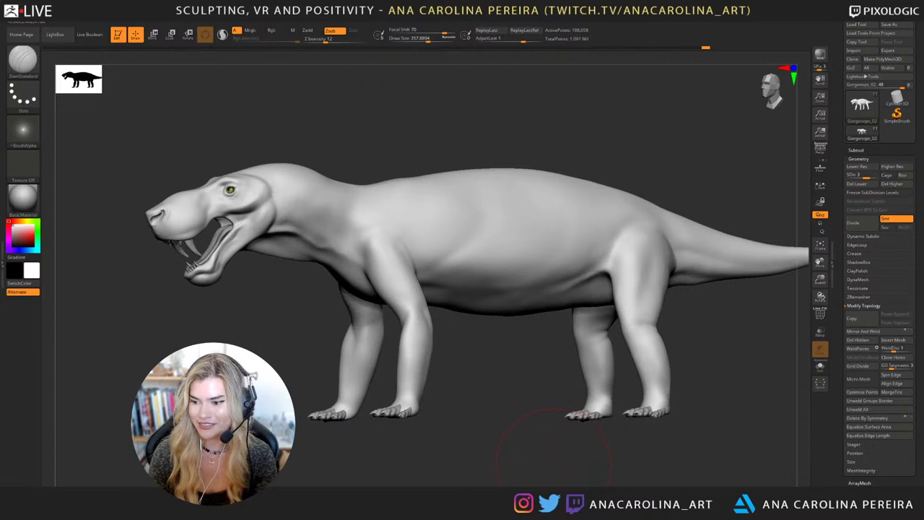
{"action": "mouse_move", "coordinate": [553, 442]}
{"action": "left_mouse_down"}
{"action": "mouse_move", "coordinate": [582, 434]}
{"action": "mouse_move", "coordinate": [557, 402]}
{"action": "mouse_move", "coordinate": [473, 377]}
{"action": "mouse_move", "coordinate": [394, 417]}
{"action": "left_mouse_up"}
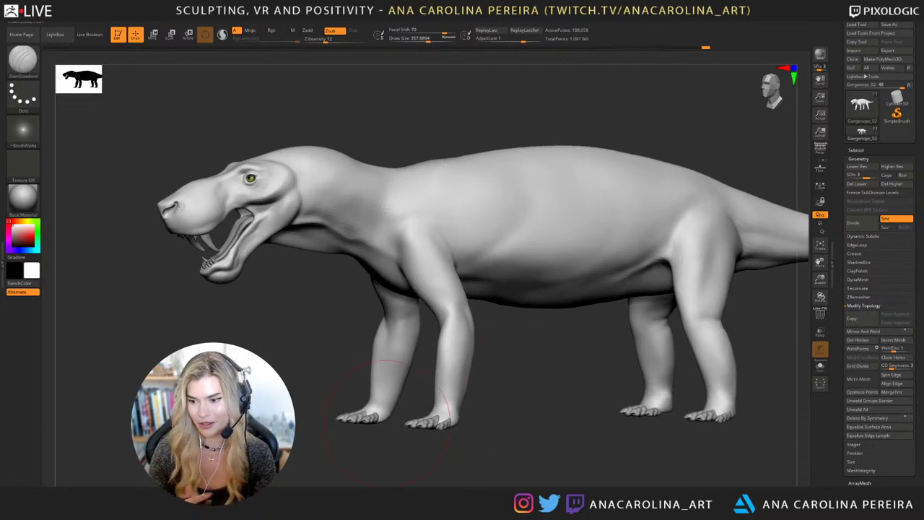
Examine the creature's silhouette and the shading of its flanks and legs from side and front three-quarter angles, close up and at full length.
{"action": "left_click_drag", "start_coordinate": [594, 373], "coordinate": [607, 365], "text": "alt"}
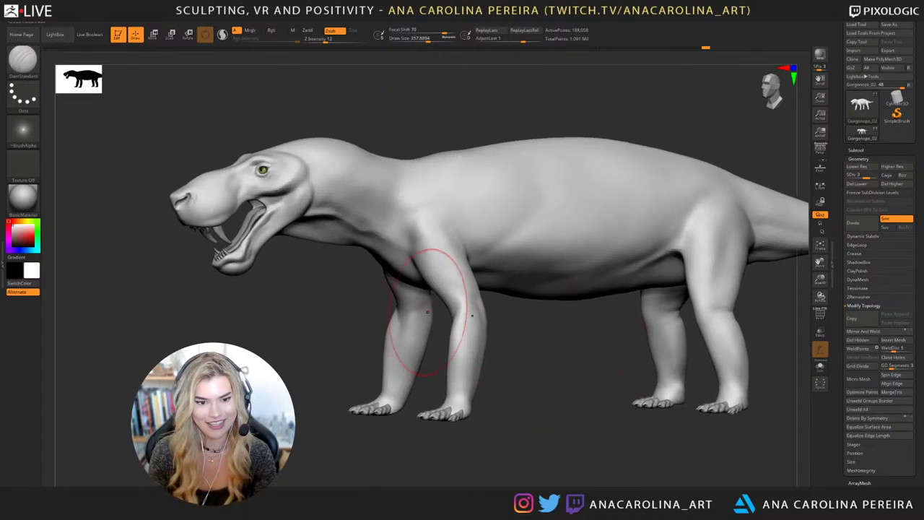
{"action": "mouse_move", "coordinate": [434, 339]}
{"action": "left_mouse_down"}
{"action": "mouse_move", "coordinate": [371, 401]}
{"action": "mouse_move", "coordinate": [412, 346]}
{"action": "mouse_move", "coordinate": [437, 341]}
{"action": "left_mouse_up"}
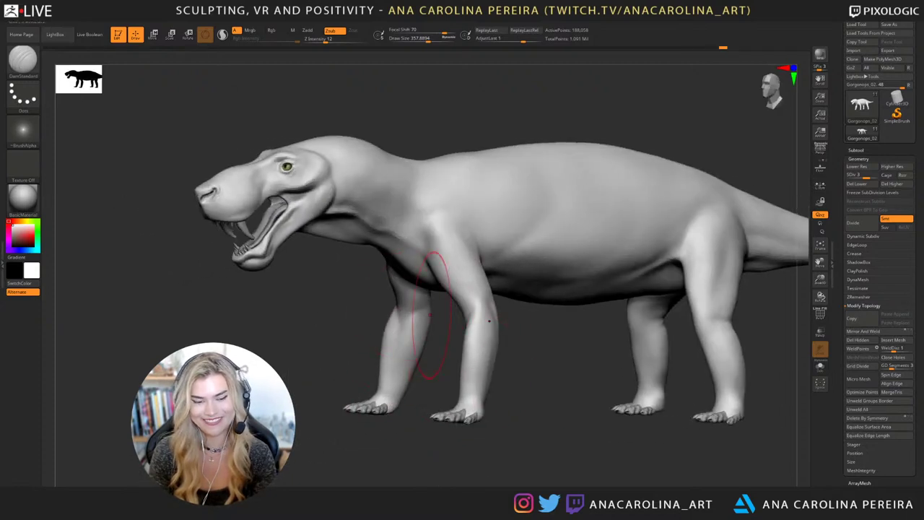
{"action": "left_click_drag", "start_coordinate": [532, 355], "coordinate": [500, 364]}
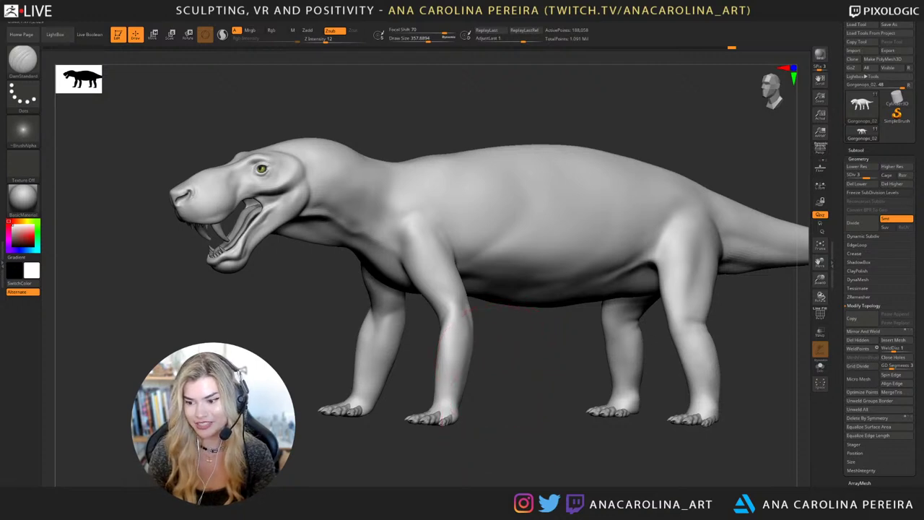
{"action": "left_click_drag", "start_coordinate": [499, 369], "coordinate": [522, 427]}
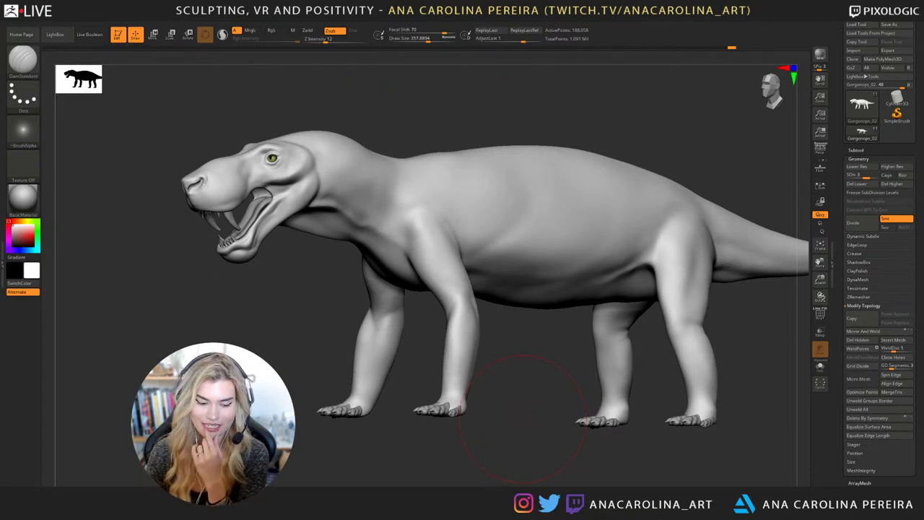
{"action": "left_click_drag", "start_coordinate": [529, 417], "coordinate": [527, 413]}
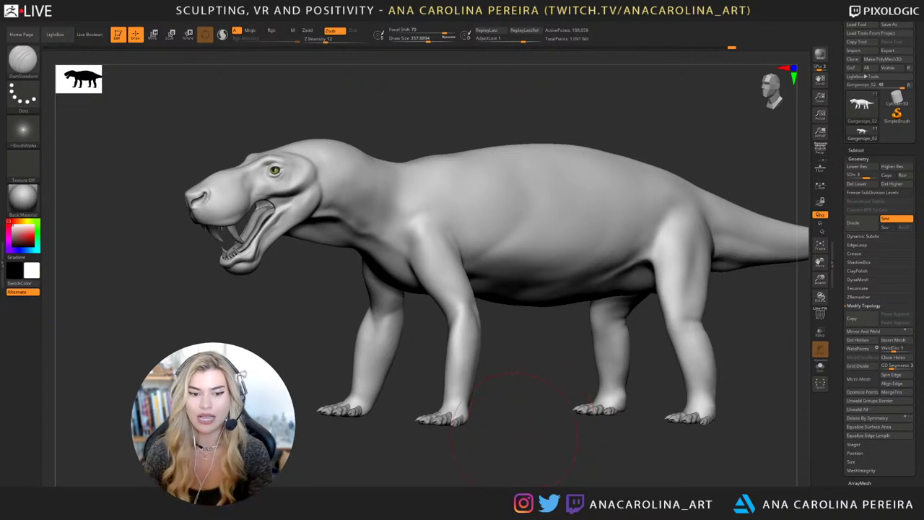
{"action": "mouse_move", "coordinate": [532, 419]}
{"action": "left_mouse_down", "text": "alt"}
{"action": "mouse_move", "coordinate": [541, 426]}
{"action": "mouse_move", "coordinate": [506, 368]}
{"action": "mouse_move", "coordinate": [494, 364]}
{"action": "mouse_move", "coordinate": [497, 375]}
{"action": "left_mouse_up", "text": "alt"}
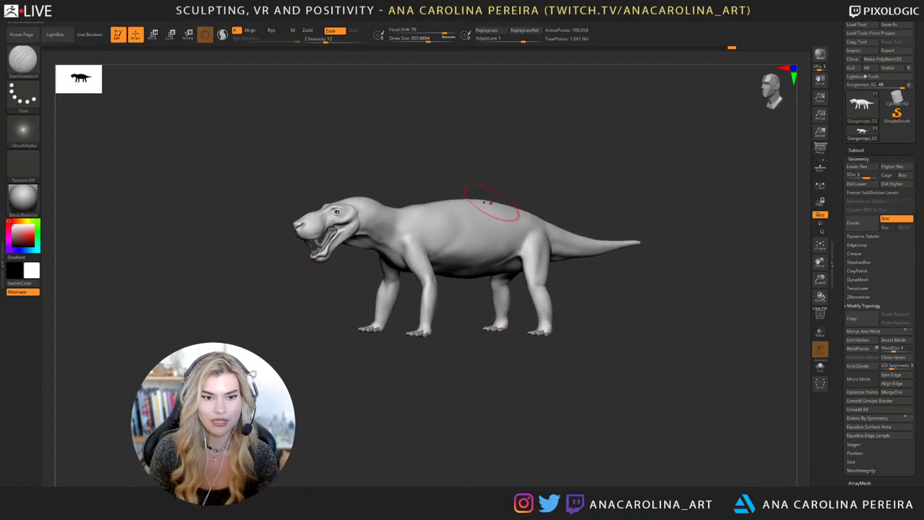
{"action": "left_click_drag", "start_coordinate": [433, 174], "coordinate": [237, 182], "text": "alt"}
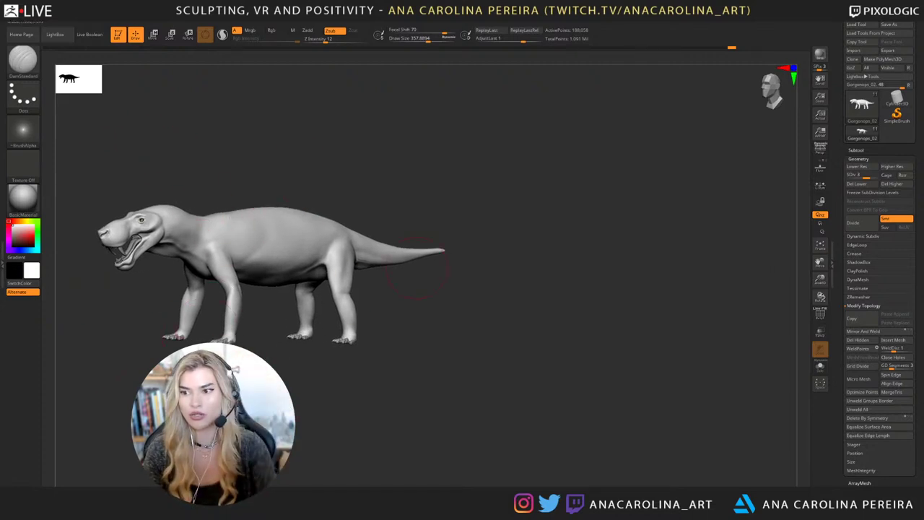
{"action": "left_click_drag", "start_coordinate": [515, 197], "coordinate": [659, 175], "text": "alt"}
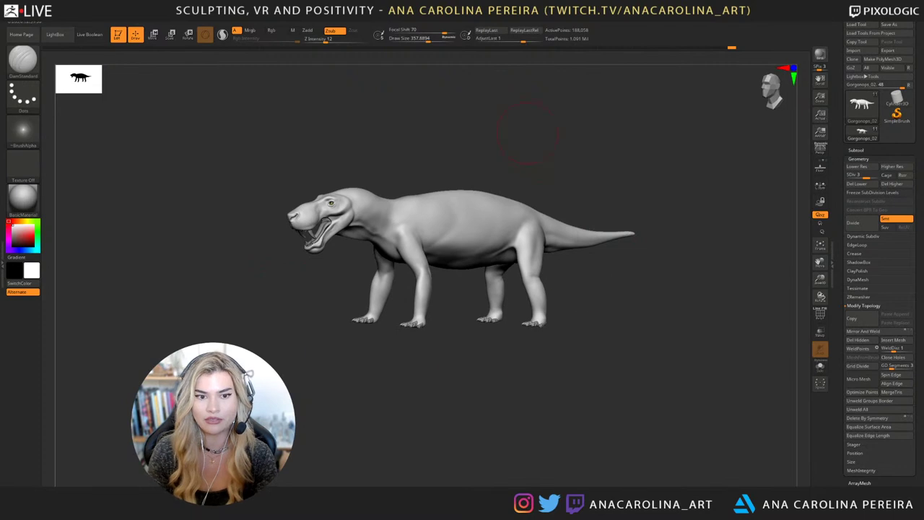
{"action": "mouse_move", "coordinate": [528, 132]}
{"action": "left_mouse_down", "text": "alt"}
{"action": "mouse_move", "coordinate": [605, 392]}
{"action": "mouse_move", "coordinate": [439, 408]}
{"action": "mouse_move", "coordinate": [457, 391]}
{"action": "left_mouse_up", "text": "alt"}
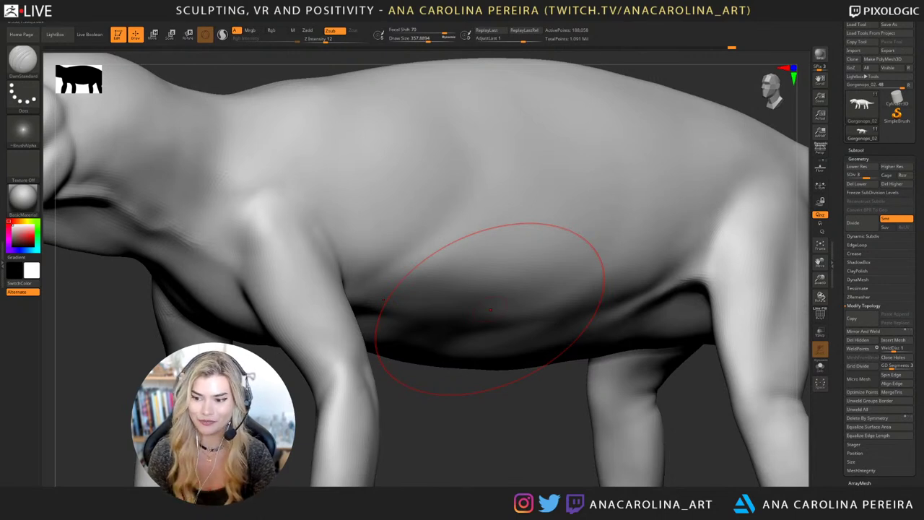
{"action": "right_click_drag", "start_coordinate": [490, 310], "coordinate": [638, 383], "text": "ctrl"}
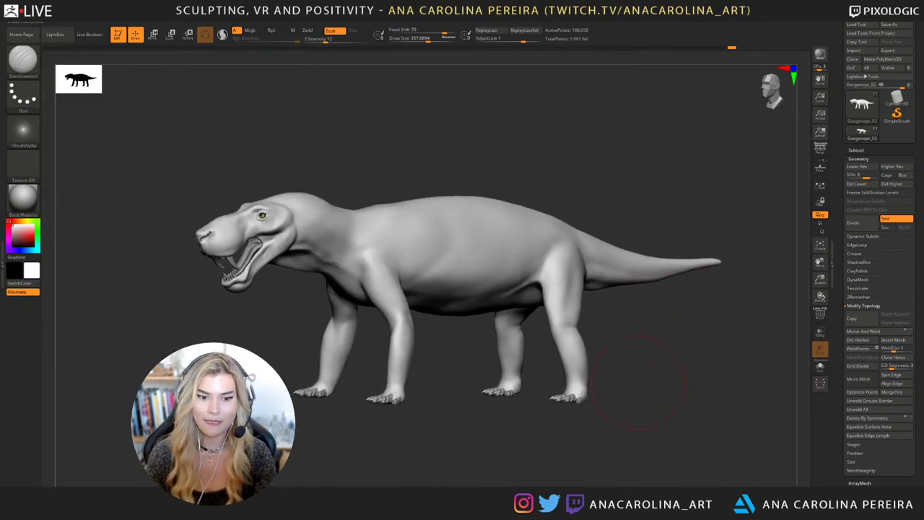
{"action": "left_click_drag", "start_coordinate": [612, 367], "coordinate": [635, 390]}
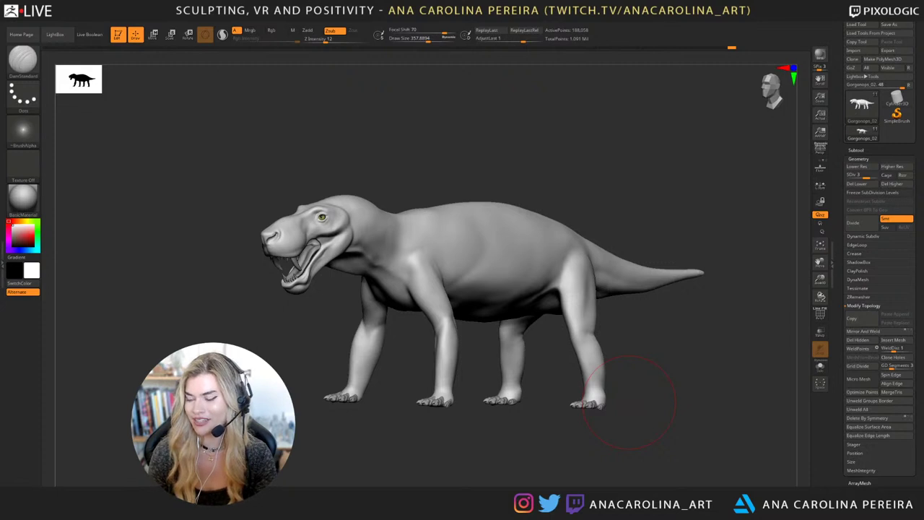
{"action": "left_click_drag", "start_coordinate": [629, 401], "coordinate": [563, 426]}
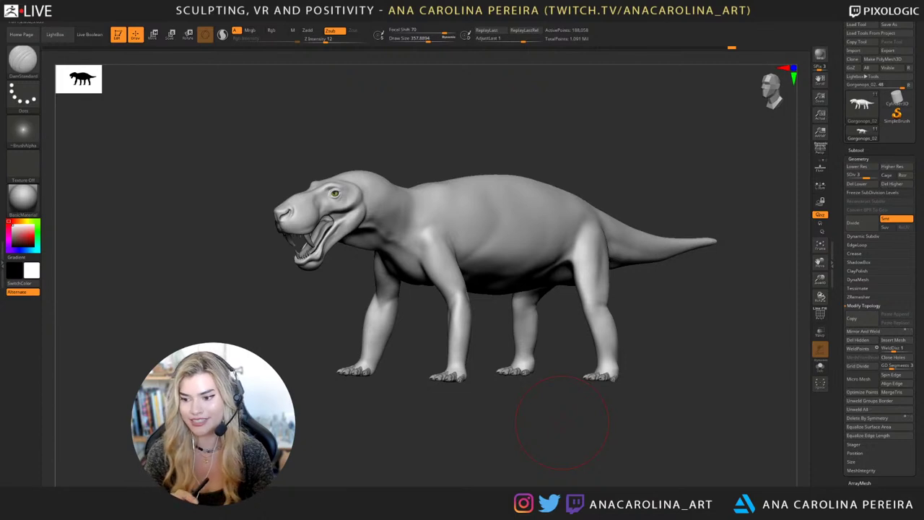
{"action": "left_click_drag", "start_coordinate": [463, 396], "coordinate": [556, 490], "text": "alt"}
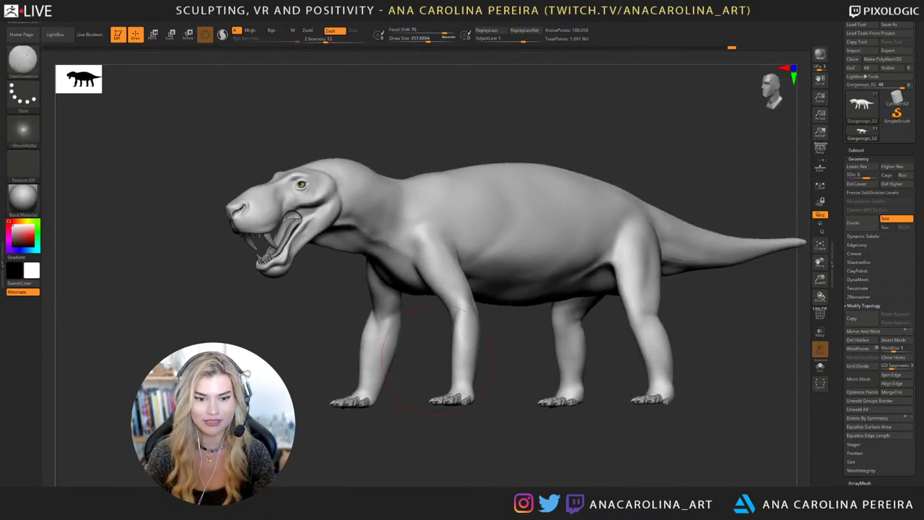
{"action": "left_click_drag", "start_coordinate": [497, 364], "coordinate": [493, 377], "text": "alt"}
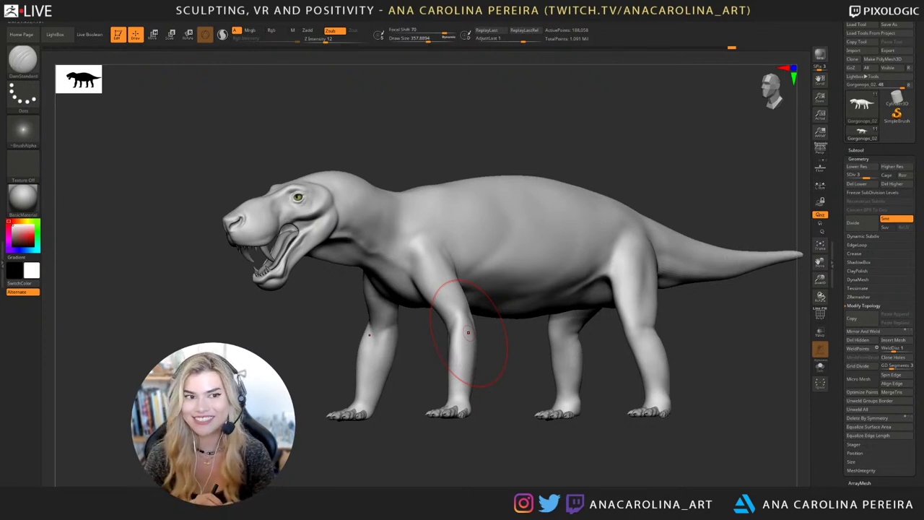
Refine the soft crease on the flank behind the front leg with the DamStandard brush.
{"action": "mouse_move", "coordinate": [535, 165]}
{"action": "left_mouse_down", "text": "alt"}
{"action": "mouse_move", "coordinate": [510, 189]}
{"action": "mouse_move", "coordinate": [493, 159]}
{"action": "mouse_move", "coordinate": [493, 250]}
{"action": "mouse_move", "coordinate": [508, 238]}
{"action": "mouse_move", "coordinate": [497, 253]}
{"action": "mouse_move", "coordinate": [528, 207]}
{"action": "left_mouse_up", "text": "alt"}
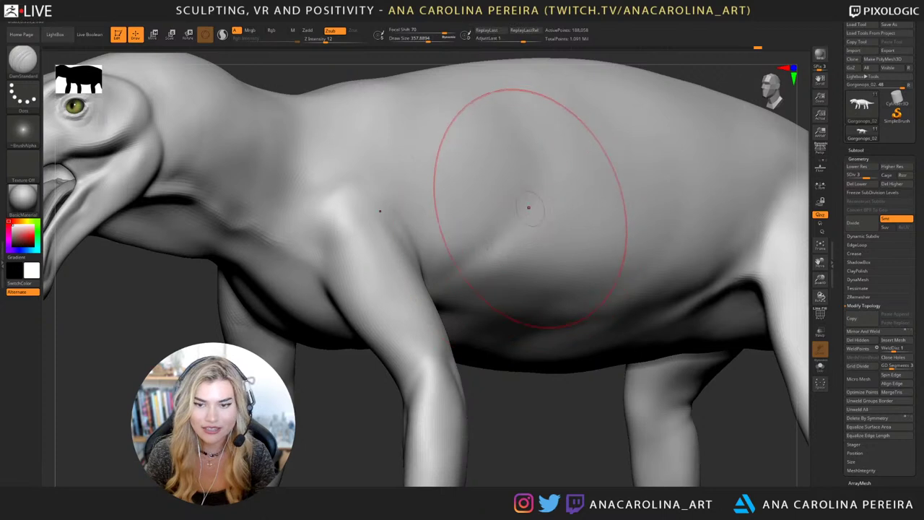
{"action": "left_click_drag", "start_coordinate": [495, 248], "coordinate": [466, 272]}
{"action": "key", "text": "ctrl"}
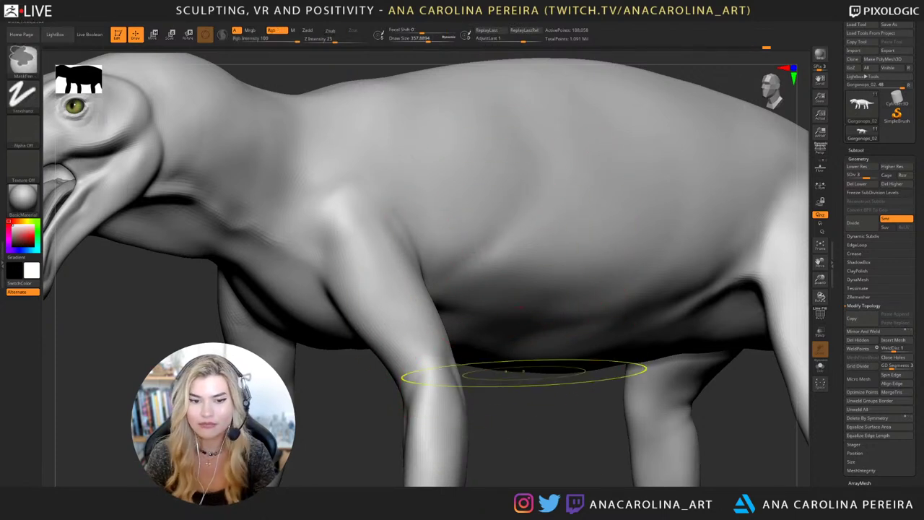
{"action": "key", "text": "b"}
{"action": "key", "text": "d"}
{"action": "key", "text": "s"}
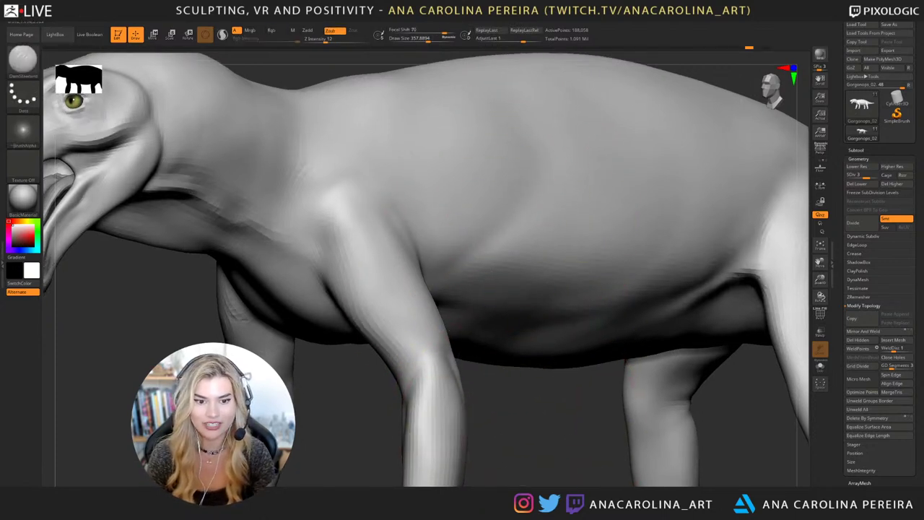
{"action": "key", "text": "f"}
{"action": "left_click_drag", "start_coordinate": [509, 379], "coordinate": [511, 444], "text": "alt"}
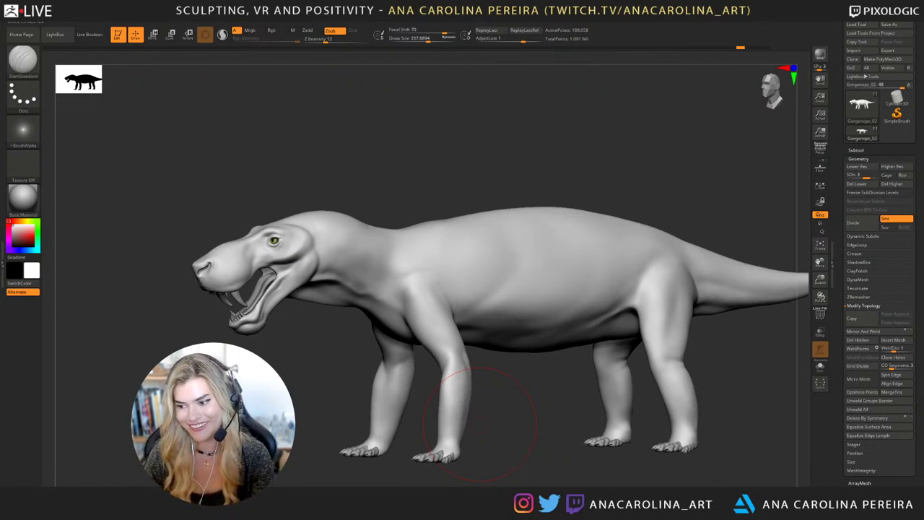
Reduce the DamStandard draw size to about 228 and refine the form around the hind knee.
{"action": "mouse_move", "coordinate": [562, 427]}
{"action": "left_mouse_down", "text": "alt"}
{"action": "mouse_move", "coordinate": [548, 406]}
{"action": "mouse_move", "coordinate": [546, 426]}
{"action": "left_mouse_up", "text": "alt"}
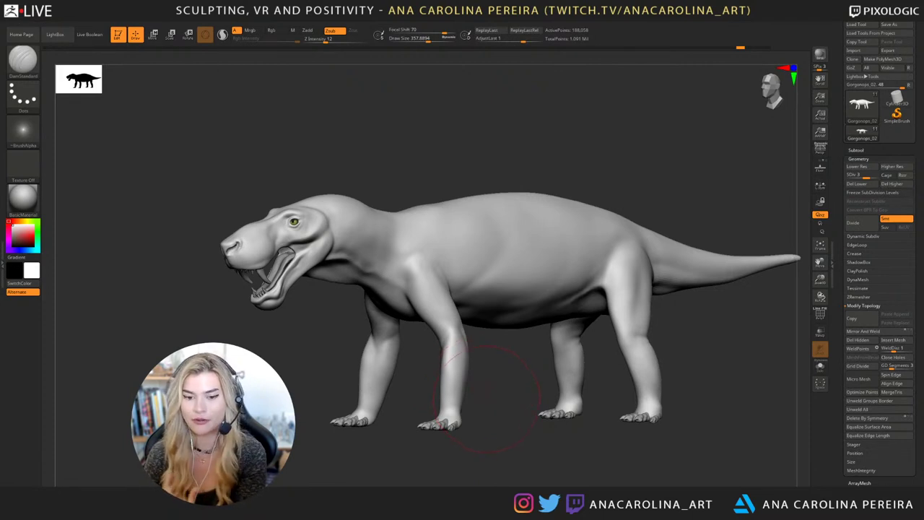
{"action": "mouse_move", "coordinate": [502, 408]}
{"action": "left_mouse_down"}
{"action": "mouse_move", "coordinate": [514, 429]}
{"action": "mouse_move", "coordinate": [547, 434]}
{"action": "left_mouse_up"}
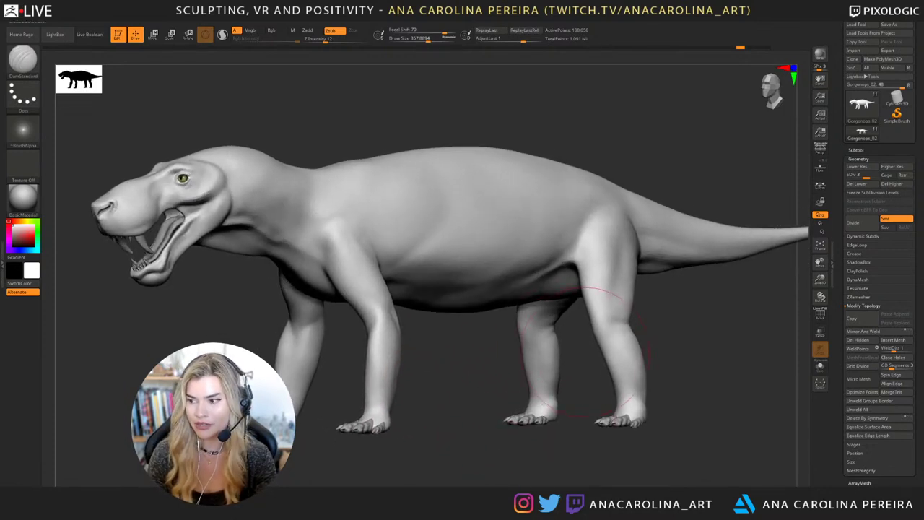
{"action": "key", "text": "space"}
{"action": "left_click_drag", "start_coordinate": [583, 351], "coordinate": [579, 351]}
{"action": "left_click_drag", "start_coordinate": [653, 328], "coordinate": [639, 324]}
{"action": "key", "text": "space"}
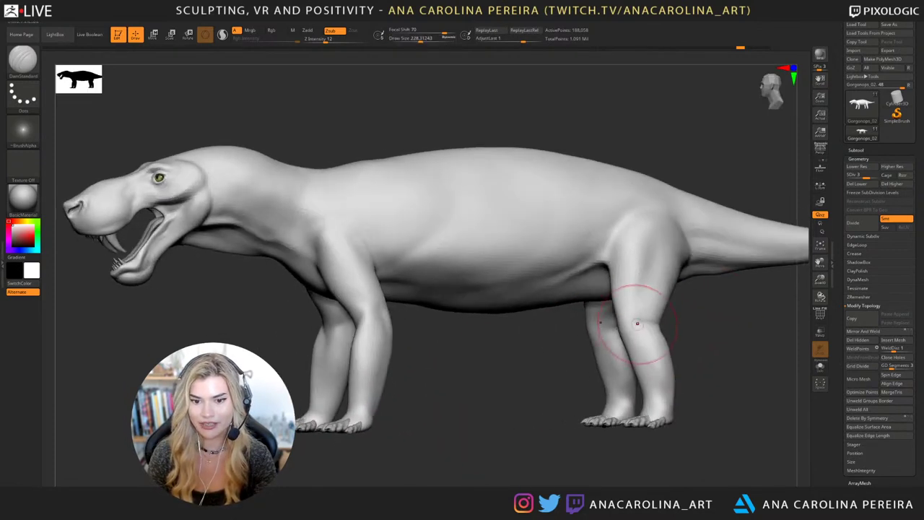
{"action": "left_click_drag", "start_coordinate": [711, 325], "coordinate": [653, 329]}
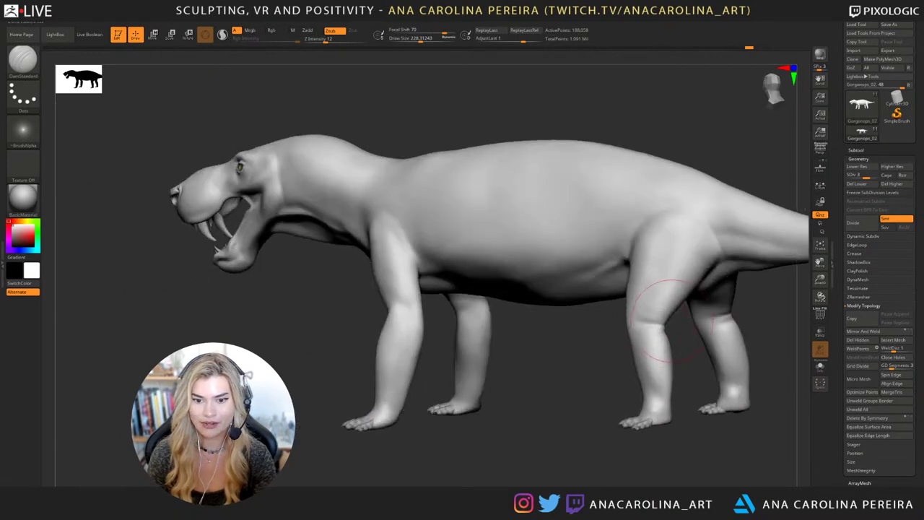
{"action": "mouse_move", "coordinate": [767, 322]}
{"action": "left_mouse_down"}
{"action": "mouse_move", "coordinate": [592, 318]}
{"action": "mouse_move", "coordinate": [651, 318]}
{"action": "left_mouse_up"}
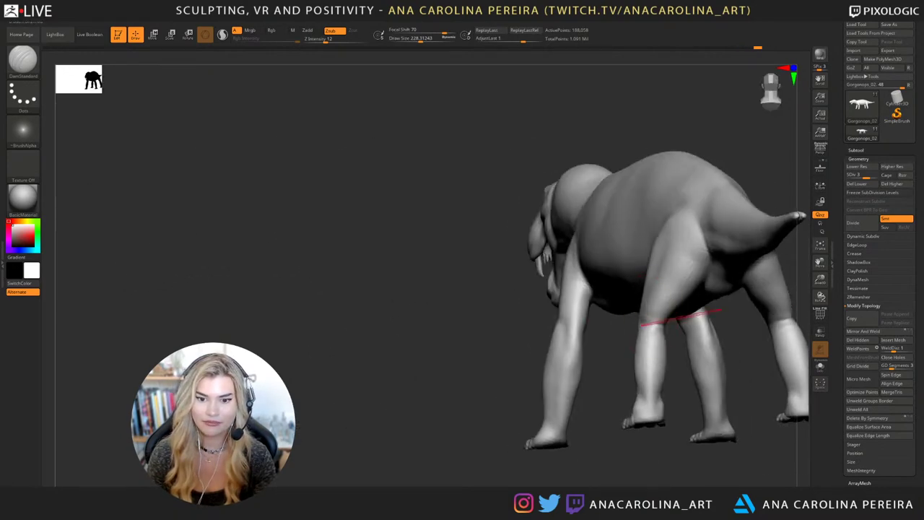
{"action": "mouse_move", "coordinate": [505, 322]}
{"action": "left_mouse_down"}
{"action": "mouse_move", "coordinate": [659, 318]}
{"action": "mouse_move", "coordinate": [650, 310]}
{"action": "mouse_move", "coordinate": [672, 333]}
{"action": "mouse_move", "coordinate": [672, 361]}
{"action": "left_mouse_up"}
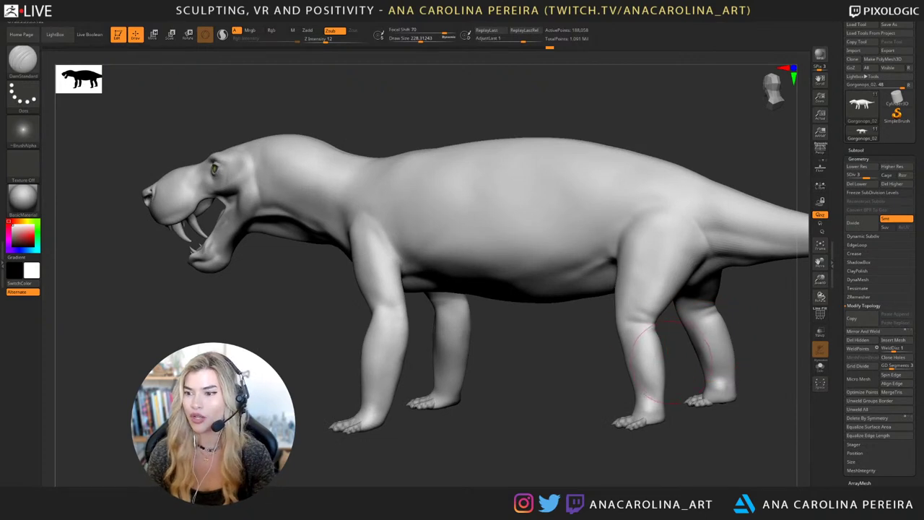
{"action": "left_click_drag", "start_coordinate": [683, 455], "coordinate": [694, 457]}
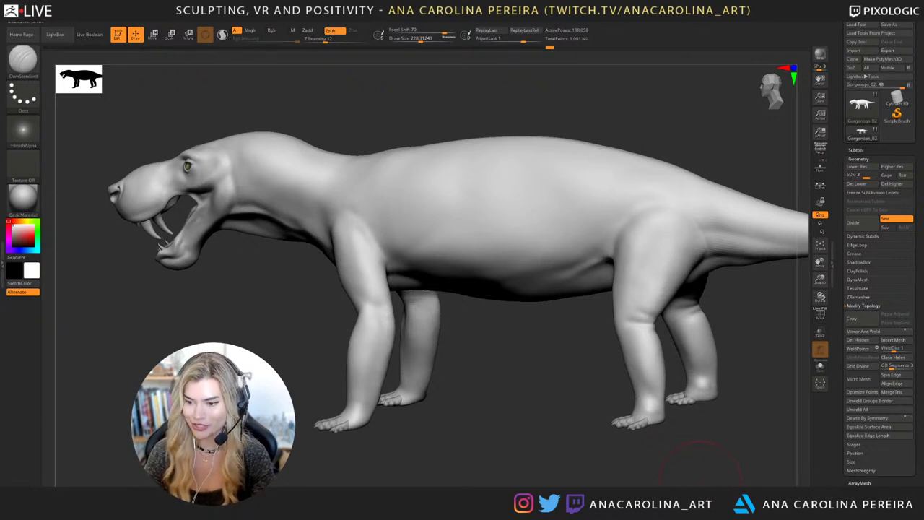
Reduce the DamStandard draw size to about 167 and deepen the crease at the back of the hind knee.
{"action": "mouse_move", "coordinate": [695, 462]}
{"action": "left_mouse_down", "text": "alt"}
{"action": "mouse_move", "coordinate": [634, 464]}
{"action": "mouse_move", "coordinate": [652, 467]}
{"action": "mouse_move", "coordinate": [614, 453]}
{"action": "mouse_move", "coordinate": [654, 441]}
{"action": "mouse_move", "coordinate": [660, 453]}
{"action": "mouse_move", "coordinate": [650, 426]}
{"action": "left_mouse_up", "text": "alt"}
{"action": "key", "text": "space"}
{"action": "mouse_move", "coordinate": [624, 284]}
{"action": "left_mouse_down"}
{"action": "mouse_move", "coordinate": [640, 305]}
{"action": "mouse_move", "coordinate": [664, 275]}
{"action": "left_mouse_up"}
{"action": "mouse_move", "coordinate": [676, 312]}
{"action": "left_mouse_down"}
{"action": "mouse_move", "coordinate": [695, 303]}
{"action": "mouse_move", "coordinate": [629, 340]}
{"action": "left_mouse_up"}
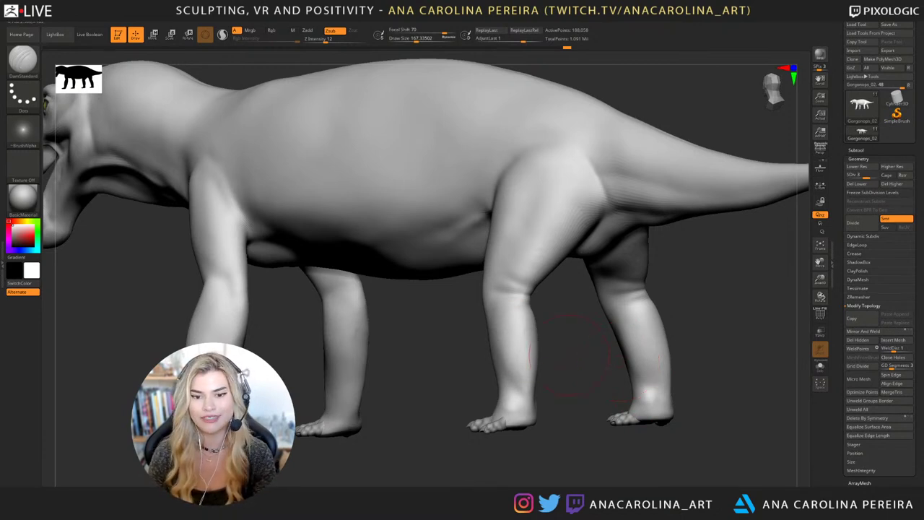
{"action": "left_click_drag", "start_coordinate": [569, 354], "coordinate": [594, 351]}
Adjust the contour at the back of the hind leg around the knee with the Move brush.
{"action": "left_click_drag", "start_coordinate": [673, 296], "coordinate": [640, 286], "text": "alt"}
{"action": "key", "text": "b"}
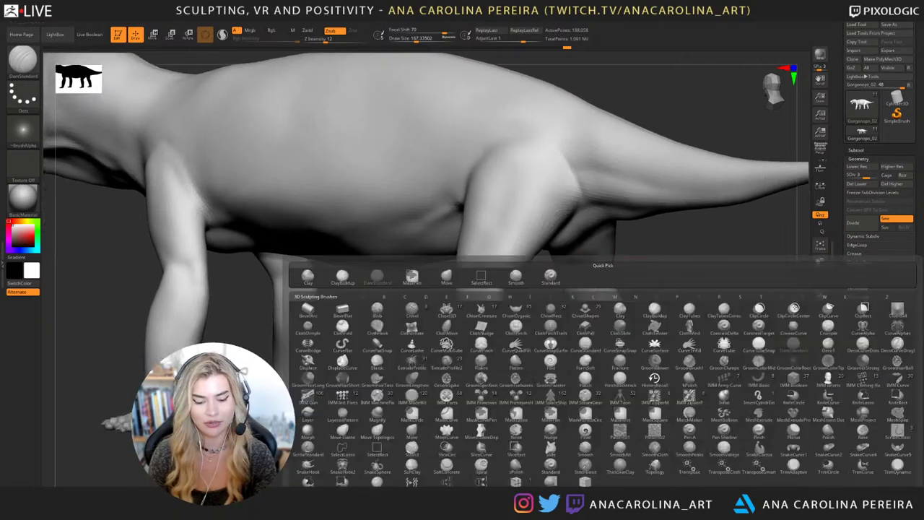
{"action": "key", "text": "m"}
{"action": "key", "text": "v"}
{"action": "left_click_drag", "start_coordinate": [604, 310], "coordinate": [575, 269]}
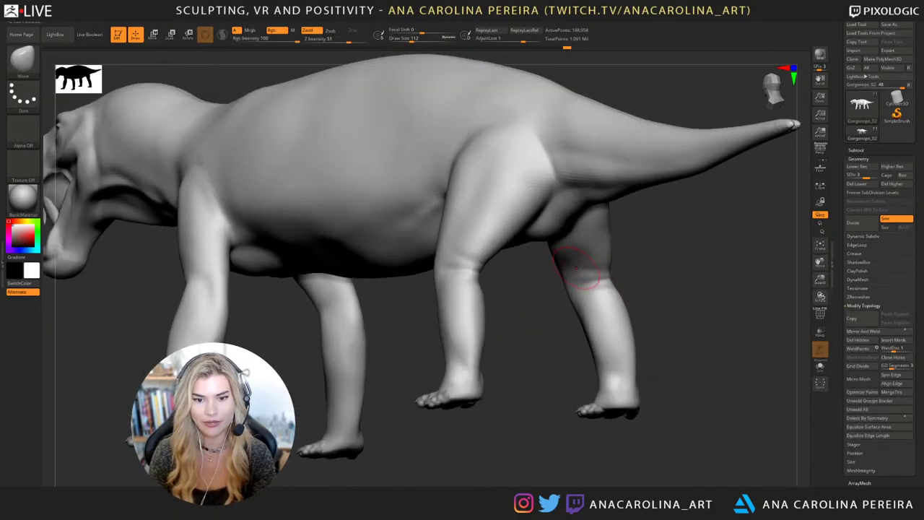
{"action": "left_click_drag", "start_coordinate": [636, 271], "coordinate": [652, 337]}
Carve the fold behind the hind knee with the DamStandard brush at a draw size of about 128.
{"action": "key", "text": "b"}
{"action": "key", "text": "d"}
{"action": "key", "text": "s"}
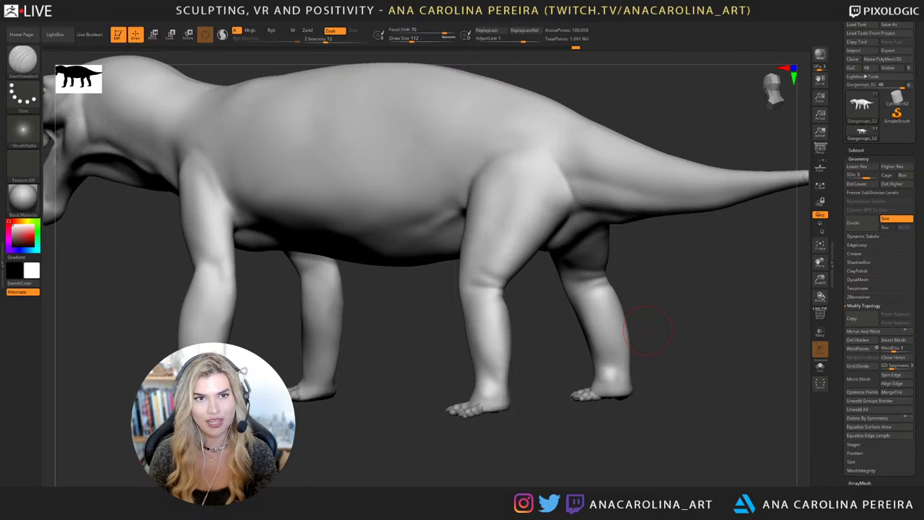
{"action": "mouse_move", "coordinate": [653, 305]}
{"action": "left_mouse_down", "text": "alt"}
{"action": "mouse_move", "coordinate": [650, 327]}
{"action": "mouse_move", "coordinate": [632, 310]}
{"action": "left_mouse_up", "text": "alt"}
{"action": "key", "text": "space"}
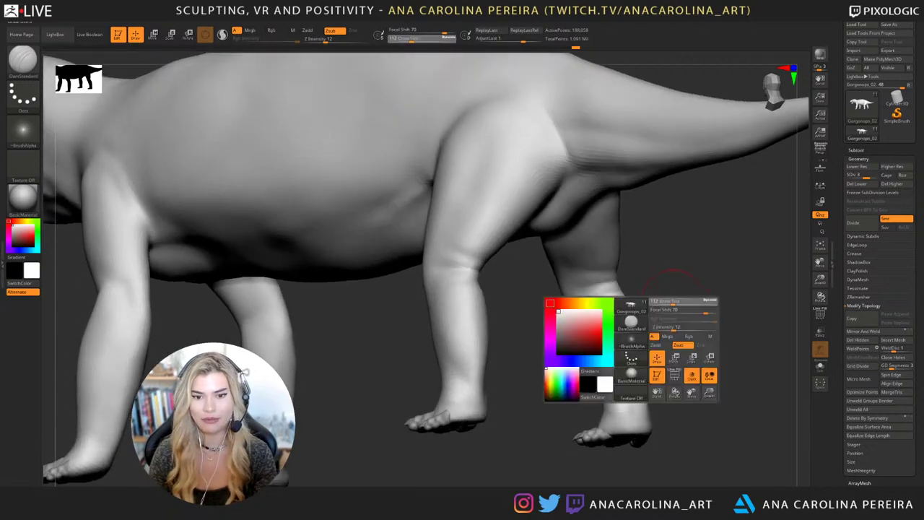
{"action": "left_click_drag", "start_coordinate": [509, 278], "coordinate": [521, 292]}
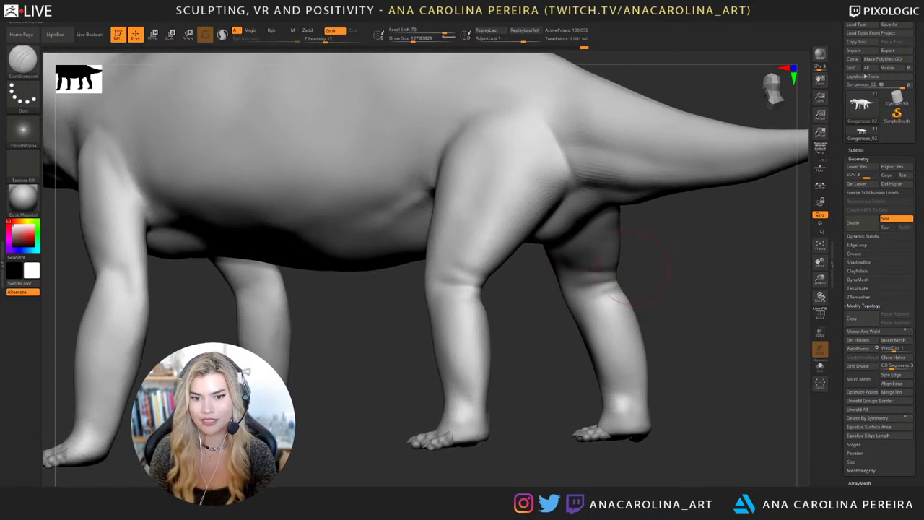
{"action": "left_click_drag", "start_coordinate": [633, 268], "coordinate": [595, 272]}
Switch to the Pinch brush and tighten the fold behind the hind knee.
{"action": "mouse_move", "coordinate": [693, 254]}
{"action": "left_mouse_down"}
{"action": "mouse_move", "coordinate": [613, 256]}
{"action": "mouse_move", "coordinate": [614, 275]}
{"action": "mouse_move", "coordinate": [574, 302]}
{"action": "mouse_move", "coordinate": [670, 296]}
{"action": "left_mouse_up"}
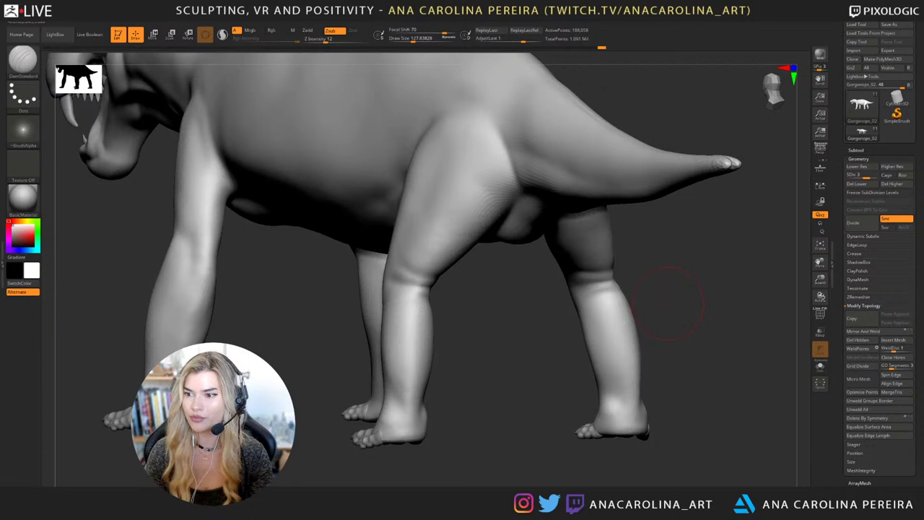
{"action": "mouse_move", "coordinate": [668, 303]}
{"action": "left_mouse_down"}
{"action": "mouse_move", "coordinate": [691, 310]}
{"action": "mouse_move", "coordinate": [671, 295]}
{"action": "mouse_move", "coordinate": [732, 290]}
{"action": "left_mouse_up"}
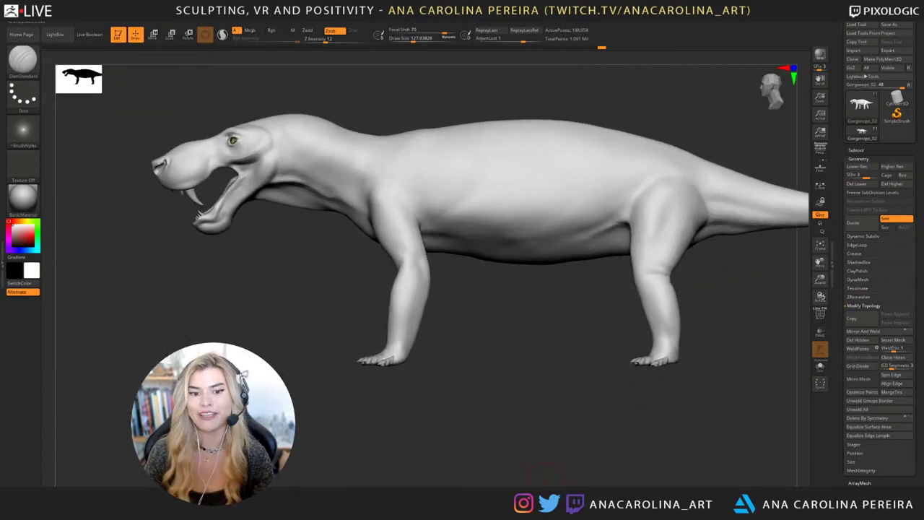
{"action": "left_click_drag", "start_coordinate": [551, 477], "coordinate": [473, 477]}
{"action": "key", "text": "b"}
{"action": "key", "text": "p"}
{"action": "key", "text": "i"}
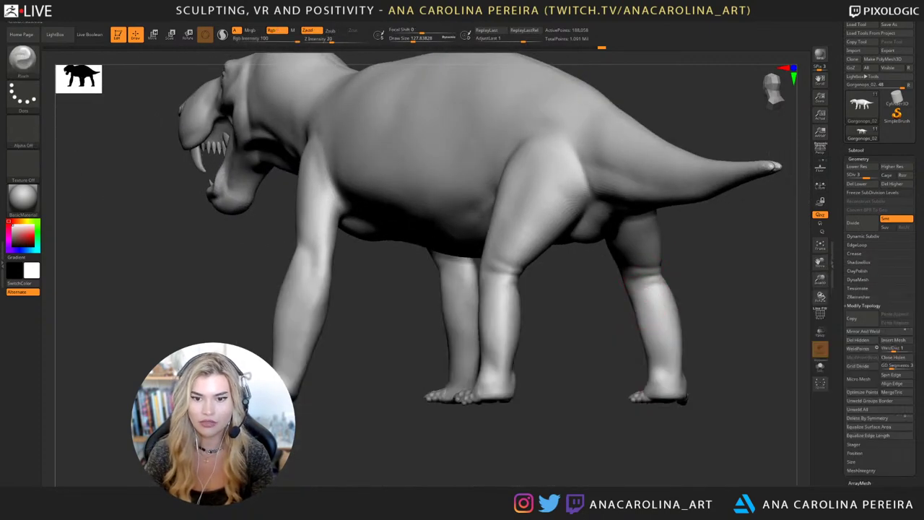
{"action": "mouse_move", "coordinate": [729, 339]}
{"action": "left_mouse_down"}
{"action": "mouse_move", "coordinate": [618, 311]}
{"action": "mouse_move", "coordinate": [646, 273]}
{"action": "mouse_move", "coordinate": [690, 275]}
{"action": "mouse_move", "coordinate": [704, 278]}
{"action": "mouse_move", "coordinate": [688, 305]}
{"action": "mouse_move", "coordinate": [657, 327]}
{"action": "left_mouse_up"}
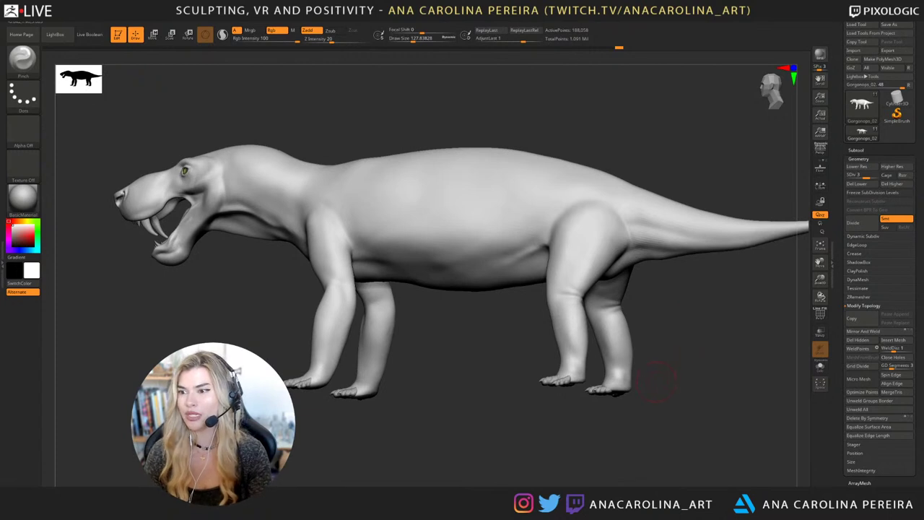
{"action": "mouse_move", "coordinate": [677, 389]}
{"action": "left_mouse_down"}
{"action": "mouse_move", "coordinate": [668, 370]}
{"action": "mouse_move", "coordinate": [654, 377]}
{"action": "left_mouse_up"}
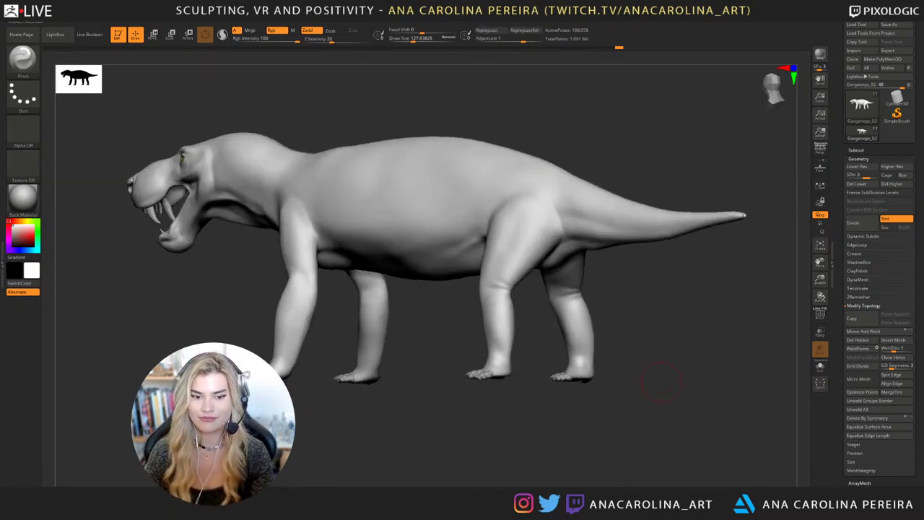
Turn on perspective display for checking the creature's proportions.
{"action": "left_click", "coordinate": [821, 149]}
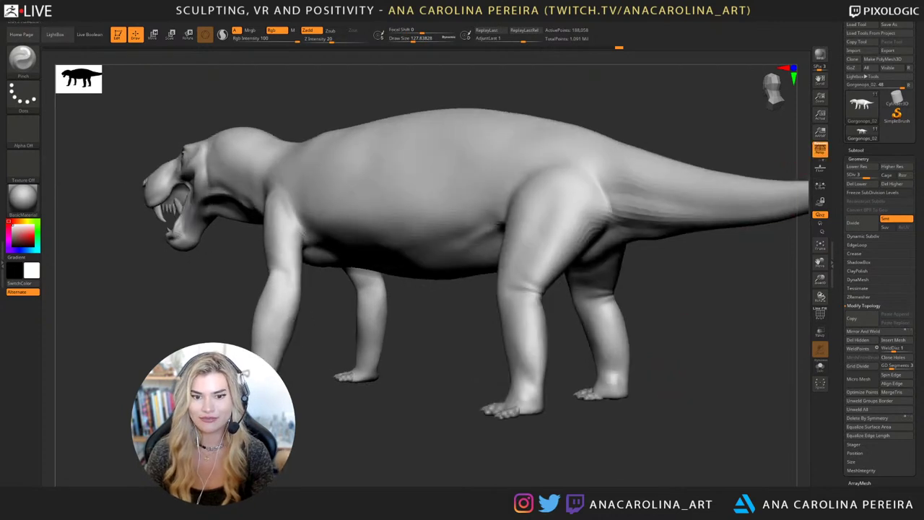
{"action": "left_click_drag", "start_coordinate": [716, 347], "coordinate": [641, 308], "text": "alt"}
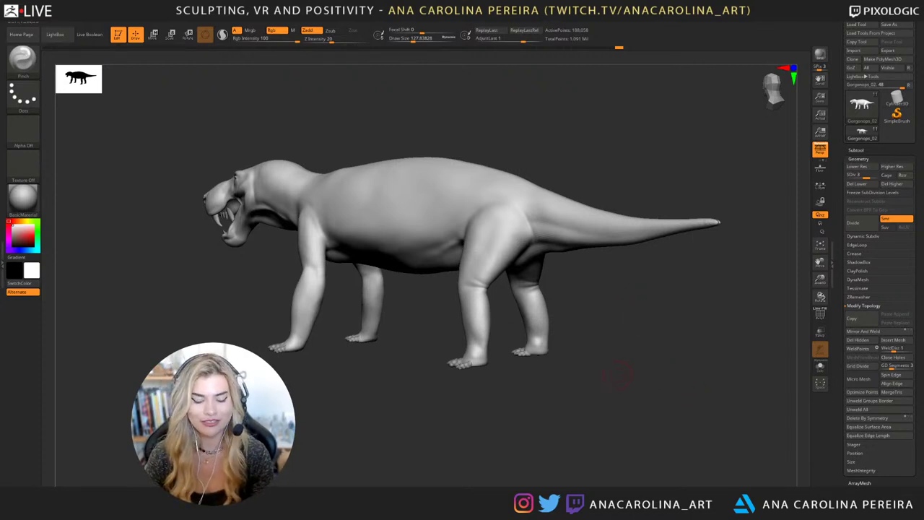
{"action": "mouse_move", "coordinate": [617, 375]}
{"action": "left_mouse_down"}
{"action": "mouse_move", "coordinate": [609, 429]}
{"action": "mouse_move", "coordinate": [632, 448]}
{"action": "mouse_move", "coordinate": [609, 455]}
{"action": "mouse_move", "coordinate": [578, 442]}
{"action": "left_mouse_up"}
Switch to the DamStandard brush, enlarge its draw size to about 228 and refine the lower legs.
{"action": "key", "text": "b"}
{"action": "key", "text": "d"}
{"action": "key", "text": "s"}
{"action": "key", "text": "space"}
{"action": "left_click_drag", "start_coordinate": [608, 325], "coordinate": [618, 325]}
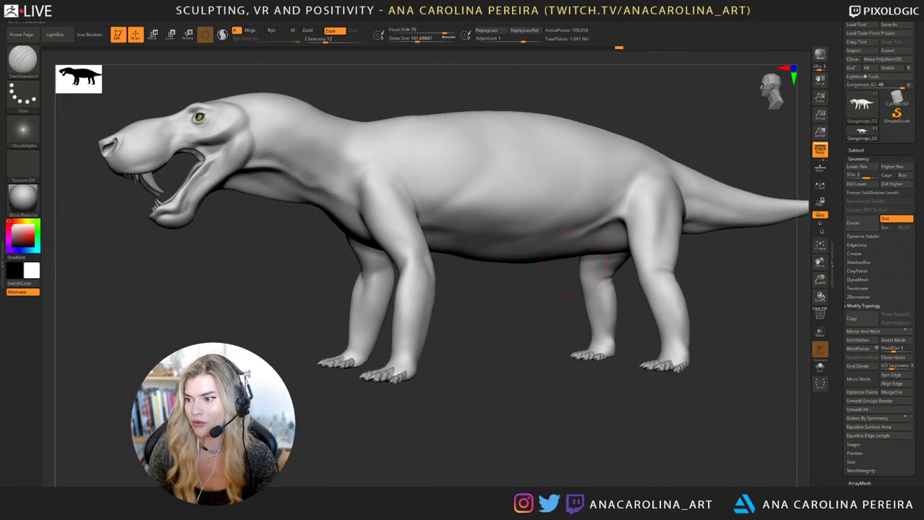
{"action": "key", "text": "space"}
{"action": "mouse_move", "coordinate": [707, 306]}
{"action": "left_mouse_down", "text": "alt"}
{"action": "mouse_move", "coordinate": [688, 303]}
{"action": "mouse_move", "coordinate": [690, 289]}
{"action": "left_mouse_up", "text": "alt"}
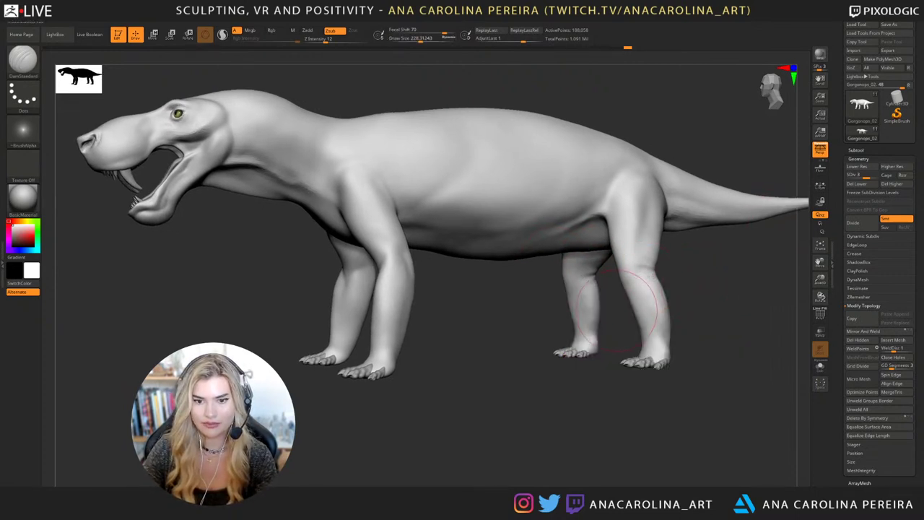
{"action": "mouse_move", "coordinate": [639, 289]}
{"action": "right_mouse_down"}
{"action": "mouse_move", "coordinate": [621, 275]}
{"action": "mouse_move", "coordinate": [609, 289]}
{"action": "mouse_move", "coordinate": [656, 285]}
{"action": "right_mouse_up"}
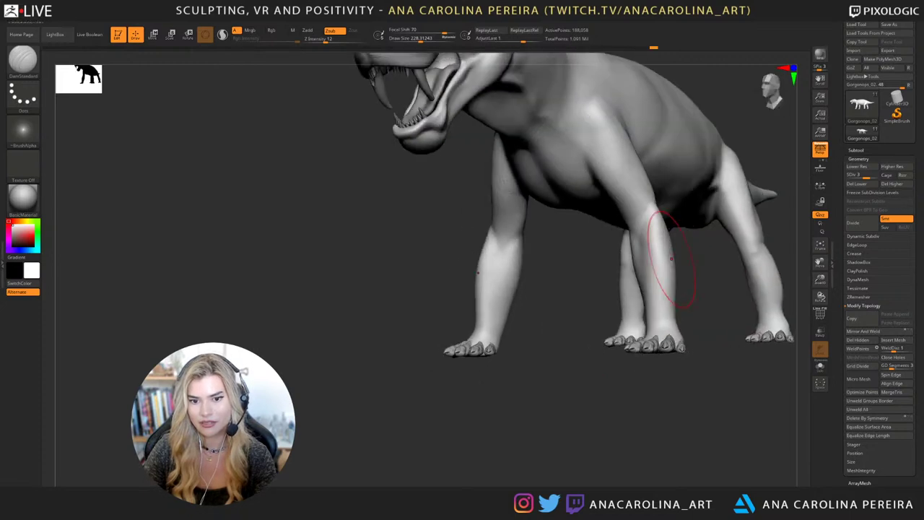
Increase the DamStandard draw size to about 293 and refine the hind leg below the knee.
{"action": "mouse_move", "coordinate": [747, 252]}
{"action": "right_mouse_down"}
{"action": "mouse_move", "coordinate": [683, 273]}
{"action": "mouse_move", "coordinate": [625, 274]}
{"action": "mouse_move", "coordinate": [699, 295]}
{"action": "mouse_move", "coordinate": [692, 292]}
{"action": "mouse_move", "coordinate": [714, 284]}
{"action": "right_mouse_up"}
{"action": "key", "text": "space"}
{"action": "left_click_drag", "start_coordinate": [661, 281], "coordinate": [673, 281]}
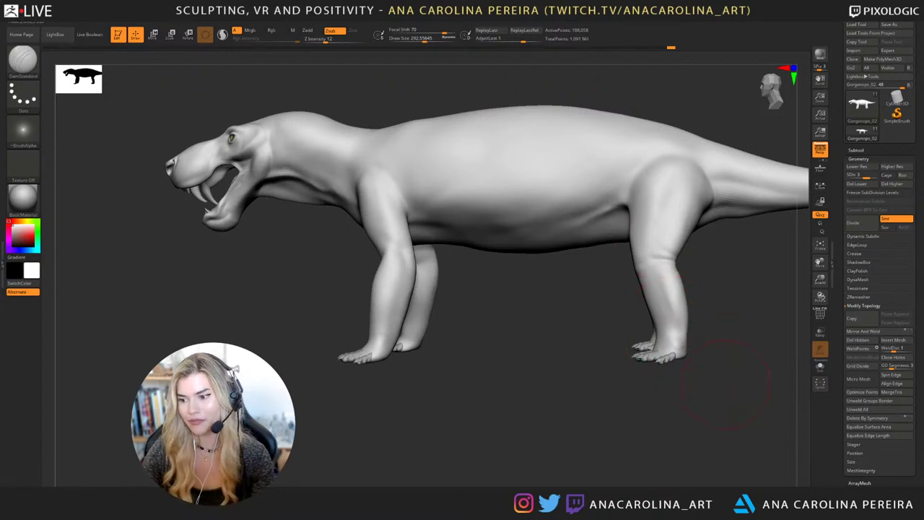
{"action": "mouse_move", "coordinate": [669, 326]}
{"action": "right_mouse_down"}
{"action": "mouse_move", "coordinate": [733, 401]}
{"action": "mouse_move", "coordinate": [697, 397]}
{"action": "right_mouse_up"}
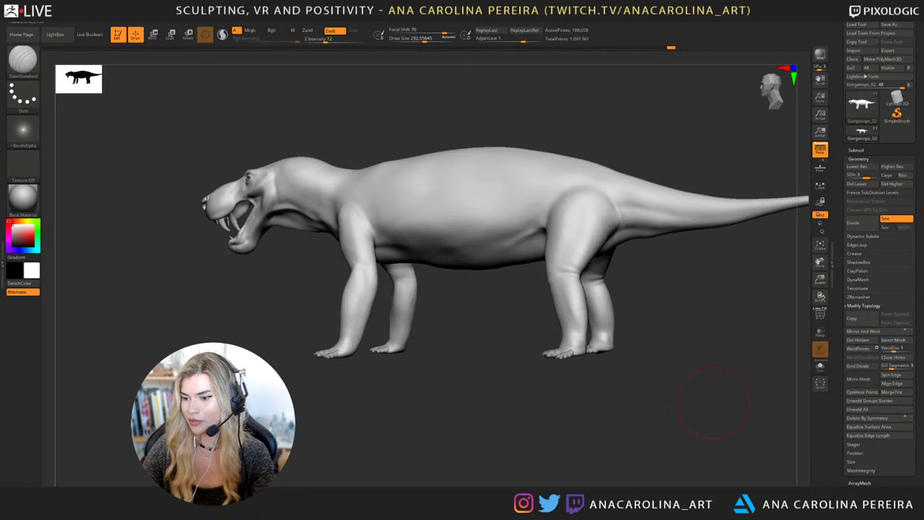
{"action": "right_click_drag", "start_coordinate": [708, 390], "coordinate": [690, 379], "text": "ctrl"}
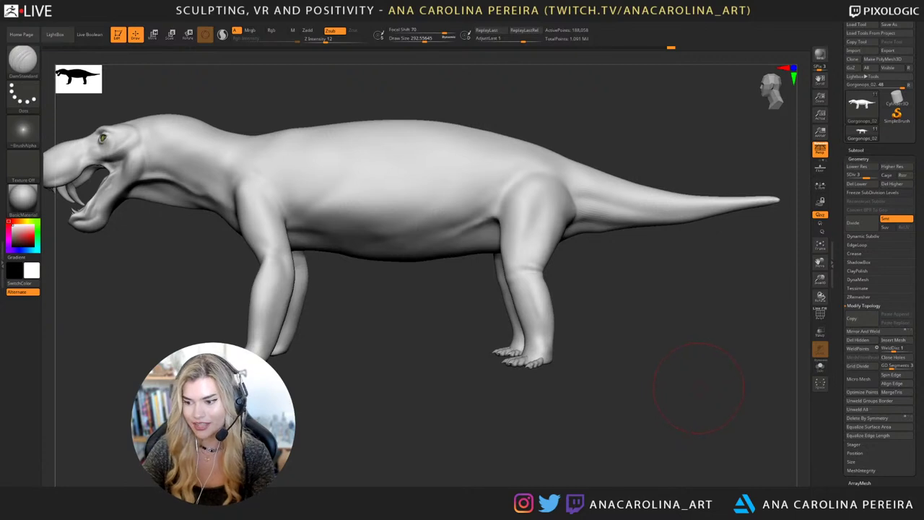
{"action": "right_click_drag", "start_coordinate": [727, 392], "coordinate": [695, 390], "text": "ctrl"}
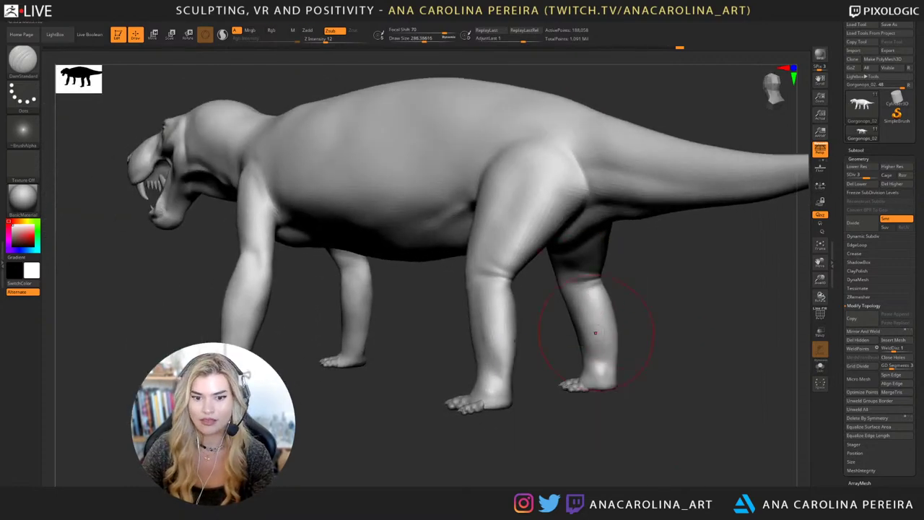
Enlarge the DamStandard draw size to about 437 and shape and smooth the hind lower legs.
{"action": "key", "text": "space"}
{"action": "left_click_drag", "start_coordinate": [585, 323], "coordinate": [593, 323]}
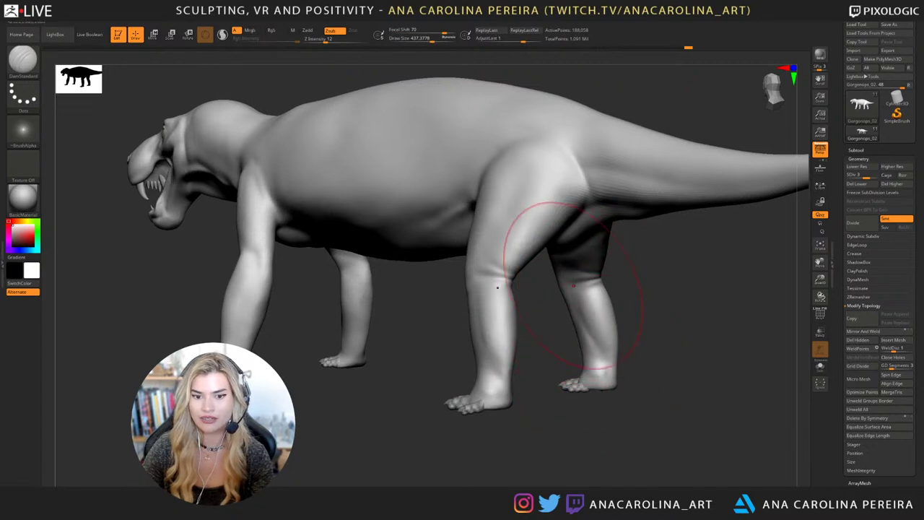
{"action": "key", "text": "shift"}
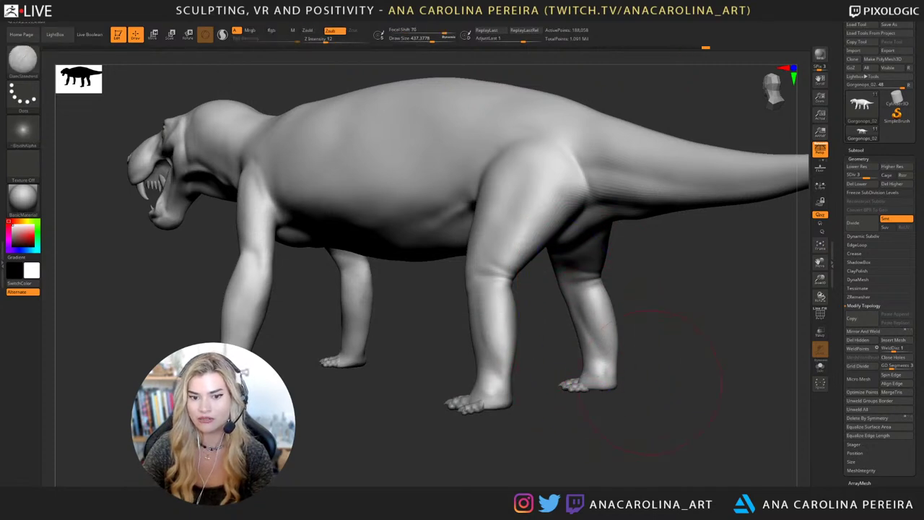
{"action": "left_click_drag", "start_coordinate": [630, 372], "coordinate": [663, 377]}
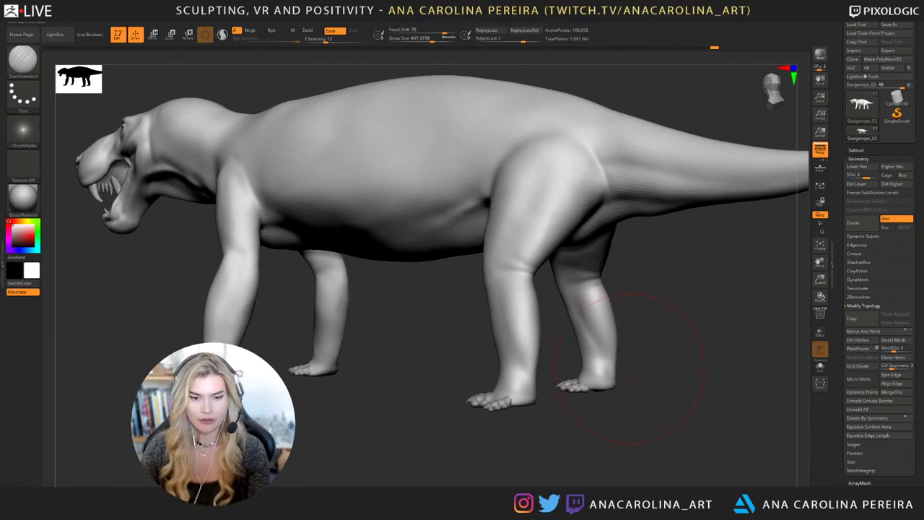
{"action": "left_click_drag", "start_coordinate": [629, 369], "coordinate": [722, 332]}
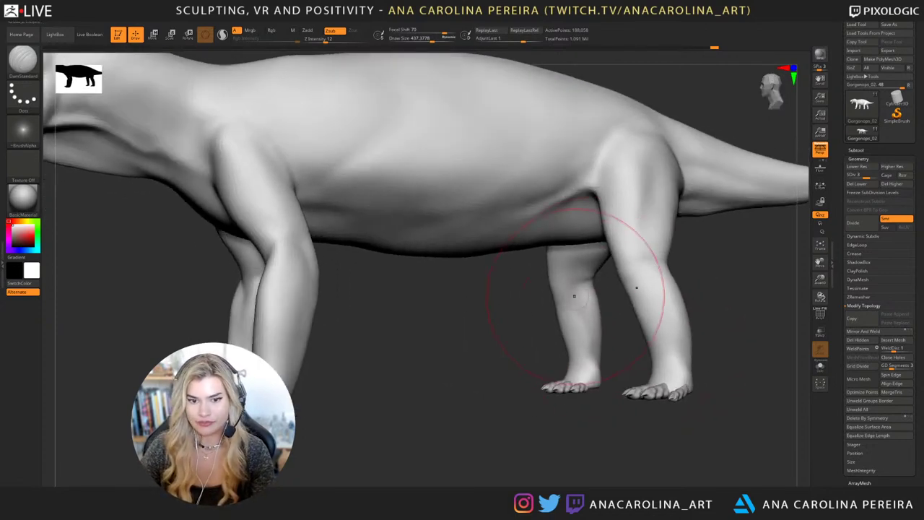
Reduce the DamStandard draw size to about 324 and refine the front and inner side of the hind legs around the knee.
{"action": "key", "text": "space"}
{"action": "mouse_move", "coordinate": [582, 288]}
{"action": "left_mouse_down"}
{"action": "mouse_move", "coordinate": [572, 305]}
{"action": "mouse_move", "coordinate": [582, 272]}
{"action": "mouse_move", "coordinate": [578, 296]}
{"action": "left_mouse_up"}
{"action": "left_click_drag", "start_coordinate": [614, 376], "coordinate": [578, 293]}
{"action": "left_click_drag", "start_coordinate": [678, 303], "coordinate": [664, 289]}
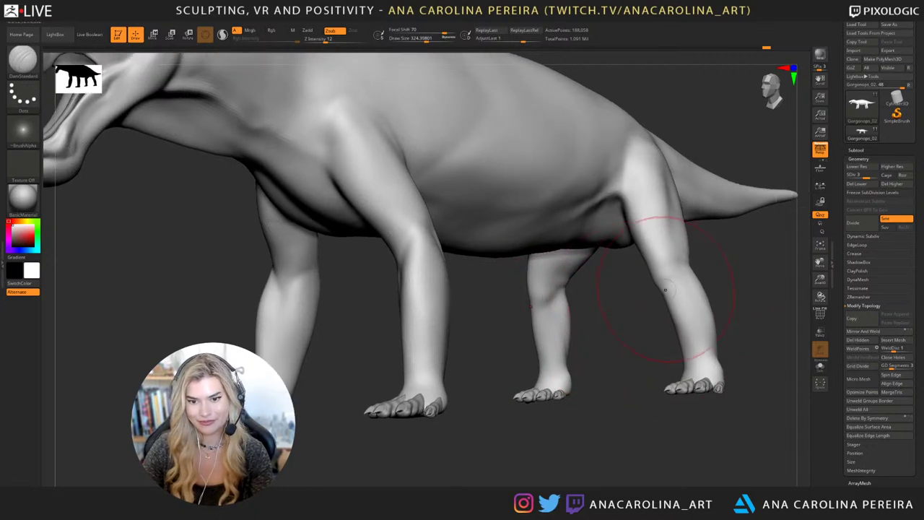
{"action": "left_click_drag", "start_coordinate": [751, 249], "coordinate": [682, 277]}
{"action": "left_click_drag", "start_coordinate": [679, 275], "coordinate": [674, 280]}
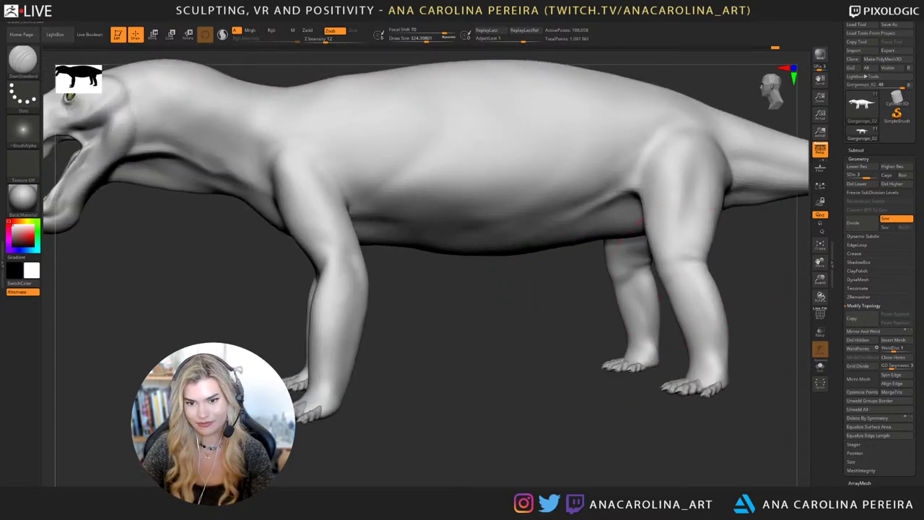
{"action": "left_click_drag", "start_coordinate": [669, 320], "coordinate": [644, 282], "text": "alt"}
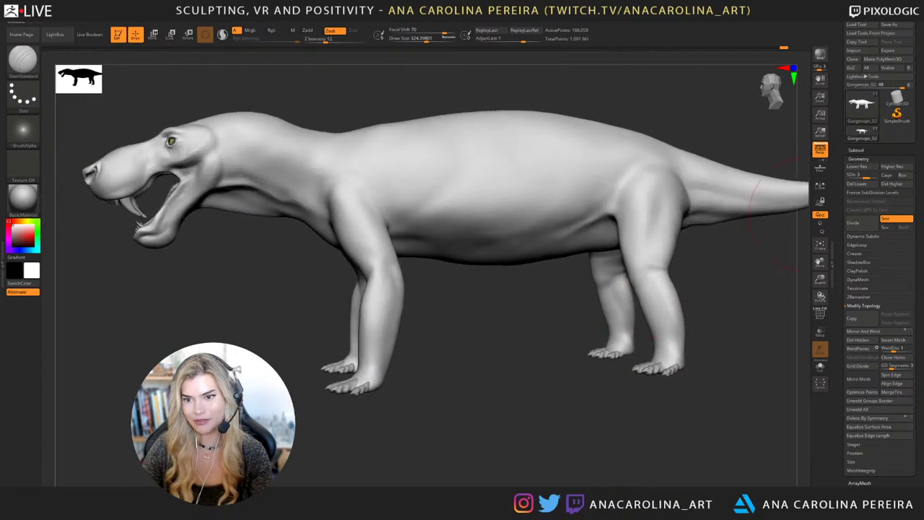
Delete the Gorgonops_04 and PM3D_Cube3D1 subtools.
{"action": "left_click", "coordinate": [857, 150]}
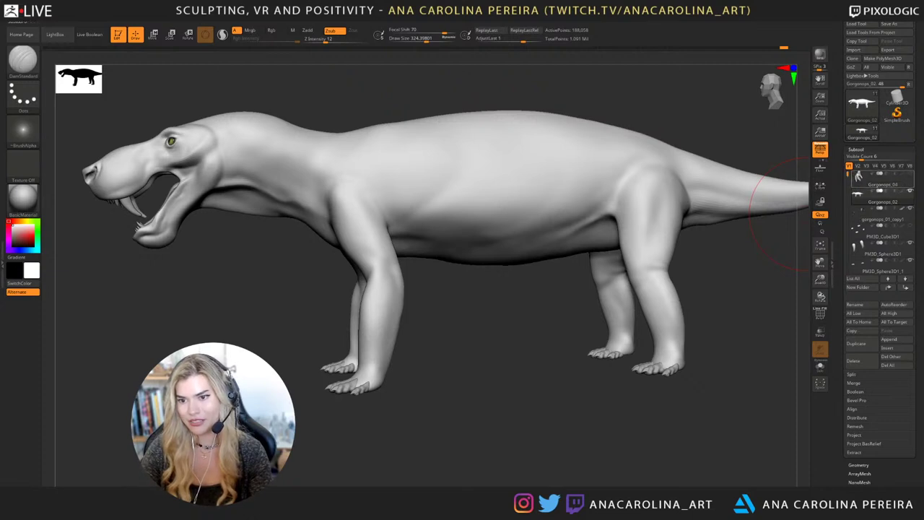
{"action": "left_click", "coordinate": [866, 178]}
{"action": "left_click_drag", "start_coordinate": [751, 265], "coordinate": [798, 268]}
{"action": "left_click", "coordinate": [856, 361]}
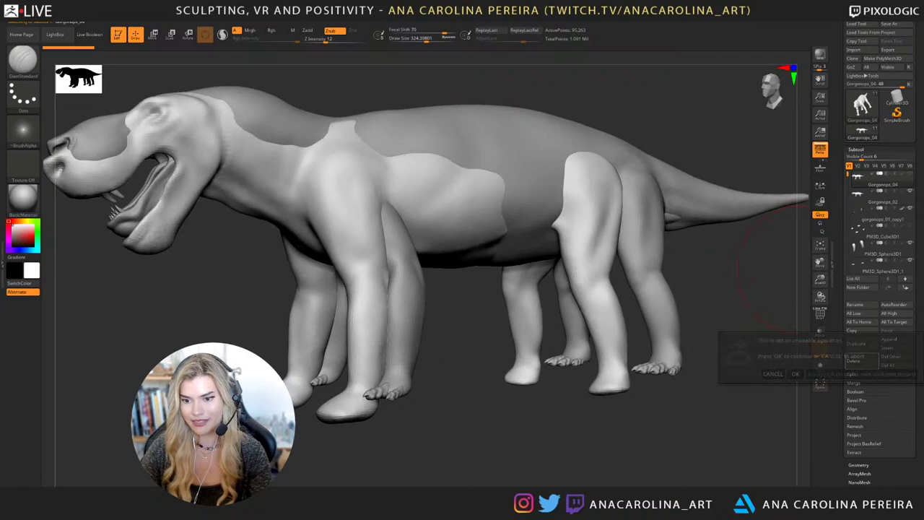
{"action": "left_click", "coordinate": [795, 373]}
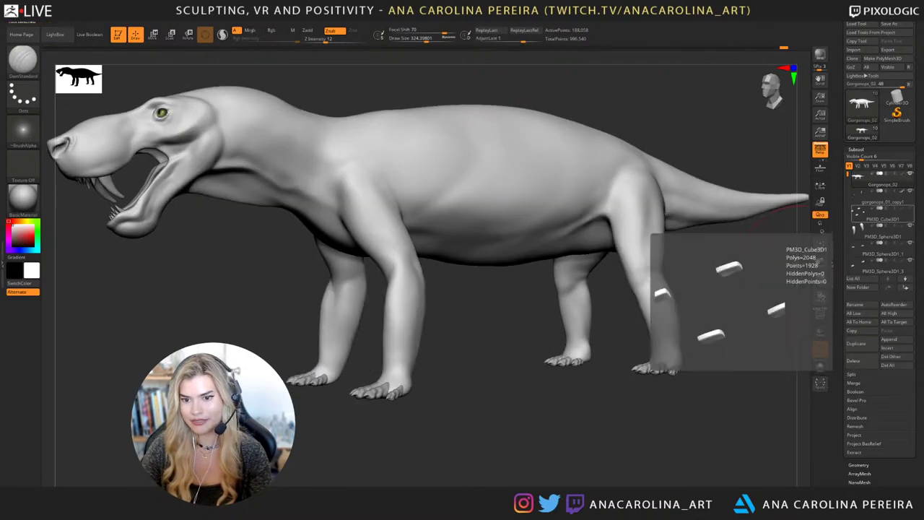
{"action": "left_click", "coordinate": [881, 218]}
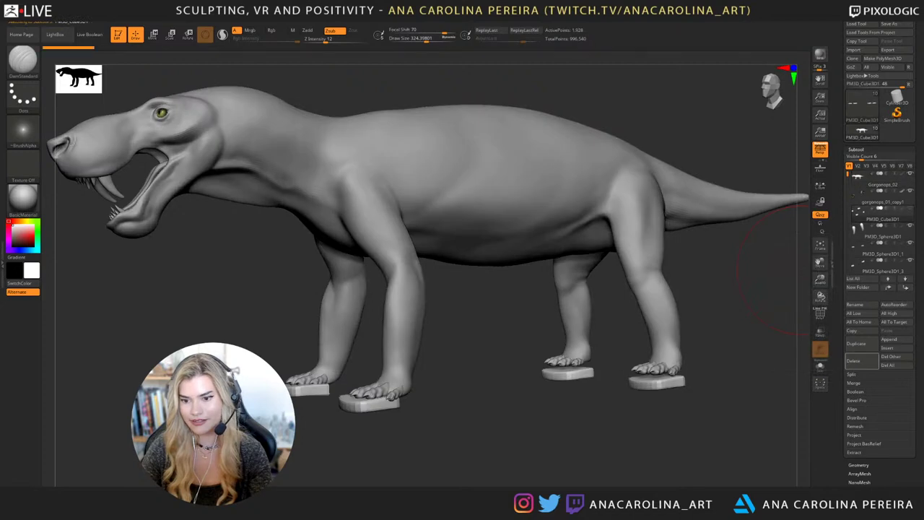
{"action": "left_click", "coordinate": [854, 361]}
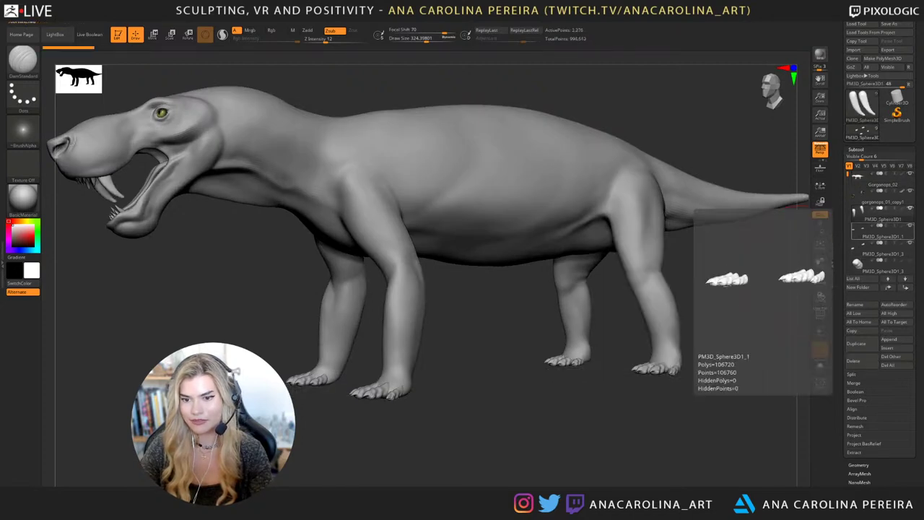
Look through the remaining subtools and make the Gorgonops_02 body the active subtool again.
{"action": "left_click_drag", "start_coordinate": [849, 175], "coordinate": [848, 194]}
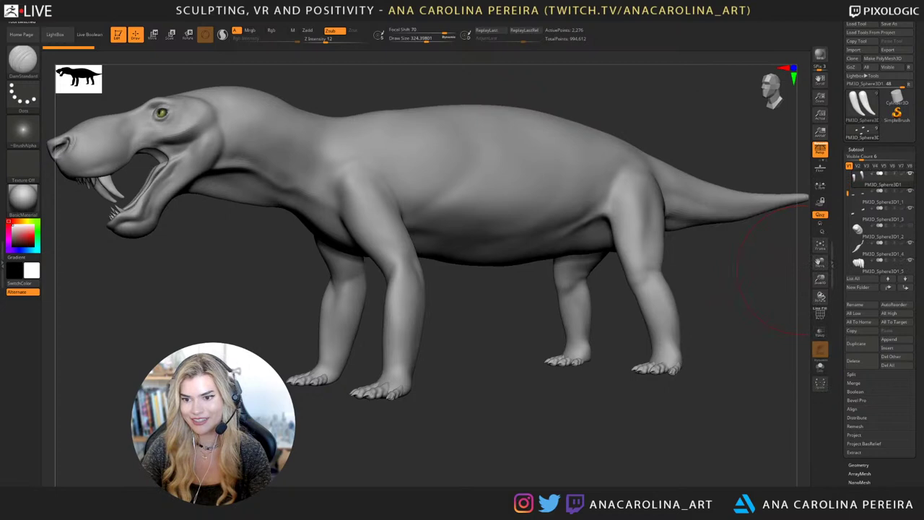
{"action": "mouse_move", "coordinate": [882, 231]}
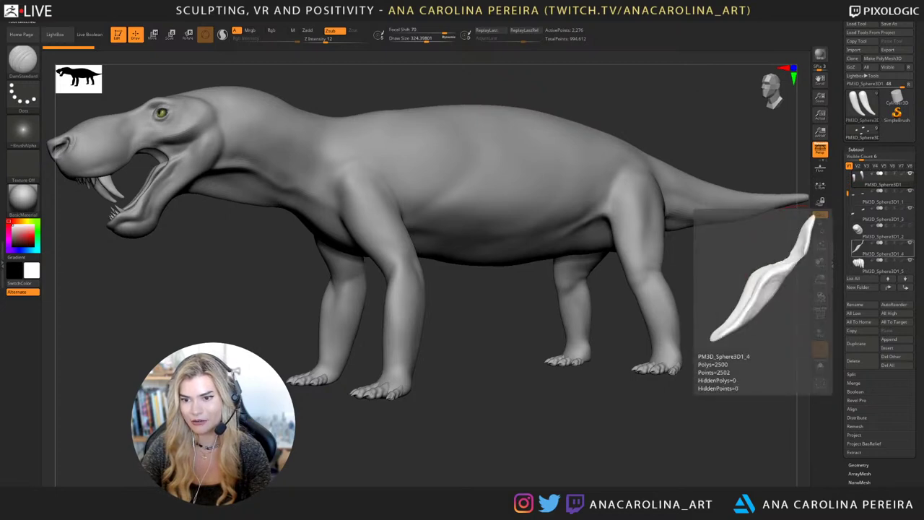
{"action": "scroll", "coordinate": [834, 296], "scroll_direction": "down", "scroll_amount": 1}
{"action": "scroll", "coordinate": [834, 289], "scroll_direction": "up", "scroll_amount": 3}
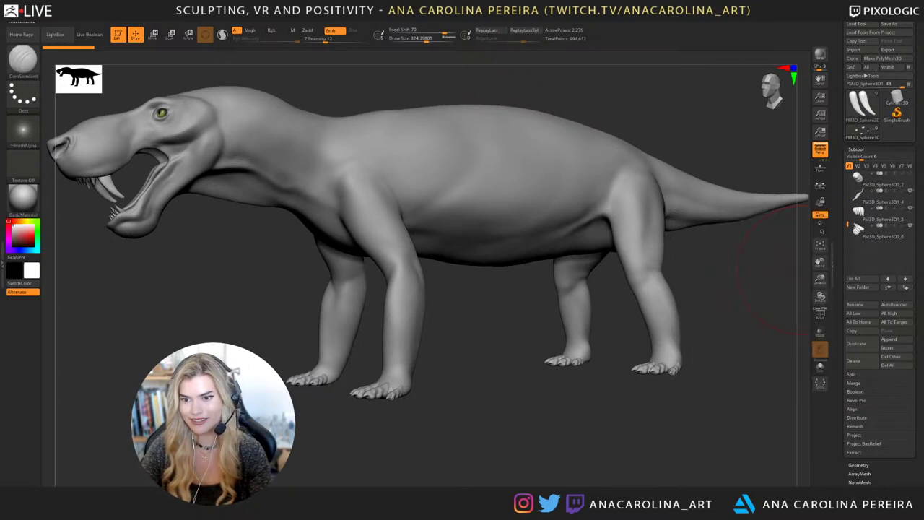
{"action": "scroll", "coordinate": [834, 289], "scroll_direction": "down", "scroll_amount": 4}
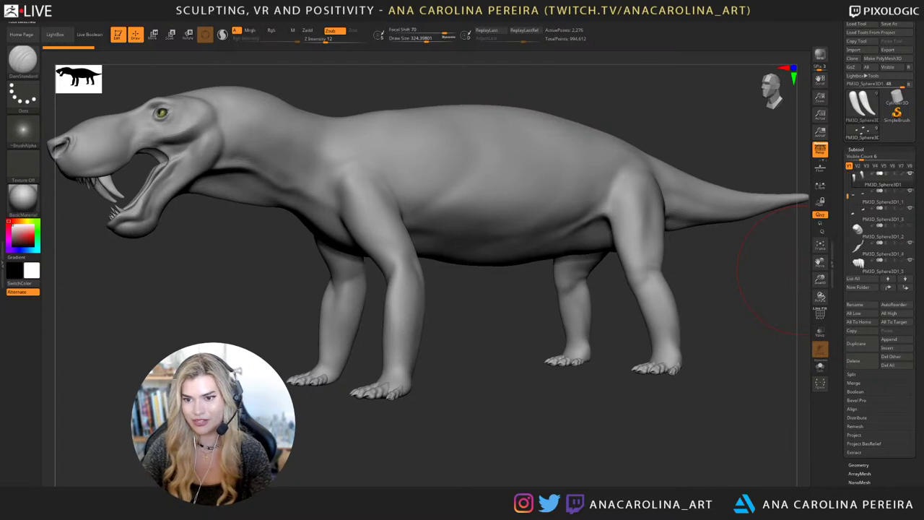
{"action": "scroll", "coordinate": [851, 224], "scroll_direction": "up", "scroll_amount": 4}
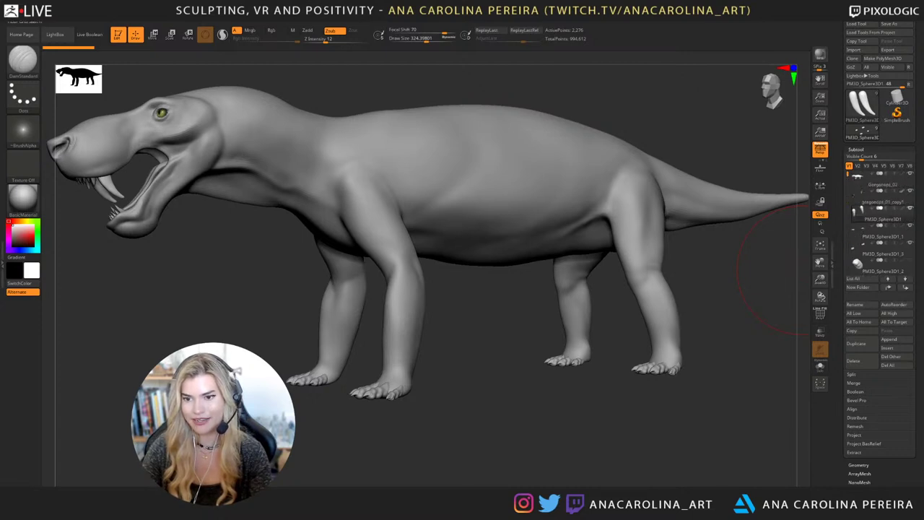
{"action": "left_click_drag", "start_coordinate": [766, 289], "coordinate": [744, 364]}
{"action": "mouse_move", "coordinate": [658, 342]}
{"action": "left_mouse_down"}
{"action": "mouse_move", "coordinate": [690, 350]}
{"action": "mouse_move", "coordinate": [648, 423]}
{"action": "left_mouse_up"}
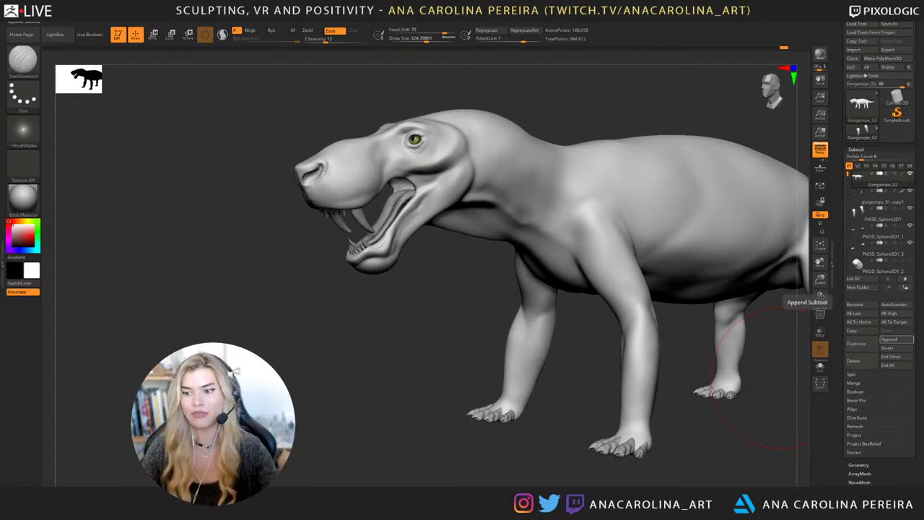
Reduce the DamStandard draw size to about 163 for working on the front legs around the elbow.
{"action": "mouse_move", "coordinate": [664, 434]}
{"action": "left_mouse_down", "text": "alt"}
{"action": "mouse_move", "coordinate": [546, 422]}
{"action": "mouse_move", "coordinate": [592, 459]}
{"action": "mouse_move", "coordinate": [653, 458]}
{"action": "left_mouse_up", "text": "alt"}
{"action": "key", "text": "s"}
{"action": "mouse_move", "coordinate": [460, 339]}
{"action": "left_mouse_down"}
{"action": "mouse_move", "coordinate": [441, 339]}
{"action": "mouse_move", "coordinate": [450, 328]}
{"action": "left_mouse_up"}
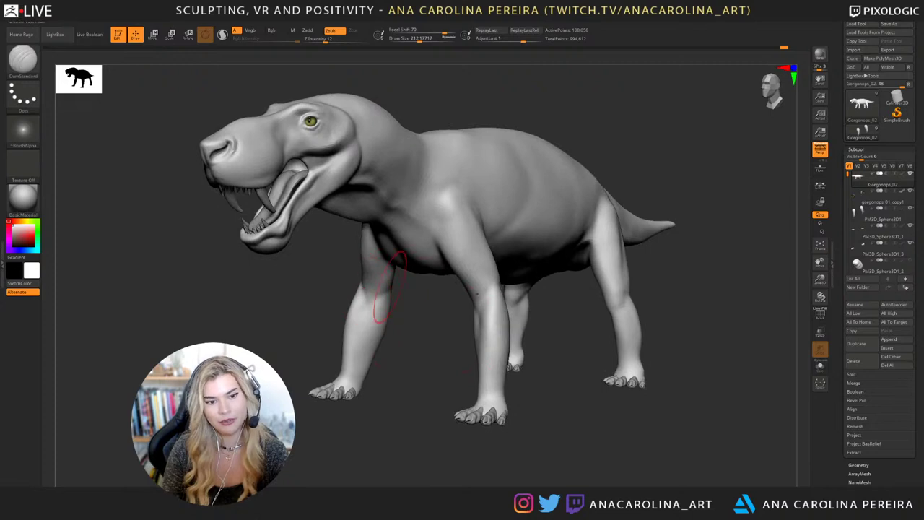
{"action": "mouse_move", "coordinate": [404, 310]}
{"action": "left_mouse_down", "text": "alt"}
{"action": "mouse_move", "coordinate": [432, 312]}
{"action": "mouse_move", "coordinate": [387, 318]}
{"action": "left_mouse_up", "text": "alt"}
{"action": "key", "text": "s"}
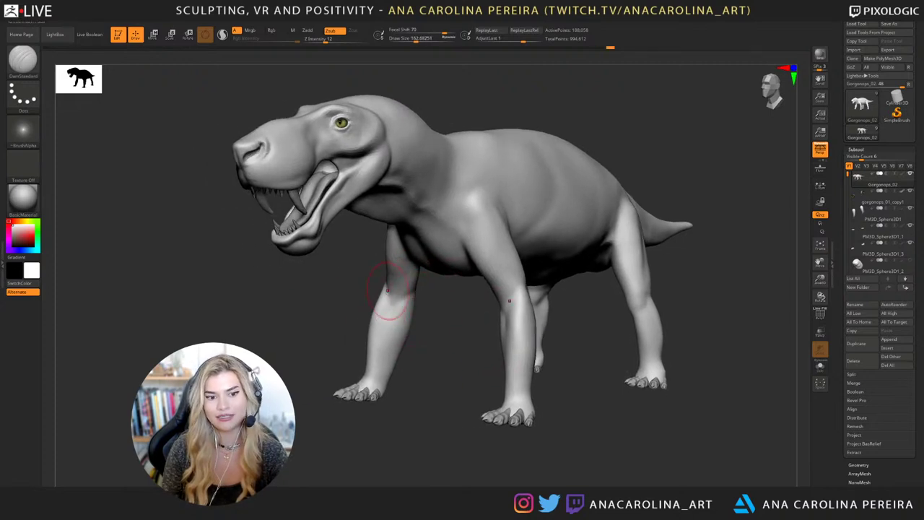
Refine the front legs around the elbow, raising the DamStandard draw size to about 202.
{"action": "left_click_drag", "start_coordinate": [455, 343], "coordinate": [422, 321]}
{"action": "key", "text": "s"}
{"action": "mouse_move", "coordinate": [451, 291]}
{"action": "left_mouse_down"}
{"action": "mouse_move", "coordinate": [431, 311]}
{"action": "mouse_move", "coordinate": [464, 312]}
{"action": "mouse_move", "coordinate": [453, 310]}
{"action": "left_mouse_up"}
{"action": "left_click_drag", "start_coordinate": [505, 339], "coordinate": [537, 312]}
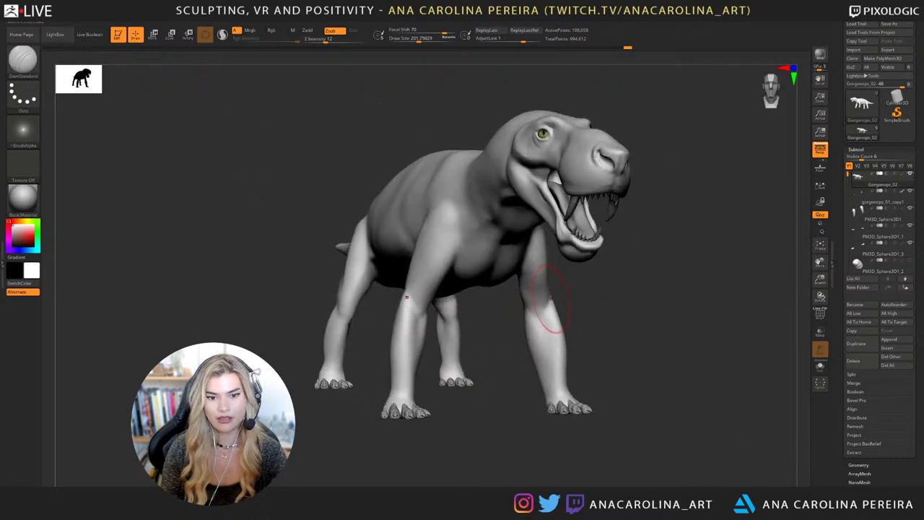
Build up the hind legs' knee areas with the ClayBuildup brush at a draw size of about 97 and smooth them.
{"action": "mouse_move", "coordinate": [551, 298]}
{"action": "right_mouse_down"}
{"action": "mouse_move", "coordinate": [600, 302]}
{"action": "mouse_move", "coordinate": [571, 287]}
{"action": "mouse_move", "coordinate": [538, 289]}
{"action": "mouse_move", "coordinate": [614, 293]}
{"action": "right_mouse_up"}
{"action": "key", "text": "b"}
{"action": "key", "text": "m"}
{"action": "key", "text": "v"}
{"action": "mouse_move", "coordinate": [491, 346]}
{"action": "right_mouse_down"}
{"action": "mouse_move", "coordinate": [522, 350]}
{"action": "mouse_move", "coordinate": [499, 422]}
{"action": "mouse_move", "coordinate": [446, 385]}
{"action": "right_mouse_up"}
{"action": "key", "text": "b"}
{"action": "key", "text": "c"}
{"action": "key", "text": "b"}
{"action": "key", "text": "space"}
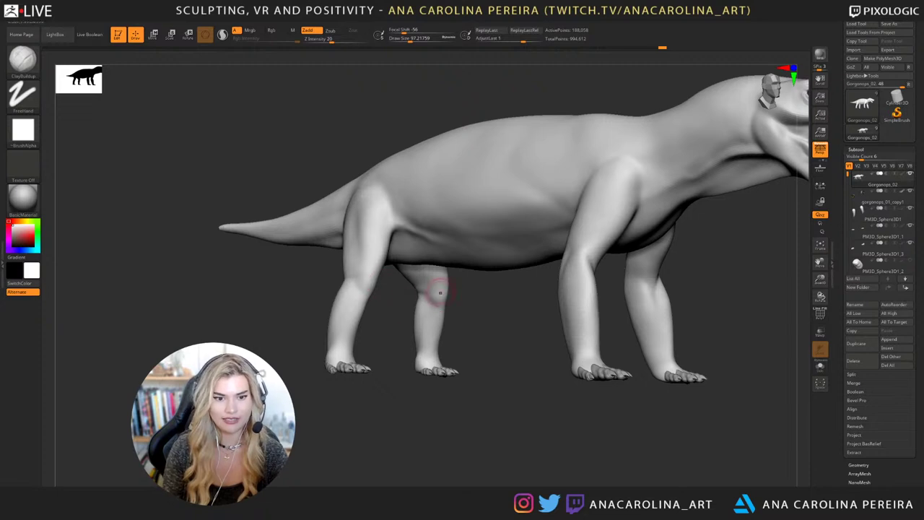
{"action": "key", "text": "shift"}
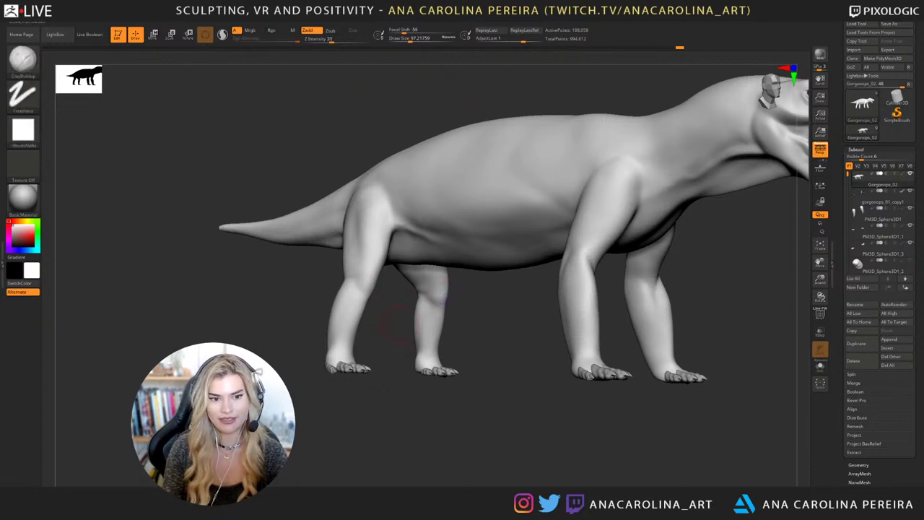
{"action": "mouse_move", "coordinate": [406, 328]}
{"action": "left_mouse_down", "text": "alt"}
{"action": "mouse_move", "coordinate": [443, 351]}
{"action": "mouse_move", "coordinate": [442, 365]}
{"action": "left_mouse_up", "text": "alt"}
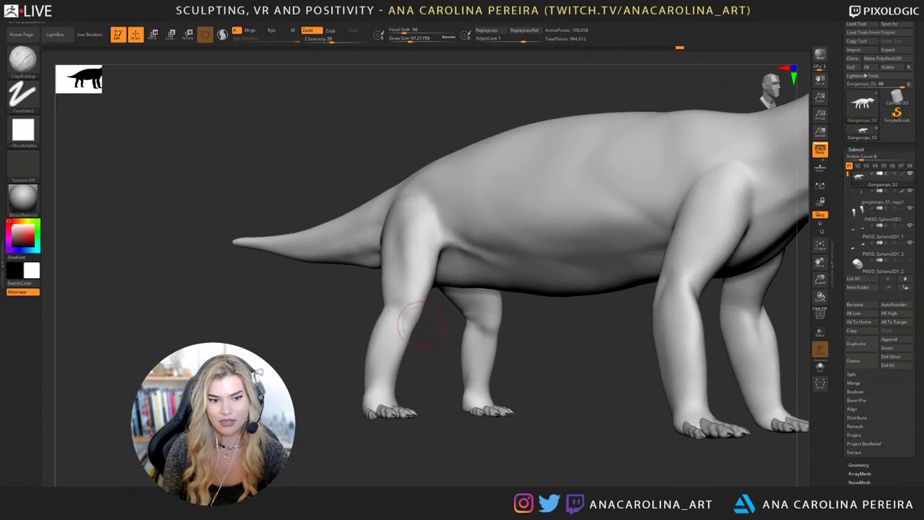
{"action": "left_click_drag", "start_coordinate": [404, 312], "coordinate": [412, 315]}
{"action": "key", "text": "shift"}
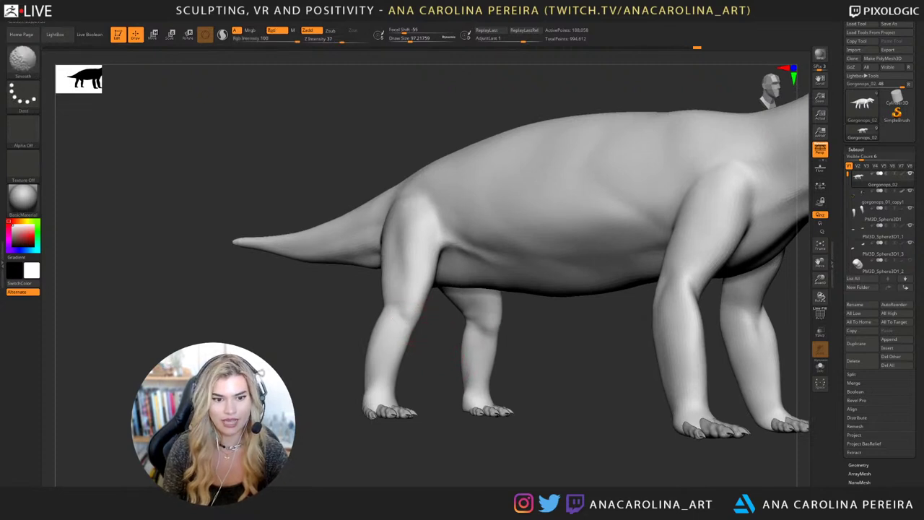
Raise the ClayBuildup draw size to 112 and keep adding and smoothing volume around the fronts of the hind knees.
{"action": "key", "text": "space"}
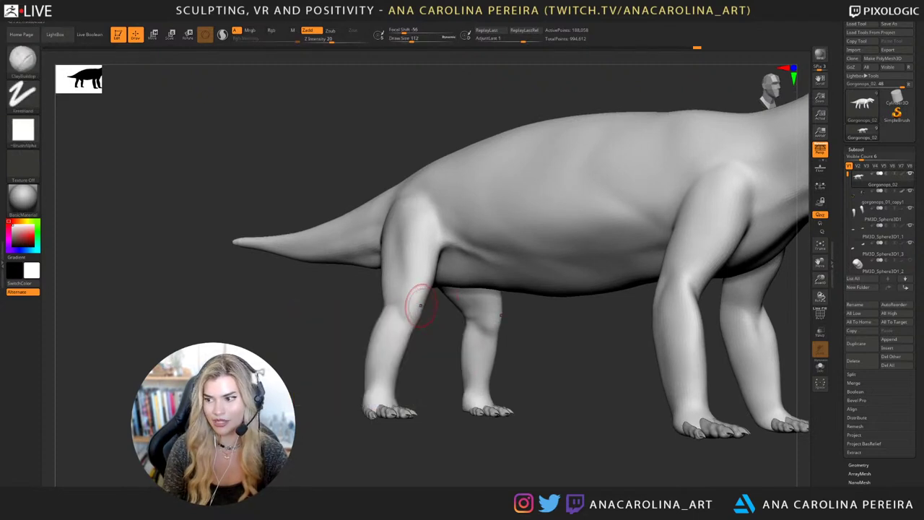
{"action": "mouse_move", "coordinate": [426, 267]}
{"action": "right_mouse_down"}
{"action": "mouse_move", "coordinate": [425, 299]}
{"action": "mouse_move", "coordinate": [417, 300]}
{"action": "right_mouse_up"}
{"action": "key", "text": "shift"}
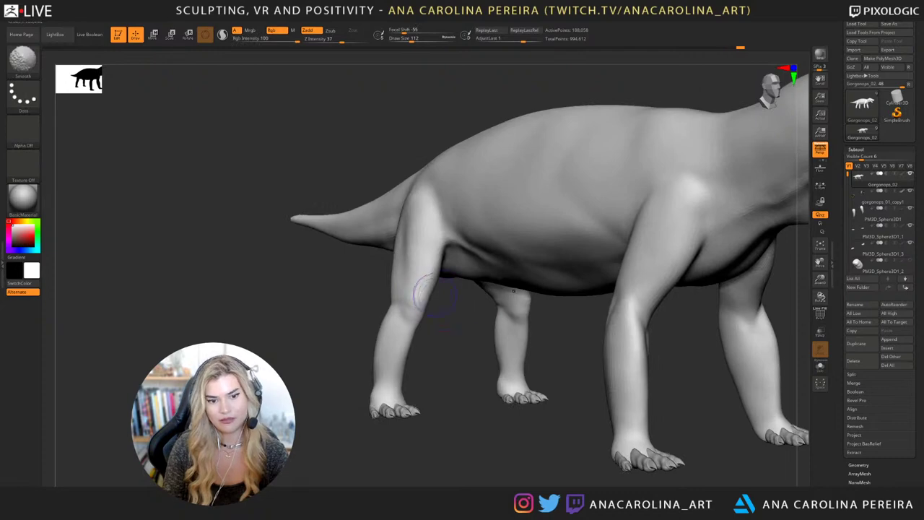
{"action": "key", "text": "space"}
{"action": "mouse_move", "coordinate": [426, 304]}
{"action": "right_mouse_down"}
{"action": "mouse_move", "coordinate": [446, 318]}
{"action": "mouse_move", "coordinate": [423, 301]}
{"action": "mouse_move", "coordinate": [413, 309]}
{"action": "right_mouse_up"}
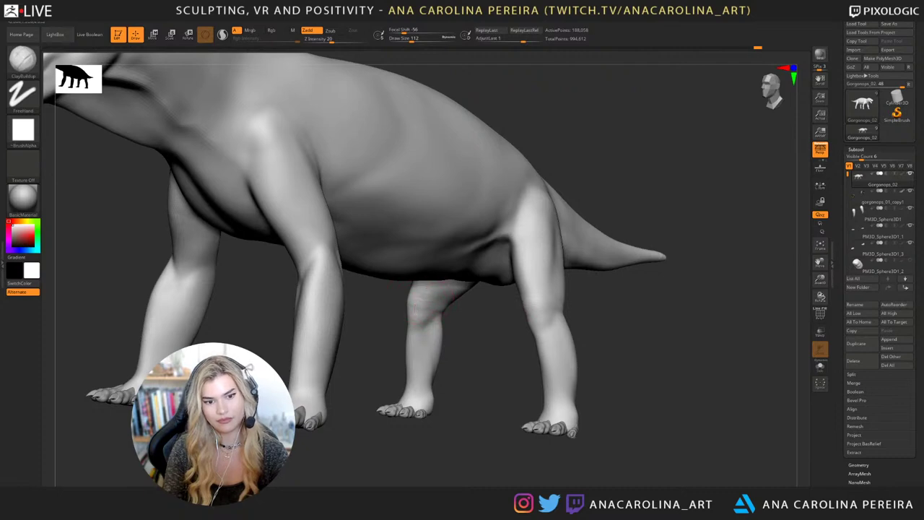
Add volume to the backs of the lower hind legs with ClayBuildup at a draw size of about 136 and smooth it.
{"action": "mouse_move", "coordinate": [423, 306]}
{"action": "right_mouse_down"}
{"action": "mouse_move", "coordinate": [444, 333]}
{"action": "mouse_move", "coordinate": [412, 315]}
{"action": "mouse_move", "coordinate": [405, 296]}
{"action": "right_mouse_up"}
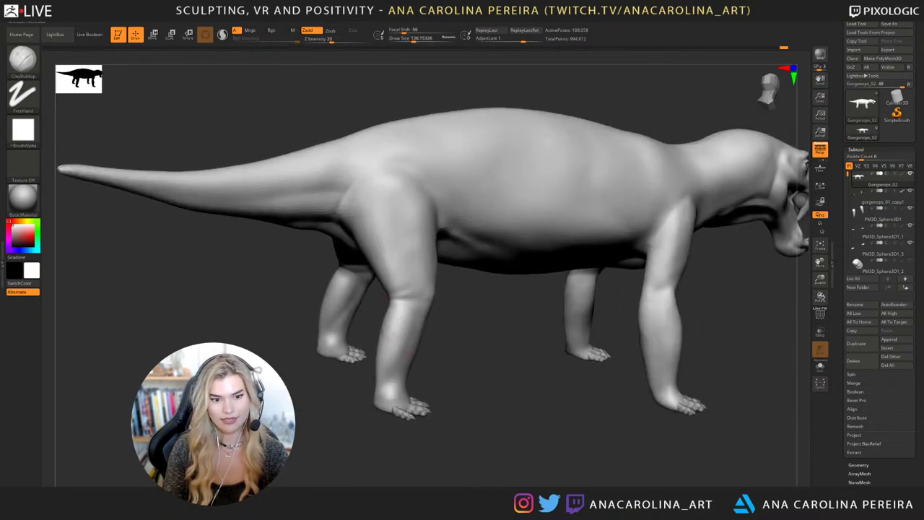
{"action": "key", "text": "shift"}
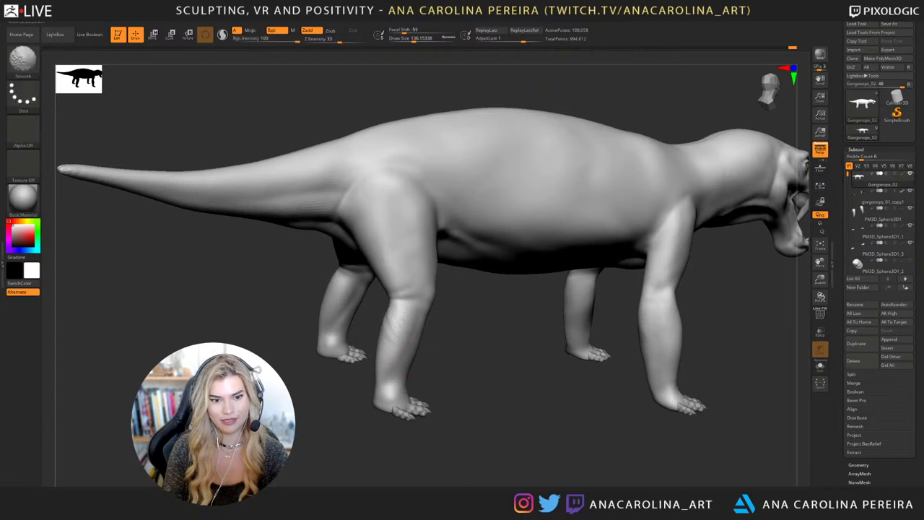
{"action": "mouse_move", "coordinate": [435, 358]}
{"action": "right_mouse_down"}
{"action": "mouse_move", "coordinate": [473, 380]}
{"action": "mouse_move", "coordinate": [466, 351]}
{"action": "right_mouse_up"}
Lower the body by two subdivision levels and reshape the lower hind legs with the Move brush at a draw size of about 167.
{"action": "key", "text": "shift+d"}
{"action": "key", "text": "shift+d"}
{"action": "key", "text": "b"}
{"action": "key", "text": "m"}
{"action": "key", "text": "v"}
{"action": "key", "text": "s"}
{"action": "mouse_move", "coordinate": [436, 354]}
{"action": "left_mouse_down"}
{"action": "mouse_move", "coordinate": [443, 336]}
{"action": "mouse_move", "coordinate": [451, 339]}
{"action": "left_mouse_up"}
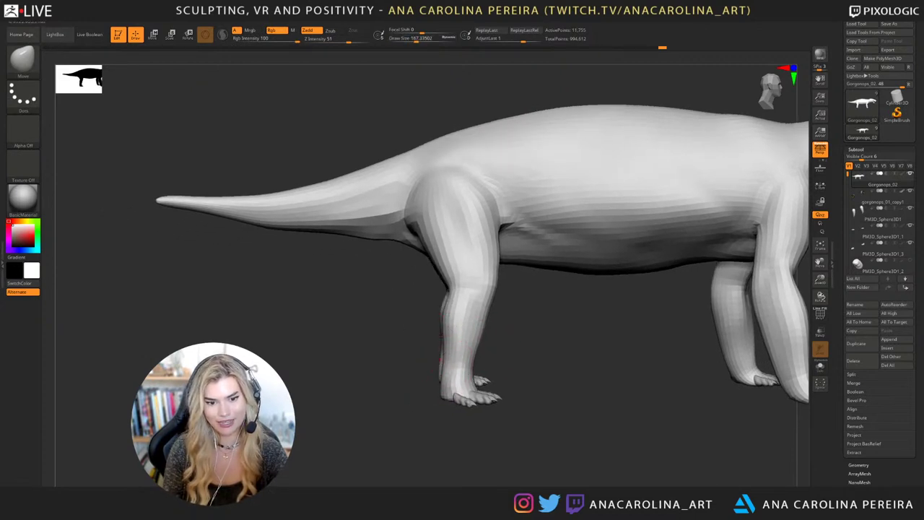
{"action": "right_click_drag", "start_coordinate": [450, 392], "coordinate": [477, 352]}
{"action": "left_click_drag", "start_coordinate": [460, 353], "coordinate": [455, 342]}
{"action": "mouse_move", "coordinate": [466, 350]}
{"action": "right_mouse_down"}
{"action": "mouse_move", "coordinate": [441, 355]}
{"action": "mouse_move", "coordinate": [486, 361]}
{"action": "mouse_move", "coordinate": [468, 329]}
{"action": "mouse_move", "coordinate": [471, 345]}
{"action": "mouse_move", "coordinate": [448, 379]}
{"action": "mouse_move", "coordinate": [433, 359]}
{"action": "right_mouse_up"}
Build up the calves of the hind legs with ClayBuildup at the lowered subdivision level.
{"action": "key", "text": "b"}
{"action": "key", "text": "c"}
{"action": "key", "text": "b"}
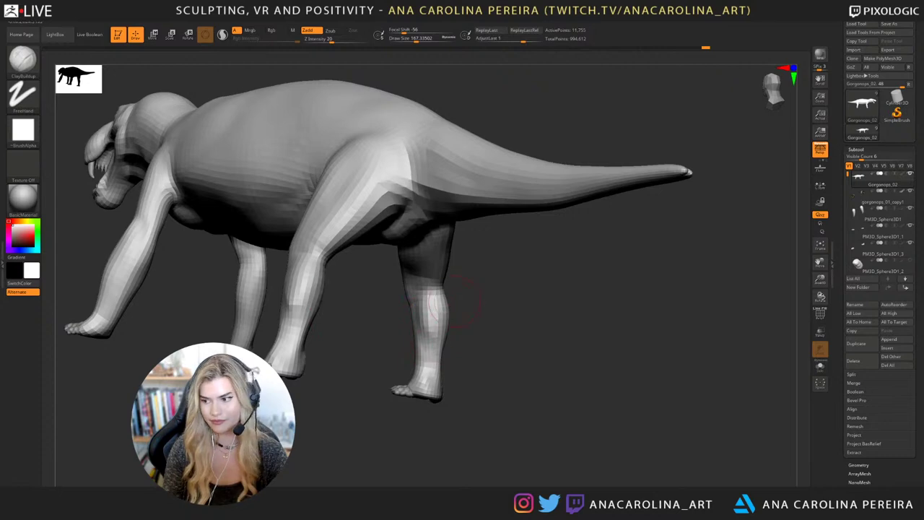
{"action": "right_click_drag", "start_coordinate": [455, 302], "coordinate": [444, 307]}
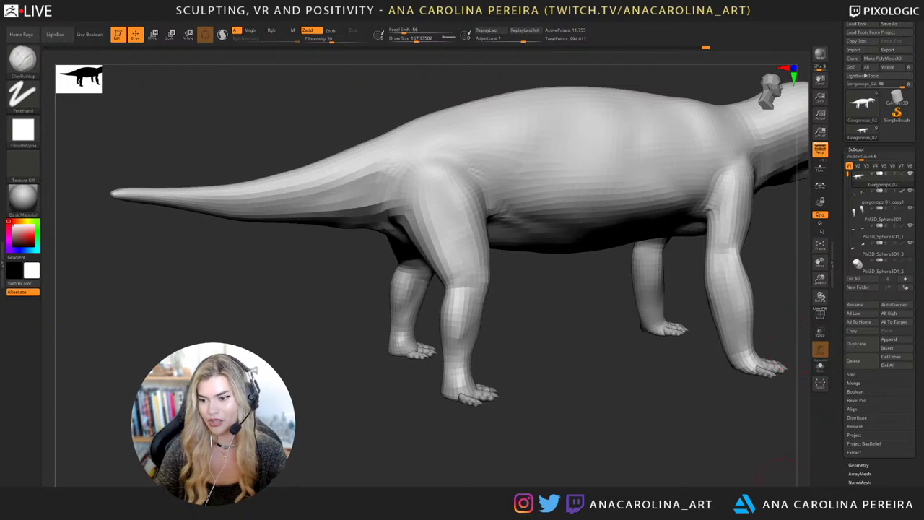
{"action": "right_click_drag", "start_coordinate": [777, 465], "coordinate": [771, 432]}
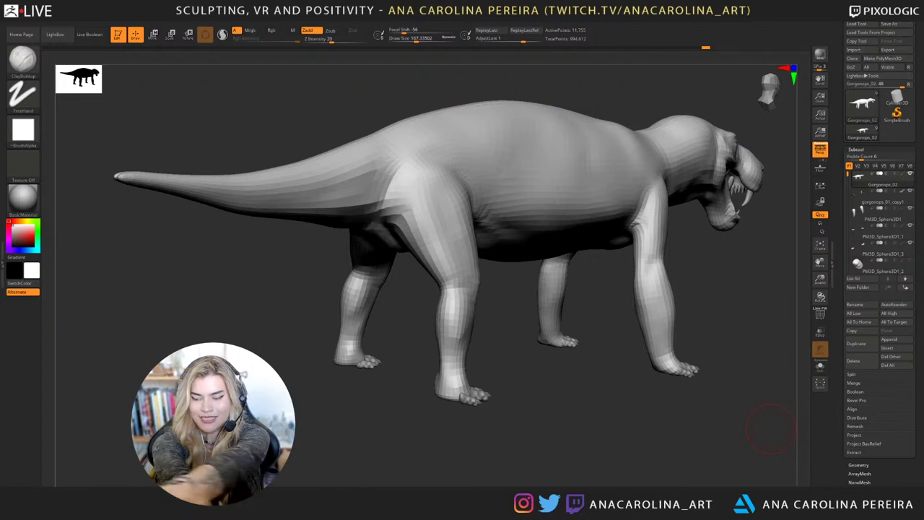
Raise the body by two subdivision levels while refining and smoothing the area below the hind knees.
{"action": "key", "text": "d"}
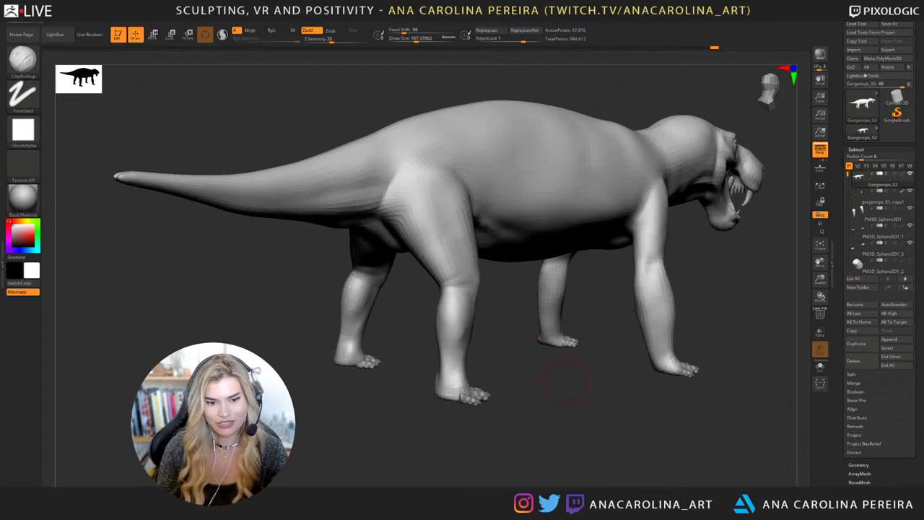
{"action": "left_click_drag", "start_coordinate": [588, 390], "coordinate": [553, 381]}
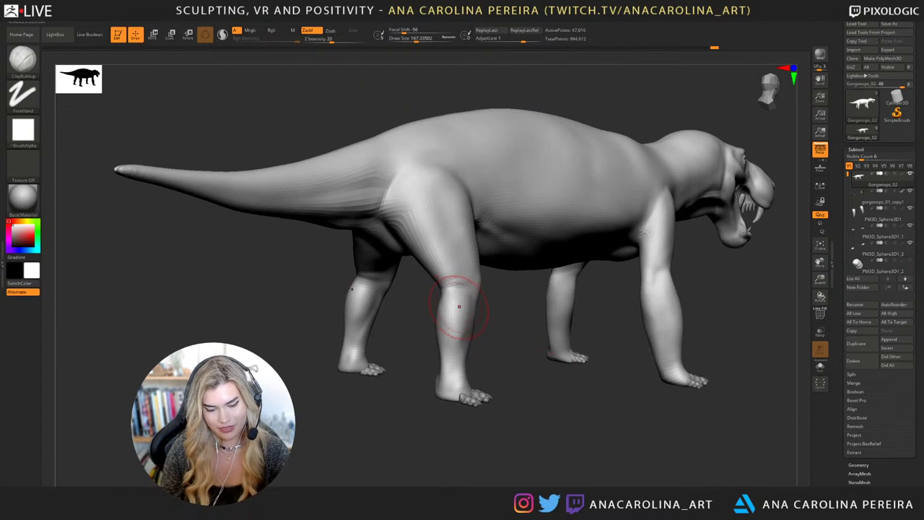
{"action": "key", "text": "ctrl+d"}
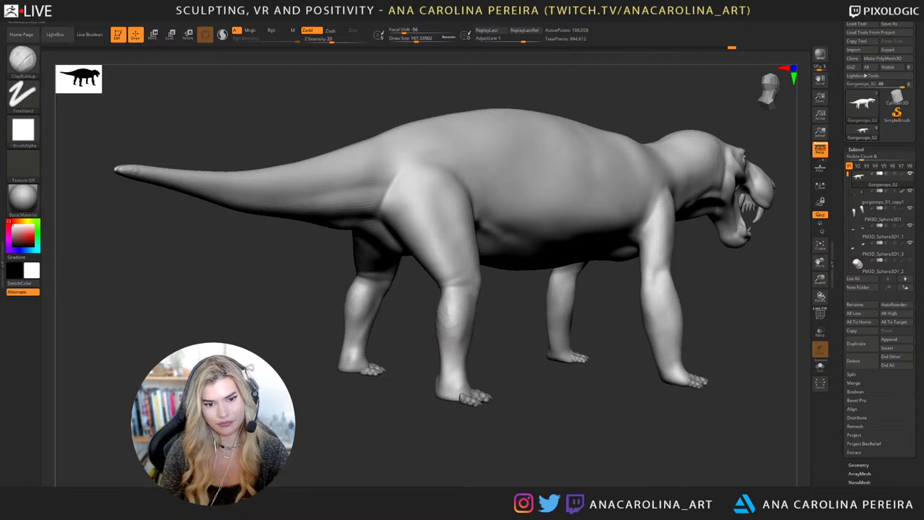
{"action": "key", "text": "shift"}
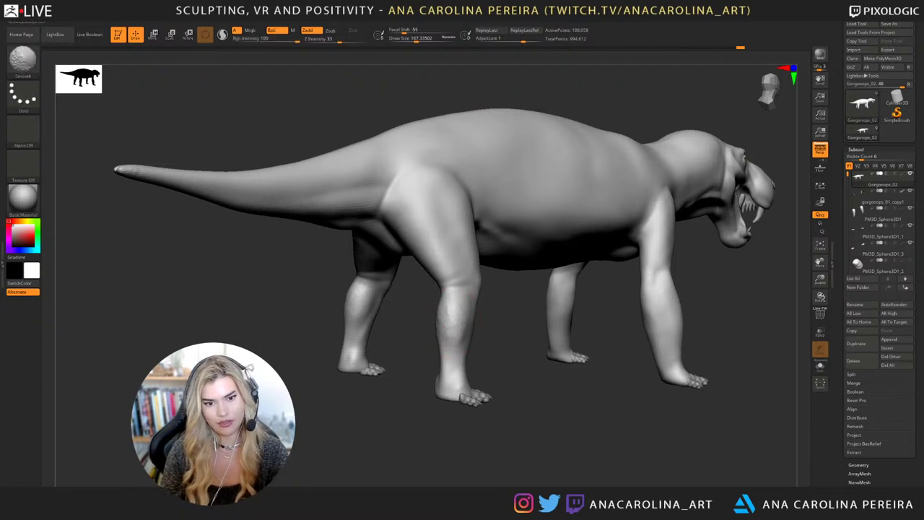
Add ClayBuildup strokes to the outer and rear surfaces of the hind calves and smooth them.
{"action": "mouse_move", "coordinate": [509, 325]}
{"action": "right_mouse_down"}
{"action": "mouse_move", "coordinate": [451, 328]}
{"action": "mouse_move", "coordinate": [487, 317]}
{"action": "mouse_move", "coordinate": [469, 324]}
{"action": "right_mouse_up"}
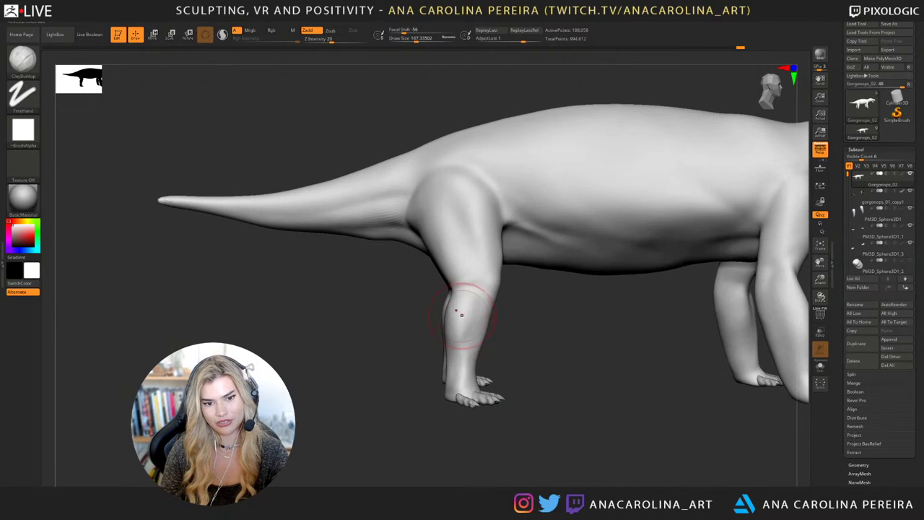
{"action": "left_click_drag", "start_coordinate": [462, 315], "coordinate": [454, 330]}
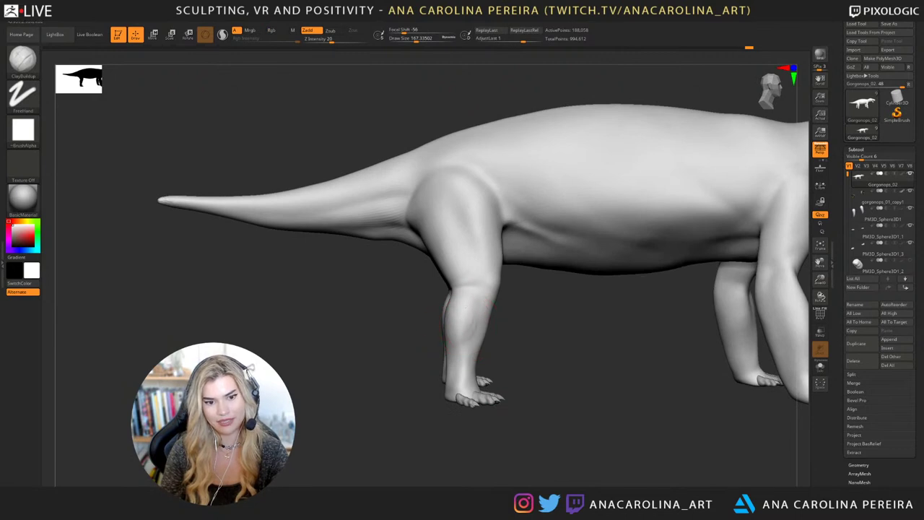
{"action": "left_click_drag", "start_coordinate": [466, 311], "coordinate": [467, 334], "text": "shift"}
{"action": "mouse_move", "coordinate": [467, 333]}
{"action": "right_mouse_down"}
{"action": "mouse_move", "coordinate": [503, 356]}
{"action": "mouse_move", "coordinate": [545, 344]}
{"action": "mouse_move", "coordinate": [557, 330]}
{"action": "mouse_move", "coordinate": [527, 329]}
{"action": "mouse_move", "coordinate": [578, 327]}
{"action": "mouse_move", "coordinate": [561, 335]}
{"action": "mouse_move", "coordinate": [541, 289]}
{"action": "right_mouse_up"}
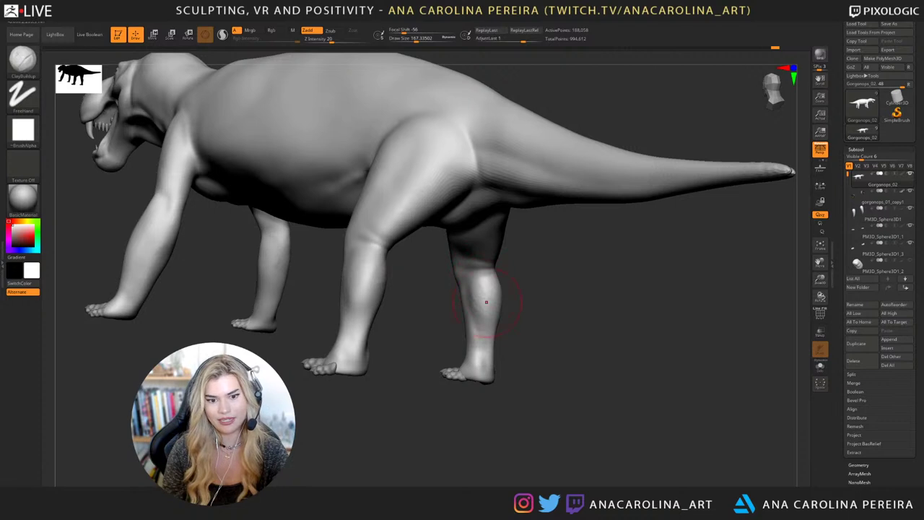
{"action": "right_click_drag", "start_coordinate": [479, 370], "coordinate": [491, 310]}
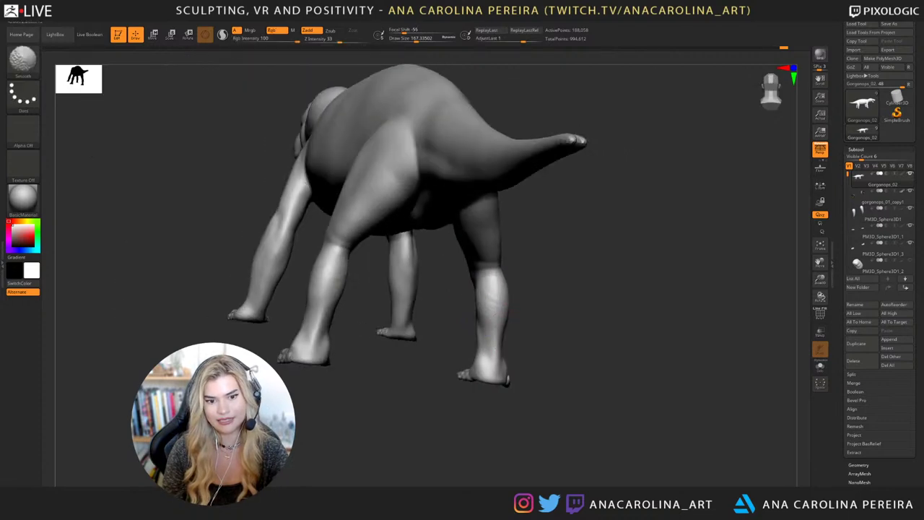
{"action": "mouse_move", "coordinate": [545, 335]}
{"action": "right_mouse_down", "text": "alt"}
{"action": "mouse_move", "coordinate": [586, 338]}
{"action": "mouse_move", "coordinate": [570, 325]}
{"action": "mouse_move", "coordinate": [547, 248]}
{"action": "mouse_move", "coordinate": [543, 280]}
{"action": "right_mouse_up", "text": "alt"}
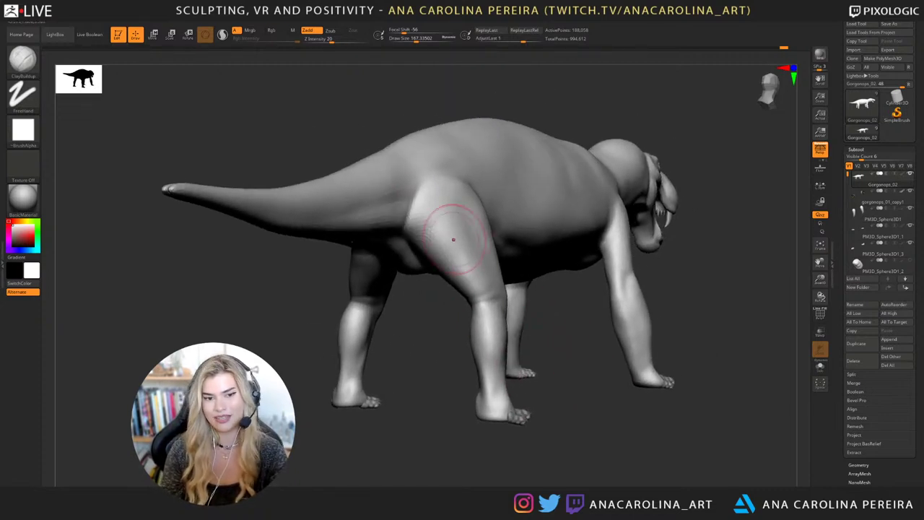
Build up muscle volume on the backs and inner sides of the hind thighs with ClayBuildup and smooth it.
{"action": "right_click", "coordinate": [439, 221]}
{"action": "left_click_drag", "start_coordinate": [436, 237], "coordinate": [439, 219]}
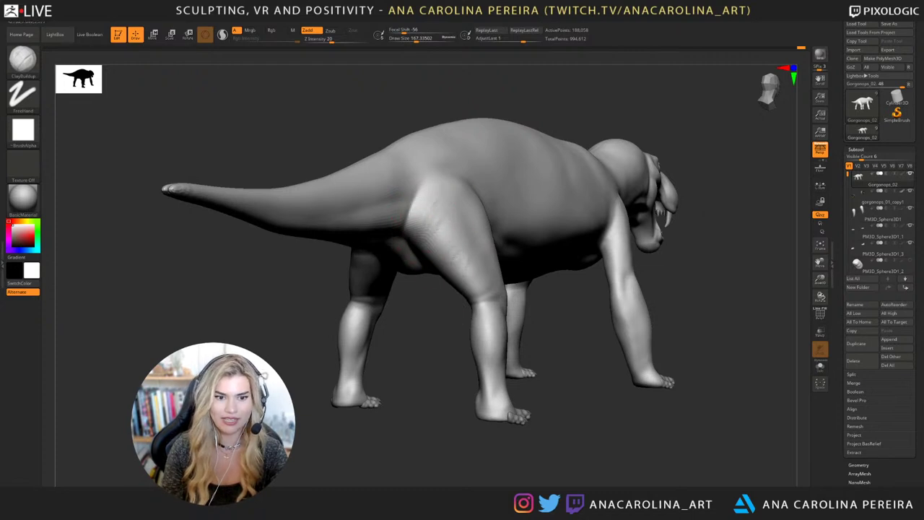
{"action": "right_click_drag", "start_coordinate": [376, 303], "coordinate": [462, 314]}
{"action": "key", "text": "ctrl+z"}
{"action": "left_click_drag", "start_coordinate": [458, 279], "coordinate": [435, 250]}
{"action": "mouse_move", "coordinate": [435, 250]}
{"action": "right_mouse_down"}
{"action": "mouse_move", "coordinate": [437, 267]}
{"action": "mouse_move", "coordinate": [491, 224]}
{"action": "right_mouse_up"}
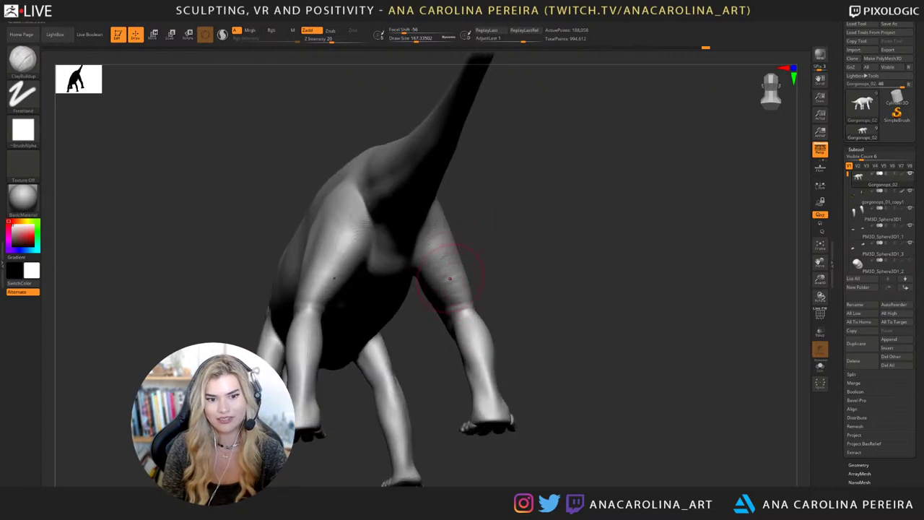
{"action": "left_click_drag", "start_coordinate": [449, 239], "coordinate": [454, 261]}
{"action": "right_click_drag", "start_coordinate": [549, 235], "coordinate": [464, 246]}
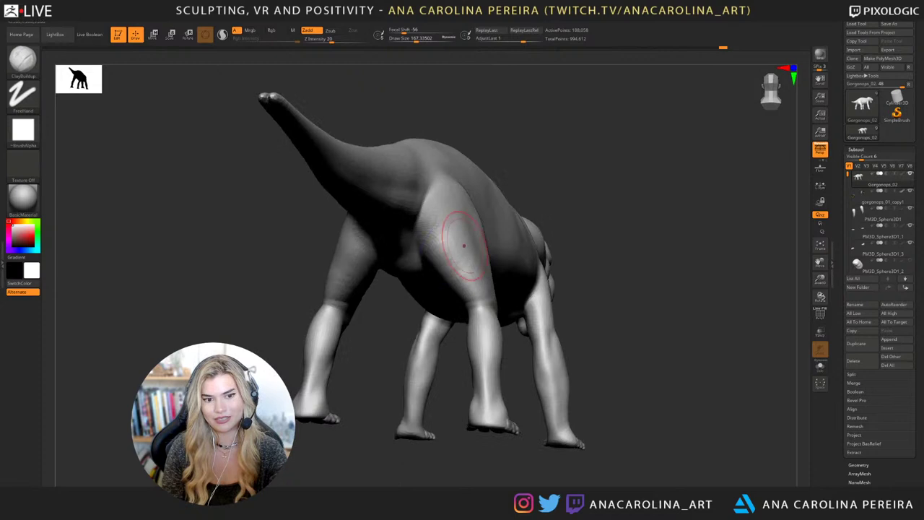
{"action": "mouse_move", "coordinate": [474, 164]}
{"action": "right_mouse_down", "text": "shift"}
{"action": "mouse_move", "coordinate": [544, 160]}
{"action": "mouse_move", "coordinate": [578, 289]}
{"action": "mouse_move", "coordinate": [557, 343]}
{"action": "mouse_move", "coordinate": [494, 401]}
{"action": "mouse_move", "coordinate": [506, 414]}
{"action": "right_mouse_up", "text": "shift"}
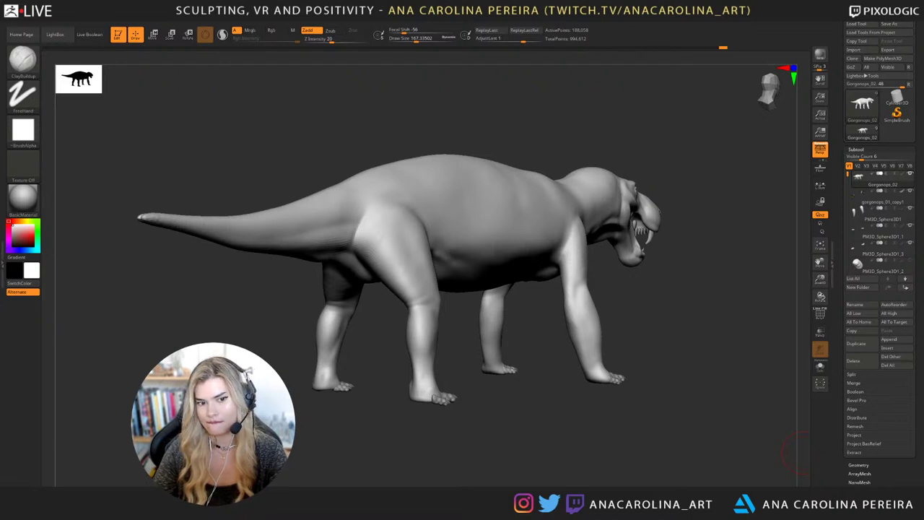
Lower the body by one subdivision level, then build up and smooth the outer hind thighs and hips.
{"action": "left_click_drag", "start_coordinate": [804, 453], "coordinate": [520, 415]}
{"action": "left_click_drag", "start_coordinate": [527, 318], "coordinate": [474, 306]}
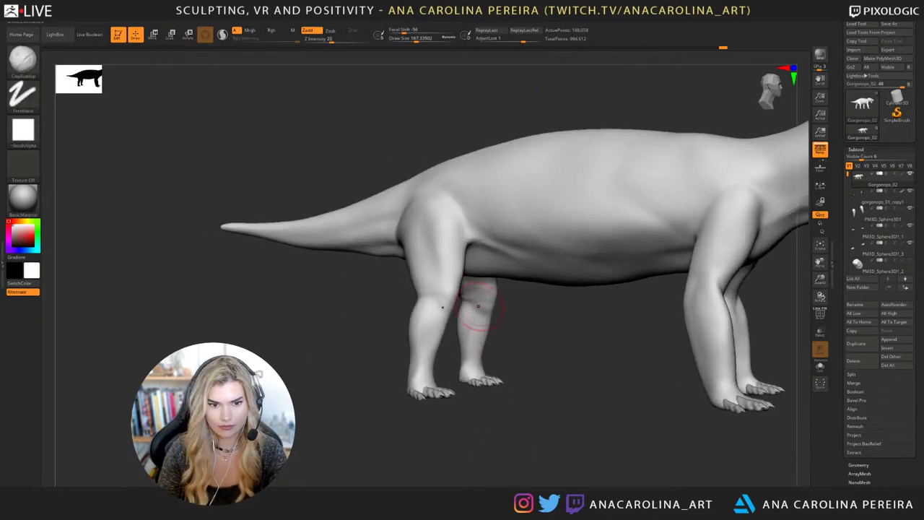
{"action": "key", "text": "shift+d"}
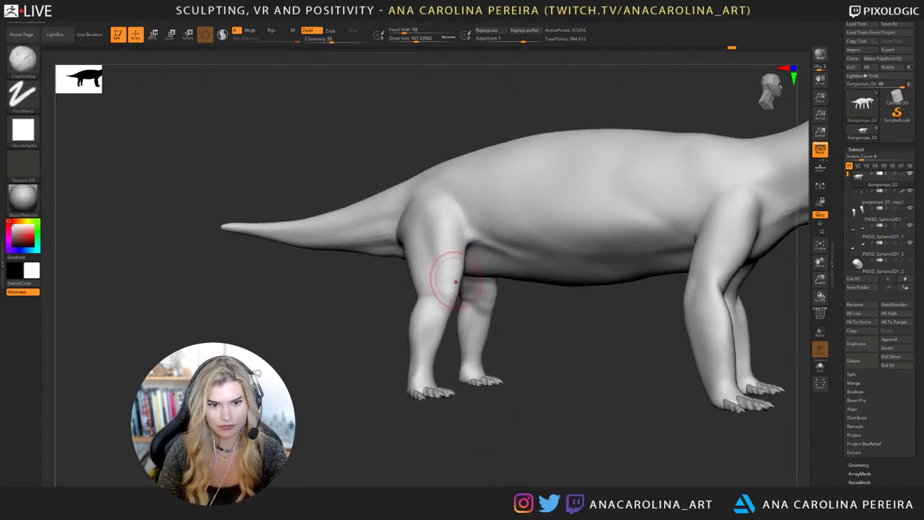
{"action": "mouse_move", "coordinate": [452, 260]}
{"action": "left_mouse_down"}
{"action": "mouse_move", "coordinate": [439, 281]}
{"action": "mouse_move", "coordinate": [441, 254]}
{"action": "mouse_move", "coordinate": [437, 296]}
{"action": "mouse_move", "coordinate": [452, 254]}
{"action": "left_mouse_up"}
{"action": "key", "text": "shift"}
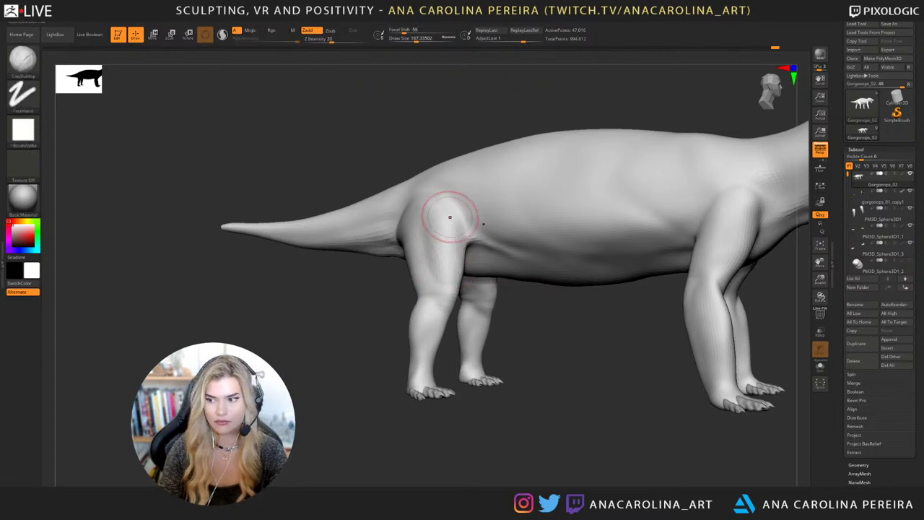
{"action": "key", "text": "ctrl+shift+z"}
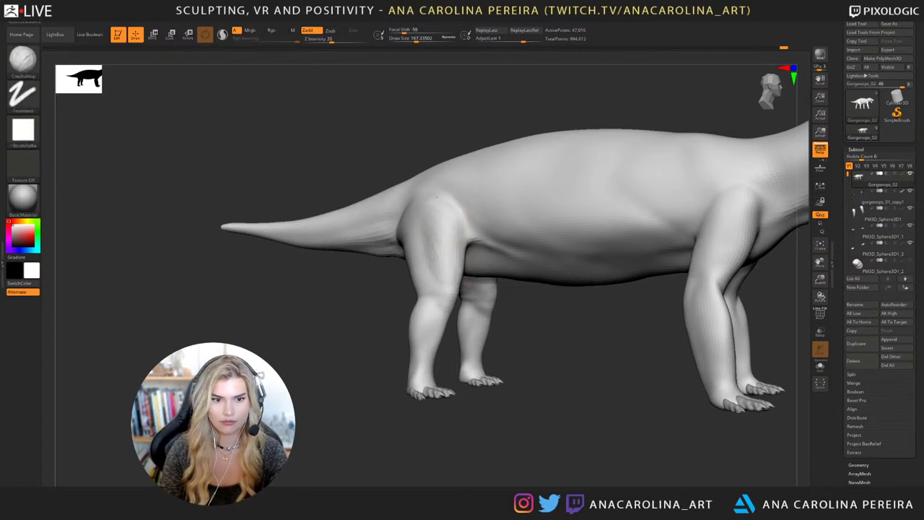
{"action": "key", "text": "ctrl+shift+z"}
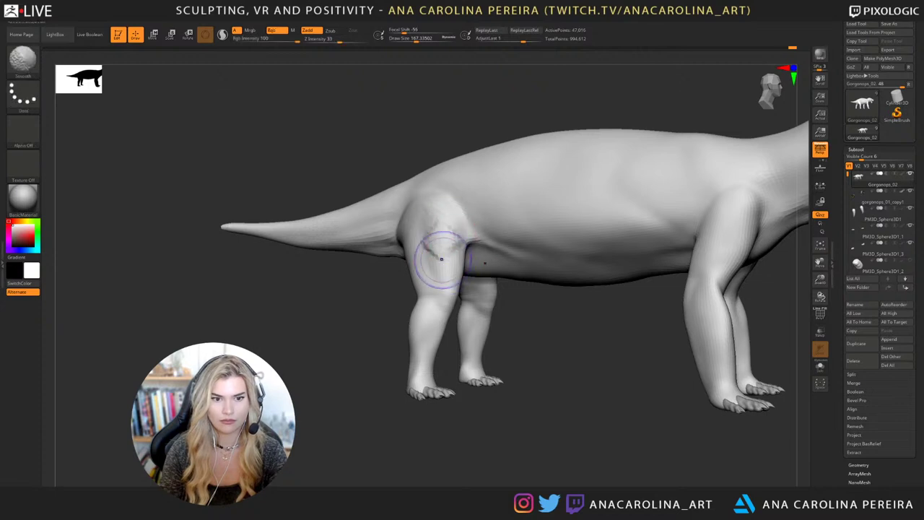
{"action": "left_click_drag", "start_coordinate": [443, 259], "coordinate": [450, 257], "text": "shift"}
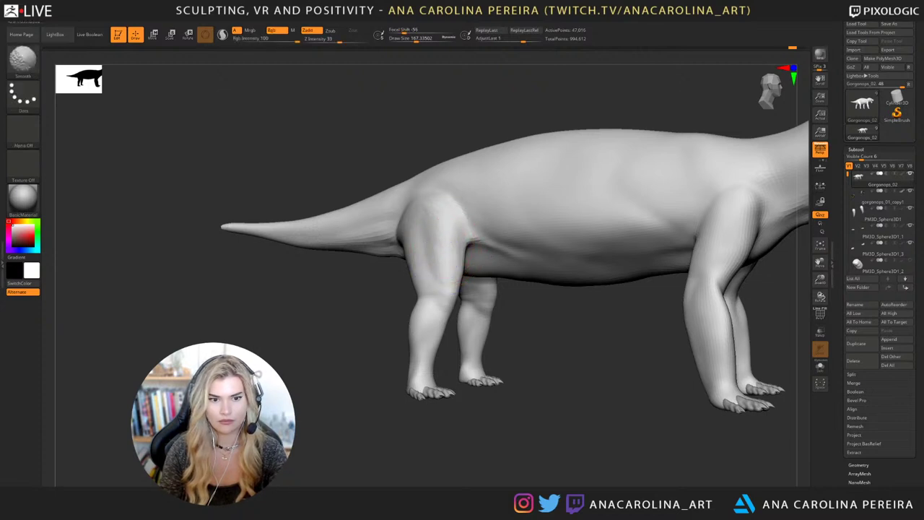
Raise the body by one subdivision level to show the full detail of the whole creature.
{"action": "key", "text": "d"}
{"action": "left_click_drag", "start_coordinate": [533, 341], "coordinate": [503, 369], "text": "alt"}
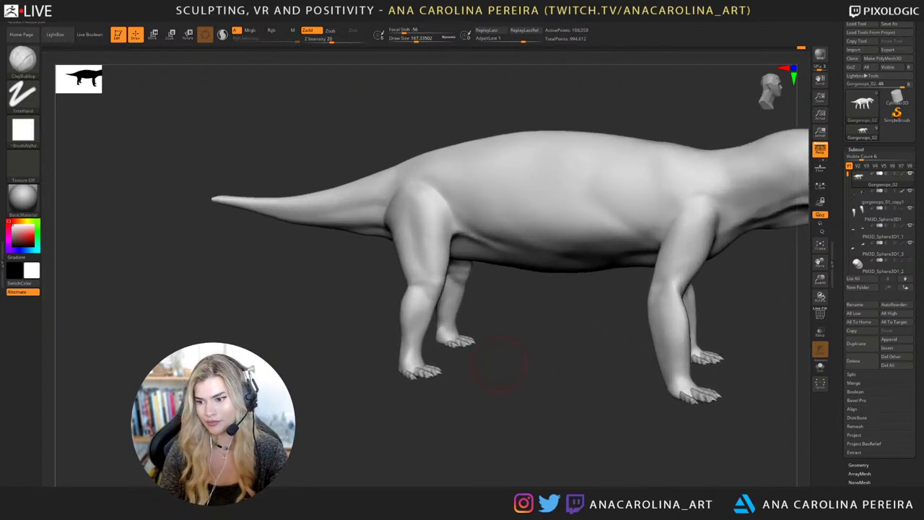
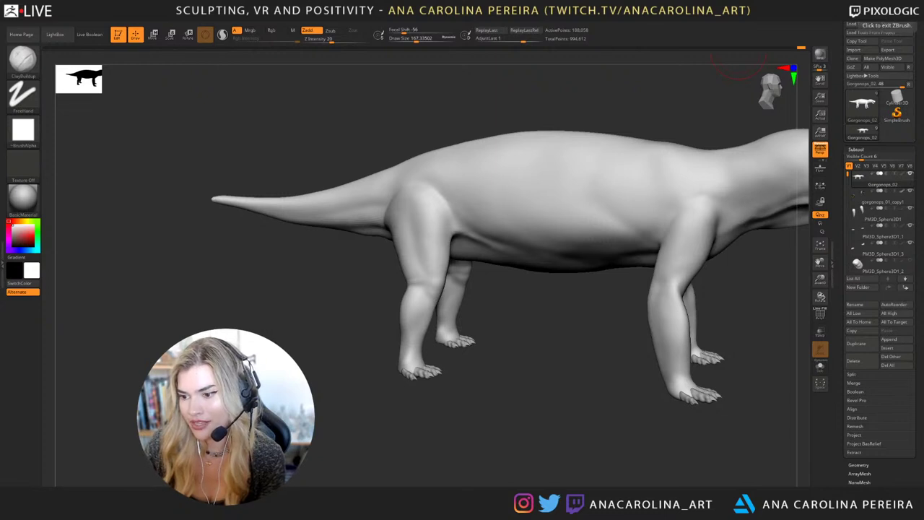
{"action": "mouse_move", "coordinate": [733, 64]}
{"action": "left_mouse_down"}
{"action": "mouse_move", "coordinate": [592, 465]}
{"action": "mouse_move", "coordinate": [521, 471]}
{"action": "mouse_move", "coordinate": [664, 465]}
{"action": "left_mouse_up"}
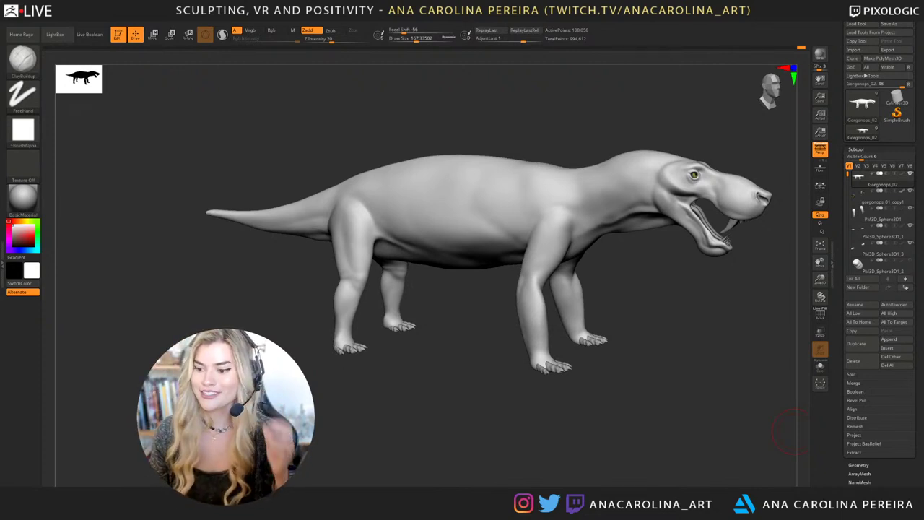
Reduce the ClayBuildup draw size to about 101 and add a light stroke at the hind knees.
{"action": "mouse_move", "coordinate": [614, 413]}
{"action": "left_mouse_down"}
{"action": "mouse_move", "coordinate": [619, 441]}
{"action": "mouse_move", "coordinate": [664, 429]}
{"action": "mouse_move", "coordinate": [656, 438]}
{"action": "mouse_move", "coordinate": [614, 437]}
{"action": "mouse_move", "coordinate": [648, 388]}
{"action": "left_mouse_up"}
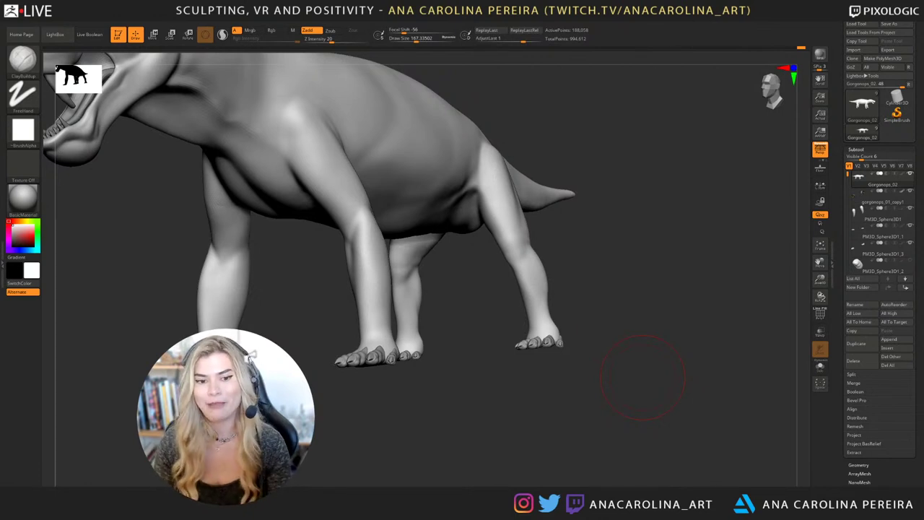
{"action": "mouse_move", "coordinate": [643, 377]}
{"action": "left_mouse_down"}
{"action": "mouse_move", "coordinate": [693, 451]}
{"action": "mouse_move", "coordinate": [696, 441]}
{"action": "left_mouse_up"}
{"action": "key", "text": "b"}
{"action": "key", "text": "Escape"}
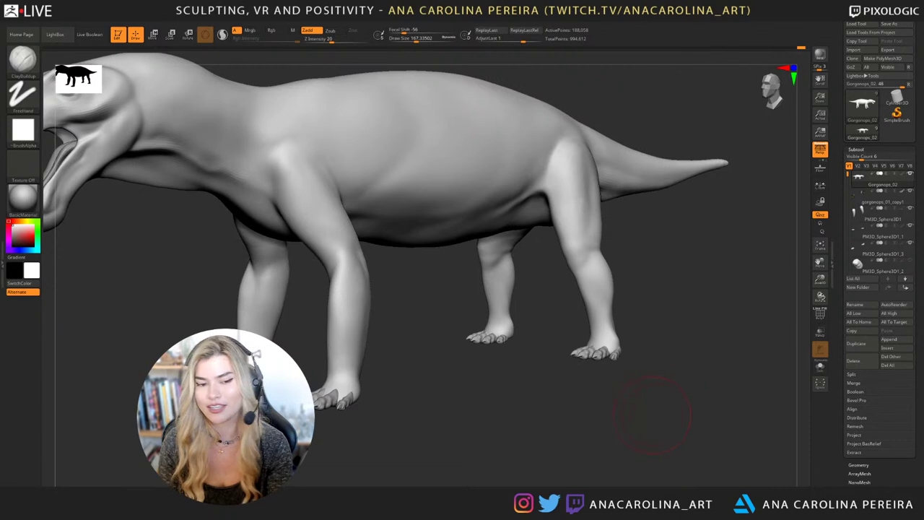
{"action": "left_click_drag", "start_coordinate": [652, 415], "coordinate": [704, 408], "text": "alt"}
{"action": "key", "text": "space"}
{"action": "mouse_move", "coordinate": [675, 275]}
{"action": "left_mouse_down"}
{"action": "mouse_move", "coordinate": [661, 281]}
{"action": "mouse_move", "coordinate": [677, 268]}
{"action": "mouse_move", "coordinate": [681, 244]}
{"action": "left_mouse_up"}
{"action": "key", "text": "space"}
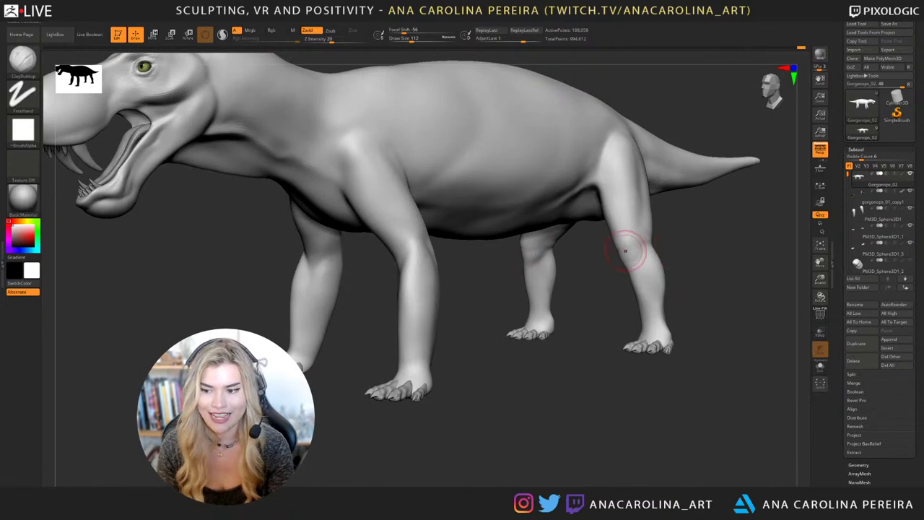
{"action": "key", "text": "space"}
{"action": "left_click_drag", "start_coordinate": [625, 251], "coordinate": [623, 250]}
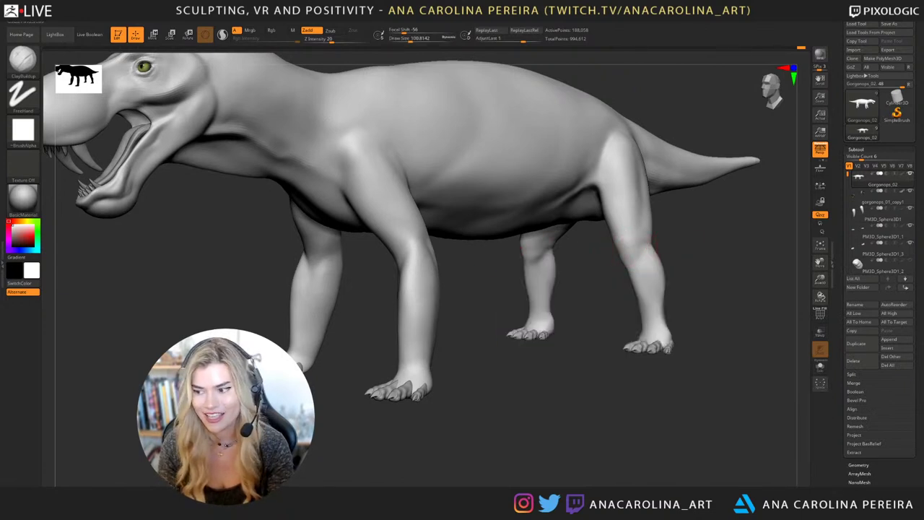
Carve the rear of the outer hind thighs near the tail base with DamStandard at a draw size of about 372.
{"action": "left_click_drag", "start_coordinate": [730, 271], "coordinate": [668, 293]}
{"action": "key", "text": "b"}
{"action": "key", "text": "d"}
{"action": "key", "text": "s"}
{"action": "key", "text": "space"}
{"action": "key", "text": "space"}
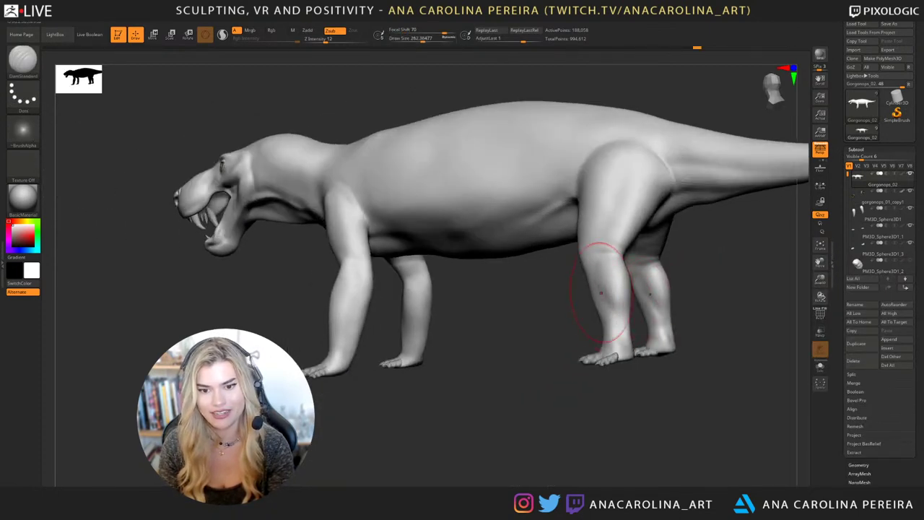
{"action": "mouse_move", "coordinate": [678, 296]}
{"action": "left_mouse_down"}
{"action": "mouse_move", "coordinate": [729, 318]}
{"action": "mouse_move", "coordinate": [676, 292]}
{"action": "left_mouse_up"}
{"action": "key", "text": "s"}
{"action": "key", "text": "s"}
{"action": "key", "text": "s"}
{"action": "left_click_drag", "start_coordinate": [630, 239], "coordinate": [617, 225]}
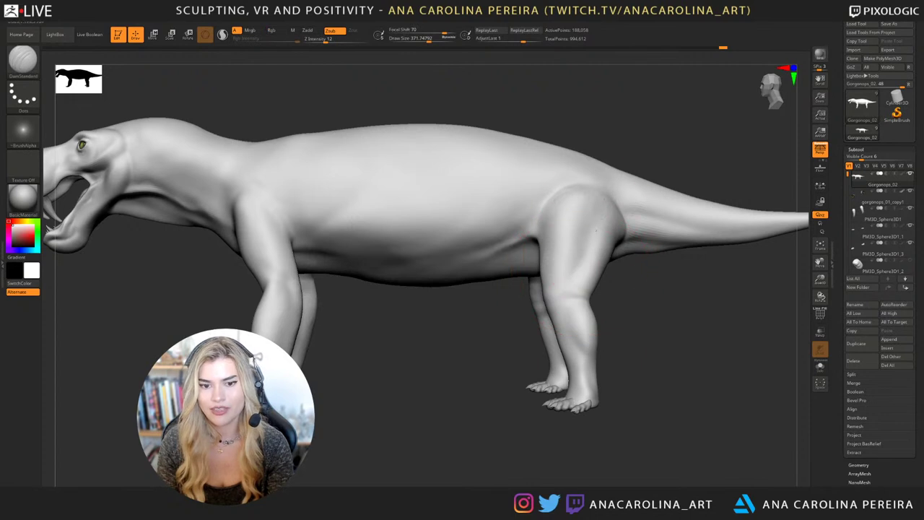
Reshape the upper hind thighs with the Move brush, reducing its draw size to about 140.
{"action": "mouse_move", "coordinate": [580, 306]}
{"action": "right_mouse_down"}
{"action": "mouse_move", "coordinate": [600, 305]}
{"action": "mouse_move", "coordinate": [646, 333]}
{"action": "right_mouse_up"}
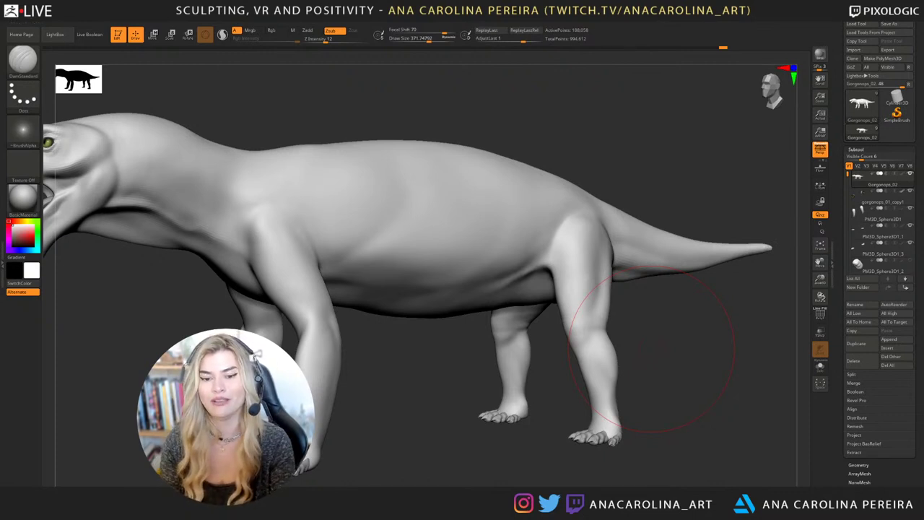
{"action": "left_click_drag", "start_coordinate": [651, 349], "coordinate": [570, 349]}
{"action": "left_click_drag", "start_coordinate": [686, 383], "coordinate": [565, 382]}
{"action": "key", "text": "b"}
{"action": "key", "text": "m"}
{"action": "key", "text": "v"}
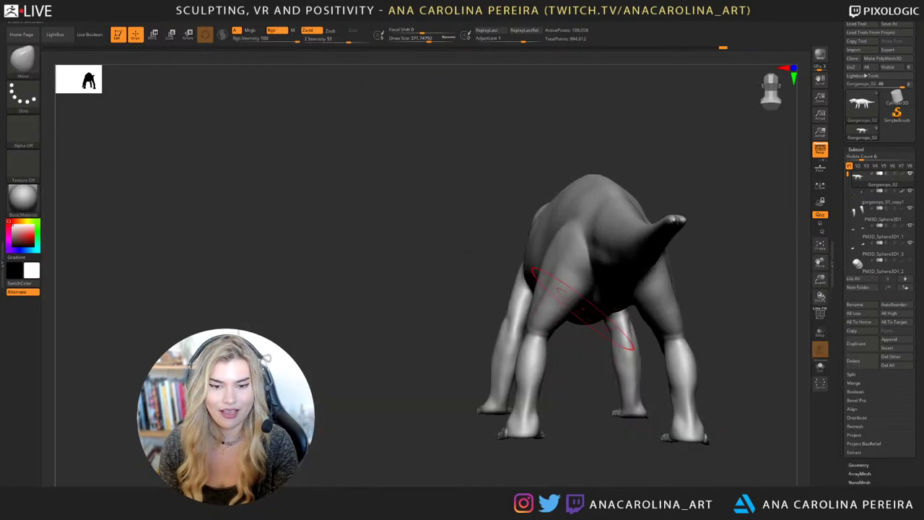
{"action": "key", "text": "space"}
{"action": "mouse_move", "coordinate": [582, 295]}
{"action": "left_mouse_down"}
{"action": "mouse_move", "coordinate": [578, 266]}
{"action": "mouse_move", "coordinate": [560, 283]}
{"action": "left_mouse_up"}
{"action": "key", "text": "space"}
{"action": "key", "text": "space"}
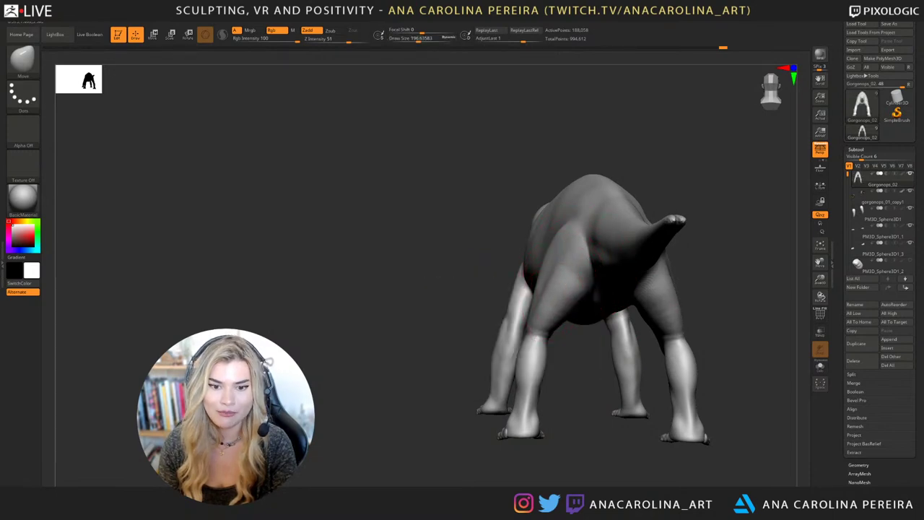
{"action": "mouse_move", "coordinate": [559, 379]}
{"action": "left_mouse_down"}
{"action": "mouse_move", "coordinate": [620, 379]}
{"action": "mouse_move", "coordinate": [648, 354]}
{"action": "left_mouse_up"}
{"action": "key", "text": "space"}
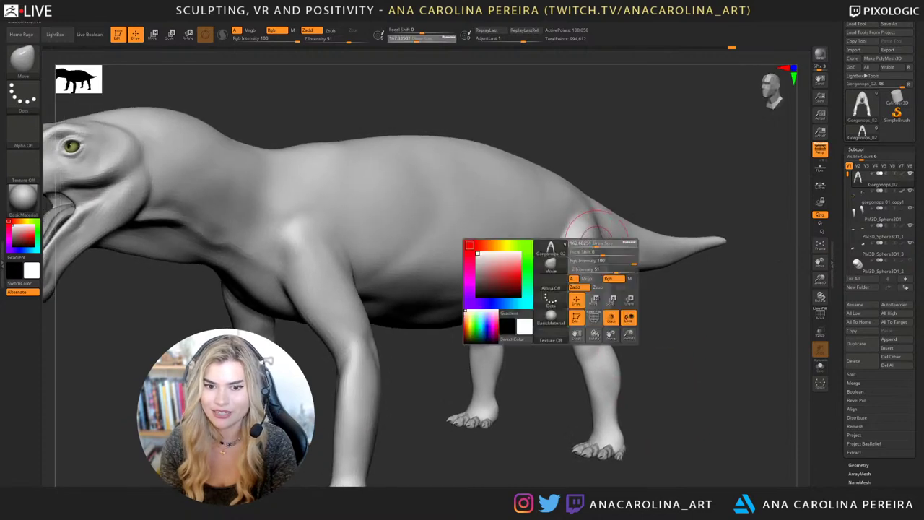
{"action": "left_click_drag", "start_coordinate": [579, 278], "coordinate": [570, 266]}
{"action": "key", "text": "f"}
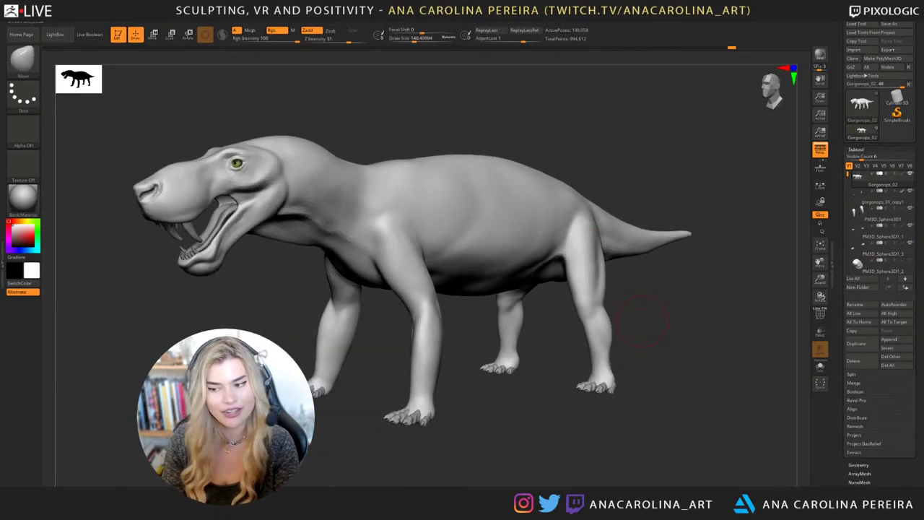
Adjust the backs and silhouette of the hind legs with the Move brush at a draw size of about 154.
{"action": "mouse_move", "coordinate": [690, 397]}
{"action": "left_mouse_down"}
{"action": "mouse_move", "coordinate": [712, 397]}
{"action": "mouse_move", "coordinate": [693, 412]}
{"action": "left_mouse_up"}
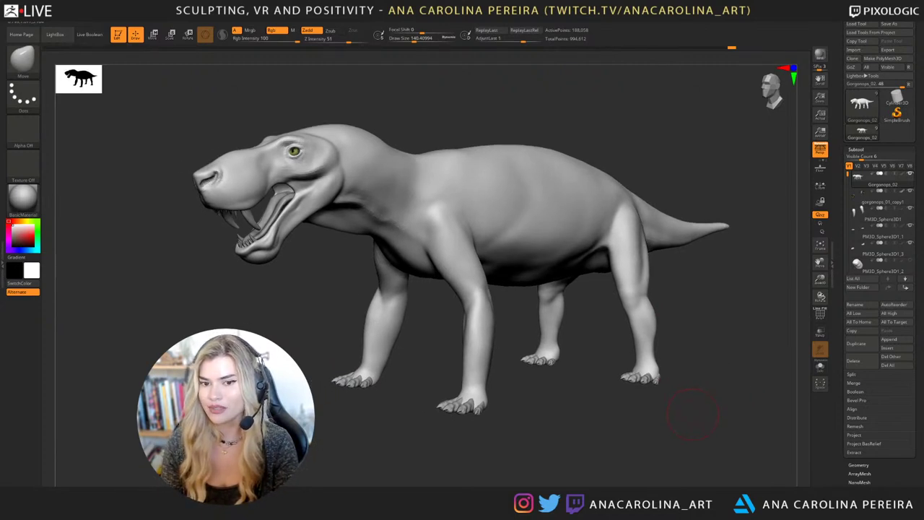
{"action": "left_click_drag", "start_coordinate": [693, 412], "coordinate": [383, 387]}
{"action": "mouse_move", "coordinate": [682, 385]}
{"action": "left_mouse_down"}
{"action": "mouse_move", "coordinate": [642, 351]}
{"action": "mouse_move", "coordinate": [625, 382]}
{"action": "mouse_move", "coordinate": [621, 426]}
{"action": "left_mouse_up"}
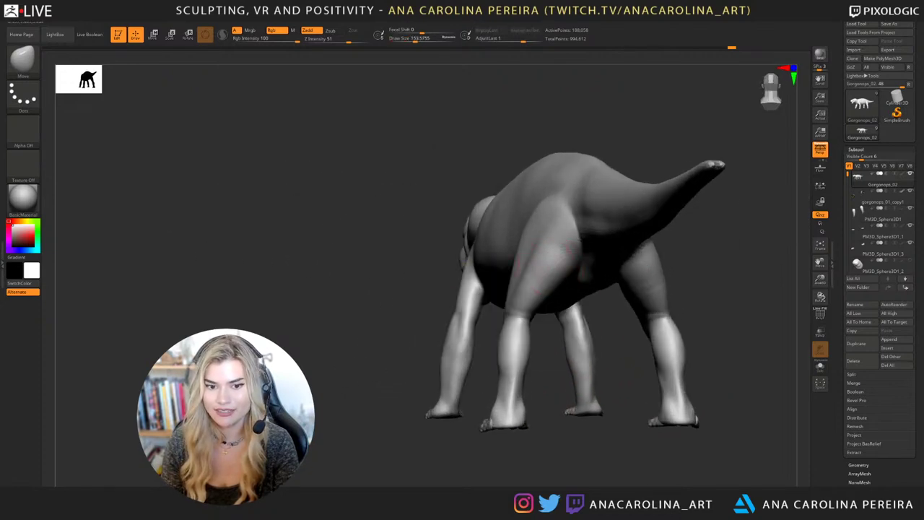
{"action": "left_click_drag", "start_coordinate": [545, 317], "coordinate": [498, 318]}
{"action": "left_click_drag", "start_coordinate": [433, 361], "coordinate": [553, 355]}
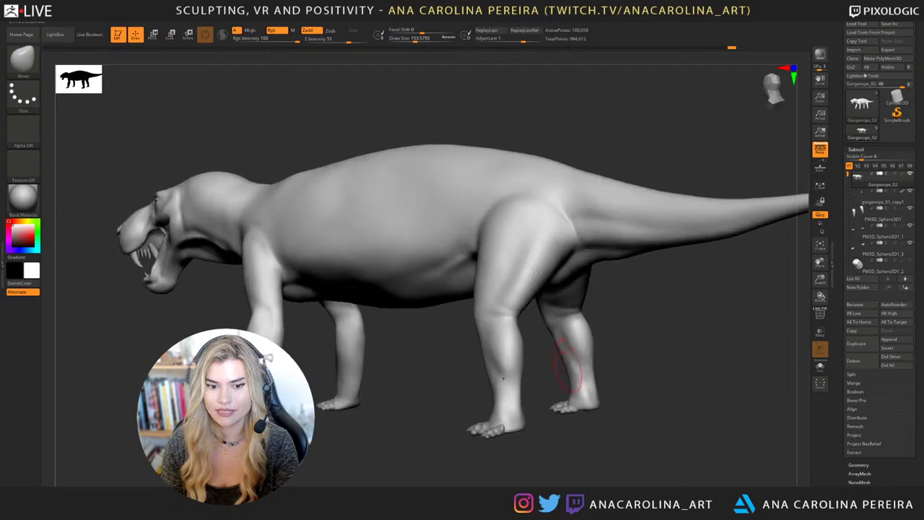
{"action": "left_click_drag", "start_coordinate": [607, 426], "coordinate": [600, 390], "text": "alt"}
{"action": "mouse_move", "coordinate": [577, 423]}
{"action": "left_mouse_down"}
{"action": "mouse_move", "coordinate": [664, 425]}
{"action": "mouse_move", "coordinate": [656, 441]}
{"action": "left_mouse_up"}
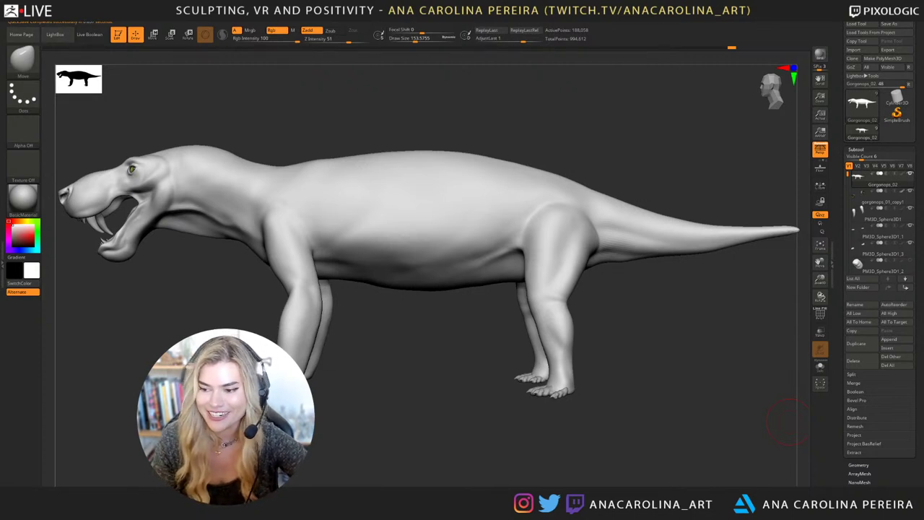
{"action": "mouse_move", "coordinate": [660, 383]}
{"action": "left_mouse_down"}
{"action": "mouse_move", "coordinate": [635, 396]}
{"action": "mouse_move", "coordinate": [672, 422]}
{"action": "mouse_move", "coordinate": [686, 454]}
{"action": "mouse_move", "coordinate": [672, 463]}
{"action": "mouse_move", "coordinate": [665, 429]}
{"action": "left_mouse_up"}
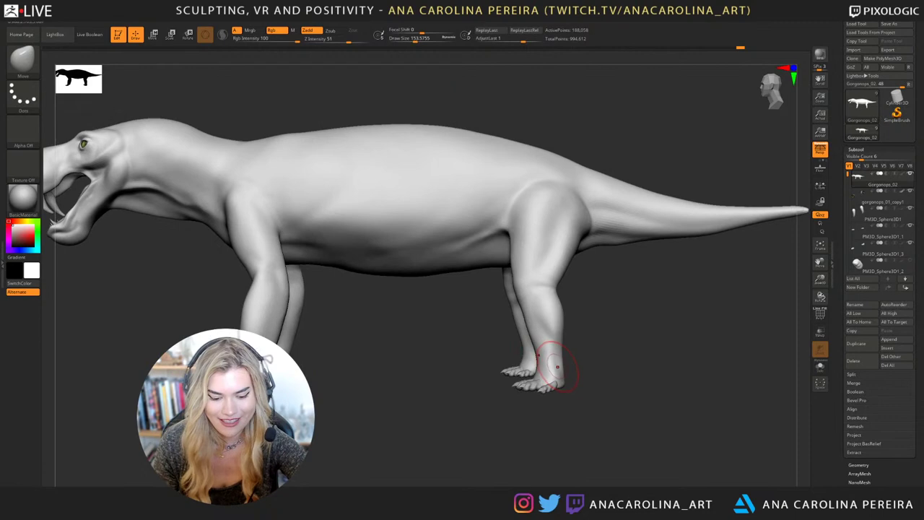
Lower the body by two subdivision levels and build up the hind ankles and lower legs with ClayBuildup.
{"action": "key", "text": "b"}
{"action": "key", "text": "c"}
{"action": "key", "text": "b"}
{"action": "key", "text": "shift+d"}
{"action": "key", "text": "shift+d"}
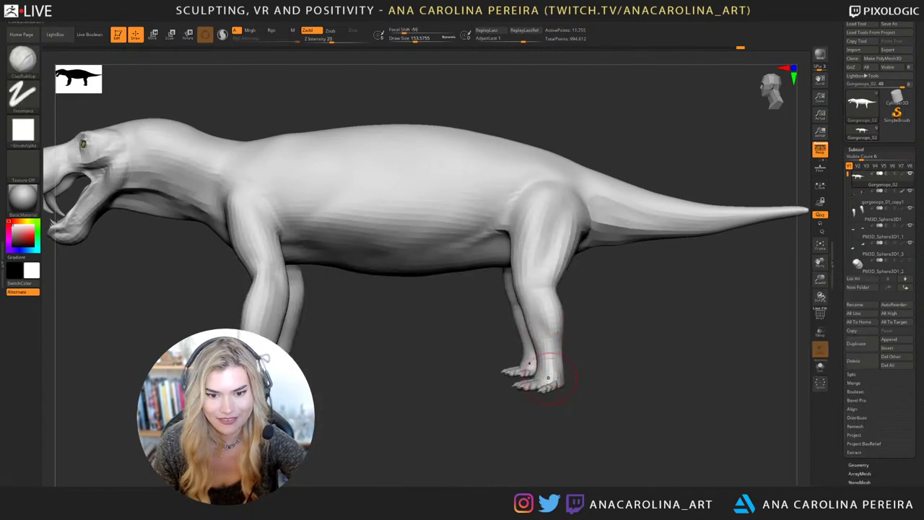
{"action": "left_click_drag", "start_coordinate": [499, 404], "coordinate": [577, 347]}
{"action": "left_click_drag", "start_coordinate": [621, 299], "coordinate": [508, 294]}
Raise the body by three subdivision levels and try a ClayBuildup stroke behind the hip.
{"action": "key", "text": "d"}
{"action": "key", "text": "d"}
{"action": "key", "text": "d"}
{"action": "mouse_move", "coordinate": [686, 347]}
{"action": "left_mouse_down"}
{"action": "mouse_move", "coordinate": [556, 444]}
{"action": "mouse_move", "coordinate": [583, 450]}
{"action": "left_mouse_up"}
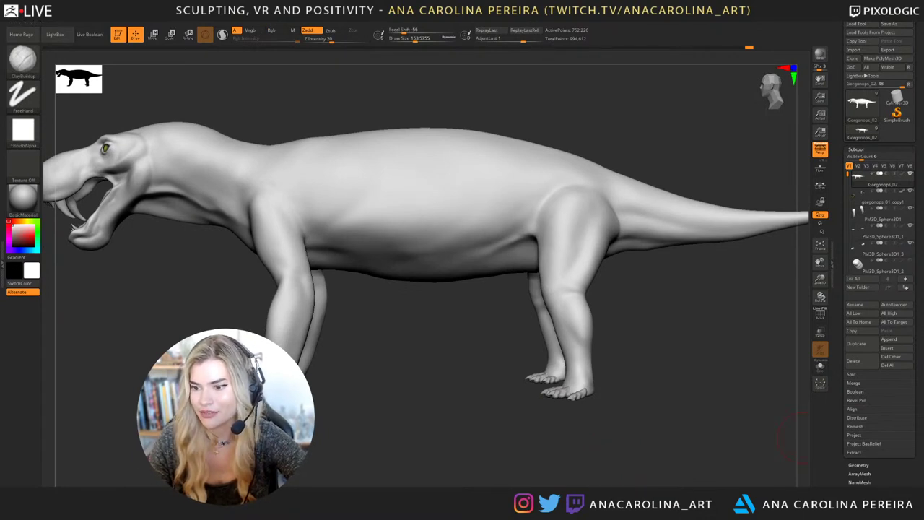
{"action": "mouse_move", "coordinate": [788, 437]}
{"action": "left_mouse_down"}
{"action": "mouse_move", "coordinate": [729, 462]}
{"action": "mouse_move", "coordinate": [639, 233]}
{"action": "mouse_move", "coordinate": [650, 218]}
{"action": "mouse_move", "coordinate": [644, 286]}
{"action": "left_mouse_up"}
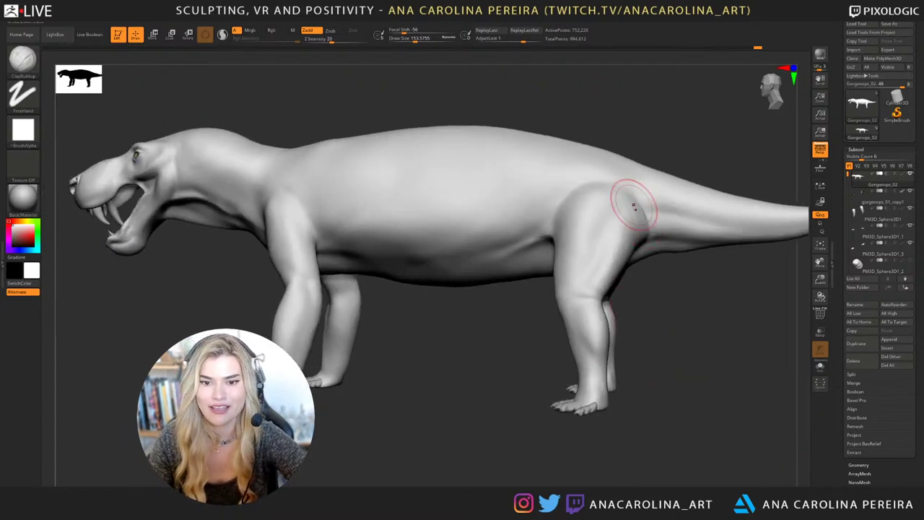
{"action": "key", "text": "ctrl"}
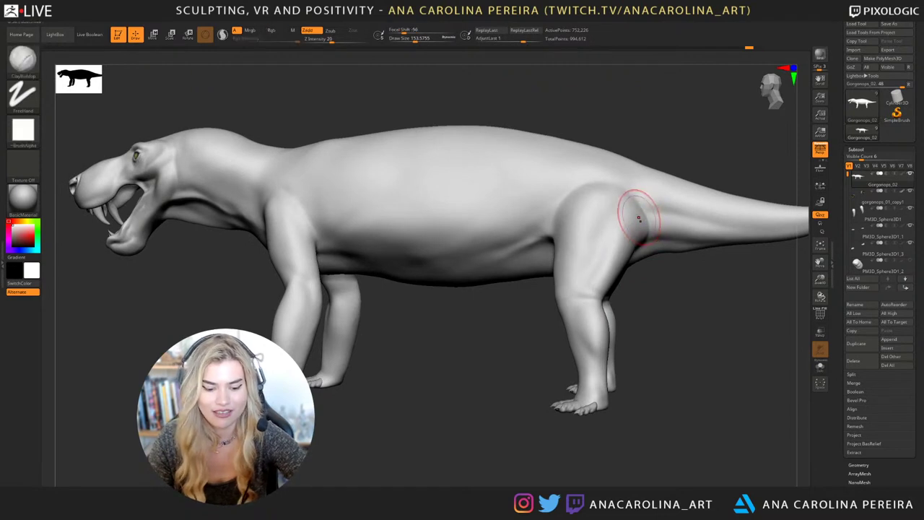
Build up the tail base behind the hips with ClayBuildup two subdivision levels lower, then smooth it one level higher.
{"action": "key", "text": "shift+d"}
{"action": "key", "text": "shift+d"}
{"action": "key", "text": "b"}
{"action": "key", "text": "c"}
{"action": "key", "text": "b"}
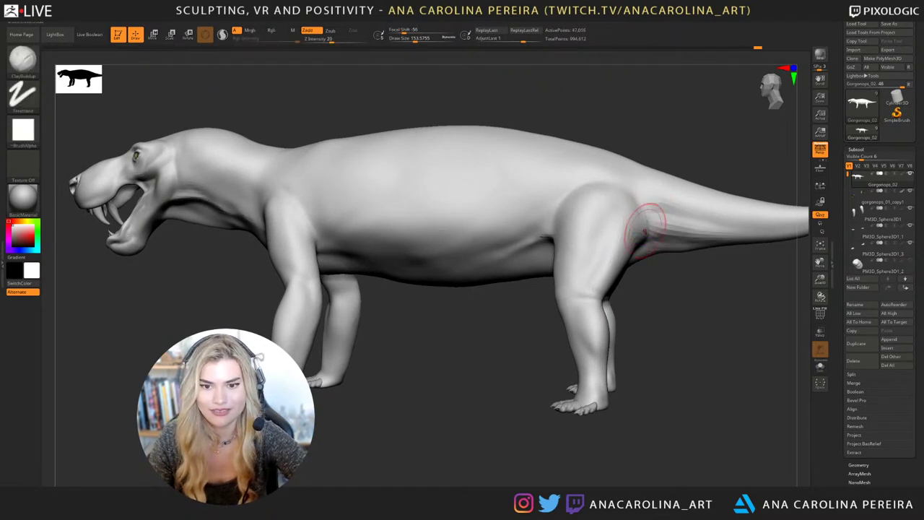
{"action": "left_click_drag", "start_coordinate": [646, 220], "coordinate": [663, 242]}
{"action": "right_click_drag", "start_coordinate": [663, 249], "coordinate": [639, 198]}
{"action": "key", "text": "d"}
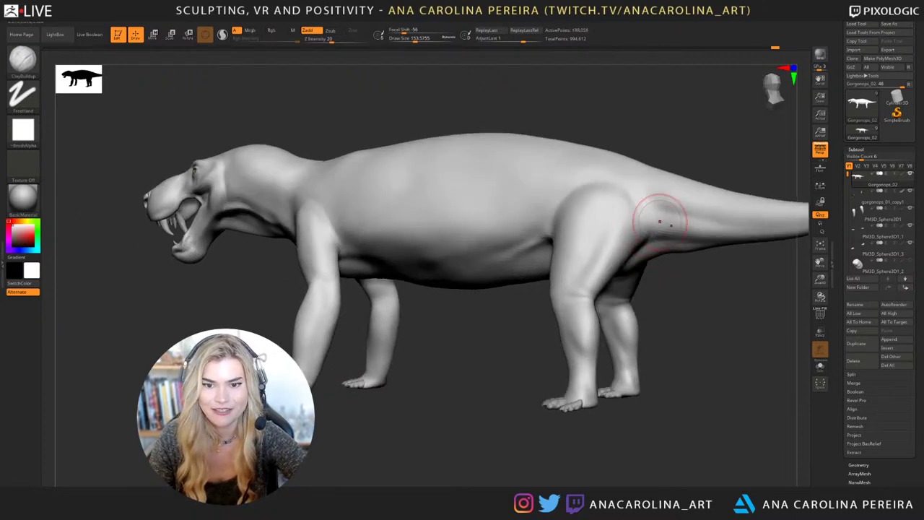
{"action": "mouse_move", "coordinate": [660, 222]}
{"action": "right_mouse_down"}
{"action": "mouse_move", "coordinate": [686, 220]}
{"action": "mouse_move", "coordinate": [659, 216]}
{"action": "right_mouse_up"}
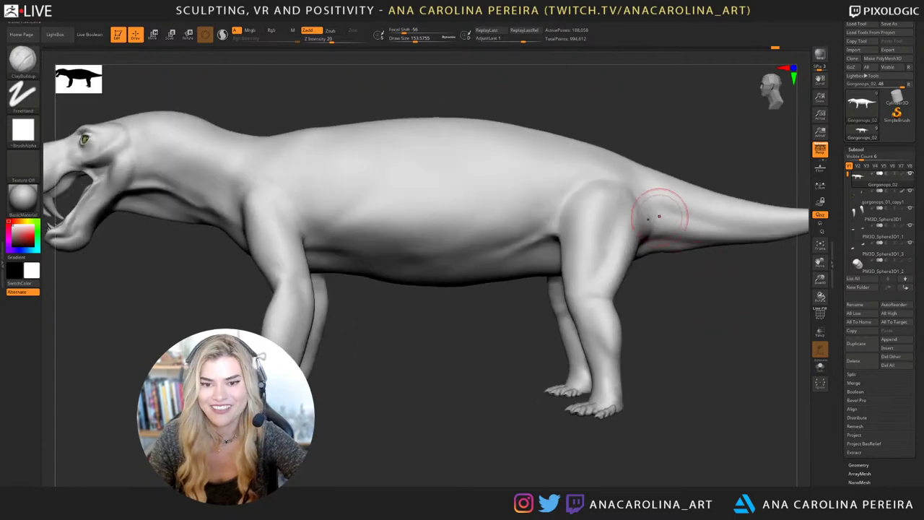
{"action": "left_click_drag", "start_coordinate": [660, 216], "coordinate": [653, 223], "text": "shift"}
Refine the hips and the flanks in front of the hind thighs with ClayBuildup strokes.
{"action": "right_click_drag", "start_coordinate": [681, 279], "coordinate": [694, 307], "text": "ctrl"}
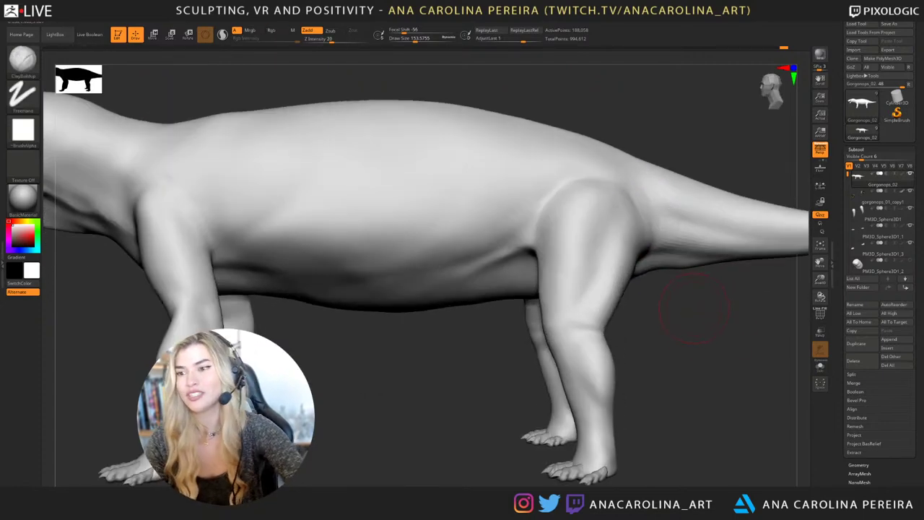
{"action": "key", "text": "f"}
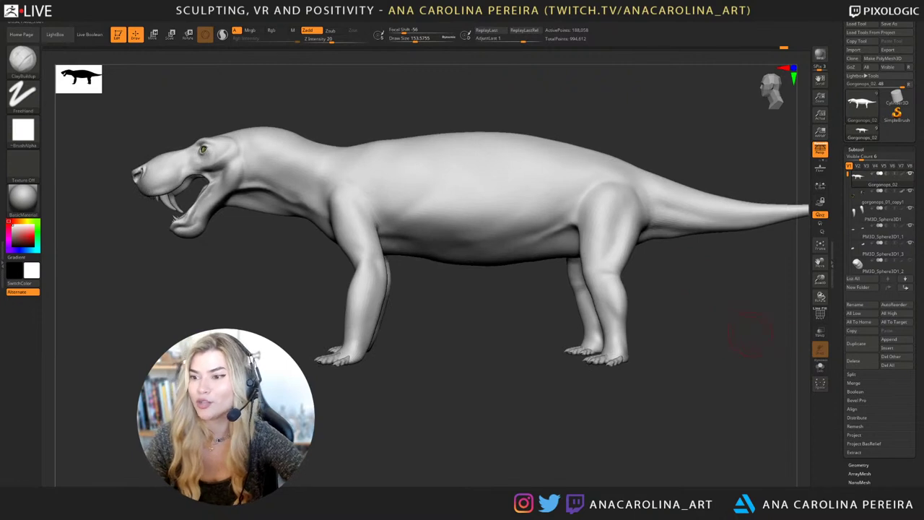
{"action": "left_click_drag", "start_coordinate": [751, 333], "coordinate": [710, 330]}
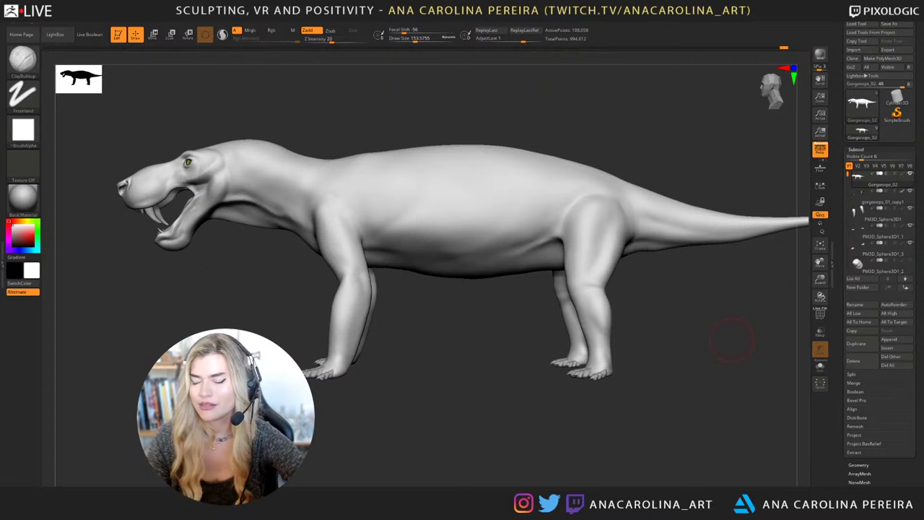
{"action": "mouse_move", "coordinate": [732, 338]}
{"action": "left_mouse_down"}
{"action": "mouse_move", "coordinate": [715, 346]}
{"action": "mouse_move", "coordinate": [678, 336]}
{"action": "left_mouse_up"}
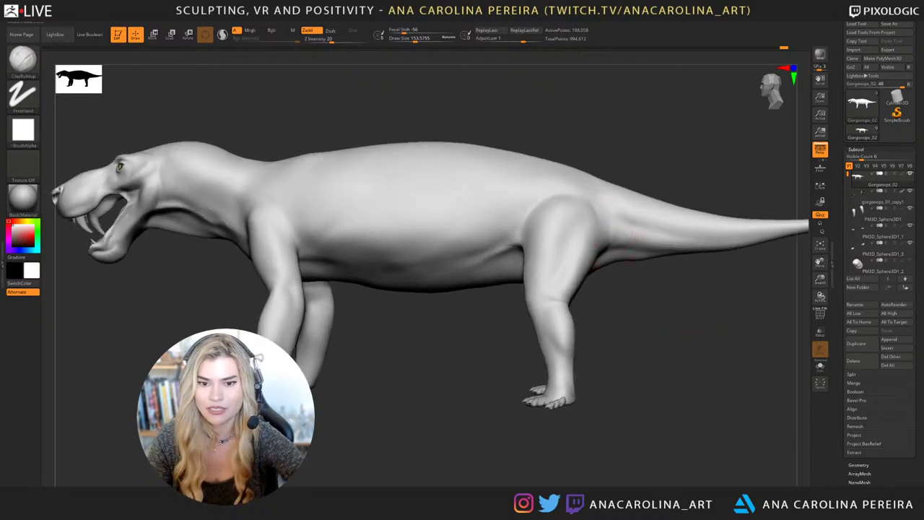
{"action": "left_click_drag", "start_coordinate": [588, 262], "coordinate": [630, 312]}
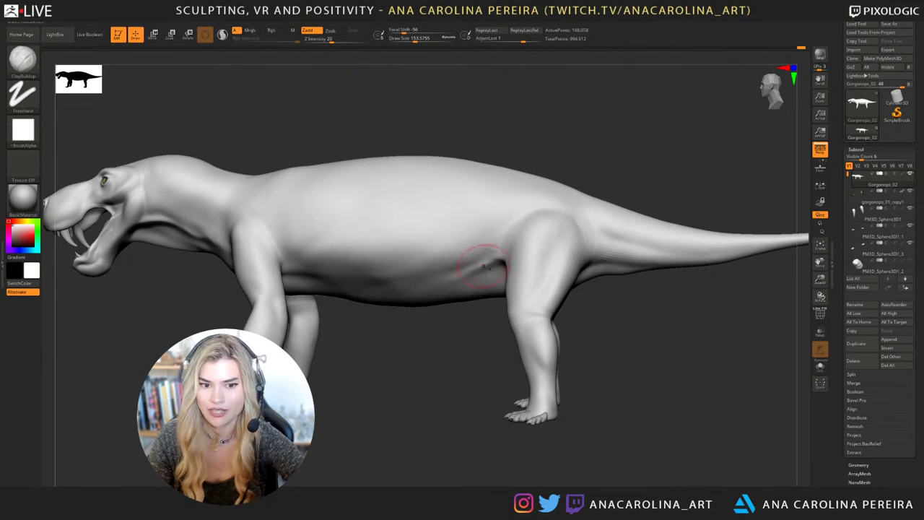
{"action": "left_click_drag", "start_coordinate": [578, 167], "coordinate": [611, 171]}
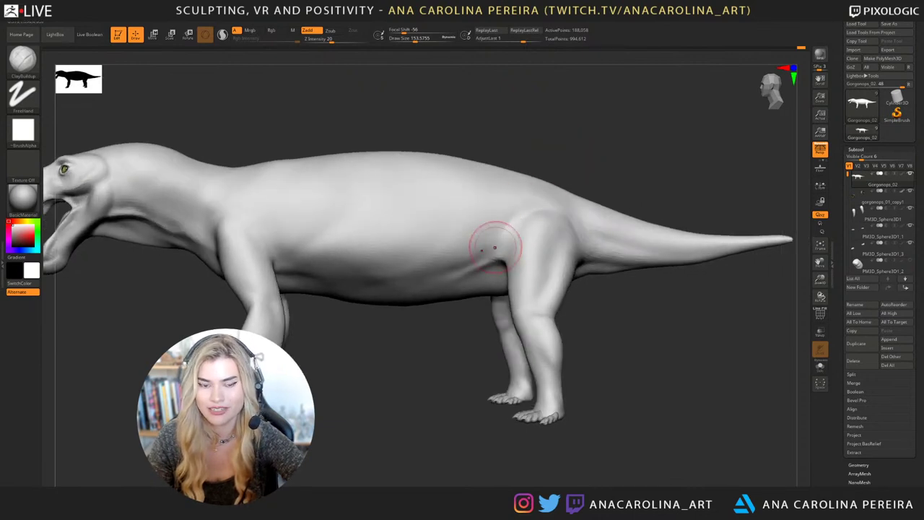
{"action": "mouse_move", "coordinate": [485, 243]}
{"action": "right_mouse_down"}
{"action": "mouse_move", "coordinate": [585, 163]}
{"action": "mouse_move", "coordinate": [578, 150]}
{"action": "right_mouse_up"}
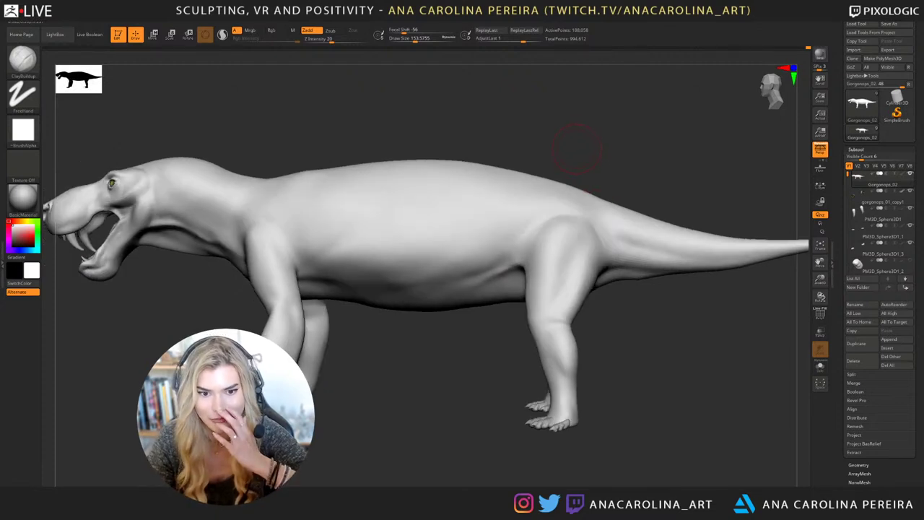
Build up the belly fold in front of the hind thighs with ClayBuildup at a brush size of about 167, then smooth it.
{"action": "right_click_drag", "start_coordinate": [632, 322], "coordinate": [639, 348]}
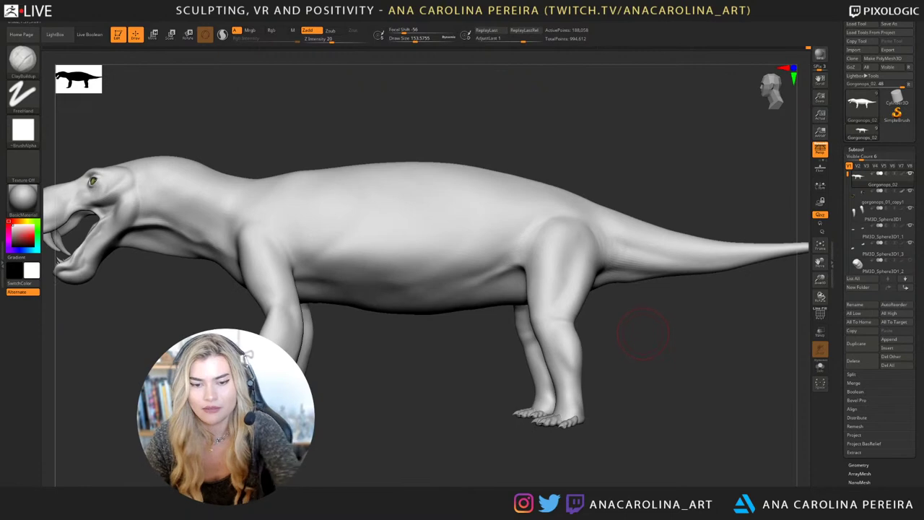
{"action": "mouse_move", "coordinate": [650, 311]}
{"action": "right_mouse_down"}
{"action": "mouse_move", "coordinate": [637, 277]}
{"action": "mouse_move", "coordinate": [523, 288]}
{"action": "right_mouse_up"}
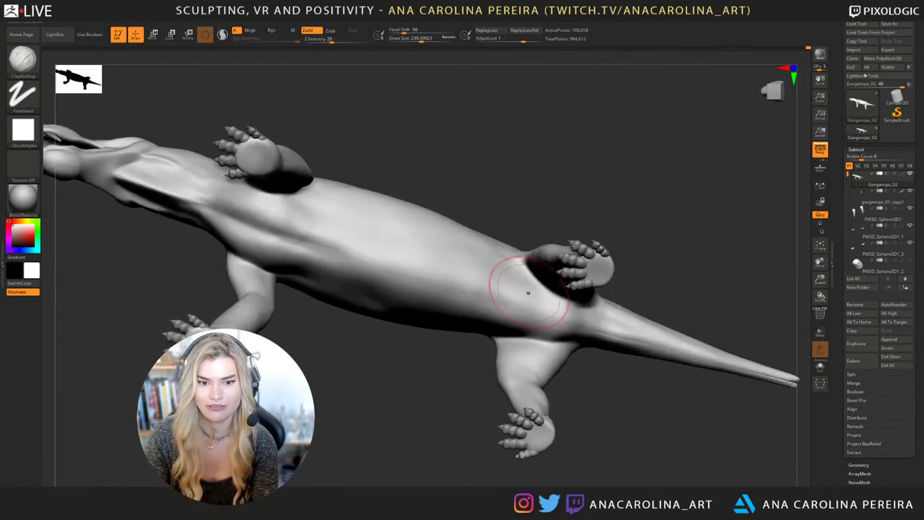
{"action": "key", "text": "s"}
{"action": "left_click_drag", "start_coordinate": [524, 280], "coordinate": [508, 280]}
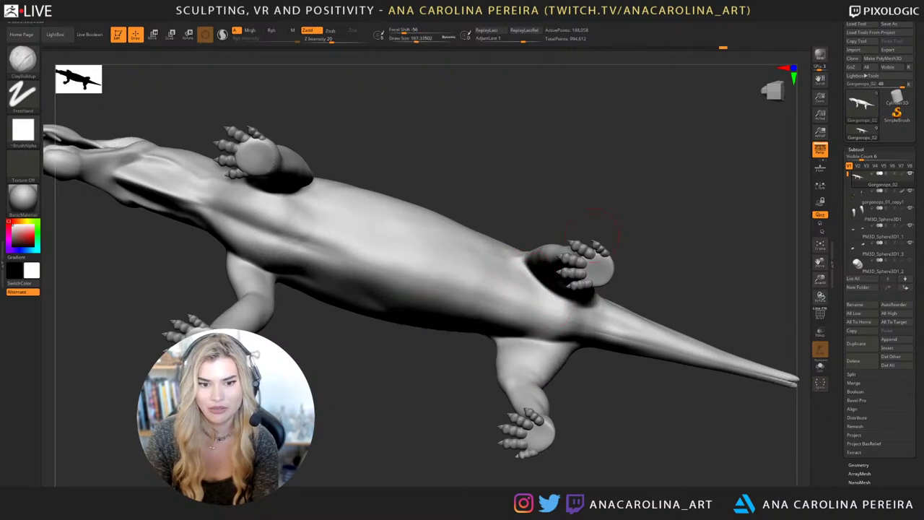
{"action": "right_click_drag", "start_coordinate": [595, 224], "coordinate": [547, 289], "text": "shift"}
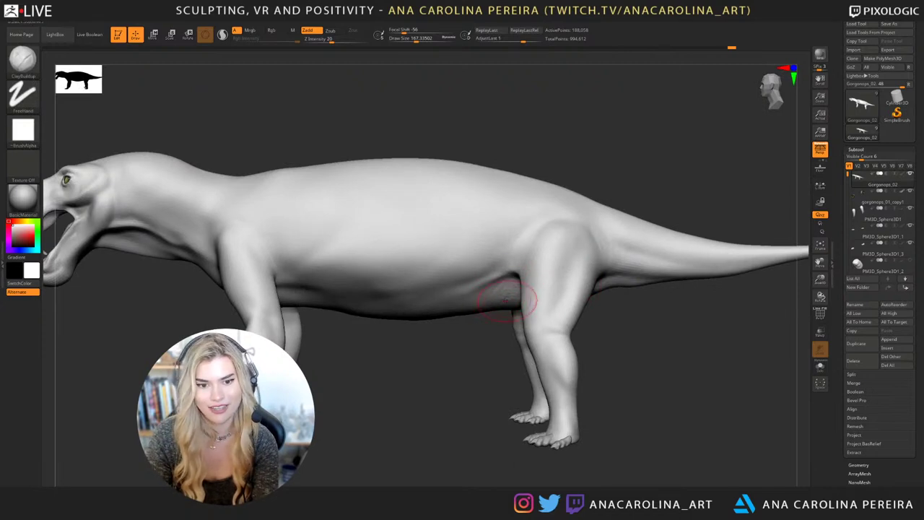
{"action": "key", "text": "shift"}
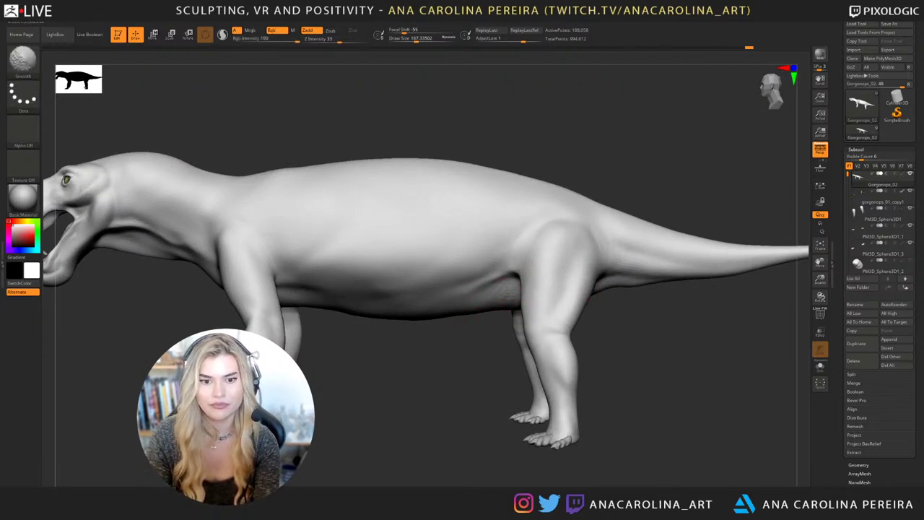
{"action": "mouse_move", "coordinate": [497, 293]}
{"action": "right_mouse_down", "text": "alt"}
{"action": "mouse_move", "coordinate": [558, 307]}
{"action": "mouse_move", "coordinate": [525, 346]}
{"action": "mouse_move", "coordinate": [516, 328]}
{"action": "mouse_move", "coordinate": [519, 359]}
{"action": "right_mouse_up", "text": "alt"}
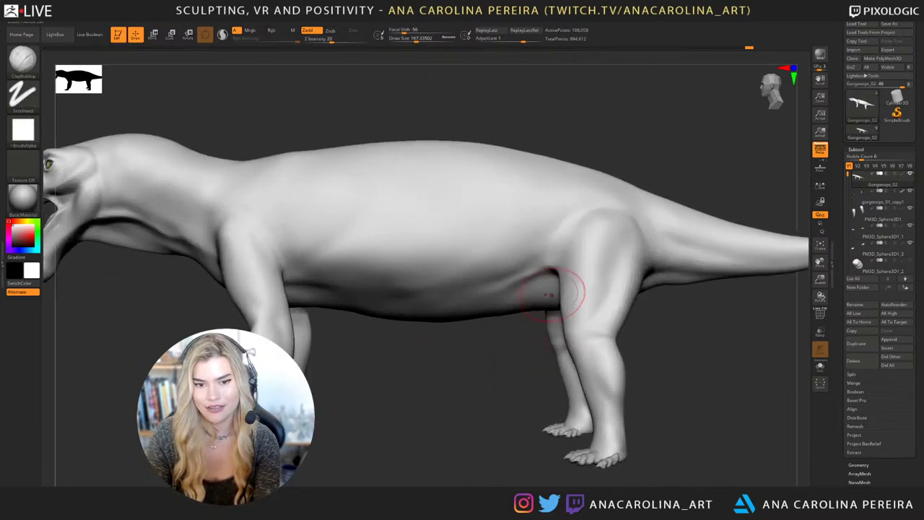
Raise the body by one subdivision level and smooth the underside of the tail base behind the hind legs.
{"action": "mouse_move", "coordinate": [684, 332]}
{"action": "right_mouse_down"}
{"action": "mouse_move", "coordinate": [613, 264]}
{"action": "mouse_move", "coordinate": [654, 281]}
{"action": "right_mouse_up"}
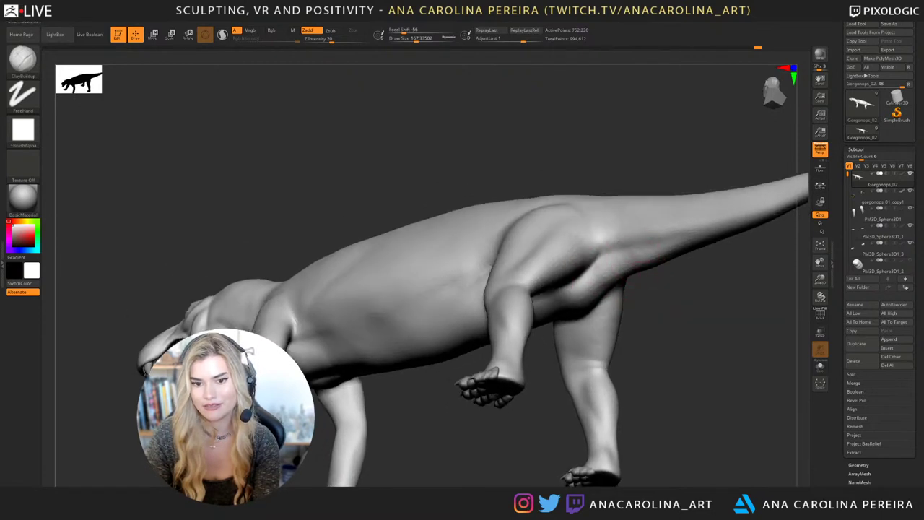
{"action": "key", "text": "shift"}
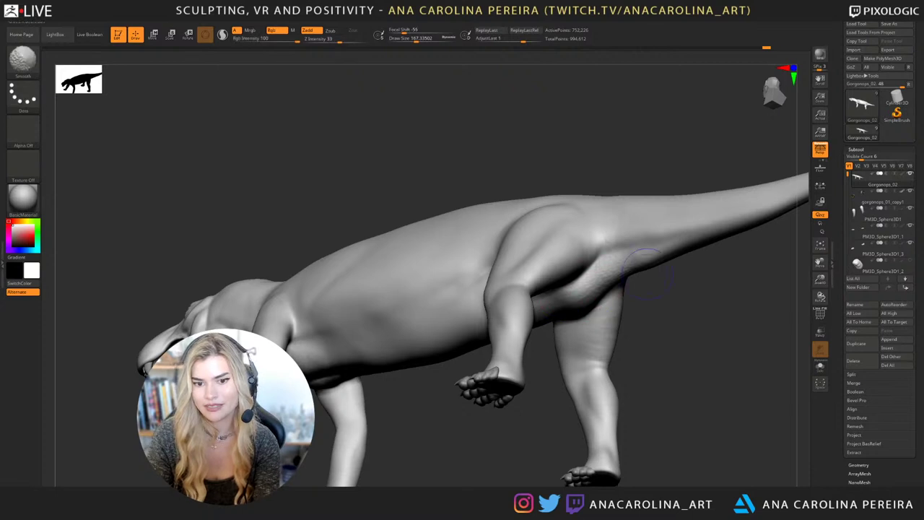
{"action": "mouse_move", "coordinate": [647, 263]}
{"action": "left_mouse_down", "text": "shift"}
{"action": "mouse_move", "coordinate": [655, 268]}
{"action": "mouse_move", "coordinate": [639, 282]}
{"action": "mouse_move", "coordinate": [654, 286]}
{"action": "mouse_move", "coordinate": [677, 354]}
{"action": "mouse_move", "coordinate": [729, 360]}
{"action": "left_mouse_up", "text": "shift"}
{"action": "key", "text": "shift"}
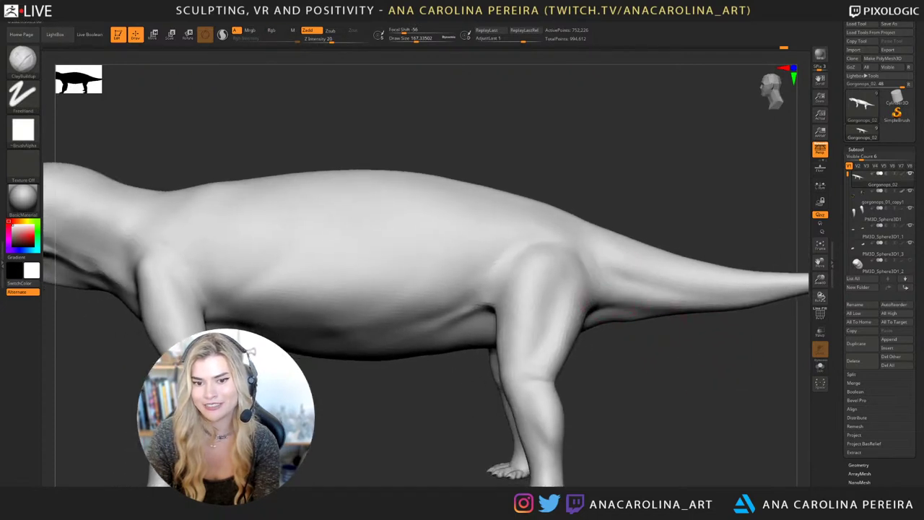
Examine the creature's side profile, belly line and hind thighs, and reduce the brush size to about 124.
{"action": "key", "text": "f"}
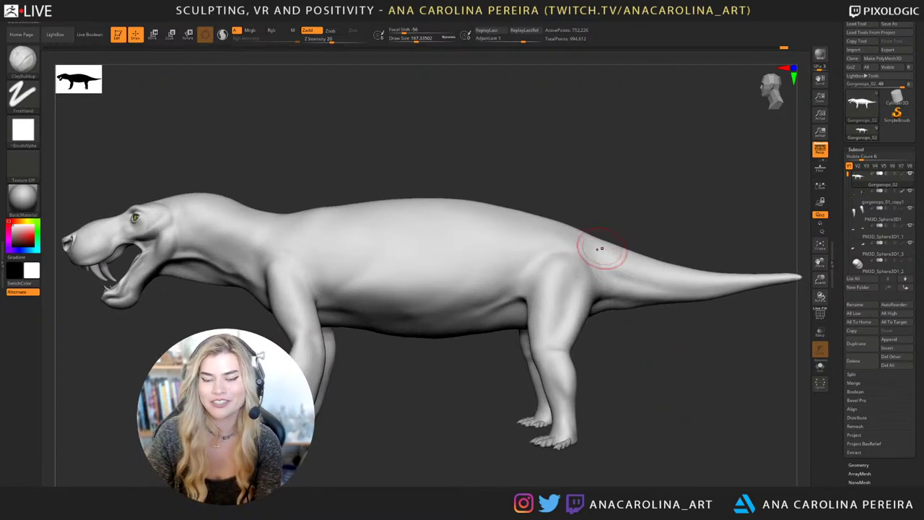
{"action": "mouse_move", "coordinate": [599, 247]}
{"action": "left_mouse_down"}
{"action": "mouse_move", "coordinate": [632, 249]}
{"action": "mouse_move", "coordinate": [610, 231]}
{"action": "left_mouse_up"}
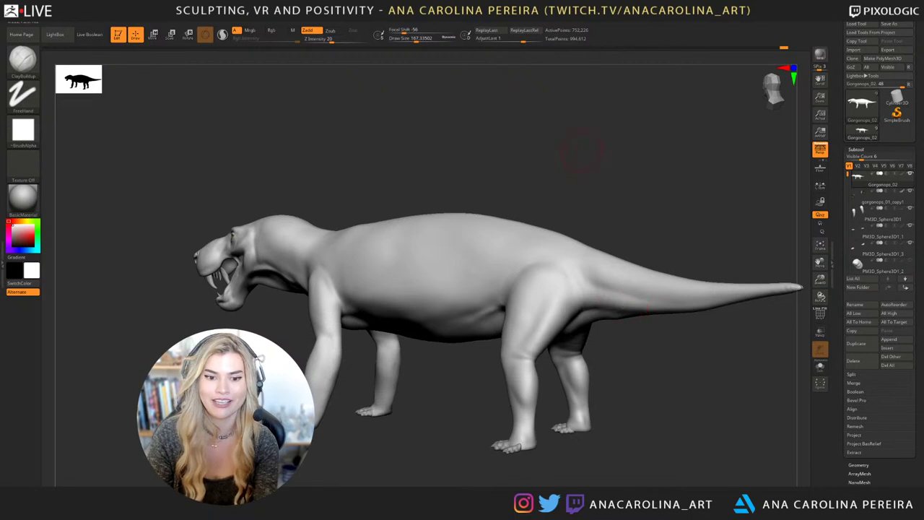
{"action": "right_click_drag", "start_coordinate": [582, 152], "coordinate": [654, 155]}
{"action": "right_click_drag", "start_coordinate": [487, 283], "coordinate": [590, 333], "text": "alt"}
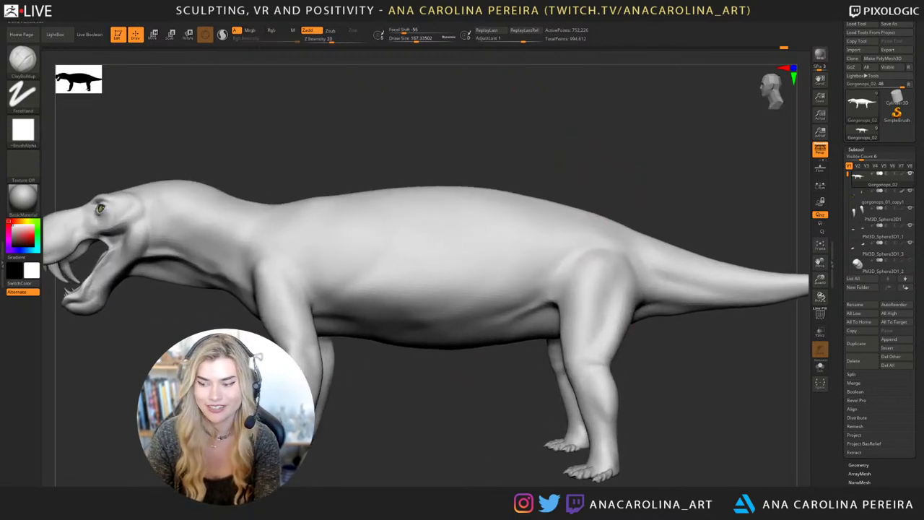
{"action": "key", "text": "space"}
{"action": "left_click_drag", "start_coordinate": [606, 308], "coordinate": [600, 308]}
{"action": "right_click_drag", "start_coordinate": [660, 359], "coordinate": [680, 346], "text": "alt"}
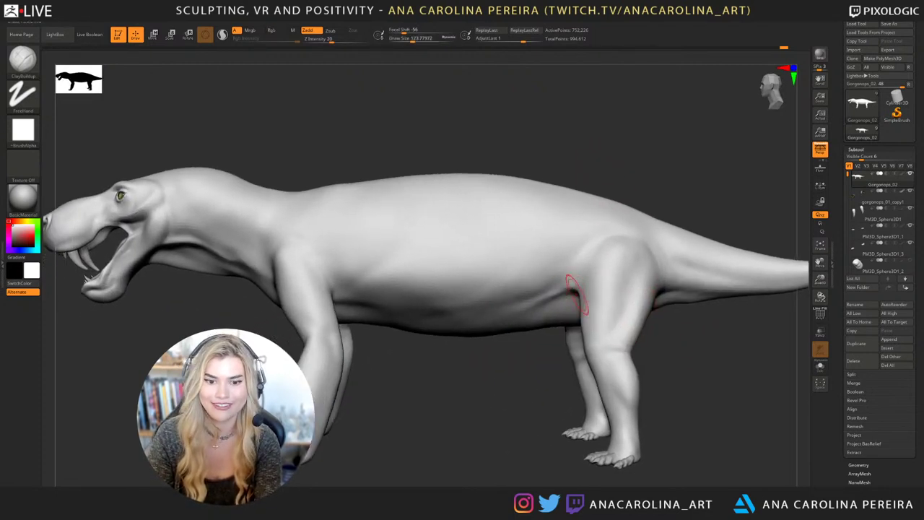
{"action": "right_click_drag", "start_coordinate": [527, 373], "coordinate": [545, 370], "text": "ctrl"}
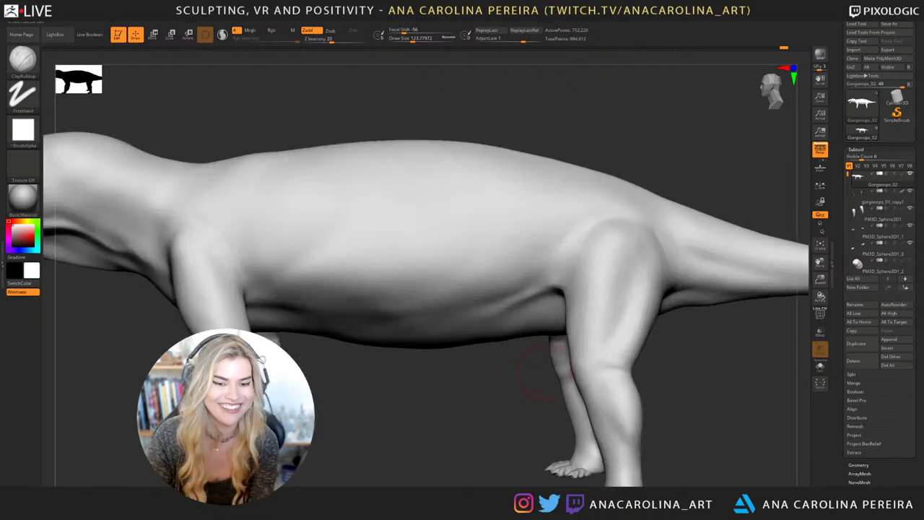
{"action": "left_click_drag", "start_coordinate": [498, 335], "coordinate": [535, 323]}
{"action": "right_click_drag", "start_coordinate": [513, 385], "coordinate": [543, 356], "text": "ctrl"}
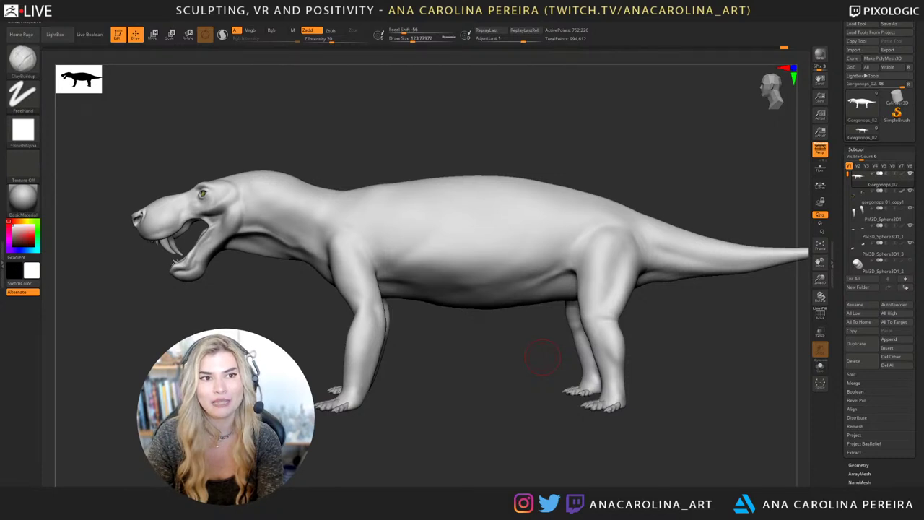
{"action": "right_click_drag", "start_coordinate": [517, 351], "coordinate": [523, 361], "text": "ctrl"}
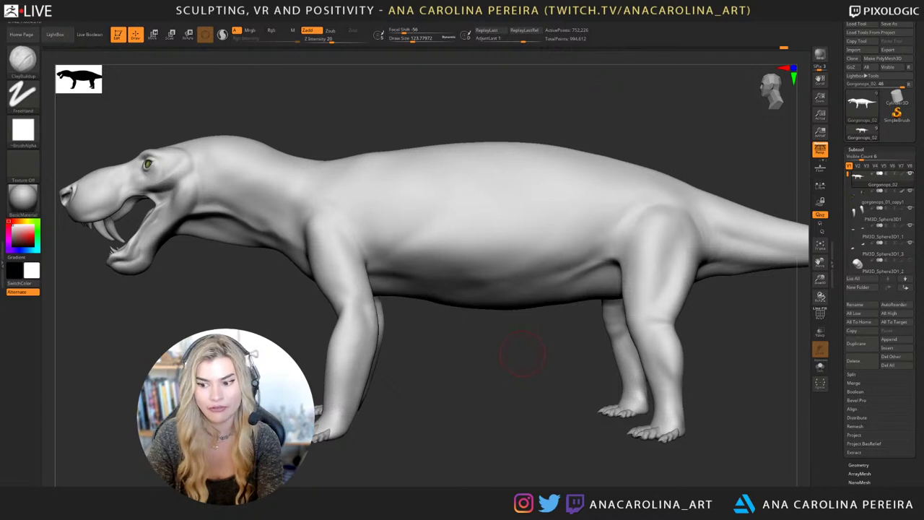
{"action": "right_click_drag", "start_coordinate": [525, 361], "coordinate": [584, 349], "text": "alt"}
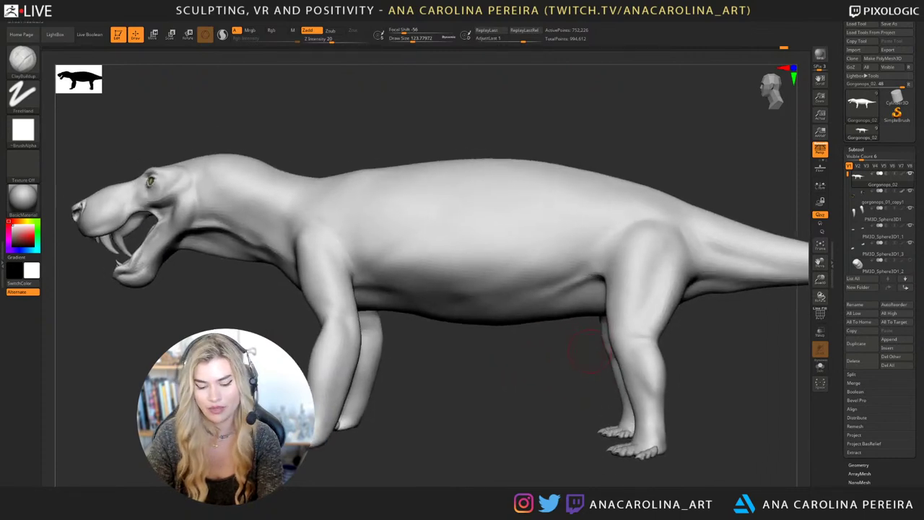
Carve the crease along the front edge of the hind thigh with the DamStandard brush.
{"action": "key", "text": "b"}
{"action": "key", "text": "d"}
{"action": "key", "text": "s"}
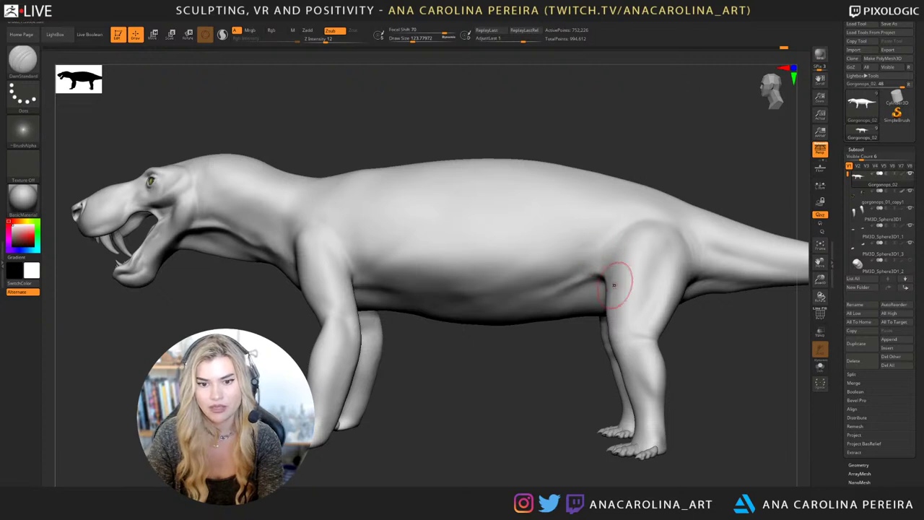
{"action": "right_click_drag", "start_coordinate": [618, 299], "coordinate": [597, 365]}
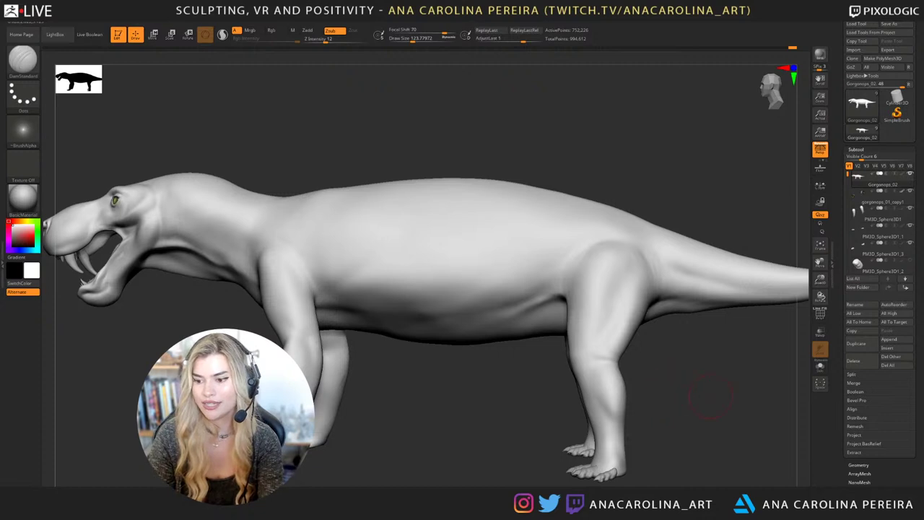
Set the brush size to about 167 and refine the transition between the hind thigh and the tail base, smoothing it.
{"action": "mouse_move", "coordinate": [711, 397]}
{"action": "right_mouse_down"}
{"action": "mouse_move", "coordinate": [671, 372]}
{"action": "mouse_move", "coordinate": [683, 372]}
{"action": "mouse_move", "coordinate": [671, 339]}
{"action": "mouse_move", "coordinate": [685, 301]}
{"action": "right_mouse_up"}
{"action": "right_click", "coordinate": [685, 301]}
{"action": "left_click_drag", "start_coordinate": [684, 301], "coordinate": [693, 301]}
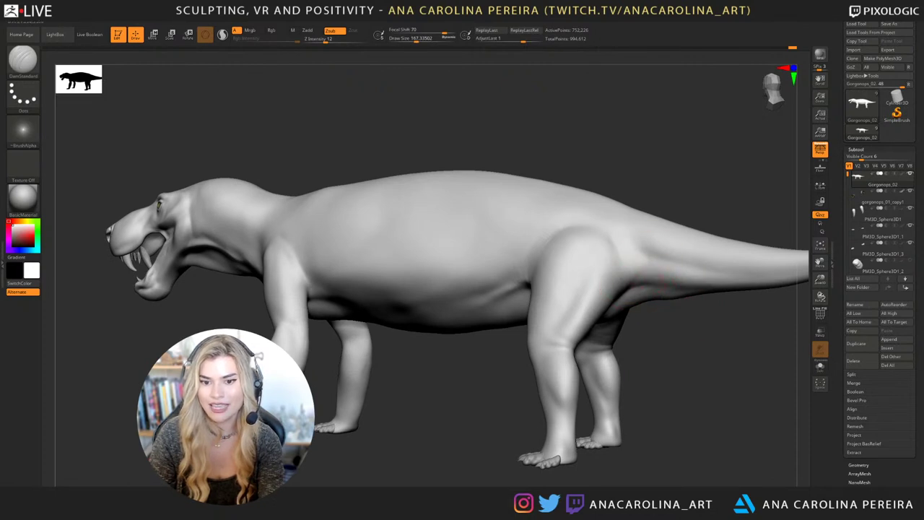
{"action": "mouse_move", "coordinate": [627, 284]}
{"action": "right_mouse_down"}
{"action": "mouse_move", "coordinate": [660, 282]}
{"action": "mouse_move", "coordinate": [632, 277]}
{"action": "right_mouse_up"}
{"action": "left_click_drag", "start_coordinate": [633, 270], "coordinate": [662, 279], "text": "shift"}
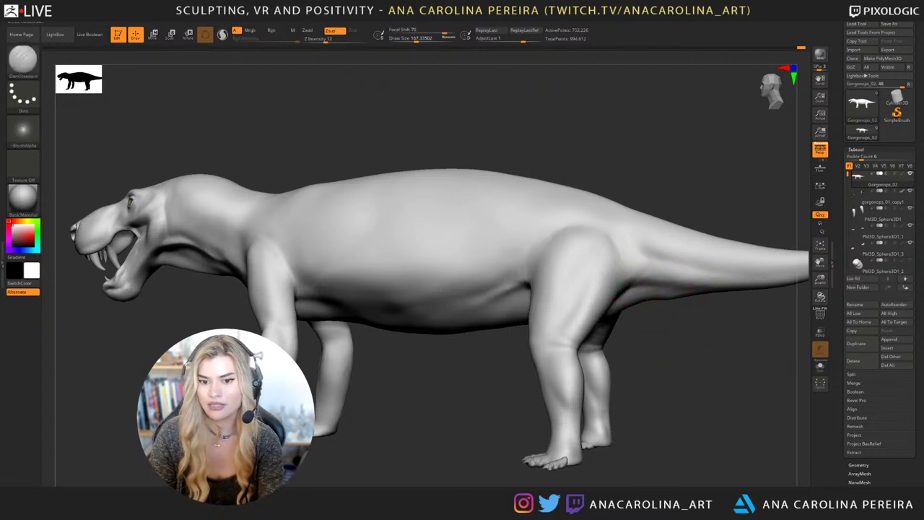
Enlarge the brush to about 593 and rework the backs of the hind thighs and the tail base with broad strokes.
{"action": "right_click_drag", "start_coordinate": [696, 318], "coordinate": [695, 335], "text": "alt"}
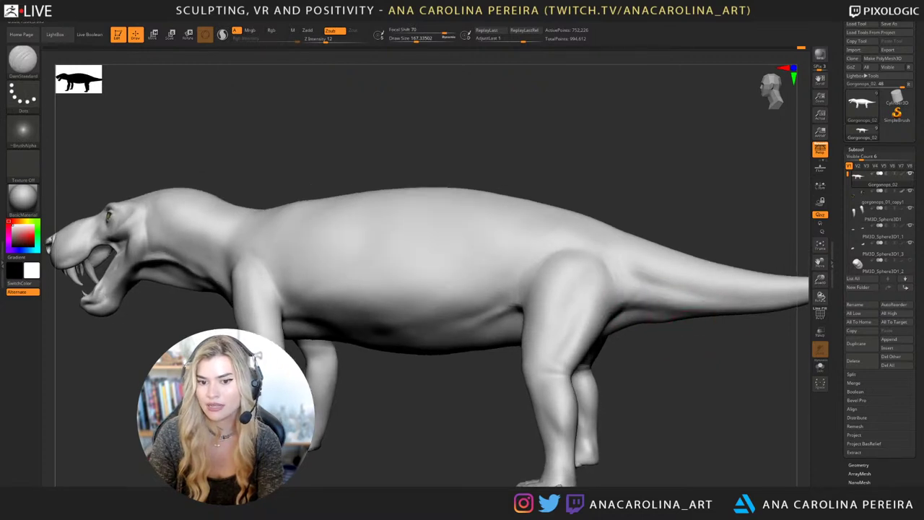
{"action": "mouse_move", "coordinate": [662, 361]}
{"action": "right_mouse_down", "text": "alt"}
{"action": "mouse_move", "coordinate": [711, 361]}
{"action": "mouse_move", "coordinate": [679, 350]}
{"action": "right_mouse_up", "text": "alt"}
{"action": "key", "text": "space"}
{"action": "left_click_drag", "start_coordinate": [682, 340], "coordinate": [693, 341]}
{"action": "key", "text": "space"}
{"action": "mouse_move", "coordinate": [693, 341]}
{"action": "right_mouse_down"}
{"action": "mouse_move", "coordinate": [650, 343]}
{"action": "mouse_move", "coordinate": [668, 347]}
{"action": "mouse_move", "coordinate": [625, 372]}
{"action": "right_mouse_up"}
{"action": "key", "text": "space"}
{"action": "left_click_drag", "start_coordinate": [679, 324], "coordinate": [693, 325]}
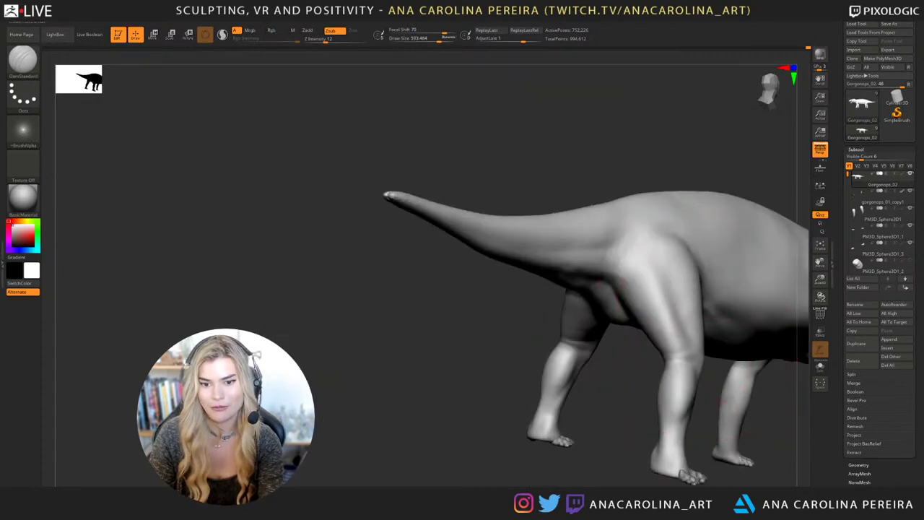
{"action": "right_click_drag", "start_coordinate": [694, 324], "coordinate": [664, 306]}
{"action": "right_click_drag", "start_coordinate": [665, 381], "coordinate": [751, 375]}
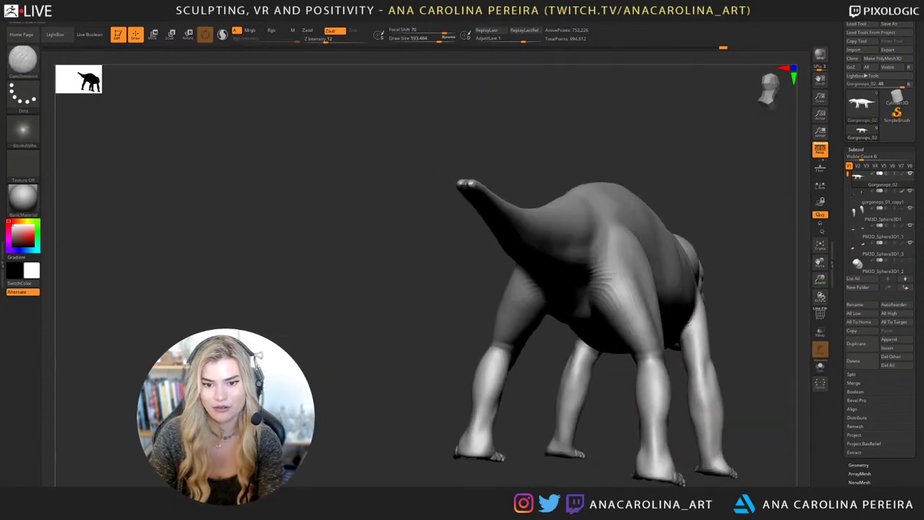
{"action": "mouse_move", "coordinate": [578, 289]}
{"action": "right_mouse_down"}
{"action": "mouse_move", "coordinate": [672, 338]}
{"action": "mouse_move", "coordinate": [701, 330]}
{"action": "mouse_move", "coordinate": [712, 350]}
{"action": "mouse_move", "coordinate": [736, 347]}
{"action": "mouse_move", "coordinate": [675, 343]}
{"action": "right_mouse_up"}
{"action": "right_click_drag", "start_coordinate": [675, 343], "coordinate": [650, 289], "text": "ctrl"}
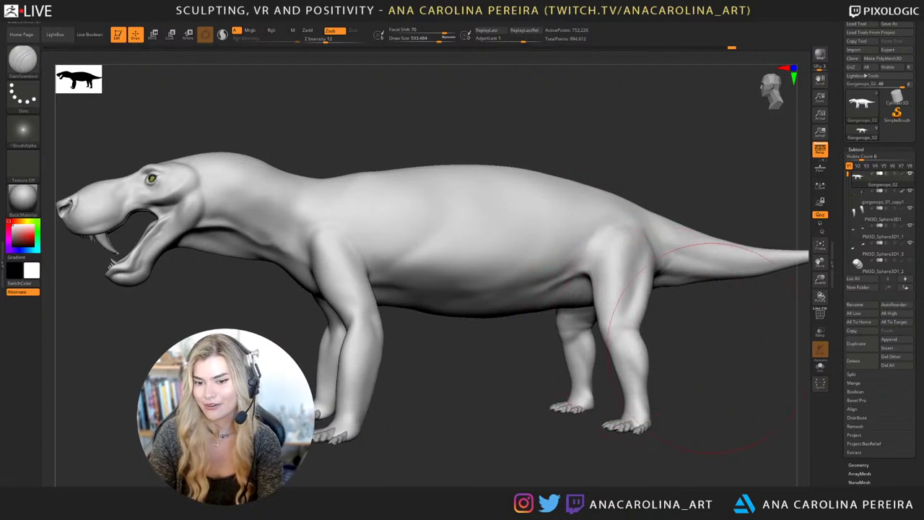
Examine the hind legs and tail base from behind and from the side, reducing the brush size to about 379.
{"action": "mouse_move", "coordinate": [664, 345]}
{"action": "right_mouse_down"}
{"action": "mouse_move", "coordinate": [654, 343]}
{"action": "mouse_move", "coordinate": [690, 339]}
{"action": "mouse_move", "coordinate": [715, 362]}
{"action": "mouse_move", "coordinate": [675, 350]}
{"action": "right_mouse_up"}
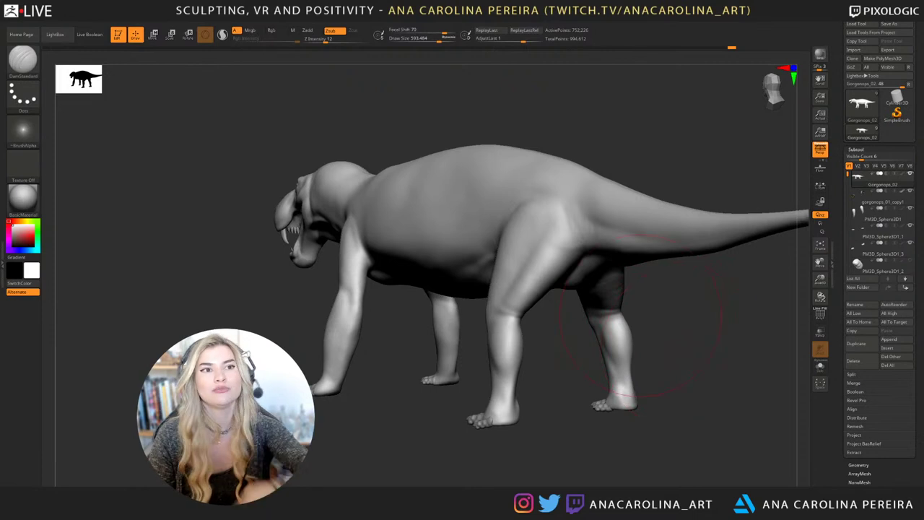
{"action": "mouse_move", "coordinate": [653, 325]}
{"action": "left_mouse_down"}
{"action": "mouse_move", "coordinate": [686, 310]}
{"action": "mouse_move", "coordinate": [743, 337]}
{"action": "left_mouse_up"}
{"action": "key", "text": "space"}
{"action": "left_click_drag", "start_coordinate": [622, 311], "coordinate": [615, 311]}
{"action": "left_click_drag", "start_coordinate": [681, 327], "coordinate": [692, 329]}
{"action": "key", "text": "space"}
{"action": "left_click_drag", "start_coordinate": [593, 293], "coordinate": [587, 293]}
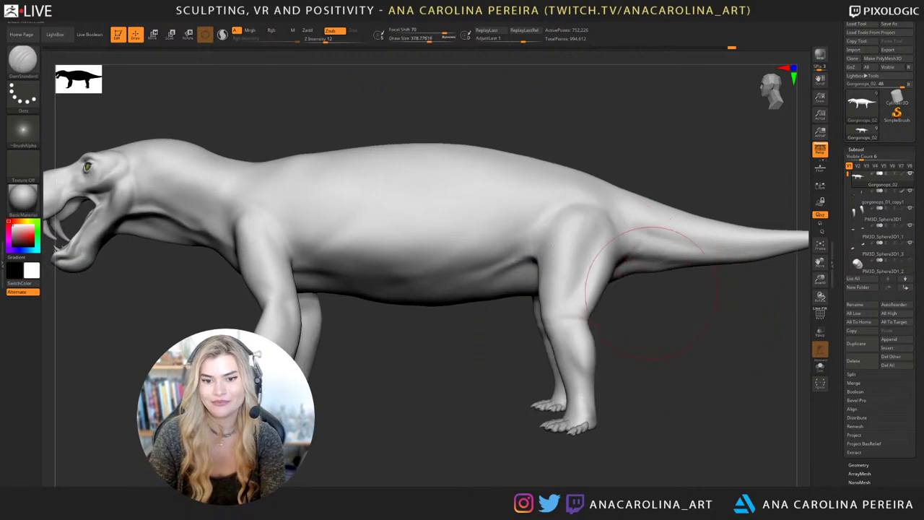
{"action": "left_click_drag", "start_coordinate": [650, 293], "coordinate": [613, 238]}
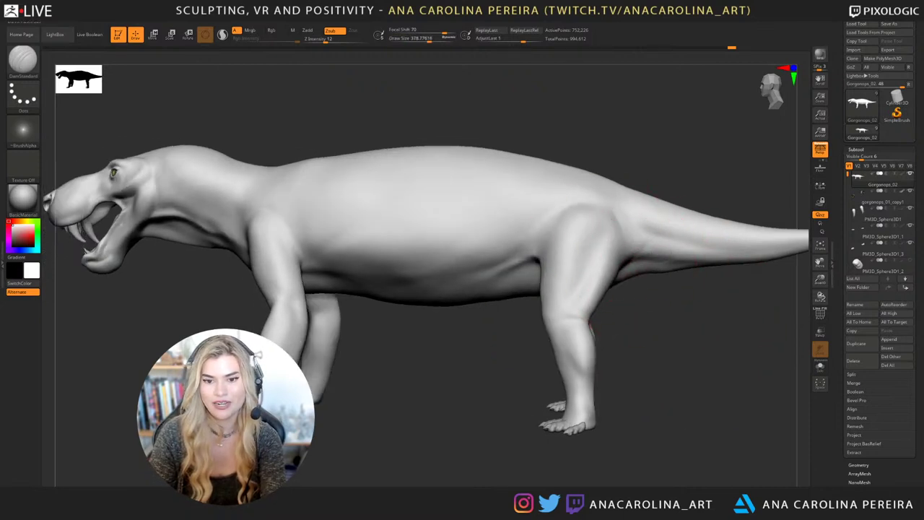
Reduce the brush size to about 268 and refine the crease between the hind thigh and the tail's underside with DamStandard.
{"action": "left_click_drag", "start_coordinate": [689, 320], "coordinate": [636, 321]}
{"action": "key", "text": "space"}
{"action": "left_click_drag", "start_coordinate": [607, 294], "coordinate": [599, 293]}
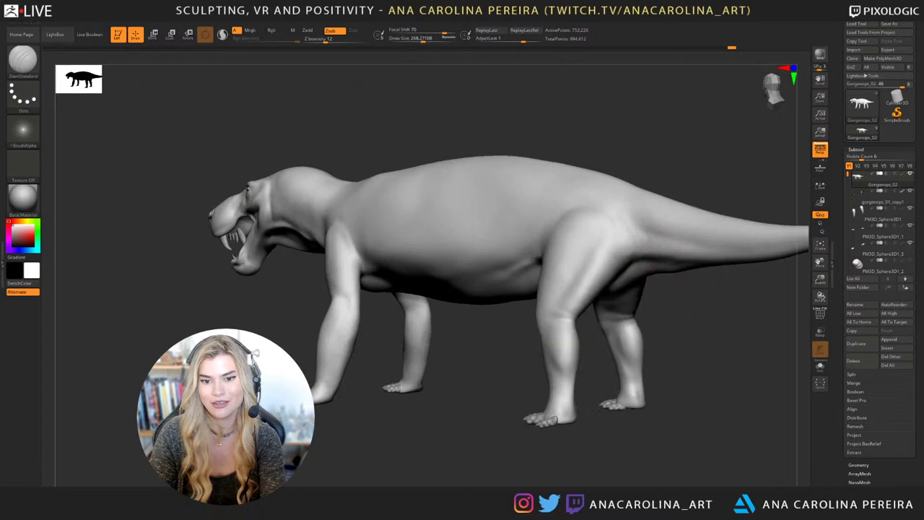
{"action": "mouse_move", "coordinate": [643, 325]}
{"action": "left_mouse_down"}
{"action": "mouse_move", "coordinate": [682, 323]}
{"action": "mouse_move", "coordinate": [636, 262]}
{"action": "left_mouse_up"}
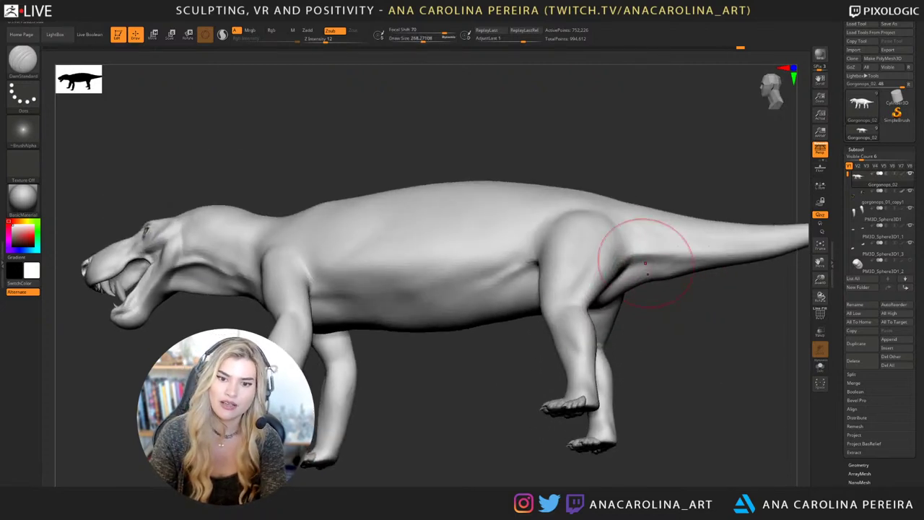
{"action": "left_click_drag", "start_coordinate": [701, 261], "coordinate": [659, 264]}
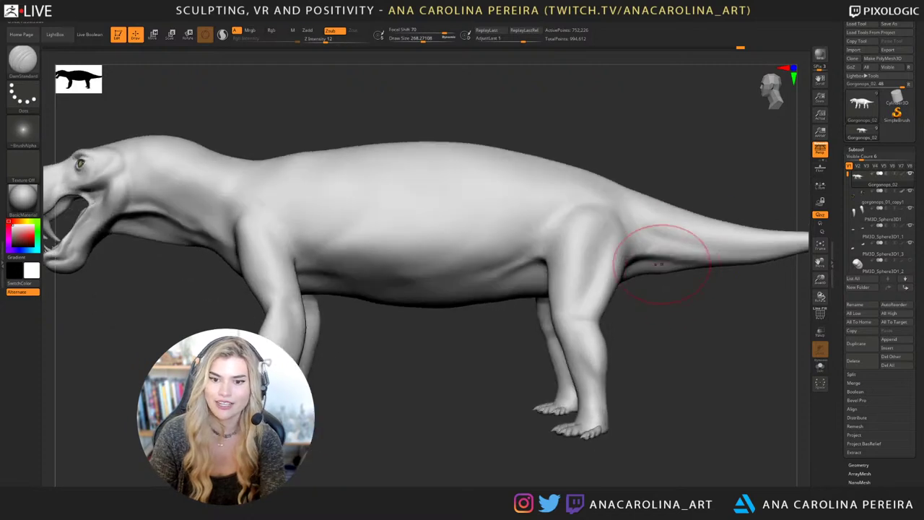
{"action": "left_click_drag", "start_coordinate": [684, 339], "coordinate": [704, 318], "text": "alt"}
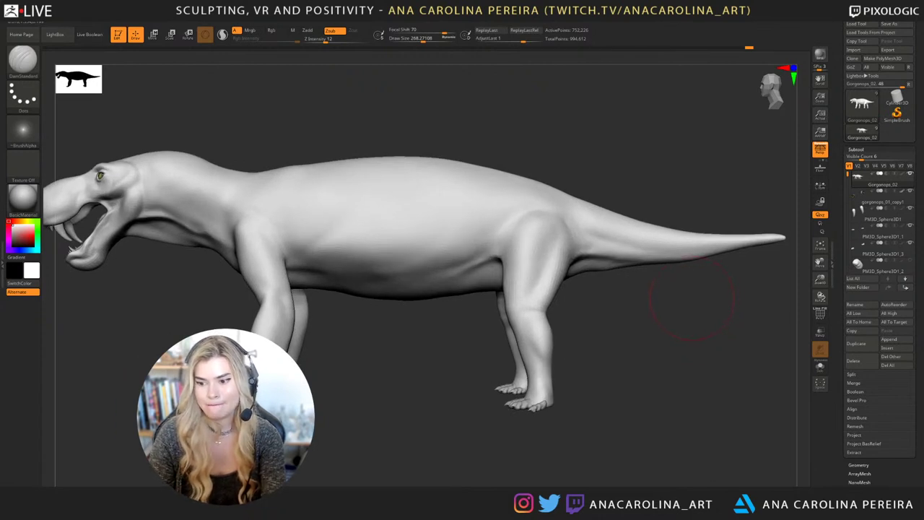
{"action": "left_click_drag", "start_coordinate": [689, 299], "coordinate": [614, 325]}
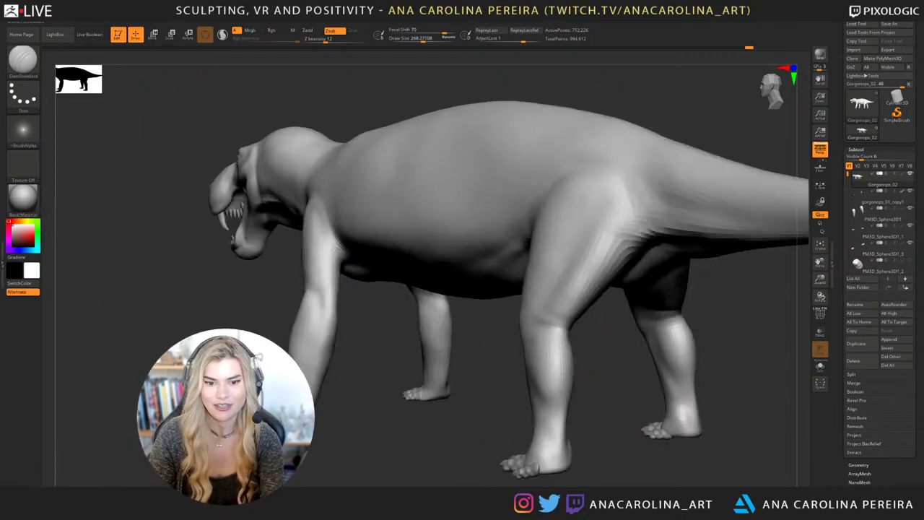
{"action": "mouse_move", "coordinate": [614, 325]}
{"action": "right_mouse_down"}
{"action": "mouse_move", "coordinate": [544, 329]}
{"action": "mouse_move", "coordinate": [626, 327]}
{"action": "right_mouse_up"}
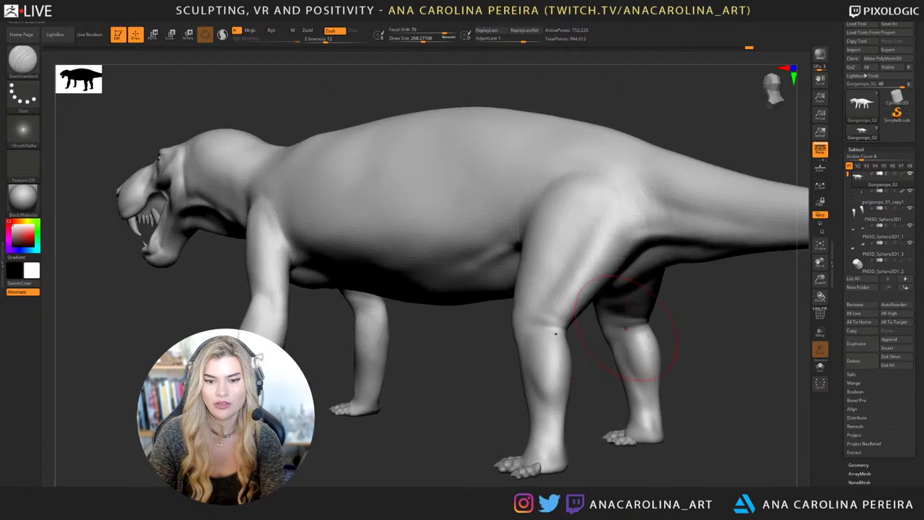
Smooth the flank fold in front of the hind leg and set the DamStandard brush's draw size to about 280.
{"action": "mouse_move", "coordinate": [625, 329]}
{"action": "left_mouse_down"}
{"action": "mouse_move", "coordinate": [675, 325]}
{"action": "mouse_move", "coordinate": [582, 227]}
{"action": "left_mouse_up"}
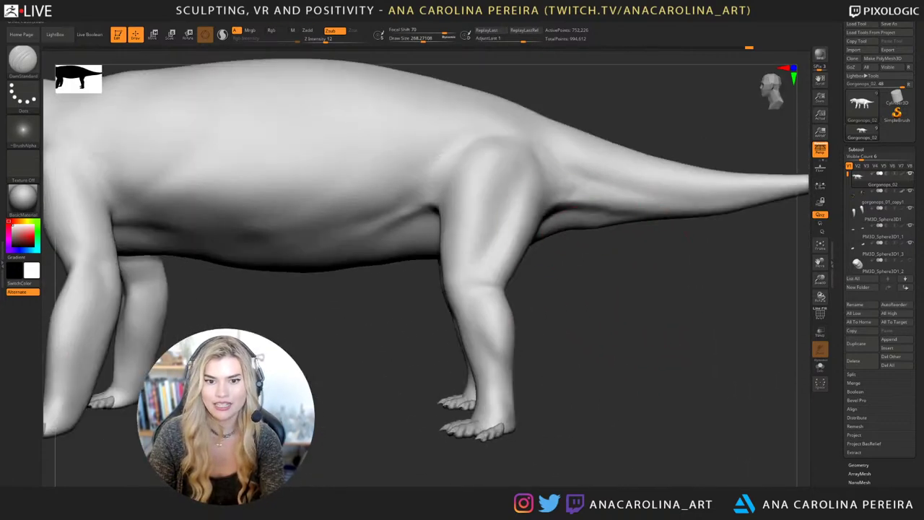
{"action": "left_click_drag", "start_coordinate": [592, 274], "coordinate": [715, 325], "text": "alt"}
{"action": "left_click_drag", "start_coordinate": [496, 321], "coordinate": [607, 312], "text": "alt"}
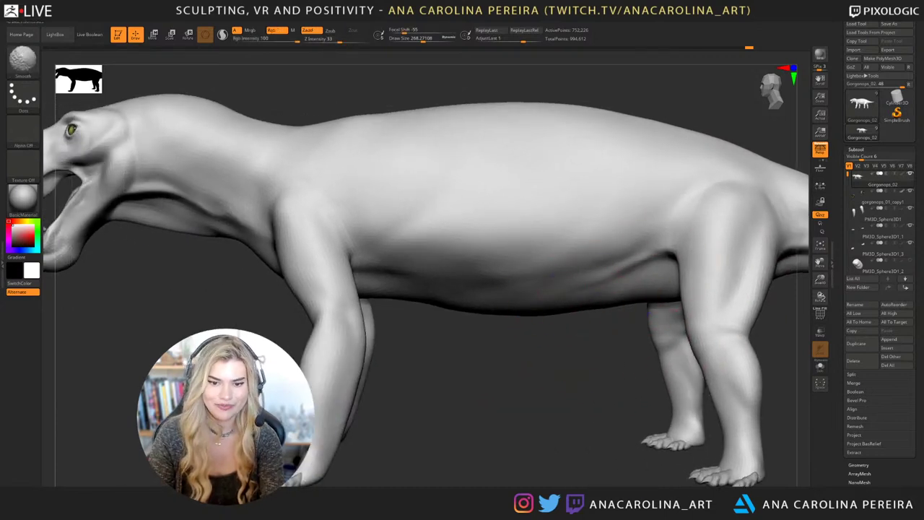
{"action": "left_click_drag", "start_coordinate": [585, 362], "coordinate": [596, 379], "text": "alt"}
{"action": "right_click_drag", "start_coordinate": [595, 377], "coordinate": [597, 359]}
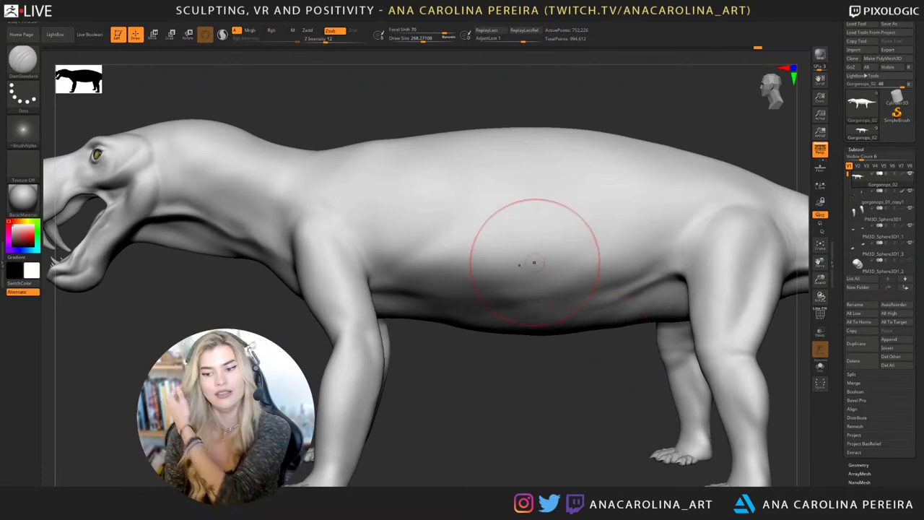
{"action": "left_click_drag", "start_coordinate": [449, 366], "coordinate": [515, 355], "text": "alt"}
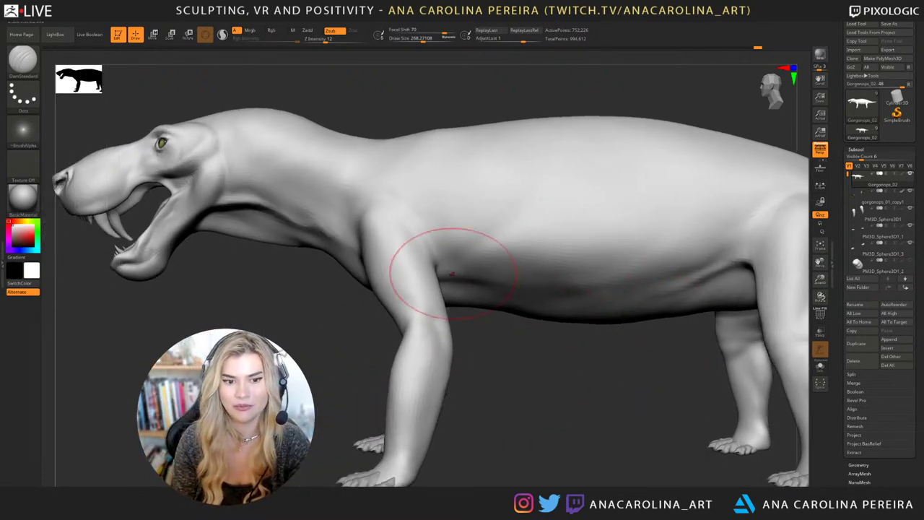
{"action": "key", "text": "s"}
{"action": "mouse_move", "coordinate": [450, 273]}
{"action": "left_mouse_down"}
{"action": "mouse_move", "coordinate": [440, 272]}
{"action": "mouse_move", "coordinate": [466, 268]}
{"action": "left_mouse_up"}
{"action": "key", "text": "space"}
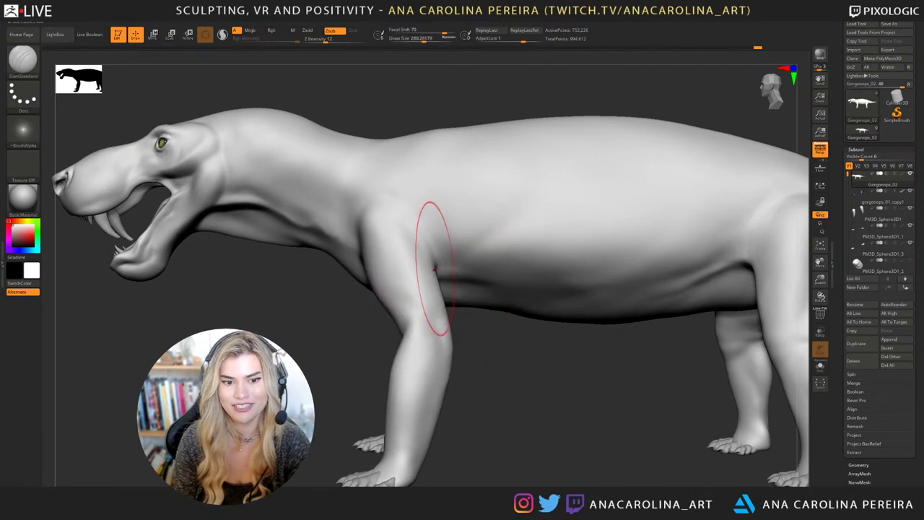
{"action": "right_click_drag", "start_coordinate": [521, 282], "coordinate": [531, 381], "text": "alt"}
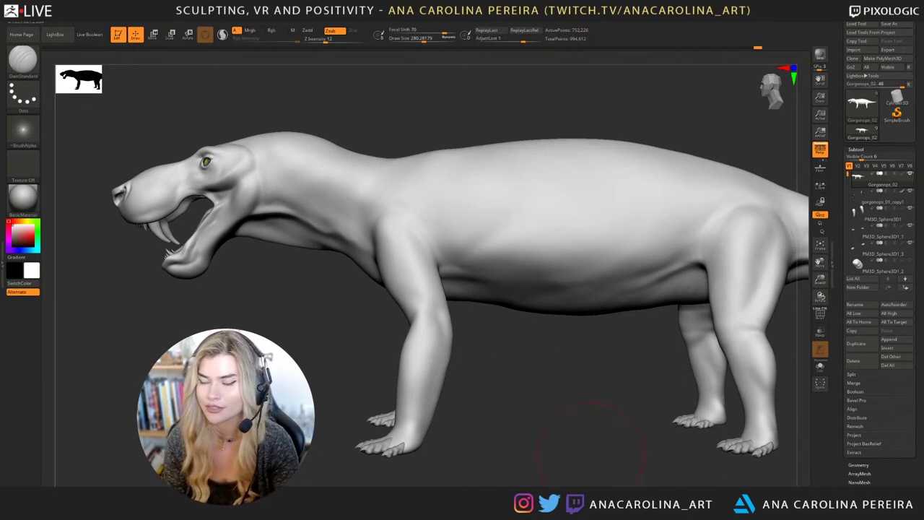
Add volume along the lower flank and belly using the ClayBuildup brush at a draw size of about 163.
{"action": "mouse_move", "coordinate": [560, 426]}
{"action": "right_mouse_down"}
{"action": "mouse_move", "coordinate": [475, 382]}
{"action": "mouse_move", "coordinate": [526, 331]}
{"action": "right_mouse_up"}
{"action": "key", "text": "b"}
{"action": "key", "text": "c"}
{"action": "key", "text": "b"}
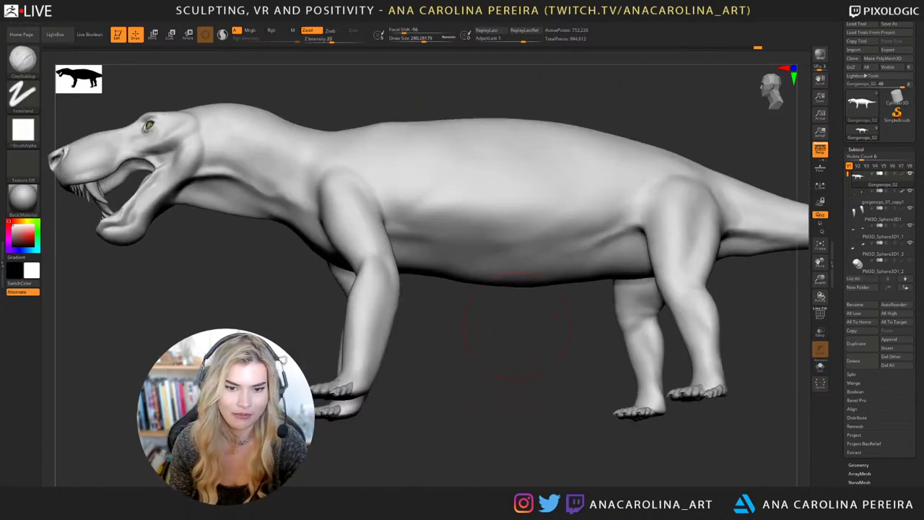
{"action": "key", "text": "space"}
{"action": "left_click_drag", "start_coordinate": [580, 282], "coordinate": [573, 283]}
{"action": "key", "text": "space"}
{"action": "key", "text": "space"}
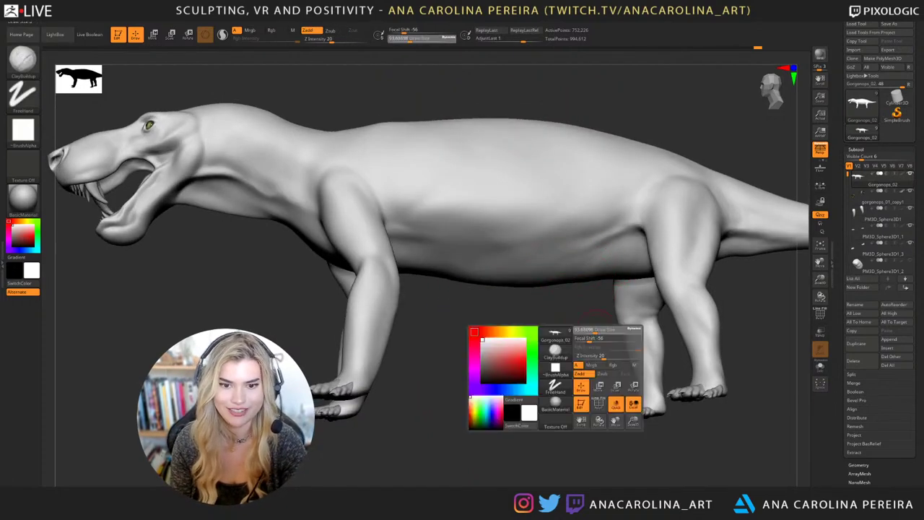
{"action": "right_click_drag", "start_coordinate": [604, 332], "coordinate": [591, 318]}
{"action": "key", "text": "space"}
{"action": "left_click_drag", "start_coordinate": [592, 318], "coordinate": [578, 312]}
{"action": "key", "text": "space"}
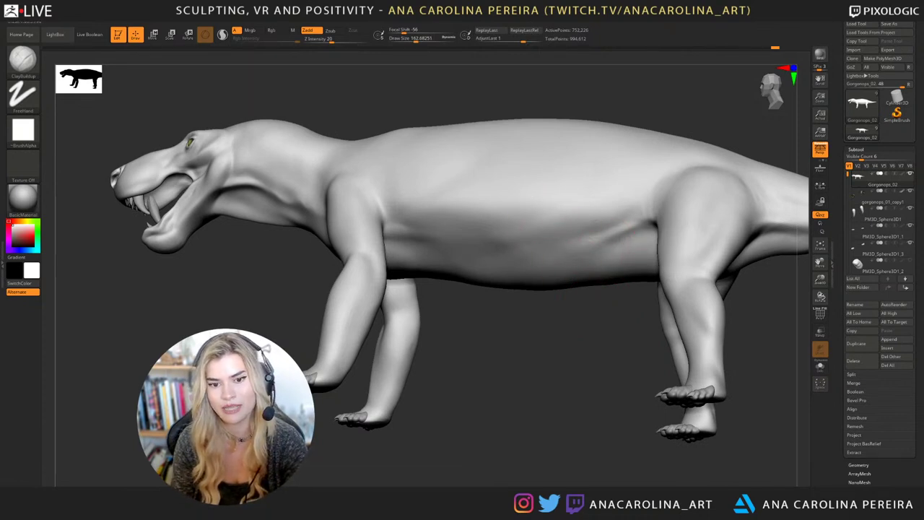
Refine the lower belly with ClayBuildup at a draw size of about 177 and smooth the added volume.
{"action": "right_click_drag", "start_coordinate": [561, 294], "coordinate": [592, 264], "text": "shift"}
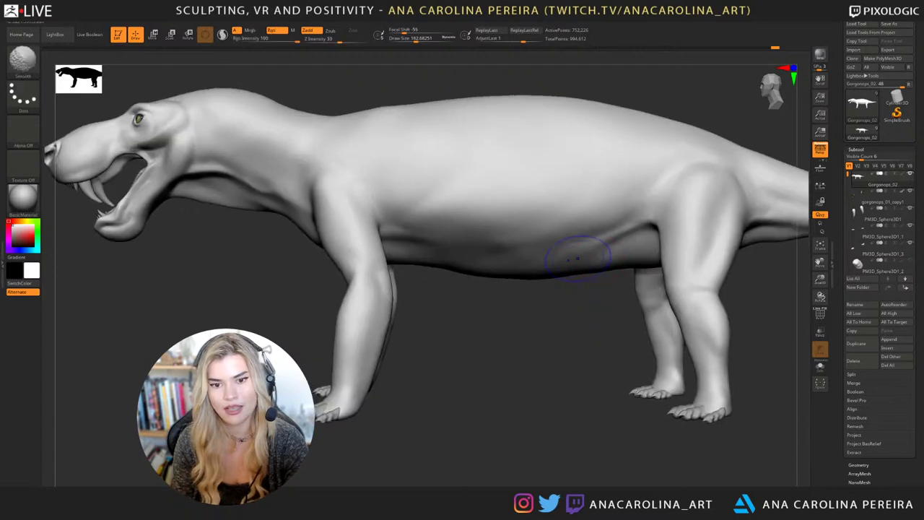
{"action": "key", "text": "space"}
{"action": "left_click_drag", "start_coordinate": [584, 256], "coordinate": [589, 256]}
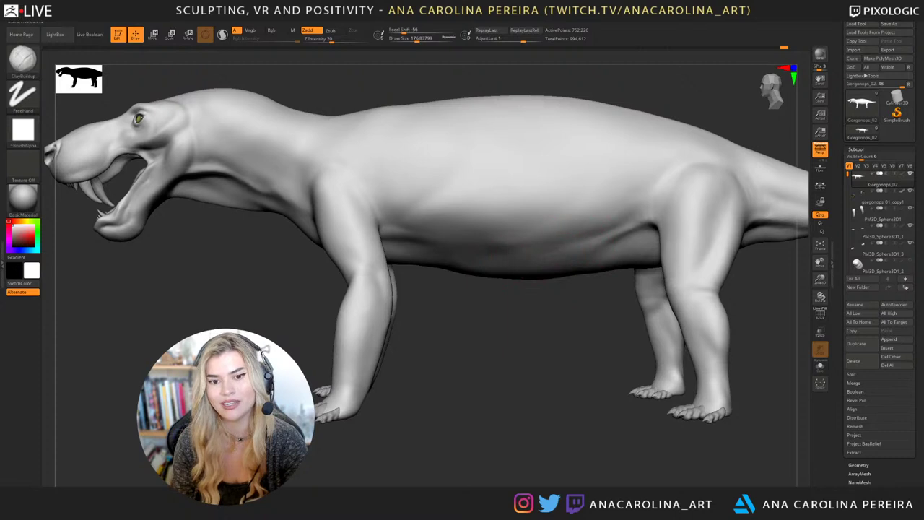
{"action": "key", "text": "shift"}
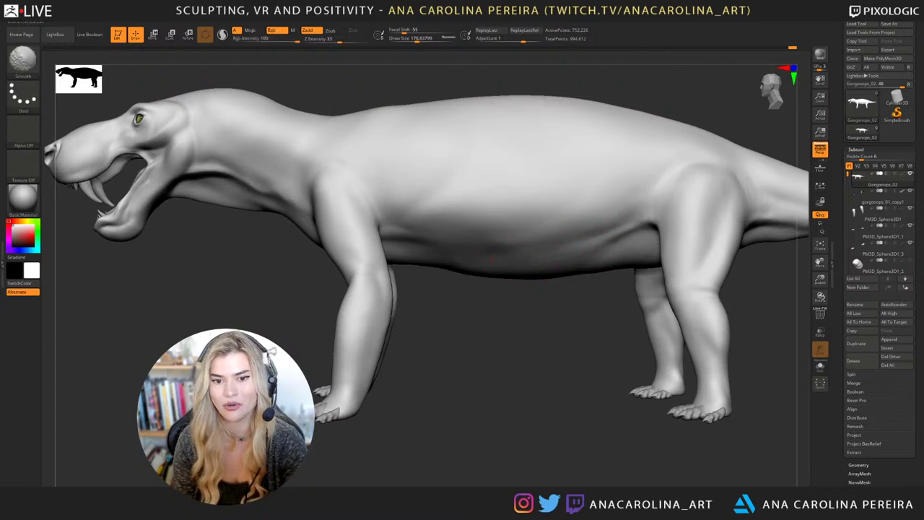
{"action": "right_click_drag", "start_coordinate": [578, 289], "coordinate": [570, 217], "text": "alt"}
{"action": "key", "text": "shift"}
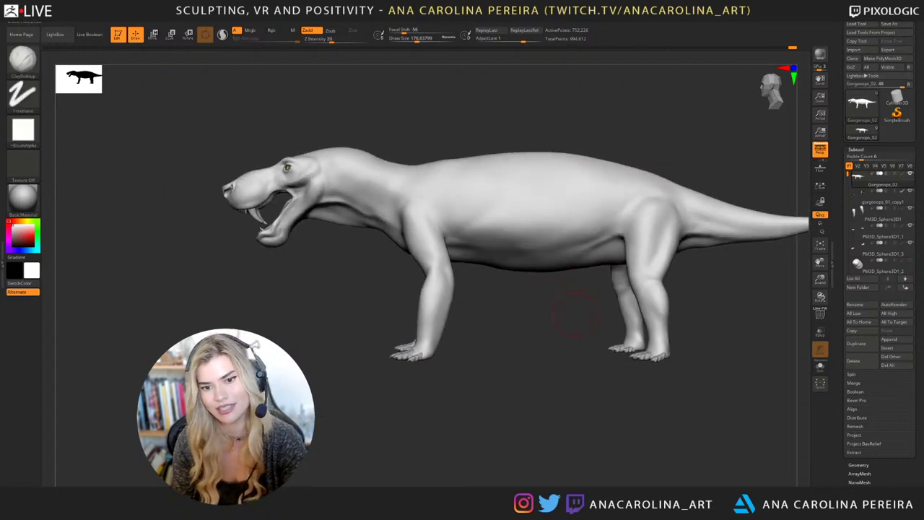
{"action": "mouse_move", "coordinate": [577, 311]}
{"action": "right_mouse_down", "text": "alt"}
{"action": "mouse_move", "coordinate": [566, 343]}
{"action": "mouse_move", "coordinate": [534, 370]}
{"action": "mouse_move", "coordinate": [529, 342]}
{"action": "right_mouse_up", "text": "alt"}
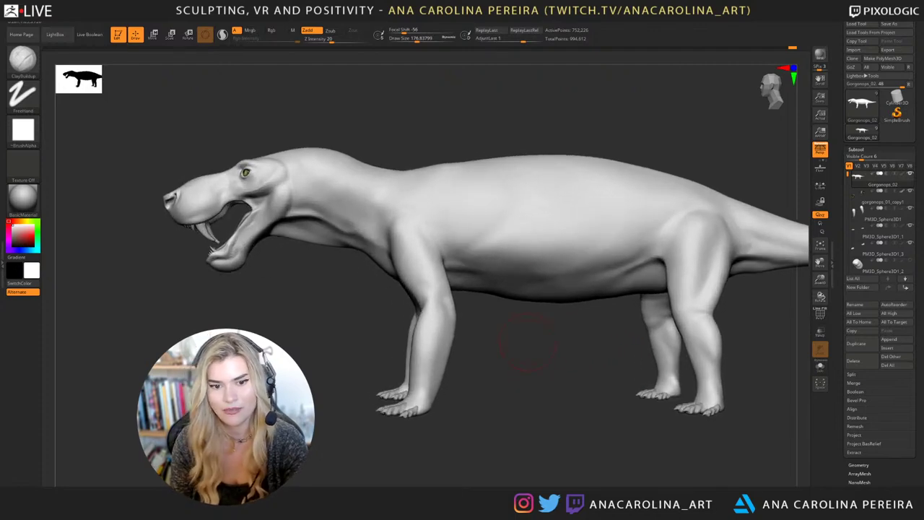
Carve a long skin fold along the lower flank using the DamStandard brush at a draw size of about 311.
{"action": "right_click_drag", "start_coordinate": [538, 281], "coordinate": [552, 329]}
{"action": "key", "text": "b"}
{"action": "key", "text": "d"}
{"action": "key", "text": "s"}
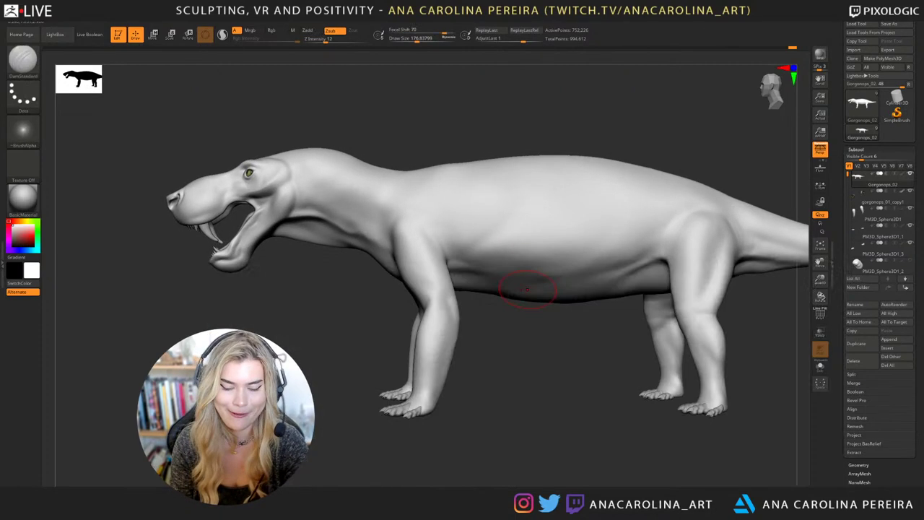
{"action": "key", "text": "bracketright"}
{"action": "right_click_drag", "start_coordinate": [528, 265], "coordinate": [491, 233]}
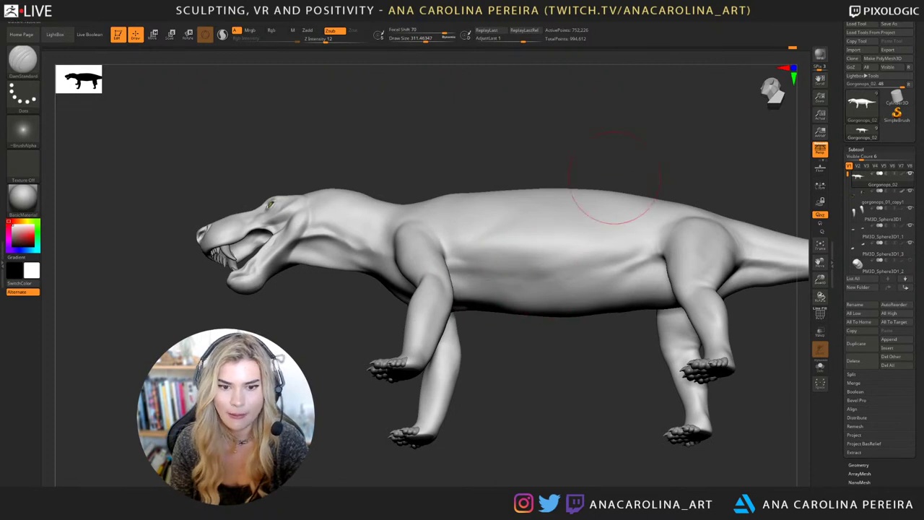
{"action": "right_click_drag", "start_coordinate": [599, 196], "coordinate": [557, 264]}
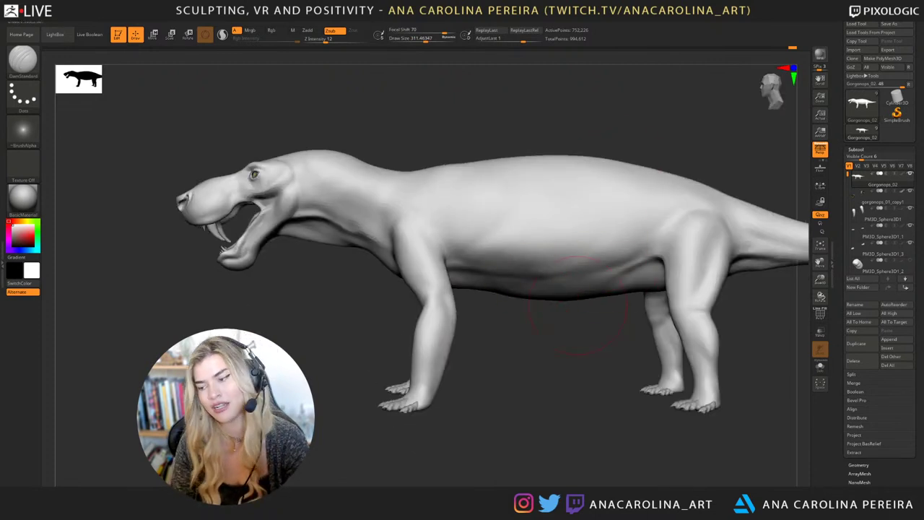
{"action": "right_click_drag", "start_coordinate": [561, 337], "coordinate": [561, 368], "text": "ctrl"}
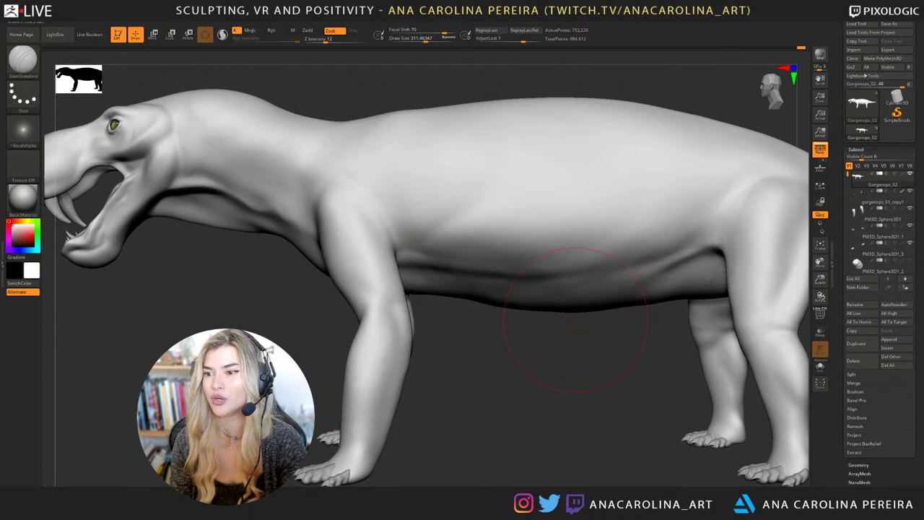
{"action": "mouse_move", "coordinate": [567, 371]}
{"action": "left_mouse_down", "text": "alt"}
{"action": "mouse_move", "coordinate": [601, 361]}
{"action": "mouse_move", "coordinate": [583, 345]}
{"action": "left_mouse_up", "text": "alt"}
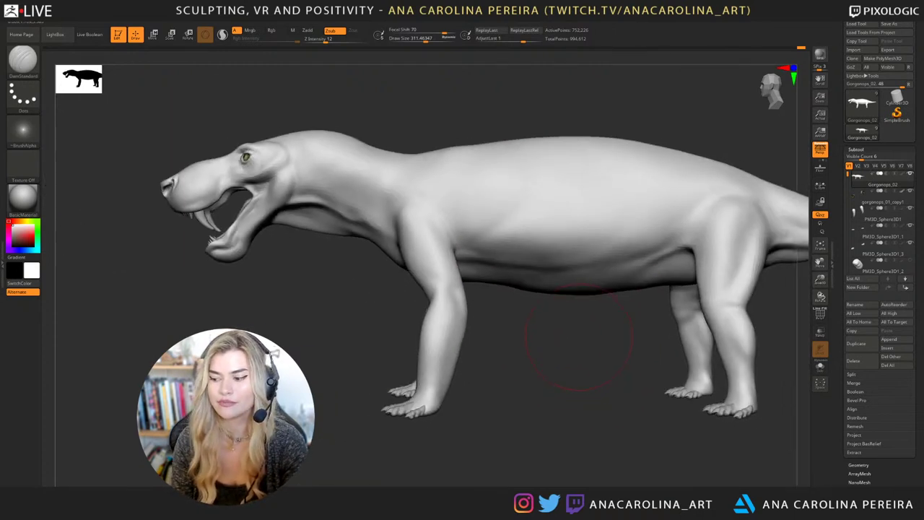
Reselect the DamStandard brush and deepen the body creases from a front three-quarter view.
{"action": "mouse_move", "coordinate": [580, 340]}
{"action": "left_mouse_down"}
{"action": "mouse_move", "coordinate": [532, 322]}
{"action": "mouse_move", "coordinate": [458, 345]}
{"action": "mouse_move", "coordinate": [636, 408]}
{"action": "mouse_move", "coordinate": [632, 382]}
{"action": "mouse_move", "coordinate": [654, 397]}
{"action": "left_mouse_up"}
{"action": "key", "text": "b"}
{"action": "key", "text": "c"}
{"action": "key", "text": "b"}
{"action": "key", "text": "b"}
{"action": "key", "text": "d"}
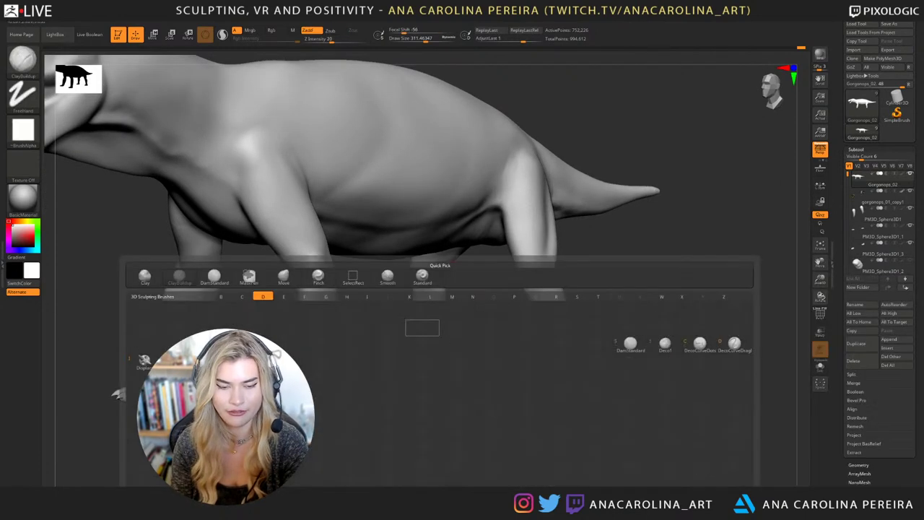
{"action": "key", "text": "s"}
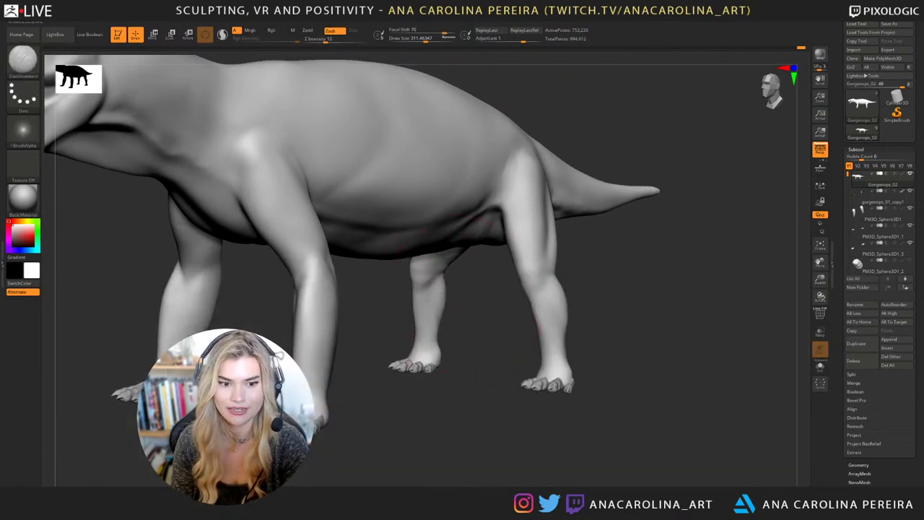
{"action": "mouse_move", "coordinate": [456, 362]}
{"action": "left_mouse_down"}
{"action": "mouse_move", "coordinate": [497, 378]}
{"action": "mouse_move", "coordinate": [531, 365]}
{"action": "mouse_move", "coordinate": [514, 382]}
{"action": "mouse_move", "coordinate": [415, 389]}
{"action": "mouse_move", "coordinate": [423, 387]}
{"action": "left_mouse_up"}
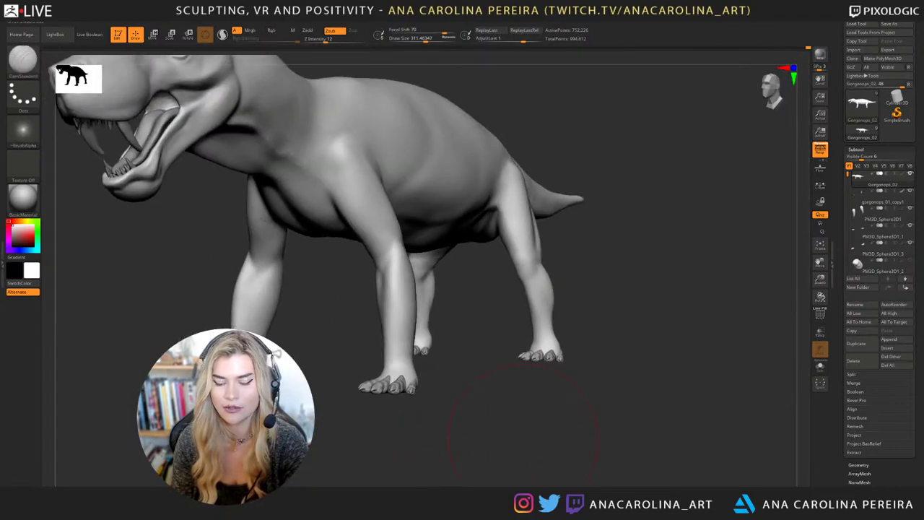
Build up the calf of the hind leg using ClayBuildup at a draw size of about 154, undoing one stroke and smoothing the result.
{"action": "key", "text": "b"}
{"action": "key", "text": "c"}
{"action": "key", "text": "b"}
{"action": "key", "text": "space"}
{"action": "left_click_drag", "start_coordinate": [466, 315], "coordinate": [455, 315]}
{"action": "mouse_move", "coordinate": [483, 370]}
{"action": "left_mouse_down"}
{"action": "mouse_move", "coordinate": [474, 344]}
{"action": "mouse_move", "coordinate": [451, 374]}
{"action": "left_mouse_up"}
{"action": "key", "text": "space"}
{"action": "left_click_drag", "start_coordinate": [499, 328], "coordinate": [488, 328]}
{"action": "mouse_move", "coordinate": [475, 264]}
{"action": "left_mouse_down"}
{"action": "mouse_move", "coordinate": [465, 270]}
{"action": "mouse_move", "coordinate": [470, 279]}
{"action": "mouse_move", "coordinate": [482, 272]}
{"action": "mouse_move", "coordinate": [470, 267]}
{"action": "mouse_move", "coordinate": [480, 304]}
{"action": "left_mouse_up"}
{"action": "key", "text": "ctrl+z"}
{"action": "key", "text": "space"}
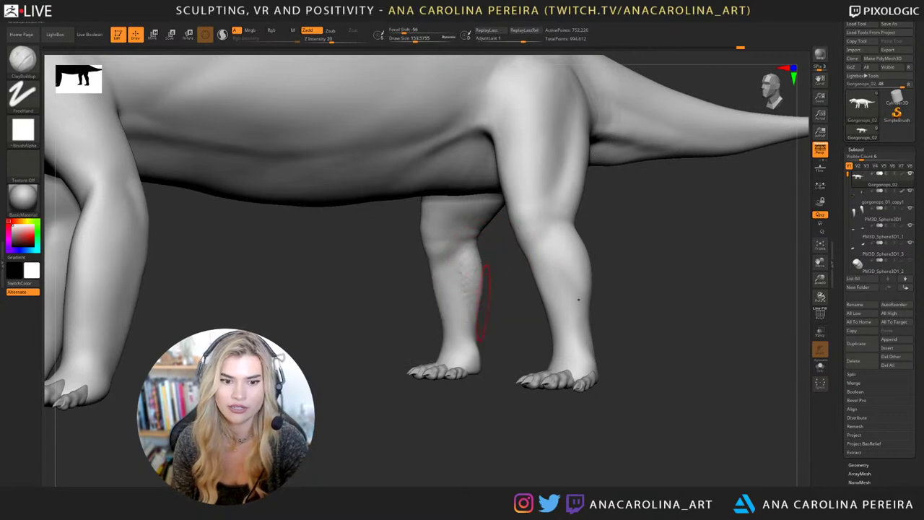
{"action": "key", "text": "shift"}
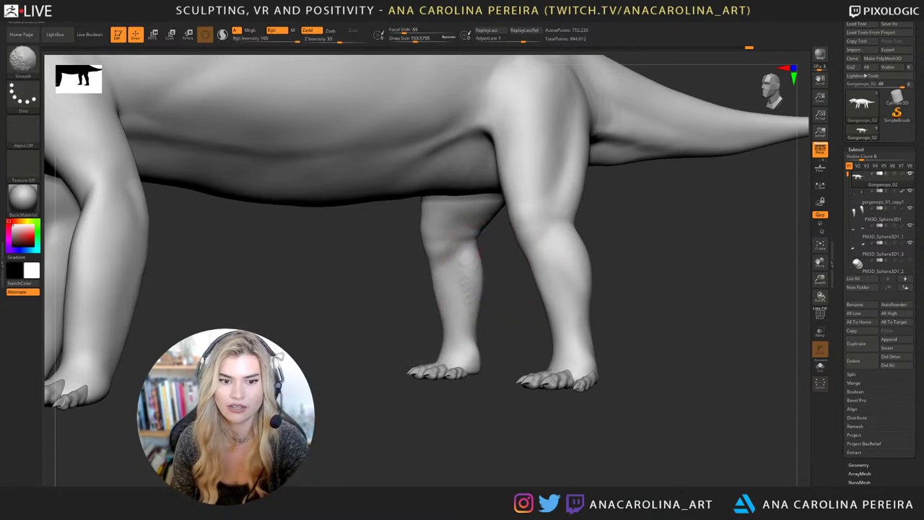
Refine the hind leg's calf from behind and from the side with ClayBuildup at draw size 112 and smooth it.
{"action": "left_click_drag", "start_coordinate": [650, 303], "coordinate": [525, 293]}
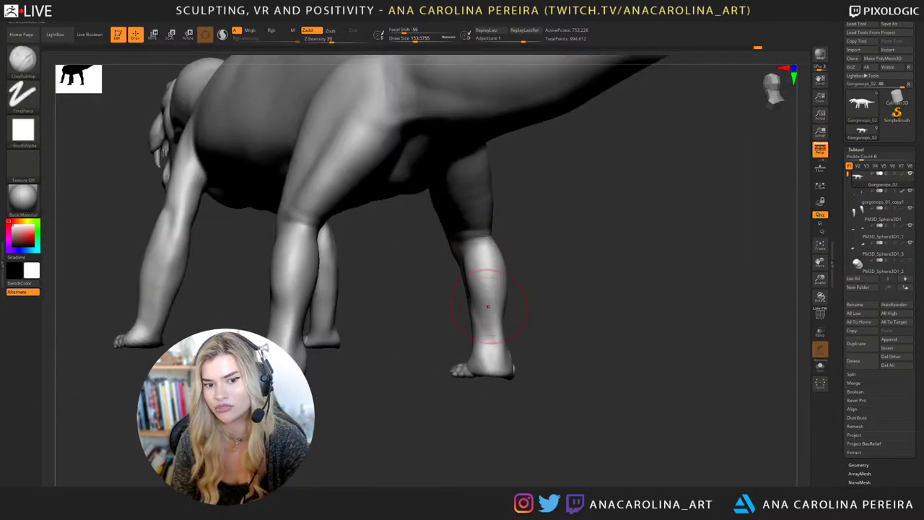
{"action": "key", "text": "shift"}
{"action": "left_click_drag", "start_coordinate": [461, 340], "coordinate": [549, 264], "text": "shift"}
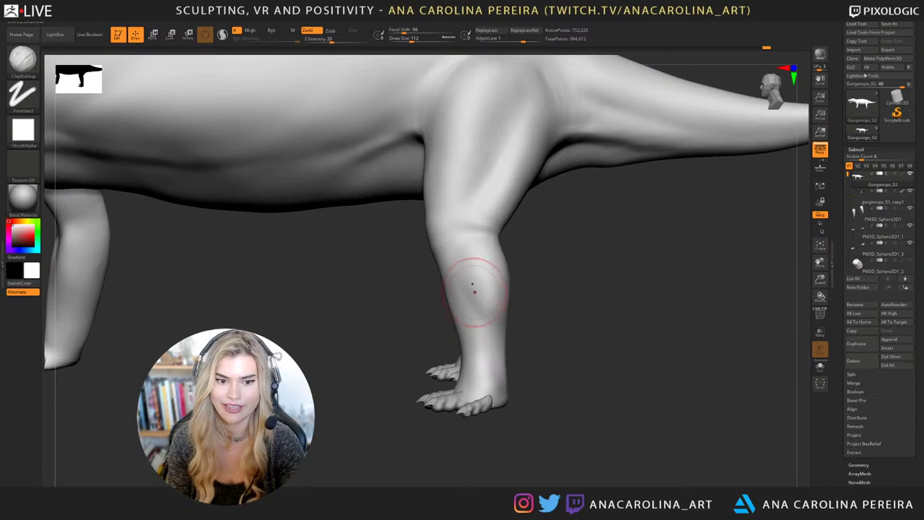
{"action": "key", "text": "shift"}
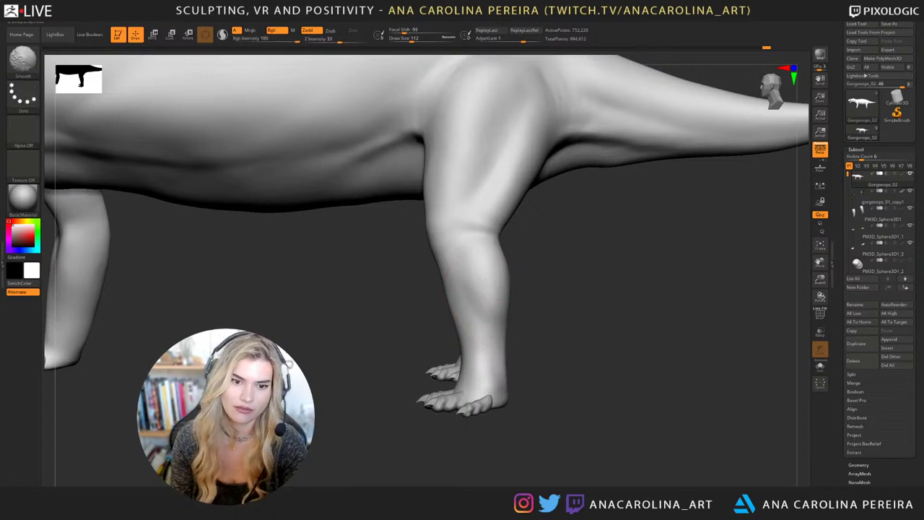
Examine the creature's overall body and leg proportions from side and front three-quarter angles.
{"action": "mouse_move", "coordinate": [562, 266]}
{"action": "right_mouse_down", "text": "alt"}
{"action": "mouse_move", "coordinate": [635, 299]}
{"action": "mouse_move", "coordinate": [604, 306]}
{"action": "mouse_move", "coordinate": [613, 351]}
{"action": "mouse_move", "coordinate": [652, 334]}
{"action": "right_mouse_up", "text": "alt"}
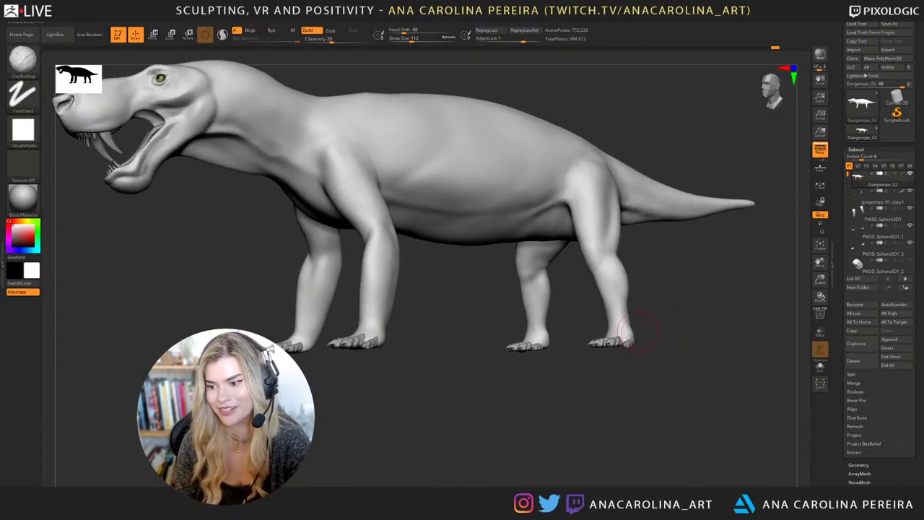
{"action": "right_click_drag", "start_coordinate": [631, 344], "coordinate": [635, 329]}
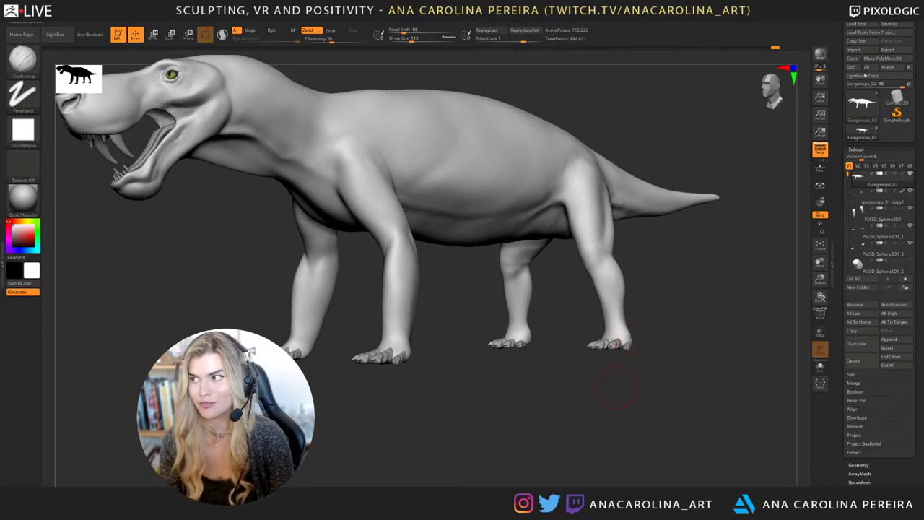
{"action": "mouse_move", "coordinate": [621, 375]}
{"action": "left_mouse_down"}
{"action": "mouse_move", "coordinate": [643, 408]}
{"action": "mouse_move", "coordinate": [596, 400]}
{"action": "mouse_move", "coordinate": [577, 385]}
{"action": "mouse_move", "coordinate": [601, 318]}
{"action": "left_mouse_up"}
{"action": "key", "text": "shift"}
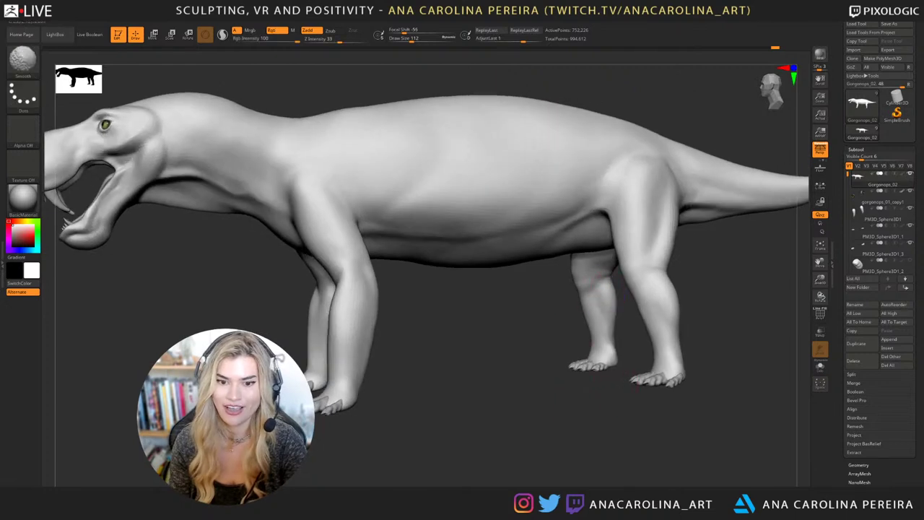
{"action": "left_click_drag", "start_coordinate": [614, 357], "coordinate": [569, 417]}
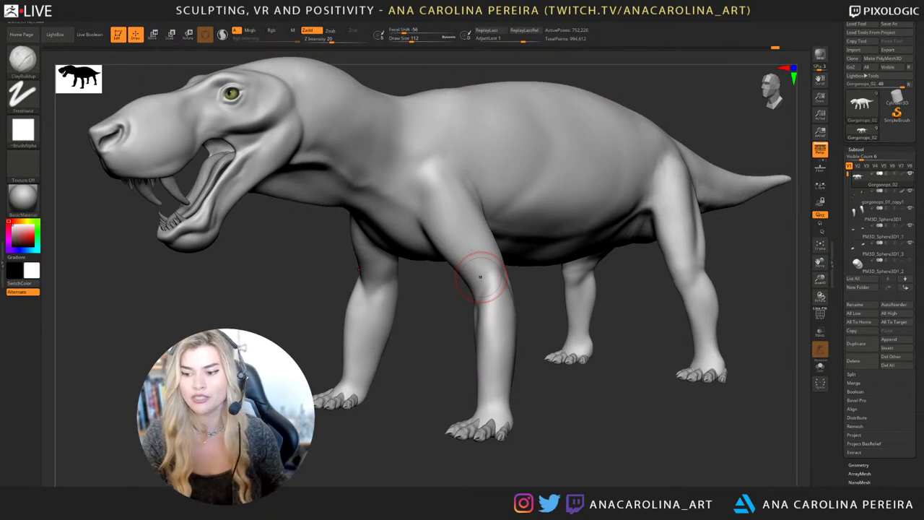
{"action": "mouse_move", "coordinate": [581, 445]}
{"action": "left_mouse_down", "text": "alt"}
{"action": "mouse_move", "coordinate": [609, 440]}
{"action": "mouse_move", "coordinate": [593, 431]}
{"action": "left_mouse_up", "text": "alt"}
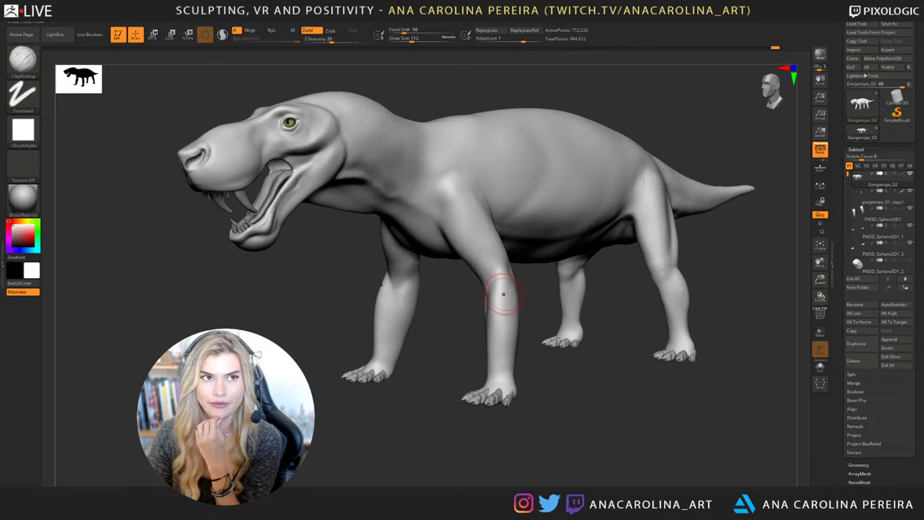
{"action": "right_click_drag", "start_coordinate": [503, 294], "coordinate": [455, 287]}
{"action": "mouse_move", "coordinate": [571, 402]}
{"action": "left_mouse_down", "text": "alt"}
{"action": "mouse_move", "coordinate": [559, 396]}
{"action": "mouse_move", "coordinate": [571, 406]}
{"action": "left_mouse_up", "text": "alt"}
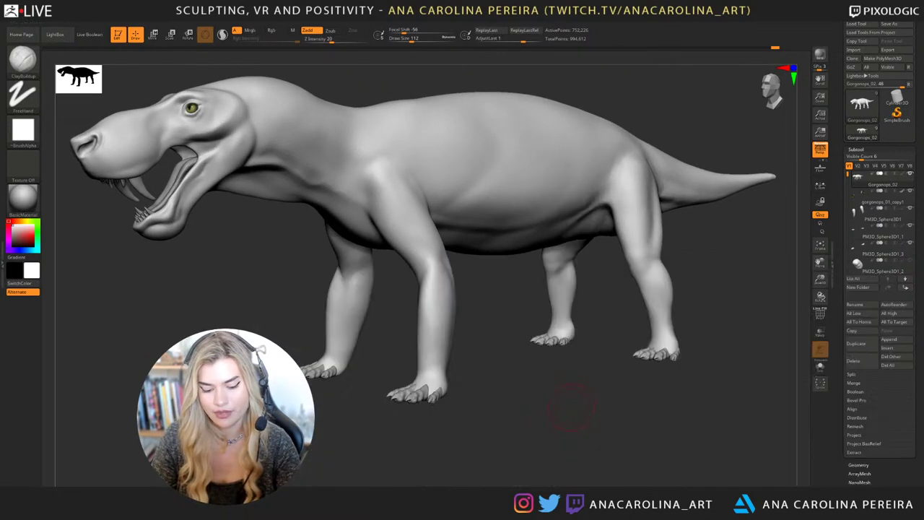
Sculpt the underside beside the inner hind leg with ClayBuildup at a draw size of about 132 and smooth it.
{"action": "mouse_move", "coordinate": [605, 288]}
{"action": "right_mouse_down"}
{"action": "mouse_move", "coordinate": [619, 317]}
{"action": "mouse_move", "coordinate": [606, 213]}
{"action": "right_mouse_up"}
{"action": "key", "text": "space"}
{"action": "mouse_move", "coordinate": [598, 217]}
{"action": "left_mouse_down"}
{"action": "mouse_move", "coordinate": [598, 205]}
{"action": "mouse_move", "coordinate": [614, 211]}
{"action": "mouse_move", "coordinate": [598, 214]}
{"action": "left_mouse_up"}
{"action": "key", "text": "space"}
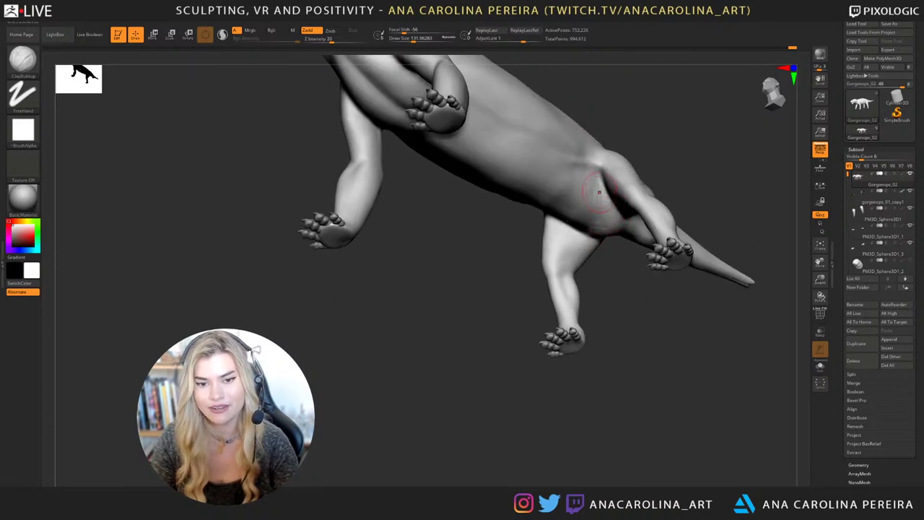
{"action": "key", "text": "shift"}
{"action": "mouse_move", "coordinate": [598, 200]}
{"action": "left_mouse_down", "text": "shift"}
{"action": "mouse_move", "coordinate": [616, 218]}
{"action": "mouse_move", "coordinate": [597, 202]}
{"action": "left_mouse_up", "text": "shift"}
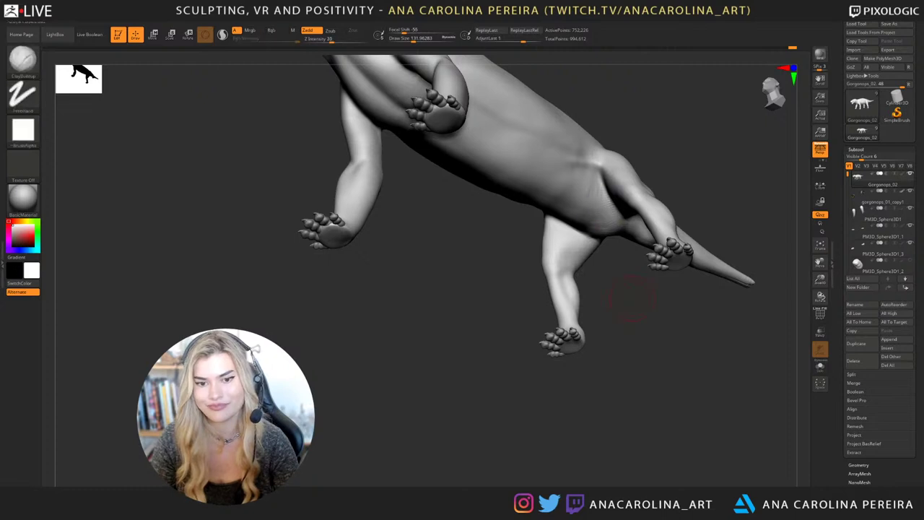
Sculpt the lower belly and flank ahead of the hind leg with ClayBuildup at a draw size of about 223 and smooth it.
{"action": "mouse_move", "coordinate": [635, 299]}
{"action": "left_mouse_down"}
{"action": "mouse_move", "coordinate": [623, 337]}
{"action": "mouse_move", "coordinate": [681, 400]}
{"action": "mouse_move", "coordinate": [670, 415]}
{"action": "mouse_move", "coordinate": [662, 404]}
{"action": "left_mouse_up"}
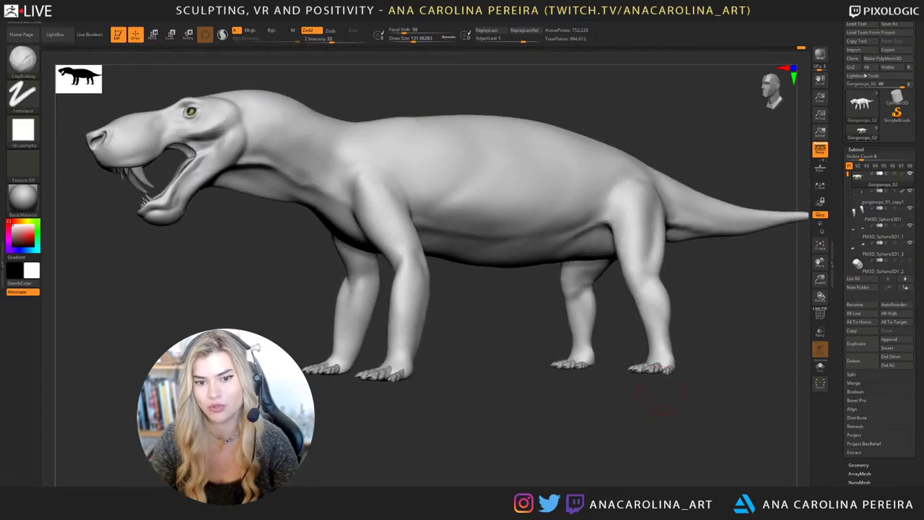
{"action": "left_click_drag", "start_coordinate": [617, 320], "coordinate": [615, 367], "text": "alt"}
{"action": "key", "text": "space"}
{"action": "mouse_move", "coordinate": [462, 331]}
{"action": "left_mouse_down"}
{"action": "mouse_move", "coordinate": [479, 331]}
{"action": "mouse_move", "coordinate": [494, 292]}
{"action": "left_mouse_up"}
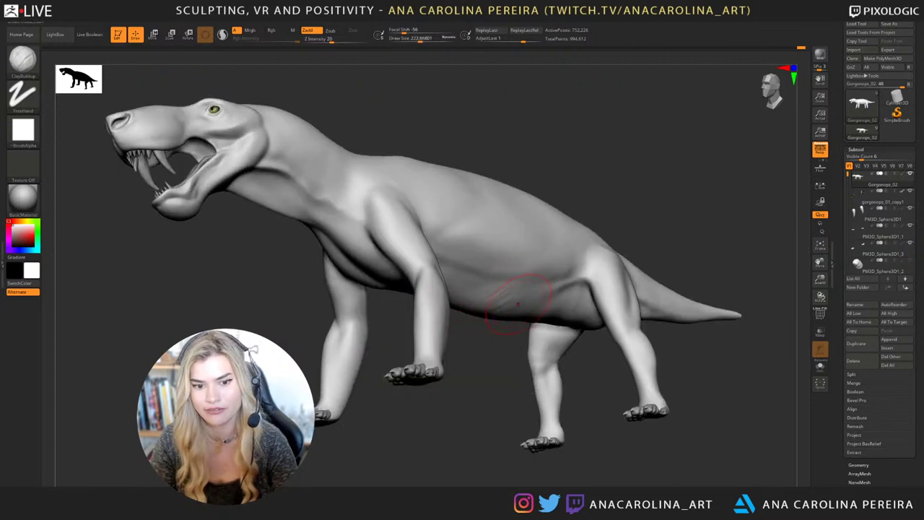
{"action": "key", "text": "shift"}
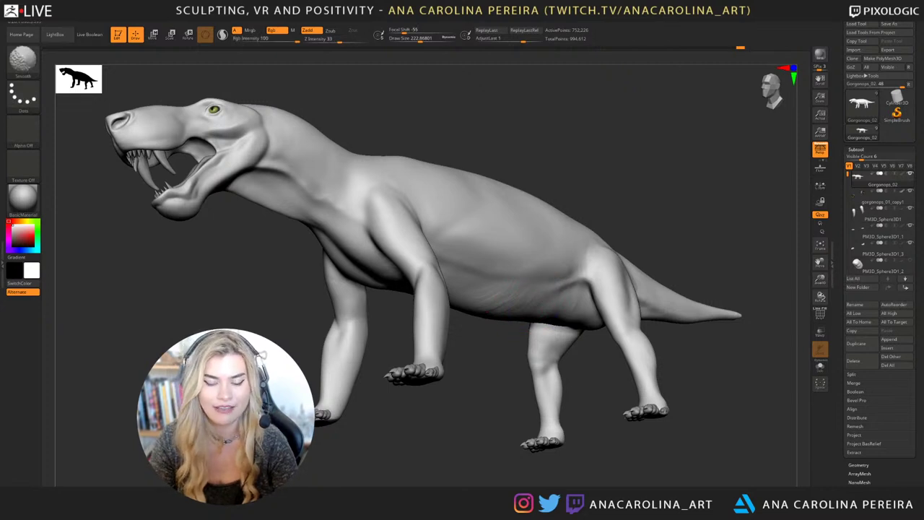
{"action": "mouse_move", "coordinate": [496, 325]}
{"action": "left_mouse_down", "text": "shift"}
{"action": "mouse_move", "coordinate": [505, 371]}
{"action": "mouse_move", "coordinate": [482, 313]}
{"action": "left_mouse_up", "text": "shift"}
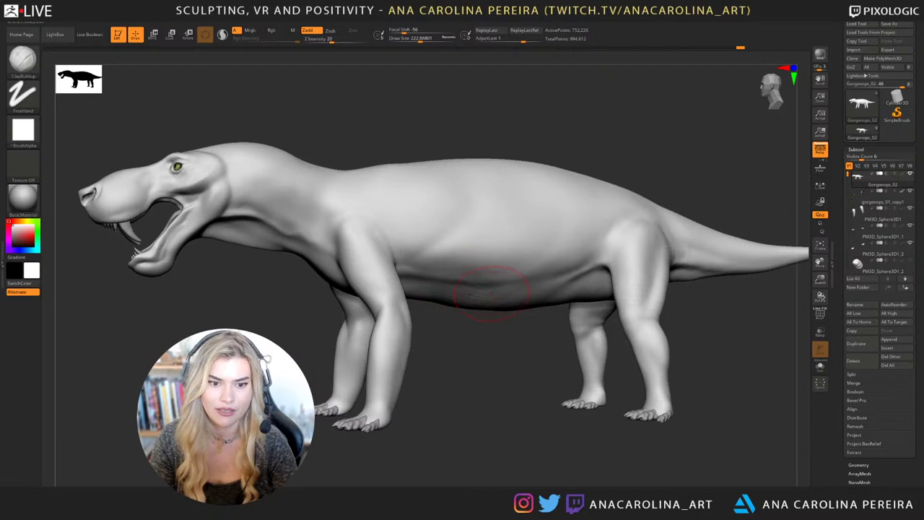
{"action": "key", "text": "shift"}
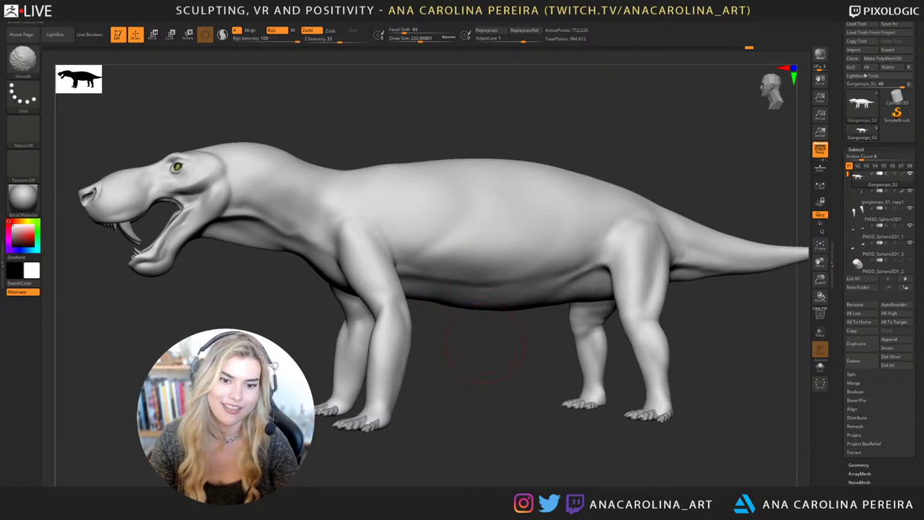
{"action": "mouse_move", "coordinate": [466, 361]}
{"action": "left_mouse_down", "text": "alt"}
{"action": "mouse_move", "coordinate": [456, 303]}
{"action": "mouse_move", "coordinate": [491, 375]}
{"action": "mouse_move", "coordinate": [507, 378]}
{"action": "mouse_move", "coordinate": [489, 384]}
{"action": "mouse_move", "coordinate": [517, 347]}
{"action": "left_mouse_up", "text": "alt"}
{"action": "key", "text": "b"}
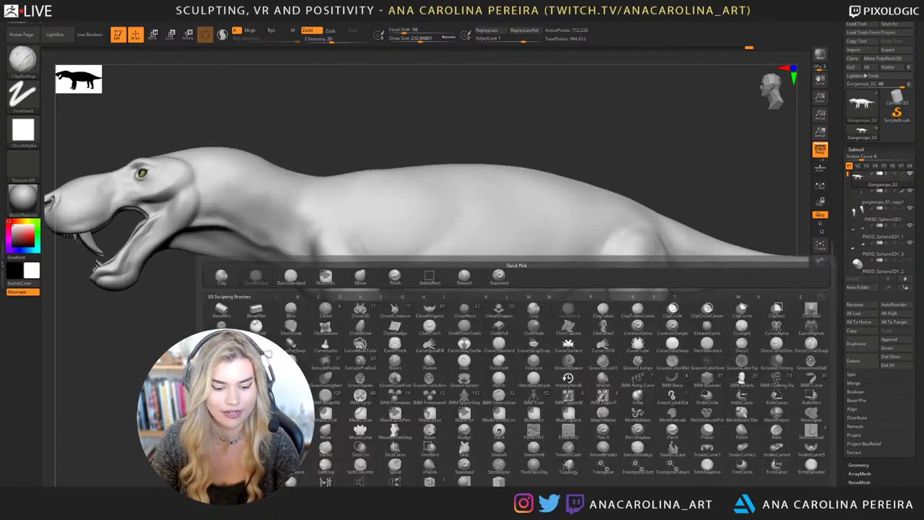
{"action": "key", "text": "d"}
{"action": "key", "text": "s"}
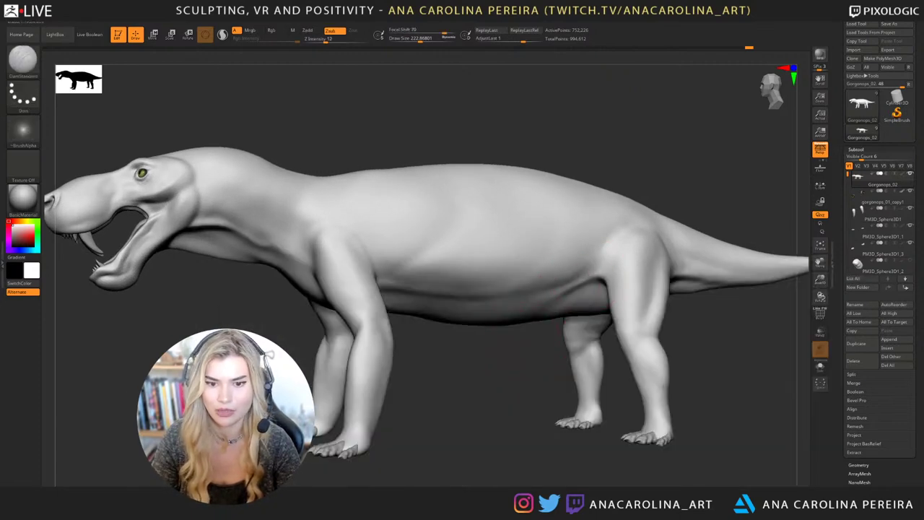
{"action": "left_click_drag", "start_coordinate": [636, 165], "coordinate": [660, 170], "text": "alt"}
Refine the skin fold where the flank meets the front of the hind thigh with ClayBuildup at draw size 112 and smooth it.
{"action": "key", "text": "b"}
{"action": "key", "text": "c"}
{"action": "key", "text": "b"}
{"action": "key", "text": "space"}
{"action": "left_click_drag", "start_coordinate": [619, 215], "coordinate": [605, 214]}
{"action": "key", "text": "space"}
{"action": "left_click_drag", "start_coordinate": [672, 173], "coordinate": [642, 173]}
{"action": "key", "text": "space"}
{"action": "mouse_move", "coordinate": [635, 209]}
{"action": "left_mouse_down"}
{"action": "mouse_move", "coordinate": [625, 209]}
{"action": "mouse_move", "coordinate": [640, 226]}
{"action": "left_mouse_up"}
{"action": "left_click_drag", "start_coordinate": [591, 267], "coordinate": [580, 285]}
{"action": "key", "text": "shift"}
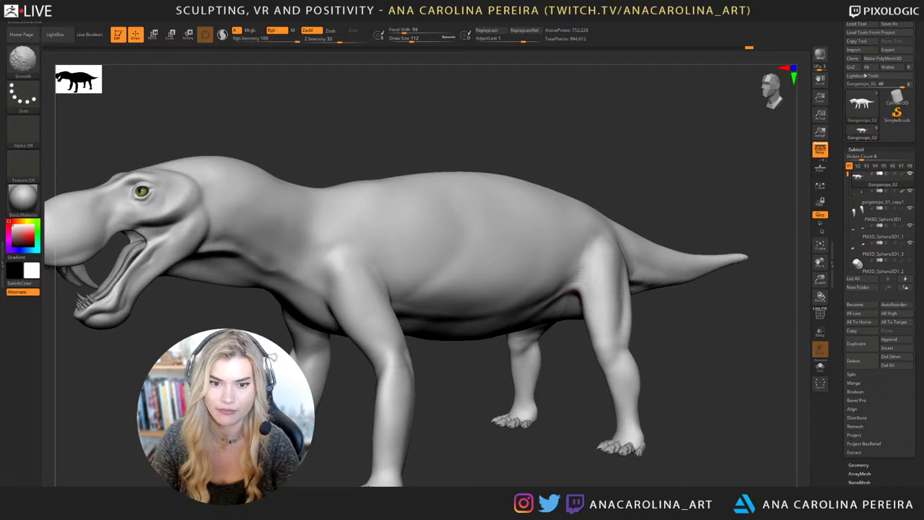
Examine the creature's overall body and leg forms from several front three-quarter angles.
{"action": "left_click_drag", "start_coordinate": [642, 189], "coordinate": [629, 144], "text": "alt"}
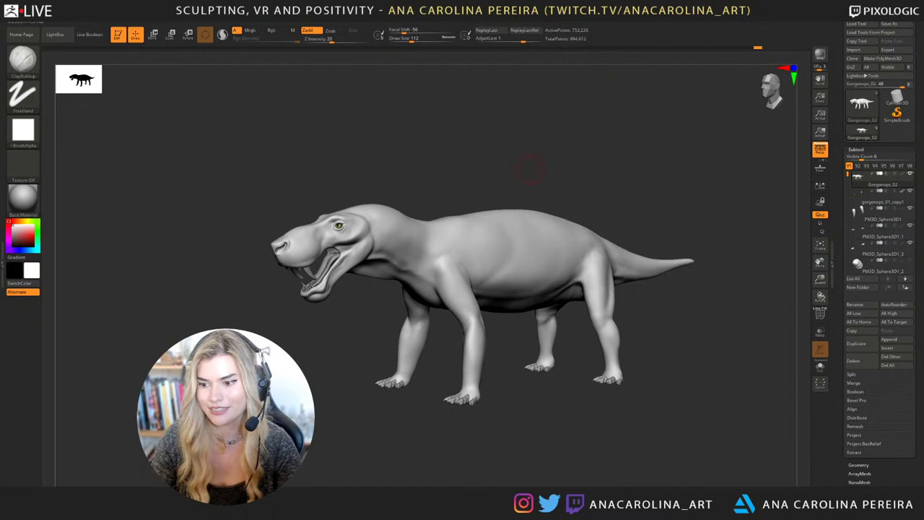
{"action": "left_click_drag", "start_coordinate": [530, 169], "coordinate": [581, 175], "text": "alt"}
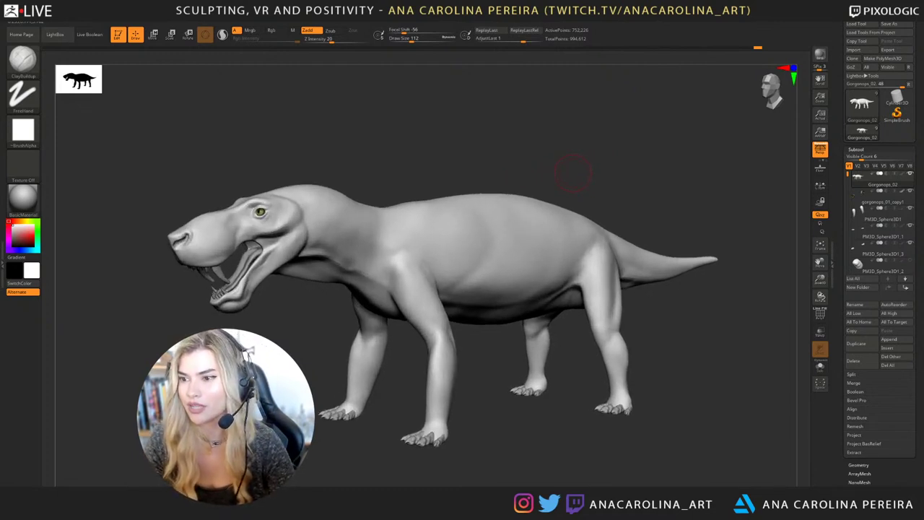
{"action": "left_click_drag", "start_coordinate": [602, 178], "coordinate": [632, 161], "text": "alt"}
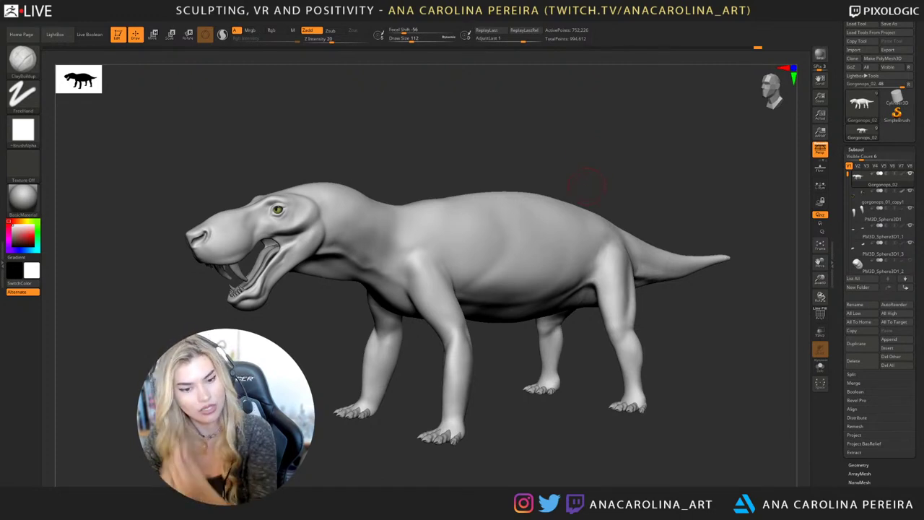
{"action": "mouse_move", "coordinate": [594, 190]}
{"action": "left_mouse_down"}
{"action": "mouse_move", "coordinate": [633, 169]}
{"action": "mouse_move", "coordinate": [626, 162]}
{"action": "left_mouse_up"}
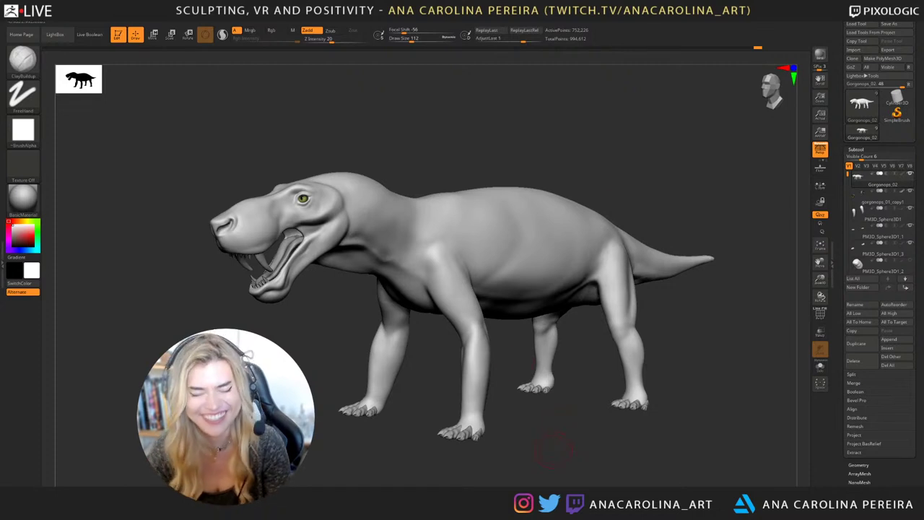
{"action": "mouse_move", "coordinate": [554, 449]}
{"action": "left_mouse_down", "text": "alt"}
{"action": "mouse_move", "coordinate": [550, 428]}
{"action": "mouse_move", "coordinate": [588, 446]}
{"action": "mouse_move", "coordinate": [580, 436]}
{"action": "left_mouse_up", "text": "alt"}
{"action": "key", "text": "b"}
{"action": "key", "text": "d"}
{"action": "key", "text": "s"}
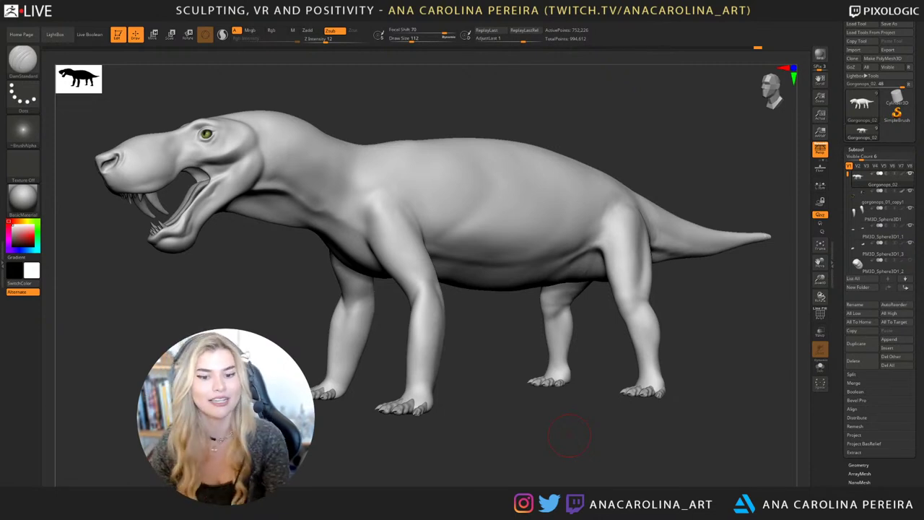
{"action": "mouse_move", "coordinate": [524, 408]}
{"action": "left_mouse_down"}
{"action": "mouse_move", "coordinate": [570, 439]}
{"action": "mouse_move", "coordinate": [543, 447]}
{"action": "left_mouse_up"}
Build up the inner thigh of the far hind leg with ClayBuildup at a draw size of about 217 and smooth it.
{"action": "key", "text": "b"}
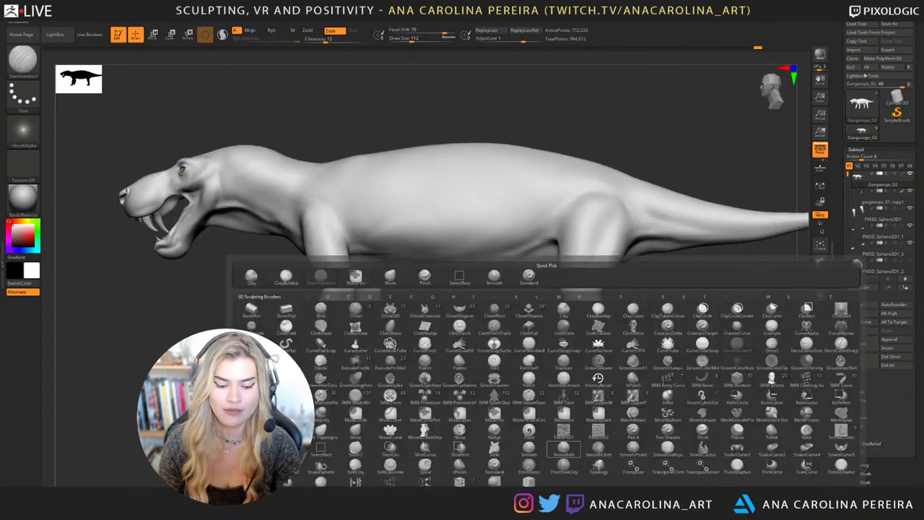
{"action": "key", "text": "c"}
{"action": "key", "text": "b"}
{"action": "mouse_move", "coordinate": [725, 340]}
{"action": "left_mouse_down"}
{"action": "mouse_move", "coordinate": [694, 316]}
{"action": "mouse_move", "coordinate": [626, 313]}
{"action": "mouse_move", "coordinate": [639, 318]}
{"action": "left_mouse_up"}
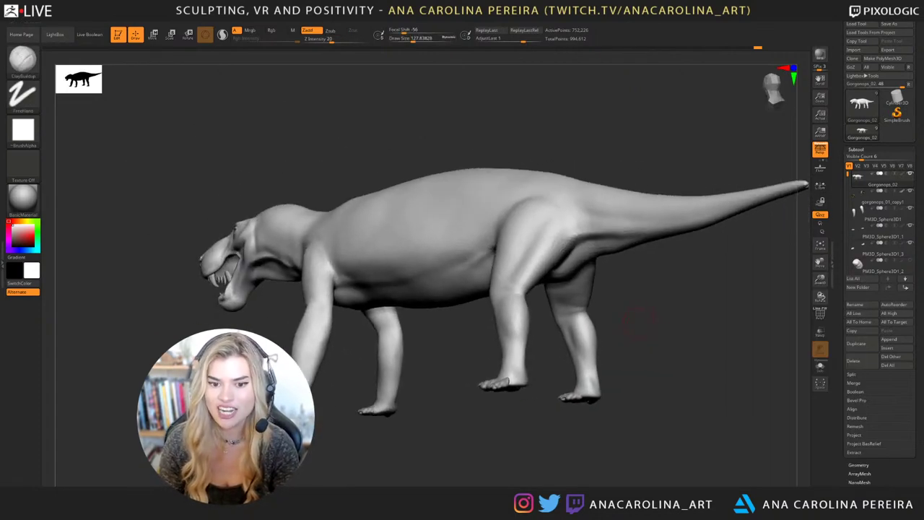
{"action": "key", "text": "space"}
{"action": "left_click_drag", "start_coordinate": [631, 285], "coordinate": [637, 284]}
{"action": "mouse_move", "coordinate": [640, 318]}
{"action": "left_mouse_down"}
{"action": "mouse_move", "coordinate": [646, 290]}
{"action": "mouse_move", "coordinate": [587, 279]}
{"action": "left_mouse_up"}
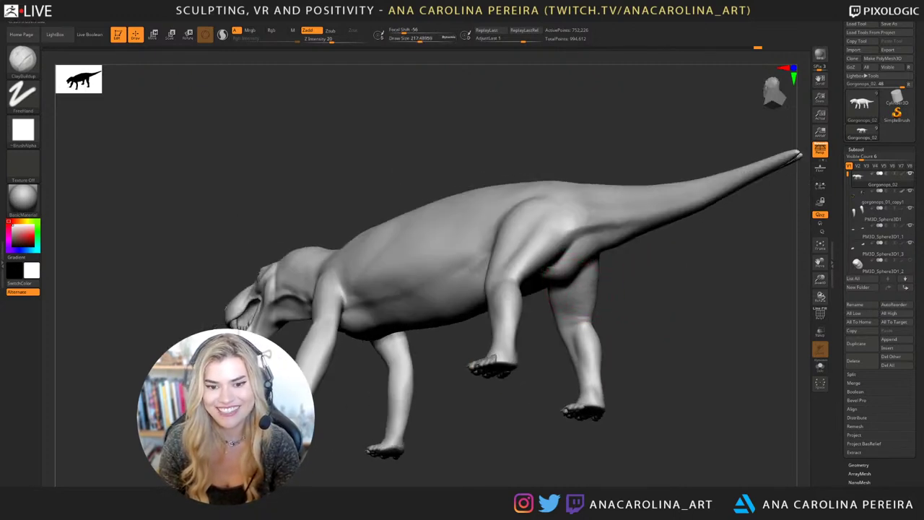
{"action": "left_click_drag", "start_coordinate": [585, 328], "coordinate": [614, 322]}
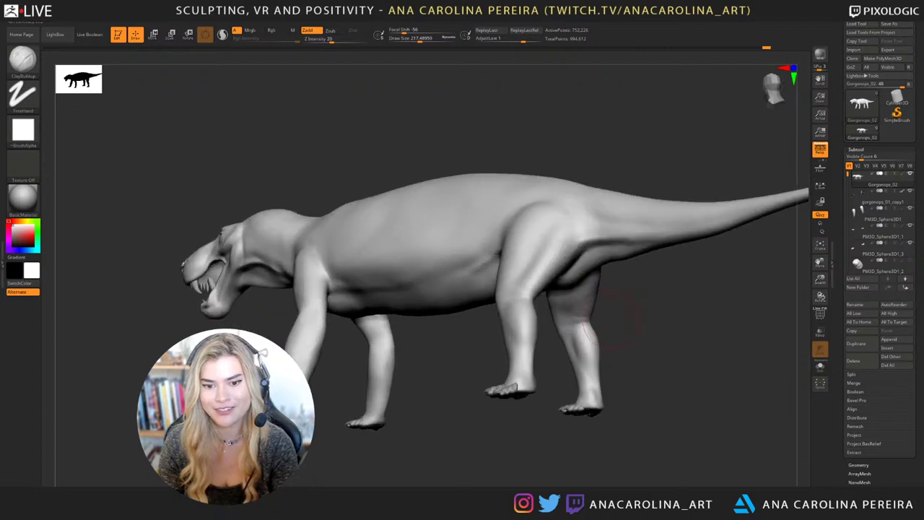
{"action": "key", "text": "shift"}
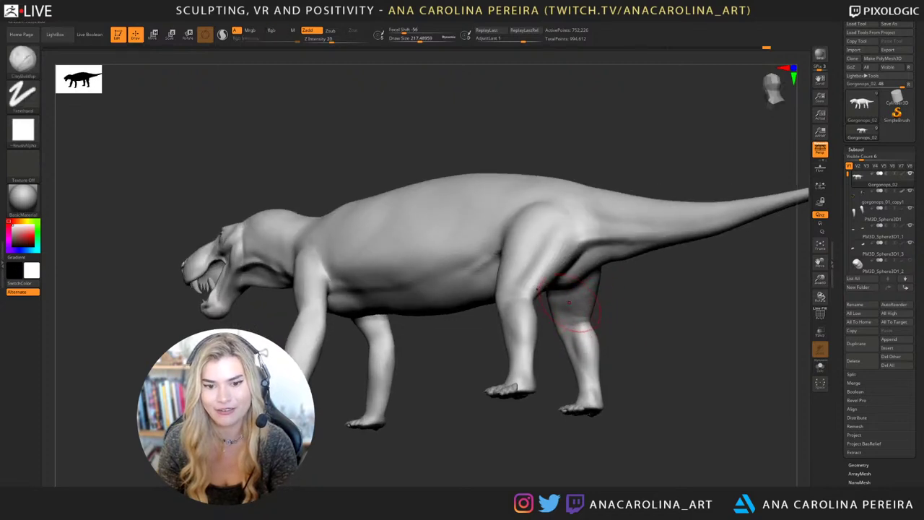
{"action": "key", "text": "shift"}
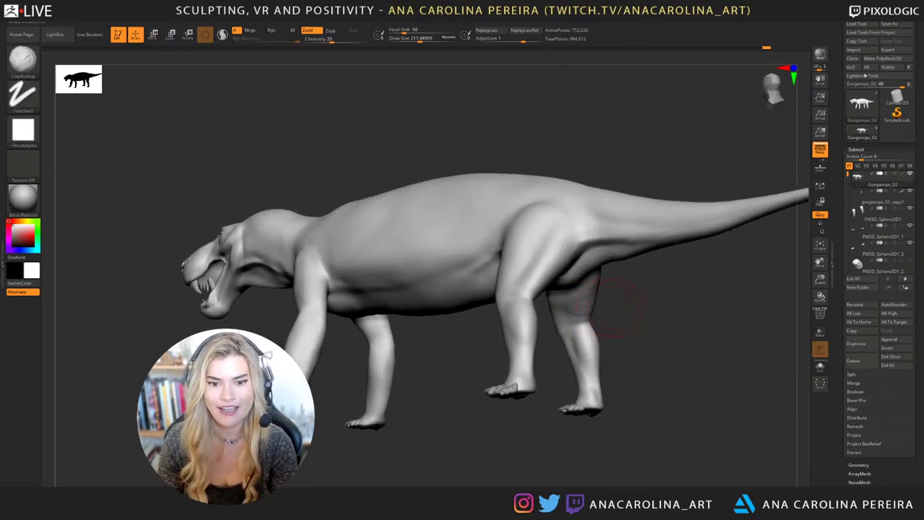
{"action": "mouse_move", "coordinate": [619, 289]}
{"action": "left_mouse_down", "text": "shift"}
{"action": "mouse_move", "coordinate": [671, 343]}
{"action": "mouse_move", "coordinate": [699, 354]}
{"action": "mouse_move", "coordinate": [708, 325]}
{"action": "left_mouse_up", "text": "shift"}
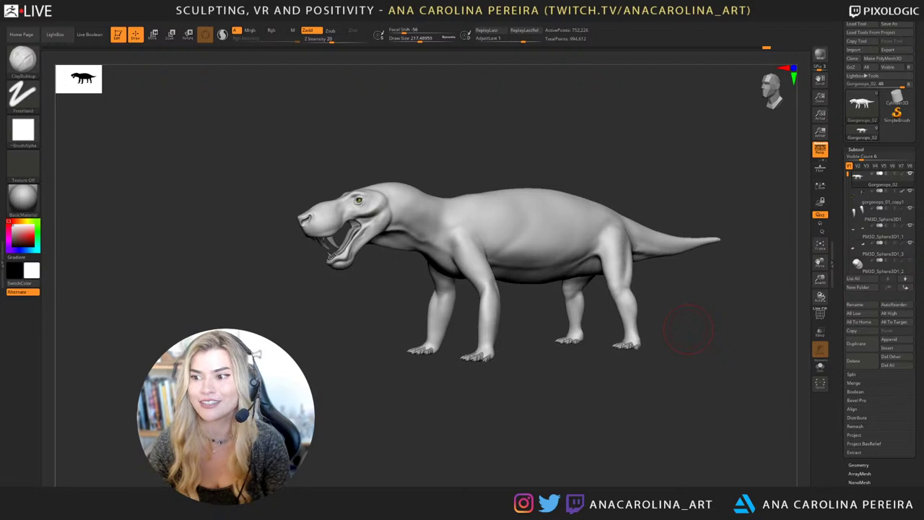
Sculpt the hip and upper thigh with ClayBuildup at a draw size of about 192, working at a lower subdivision level.
{"action": "right_click_drag", "start_coordinate": [688, 300], "coordinate": [711, 363], "text": "ctrl"}
{"action": "key", "text": "space"}
{"action": "left_click_drag", "start_coordinate": [692, 327], "coordinate": [686, 326]}
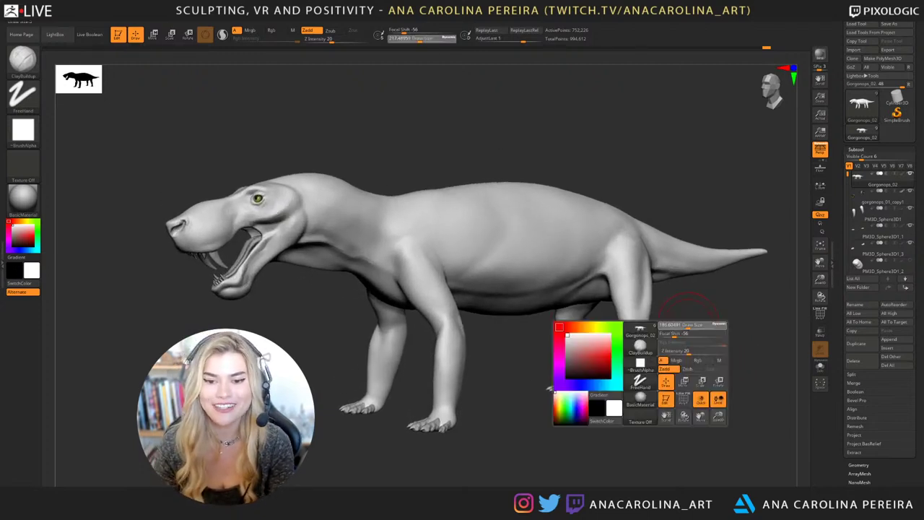
{"action": "mouse_move", "coordinate": [686, 326]}
{"action": "right_mouse_down"}
{"action": "mouse_move", "coordinate": [618, 326]}
{"action": "mouse_move", "coordinate": [625, 351]}
{"action": "right_mouse_up"}
{"action": "key", "text": "space"}
{"action": "left_click_drag", "start_coordinate": [655, 329], "coordinate": [665, 328]}
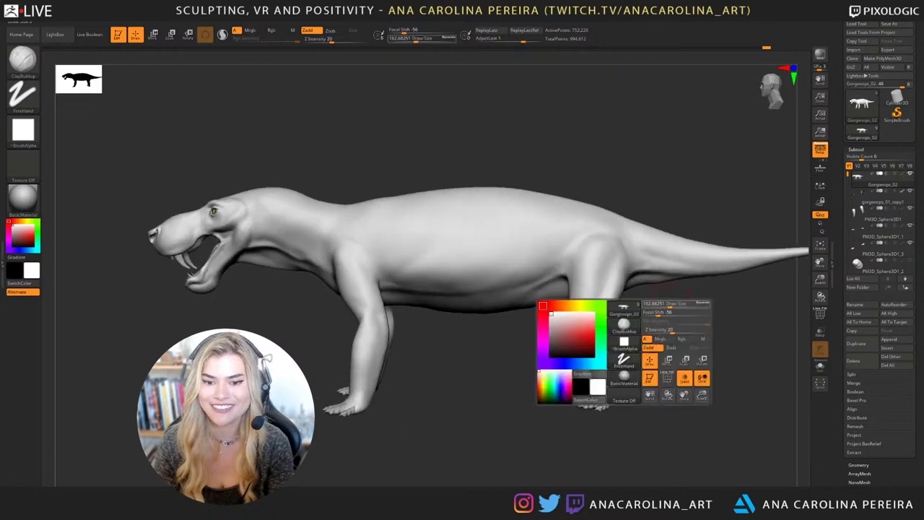
{"action": "right_click_drag", "start_coordinate": [664, 329], "coordinate": [648, 318]}
{"action": "left_click_drag", "start_coordinate": [647, 318], "coordinate": [541, 268]}
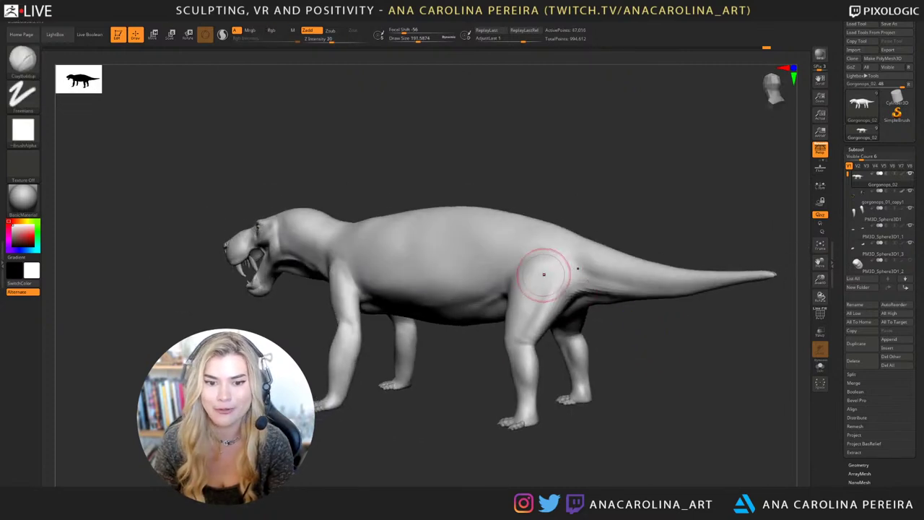
{"action": "key", "text": "d"}
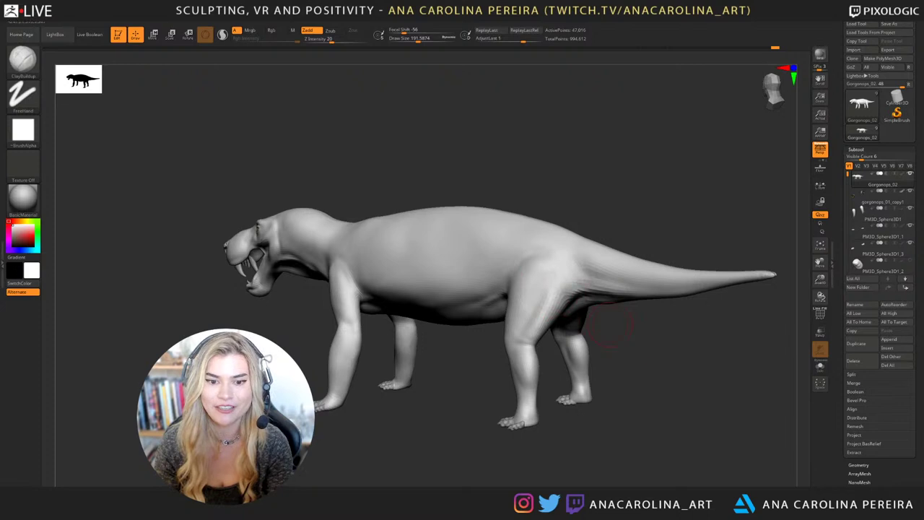
{"action": "left_click_drag", "start_coordinate": [629, 320], "coordinate": [682, 332]}
{"action": "key", "text": "shift+d"}
{"action": "mouse_move", "coordinate": [616, 353]}
{"action": "left_mouse_down"}
{"action": "mouse_move", "coordinate": [599, 351]}
{"action": "mouse_move", "coordinate": [551, 287]}
{"action": "left_mouse_up"}
{"action": "left_click_drag", "start_coordinate": [567, 350], "coordinate": [619, 355]}
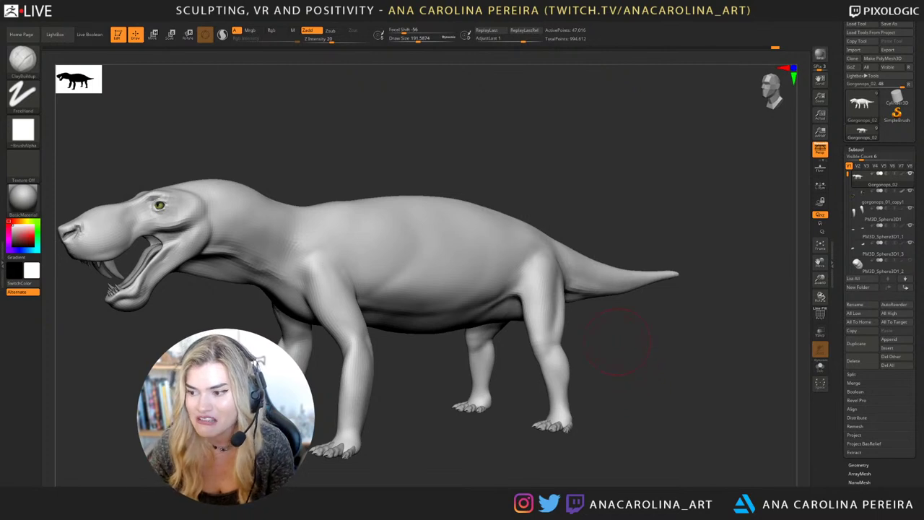
Examine the body, hindquarters and tail from side, rear three-quarter and low angles.
{"action": "left_click_drag", "start_coordinate": [626, 377], "coordinate": [646, 380]}
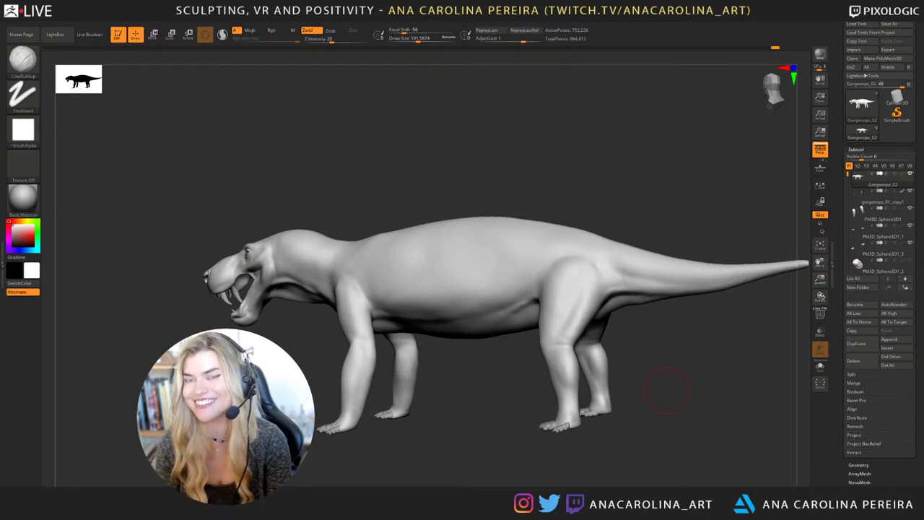
{"action": "left_click_drag", "start_coordinate": [666, 390], "coordinate": [689, 421]}
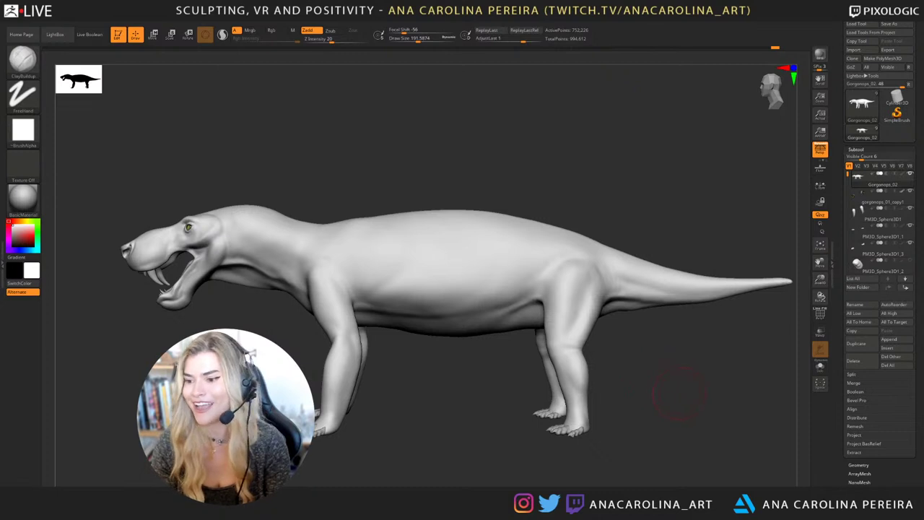
{"action": "mouse_move", "coordinate": [662, 372]}
{"action": "left_mouse_down"}
{"action": "mouse_move", "coordinate": [642, 372]}
{"action": "mouse_move", "coordinate": [729, 382]}
{"action": "mouse_move", "coordinate": [686, 383]}
{"action": "mouse_move", "coordinate": [701, 361]}
{"action": "mouse_move", "coordinate": [627, 371]}
{"action": "mouse_move", "coordinate": [592, 361]}
{"action": "mouse_move", "coordinate": [613, 332]}
{"action": "mouse_move", "coordinate": [622, 283]}
{"action": "left_mouse_up"}
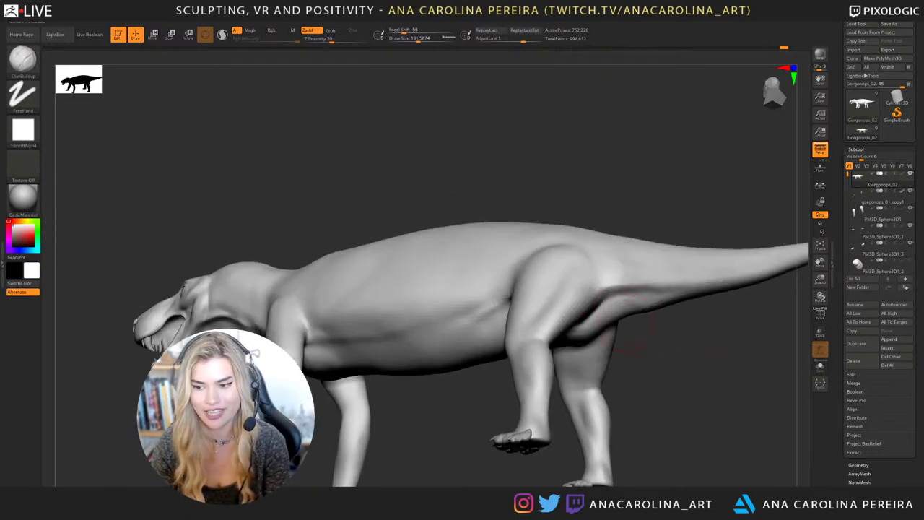
{"action": "left_click_drag", "start_coordinate": [625, 323], "coordinate": [636, 372]}
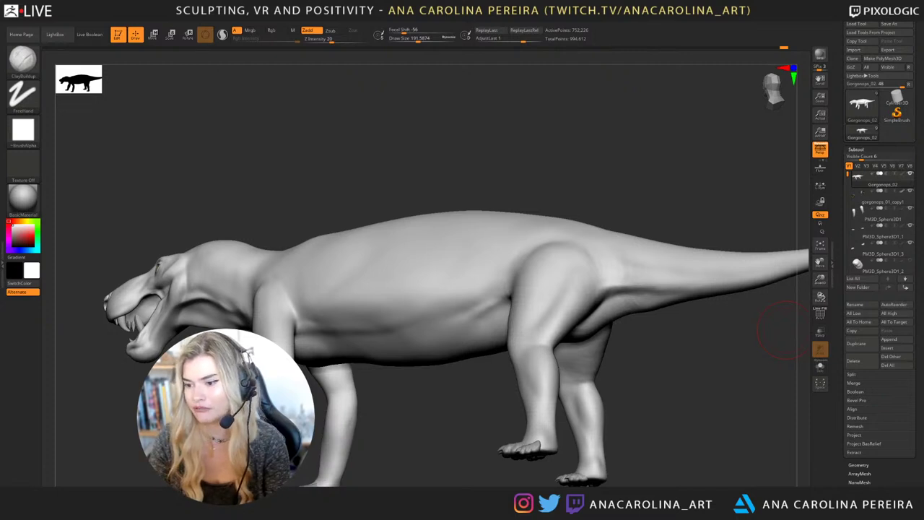
{"action": "left_click_drag", "start_coordinate": [784, 328], "coordinate": [697, 437]}
{"action": "mouse_move", "coordinate": [635, 379]}
{"action": "left_mouse_down"}
{"action": "mouse_move", "coordinate": [664, 378]}
{"action": "mouse_move", "coordinate": [662, 325]}
{"action": "mouse_move", "coordinate": [650, 346]}
{"action": "mouse_move", "coordinate": [657, 397]}
{"action": "mouse_move", "coordinate": [670, 351]}
{"action": "left_mouse_up"}
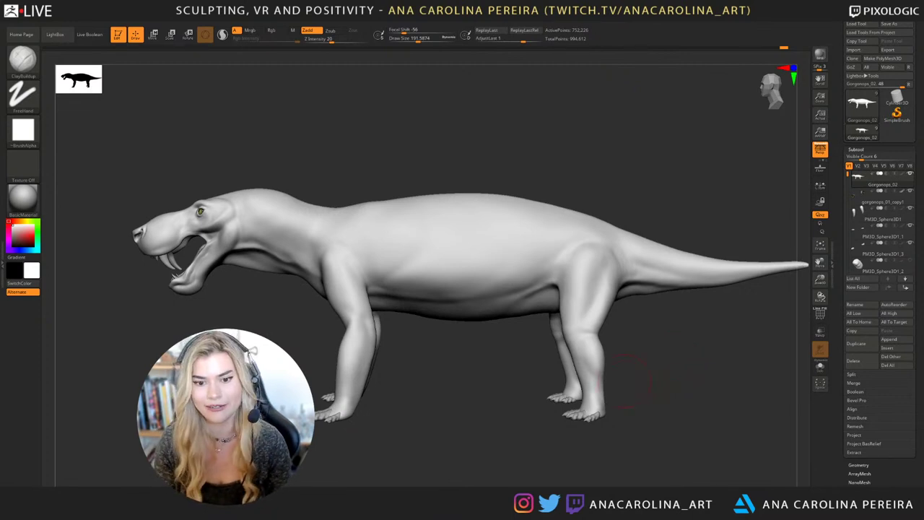
Reshape the rump silhouette above the hind leg with the Move brush at a draw size of about 207, one subdivision level lower.
{"action": "mouse_move", "coordinate": [686, 361]}
{"action": "left_mouse_down", "text": "alt"}
{"action": "mouse_move", "coordinate": [690, 379]}
{"action": "mouse_move", "coordinate": [638, 380]}
{"action": "left_mouse_up", "text": "alt"}
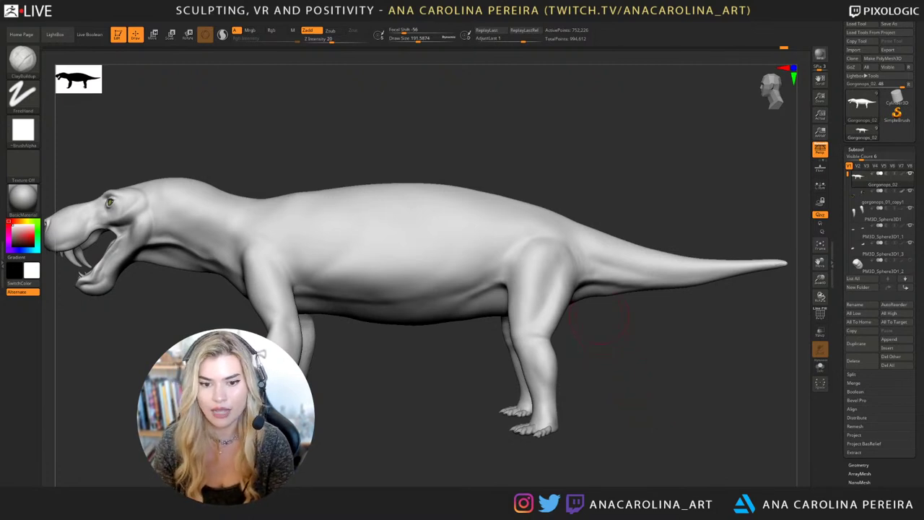
{"action": "mouse_move", "coordinate": [633, 358]}
{"action": "left_mouse_down", "text": "alt"}
{"action": "mouse_move", "coordinate": [633, 379]}
{"action": "mouse_move", "coordinate": [613, 377]}
{"action": "left_mouse_up", "text": "alt"}
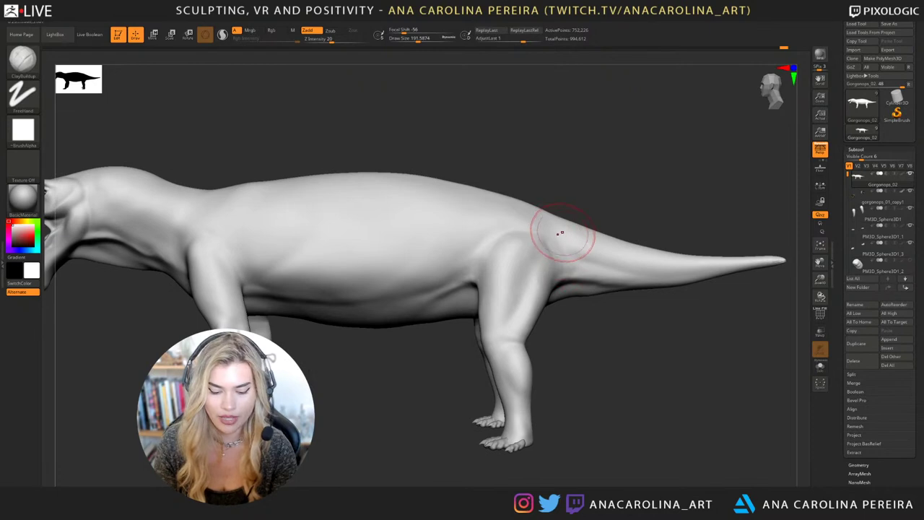
{"action": "key", "text": "b"}
{"action": "key", "text": "m"}
{"action": "key", "text": "v"}
{"action": "key", "text": "space"}
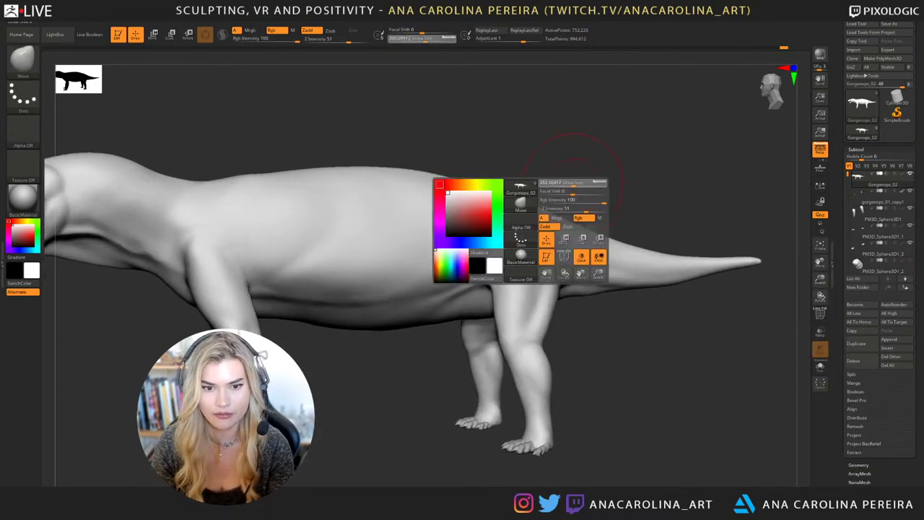
{"action": "left_click_drag", "start_coordinate": [562, 193], "coordinate": [560, 193]}
{"action": "left_click_drag", "start_coordinate": [592, 160], "coordinate": [602, 156], "text": "shift"}
{"action": "key", "text": "shift+d"}
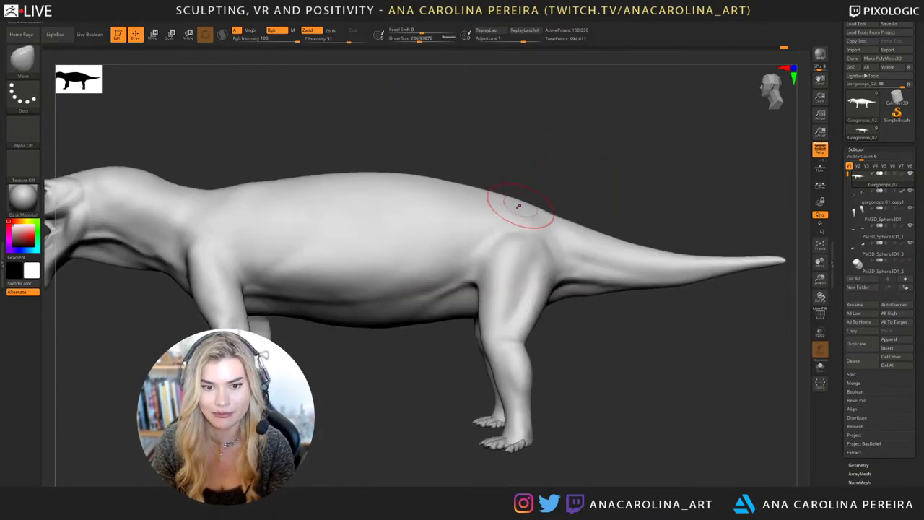
{"action": "left_click_drag", "start_coordinate": [518, 204], "coordinate": [520, 209]}
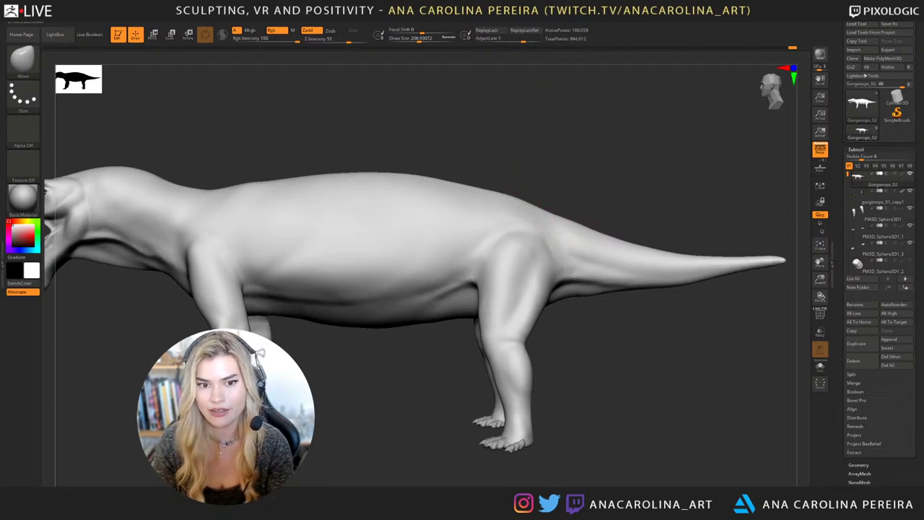
Reshape the upper contour of the tail with the Move brush at draw sizes of about 177 and 158.
{"action": "left_click_drag", "start_coordinate": [565, 199], "coordinate": [575, 194], "text": "alt"}
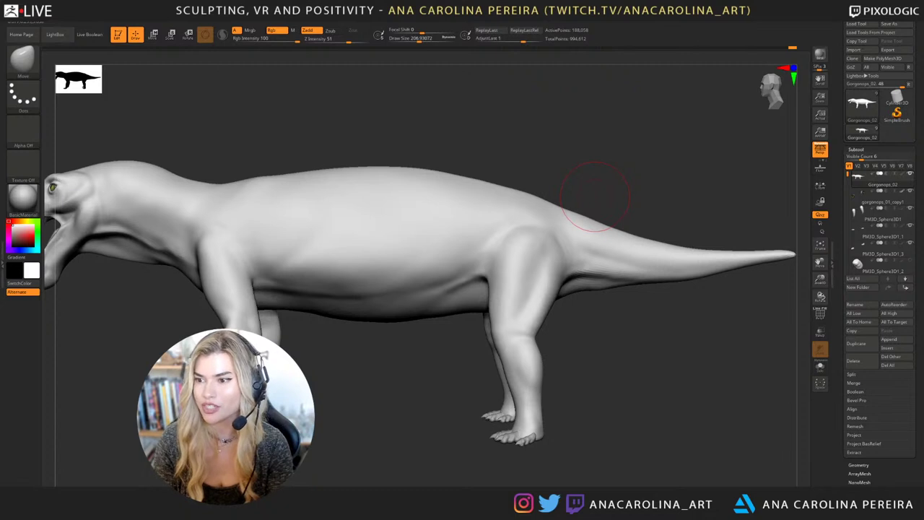
{"action": "mouse_move", "coordinate": [597, 197]}
{"action": "left_mouse_down", "text": "alt"}
{"action": "mouse_move", "coordinate": [607, 148]}
{"action": "mouse_move", "coordinate": [592, 142]}
{"action": "mouse_move", "coordinate": [607, 168]}
{"action": "mouse_move", "coordinate": [622, 169]}
{"action": "mouse_move", "coordinate": [582, 229]}
{"action": "left_mouse_up", "text": "alt"}
{"action": "key", "text": "s"}
{"action": "key", "text": "space"}
{"action": "left_click_drag", "start_coordinate": [632, 195], "coordinate": [627, 196]}
{"action": "left_click_drag", "start_coordinate": [627, 190], "coordinate": [628, 231]}
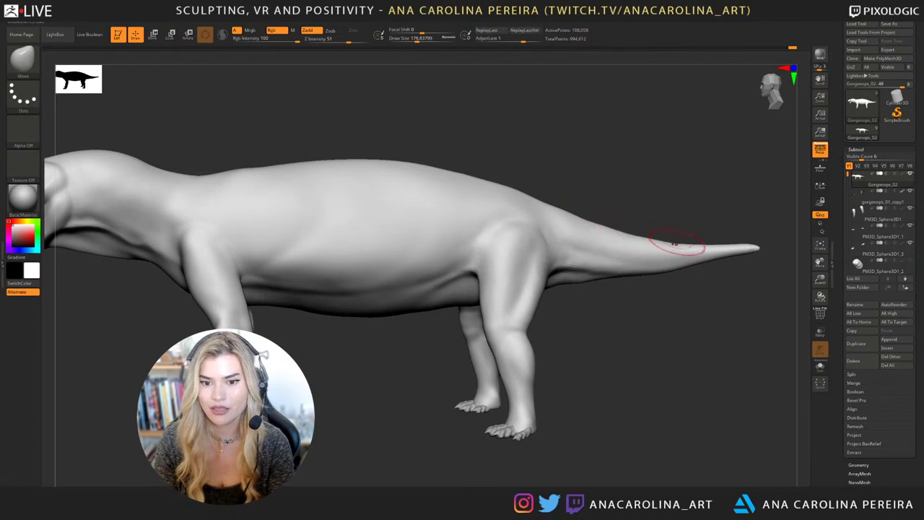
{"action": "right_click", "coordinate": [702, 241]}
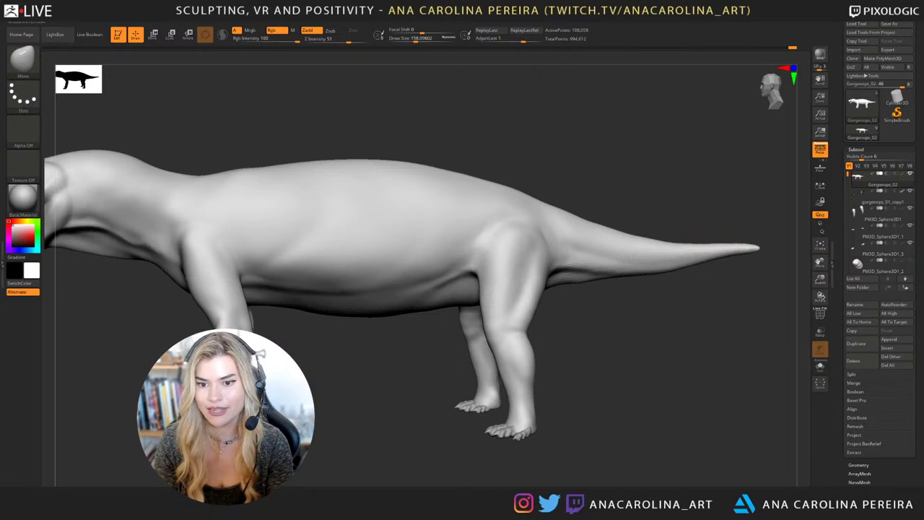
{"action": "left_click_drag", "start_coordinate": [728, 246], "coordinate": [738, 239]}
Adjust the rump and rear back contour with the Move brush at draw sizes of about 305 and 268.
{"action": "left_click_drag", "start_coordinate": [526, 165], "coordinate": [629, 200], "text": "alt"}
{"action": "key", "text": "space"}
{"action": "mouse_move", "coordinate": [612, 204]}
{"action": "left_mouse_down"}
{"action": "mouse_move", "coordinate": [623, 200]}
{"action": "mouse_move", "coordinate": [612, 204]}
{"action": "left_mouse_up"}
{"action": "key", "text": "space"}
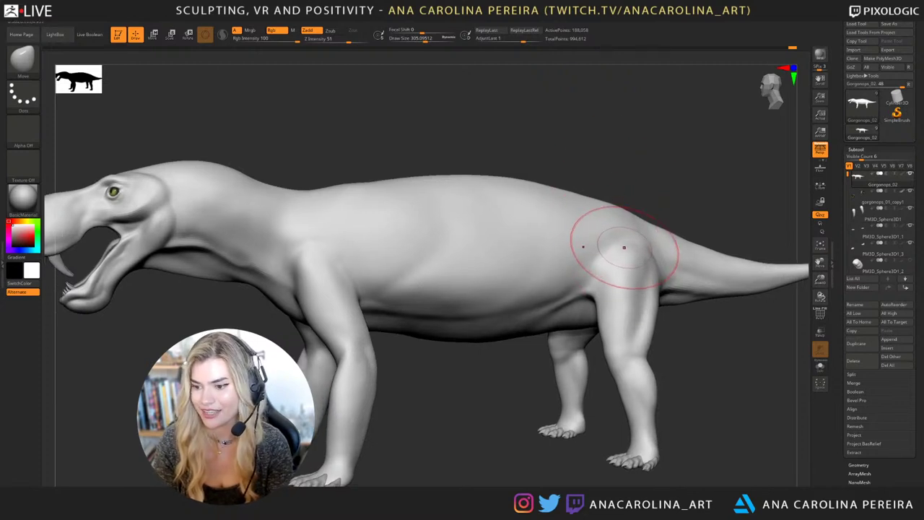
{"action": "left_click_drag", "start_coordinate": [635, 145], "coordinate": [611, 149]}
{"action": "key", "text": "space"}
{"action": "left_click_drag", "start_coordinate": [647, 171], "coordinate": [603, 168]}
{"action": "key", "text": "space"}
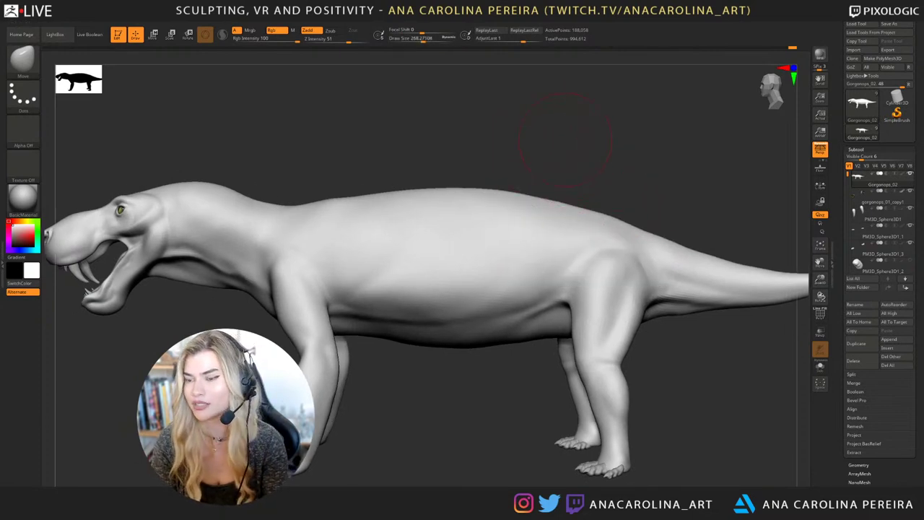
{"action": "left_click_drag", "start_coordinate": [556, 156], "coordinate": [562, 153]}
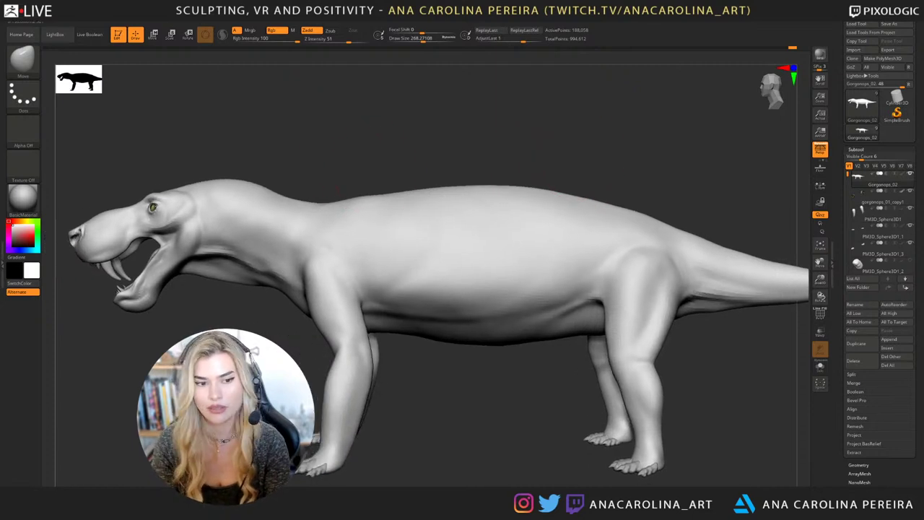
Adjust the shoulder and upper back contour with the Move brush at draw sizes of about 293, 251 and 202.
{"action": "mouse_move", "coordinate": [379, 177]}
{"action": "left_mouse_down"}
{"action": "mouse_move", "coordinate": [405, 174]}
{"action": "mouse_move", "coordinate": [455, 189]}
{"action": "left_mouse_up"}
{"action": "key", "text": "space"}
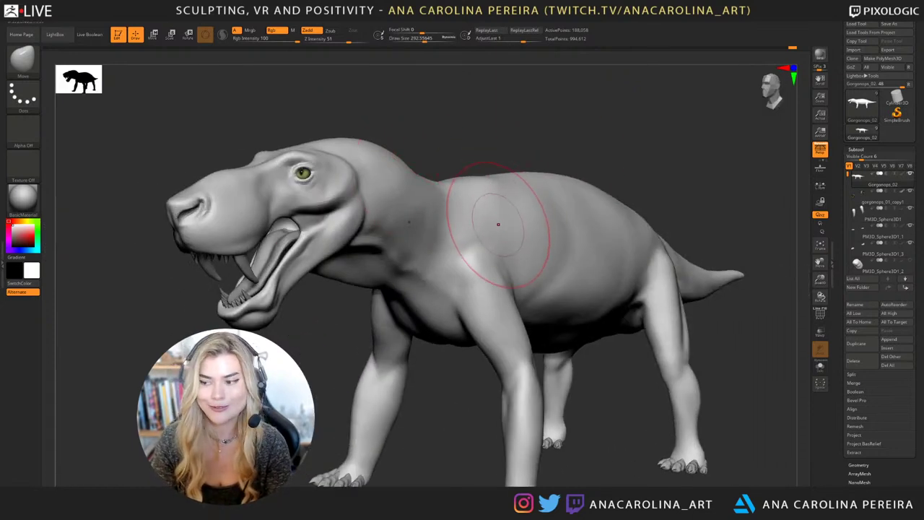
{"action": "key", "text": "space"}
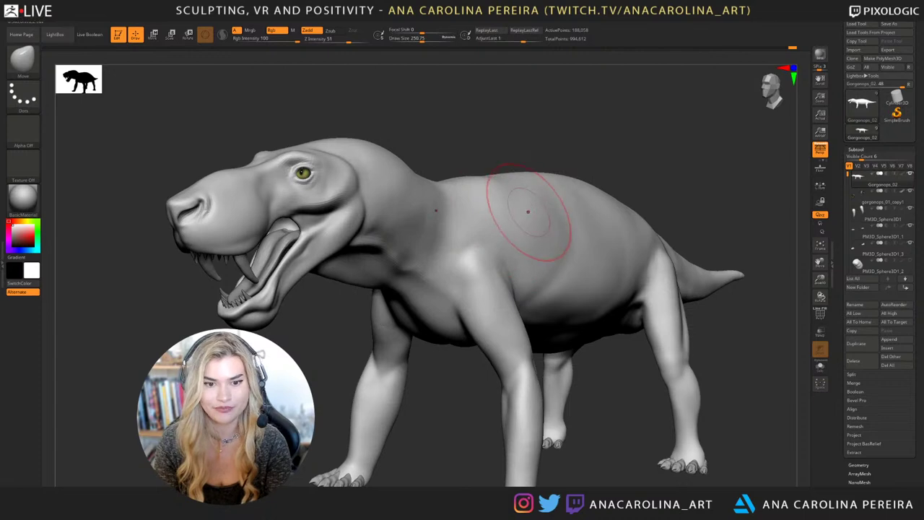
{"action": "left_click_drag", "start_coordinate": [547, 163], "coordinate": [484, 189]}
{"action": "key", "text": "space"}
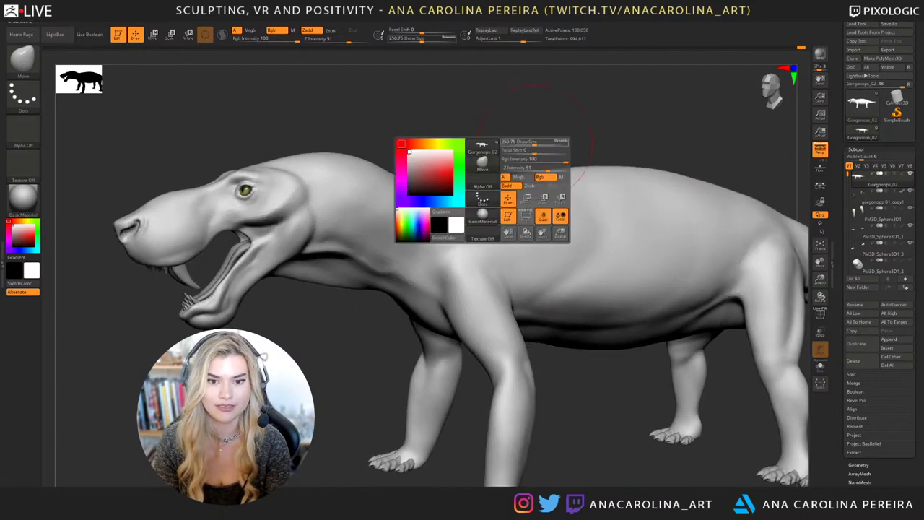
{"action": "left_click_drag", "start_coordinate": [524, 145], "coordinate": [534, 144]}
{"action": "mouse_move", "coordinate": [577, 137]}
{"action": "left_mouse_down", "text": "alt"}
{"action": "mouse_move", "coordinate": [577, 94]}
{"action": "mouse_move", "coordinate": [484, 97]}
{"action": "left_mouse_up", "text": "alt"}
{"action": "key", "text": "space"}
{"action": "left_click_drag", "start_coordinate": [486, 189], "coordinate": [469, 190]}
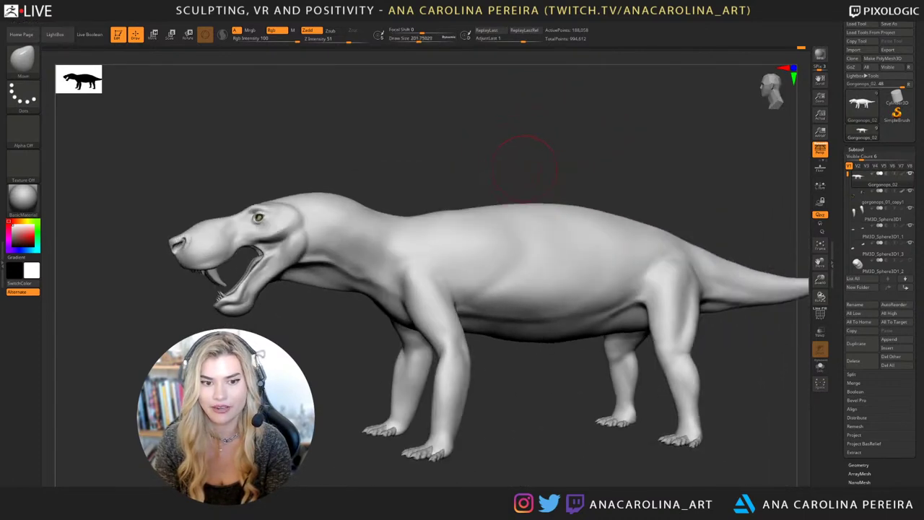
{"action": "left_click_drag", "start_coordinate": [520, 161], "coordinate": [585, 170]}
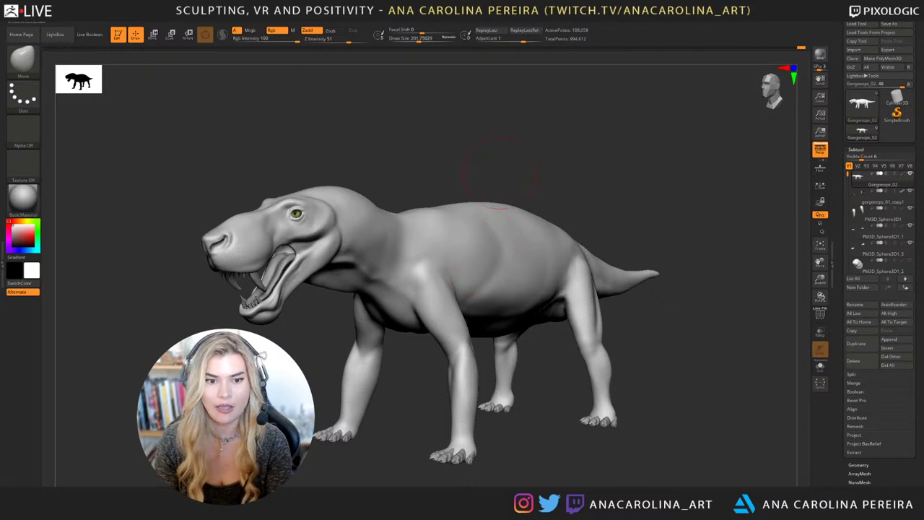
{"action": "left_click_drag", "start_coordinate": [498, 173], "coordinate": [492, 163]}
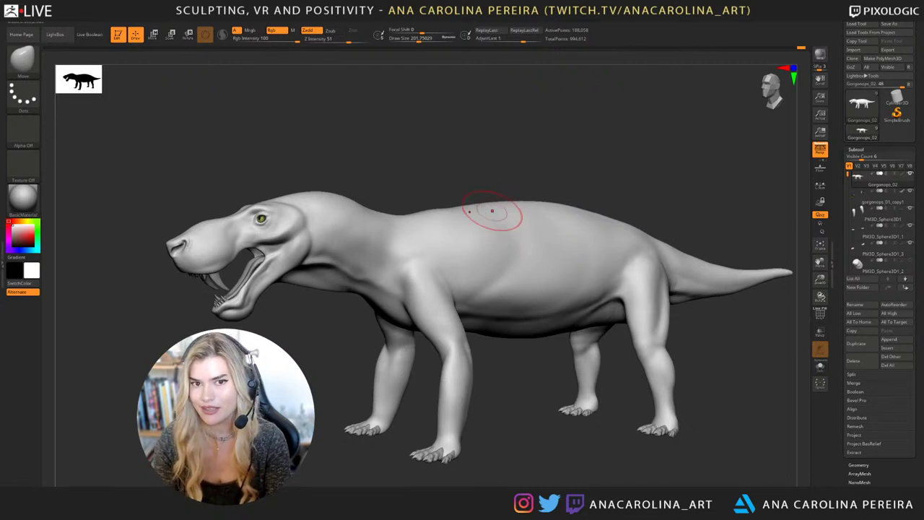
{"action": "mouse_move", "coordinate": [549, 129]}
{"action": "left_mouse_down"}
{"action": "mouse_move", "coordinate": [515, 165]}
{"action": "mouse_move", "coordinate": [512, 143]}
{"action": "mouse_move", "coordinate": [519, 147]}
{"action": "mouse_move", "coordinate": [495, 223]}
{"action": "left_mouse_up"}
Sculpt the shoulder blade and ribcage forms with ClayBuildup at draw sizes of about 234 and 299, one subdivision level lower, and smooth them.
{"action": "right_click", "coordinate": [515, 165]}
{"action": "key", "text": "b"}
{"action": "key", "text": "c"}
{"action": "key", "text": "b"}
{"action": "key", "text": "shift+d"}
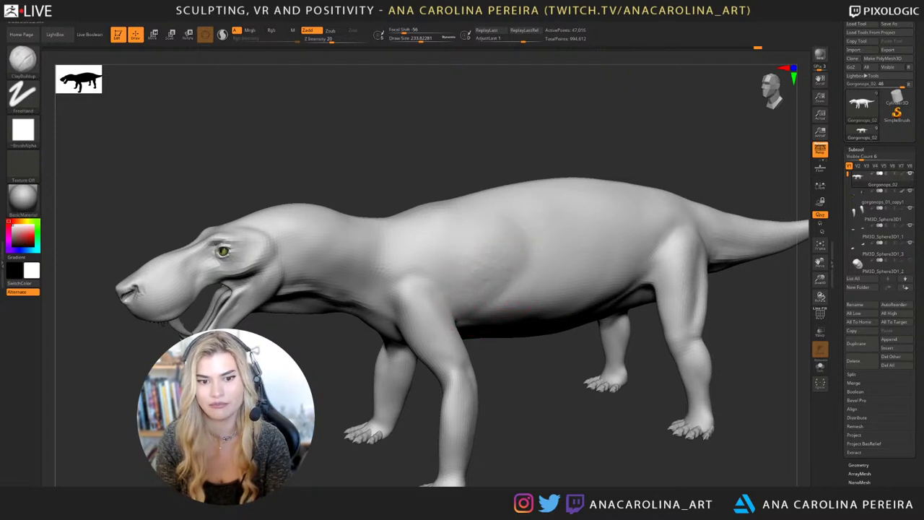
{"action": "key", "text": "shift"}
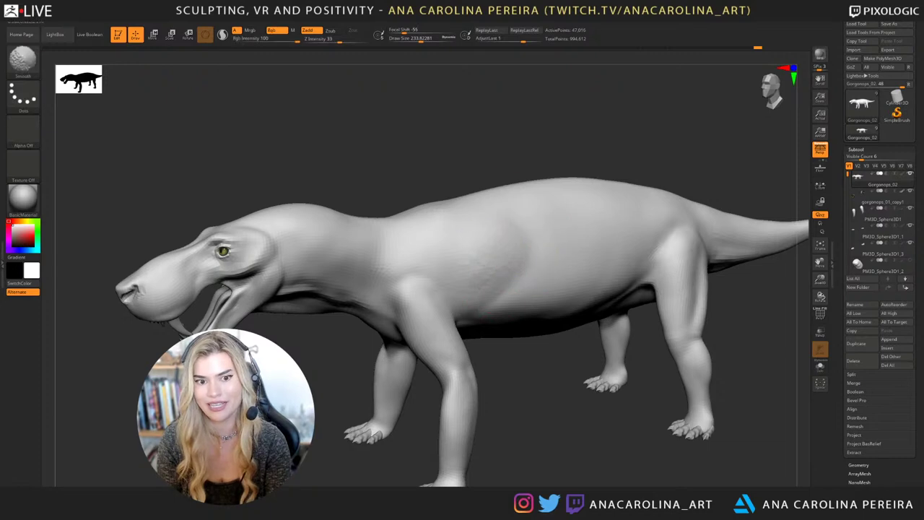
{"action": "mouse_move", "coordinate": [505, 130]}
{"action": "left_mouse_down"}
{"action": "mouse_move", "coordinate": [447, 144]}
{"action": "mouse_move", "coordinate": [549, 155]}
{"action": "mouse_move", "coordinate": [592, 126]}
{"action": "mouse_move", "coordinate": [650, 121]}
{"action": "mouse_move", "coordinate": [530, 112]}
{"action": "left_mouse_up"}
{"action": "key", "text": "shift"}
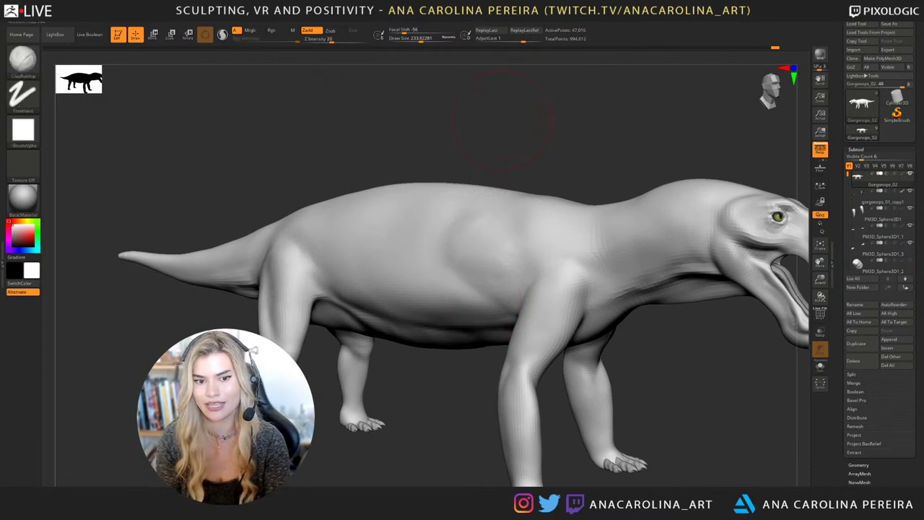
{"action": "left_click_drag", "start_coordinate": [502, 120], "coordinate": [509, 114], "text": "alt"}
{"action": "mouse_move", "coordinate": [509, 155]}
{"action": "left_mouse_down"}
{"action": "mouse_move", "coordinate": [534, 144]}
{"action": "mouse_move", "coordinate": [503, 180]}
{"action": "left_mouse_up"}
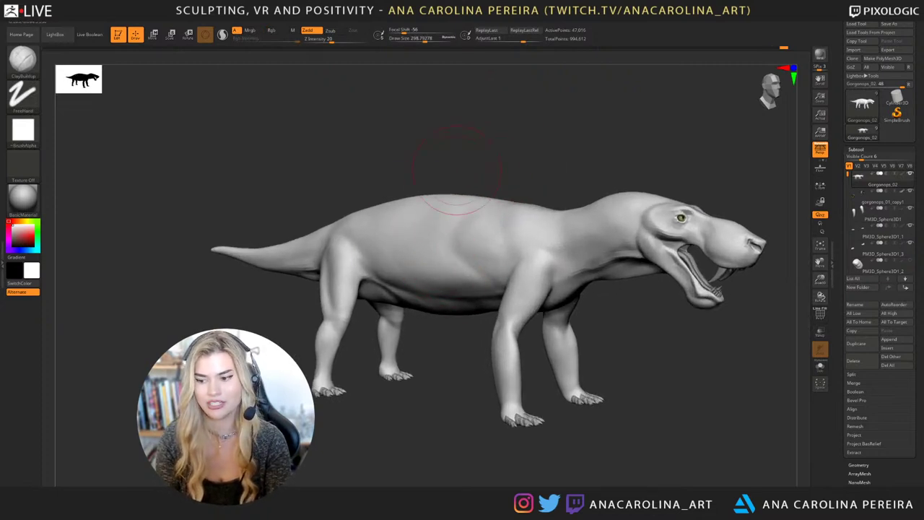
{"action": "left_click_drag", "start_coordinate": [474, 157], "coordinate": [443, 162], "text": "alt"}
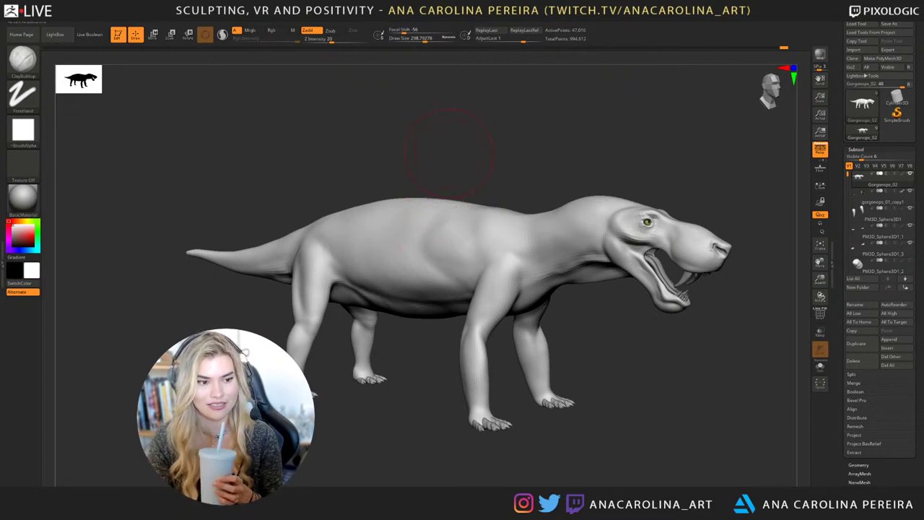
{"action": "left_click_drag", "start_coordinate": [449, 163], "coordinate": [454, 164]}
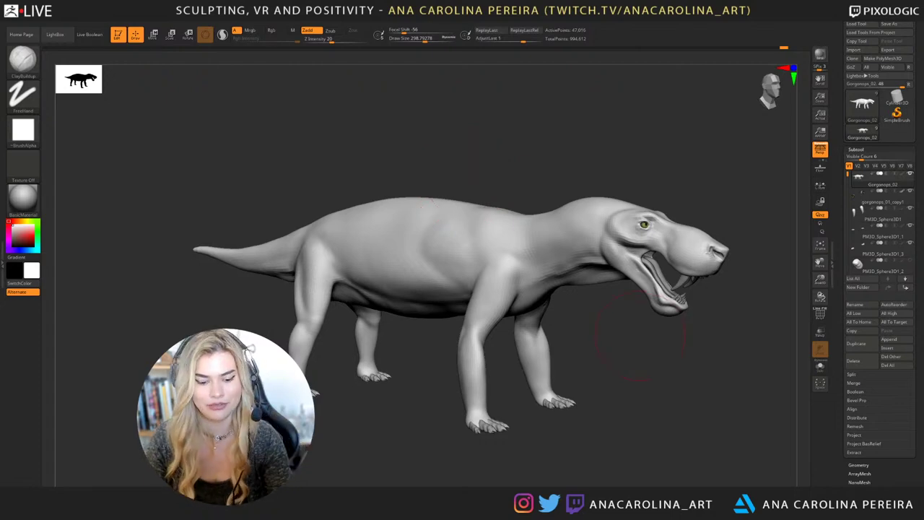
Sculpt and smooth the flank and hind thigh with ClayBuildup at a draw size of about 299, and return to a higher subdivision level.
{"action": "mouse_move", "coordinate": [627, 350]}
{"action": "left_mouse_down"}
{"action": "mouse_move", "coordinate": [658, 335]}
{"action": "mouse_move", "coordinate": [663, 273]}
{"action": "mouse_move", "coordinate": [716, 306]}
{"action": "left_mouse_up"}
{"action": "key", "text": "b"}
{"action": "key", "text": "c"}
{"action": "key", "text": "b"}
{"action": "key", "text": "shift+d"}
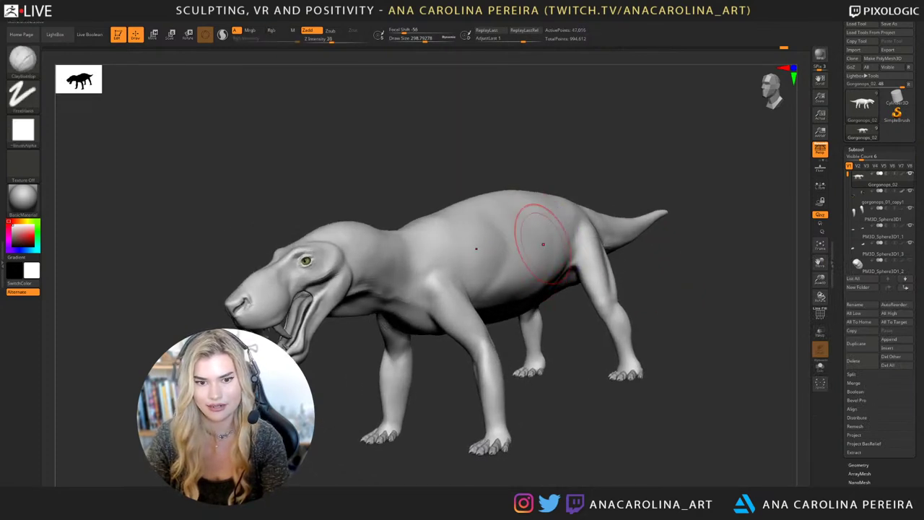
{"action": "left_click", "coordinate": [613, 311]}
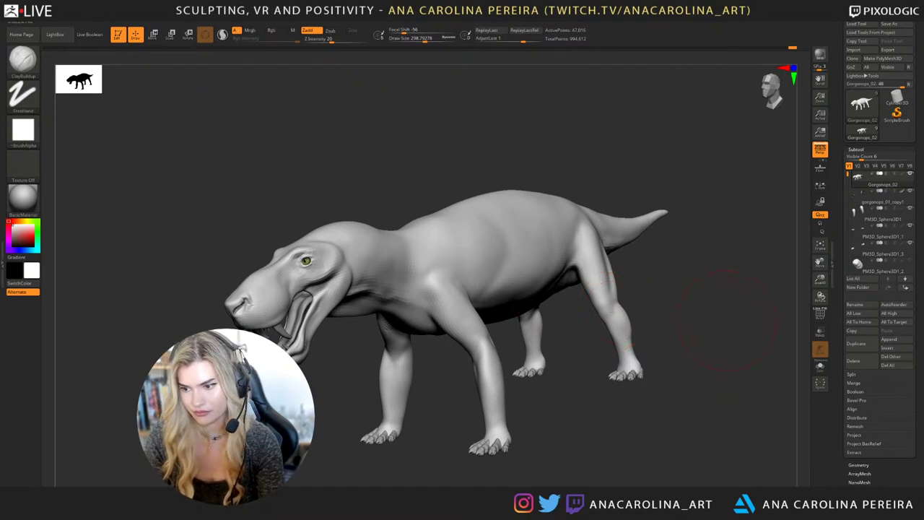
{"action": "mouse_move", "coordinate": [728, 320]}
{"action": "left_mouse_down"}
{"action": "mouse_move", "coordinate": [699, 329]}
{"action": "mouse_move", "coordinate": [736, 329]}
{"action": "left_mouse_up"}
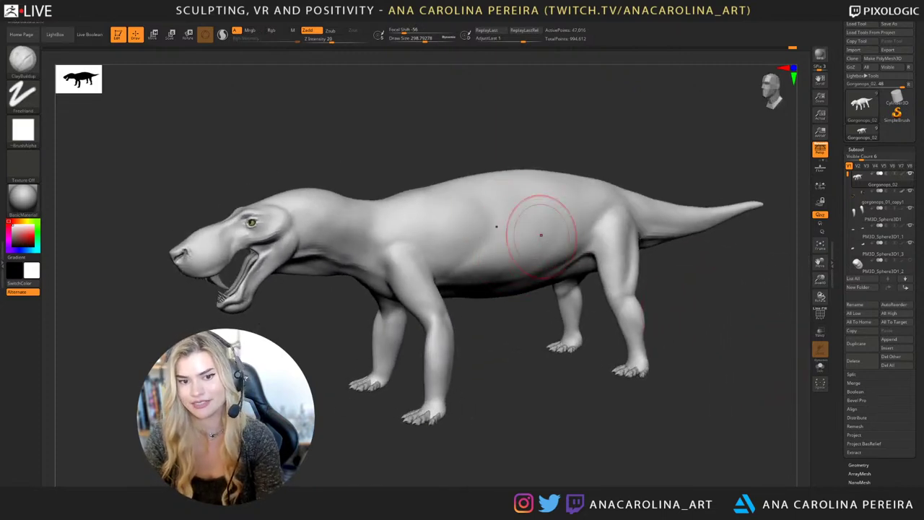
{"action": "mouse_move", "coordinate": [576, 156]}
{"action": "left_mouse_down"}
{"action": "mouse_move", "coordinate": [567, 209]}
{"action": "mouse_move", "coordinate": [619, 247]}
{"action": "left_mouse_up"}
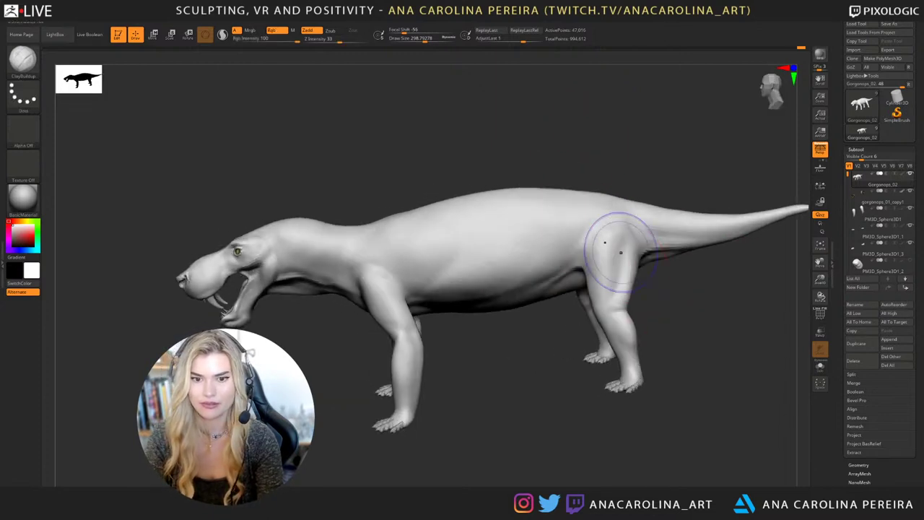
{"action": "key", "text": "d"}
{"action": "key", "text": "d"}
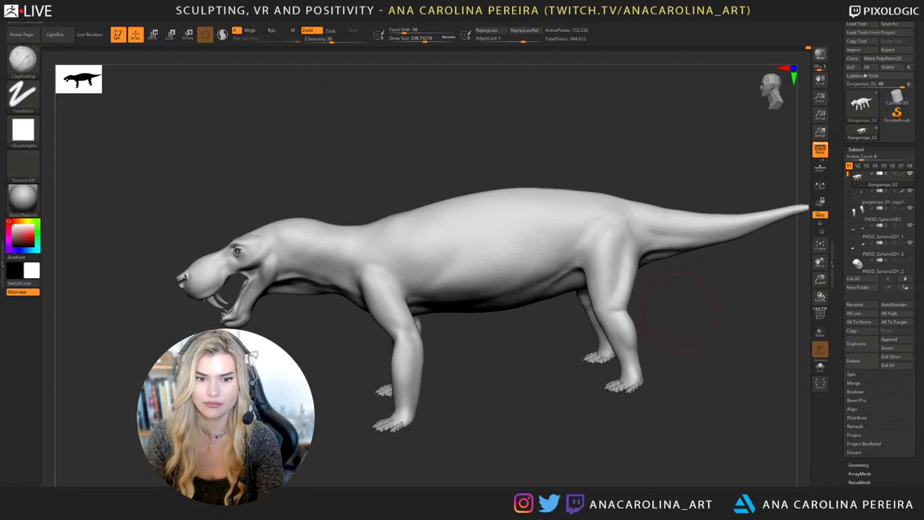
Build up the inner thigh of the far hind leg with ClayBuildup at a draw size of about 187 on a lower subdivision level.
{"action": "left_click_drag", "start_coordinate": [666, 313], "coordinate": [719, 350]}
{"action": "mouse_move", "coordinate": [437, 329]}
{"action": "left_mouse_down"}
{"action": "mouse_move", "coordinate": [462, 346]}
{"action": "mouse_move", "coordinate": [413, 362]}
{"action": "mouse_move", "coordinate": [552, 340]}
{"action": "mouse_move", "coordinate": [506, 323]}
{"action": "left_mouse_up"}
{"action": "key", "text": "s"}
{"action": "key", "text": "shift+d"}
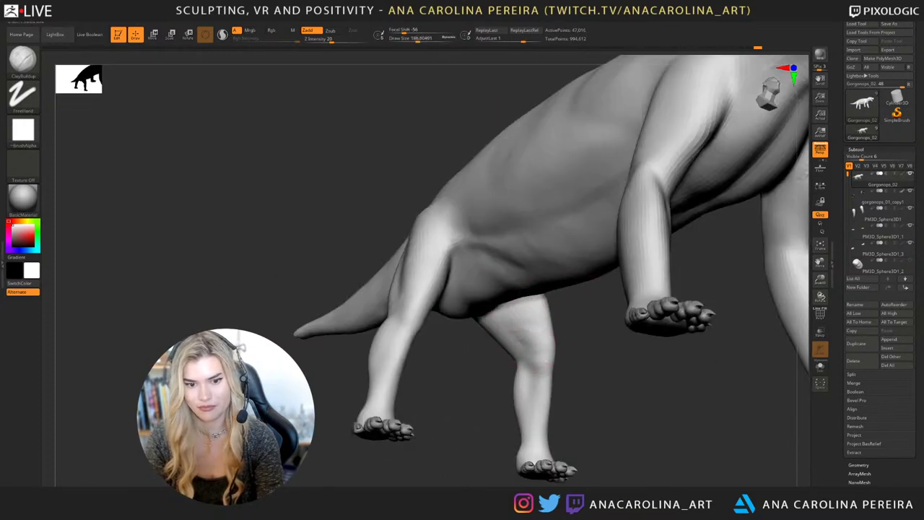
{"action": "left_click_drag", "start_coordinate": [549, 313], "coordinate": [544, 326]}
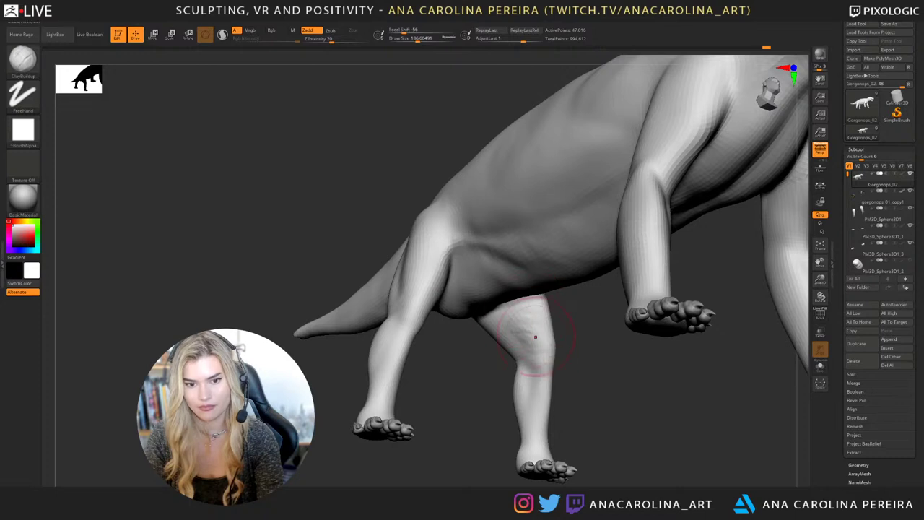
Sculpt the knee and inner lower leg of the far hind leg with ClayBuildup at a draw size of about 136.
{"action": "left_click_drag", "start_coordinate": [599, 347], "coordinate": [609, 393]}
{"action": "key", "text": "space"}
{"action": "left_click_drag", "start_coordinate": [570, 343], "coordinate": [529, 353]}
{"action": "key", "text": "space"}
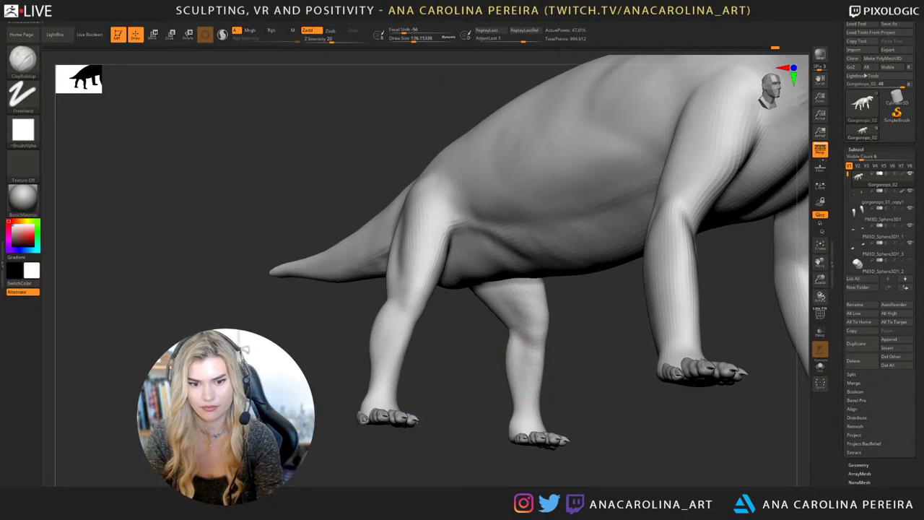
{"action": "left_click_drag", "start_coordinate": [529, 370], "coordinate": [532, 390]}
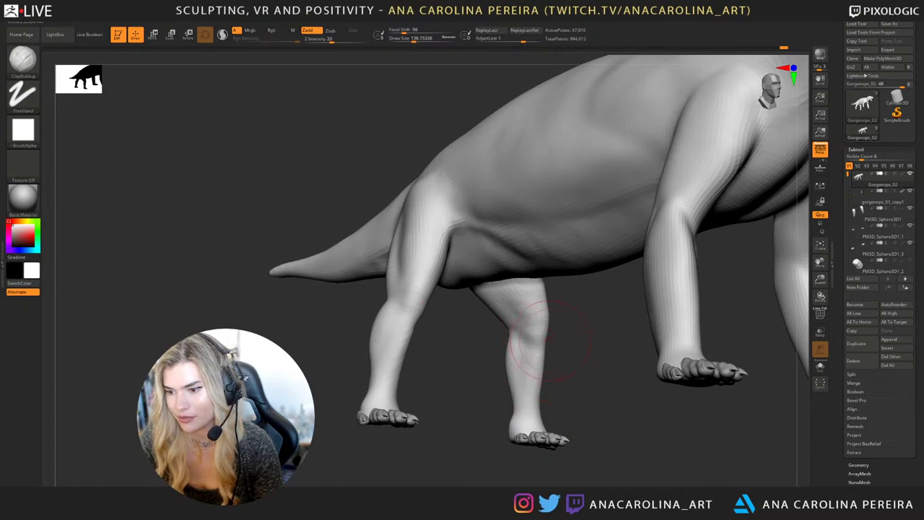
Sculpt the groin and the underside of the tail base with ClayBuildup at draw sizes of about 136 and 167.
{"action": "left_click_drag", "start_coordinate": [655, 363], "coordinate": [552, 396]}
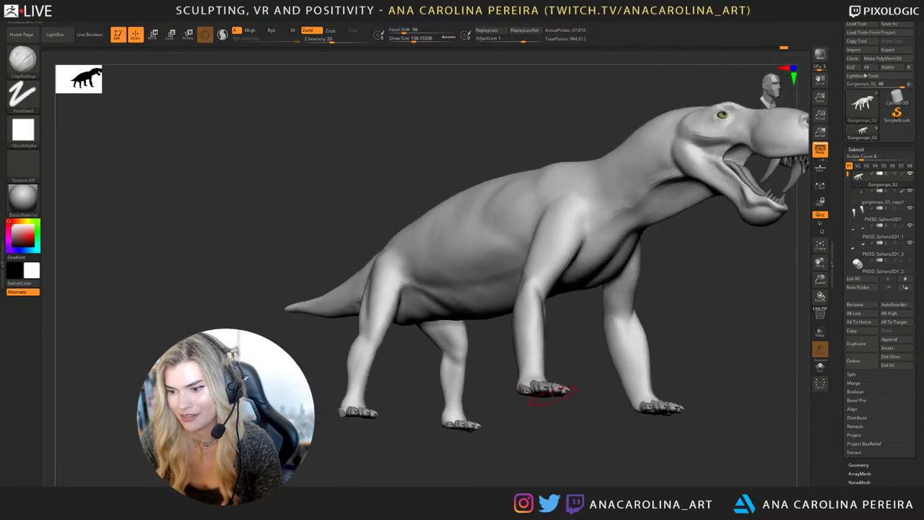
{"action": "right_click_drag", "start_coordinate": [549, 390], "coordinate": [571, 458]}
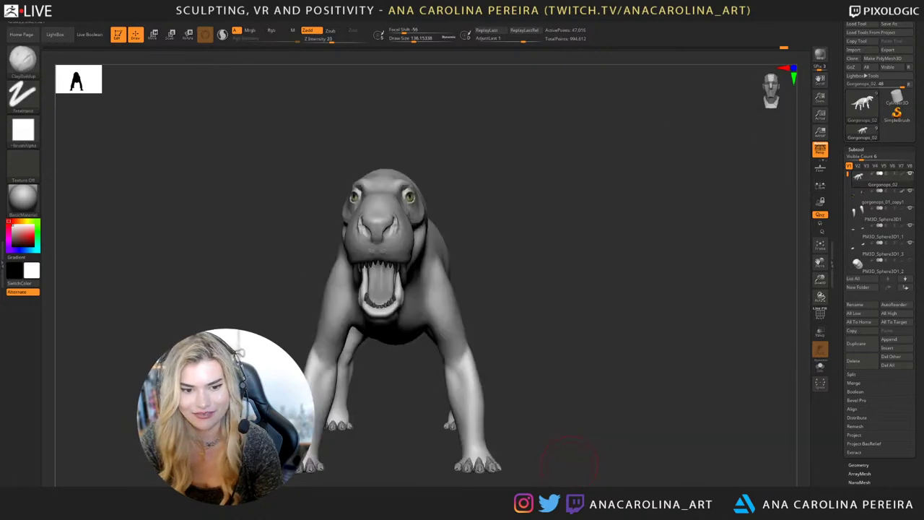
{"action": "left_click_drag", "start_coordinate": [570, 462], "coordinate": [624, 370]}
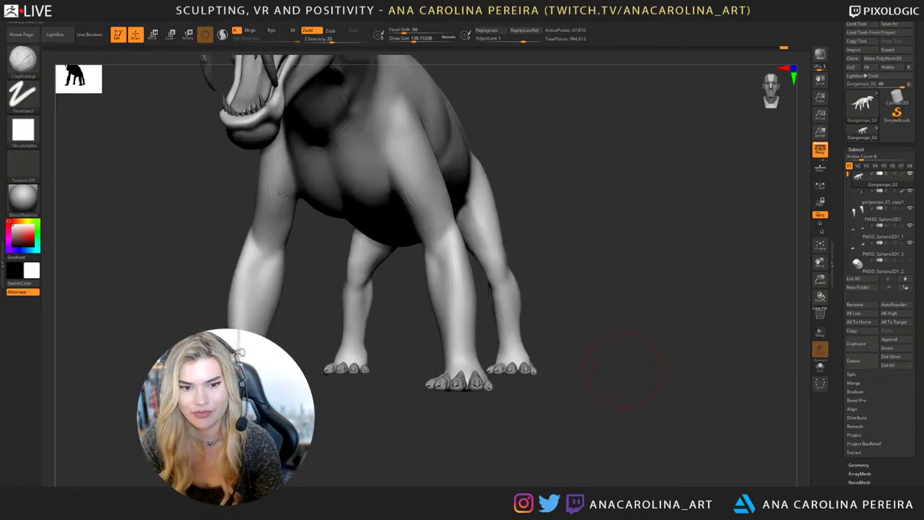
{"action": "mouse_move", "coordinate": [622, 370]}
{"action": "right_mouse_down"}
{"action": "mouse_move", "coordinate": [520, 318]}
{"action": "mouse_move", "coordinate": [529, 300]}
{"action": "mouse_move", "coordinate": [450, 217]}
{"action": "mouse_move", "coordinate": [444, 245]}
{"action": "mouse_move", "coordinate": [473, 251]}
{"action": "right_mouse_up"}
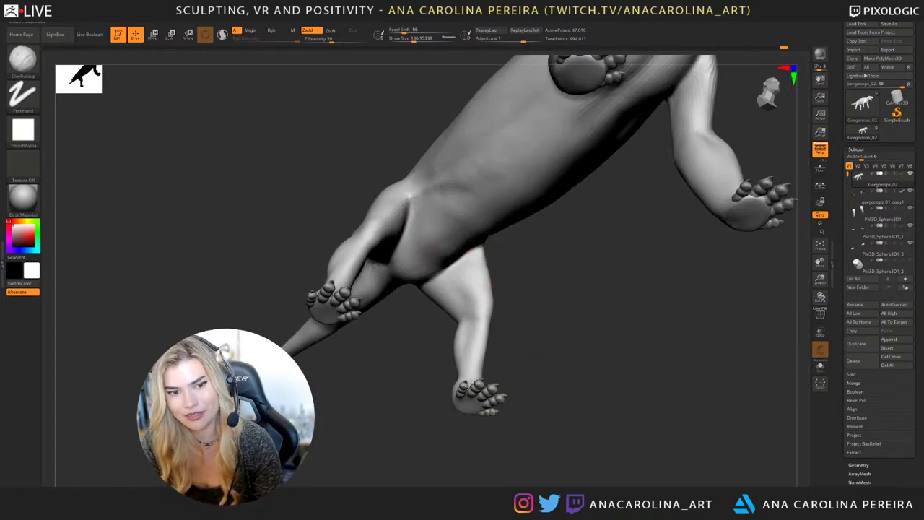
{"action": "left_click_drag", "start_coordinate": [422, 235], "coordinate": [418, 224]}
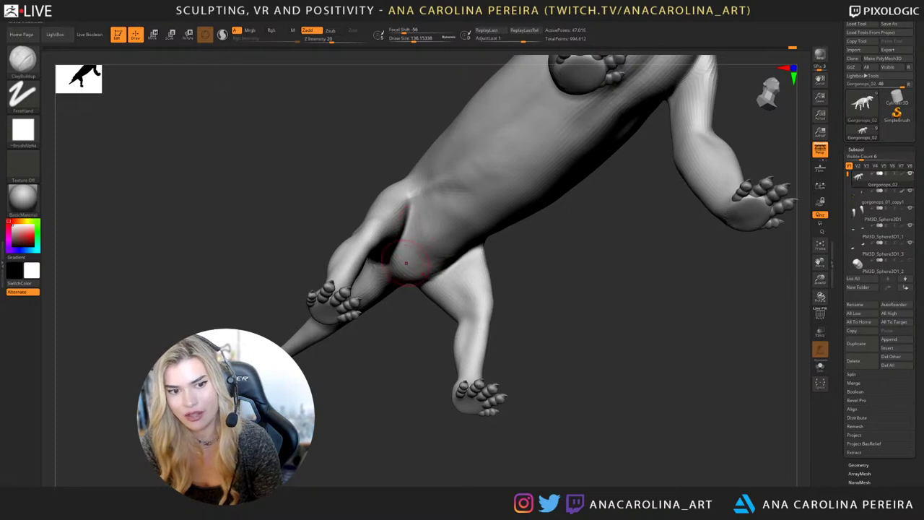
{"action": "right_click_drag", "start_coordinate": [407, 263], "coordinate": [402, 216]}
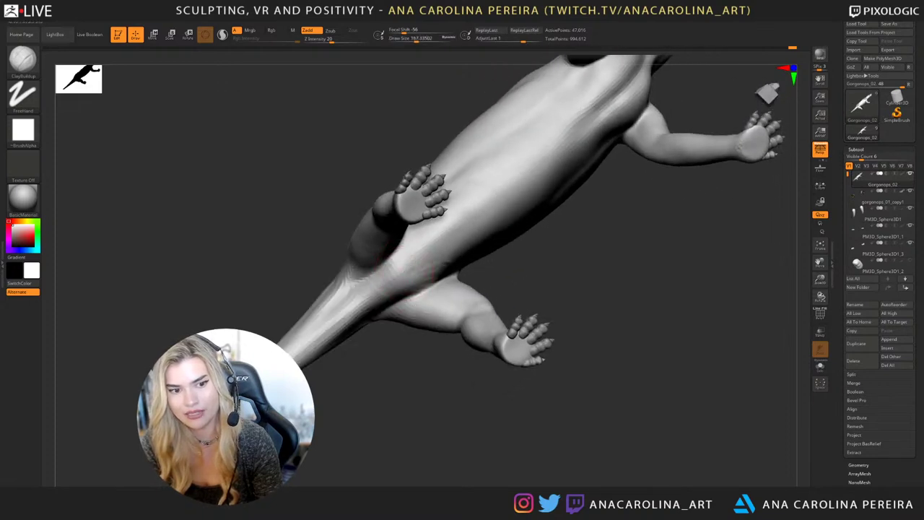
{"action": "right_click_drag", "start_coordinate": [413, 279], "coordinate": [433, 332]}
{"action": "mouse_move", "coordinate": [433, 332]}
{"action": "right_mouse_down"}
{"action": "mouse_move", "coordinate": [401, 334]}
{"action": "mouse_move", "coordinate": [416, 334]}
{"action": "right_mouse_up"}
Build up the chest and front leg junctions with ClayBuildup at a draw size of about 145, and go up one subdivision level.
{"action": "mouse_move", "coordinate": [416, 401]}
{"action": "right_mouse_down", "text": "ctrl"}
{"action": "mouse_move", "coordinate": [496, 442]}
{"action": "mouse_move", "coordinate": [585, 439]}
{"action": "mouse_move", "coordinate": [566, 434]}
{"action": "mouse_move", "coordinate": [578, 346]}
{"action": "mouse_move", "coordinate": [524, 206]}
{"action": "right_mouse_up", "text": "ctrl"}
{"action": "key", "text": "d"}
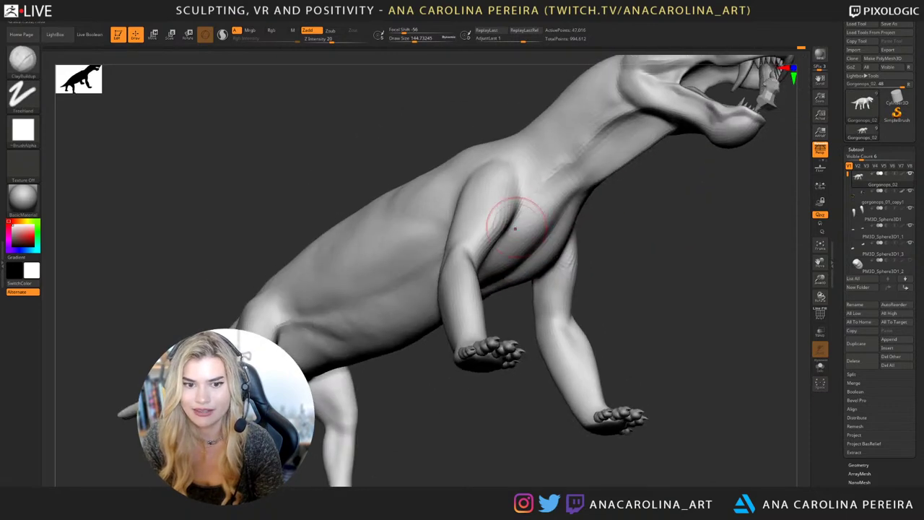
{"action": "mouse_move", "coordinate": [502, 234]}
{"action": "right_mouse_down"}
{"action": "mouse_move", "coordinate": [527, 253]}
{"action": "mouse_move", "coordinate": [584, 341]}
{"action": "mouse_move", "coordinate": [505, 267]}
{"action": "mouse_move", "coordinate": [557, 330]}
{"action": "mouse_move", "coordinate": [563, 442]}
{"action": "mouse_move", "coordinate": [482, 419]}
{"action": "mouse_move", "coordinate": [570, 437]}
{"action": "mouse_move", "coordinate": [625, 428]}
{"action": "right_mouse_up"}
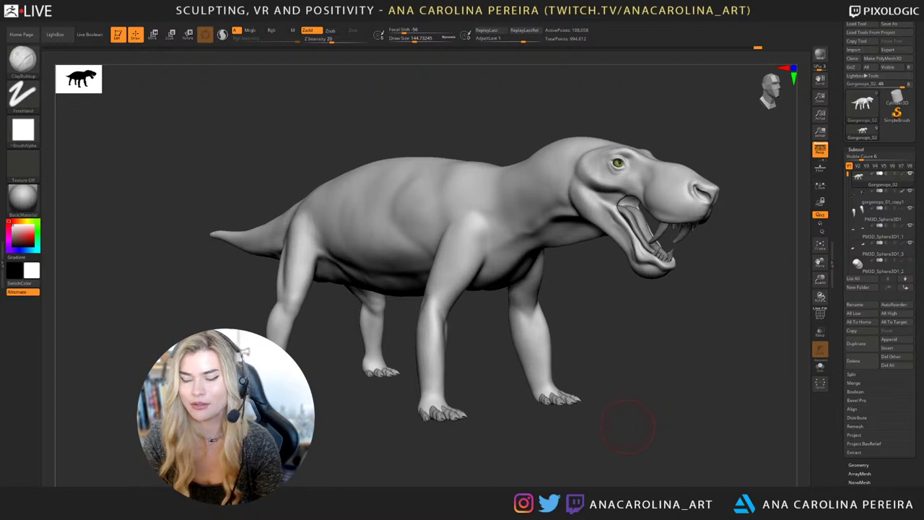
Go down one subdivision level and build up the upper front legs with ClayBuildup at draw sizes of about 101 and 136.
{"action": "right_click_drag", "start_coordinate": [531, 325], "coordinate": [571, 340]}
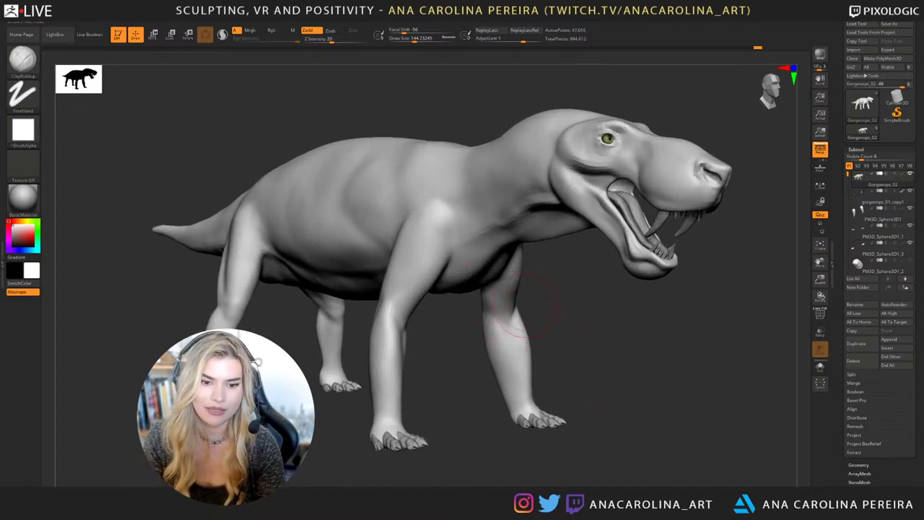
{"action": "key", "text": "shift+d"}
{"action": "key", "text": "space"}
{"action": "left_click_drag", "start_coordinate": [533, 304], "coordinate": [527, 304]}
{"action": "right_click_drag", "start_coordinate": [536, 312], "coordinate": [541, 299]}
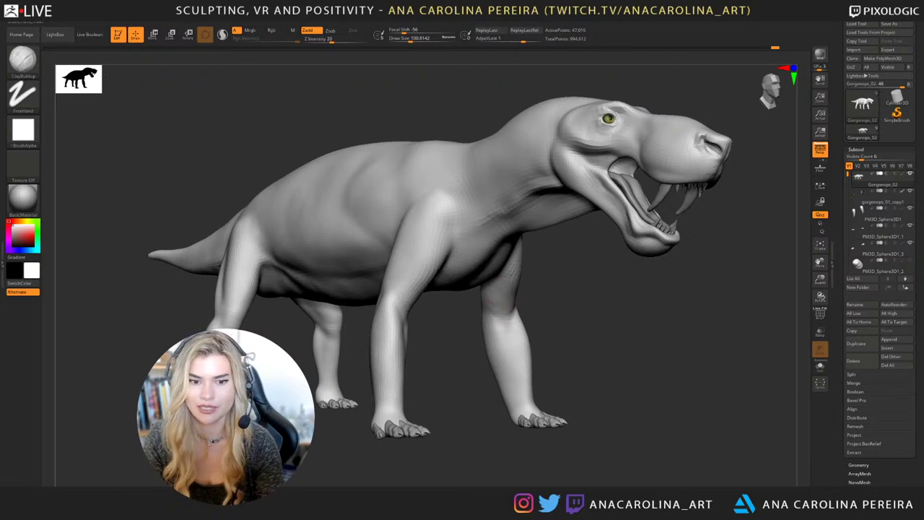
{"action": "left_click_drag", "start_coordinate": [540, 302], "coordinate": [496, 300]}
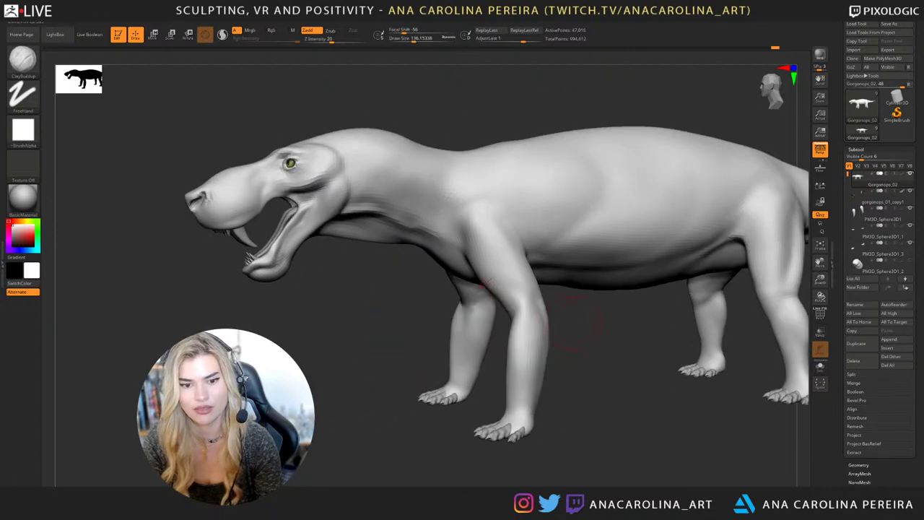
Sculpt the underside and inner leg forms with ClayBuildup at a draw size of about 154.
{"action": "mouse_move", "coordinate": [494, 296]}
{"action": "right_mouse_down"}
{"action": "mouse_move", "coordinate": [516, 289]}
{"action": "mouse_move", "coordinate": [525, 303]}
{"action": "mouse_move", "coordinate": [526, 271]}
{"action": "mouse_move", "coordinate": [543, 278]}
{"action": "mouse_move", "coordinate": [541, 265]}
{"action": "right_mouse_up"}
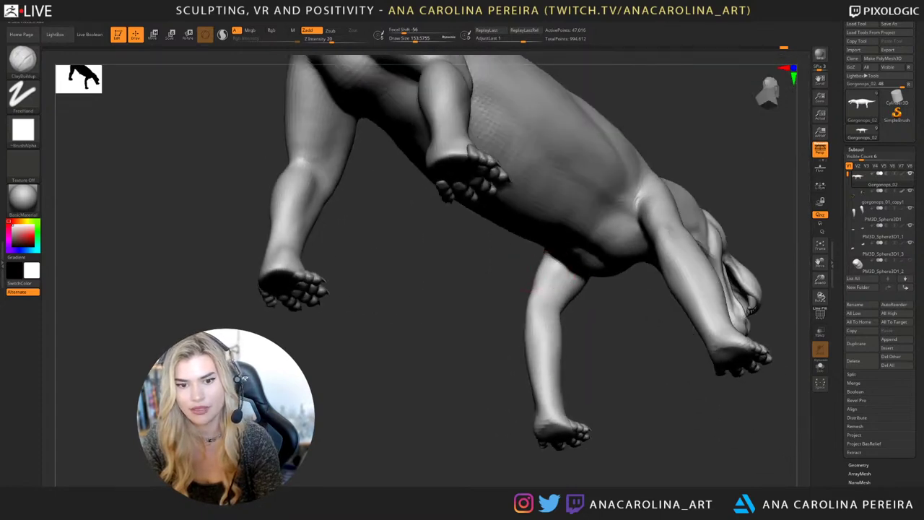
{"action": "key", "text": "shift+f"}
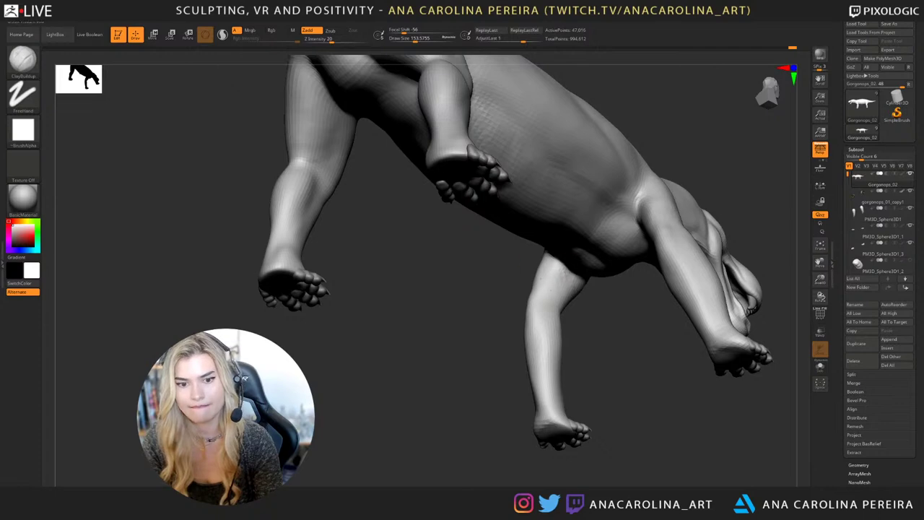
{"action": "mouse_move", "coordinate": [551, 290]}
{"action": "right_mouse_down"}
{"action": "mouse_move", "coordinate": [551, 309]}
{"action": "mouse_move", "coordinate": [587, 303]}
{"action": "mouse_move", "coordinate": [560, 276]}
{"action": "right_mouse_up"}
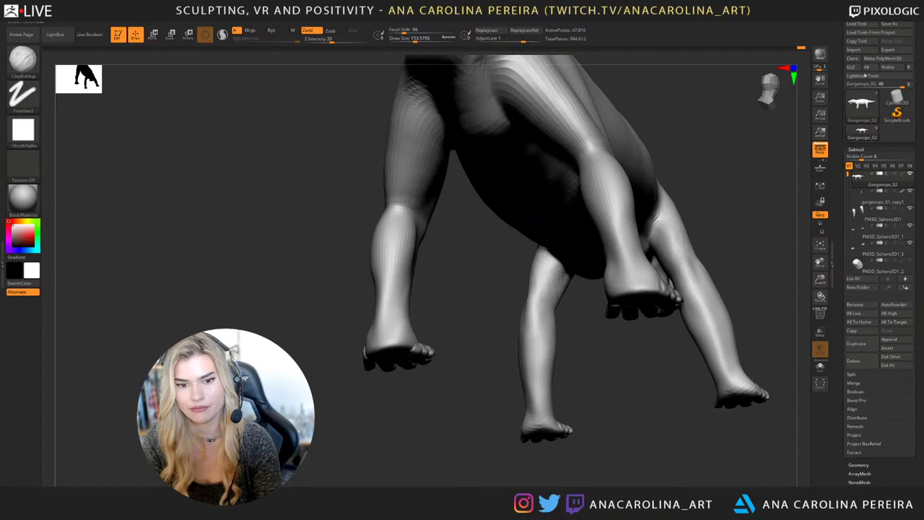
{"action": "right_click_drag", "start_coordinate": [563, 262], "coordinate": [556, 398]}
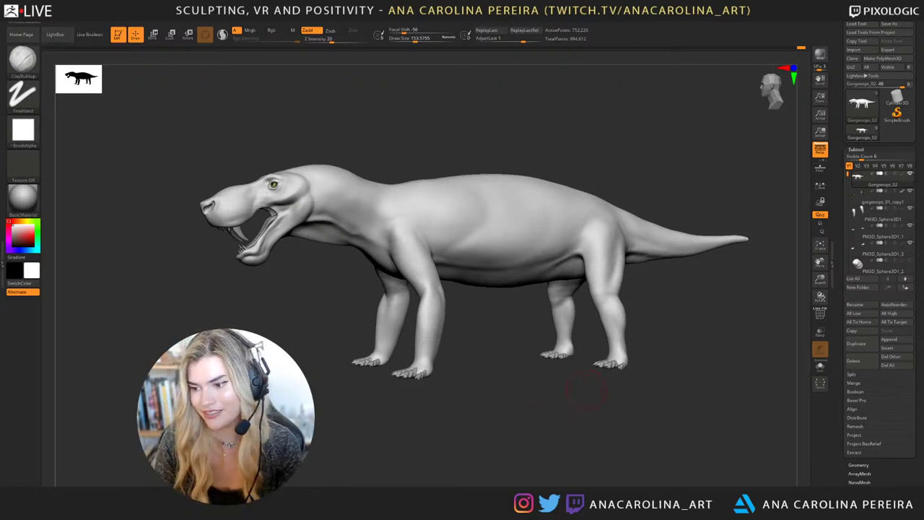
Shape the elbow and forearm of the front legs with ClayBuildup at a draw size of about 140, and return to the higher subdivision level.
{"action": "mouse_move", "coordinate": [563, 401]}
{"action": "right_mouse_down", "text": "alt"}
{"action": "mouse_move", "coordinate": [629, 392]}
{"action": "mouse_move", "coordinate": [615, 383]}
{"action": "mouse_move", "coordinate": [639, 399]}
{"action": "mouse_move", "coordinate": [636, 386]}
{"action": "mouse_move", "coordinate": [660, 392]}
{"action": "mouse_move", "coordinate": [590, 390]}
{"action": "mouse_move", "coordinate": [614, 422]}
{"action": "right_mouse_up", "text": "alt"}
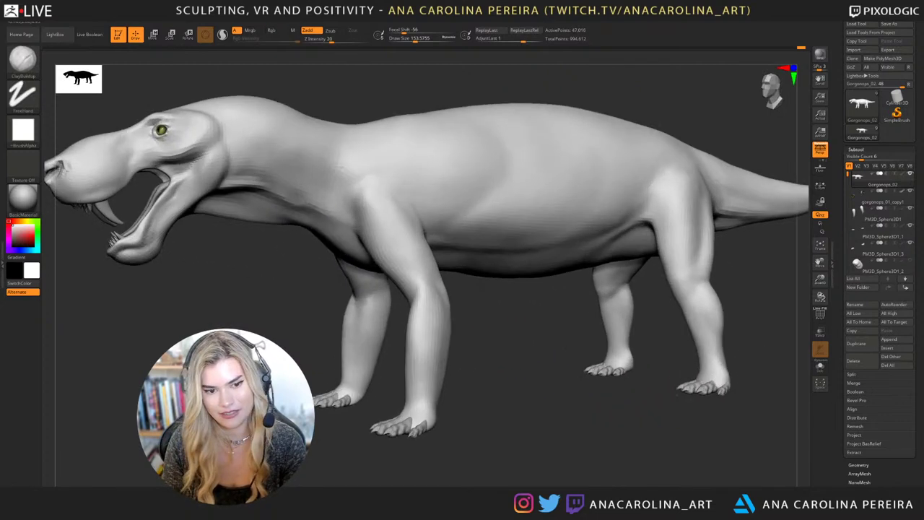
{"action": "key", "text": "space"}
{"action": "left_click_drag", "start_coordinate": [439, 291], "coordinate": [434, 291]}
{"action": "right_click_drag", "start_coordinate": [422, 289], "coordinate": [444, 292]}
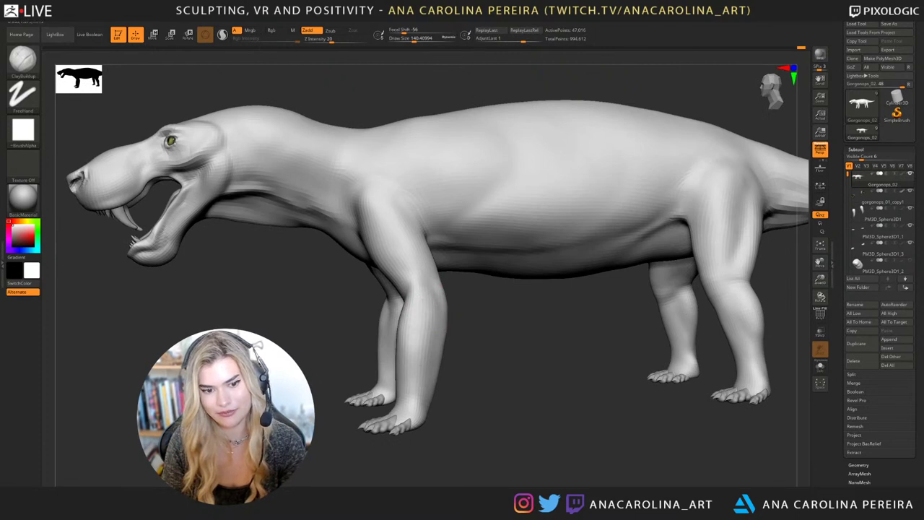
{"action": "mouse_move", "coordinate": [417, 399]}
{"action": "right_mouse_down"}
{"action": "mouse_move", "coordinate": [392, 310]}
{"action": "mouse_move", "coordinate": [406, 329]}
{"action": "mouse_move", "coordinate": [412, 320]}
{"action": "right_mouse_up"}
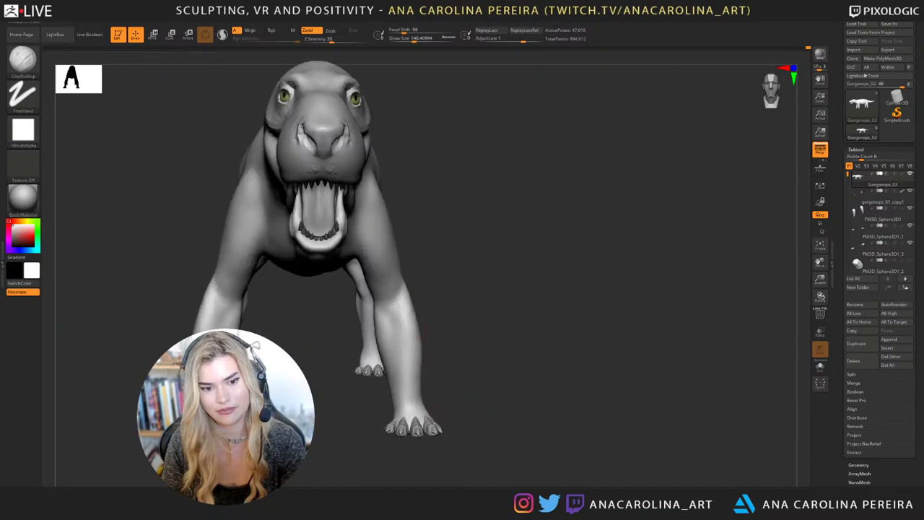
{"action": "key", "text": "ctrl+z"}
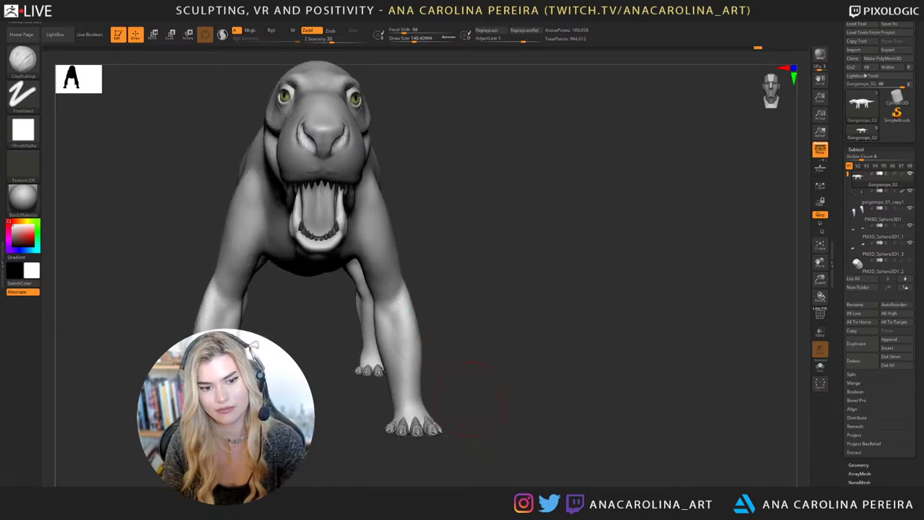
{"action": "mouse_move", "coordinate": [464, 381]}
{"action": "right_mouse_down"}
{"action": "mouse_move", "coordinate": [532, 454]}
{"action": "mouse_move", "coordinate": [549, 422]}
{"action": "mouse_move", "coordinate": [554, 429]}
{"action": "mouse_move", "coordinate": [535, 414]}
{"action": "mouse_move", "coordinate": [571, 427]}
{"action": "right_mouse_up"}
{"action": "right_click_drag", "start_coordinate": [626, 318], "coordinate": [581, 327], "text": "alt"}
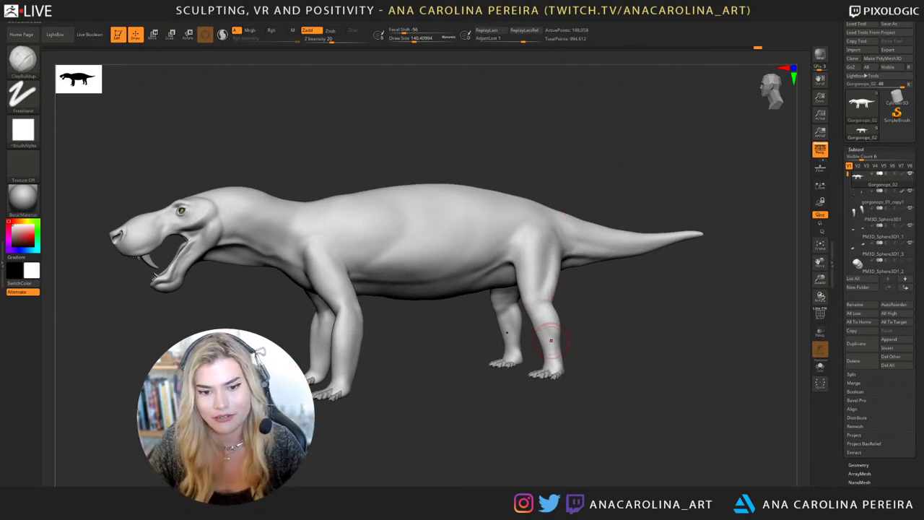
Sculpt the rear flank and belly with ClayBuildup at draw sizes of about 172 and 262, and smooth the area.
{"action": "mouse_move", "coordinate": [575, 303]}
{"action": "left_mouse_down"}
{"action": "mouse_move", "coordinate": [592, 309]}
{"action": "mouse_move", "coordinate": [583, 303]}
{"action": "left_mouse_up"}
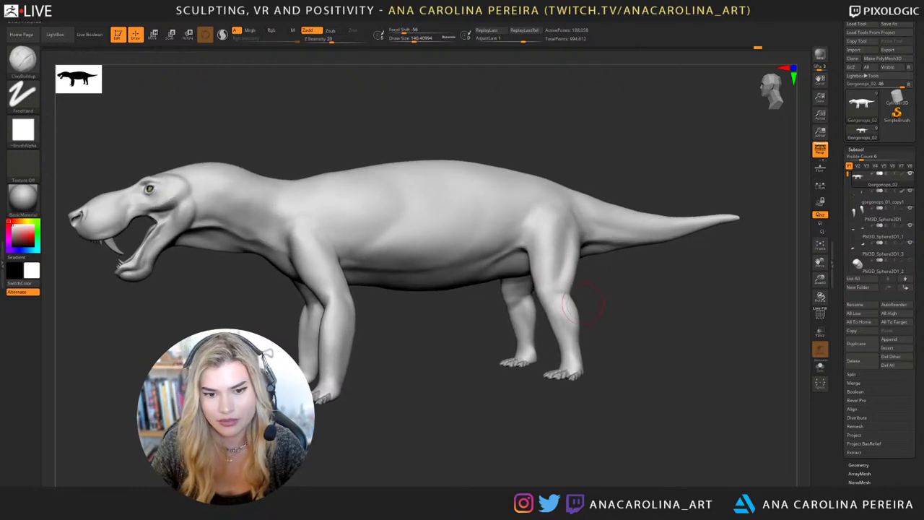
{"action": "key", "text": "shift+d"}
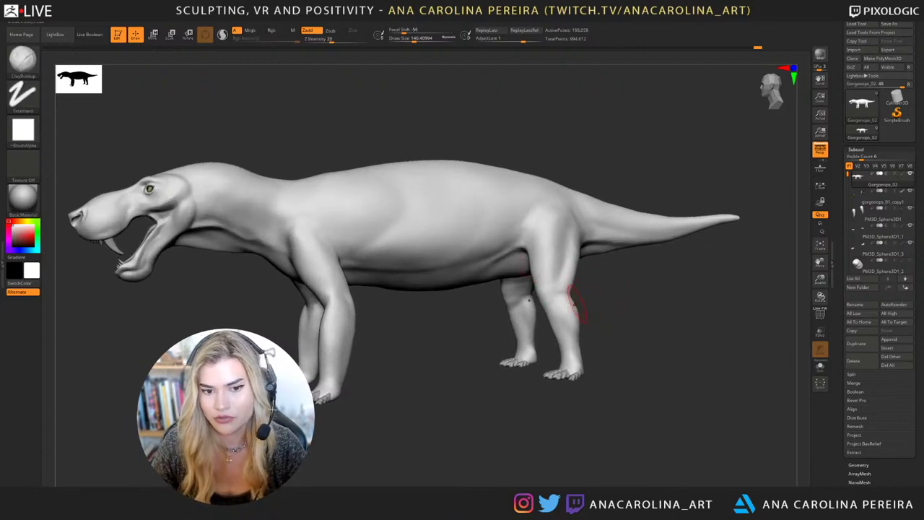
{"action": "left_click_drag", "start_coordinate": [605, 306], "coordinate": [621, 307], "text": "alt"}
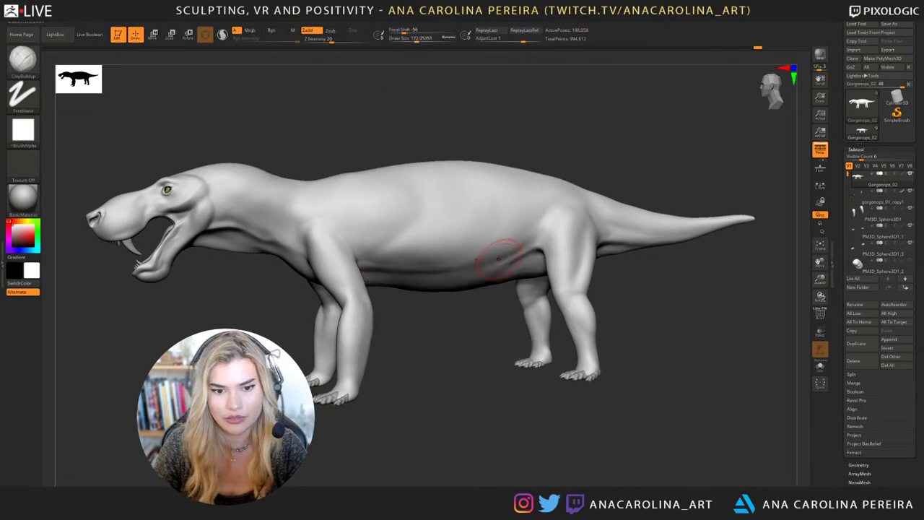
{"action": "mouse_move", "coordinate": [498, 256]}
{"action": "left_mouse_down"}
{"action": "mouse_move", "coordinate": [462, 282]}
{"action": "mouse_move", "coordinate": [472, 284]}
{"action": "left_mouse_up"}
{"action": "key", "text": "space"}
{"action": "right_click_drag", "start_coordinate": [472, 283], "coordinate": [468, 265]}
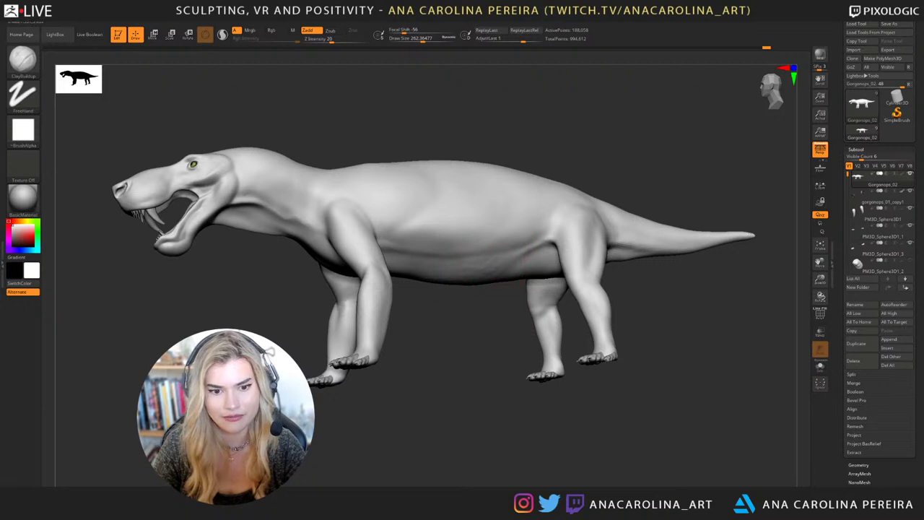
{"action": "key", "text": "shift"}
{"action": "right_click_drag", "start_coordinate": [460, 245], "coordinate": [481, 270], "text": "shift"}
{"action": "key", "text": "shift"}
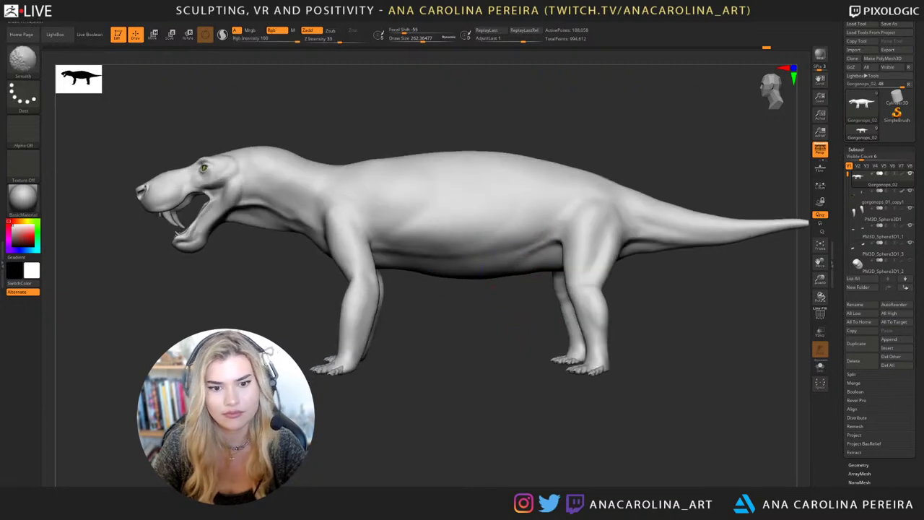
{"action": "mouse_move", "coordinate": [509, 309]}
{"action": "right_mouse_down"}
{"action": "mouse_move", "coordinate": [634, 315]}
{"action": "mouse_move", "coordinate": [548, 310]}
{"action": "right_mouse_up"}
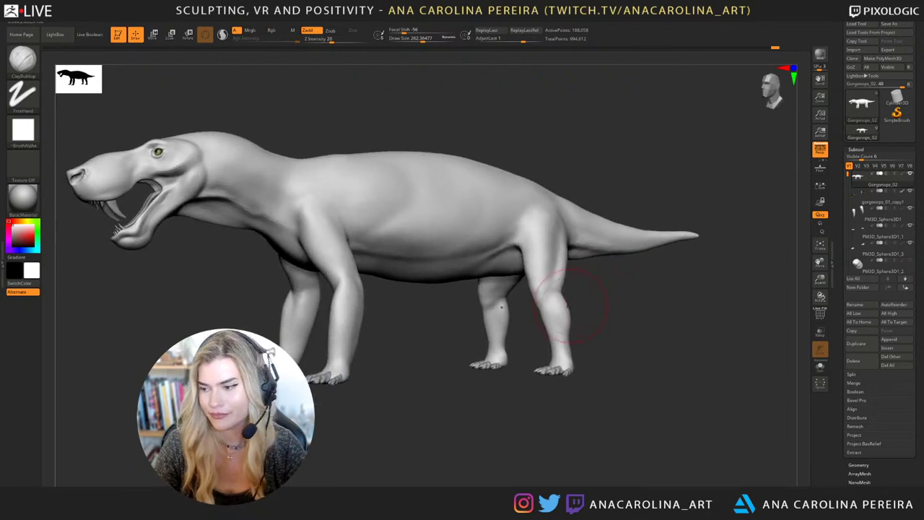
Refine the lower hind legs with ClayBuildup at a draw size of about 128.
{"action": "key", "text": "space"}
{"action": "key", "text": "space"}
{"action": "left_click_drag", "start_coordinate": [513, 318], "coordinate": [508, 319]}
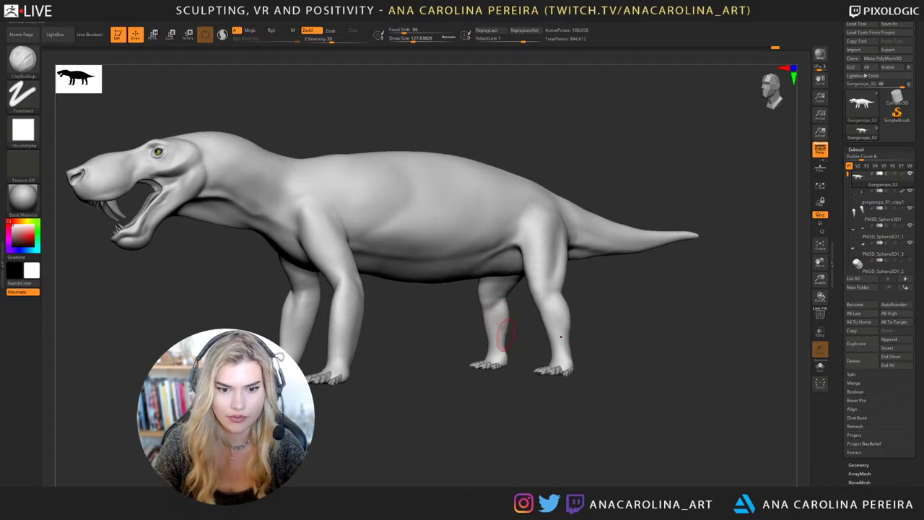
{"action": "left_click_drag", "start_coordinate": [533, 381], "coordinate": [595, 402]}
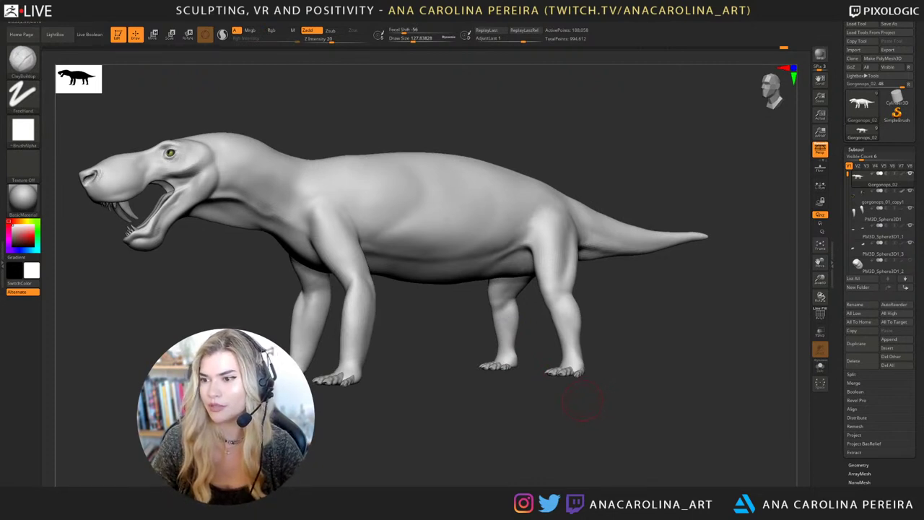
Reshape the junction between the flank and the near hind thigh with the Move brush at a draw size of about 331.
{"action": "mouse_move", "coordinate": [499, 442]}
{"action": "left_mouse_down"}
{"action": "mouse_move", "coordinate": [549, 433]}
{"action": "mouse_move", "coordinate": [514, 426]}
{"action": "mouse_move", "coordinate": [534, 427]}
{"action": "left_mouse_up"}
{"action": "key", "text": "b"}
{"action": "key", "text": "m"}
{"action": "key", "text": "v"}
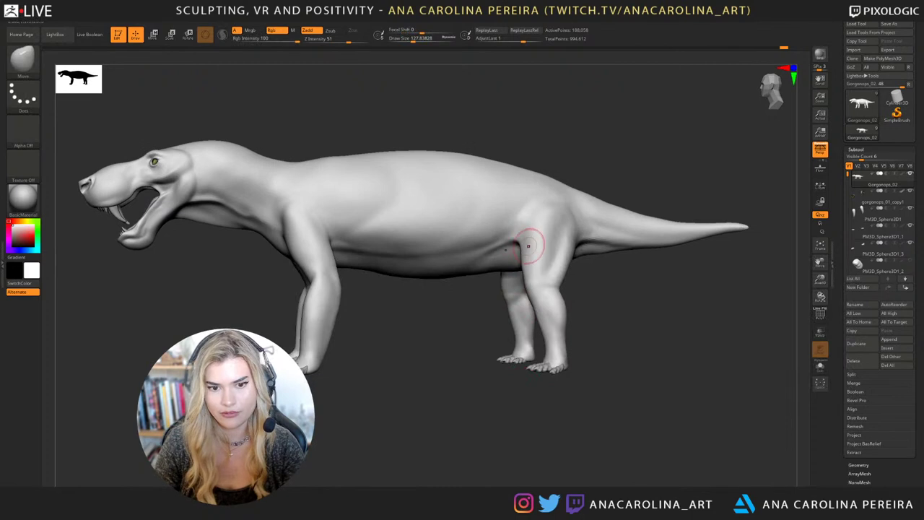
{"action": "key", "text": "s"}
{"action": "left_click_drag", "start_coordinate": [516, 245], "coordinate": [542, 246]}
{"action": "right_click_drag", "start_coordinate": [542, 264], "coordinate": [544, 256]}
{"action": "left_click_drag", "start_coordinate": [535, 251], "coordinate": [516, 242]}
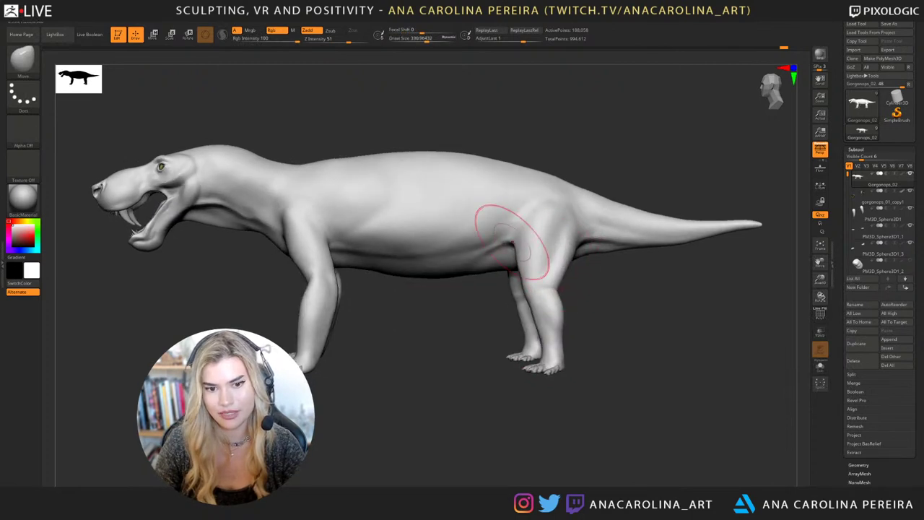
{"action": "mouse_move", "coordinate": [635, 281]}
{"action": "left_mouse_down"}
{"action": "mouse_move", "coordinate": [594, 278]}
{"action": "mouse_move", "coordinate": [592, 296]}
{"action": "left_mouse_up"}
Adjust the knee, lower leg and foot of the hind legs with the Move brush at draw sizes of about 262, 182 and 257.
{"action": "key", "text": "bracketleft"}
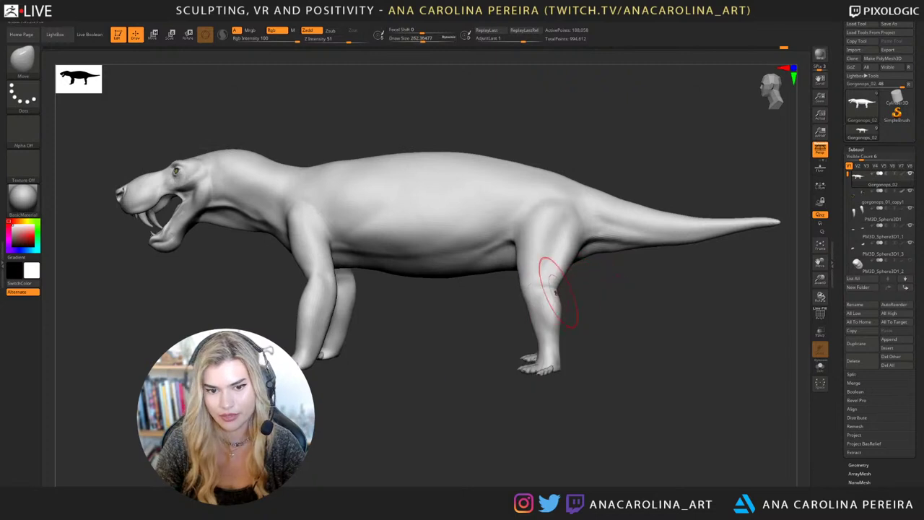
{"action": "key", "text": "space"}
{"action": "left_click_drag", "start_coordinate": [543, 360], "coordinate": [521, 359]}
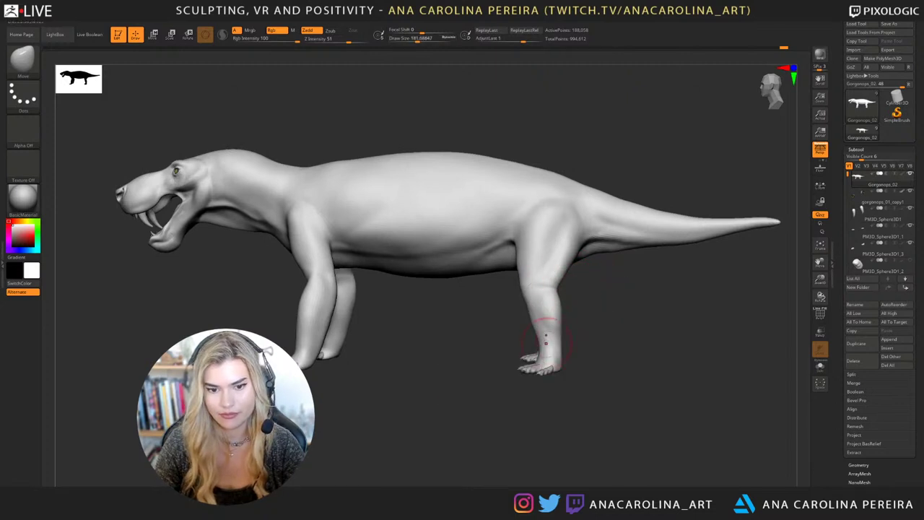
{"action": "key", "text": "space"}
{"action": "mouse_move", "coordinate": [577, 344]}
{"action": "left_mouse_down"}
{"action": "mouse_move", "coordinate": [535, 355]}
{"action": "mouse_move", "coordinate": [599, 342]}
{"action": "mouse_move", "coordinate": [615, 307]}
{"action": "mouse_move", "coordinate": [567, 353]}
{"action": "left_mouse_up"}
{"action": "key", "text": "space"}
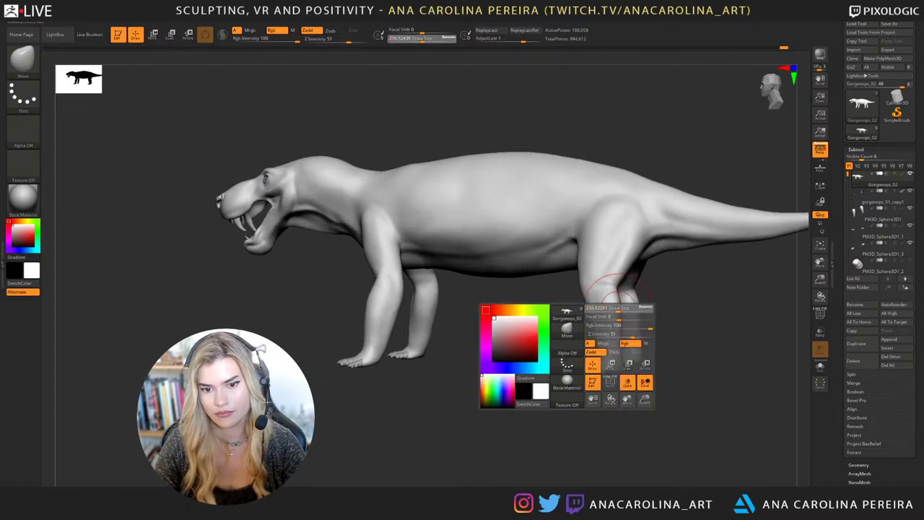
{"action": "left_click_drag", "start_coordinate": [622, 324], "coordinate": [617, 325]}
{"action": "right_click_drag", "start_coordinate": [626, 316], "coordinate": [577, 325]}
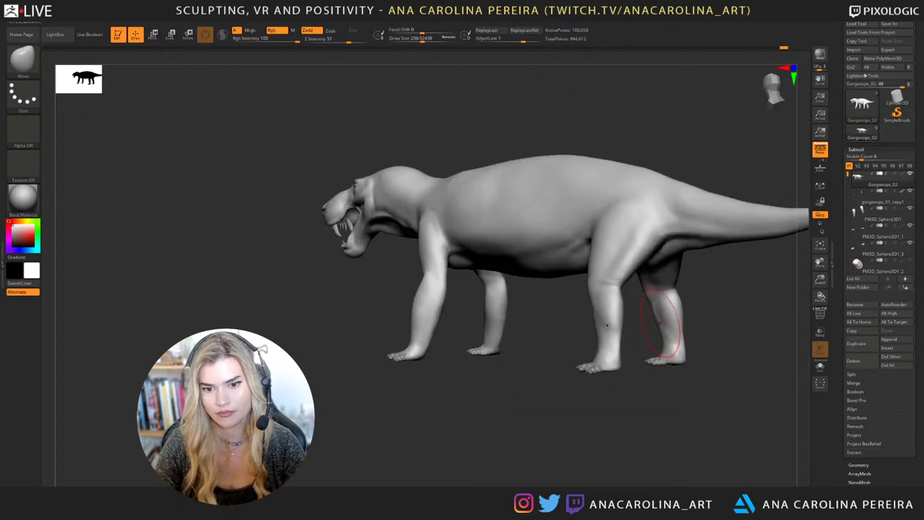
Examine the creature's overall proportions and silhouette from the side and three-quarter views.
{"action": "mouse_move", "coordinate": [654, 405]}
{"action": "right_mouse_down", "text": "ctrl"}
{"action": "mouse_move", "coordinate": [648, 378]}
{"action": "mouse_move", "coordinate": [678, 383]}
{"action": "mouse_move", "coordinate": [585, 386]}
{"action": "mouse_move", "coordinate": [578, 425]}
{"action": "right_mouse_up", "text": "ctrl"}
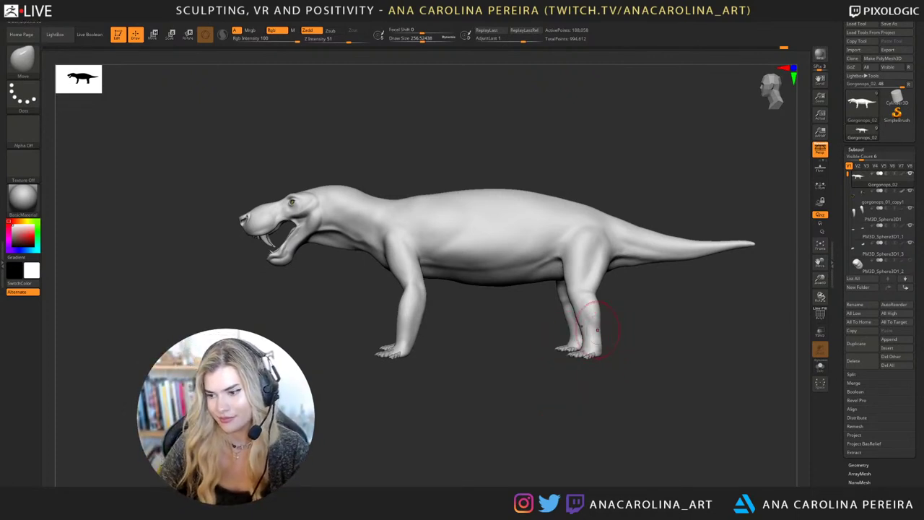
{"action": "mouse_move", "coordinate": [597, 381]}
{"action": "right_mouse_down", "text": "ctrl"}
{"action": "mouse_move", "coordinate": [607, 405]}
{"action": "mouse_move", "coordinate": [621, 411]}
{"action": "right_mouse_up", "text": "ctrl"}
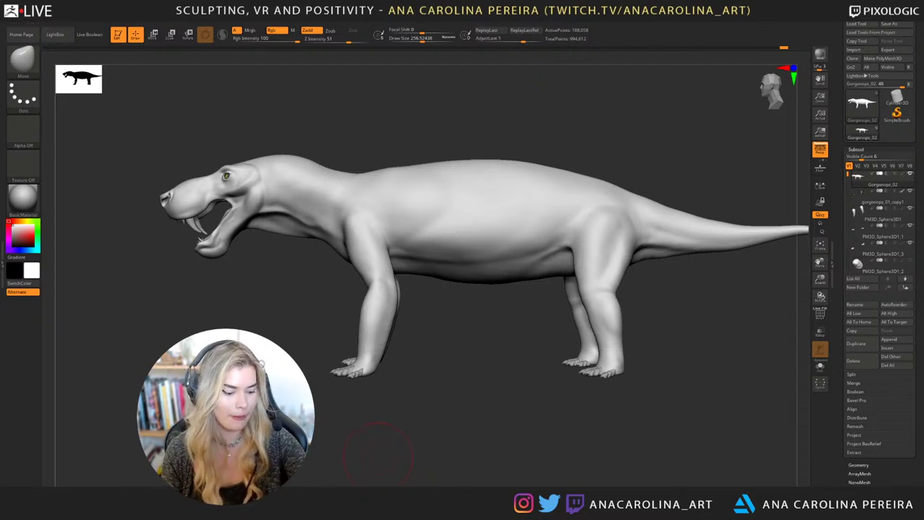
{"action": "mouse_move", "coordinate": [375, 457]}
{"action": "left_mouse_down"}
{"action": "mouse_move", "coordinate": [361, 444]}
{"action": "mouse_move", "coordinate": [364, 431]}
{"action": "mouse_move", "coordinate": [481, 414]}
{"action": "mouse_move", "coordinate": [469, 423]}
{"action": "left_mouse_up"}
{"action": "key", "text": "b"}
{"action": "key", "text": "c"}
{"action": "key", "text": "b"}
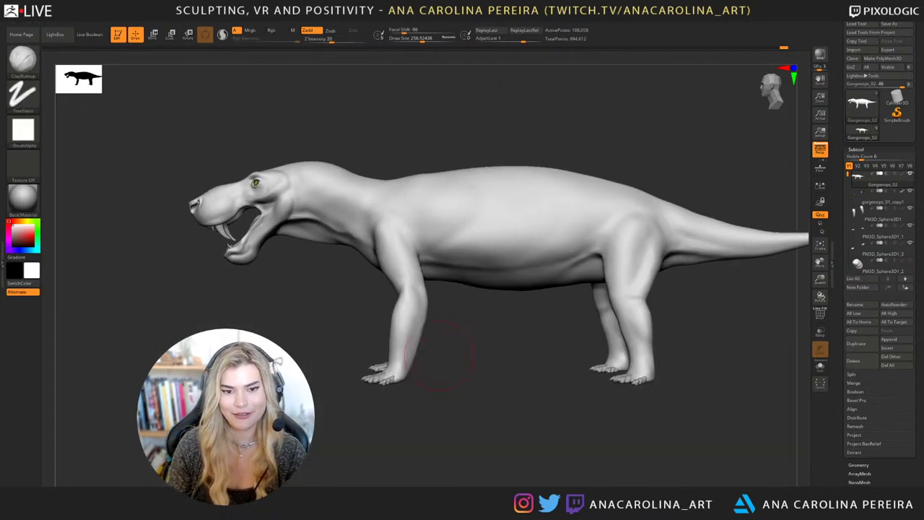
{"action": "left_click_drag", "start_coordinate": [441, 354], "coordinate": [494, 389]}
{"action": "left_click_drag", "start_coordinate": [491, 440], "coordinate": [489, 393]}
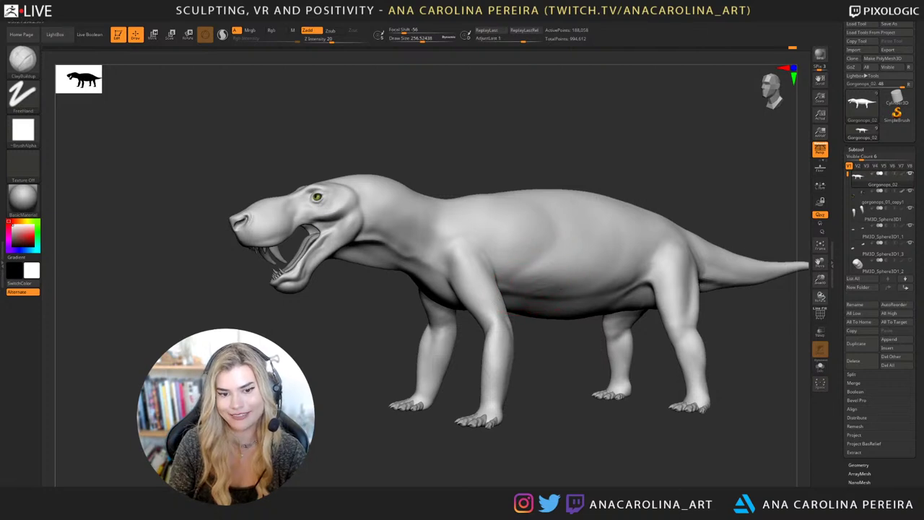
Carve the fold between the belly and the near hind thigh with DamStandard at a draw size of about 293.
{"action": "key", "text": "shift"}
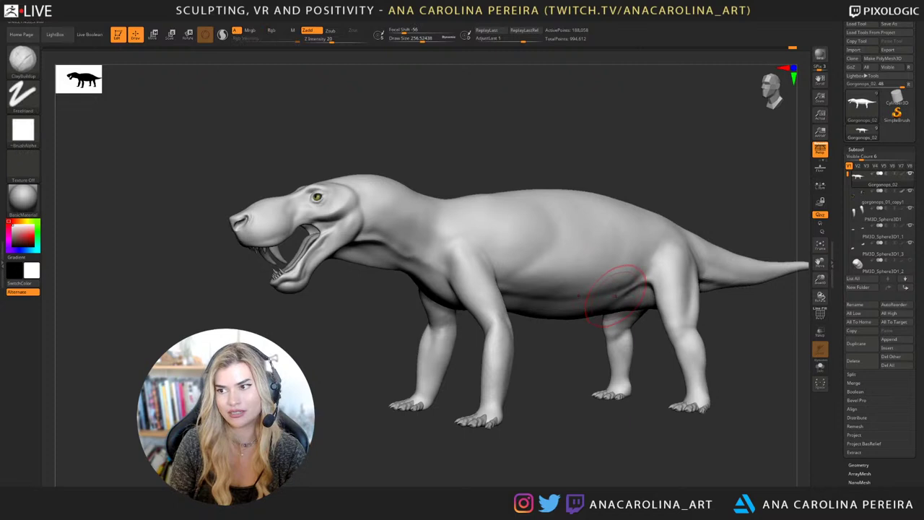
{"action": "key", "text": "b"}
{"action": "key", "text": "d"}
{"action": "key", "text": "s"}
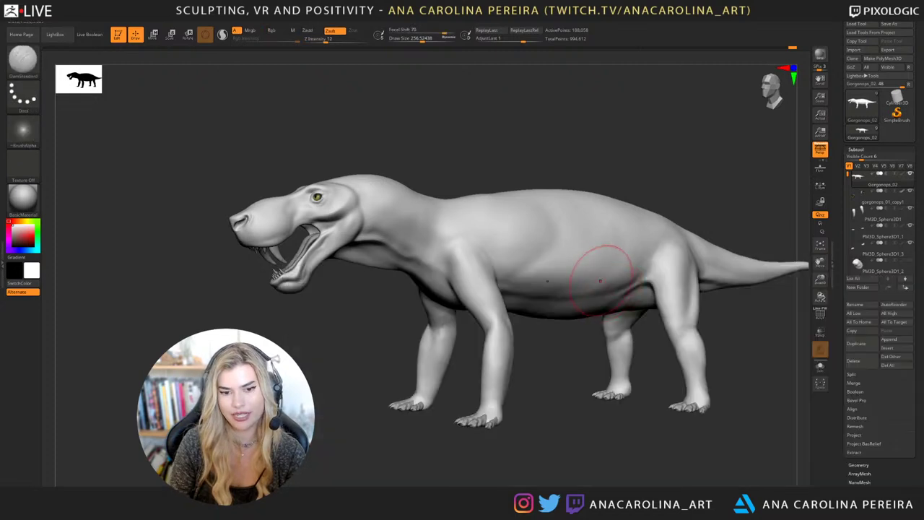
{"action": "right_click_drag", "start_coordinate": [611, 224], "coordinate": [580, 215], "text": "alt"}
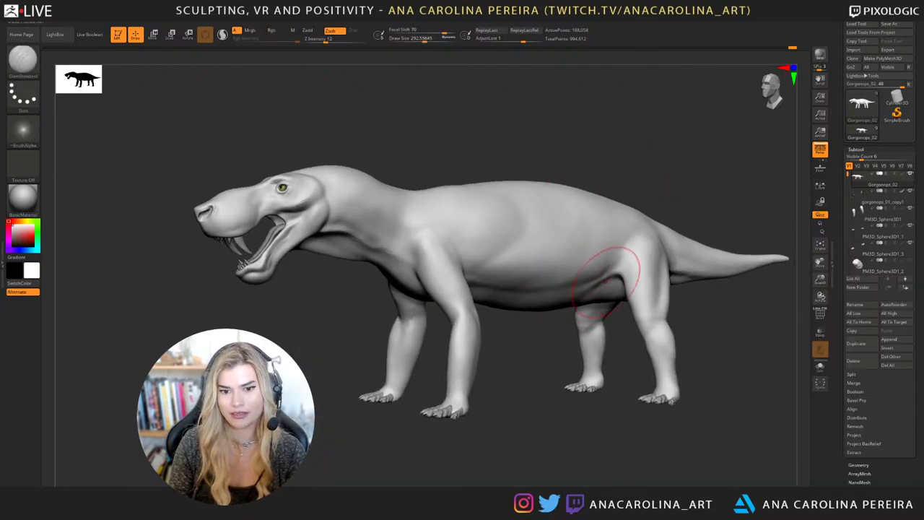
{"action": "right_click_drag", "start_coordinate": [625, 278], "coordinate": [652, 211]}
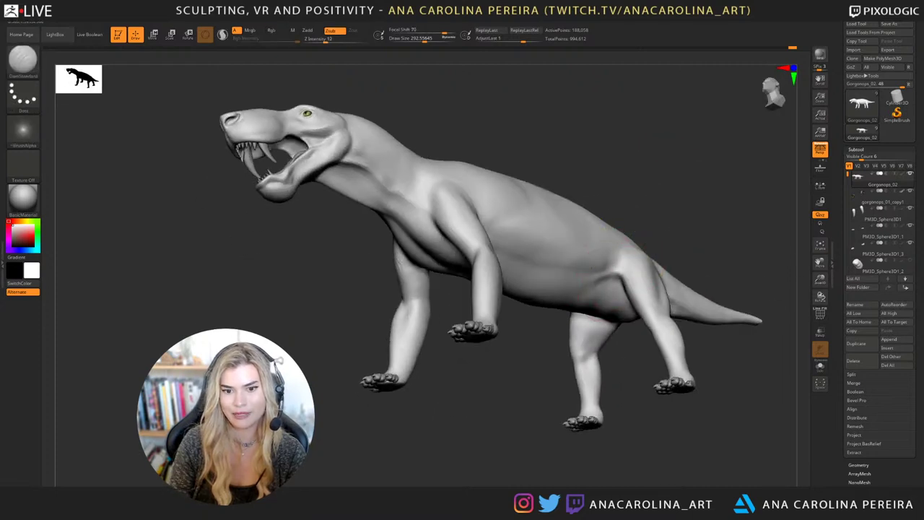
{"action": "right_click_drag", "start_coordinate": [629, 285], "coordinate": [619, 293]}
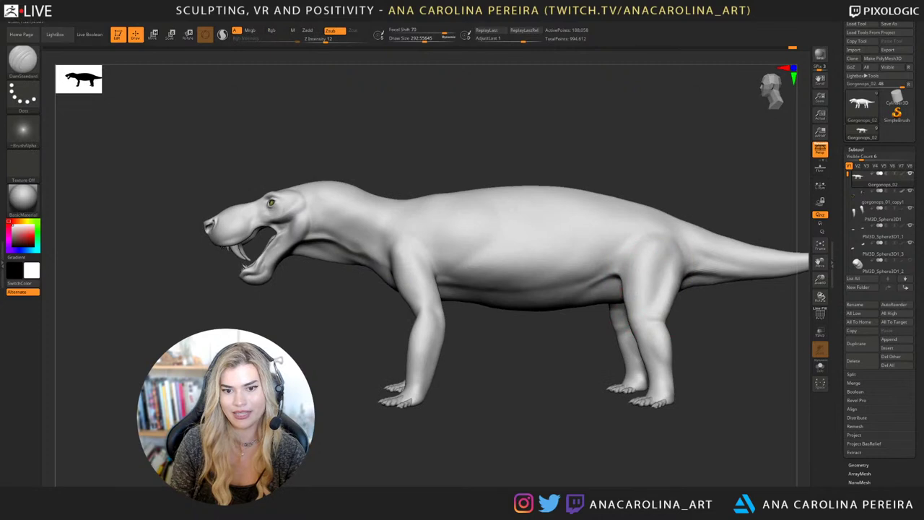
{"action": "right_click_drag", "start_coordinate": [585, 355], "coordinate": [643, 366]}
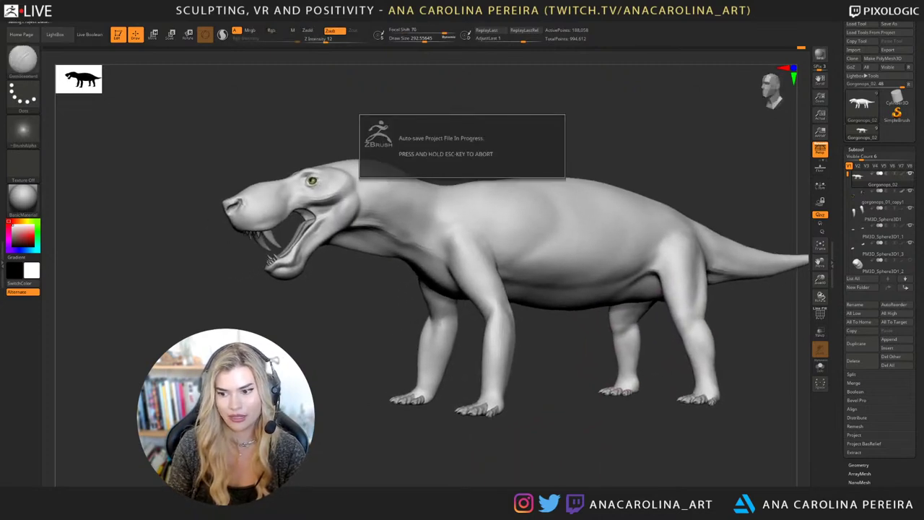
{"action": "mouse_move", "coordinate": [635, 426]}
{"action": "right_mouse_down"}
{"action": "mouse_move", "coordinate": [563, 441]}
{"action": "mouse_move", "coordinate": [588, 310]}
{"action": "right_mouse_up"}
Adjust the flank edge in front of the near hind thigh with the Move brush at a draw size of about 116.
{"action": "key", "text": "b"}
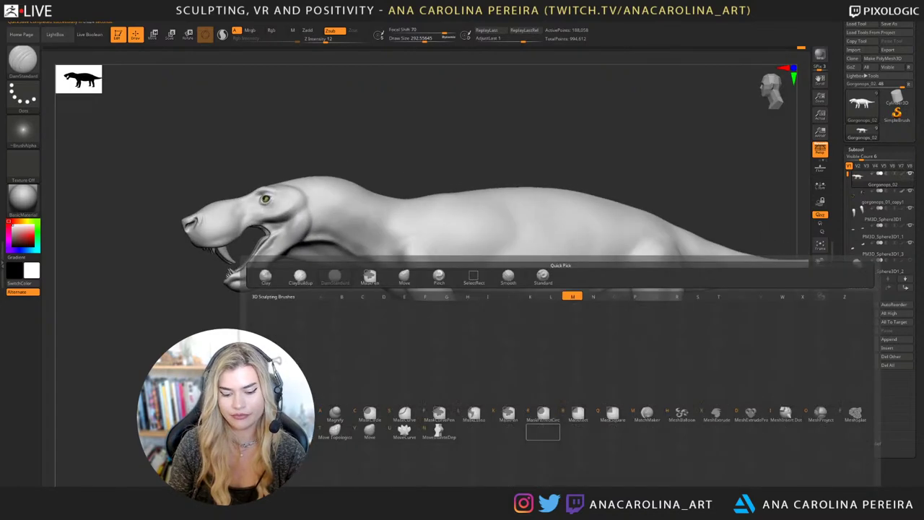
{"action": "key", "text": "m"}
{"action": "key", "text": "v"}
{"action": "key", "text": "space"}
{"action": "key", "text": "space"}
{"action": "left_click_drag", "start_coordinate": [599, 271], "coordinate": [595, 270]}
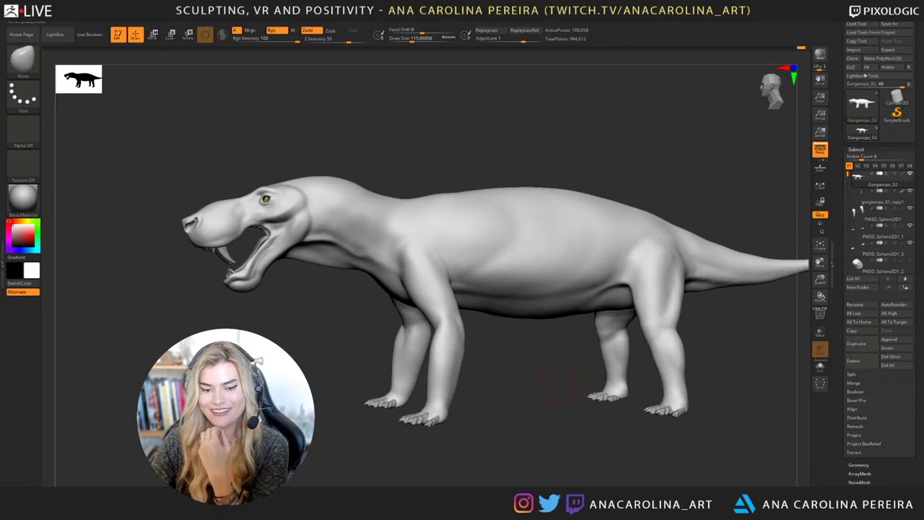
Rework the transition behind the near front shoulder with ClayBuildup at a draw size of about 116 and smooth it.
{"action": "mouse_move", "coordinate": [556, 388]}
{"action": "left_mouse_down"}
{"action": "mouse_move", "coordinate": [525, 390]}
{"action": "mouse_move", "coordinate": [557, 392]}
{"action": "mouse_move", "coordinate": [549, 373]}
{"action": "mouse_move", "coordinate": [546, 382]}
{"action": "left_mouse_up"}
{"action": "key", "text": "b"}
{"action": "key", "text": "c"}
{"action": "key", "text": "b"}
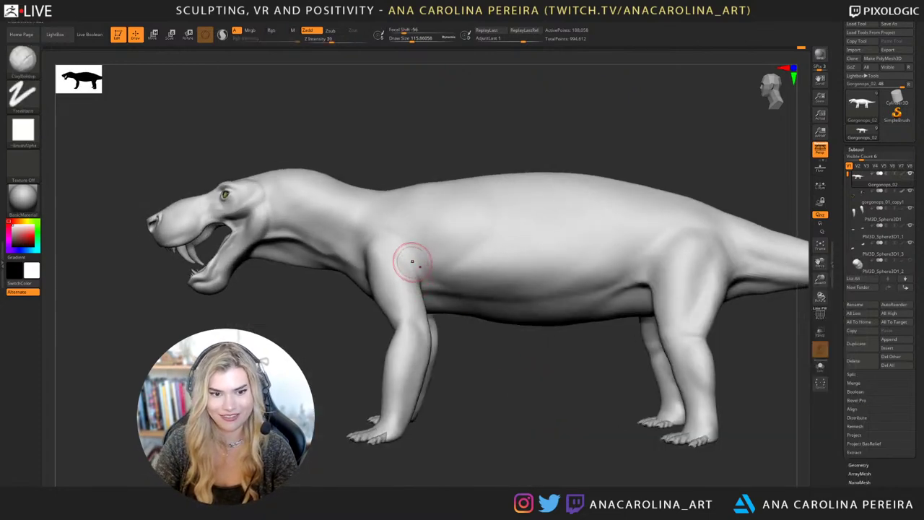
{"action": "left_click_drag", "start_coordinate": [412, 262], "coordinate": [419, 290]}
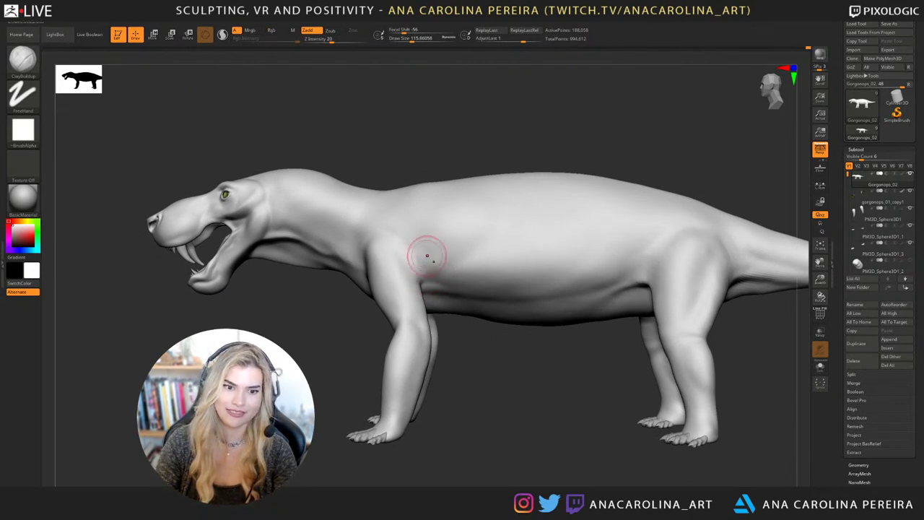
{"action": "key", "text": "ctrl+z"}
{"action": "key", "text": "shift"}
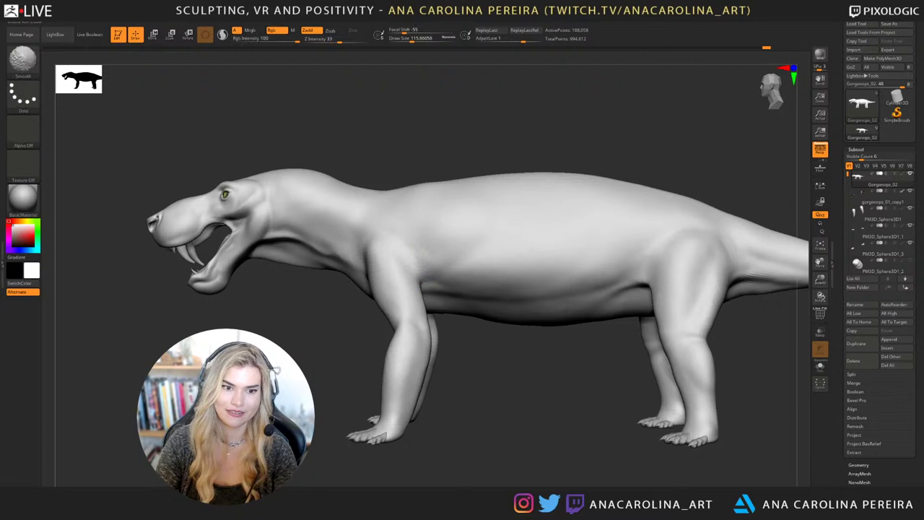
{"action": "left_click_drag", "start_coordinate": [426, 265], "coordinate": [446, 268], "text": "shift"}
Refine the ribcage behind the near front leg with ClayBuildup at a draw size of about 197, blending it with Smooth.
{"action": "right_click_drag", "start_coordinate": [445, 250], "coordinate": [473, 254]}
{"action": "key", "text": "space"}
{"action": "left_click_drag", "start_coordinate": [468, 261], "coordinate": [475, 262]}
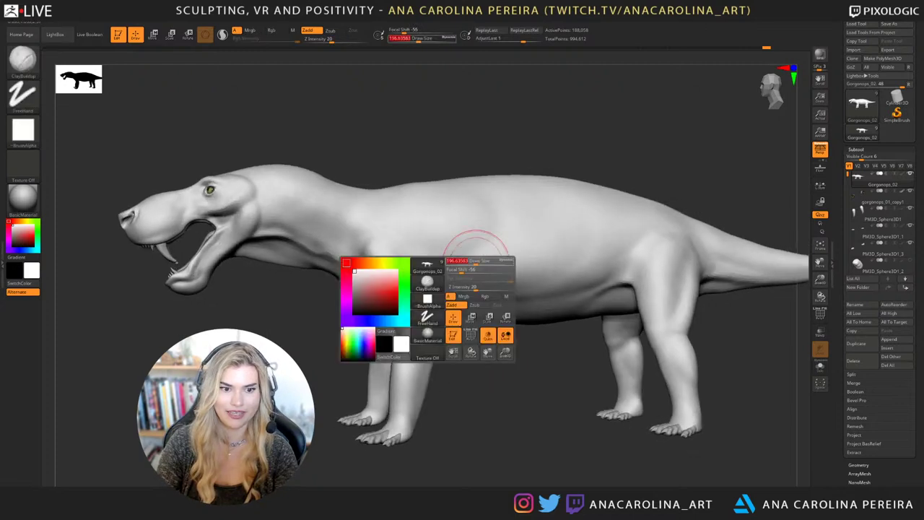
{"action": "key", "text": "Escape"}
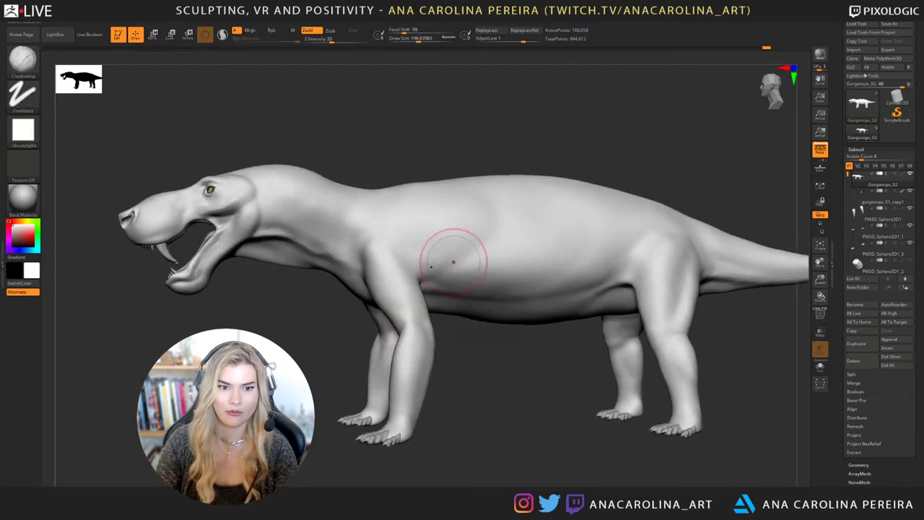
{"action": "key", "text": "shift"}
{"action": "mouse_move", "coordinate": [505, 361]}
{"action": "left_mouse_down", "text": "shift"}
{"action": "mouse_move", "coordinate": [550, 375]}
{"action": "mouse_move", "coordinate": [413, 275]}
{"action": "mouse_move", "coordinate": [395, 283]}
{"action": "left_mouse_up", "text": "shift"}
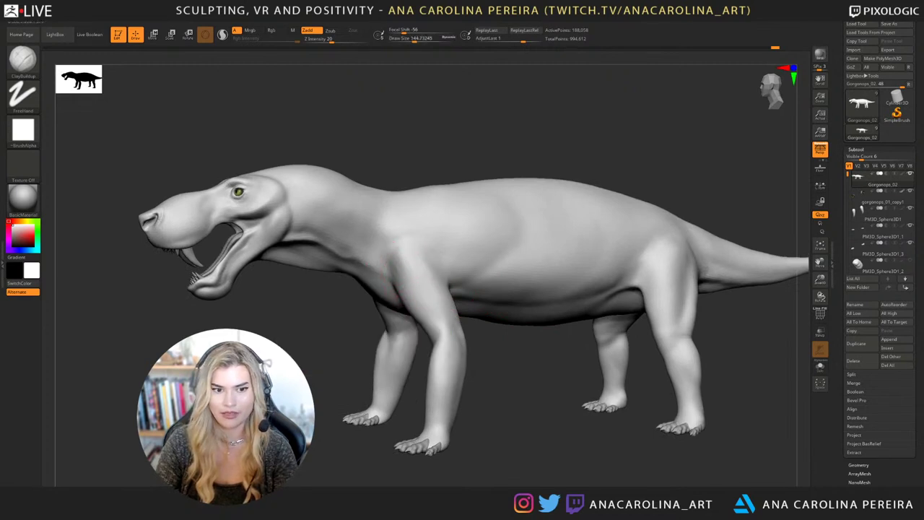
Smooth the front of the near shoulder where it meets the chest at a brush draw size of about 145.
{"action": "key", "text": "shift"}
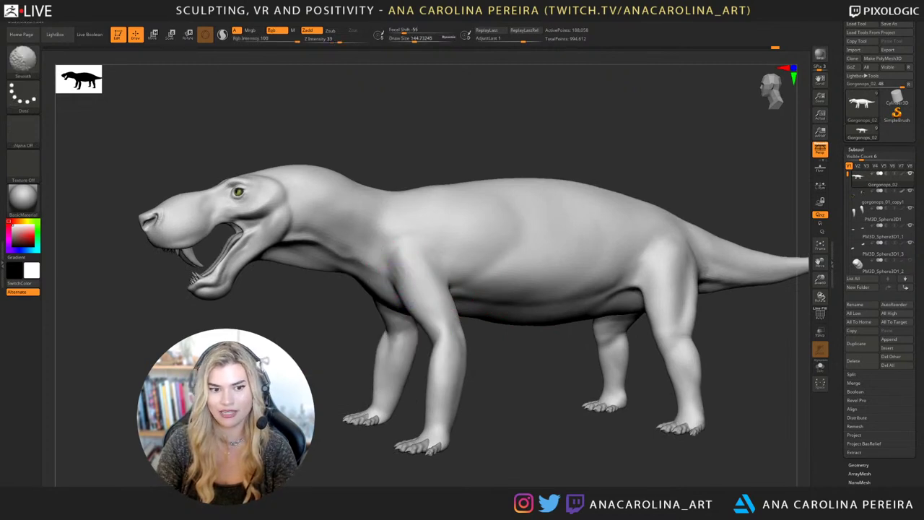
{"action": "left_click_drag", "start_coordinate": [444, 340], "coordinate": [388, 273]}
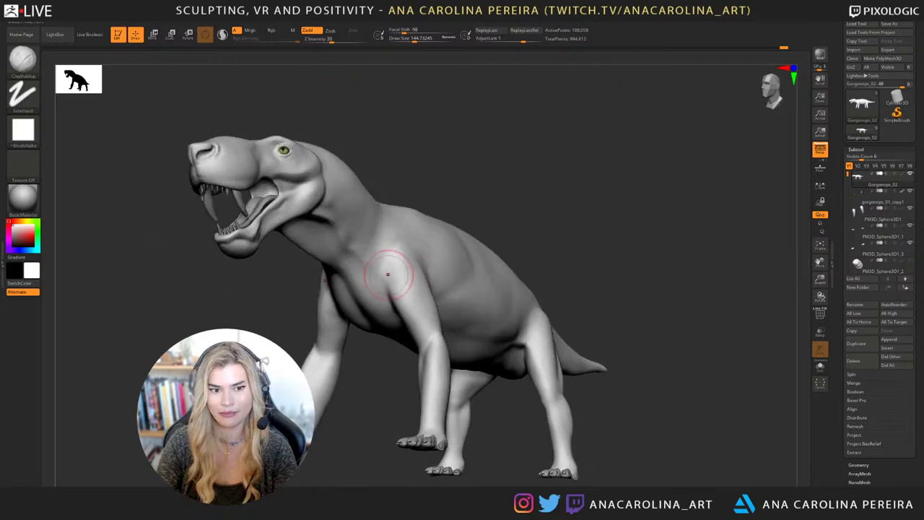
{"action": "mouse_move", "coordinate": [477, 217]}
{"action": "left_mouse_down", "text": "shift"}
{"action": "mouse_move", "coordinate": [549, 216]}
{"action": "mouse_move", "coordinate": [470, 224]}
{"action": "left_mouse_up", "text": "shift"}
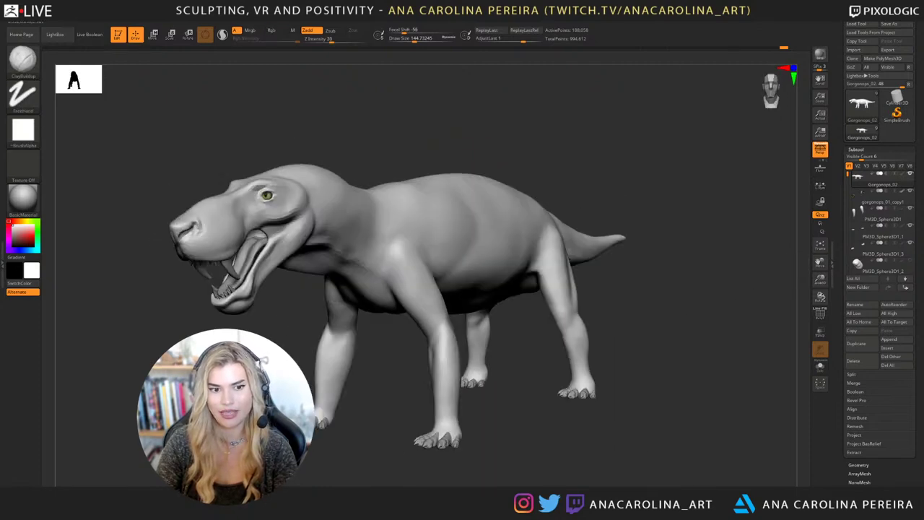
{"action": "mouse_move", "coordinate": [470, 245]}
{"action": "right_mouse_down", "text": "shift"}
{"action": "mouse_move", "coordinate": [400, 264]}
{"action": "mouse_move", "coordinate": [486, 303]}
{"action": "right_mouse_up", "text": "shift"}
Reshape the chest and upper front leg contour with the Move brush at a draw size of about 145.
{"action": "key", "text": "b"}
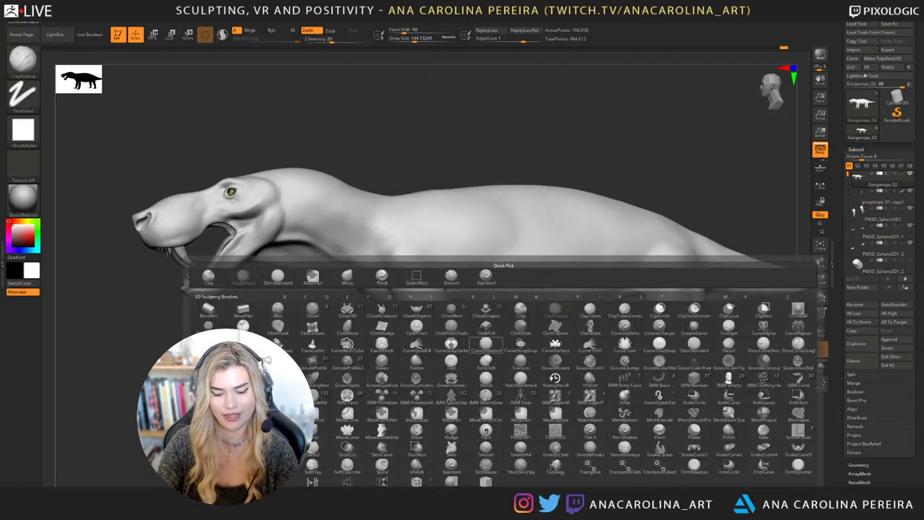
{"action": "key", "text": "m"}
{"action": "key", "text": "v"}
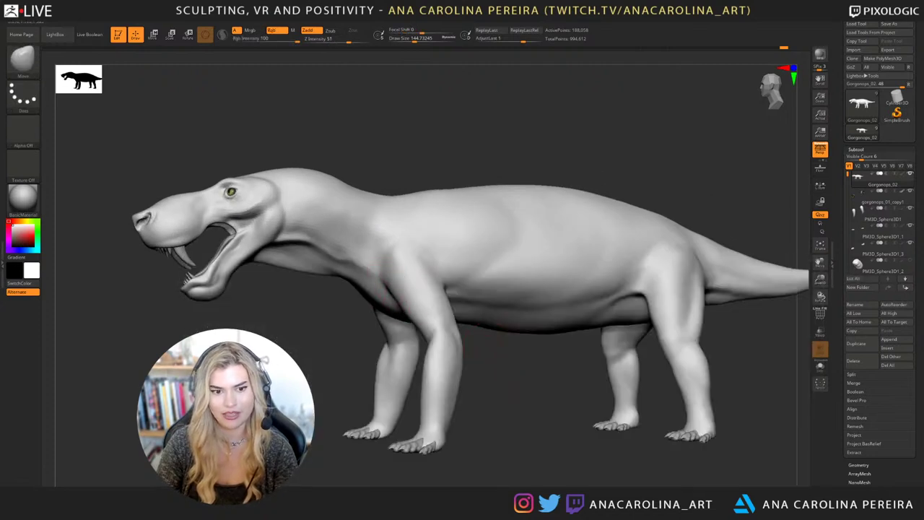
{"action": "left_click_drag", "start_coordinate": [400, 300], "coordinate": [410, 307], "text": "shift"}
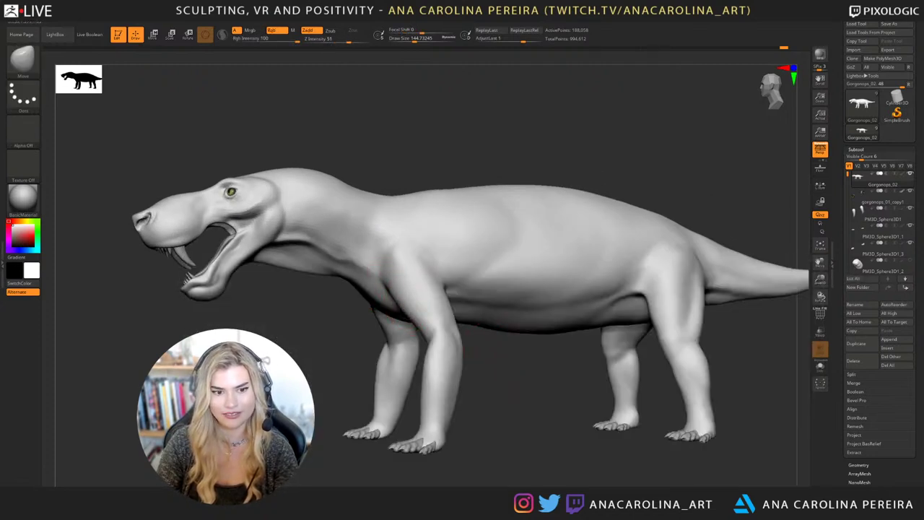
{"action": "right_click_drag", "start_coordinate": [426, 329], "coordinate": [563, 384]}
{"action": "mouse_move", "coordinate": [509, 394]}
{"action": "right_mouse_down"}
{"action": "mouse_move", "coordinate": [483, 413]}
{"action": "mouse_move", "coordinate": [518, 432]}
{"action": "mouse_move", "coordinate": [521, 399]}
{"action": "mouse_move", "coordinate": [372, 300]}
{"action": "right_mouse_up"}
Build up the back of the upper front leg around the elbow with ClayBuildup at a draw size of about 167.
{"action": "key", "text": "b"}
{"action": "key", "text": "c"}
{"action": "key", "text": "b"}
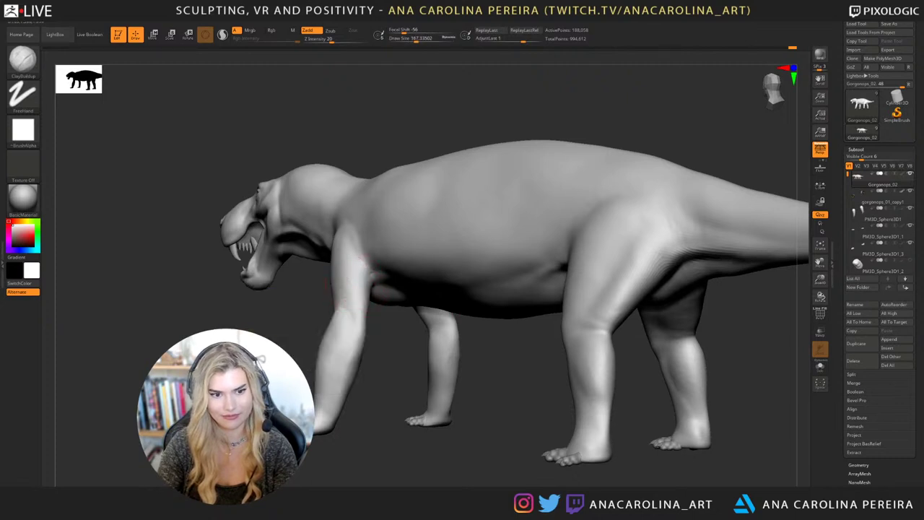
{"action": "key", "text": "]"}
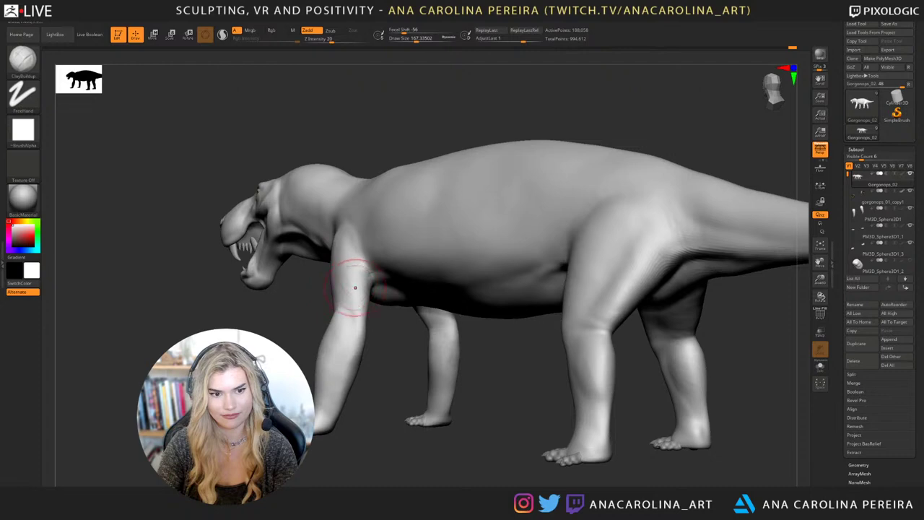
{"action": "mouse_move", "coordinate": [347, 317]}
{"action": "right_mouse_down"}
{"action": "mouse_move", "coordinate": [333, 311]}
{"action": "mouse_move", "coordinate": [394, 349]}
{"action": "right_mouse_up"}
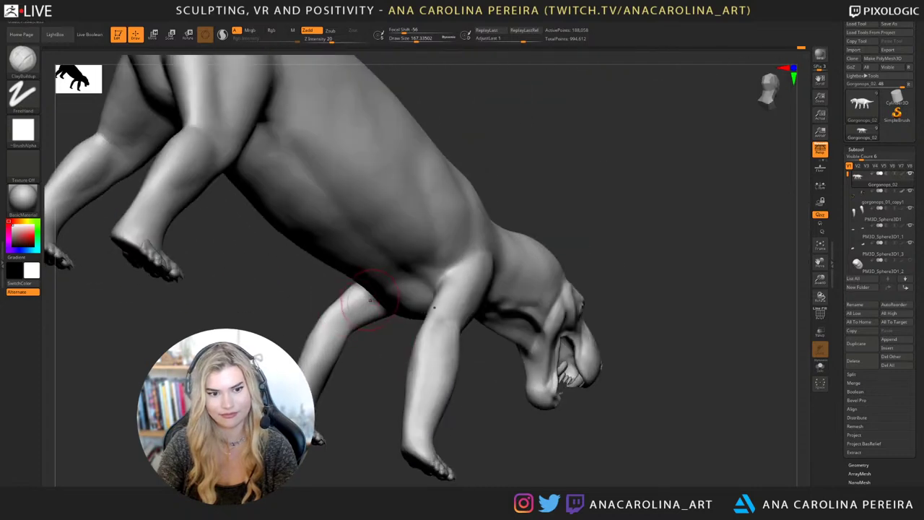
{"action": "right_click_drag", "start_coordinate": [370, 297], "coordinate": [323, 276]}
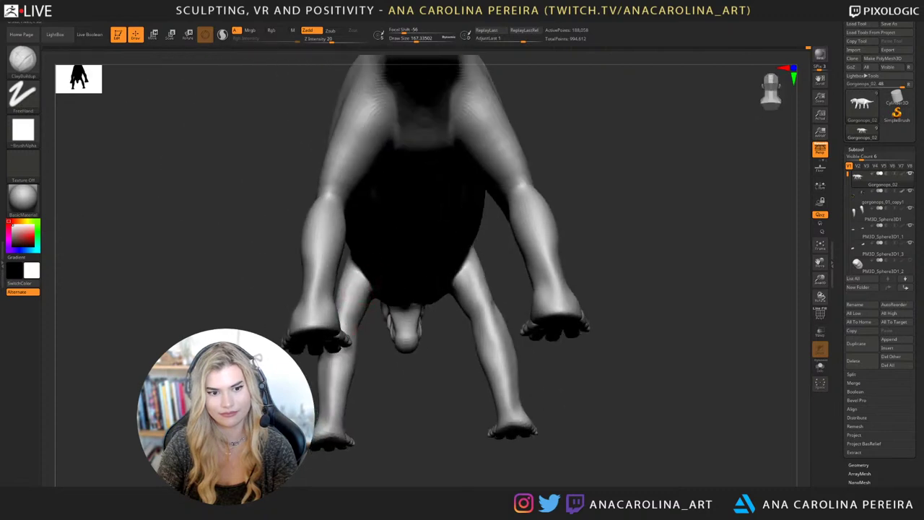
{"action": "mouse_move", "coordinate": [379, 295]}
{"action": "right_mouse_down"}
{"action": "mouse_move", "coordinate": [352, 285]}
{"action": "mouse_move", "coordinate": [506, 398]}
{"action": "right_mouse_up"}
{"action": "right_click_drag", "start_coordinate": [375, 390], "coordinate": [532, 412]}
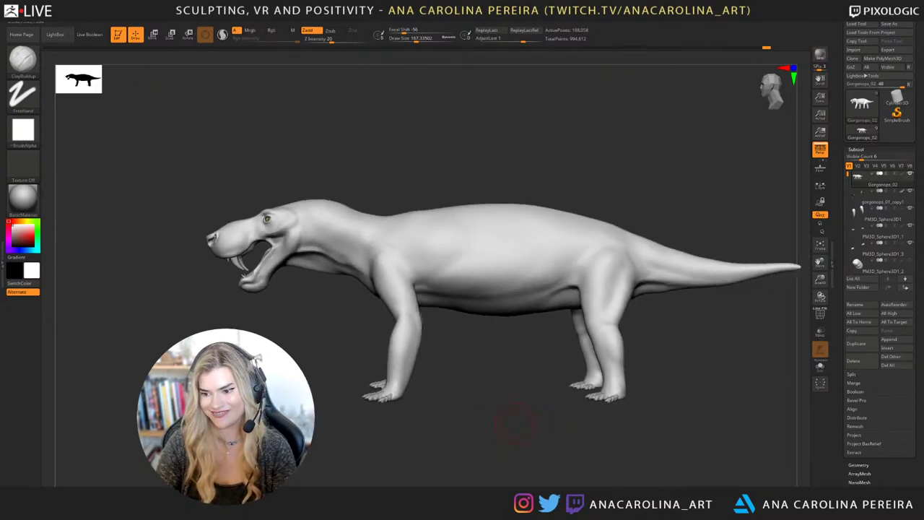
Examine the body silhouette, shoulder and chest from the side, rear and opposite three-quarter views.
{"action": "left_click_drag", "start_coordinate": [520, 420], "coordinate": [506, 401]}
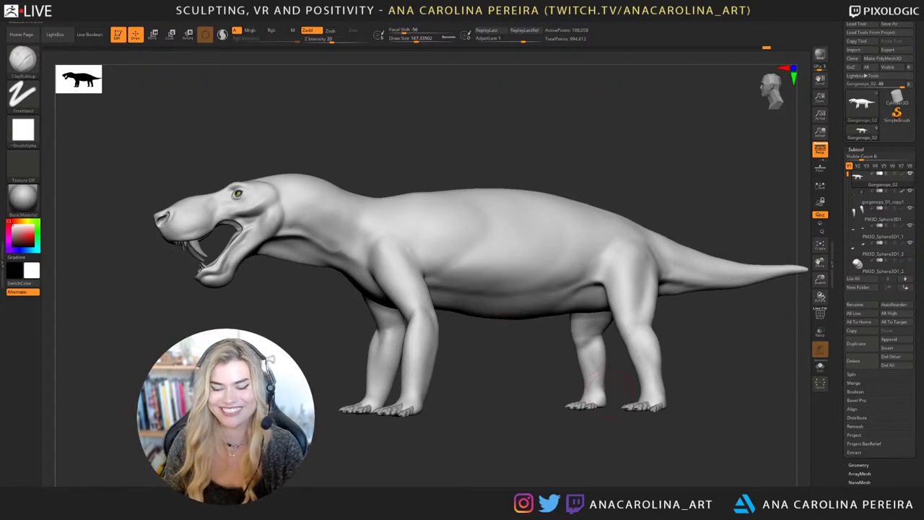
{"action": "mouse_move", "coordinate": [751, 404]}
{"action": "left_mouse_down"}
{"action": "mouse_move", "coordinate": [604, 414]}
{"action": "mouse_move", "coordinate": [541, 325]}
{"action": "mouse_move", "coordinate": [582, 310]}
{"action": "left_mouse_up"}
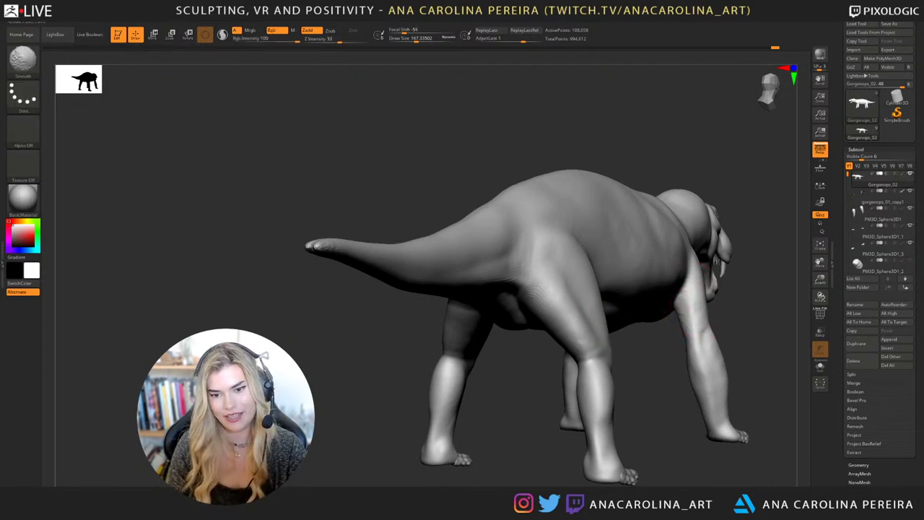
{"action": "mouse_move", "coordinate": [732, 330]}
{"action": "left_mouse_down"}
{"action": "mouse_move", "coordinate": [761, 355]}
{"action": "mouse_move", "coordinate": [679, 346]}
{"action": "left_mouse_up"}
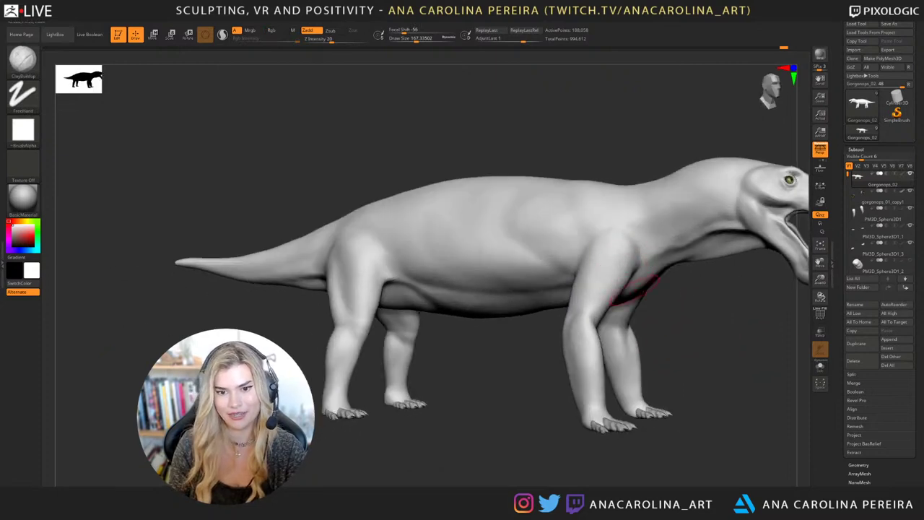
{"action": "right_click_drag", "start_coordinate": [623, 274], "coordinate": [636, 257]}
{"action": "key", "text": "space"}
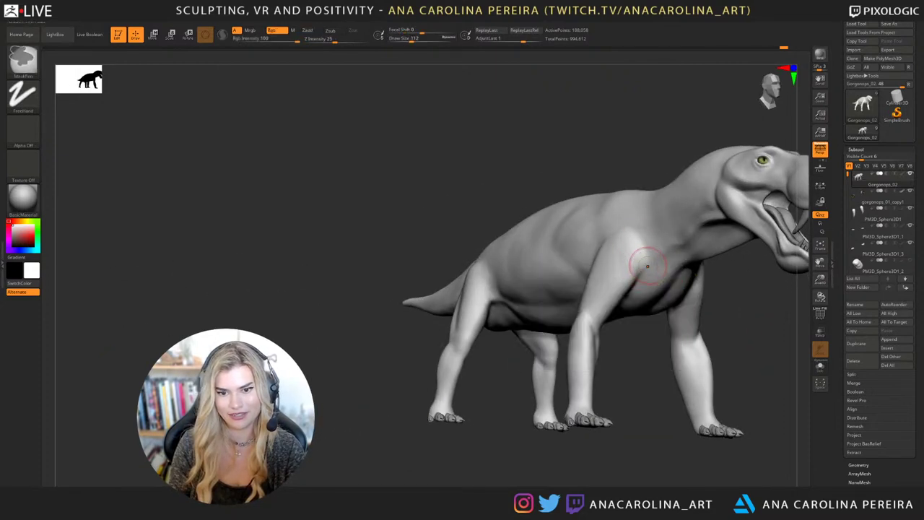
{"action": "mouse_move", "coordinate": [639, 265]}
{"action": "right_mouse_down"}
{"action": "mouse_move", "coordinate": [646, 368]}
{"action": "mouse_move", "coordinate": [665, 409]}
{"action": "mouse_move", "coordinate": [580, 426]}
{"action": "right_mouse_up"}
{"action": "key", "text": "shift"}
{"action": "key", "text": "shift"}
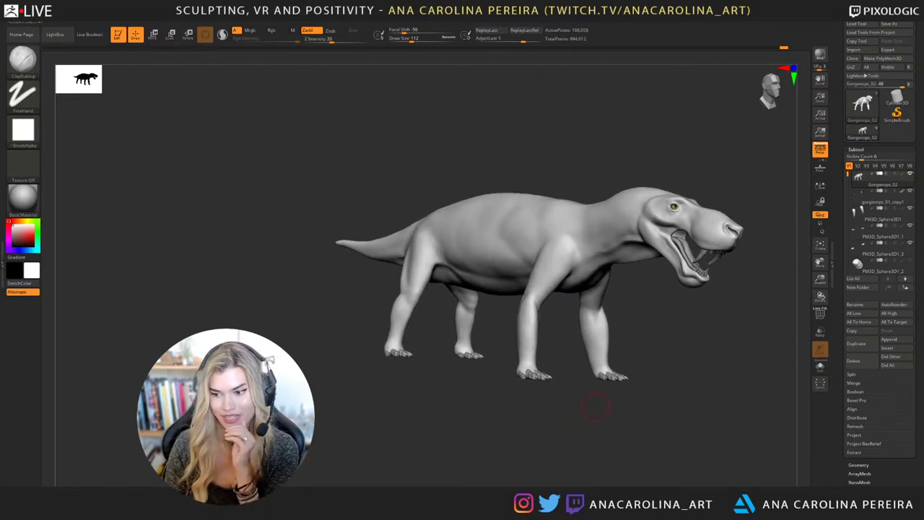
Define the elbow and forearm of the front leg from behind with ClayBuildup at a draw size of about 112.
{"action": "mouse_move", "coordinate": [658, 451]}
{"action": "right_mouse_down"}
{"action": "mouse_move", "coordinate": [642, 431]}
{"action": "mouse_move", "coordinate": [652, 409]}
{"action": "mouse_move", "coordinate": [664, 438]}
{"action": "mouse_move", "coordinate": [578, 433]}
{"action": "mouse_move", "coordinate": [715, 426]}
{"action": "right_mouse_up"}
{"action": "mouse_move", "coordinate": [549, 325]}
{"action": "right_mouse_down"}
{"action": "mouse_move", "coordinate": [506, 318]}
{"action": "mouse_move", "coordinate": [533, 319]}
{"action": "right_mouse_up"}
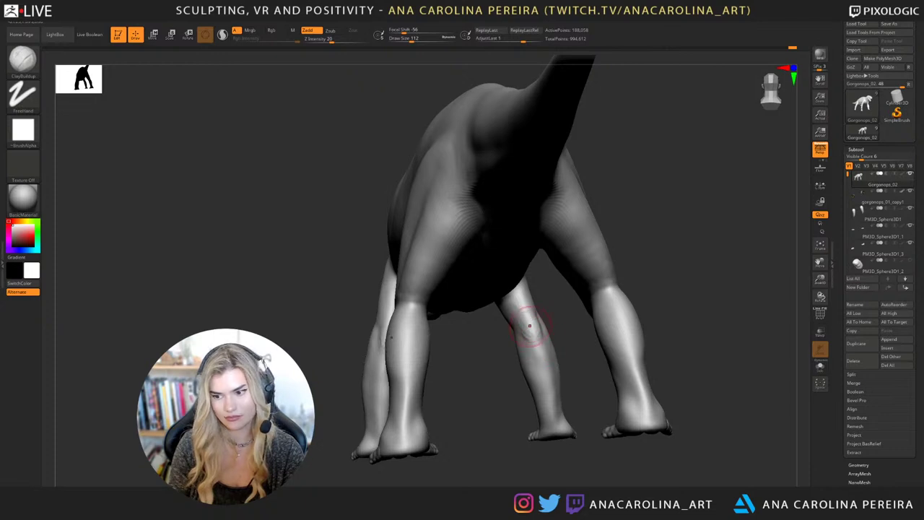
{"action": "right_click_drag", "start_coordinate": [527, 324], "coordinate": [570, 317]}
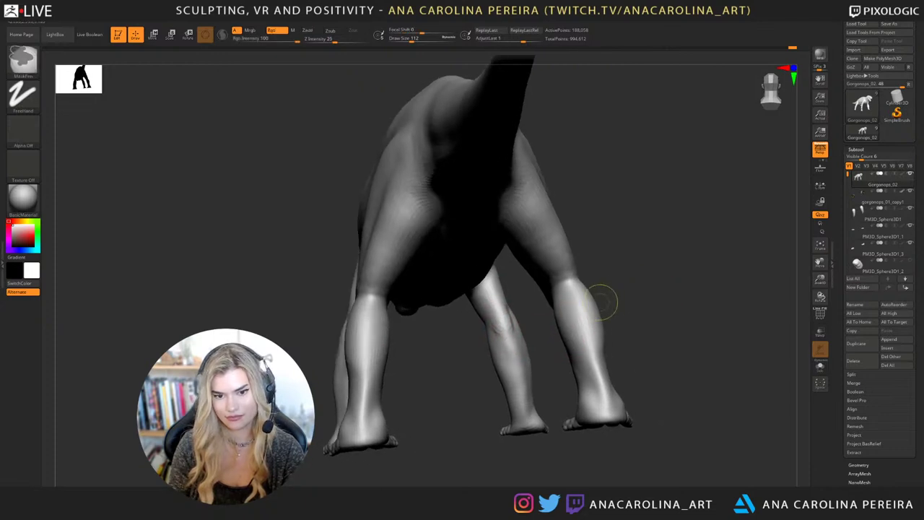
{"action": "left_click_drag", "start_coordinate": [508, 324], "coordinate": [501, 325]}
{"action": "right_click_drag", "start_coordinate": [505, 328], "coordinate": [535, 325]}
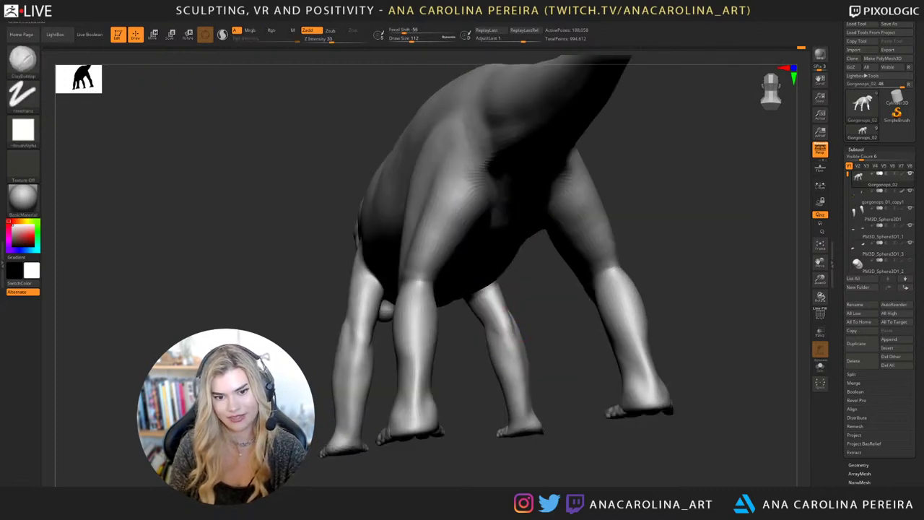
{"action": "right_click_drag", "start_coordinate": [512, 334], "coordinate": [411, 348]}
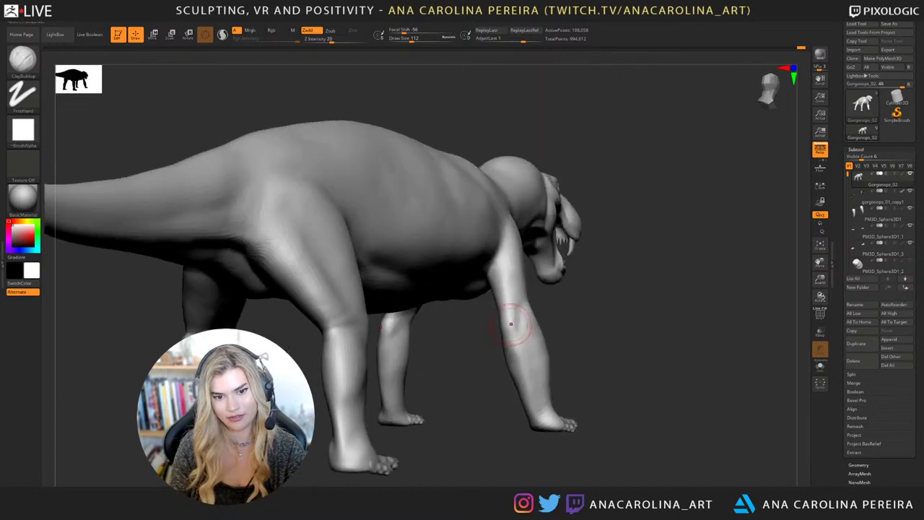
{"action": "right_click_drag", "start_coordinate": [520, 324], "coordinate": [433, 325]}
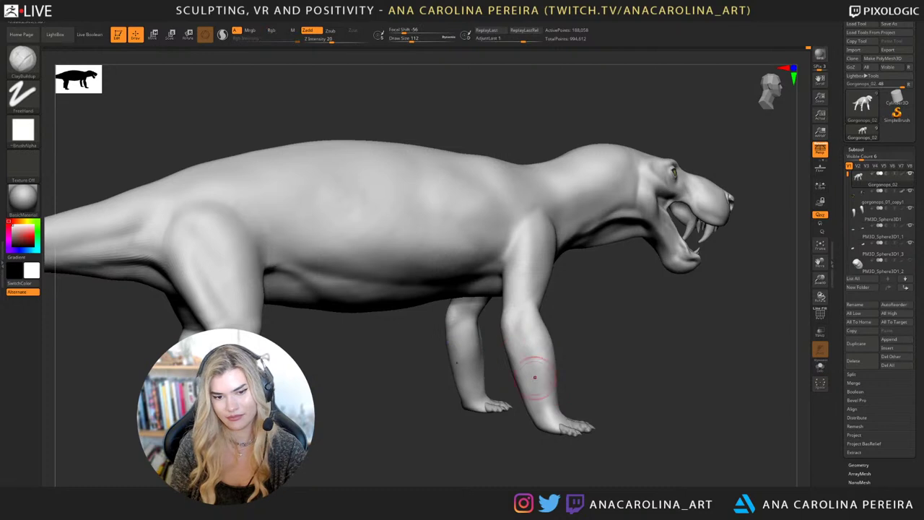
Smooth the lower front leg around the forearm and wrist at a draw size of about 149.
{"action": "right_click_drag", "start_coordinate": [534, 376], "coordinate": [609, 330]}
{"action": "right_click", "coordinate": [562, 384]}
{"action": "right_click_drag", "start_coordinate": [563, 385], "coordinate": [599, 381]}
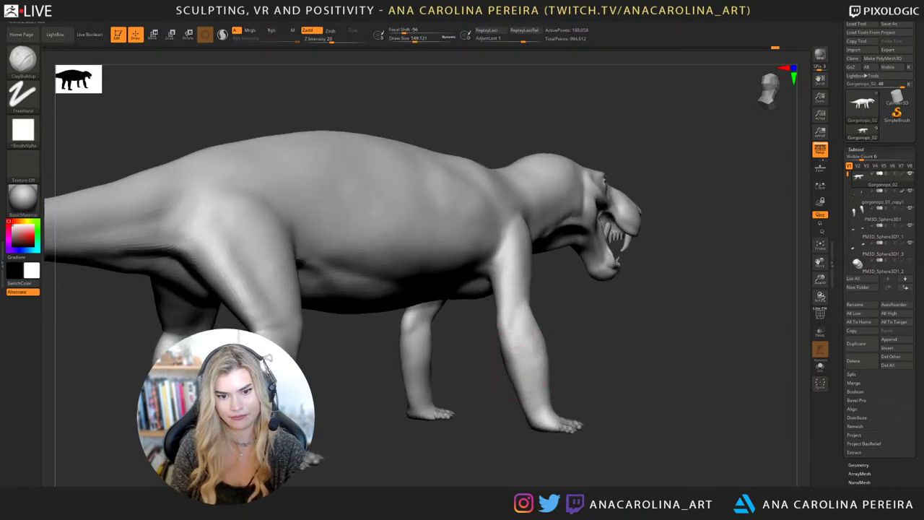
{"action": "key", "text": "shift"}
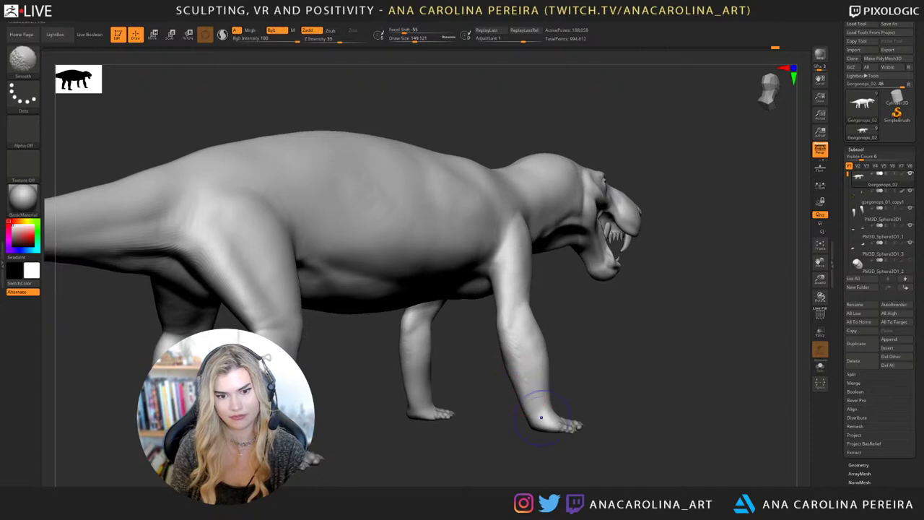
Carve the muscle separation along the lower front leg with DamStandard at a draw size of about 305, then smooth the strokes.
{"action": "key", "text": "b"}
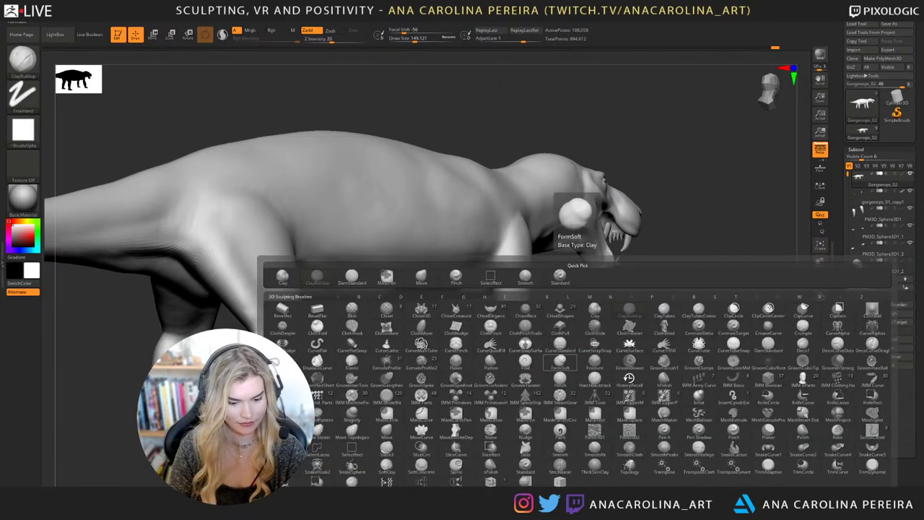
{"action": "key", "text": "d"}
{"action": "key", "text": "s"}
{"action": "right_click_drag", "start_coordinate": [567, 332], "coordinate": [505, 365]}
{"action": "key", "text": "space"}
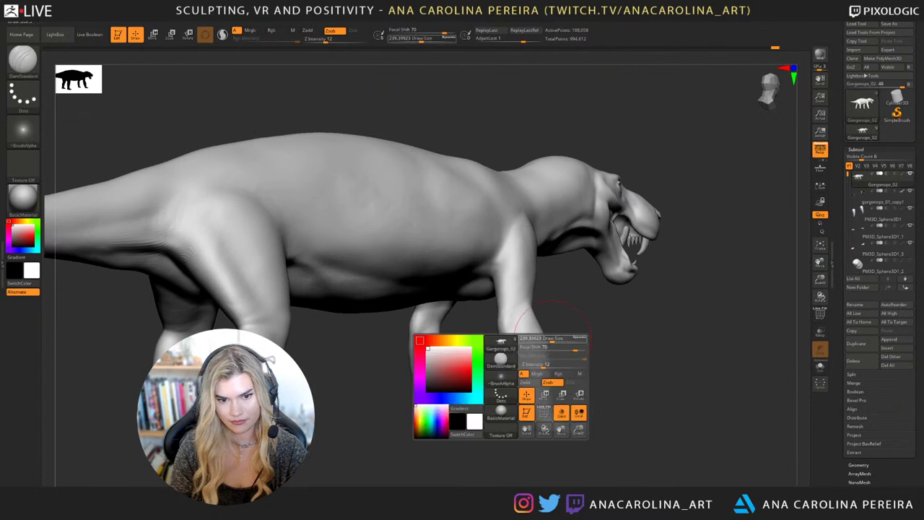
{"action": "left_click_drag", "start_coordinate": [549, 343], "coordinate": [554, 343]}
{"action": "right_click_drag", "start_coordinate": [533, 339], "coordinate": [600, 339]}
{"action": "right_click_drag", "start_coordinate": [503, 322], "coordinate": [515, 322]}
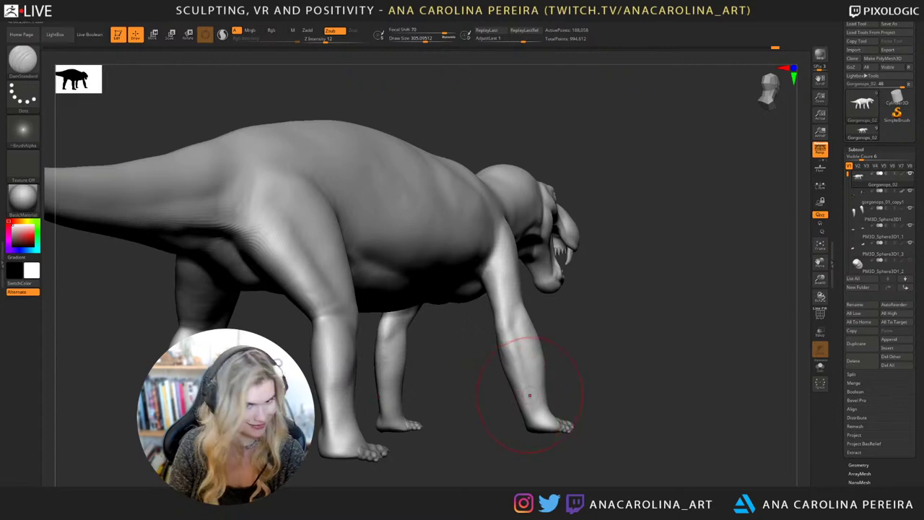
{"action": "mouse_move", "coordinate": [517, 396]}
{"action": "left_mouse_down"}
{"action": "mouse_move", "coordinate": [549, 361]}
{"action": "mouse_move", "coordinate": [505, 332]}
{"action": "left_mouse_up"}
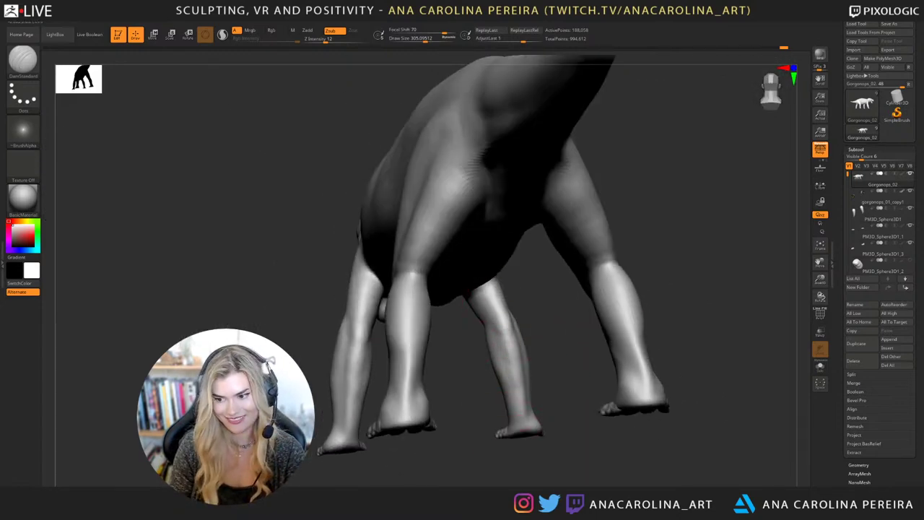
{"action": "key", "text": "shift"}
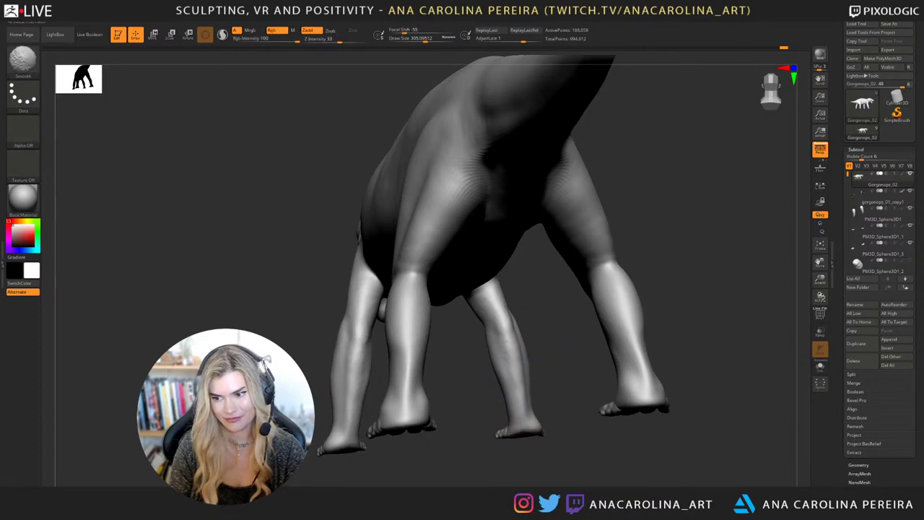
{"action": "left_click_drag", "start_coordinate": [543, 389], "coordinate": [499, 346]}
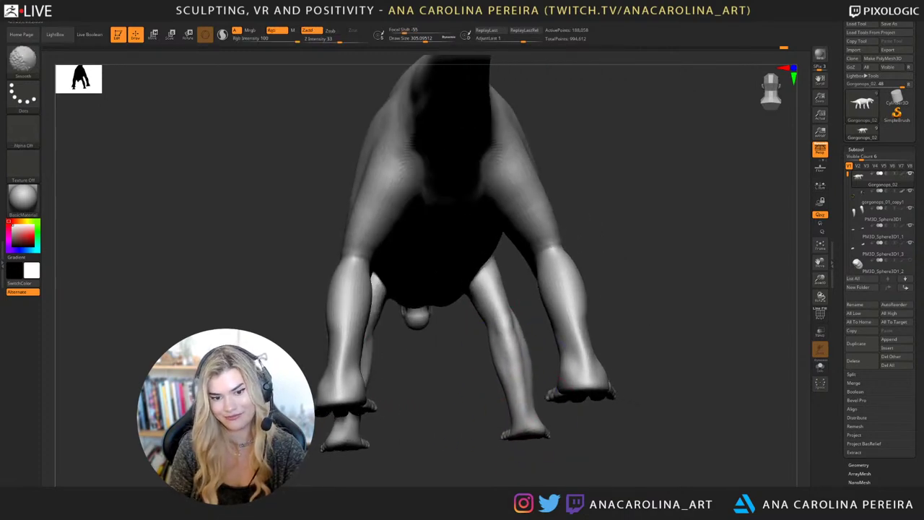
Refine the lower flank and belly fold with DamStandard at a draw size of about 257 and smooth the area.
{"action": "left_click_drag", "start_coordinate": [650, 405], "coordinate": [556, 460]}
{"action": "key", "text": "f"}
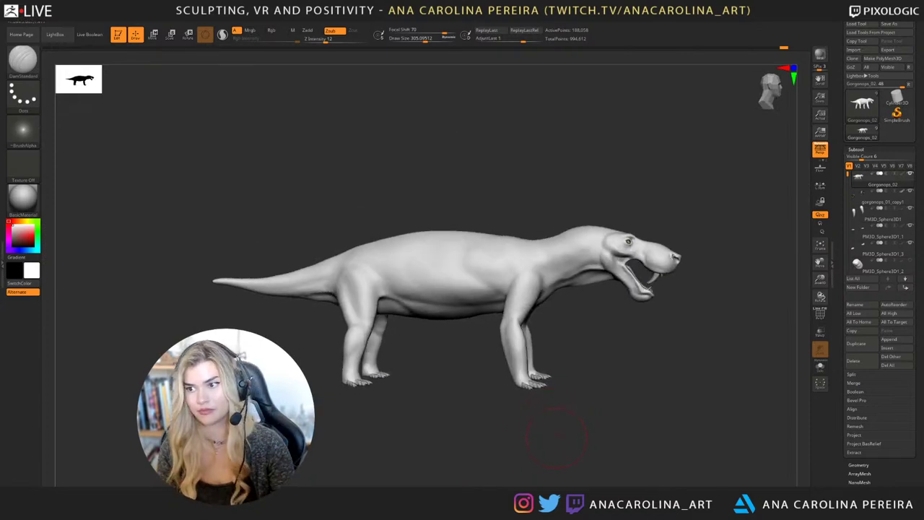
{"action": "mouse_move", "coordinate": [557, 445]}
{"action": "left_mouse_down", "text": "alt"}
{"action": "mouse_move", "coordinate": [525, 433]}
{"action": "mouse_move", "coordinate": [559, 441]}
{"action": "left_mouse_up", "text": "alt"}
{"action": "key", "text": "space"}
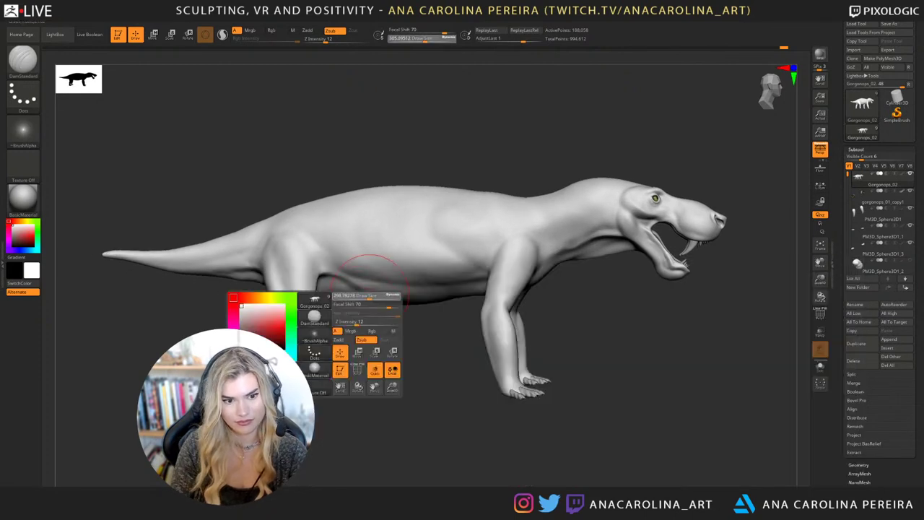
{"action": "left_click_drag", "start_coordinate": [369, 295], "coordinate": [364, 295]}
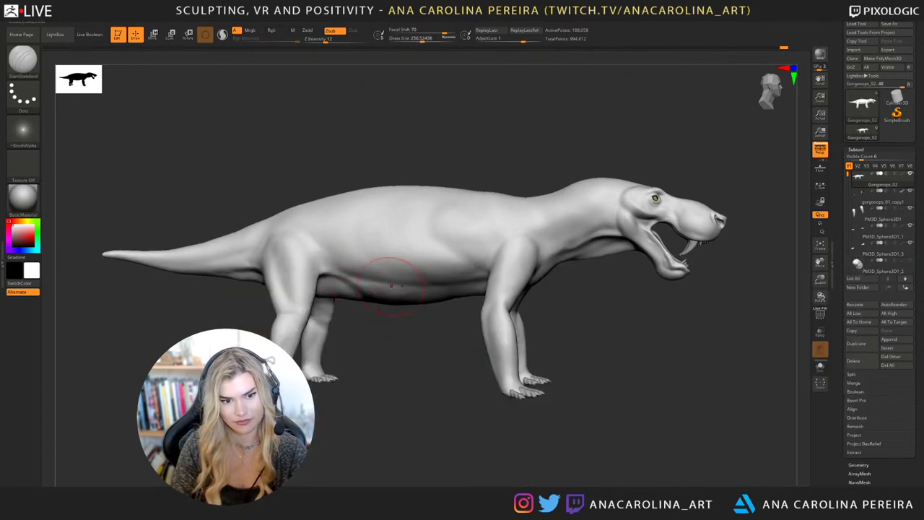
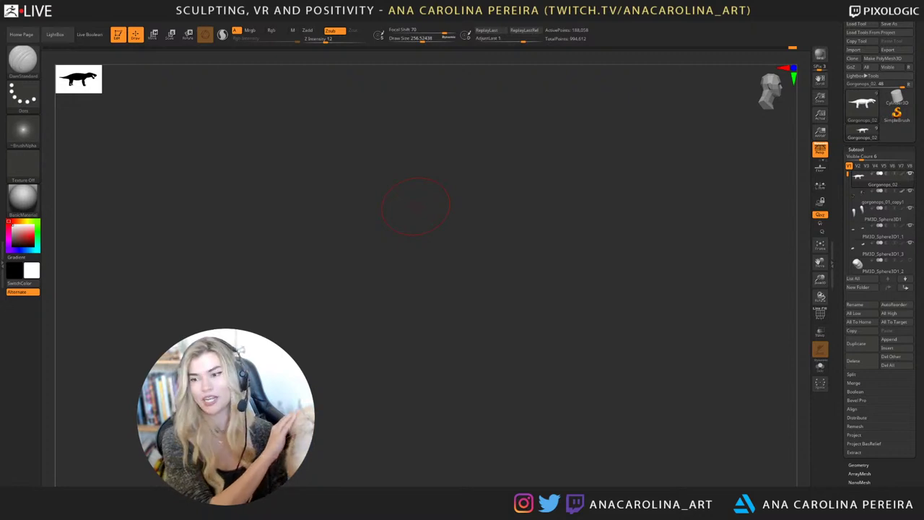
{"action": "key", "text": "f"}
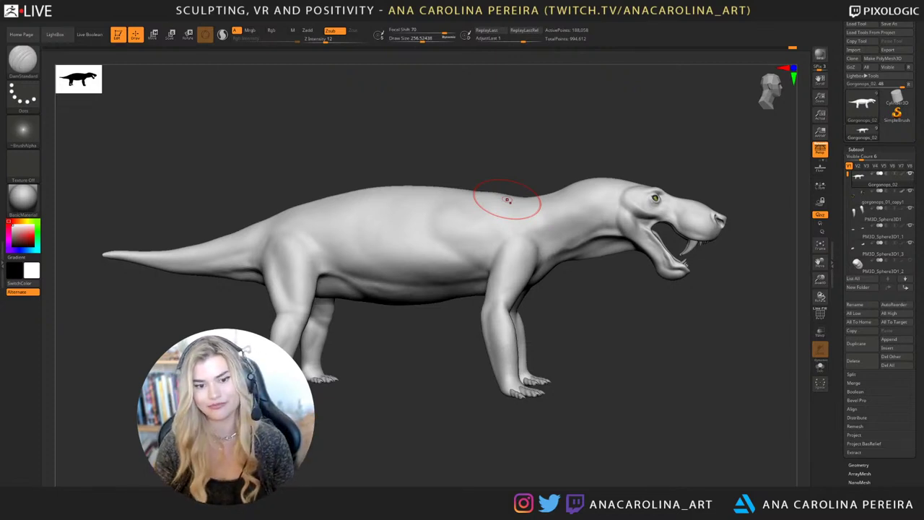
{"action": "left_click_drag", "start_coordinate": [635, 329], "coordinate": [607, 333]}
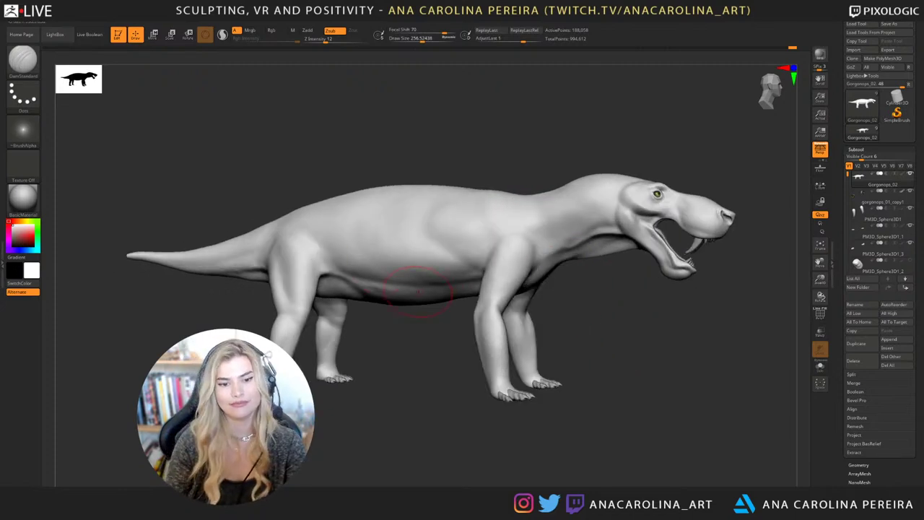
{"action": "mouse_move", "coordinate": [433, 271]}
{"action": "left_mouse_down", "text": "shift"}
{"action": "mouse_move", "coordinate": [456, 269]}
{"action": "mouse_move", "coordinate": [442, 275]}
{"action": "left_mouse_up", "text": "shift"}
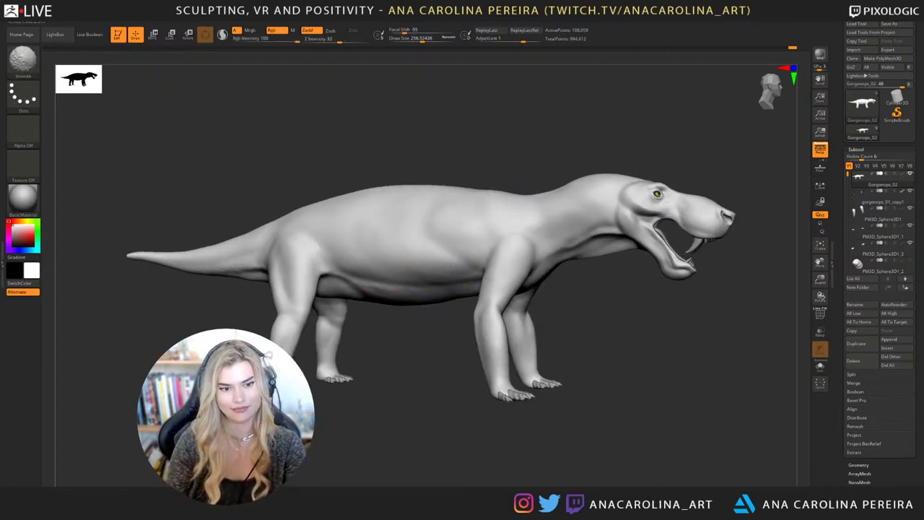
{"action": "left_click_drag", "start_coordinate": [415, 348], "coordinate": [387, 350]}
{"action": "key", "text": "shift"}
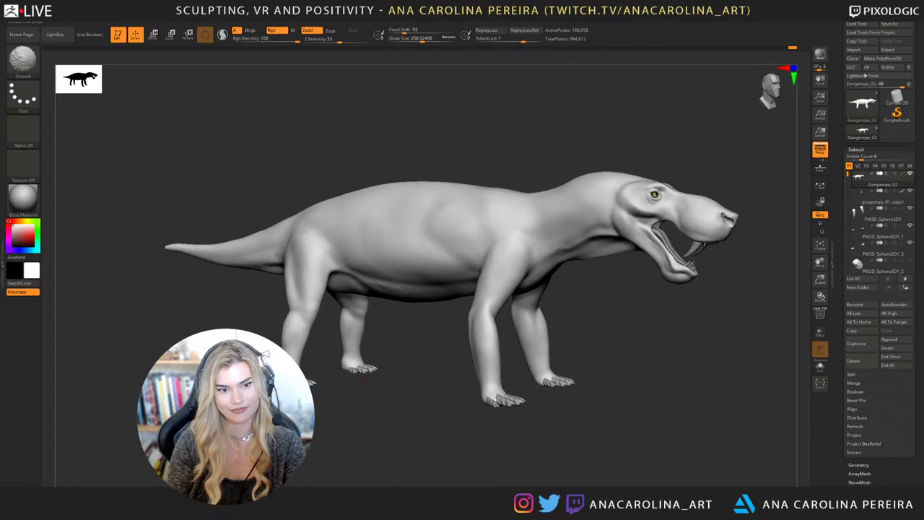
Examine the head, chest, shoulders and legs from the front and opposite three-quarter views.
{"action": "left_click_drag", "start_coordinate": [715, 310], "coordinate": [618, 303]}
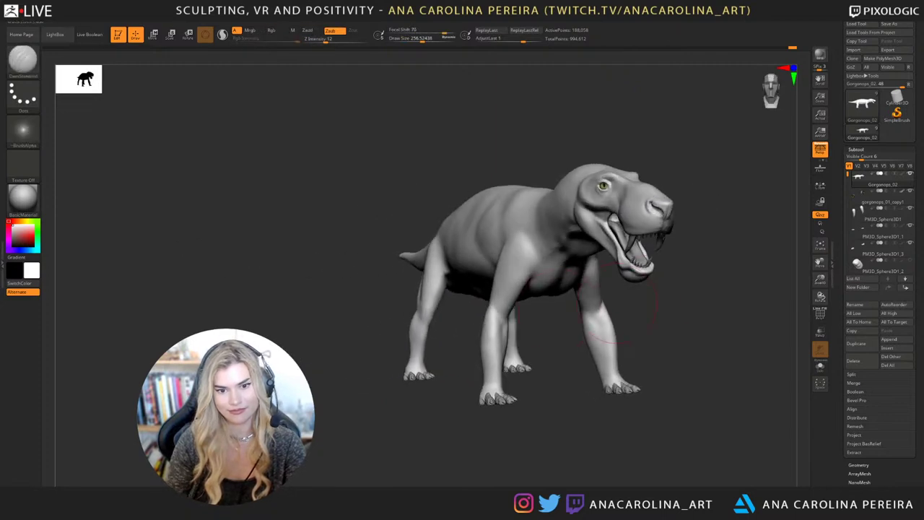
{"action": "mouse_move", "coordinate": [619, 302]}
{"action": "right_mouse_down"}
{"action": "mouse_move", "coordinate": [691, 300]}
{"action": "mouse_move", "coordinate": [682, 338]}
{"action": "mouse_move", "coordinate": [668, 314]}
{"action": "right_mouse_up"}
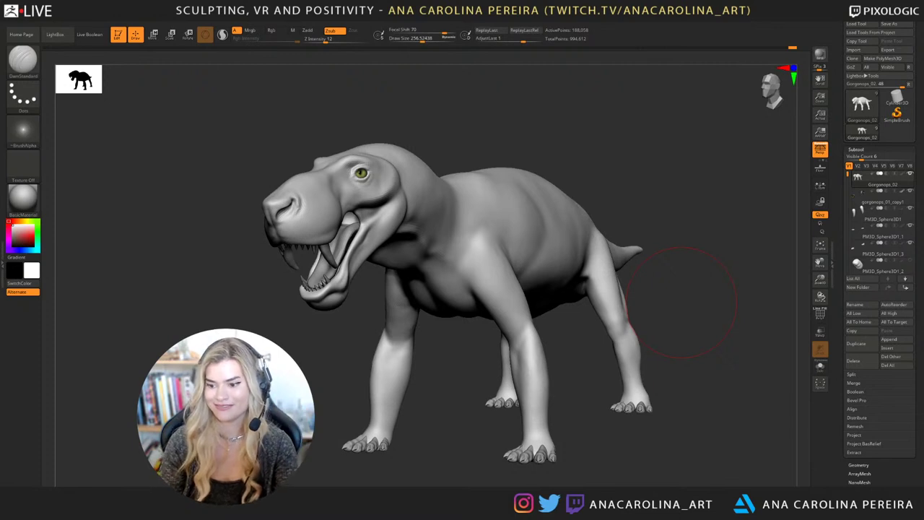
{"action": "left_click_drag", "start_coordinate": [693, 412], "coordinate": [691, 396], "text": "alt"}
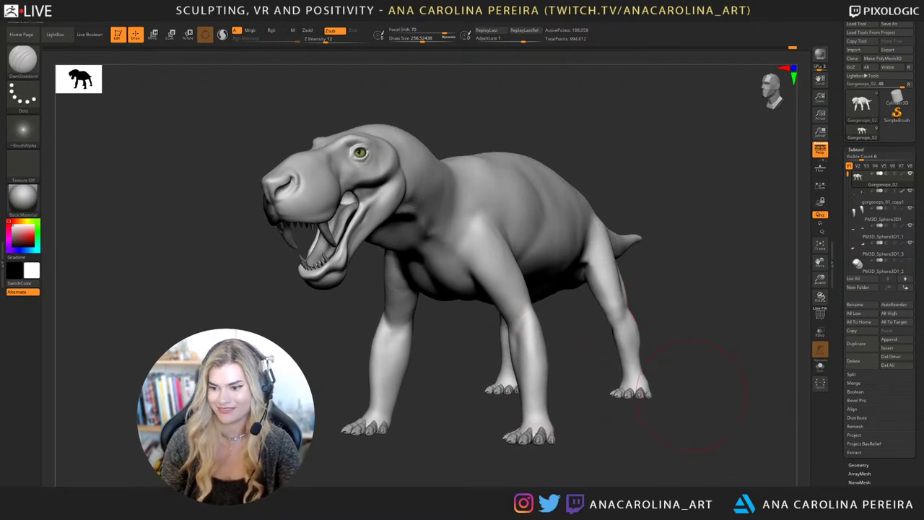
{"action": "right_click_drag", "start_coordinate": [690, 397], "coordinate": [682, 394]}
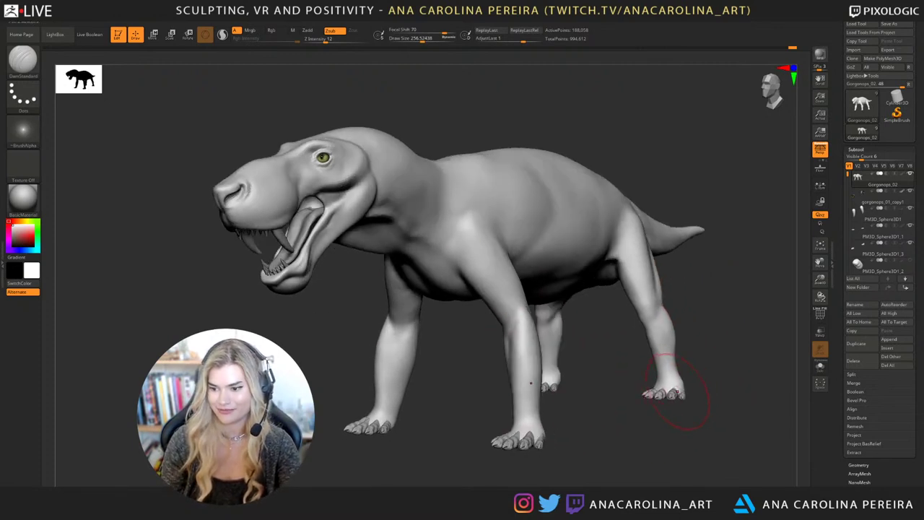
{"action": "right_click_drag", "start_coordinate": [668, 427], "coordinate": [650, 441]}
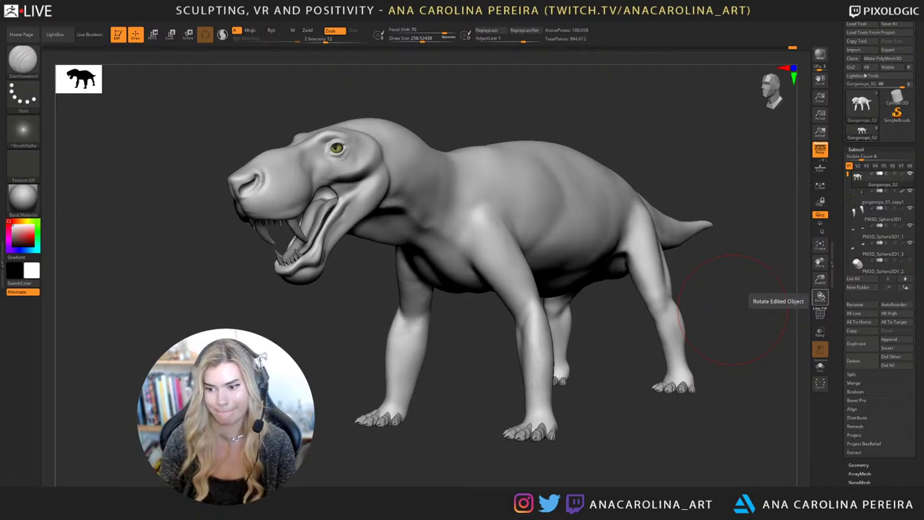
{"action": "mouse_move", "coordinate": [649, 458]}
{"action": "left_mouse_down"}
{"action": "mouse_move", "coordinate": [696, 457]}
{"action": "mouse_move", "coordinate": [614, 454]}
{"action": "left_mouse_up"}
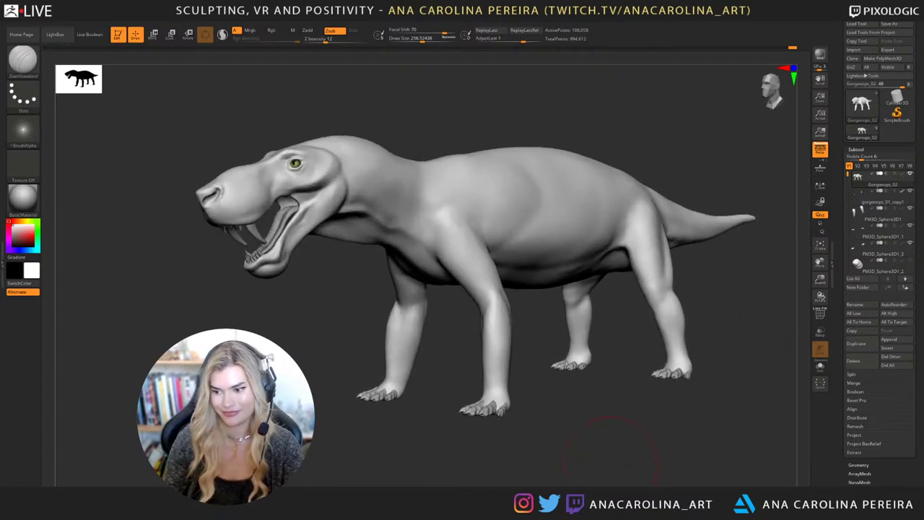
{"action": "mouse_move", "coordinate": [608, 451]}
{"action": "left_mouse_down"}
{"action": "mouse_move", "coordinate": [635, 441]}
{"action": "mouse_move", "coordinate": [671, 448]}
{"action": "mouse_move", "coordinate": [626, 445]}
{"action": "left_mouse_up"}
{"action": "key", "text": "b"}
{"action": "key", "text": "Escape"}
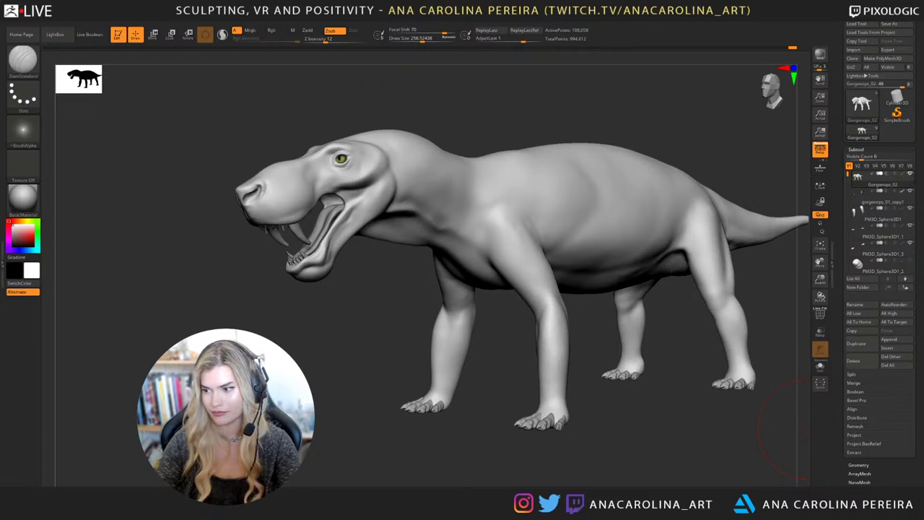
{"action": "left_click_drag", "start_coordinate": [787, 429], "coordinate": [619, 432]}
Drop to a lower subdivision level and thicken the legs with the Inflate brush at a draw size of about 476.
{"action": "key", "text": "b"}
{"action": "key", "text": "i"}
{"action": "key", "text": "n"}
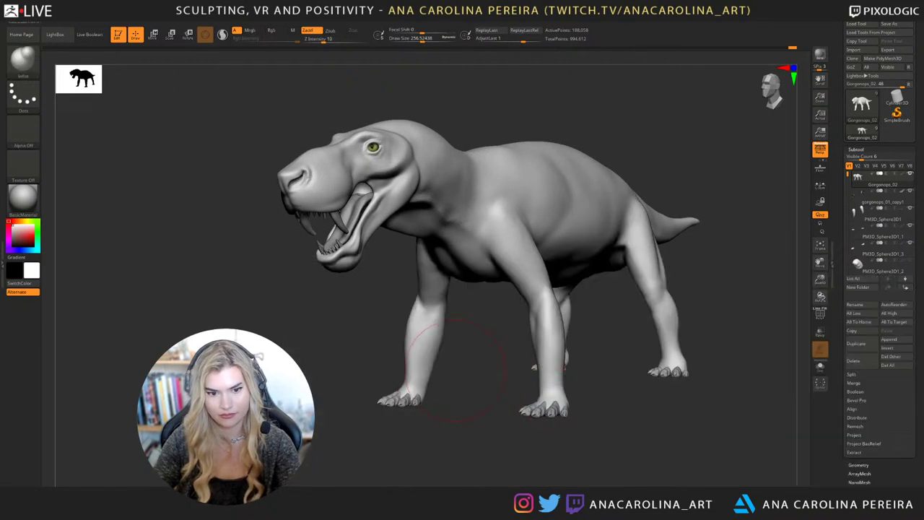
{"action": "key", "text": "shift"}
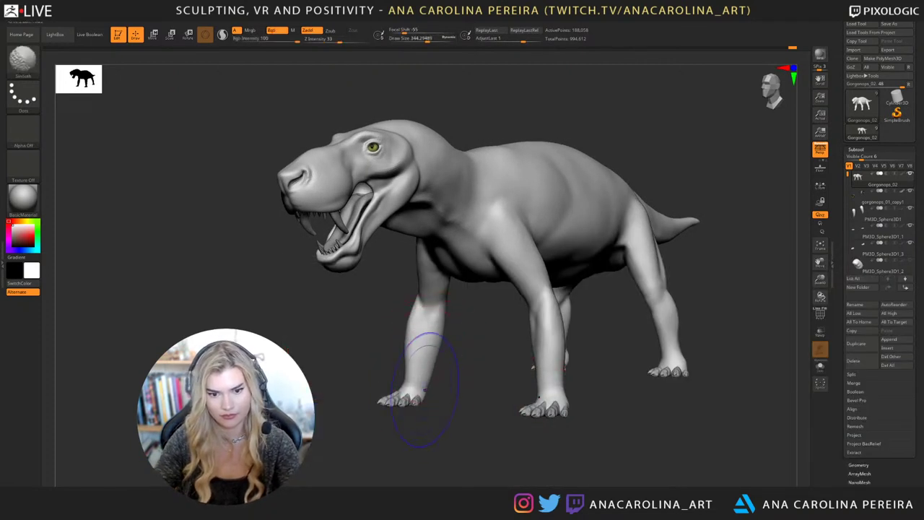
{"action": "key", "text": "shift+d"}
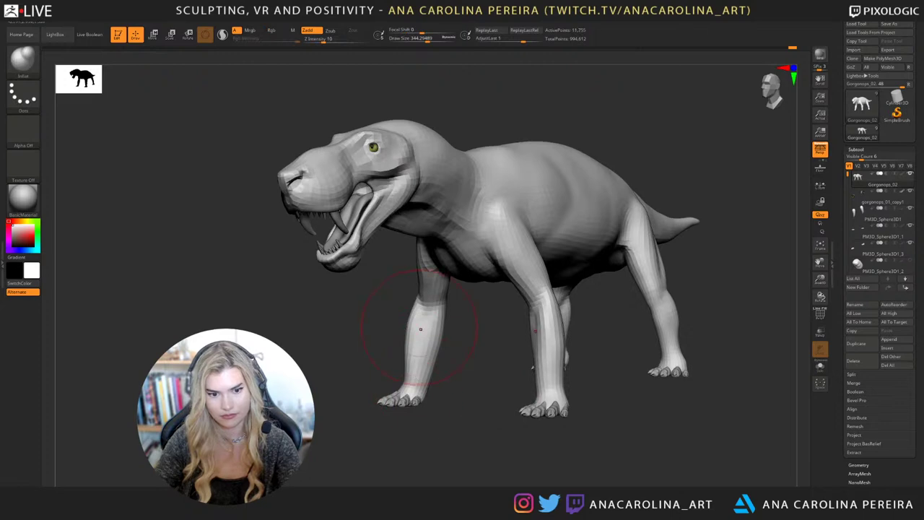
{"action": "key", "text": "space"}
{"action": "key", "text": "space"}
{"action": "left_click_drag", "start_coordinate": [427, 330], "coordinate": [434, 331]}
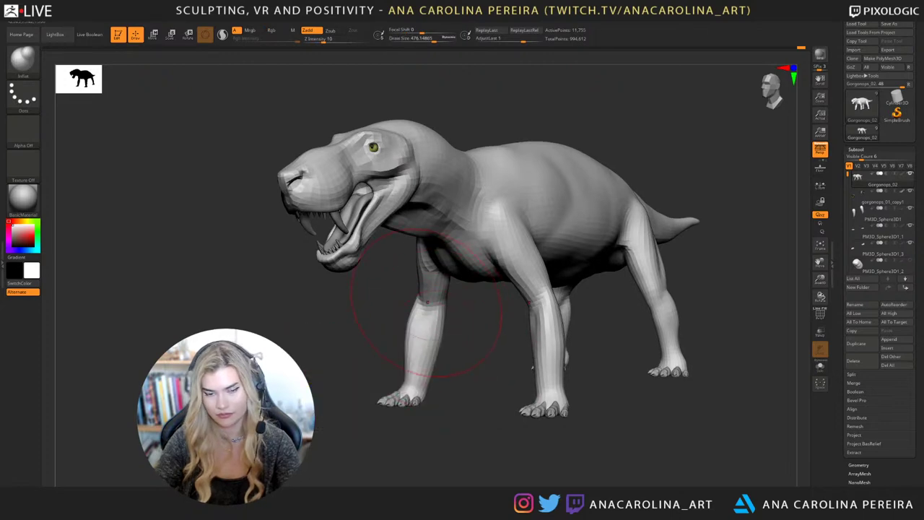
{"action": "left_click_drag", "start_coordinate": [469, 357], "coordinate": [368, 286]}
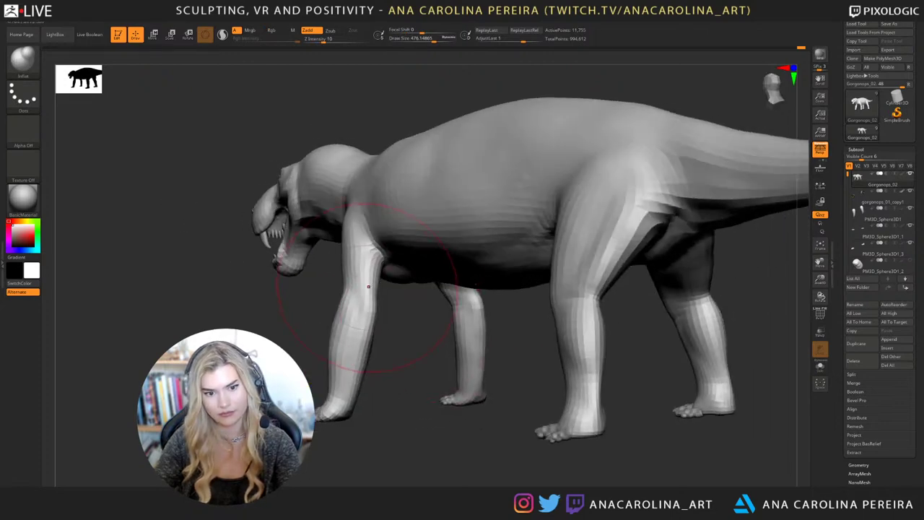
{"action": "left_click_drag", "start_coordinate": [371, 371], "coordinate": [409, 415]}
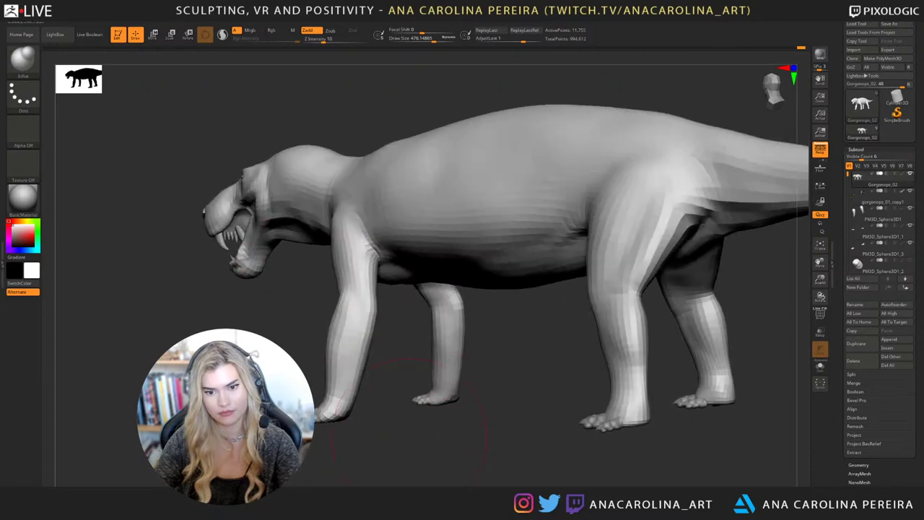
{"action": "left_click_drag", "start_coordinate": [671, 375], "coordinate": [693, 382]}
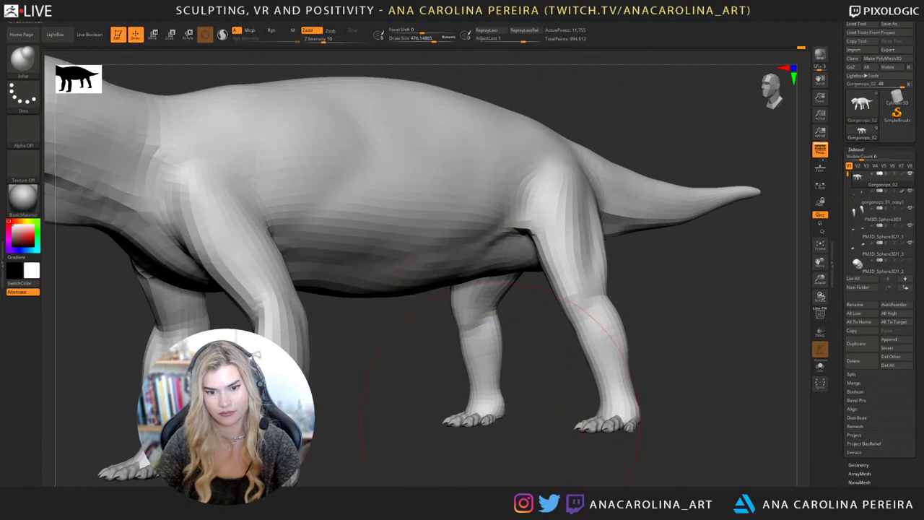
Raise the mesh two subdivision levels and check the leg proportions from the front three-quarter view.
{"action": "key", "text": "d"}
{"action": "key", "text": "d"}
{"action": "mouse_move", "coordinate": [500, 422]}
{"action": "left_mouse_down", "text": "alt"}
{"action": "mouse_move", "coordinate": [585, 426]}
{"action": "mouse_move", "coordinate": [578, 434]}
{"action": "mouse_move", "coordinate": [565, 417]}
{"action": "left_mouse_up", "text": "alt"}
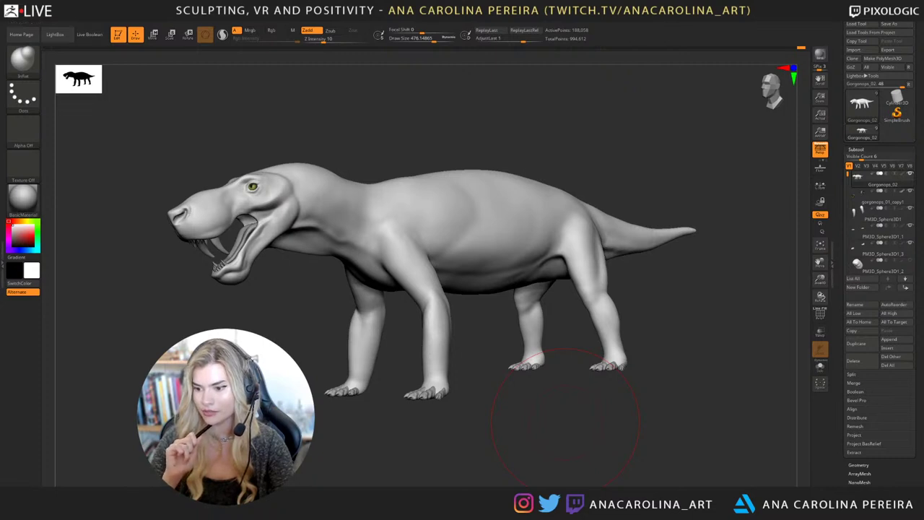
{"action": "left_click_drag", "start_coordinate": [491, 437], "coordinate": [542, 441]}
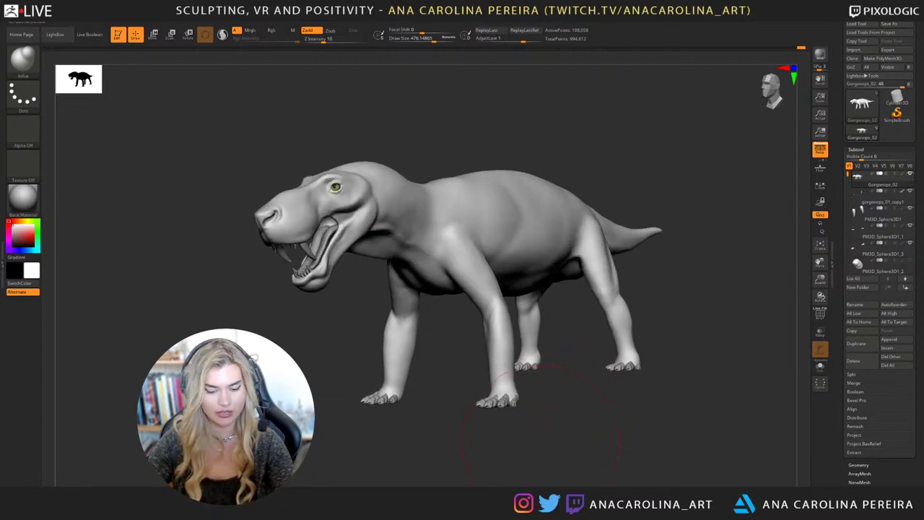
{"action": "key", "text": "b"}
{"action": "key", "text": "c"}
{"action": "key", "text": "b"}
{"action": "key", "text": "space"}
{"action": "left_click_drag", "start_coordinate": [543, 368], "coordinate": [525, 368]}
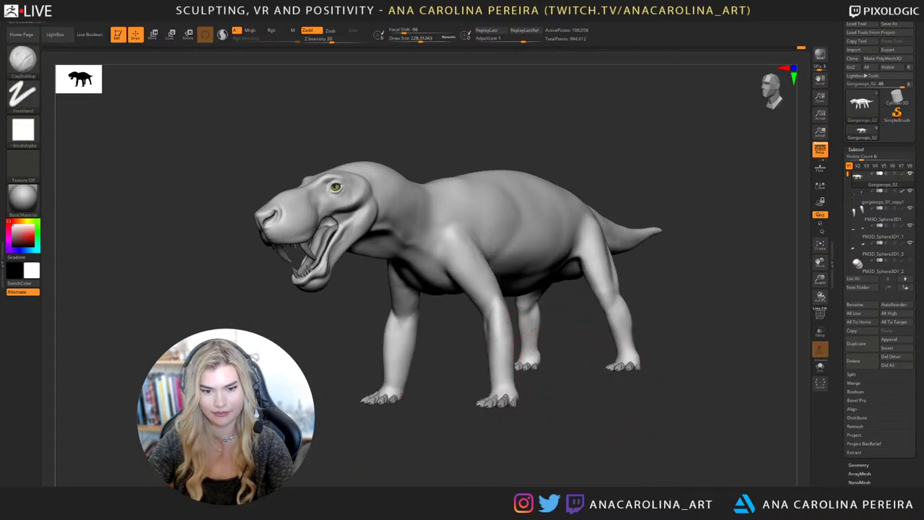
Reshape the contours of both front forearms with the Move brush, finishing at a draw size of about 256.
{"action": "mouse_move", "coordinate": [505, 426]}
{"action": "left_mouse_down"}
{"action": "mouse_move", "coordinate": [592, 426]}
{"action": "mouse_move", "coordinate": [470, 426]}
{"action": "mouse_move", "coordinate": [511, 397]}
{"action": "mouse_move", "coordinate": [577, 431]}
{"action": "left_mouse_up"}
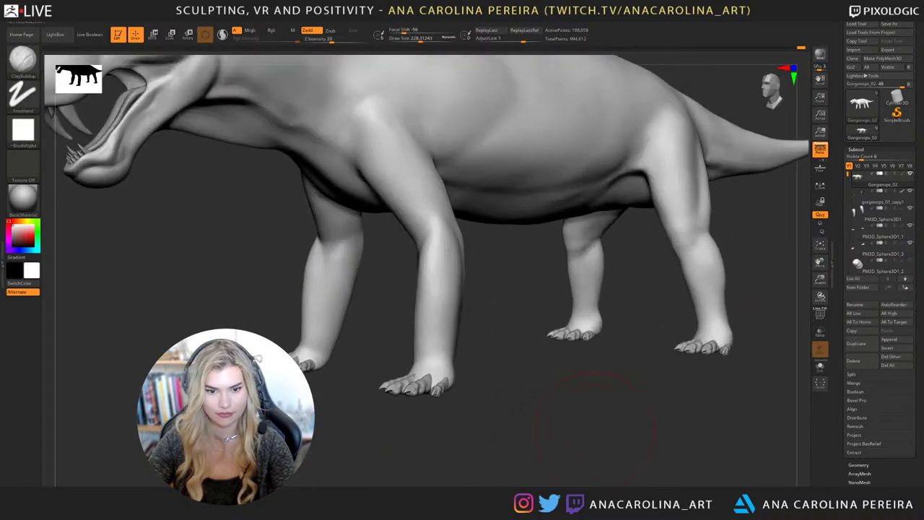
{"action": "key", "text": "b"}
{"action": "key", "text": "m"}
{"action": "key", "text": "v"}
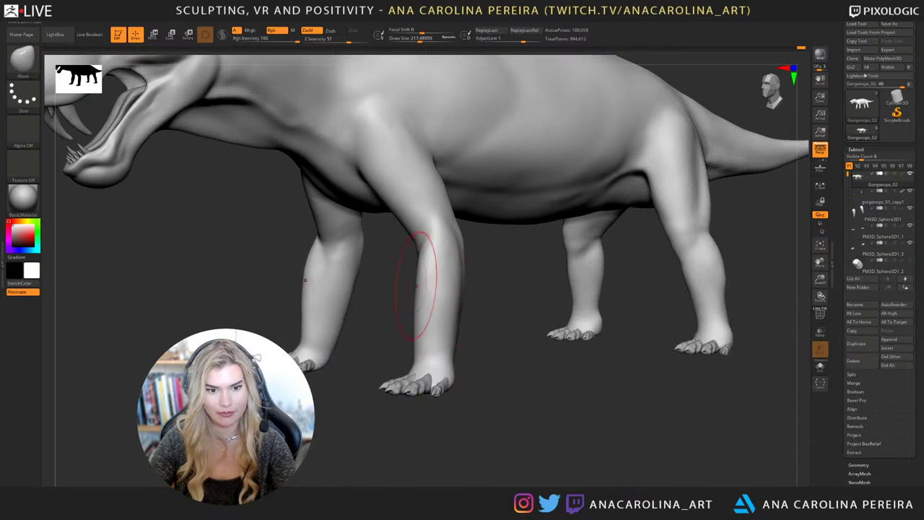
{"action": "left_click_drag", "start_coordinate": [450, 293], "coordinate": [458, 288]}
{"action": "left_click_drag", "start_coordinate": [444, 252], "coordinate": [452, 250]}
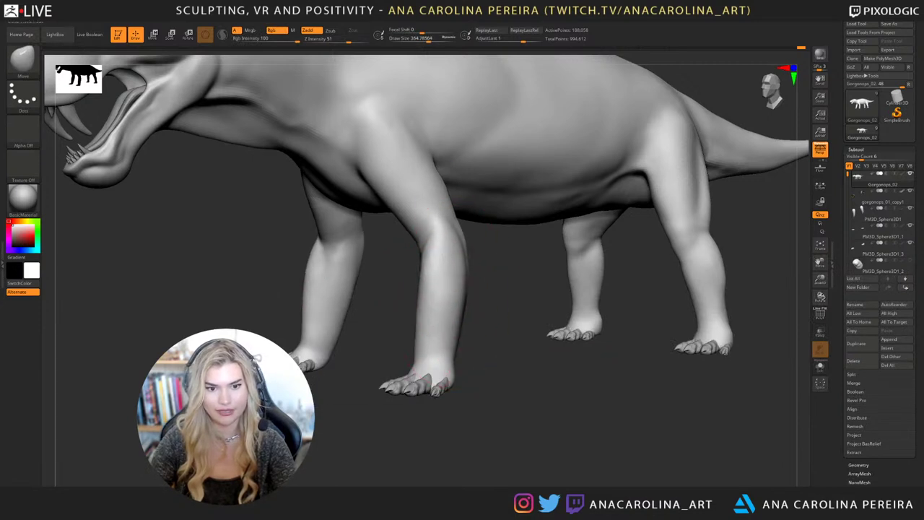
{"action": "key", "text": "space"}
{"action": "left_click_drag", "start_coordinate": [417, 323], "coordinate": [407, 323]}
{"action": "left_click_drag", "start_coordinate": [343, 304], "coordinate": [357, 278]}
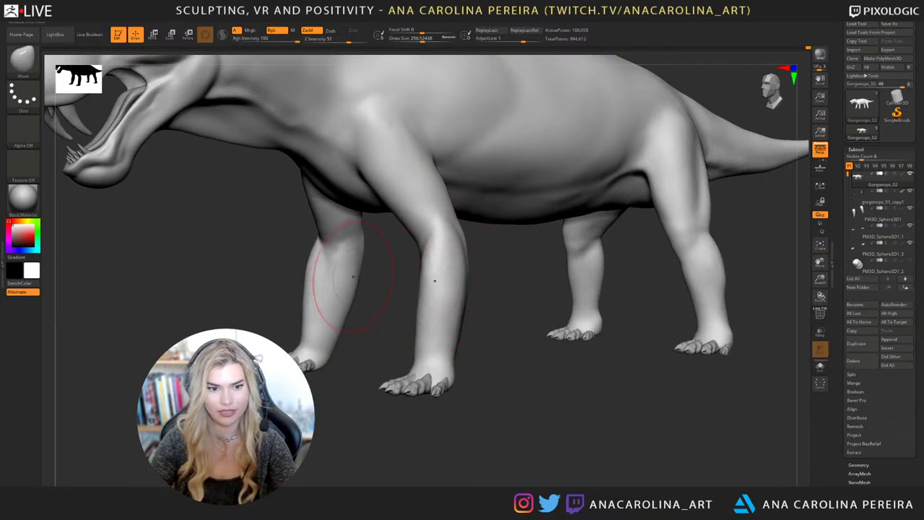
Adjust the lower front legs near the wrists with the Move brush at a draw size of about 187.
{"action": "left_click_drag", "start_coordinate": [375, 426], "coordinate": [448, 426], "text": "alt"}
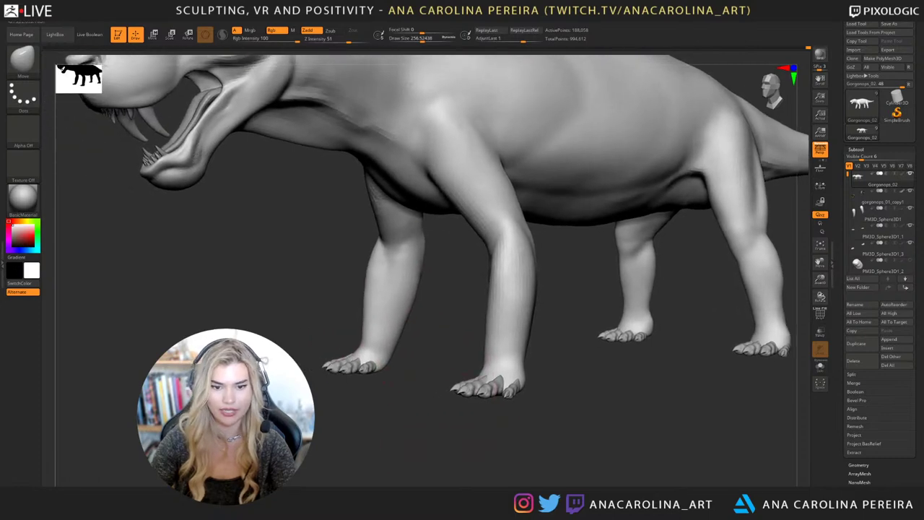
{"action": "right_click_drag", "start_coordinate": [448, 426], "coordinate": [477, 346], "text": "ctrl"}
{"action": "key", "text": "space"}
{"action": "mouse_move", "coordinate": [480, 341]}
{"action": "left_mouse_down"}
{"action": "mouse_move", "coordinate": [470, 341]}
{"action": "mouse_move", "coordinate": [482, 328]}
{"action": "left_mouse_up"}
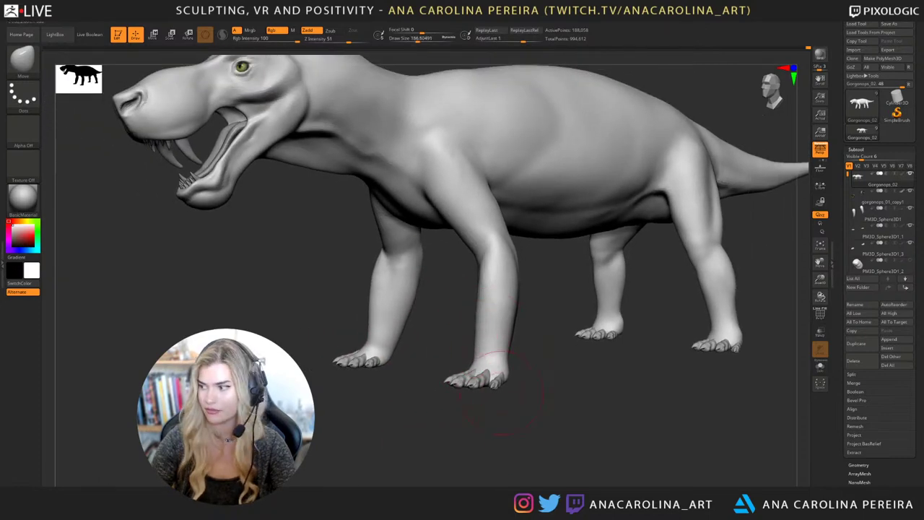
Build up the front wrists above the paws with ClayBuildup at a draw size of about 116 and smooth them.
{"action": "left_click_drag", "start_coordinate": [527, 417], "coordinate": [536, 426], "text": "alt"}
{"action": "right_click_drag", "start_coordinate": [536, 425], "coordinate": [534, 437], "text": "ctrl"}
{"action": "key", "text": "b"}
{"action": "key", "text": "c"}
{"action": "key", "text": "b"}
{"action": "key", "text": "space"}
{"action": "left_click_drag", "start_coordinate": [536, 342], "coordinate": [526, 343]}
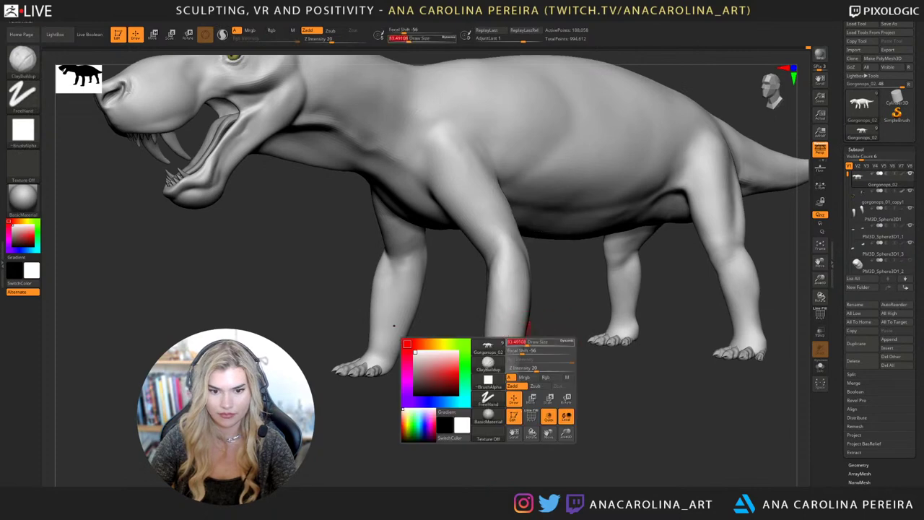
{"action": "key", "text": "space"}
{"action": "left_click_drag", "start_coordinate": [491, 368], "coordinate": [495, 369]}
{"action": "right_click_drag", "start_coordinate": [496, 364], "coordinate": [495, 359]}
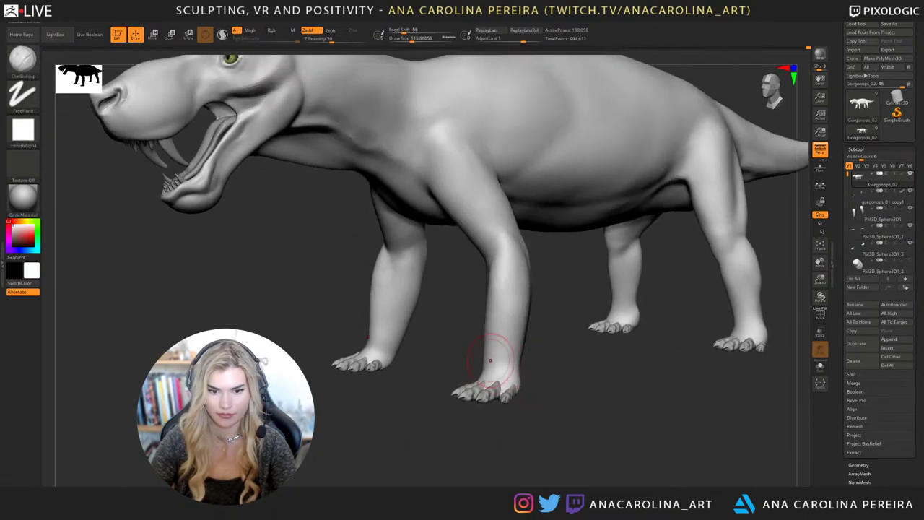
{"action": "mouse_move", "coordinate": [495, 358]}
{"action": "left_mouse_down"}
{"action": "mouse_move", "coordinate": [518, 366]}
{"action": "mouse_move", "coordinate": [488, 381]}
{"action": "left_mouse_up"}
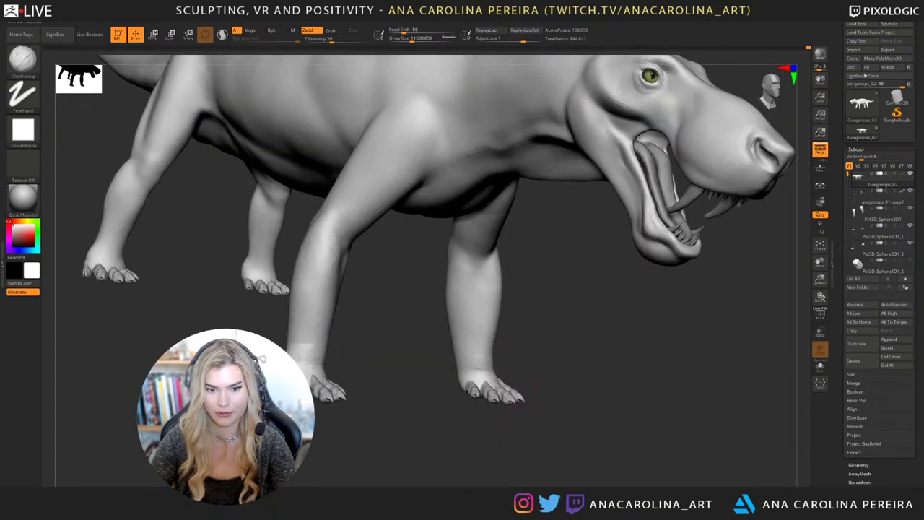
{"action": "right_click_drag", "start_coordinate": [487, 360], "coordinate": [478, 354]}
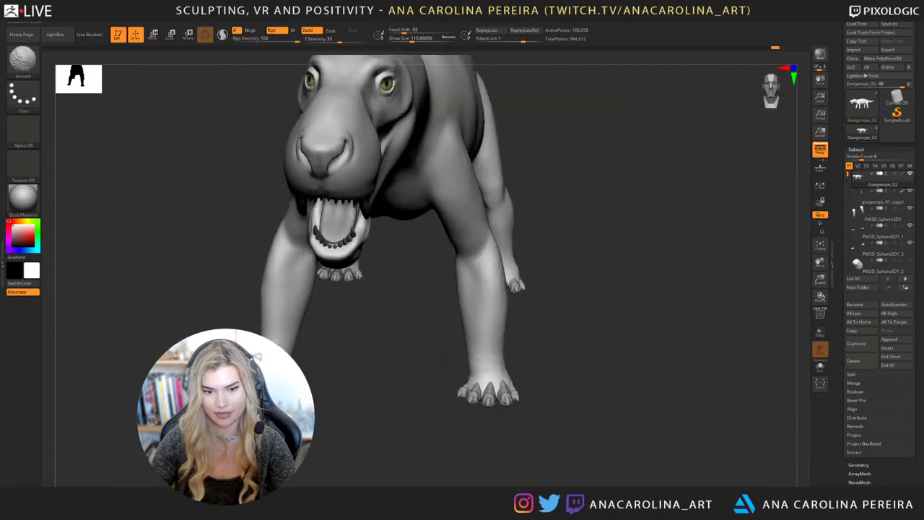
{"action": "mouse_move", "coordinate": [533, 372]}
{"action": "left_mouse_down"}
{"action": "mouse_move", "coordinate": [517, 348]}
{"action": "mouse_move", "coordinate": [509, 394]}
{"action": "mouse_move", "coordinate": [504, 372]}
{"action": "left_mouse_up"}
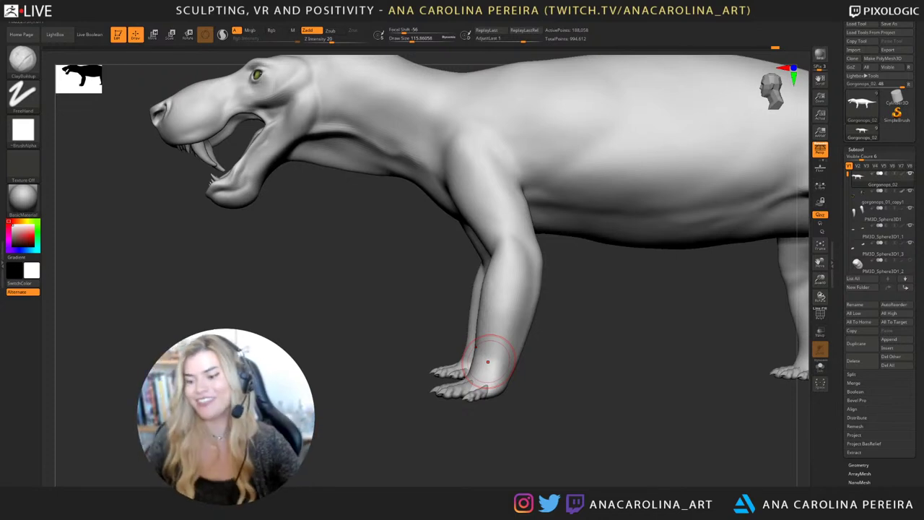
Raise the mesh one subdivision level and refine the front elbow creases with ClayBuildup at a draw size of about 80, smoothing the strokes.
{"action": "left_click_drag", "start_coordinate": [561, 354], "coordinate": [657, 437]}
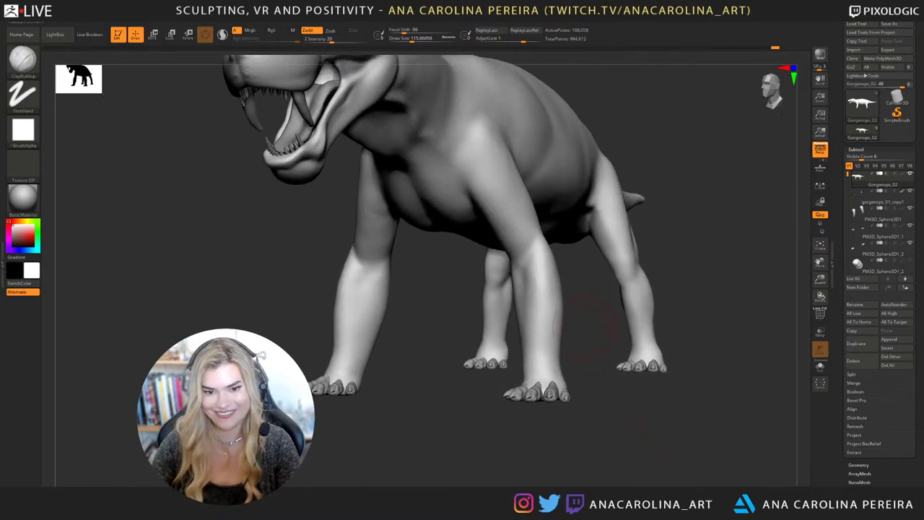
{"action": "left_click_drag", "start_coordinate": [586, 329], "coordinate": [593, 364], "text": "alt"}
{"action": "left_click_drag", "start_coordinate": [578, 314], "coordinate": [578, 336], "text": "alt"}
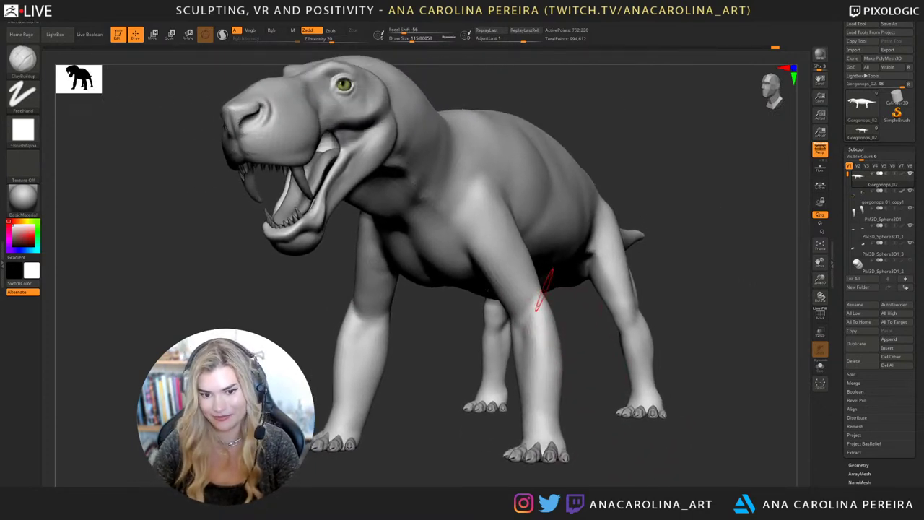
{"action": "key", "text": "space"}
{"action": "left_click_drag", "start_coordinate": [546, 289], "coordinate": [515, 312]}
{"action": "key", "text": "space"}
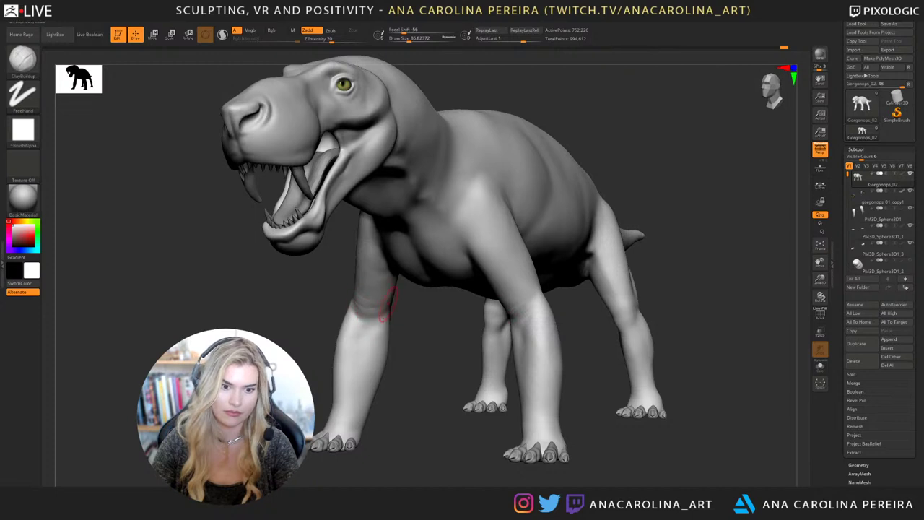
{"action": "key", "text": "shift"}
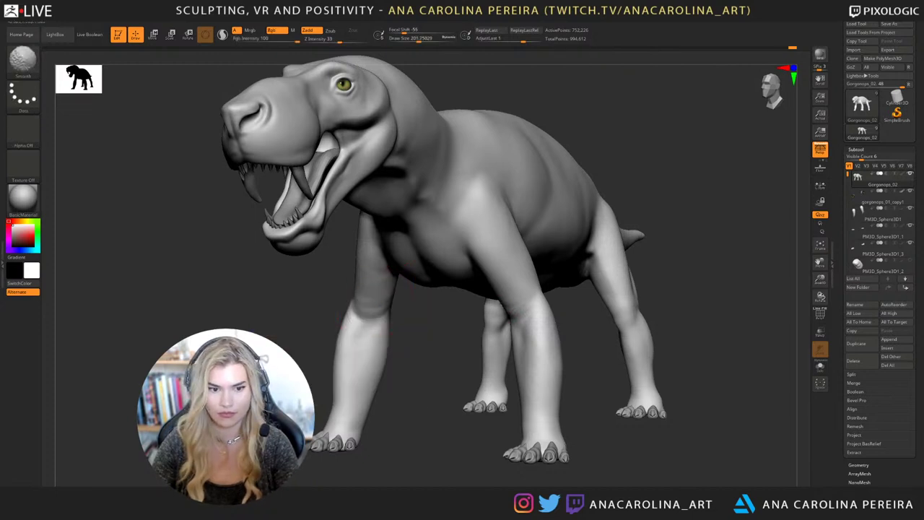
{"action": "key", "text": "space"}
{"action": "left_click_drag", "start_coordinate": [368, 315], "coordinate": [364, 313]}
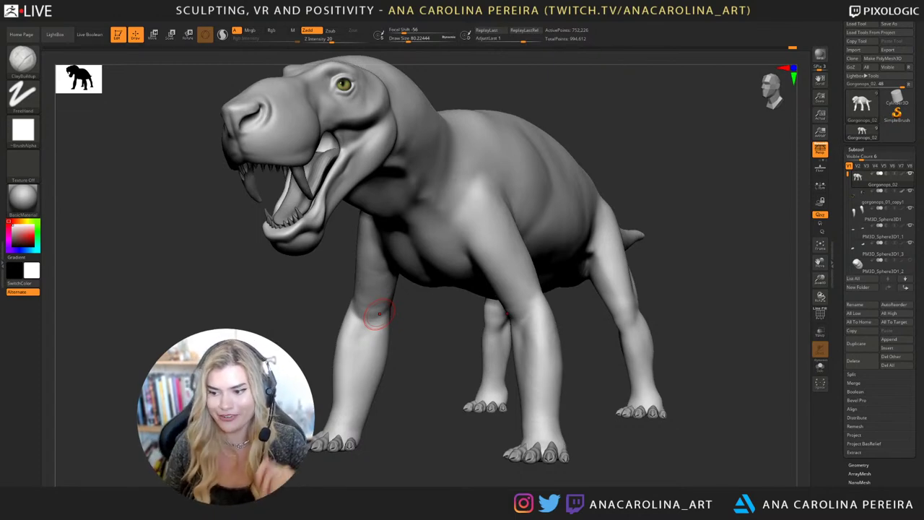
Add volume to the upper front legs and shoulders with ClayBuildup at a draw size of about 132.
{"action": "left_click_drag", "start_coordinate": [571, 453], "coordinate": [462, 412]}
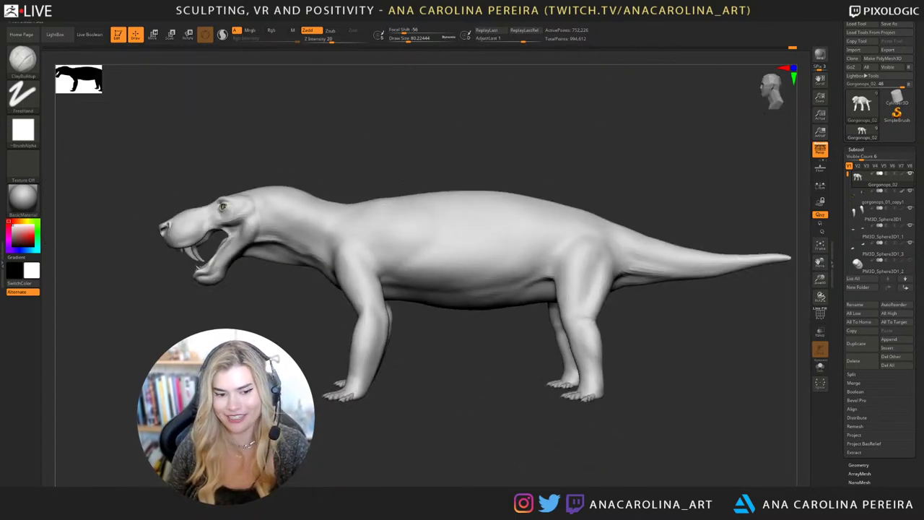
{"action": "left_click_drag", "start_coordinate": [477, 452], "coordinate": [635, 471]}
{"action": "left_click_drag", "start_coordinate": [636, 274], "coordinate": [592, 269]}
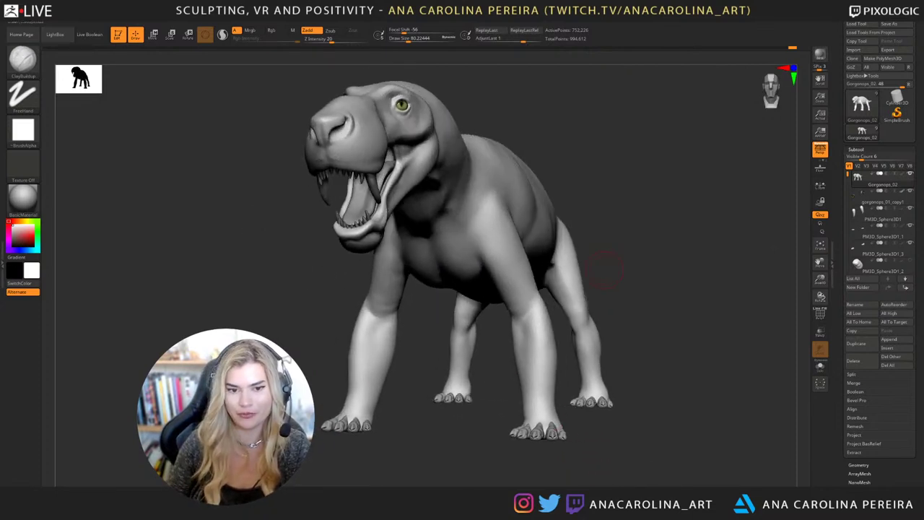
{"action": "key", "text": "space"}
{"action": "key", "text": "space"}
{"action": "key", "text": "space"}
{"action": "left_click", "coordinate": [625, 243]}
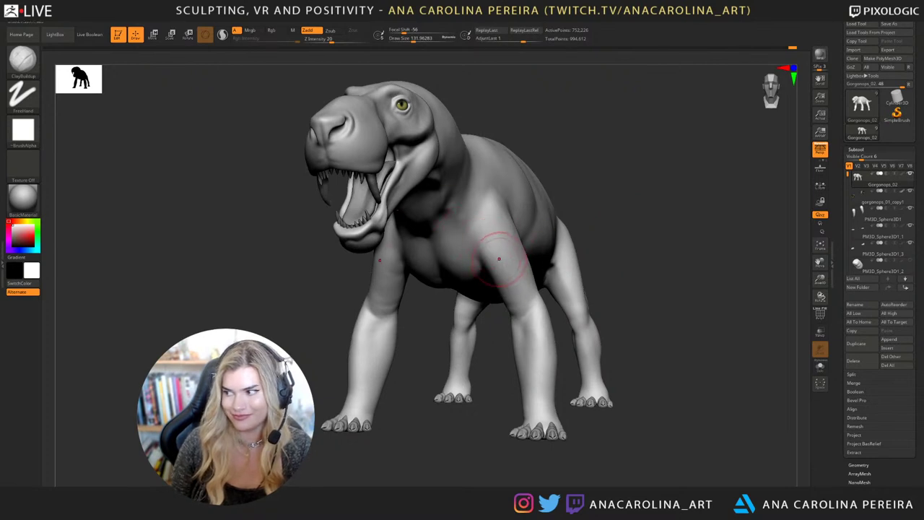
{"action": "mouse_move", "coordinate": [548, 216]}
{"action": "left_mouse_down"}
{"action": "mouse_move", "coordinate": [541, 195]}
{"action": "mouse_move", "coordinate": [572, 123]}
{"action": "left_mouse_up"}
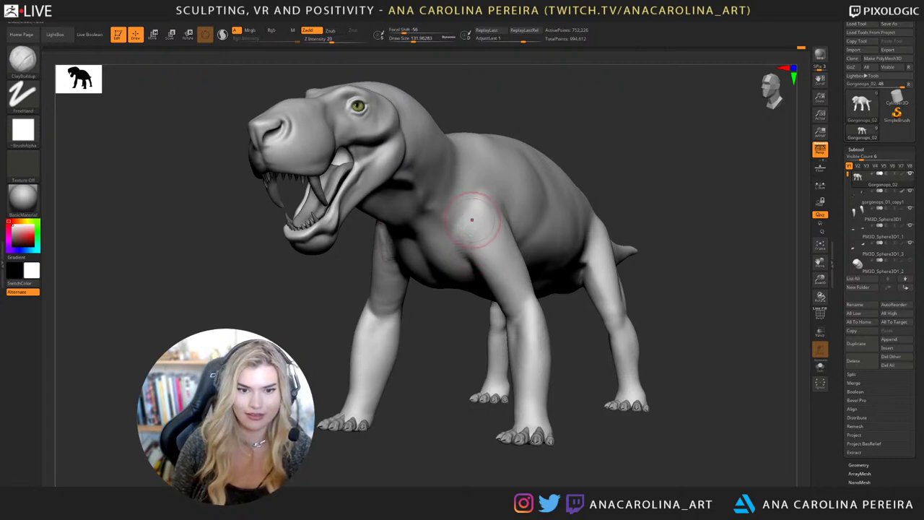
{"action": "left_click_drag", "start_coordinate": [588, 163], "coordinate": [650, 132]}
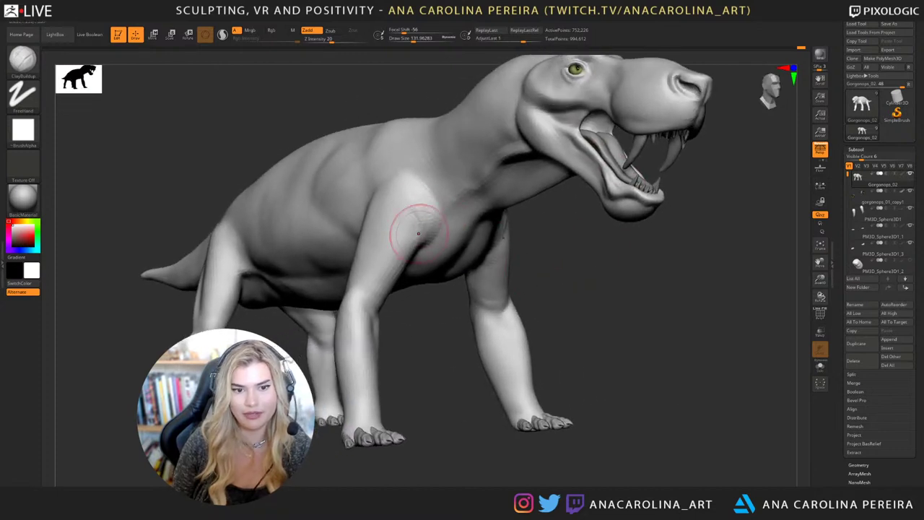
Build up the front of the shoulder muscle beside the chest with ClayBuildup at a draw size of about 149.
{"action": "key", "text": "space"}
{"action": "left_click_drag", "start_coordinate": [423, 224], "coordinate": [427, 225]}
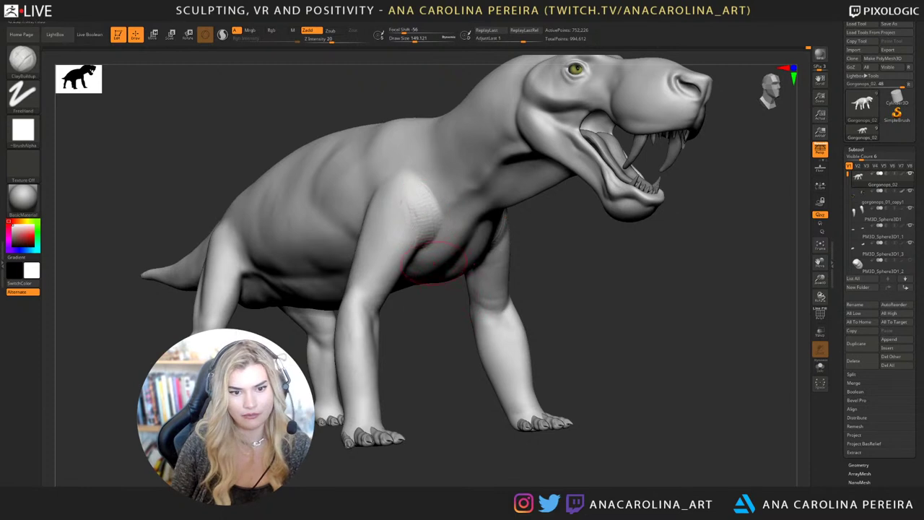
{"action": "right_click_drag", "start_coordinate": [433, 257], "coordinate": [423, 237]}
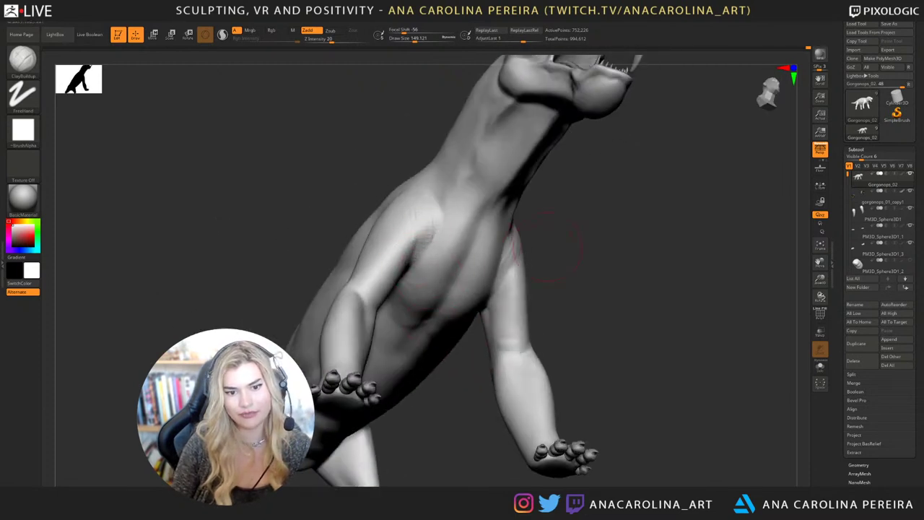
{"action": "left_click_drag", "start_coordinate": [567, 240], "coordinate": [526, 257]}
{"action": "right_click_drag", "start_coordinate": [516, 263], "coordinate": [635, 296]}
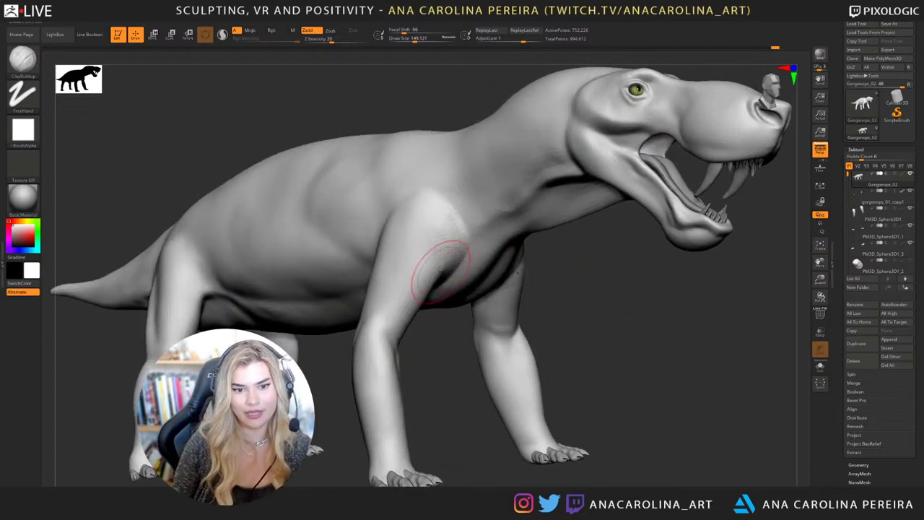
{"action": "mouse_move", "coordinate": [454, 232]}
{"action": "left_mouse_down"}
{"action": "mouse_move", "coordinate": [467, 243]}
{"action": "mouse_move", "coordinate": [445, 220]}
{"action": "mouse_move", "coordinate": [451, 214]}
{"action": "mouse_move", "coordinate": [441, 266]}
{"action": "left_mouse_up"}
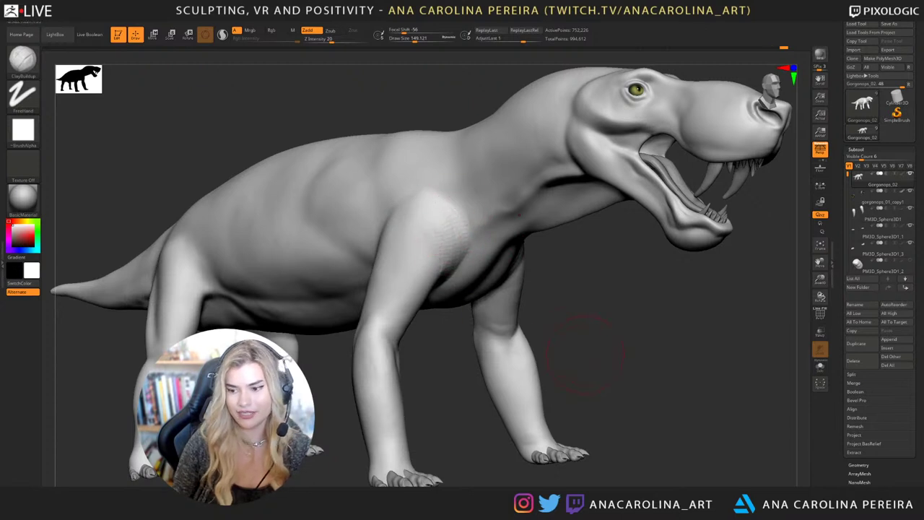
Smooth the shoulders and build up the inner upper arms where they meet the chest with ClayBuildup.
{"action": "right_click_drag", "start_coordinate": [556, 364], "coordinate": [593, 372], "text": "alt"}
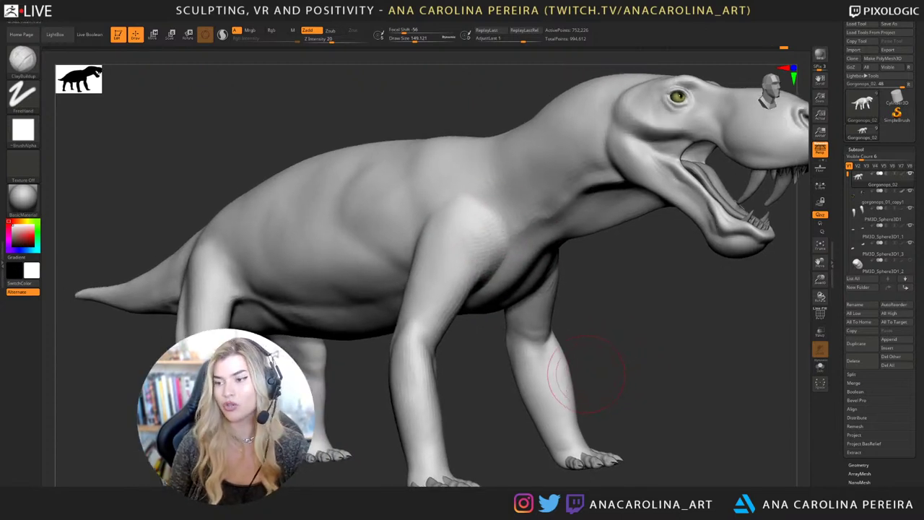
{"action": "right_click_drag", "start_coordinate": [568, 377], "coordinate": [525, 382]}
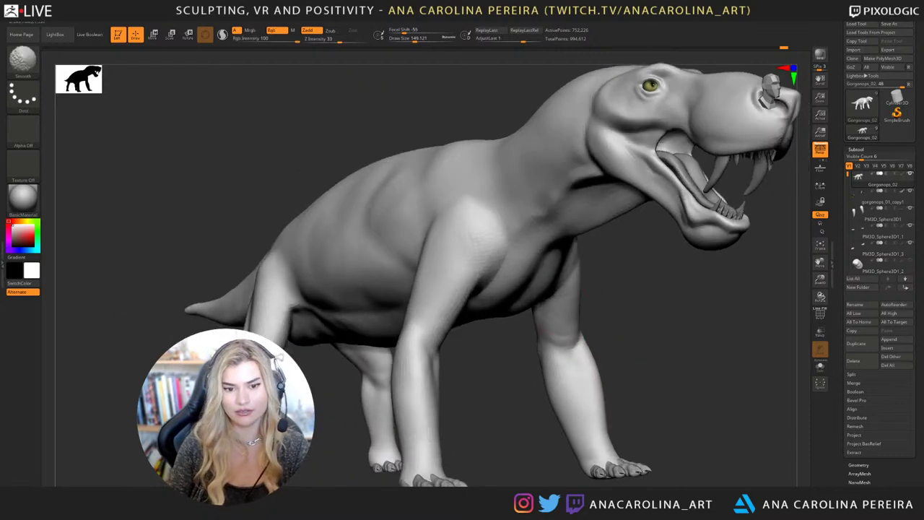
{"action": "mouse_move", "coordinate": [722, 311]}
{"action": "right_mouse_down"}
{"action": "mouse_move", "coordinate": [619, 295]}
{"action": "mouse_move", "coordinate": [553, 226]}
{"action": "right_mouse_up"}
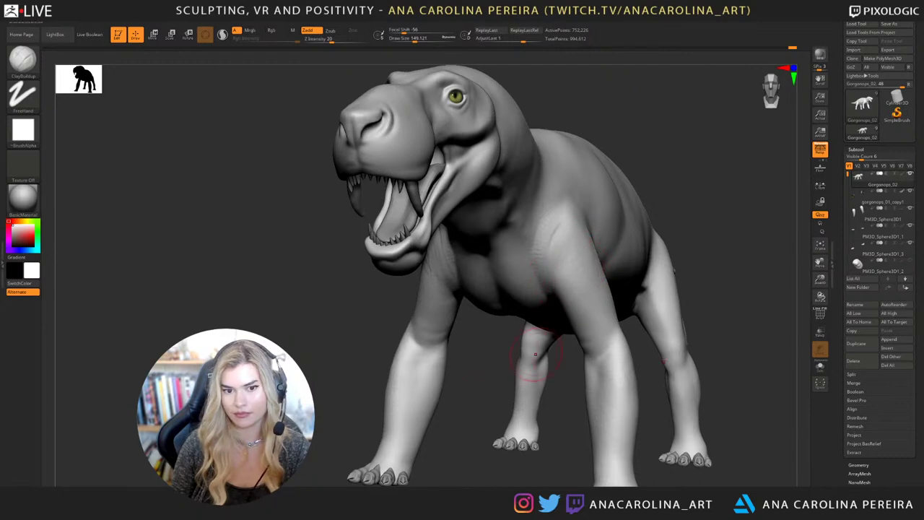
{"action": "left_click_drag", "start_coordinate": [516, 357], "coordinate": [433, 279]}
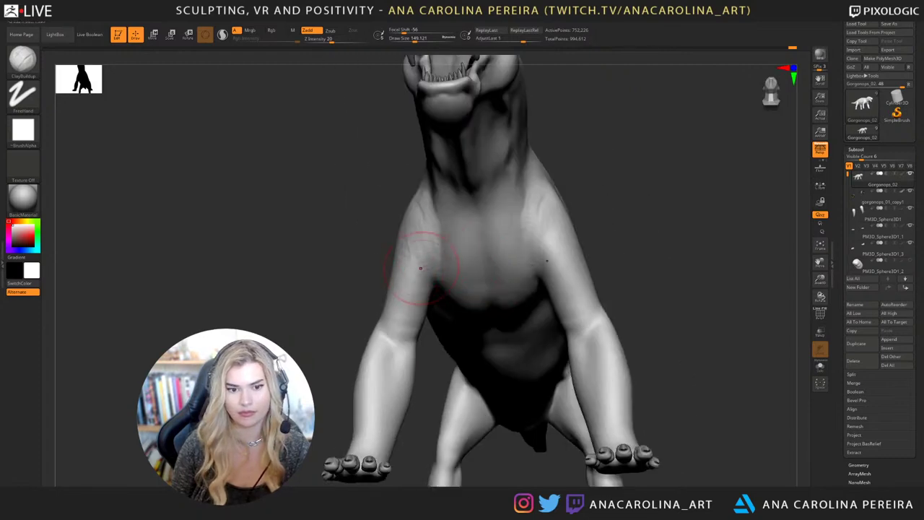
{"action": "mouse_move", "coordinate": [636, 242]}
{"action": "left_mouse_down"}
{"action": "mouse_move", "coordinate": [509, 271]}
{"action": "mouse_move", "coordinate": [505, 226]}
{"action": "left_mouse_up"}
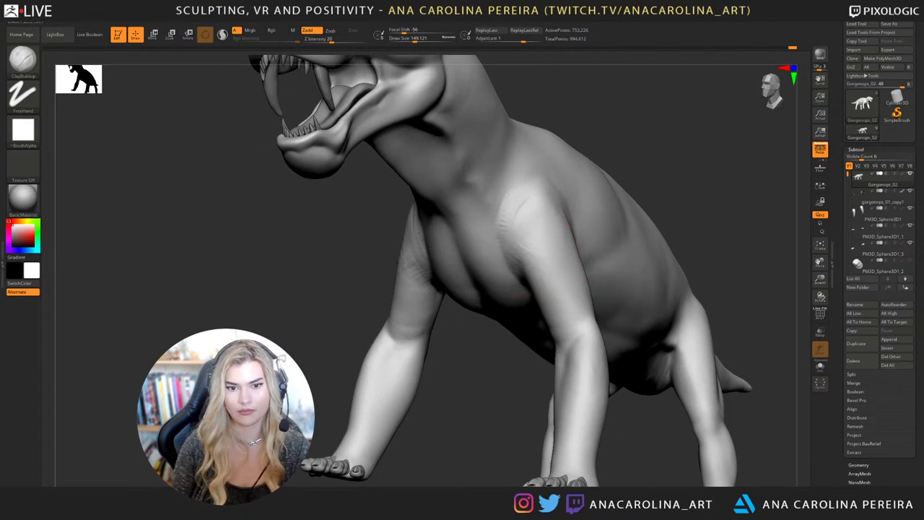
{"action": "mouse_move", "coordinate": [556, 235]}
{"action": "right_mouse_down"}
{"action": "mouse_move", "coordinate": [505, 235]}
{"action": "mouse_move", "coordinate": [477, 261]}
{"action": "right_mouse_up"}
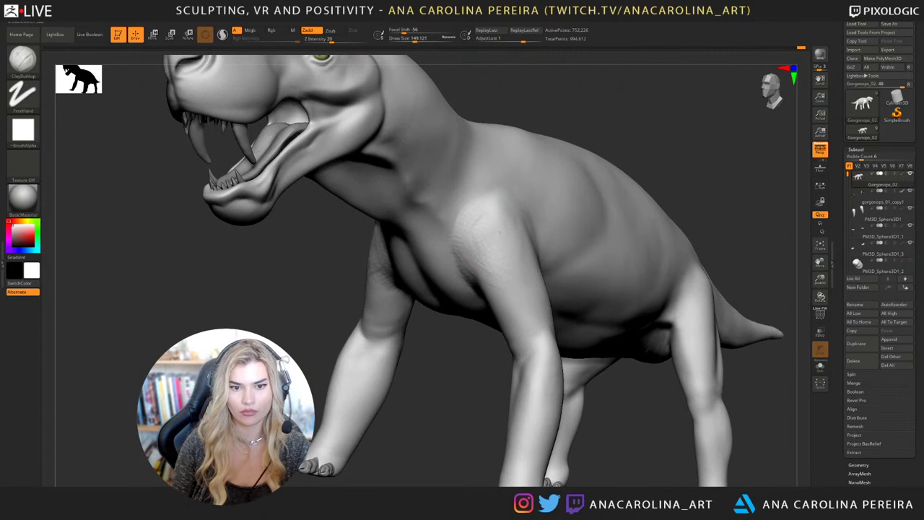
Smooth the clay strokes on the shoulders and upper arms at a draw size of about 240.
{"action": "mouse_move", "coordinate": [477, 253]}
{"action": "left_mouse_down", "text": "shift"}
{"action": "mouse_move", "coordinate": [490, 194]}
{"action": "mouse_move", "coordinate": [506, 198]}
{"action": "mouse_move", "coordinate": [503, 209]}
{"action": "left_mouse_up", "text": "shift"}
{"action": "key", "text": "s"}
{"action": "key", "text": "shift"}
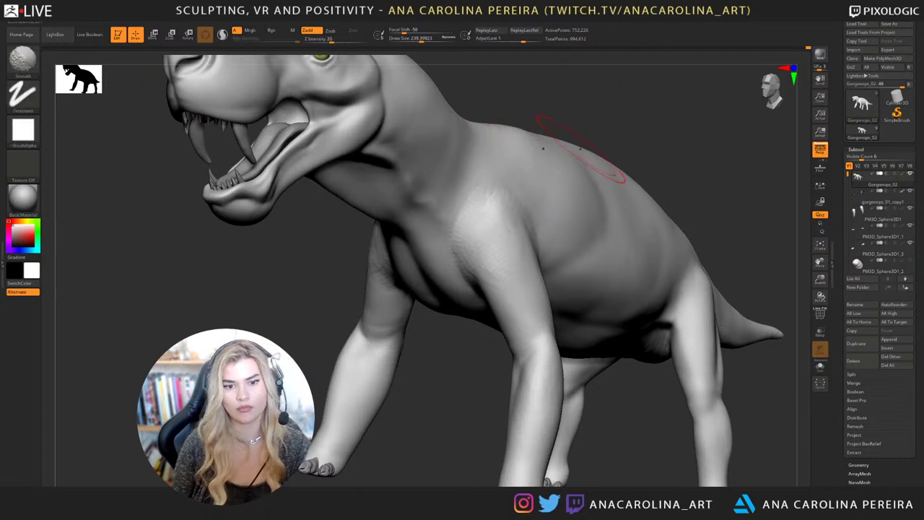
{"action": "right_click_drag", "start_coordinate": [582, 148], "coordinate": [744, 166]}
{"action": "key", "text": "shift"}
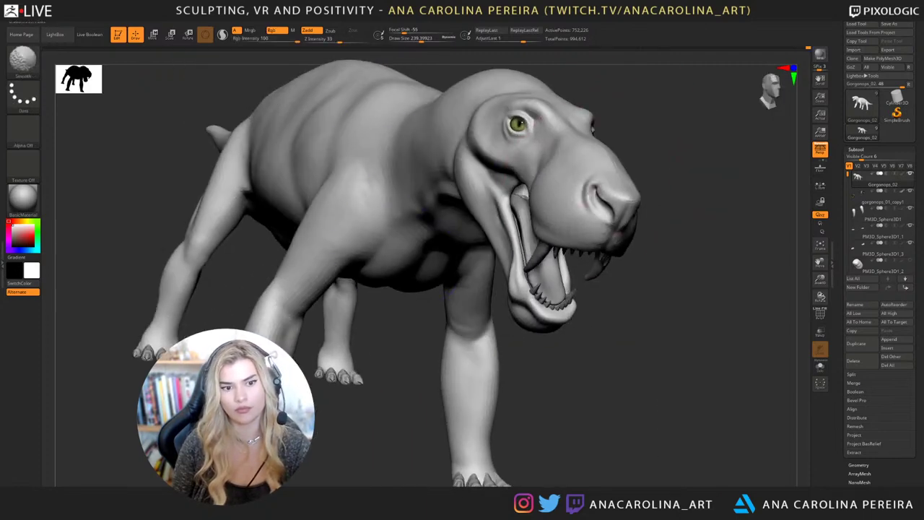
Refine the outer shoulder above the front leg with ClayBuildup at a draw size of about 177.
{"action": "mouse_move", "coordinate": [535, 426]}
{"action": "right_mouse_down", "text": "ctrl"}
{"action": "mouse_move", "coordinate": [532, 351]}
{"action": "mouse_move", "coordinate": [433, 361]}
{"action": "mouse_move", "coordinate": [572, 390]}
{"action": "mouse_move", "coordinate": [606, 379]}
{"action": "mouse_move", "coordinate": [615, 433]}
{"action": "right_mouse_up", "text": "ctrl"}
{"action": "right_click_drag", "start_coordinate": [578, 387], "coordinate": [591, 404]}
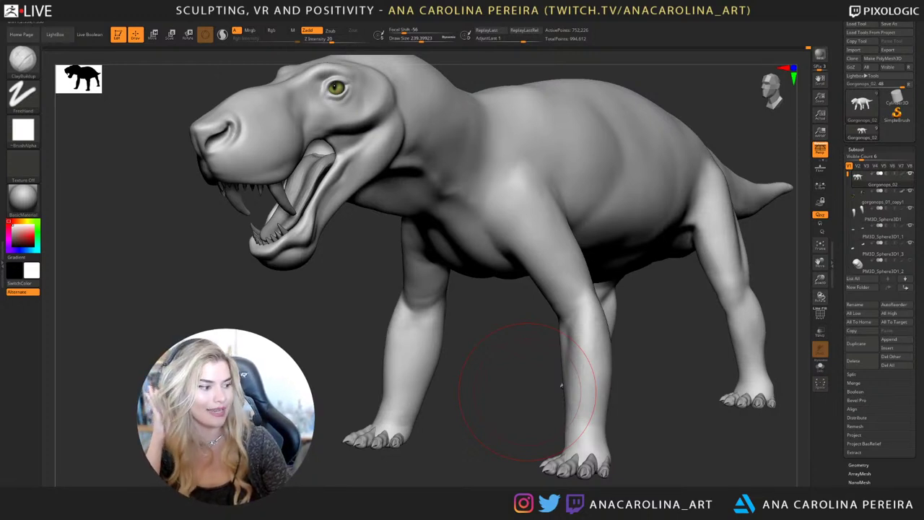
{"action": "mouse_move", "coordinate": [561, 386]}
{"action": "right_mouse_down", "text": "alt"}
{"action": "mouse_move", "coordinate": [563, 396]}
{"action": "mouse_move", "coordinate": [548, 383]}
{"action": "right_mouse_up", "text": "alt"}
{"action": "key", "text": "space"}
{"action": "left_click", "coordinate": [505, 332]}
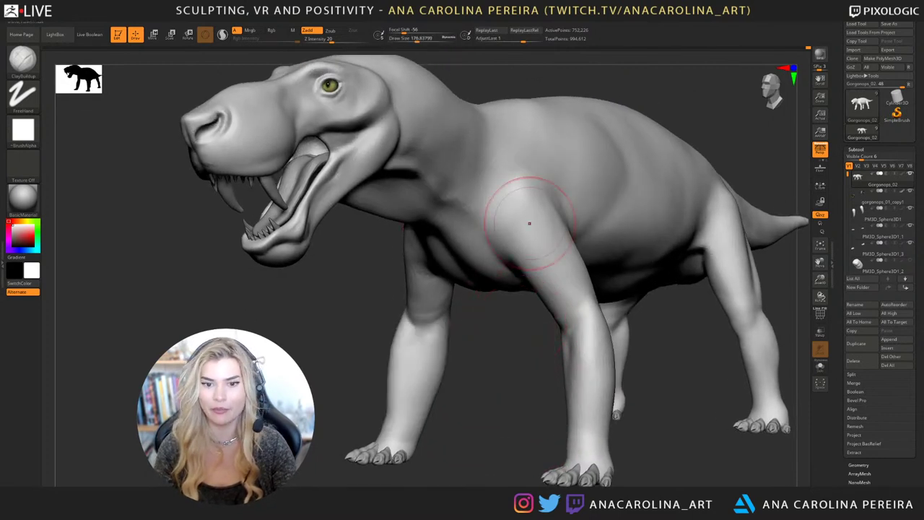
{"action": "key", "text": "shift"}
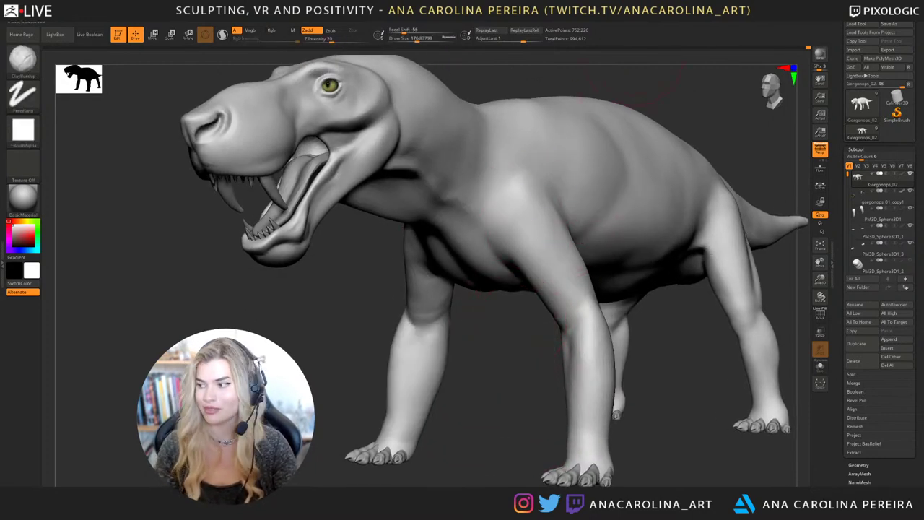
Build up the shoulder muscle near the base of the neck with ClayBuildup at a draw size of about 163, and smooth it.
{"action": "mouse_move", "coordinate": [582, 62]}
{"action": "left_mouse_down", "text": "alt"}
{"action": "mouse_move", "coordinate": [577, 93]}
{"action": "mouse_move", "coordinate": [594, 92]}
{"action": "mouse_move", "coordinate": [579, 92]}
{"action": "left_mouse_up", "text": "alt"}
{"action": "key", "text": "space"}
{"action": "mouse_move", "coordinate": [482, 208]}
{"action": "left_mouse_down"}
{"action": "mouse_move", "coordinate": [475, 208]}
{"action": "mouse_move", "coordinate": [508, 216]}
{"action": "left_mouse_up"}
{"action": "key", "text": "space"}
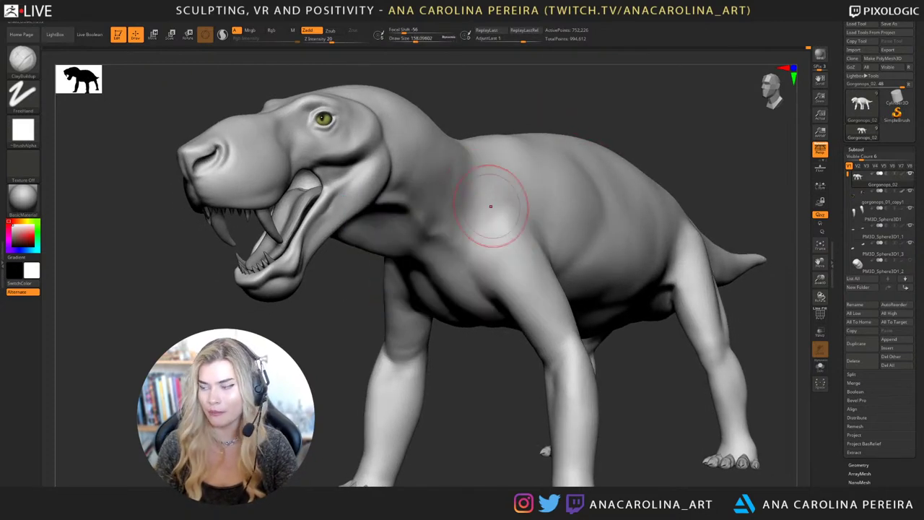
{"action": "key", "text": "space"}
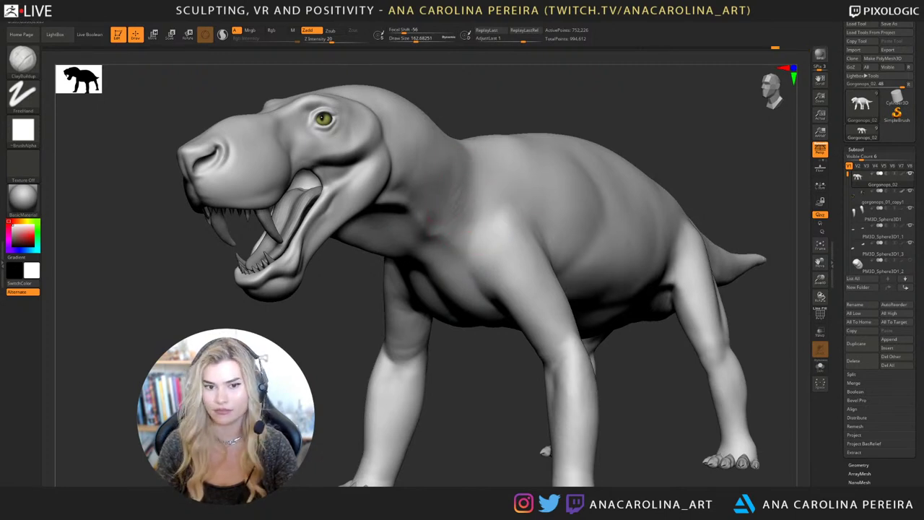
{"action": "key", "text": "shift"}
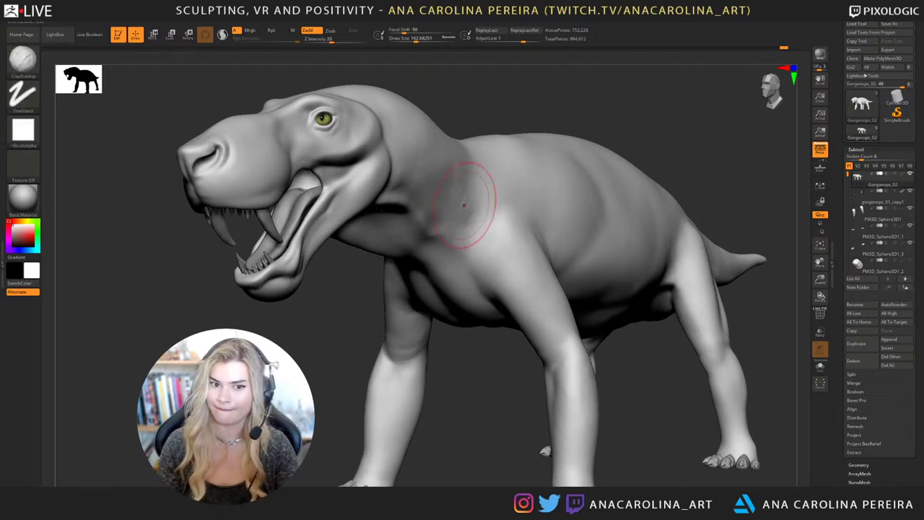
{"action": "key", "text": "shift"}
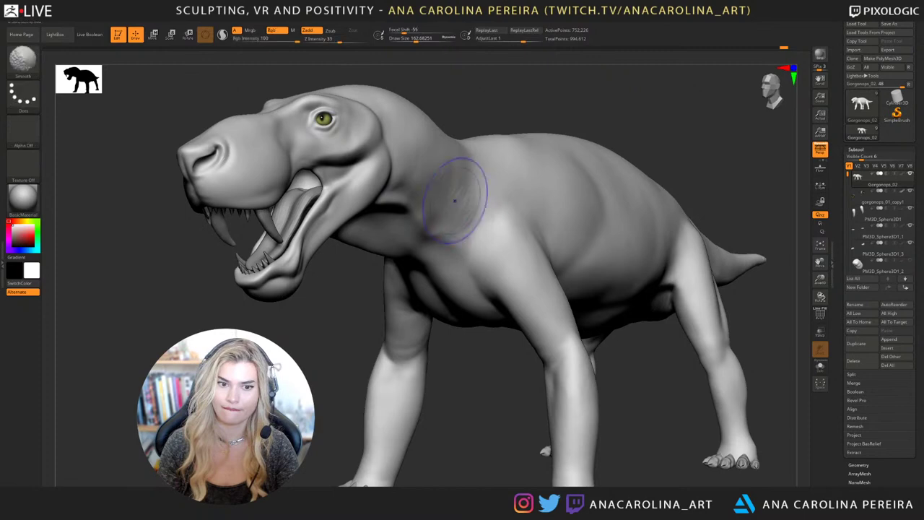
Examine the chest, shoulders and front legs from the front and the side.
{"action": "left_click_drag", "start_coordinate": [505, 108], "coordinate": [657, 109]}
{"action": "left_click_drag", "start_coordinate": [635, 275], "coordinate": [495, 283]}
{"action": "mouse_move", "coordinate": [275, 289]}
{"action": "left_mouse_down"}
{"action": "mouse_move", "coordinate": [548, 289]}
{"action": "mouse_move", "coordinate": [559, 303]}
{"action": "mouse_move", "coordinate": [510, 308]}
{"action": "left_mouse_up"}
{"action": "left_click_drag", "start_coordinate": [535, 335], "coordinate": [606, 152]}
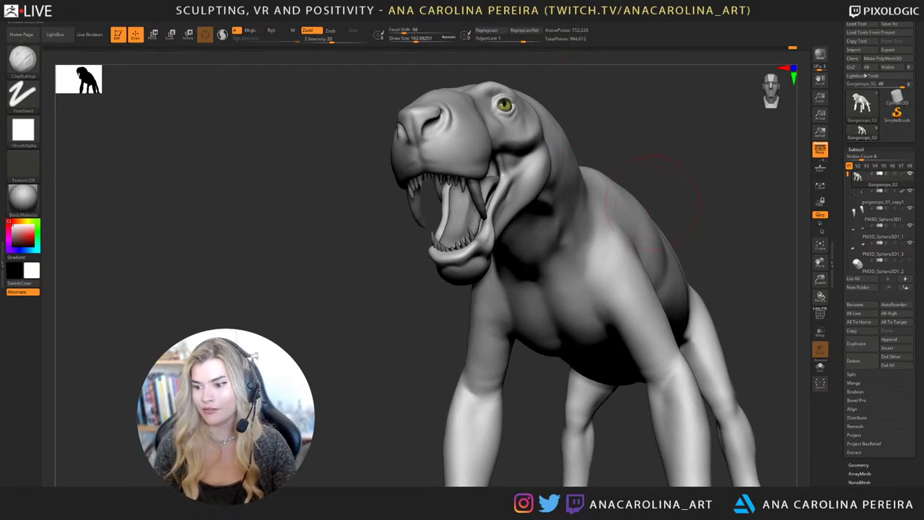
{"action": "left_click_drag", "start_coordinate": [653, 204], "coordinate": [669, 189]}
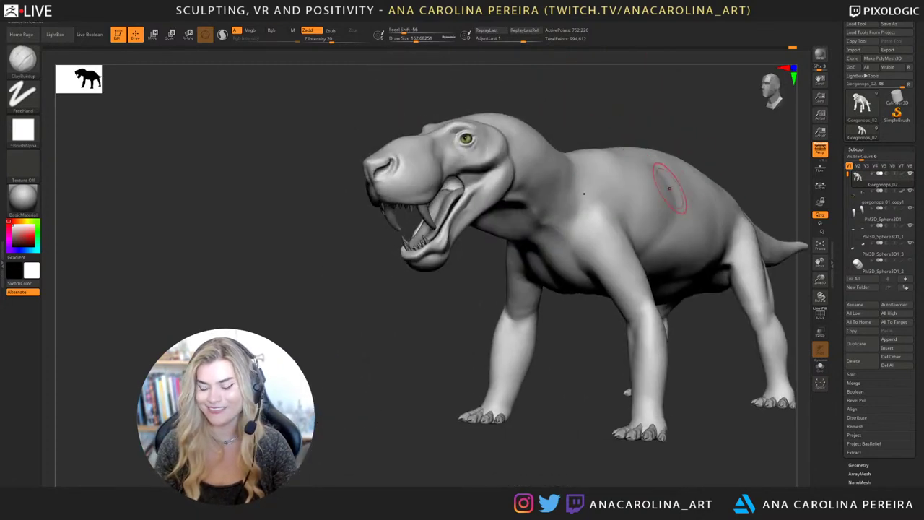
{"action": "left_click_drag", "start_coordinate": [686, 409], "coordinate": [630, 401], "text": "alt"}
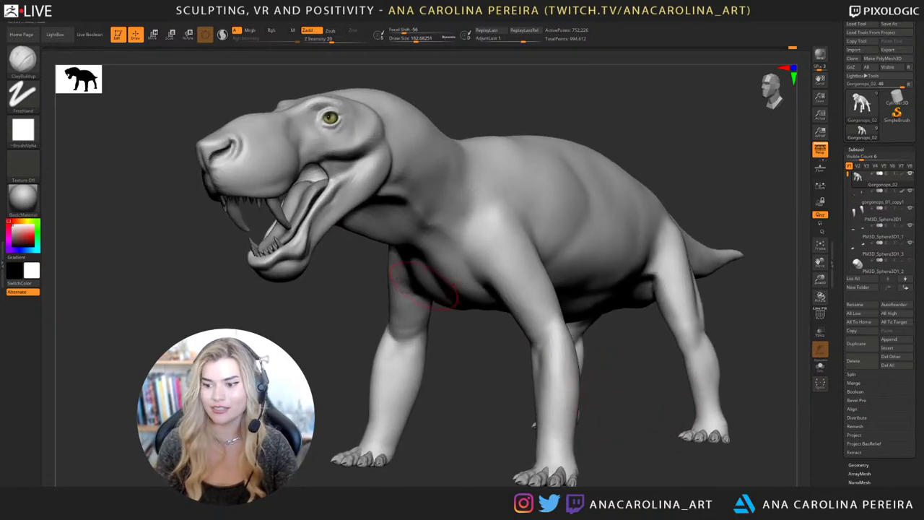
{"action": "left_click_drag", "start_coordinate": [446, 359], "coordinate": [448, 381], "text": "alt"}
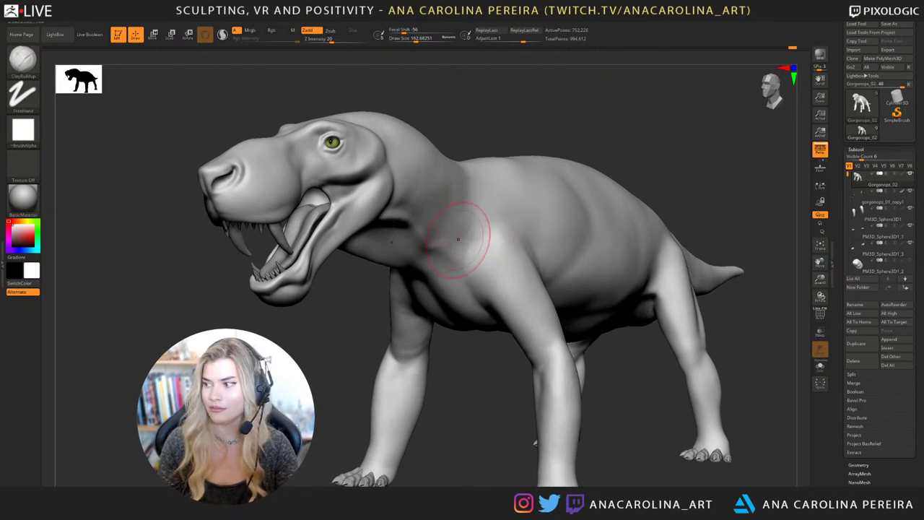
Build up the upper shoulder above the front leg with ClayBuildup at a draw size of about 245.
{"action": "key", "text": "space"}
{"action": "left_click_drag", "start_coordinate": [488, 180], "coordinate": [494, 180]}
{"action": "mouse_move", "coordinate": [498, 108]}
{"action": "left_mouse_down", "text": "alt"}
{"action": "mouse_move", "coordinate": [502, 142]}
{"action": "mouse_move", "coordinate": [523, 148]}
{"action": "left_mouse_up", "text": "alt"}
{"action": "key", "text": "space"}
{"action": "right_click_drag", "start_coordinate": [521, 138], "coordinate": [549, 130]}
{"action": "right_click_drag", "start_coordinate": [481, 206], "coordinate": [480, 259]}
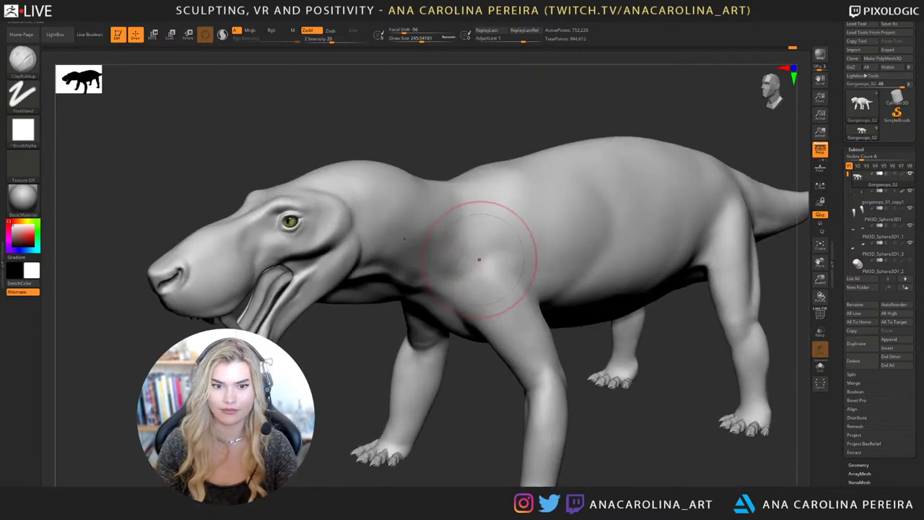
{"action": "mouse_move", "coordinate": [479, 259]}
{"action": "left_mouse_down"}
{"action": "mouse_move", "coordinate": [508, 267]}
{"action": "mouse_move", "coordinate": [483, 263]}
{"action": "left_mouse_up"}
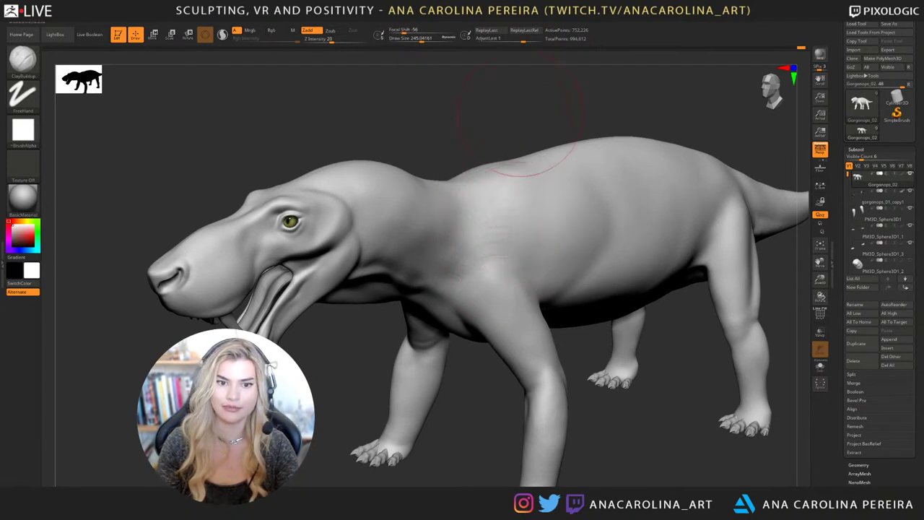
Add ClayBuildup volume across the shoulder blades and upper back behind the neck, and smooth the strokes.
{"action": "right_click_drag", "start_coordinate": [496, 193], "coordinate": [498, 138]}
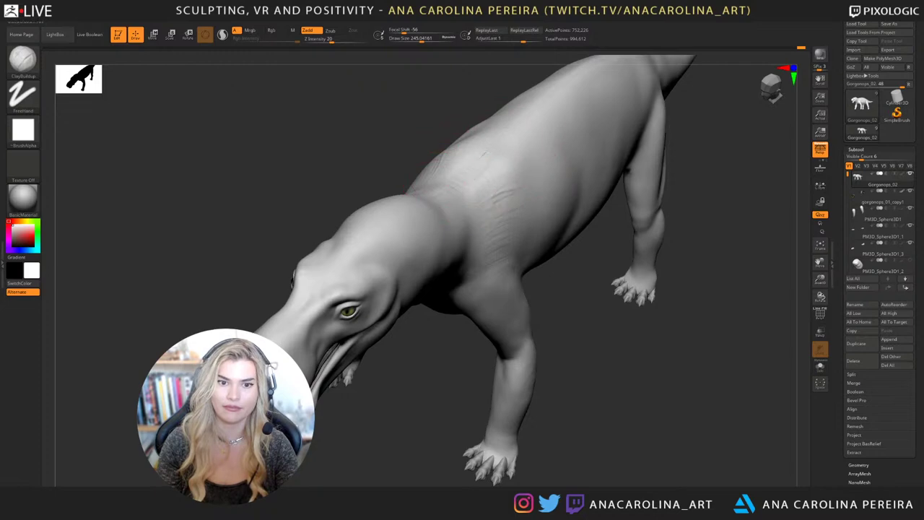
{"action": "right_click_drag", "start_coordinate": [550, 158], "coordinate": [548, 258]}
{"action": "right_click_drag", "start_coordinate": [495, 165], "coordinate": [498, 158]}
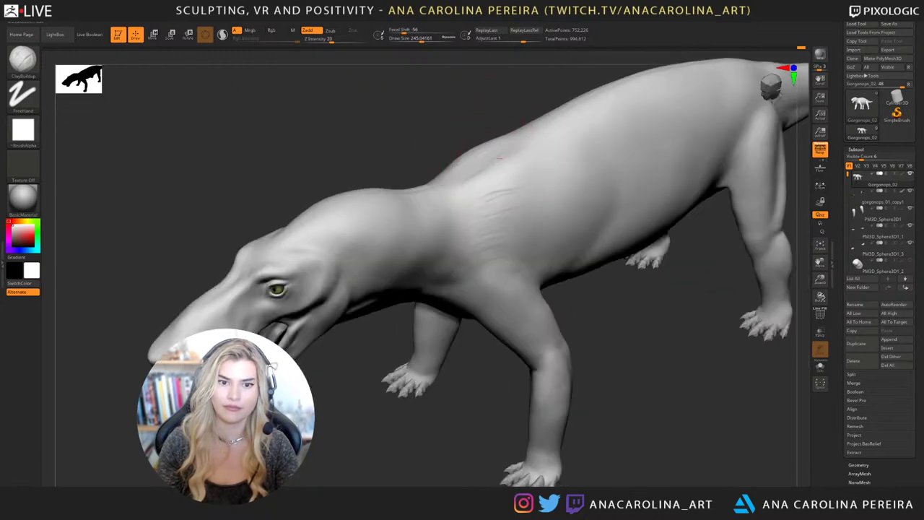
{"action": "mouse_move", "coordinate": [526, 126]}
{"action": "left_mouse_down"}
{"action": "mouse_move", "coordinate": [477, 181]}
{"action": "mouse_move", "coordinate": [486, 216]}
{"action": "mouse_move", "coordinate": [512, 157]}
{"action": "mouse_move", "coordinate": [510, 202]}
{"action": "mouse_move", "coordinate": [498, 208]}
{"action": "mouse_move", "coordinate": [462, 197]}
{"action": "left_mouse_up"}
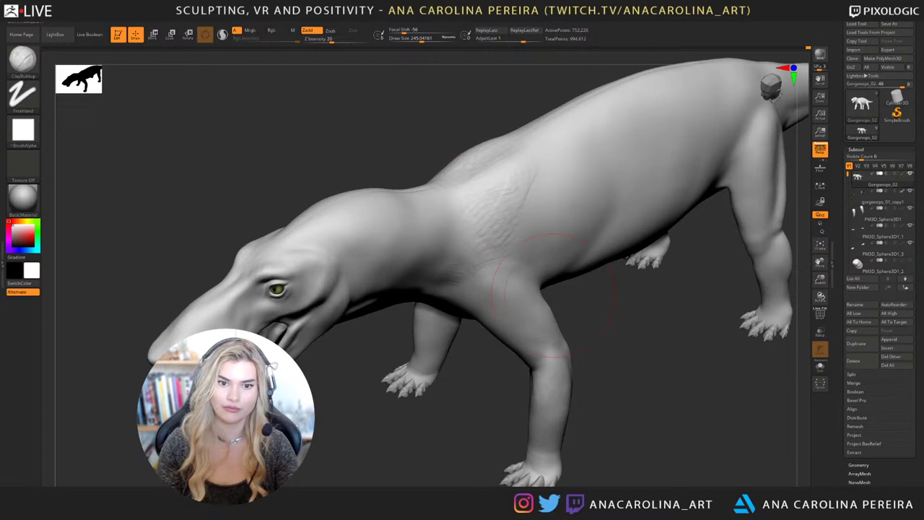
{"action": "right_click_drag", "start_coordinate": [552, 293], "coordinate": [541, 243]}
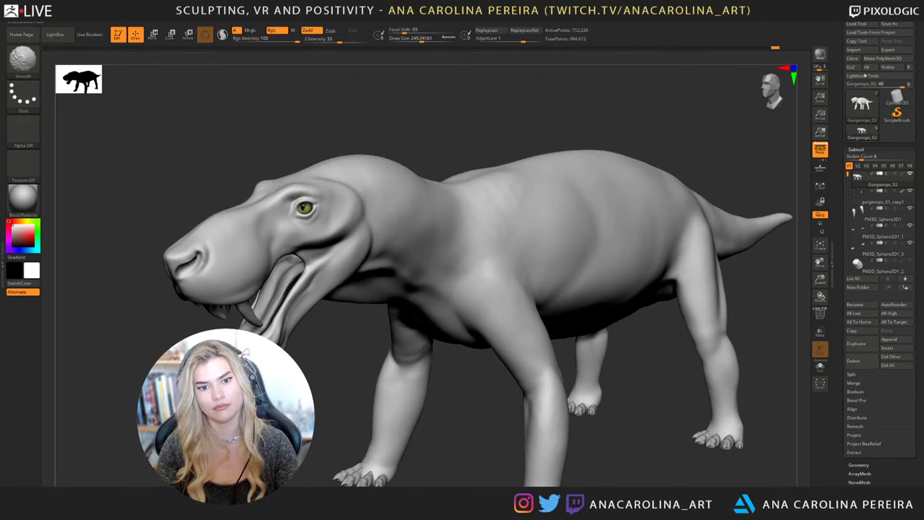
Shape the shoulder blade on the opposite side of the body with ClayBuildup strokes down to the upper arm, and smooth them.
{"action": "right_click_drag", "start_coordinate": [289, 217], "coordinate": [456, 207]}
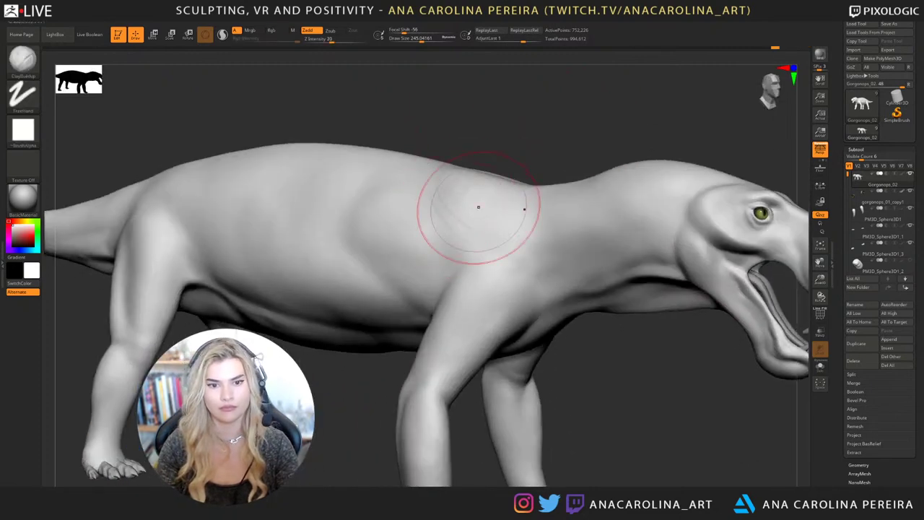
{"action": "left_click_drag", "start_coordinate": [462, 189], "coordinate": [488, 224]}
{"action": "left_click_drag", "start_coordinate": [477, 181], "coordinate": [492, 219]}
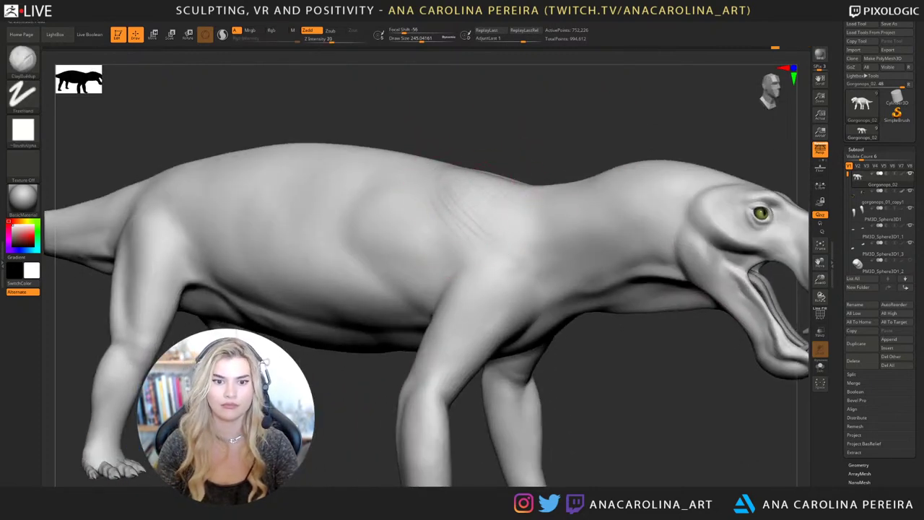
{"action": "right_click_drag", "start_coordinate": [469, 149], "coordinate": [497, 153]}
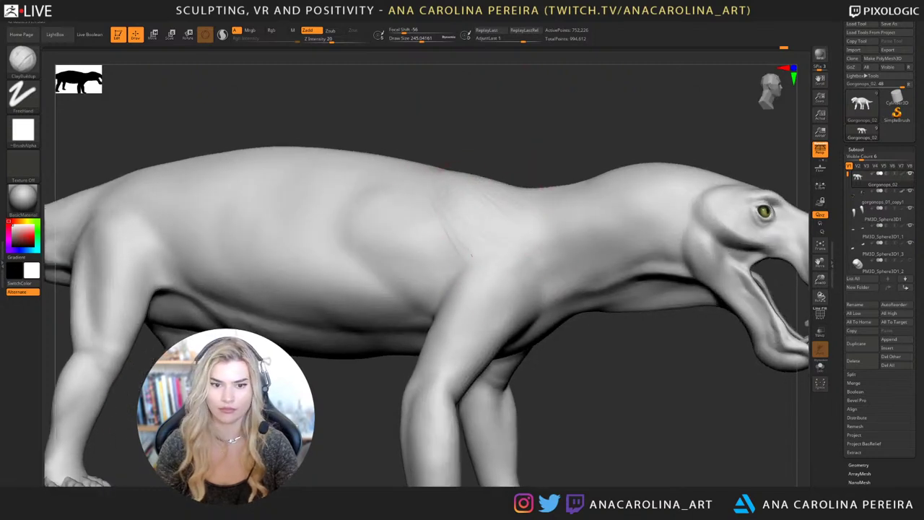
{"action": "key", "text": "shift"}
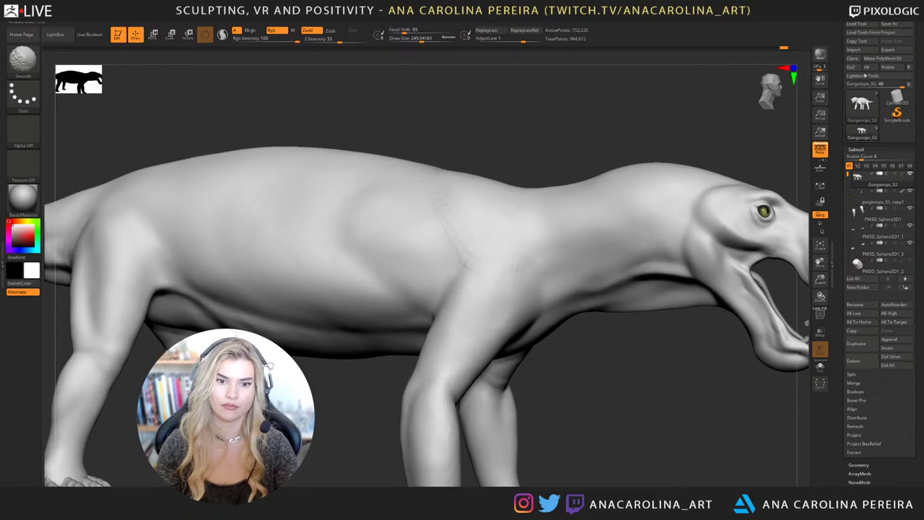
Smooth the shoulder and shoulder blade at lower subdivision levels to soften the built-up forms.
{"action": "mouse_move", "coordinate": [500, 228]}
{"action": "right_mouse_down"}
{"action": "mouse_move", "coordinate": [303, 242]}
{"action": "mouse_move", "coordinate": [260, 231]}
{"action": "right_mouse_up"}
{"action": "key", "text": "shift"}
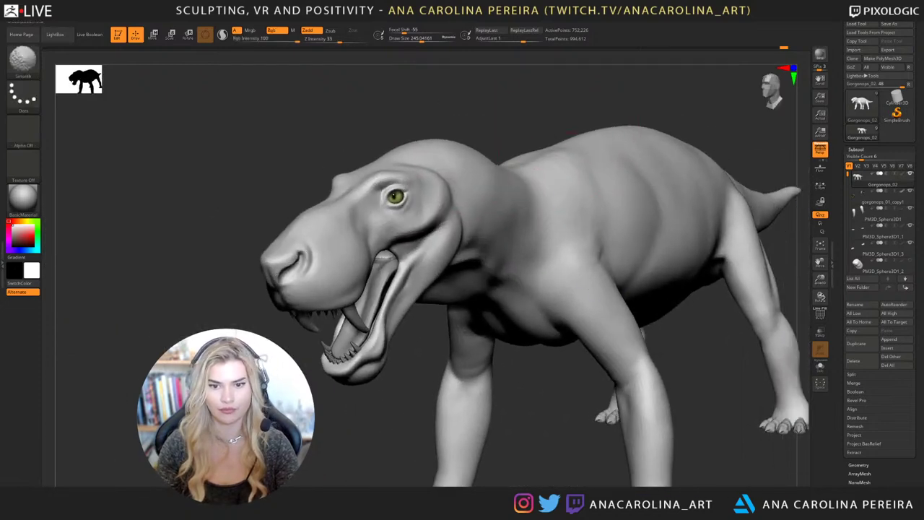
{"action": "mouse_move", "coordinate": [561, 212]}
{"action": "left_mouse_down", "text": "shift"}
{"action": "mouse_move", "coordinate": [575, 206]}
{"action": "mouse_move", "coordinate": [596, 241]}
{"action": "left_mouse_up", "text": "shift"}
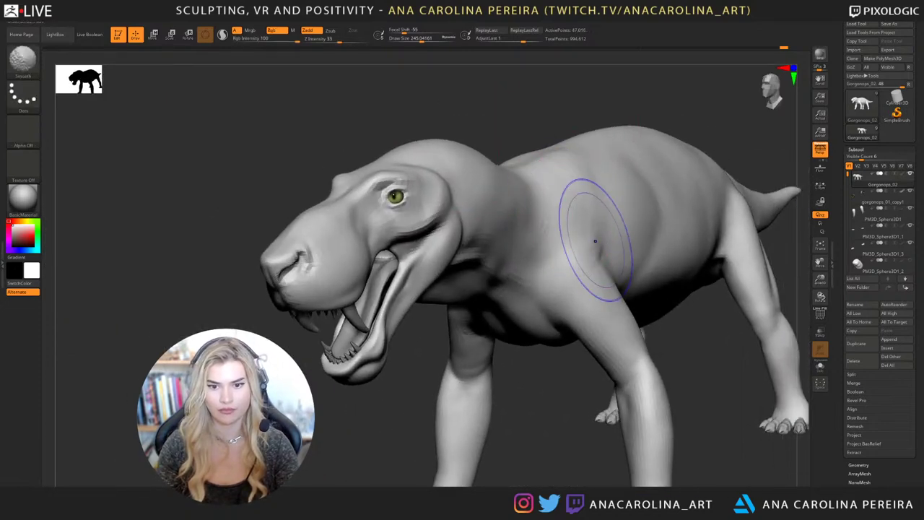
{"action": "key", "text": "shift+d"}
{"action": "key", "text": "shift+d"}
{"action": "key", "text": "d"}
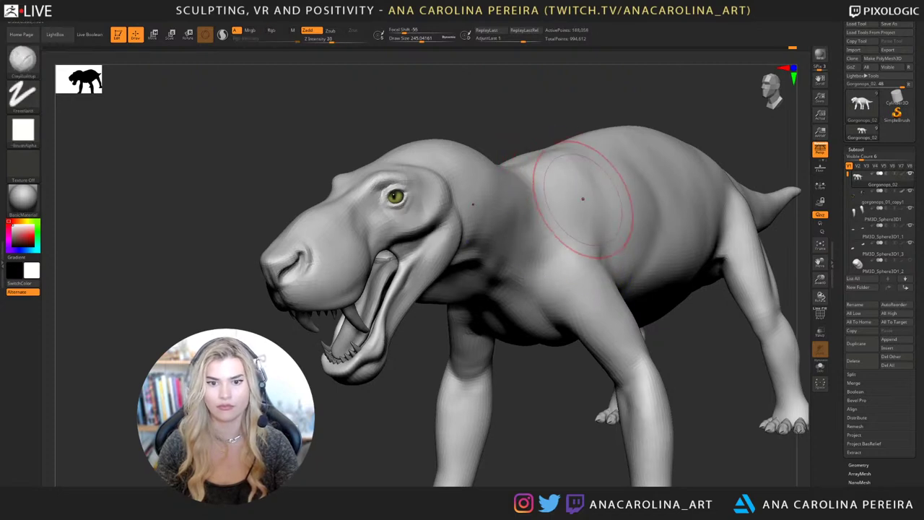
{"action": "left_click_drag", "start_coordinate": [592, 250], "coordinate": [568, 239], "text": "shift"}
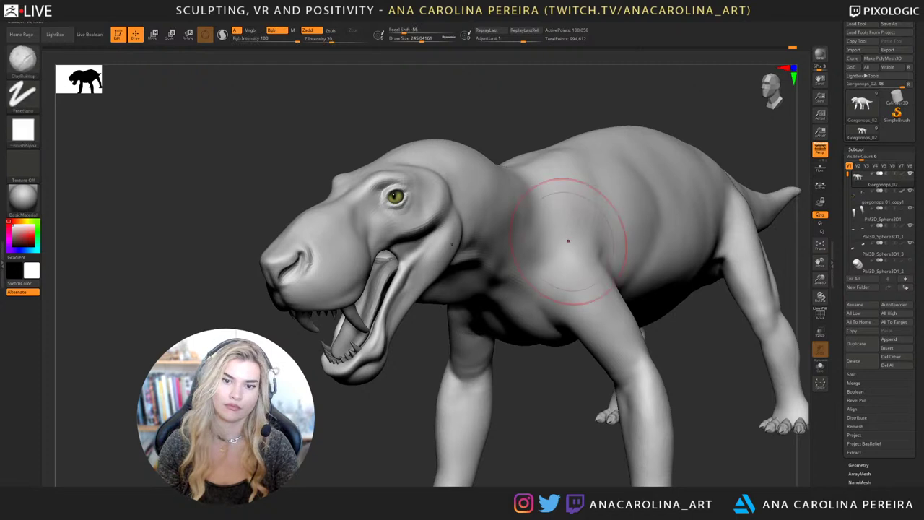
Examine the shoulder and body silhouette from both sides at a lower subdivision level.
{"action": "mouse_move", "coordinate": [462, 109]}
{"action": "left_mouse_down"}
{"action": "mouse_move", "coordinate": [621, 108]}
{"action": "mouse_move", "coordinate": [681, 94]}
{"action": "mouse_move", "coordinate": [605, 100]}
{"action": "left_mouse_up"}
{"action": "left_click_drag", "start_coordinate": [591, 139], "coordinate": [574, 162]}
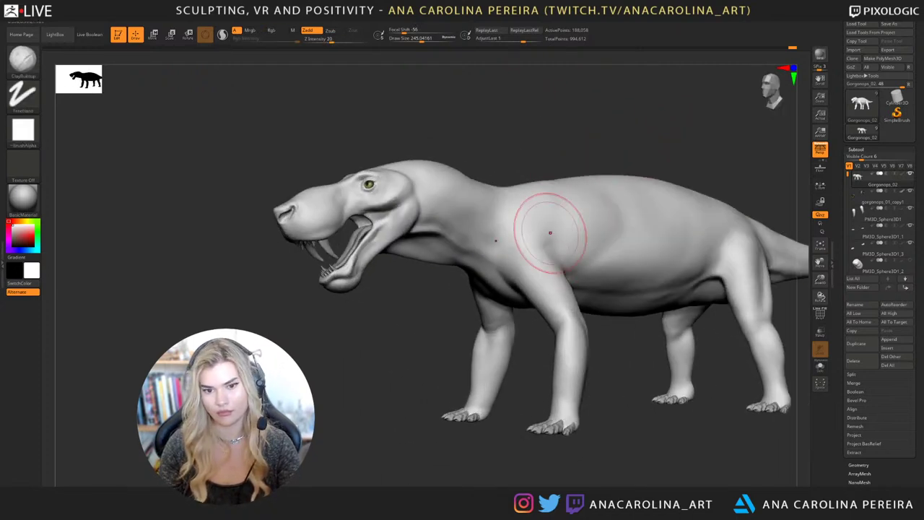
{"action": "mouse_move", "coordinate": [583, 170]}
{"action": "left_mouse_down"}
{"action": "mouse_move", "coordinate": [585, 120]}
{"action": "mouse_move", "coordinate": [587, 136]}
{"action": "mouse_move", "coordinate": [603, 106]}
{"action": "left_mouse_up"}
{"action": "mouse_move", "coordinate": [612, 143]}
{"action": "left_mouse_down"}
{"action": "mouse_move", "coordinate": [636, 143]}
{"action": "mouse_move", "coordinate": [613, 143]}
{"action": "mouse_move", "coordinate": [670, 122]}
{"action": "left_mouse_up"}
{"action": "key", "text": "shift+d"}
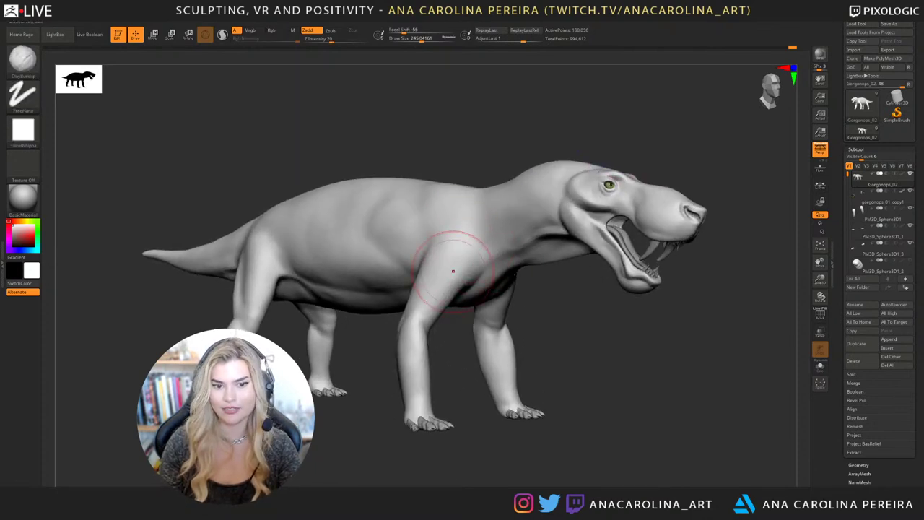
{"action": "mouse_move", "coordinate": [622, 308]}
{"action": "left_mouse_down"}
{"action": "mouse_move", "coordinate": [593, 306]}
{"action": "mouse_move", "coordinate": [622, 296]}
{"action": "mouse_move", "coordinate": [615, 285]}
{"action": "mouse_move", "coordinate": [546, 268]}
{"action": "mouse_move", "coordinate": [506, 303]}
{"action": "left_mouse_up"}
Refine the chest and inner upper front legs with ClayBuildup at a draw size of about 207, and raise the subdivision level.
{"action": "key", "text": "space"}
{"action": "left_click_drag", "start_coordinate": [560, 256], "coordinate": [556, 256]}
{"action": "right_click_drag", "start_coordinate": [556, 233], "coordinate": [471, 258]}
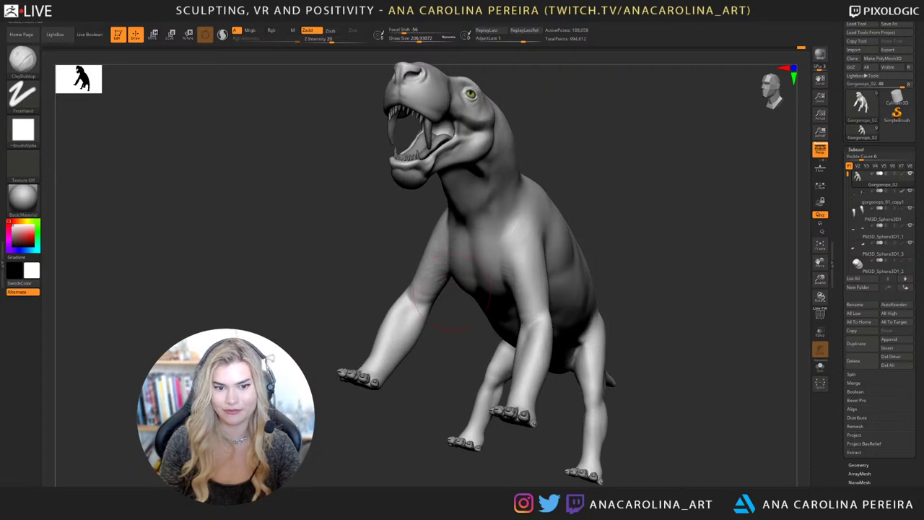
{"action": "key", "text": "shift"}
{"action": "key", "text": "d"}
Build up the neck where it meets the shoulders with ClayBuildup at a draw size of about 207, and smooth the strokes.
{"action": "mouse_move", "coordinate": [549, 238]}
{"action": "right_mouse_down"}
{"action": "mouse_move", "coordinate": [613, 253]}
{"action": "mouse_move", "coordinate": [628, 318]}
{"action": "mouse_move", "coordinate": [619, 351]}
{"action": "mouse_move", "coordinate": [574, 310]}
{"action": "mouse_move", "coordinate": [593, 250]}
{"action": "mouse_move", "coordinate": [668, 258]}
{"action": "mouse_move", "coordinate": [650, 278]}
{"action": "right_mouse_up"}
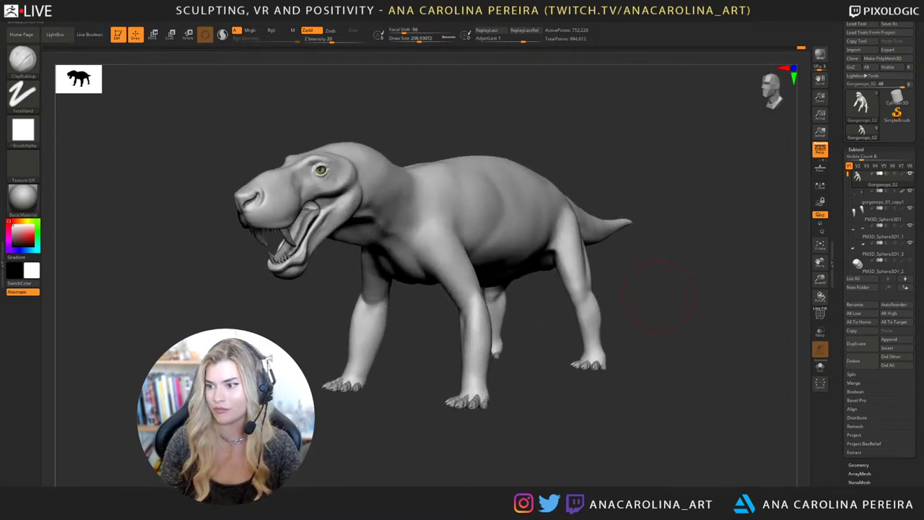
{"action": "right_click_drag", "start_coordinate": [421, 138], "coordinate": [423, 168], "text": "alt"}
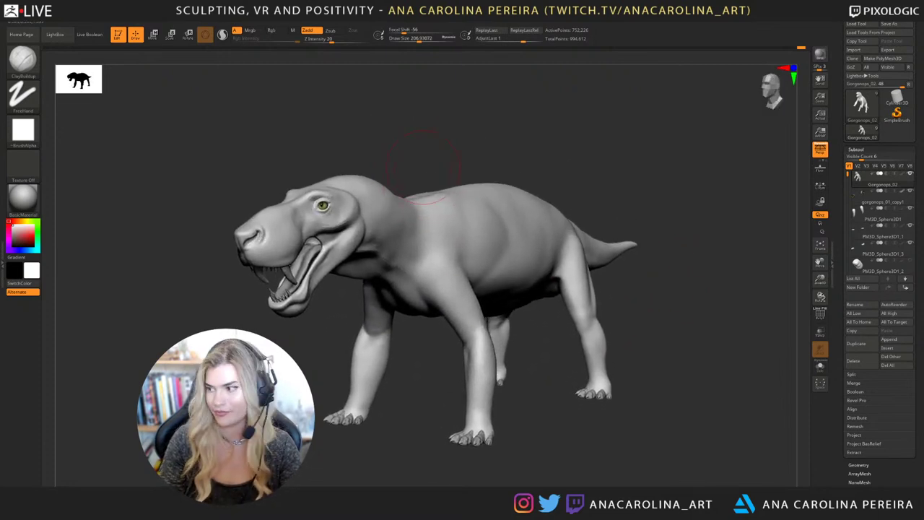
{"action": "mouse_move", "coordinate": [423, 204]}
{"action": "right_mouse_down"}
{"action": "mouse_move", "coordinate": [397, 219]}
{"action": "mouse_move", "coordinate": [383, 203]}
{"action": "right_mouse_up"}
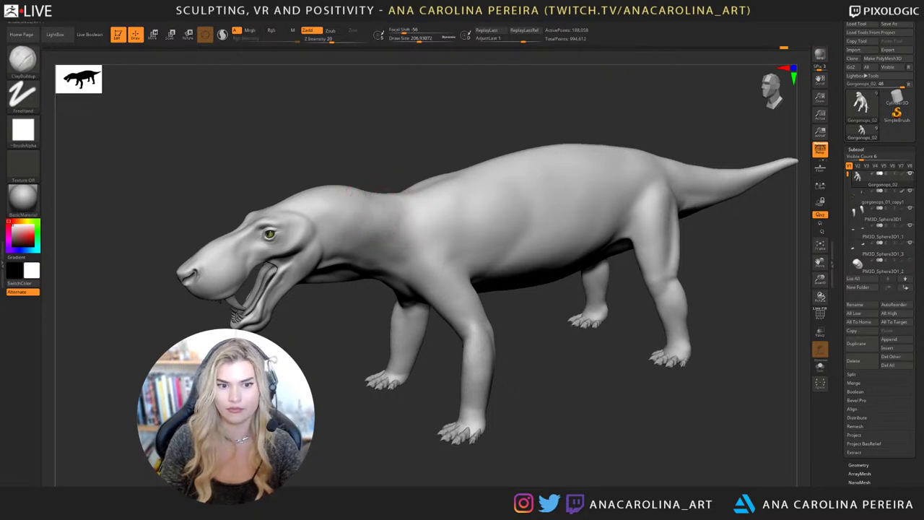
{"action": "key", "text": "shift"}
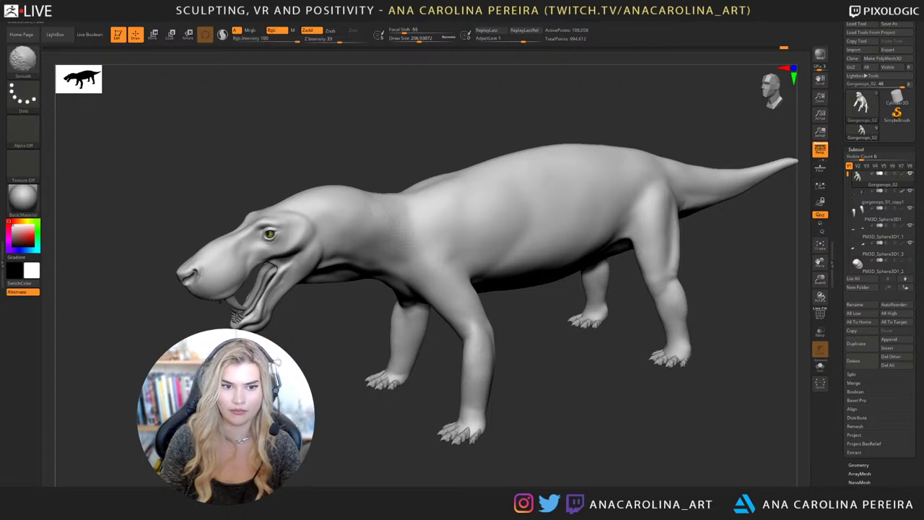
Smooth the side of the neck behind the head at a lower subdivision level.
{"action": "mouse_move", "coordinate": [434, 126]}
{"action": "left_mouse_down", "text": "alt"}
{"action": "mouse_move", "coordinate": [462, 138]}
{"action": "mouse_move", "coordinate": [476, 160]}
{"action": "mouse_move", "coordinate": [495, 155]}
{"action": "mouse_move", "coordinate": [514, 177]}
{"action": "mouse_move", "coordinate": [462, 217]}
{"action": "left_mouse_up", "text": "alt"}
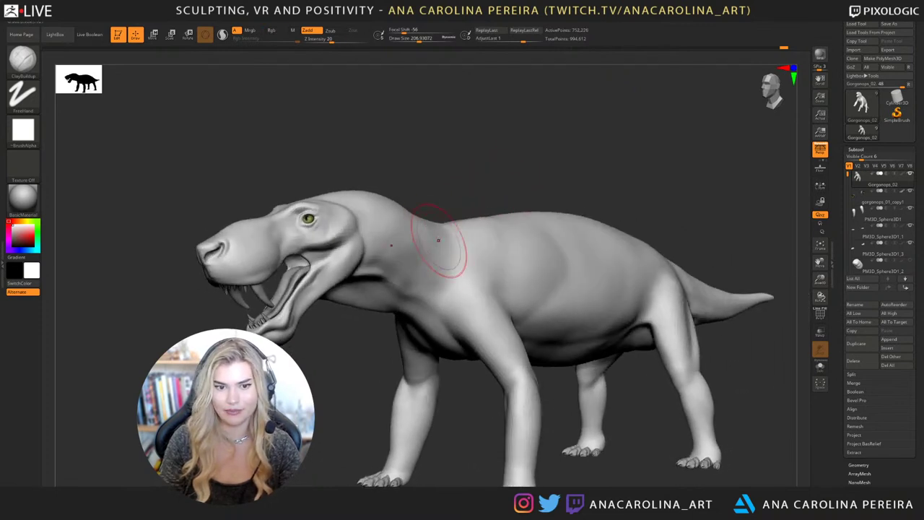
{"action": "key", "text": "shift"}
{"action": "mouse_move", "coordinate": [427, 144]}
{"action": "left_mouse_down"}
{"action": "mouse_move", "coordinate": [447, 141]}
{"action": "mouse_move", "coordinate": [429, 137]}
{"action": "left_mouse_up"}
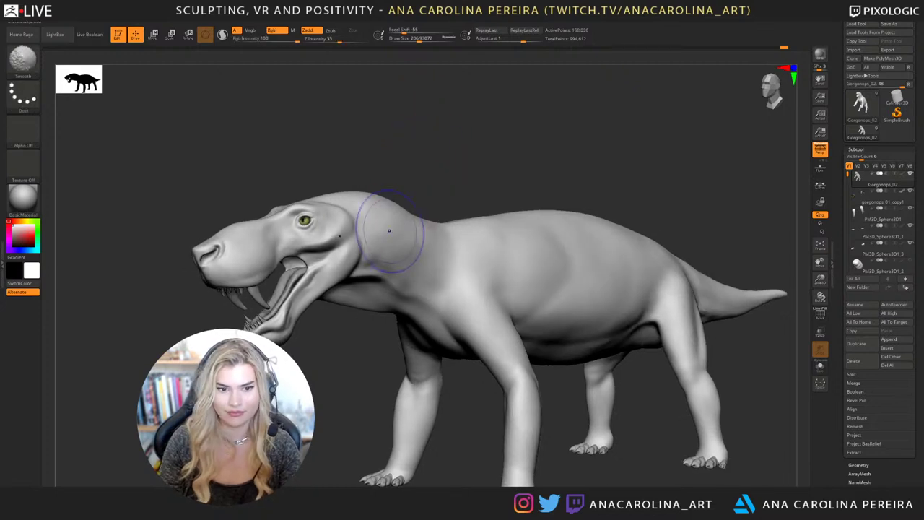
Build up the side and top of the creature's neck with ClayBuildup at a draw size of about 280, and smooth the strokes.
{"action": "key", "text": "space"}
{"action": "left_click_drag", "start_coordinate": [391, 233], "coordinate": [398, 233]}
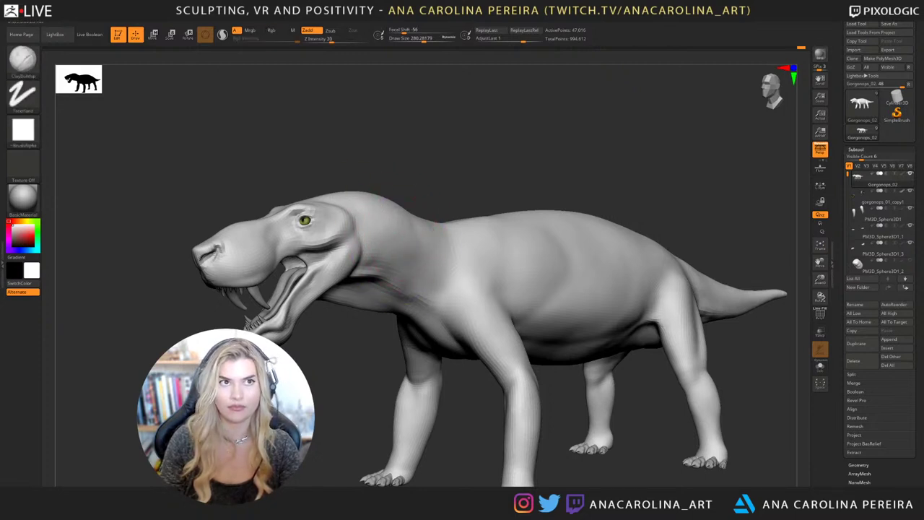
{"action": "key", "text": "d"}
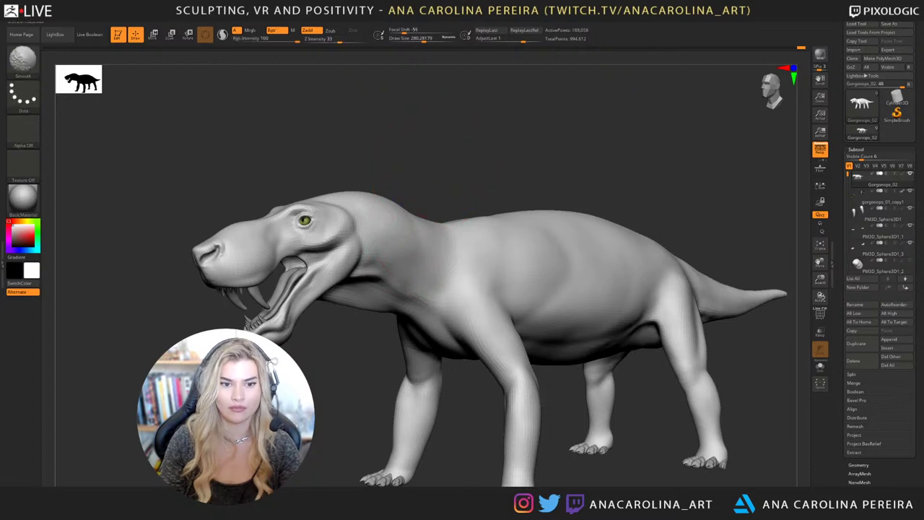
{"action": "left_click_drag", "start_coordinate": [303, 155], "coordinate": [462, 154]}
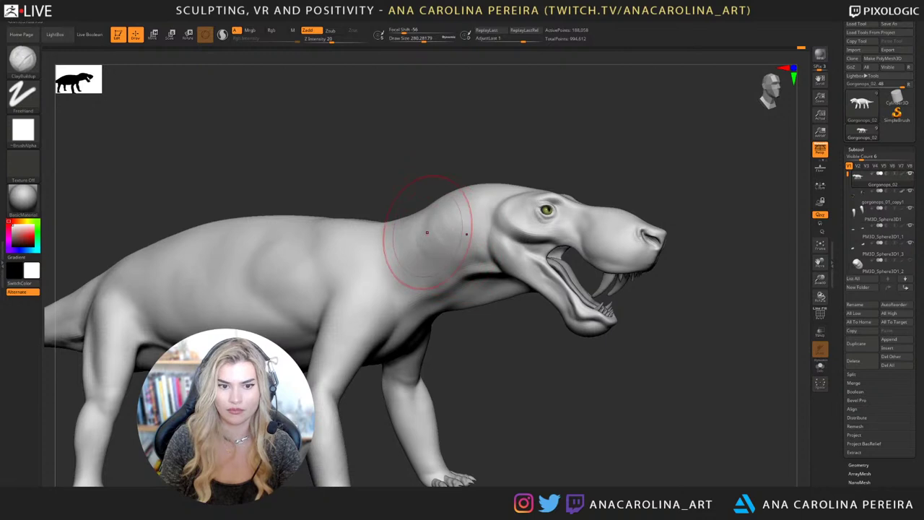
{"action": "key", "text": "shift"}
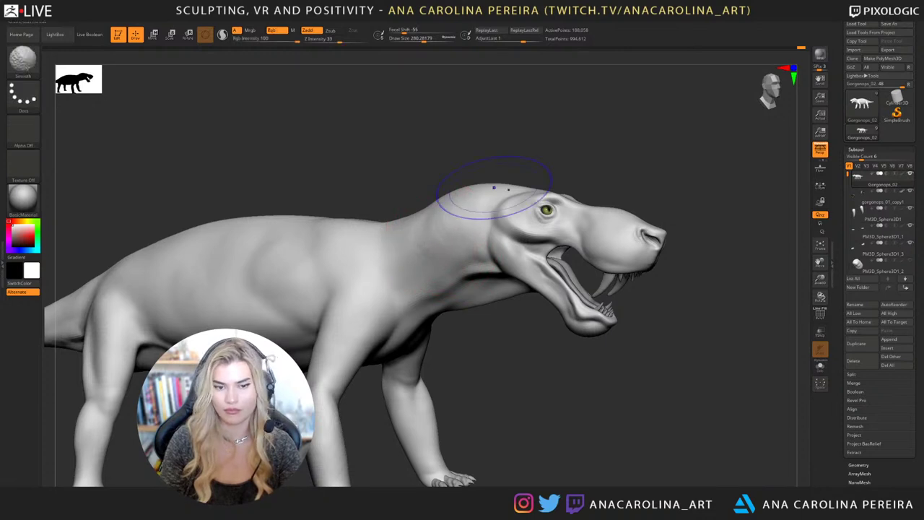
{"action": "mouse_move", "coordinate": [571, 133]}
{"action": "left_mouse_down"}
{"action": "mouse_move", "coordinate": [509, 139]}
{"action": "mouse_move", "coordinate": [533, 148]}
{"action": "mouse_move", "coordinate": [462, 148]}
{"action": "mouse_move", "coordinate": [470, 173]}
{"action": "mouse_move", "coordinate": [458, 221]}
{"action": "left_mouse_up"}
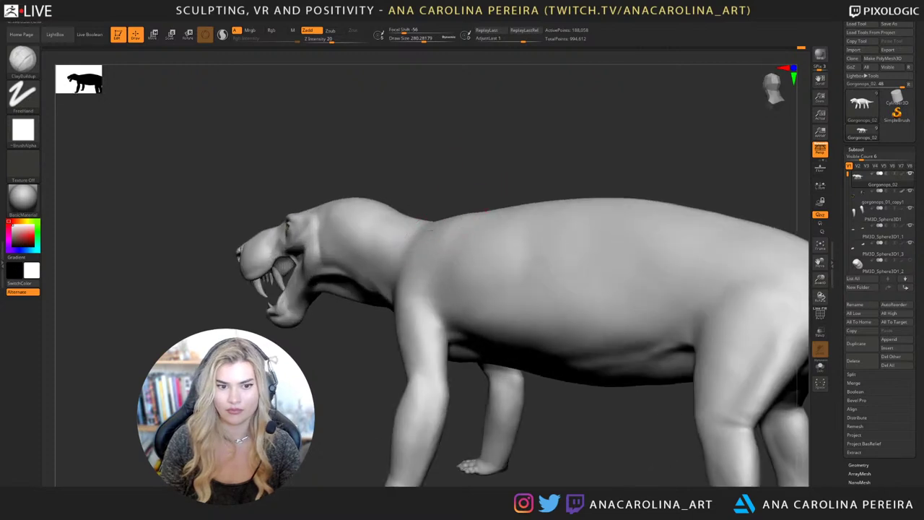
Add clay volume over the shoulder and upper back at a draw size of about 182, and smooth it into the body.
{"action": "mouse_move", "coordinate": [415, 189]}
{"action": "left_mouse_down"}
{"action": "mouse_move", "coordinate": [473, 194]}
{"action": "mouse_move", "coordinate": [455, 163]}
{"action": "mouse_move", "coordinate": [543, 163]}
{"action": "mouse_move", "coordinate": [495, 154]}
{"action": "mouse_move", "coordinate": [464, 197]}
{"action": "mouse_move", "coordinate": [458, 229]}
{"action": "left_mouse_up"}
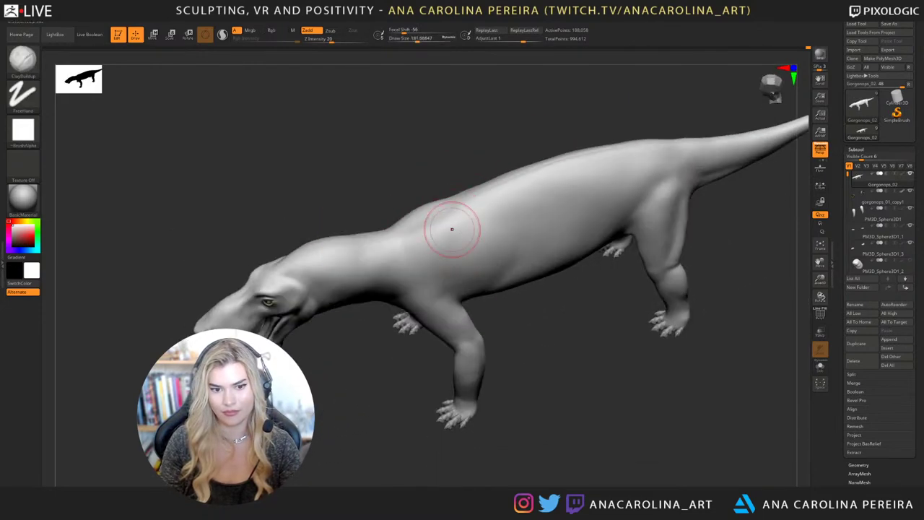
{"action": "key", "text": "shift"}
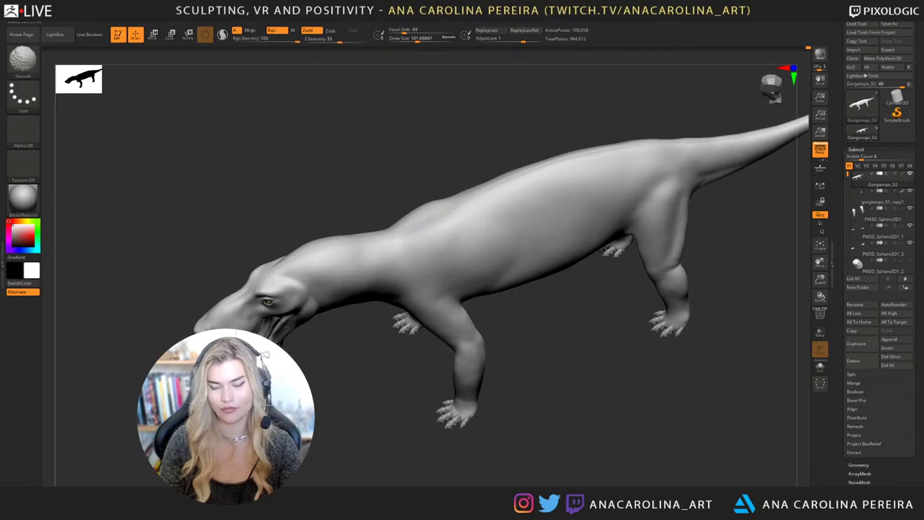
{"action": "mouse_move", "coordinate": [457, 229]}
{"action": "left_mouse_down"}
{"action": "mouse_move", "coordinate": [426, 170]}
{"action": "mouse_move", "coordinate": [485, 165]}
{"action": "mouse_move", "coordinate": [470, 181]}
{"action": "mouse_move", "coordinate": [458, 233]}
{"action": "left_mouse_up"}
{"action": "key", "text": "shift"}
Reduce the brush draw size to about 87 and examine the head and neck from the front, above and both sides.
{"action": "mouse_move", "coordinate": [541, 196]}
{"action": "left_mouse_down", "text": "alt"}
{"action": "mouse_move", "coordinate": [530, 137]}
{"action": "mouse_move", "coordinate": [541, 120]}
{"action": "mouse_move", "coordinate": [537, 140]}
{"action": "mouse_move", "coordinate": [557, 150]}
{"action": "mouse_move", "coordinate": [541, 156]}
{"action": "left_mouse_up", "text": "alt"}
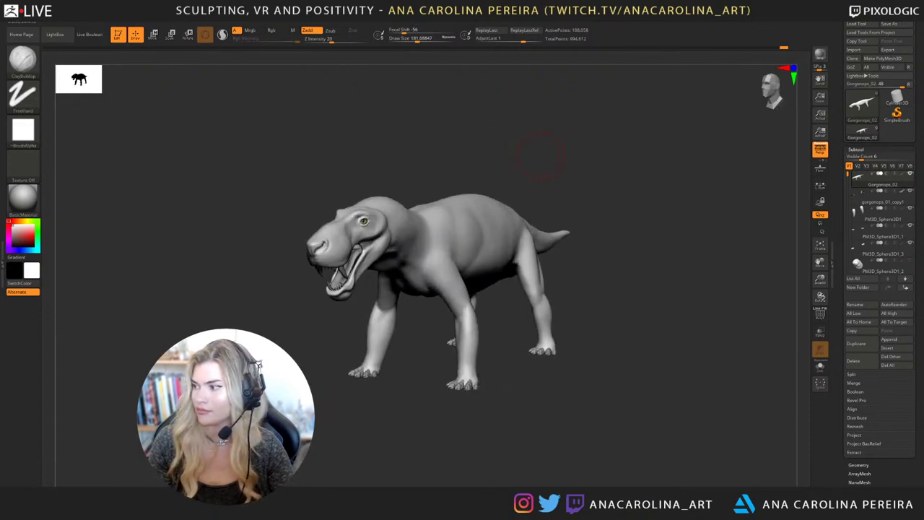
{"action": "right_click_drag", "start_coordinate": [541, 156], "coordinate": [580, 143]}
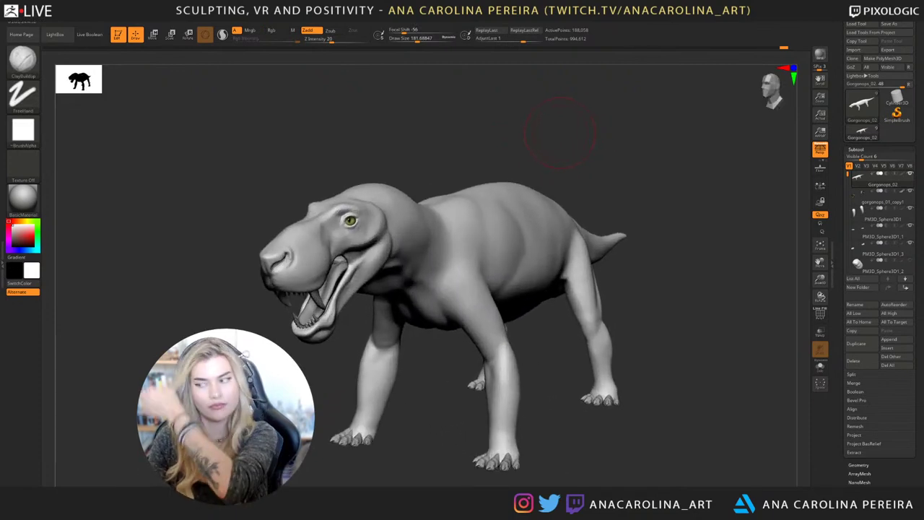
{"action": "right_click_drag", "start_coordinate": [387, 160], "coordinate": [423, 144], "text": "ctrl"}
{"action": "key", "text": "space"}
{"action": "left_click_drag", "start_coordinate": [424, 165], "coordinate": [413, 165]}
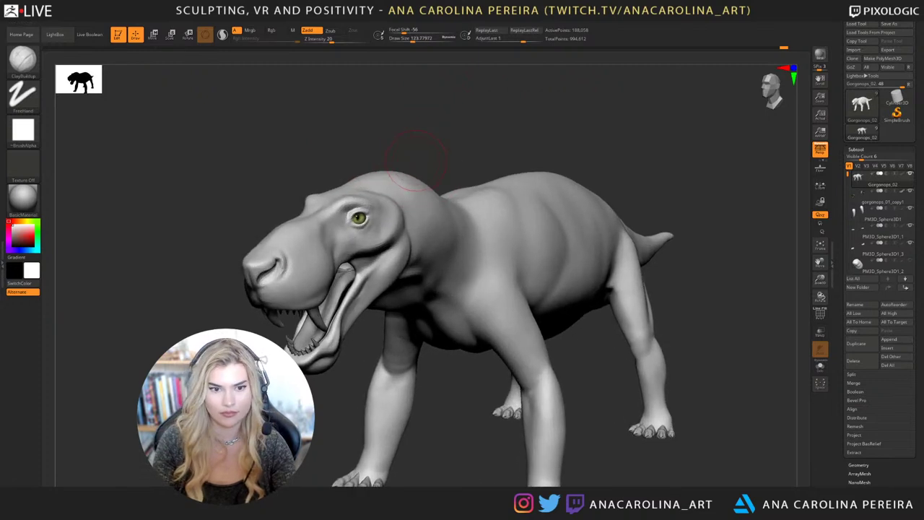
{"action": "right_click_drag", "start_coordinate": [423, 144], "coordinate": [434, 155], "text": "ctrl"}
{"action": "key", "text": "space"}
{"action": "left_click_drag", "start_coordinate": [406, 175], "coordinate": [397, 175]}
{"action": "mouse_move", "coordinate": [433, 155]}
{"action": "right_mouse_down", "text": "ctrl"}
{"action": "mouse_move", "coordinate": [448, 150]}
{"action": "mouse_move", "coordinate": [377, 207]}
{"action": "right_mouse_up", "text": "ctrl"}
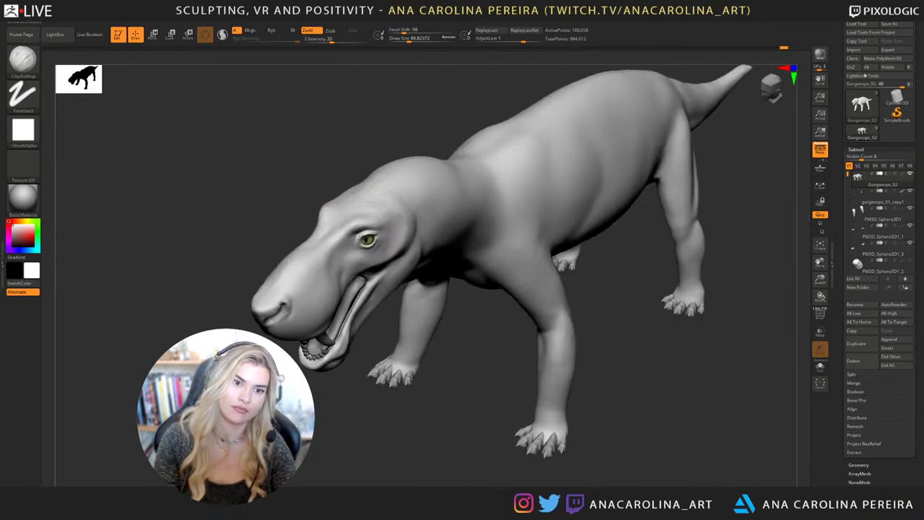
{"action": "mouse_move", "coordinate": [390, 206]}
{"action": "right_mouse_down"}
{"action": "mouse_move", "coordinate": [377, 118]}
{"action": "mouse_move", "coordinate": [423, 130]}
{"action": "mouse_move", "coordinate": [412, 190]}
{"action": "right_mouse_up"}
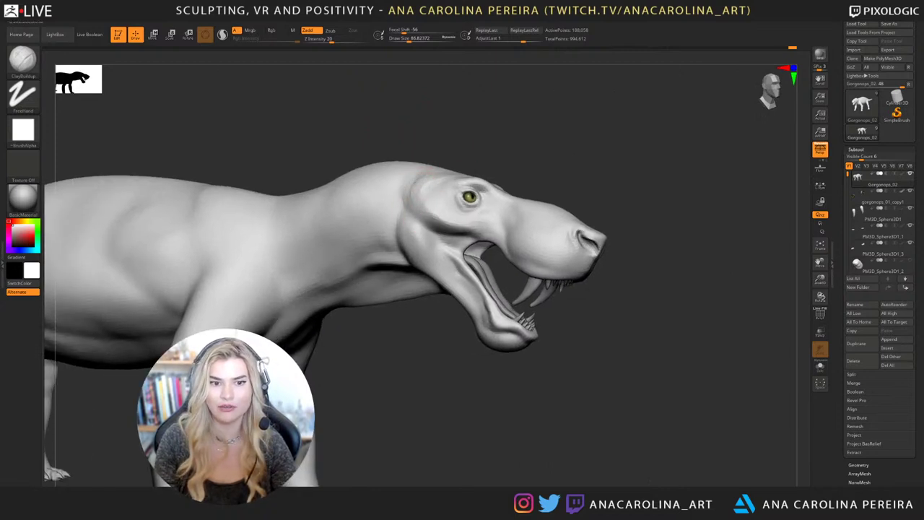
{"action": "right_click_drag", "start_coordinate": [650, 180], "coordinate": [481, 163]}
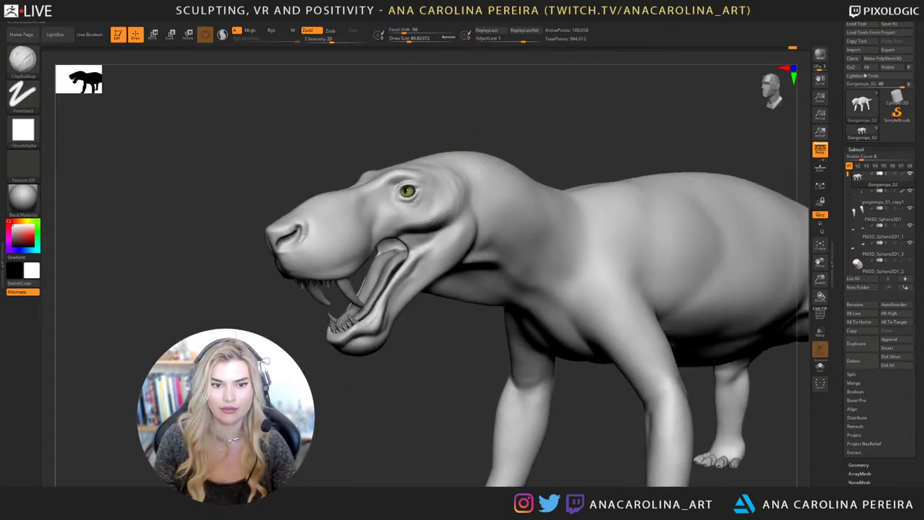
Raise the body mesh one subdivision level, sculpt the cheek behind the eye, and smooth it at a draw size of about 154.
{"action": "key", "text": "d"}
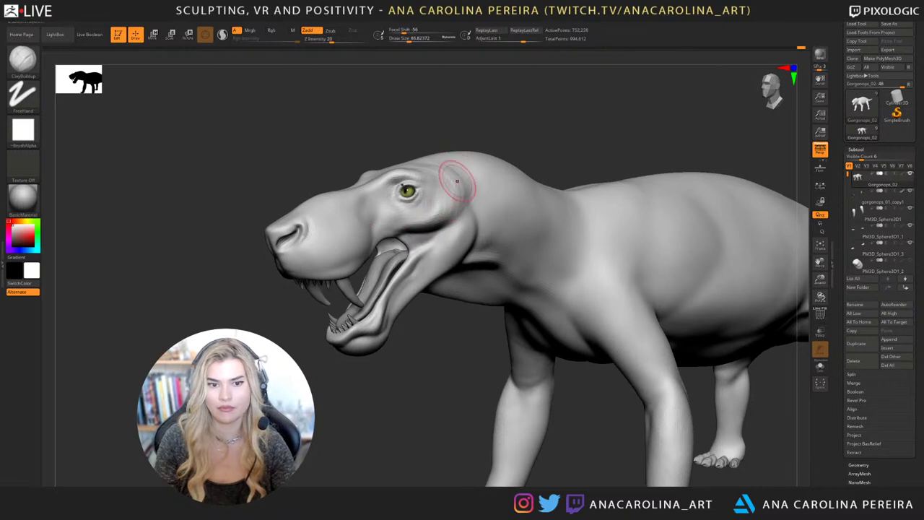
{"action": "key", "text": "shift"}
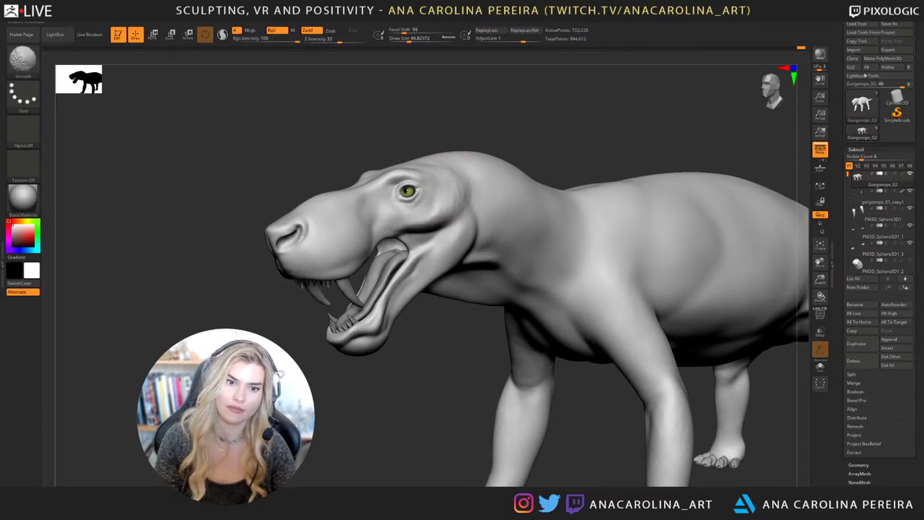
{"action": "key", "text": "s"}
{"action": "left_click_drag", "start_coordinate": [405, 212], "coordinate": [415, 212]}
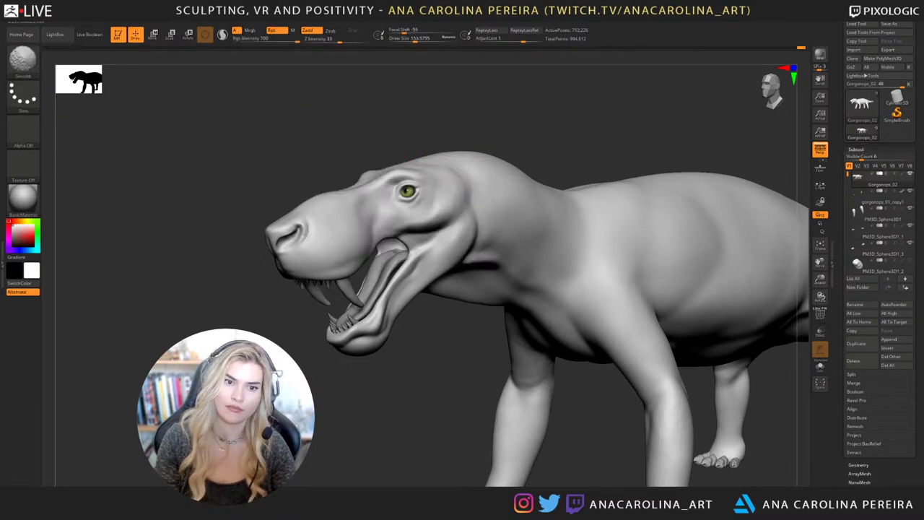
Lower the mesh one subdivision level, undo a trial stroke behind the jaw, and rework and smooth the jaw's rear edge at draw size about 80.
{"action": "mouse_move", "coordinate": [433, 123]}
{"action": "left_mouse_down"}
{"action": "mouse_move", "coordinate": [547, 126]}
{"action": "mouse_move", "coordinate": [547, 137]}
{"action": "mouse_move", "coordinate": [571, 110]}
{"action": "mouse_move", "coordinate": [588, 150]}
{"action": "left_mouse_up"}
{"action": "key", "text": "shift+d"}
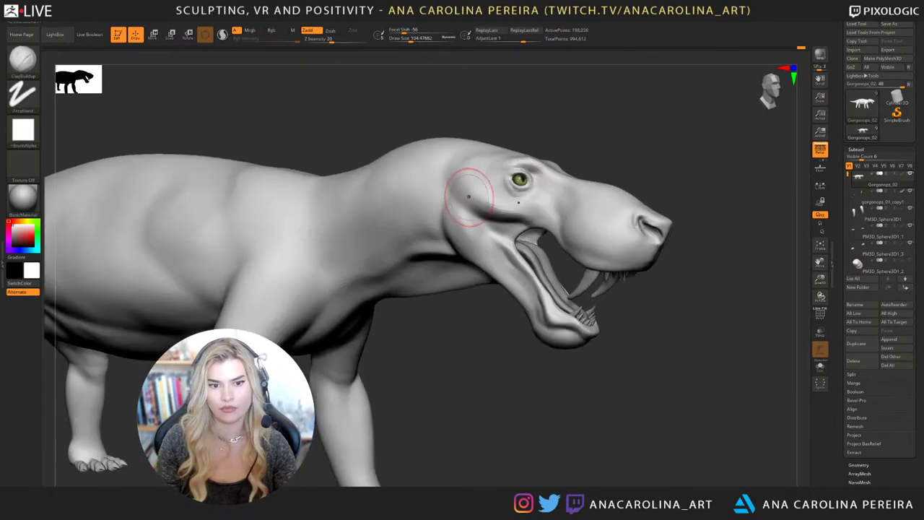
{"action": "key", "text": "s"}
{"action": "left_click_drag", "start_coordinate": [468, 196], "coordinate": [466, 197]}
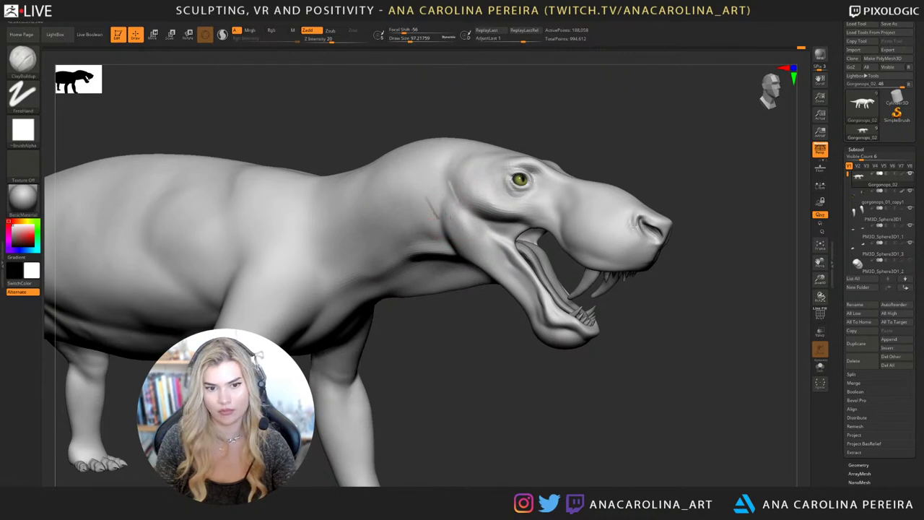
{"action": "key", "text": "ctrl+z"}
{"action": "key", "text": "s"}
{"action": "left_click_drag", "start_coordinate": [453, 203], "coordinate": [491, 274]}
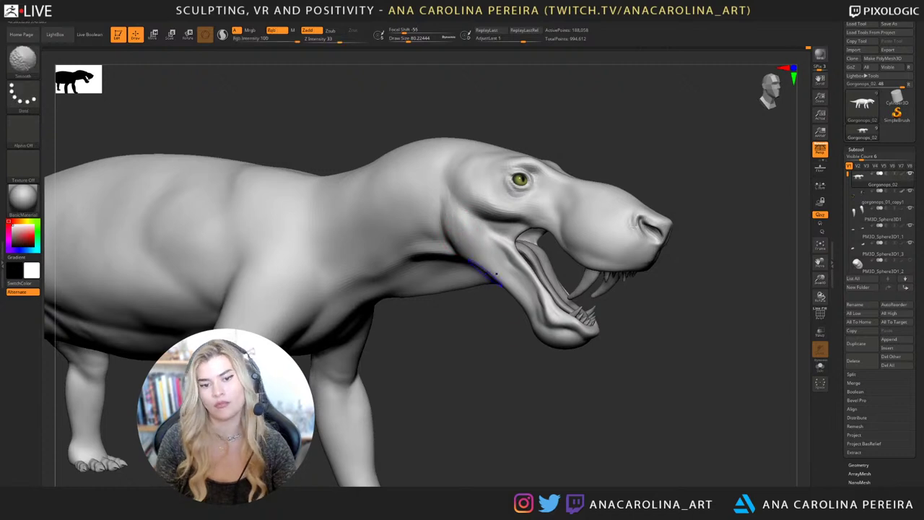
Refine the transition between the rear of the jaw and the neck with ClayBuildup, and smooth the creases.
{"action": "mouse_move", "coordinate": [491, 278]}
{"action": "right_mouse_down", "text": "ctrl"}
{"action": "mouse_move", "coordinate": [483, 313]}
{"action": "mouse_move", "coordinate": [444, 330]}
{"action": "mouse_move", "coordinate": [440, 305]}
{"action": "mouse_move", "coordinate": [518, 262]}
{"action": "right_mouse_up", "text": "ctrl"}
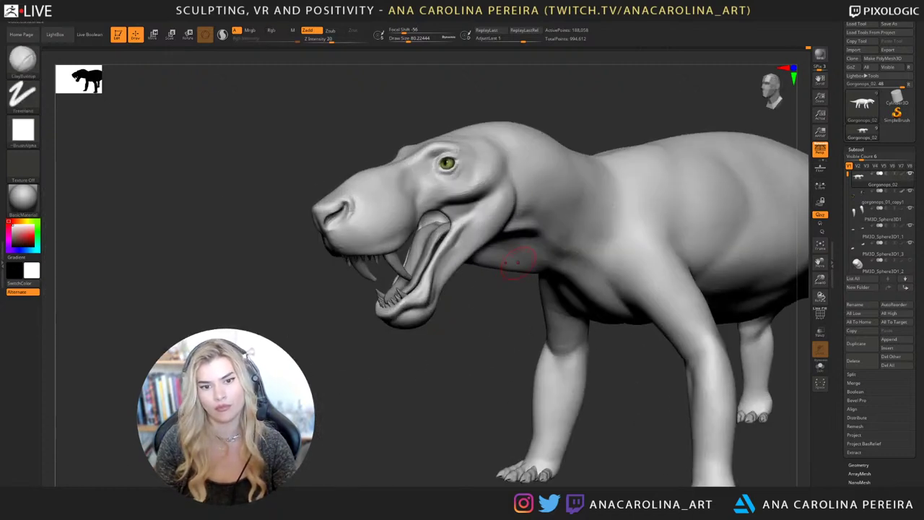
{"action": "right_click_drag", "start_coordinate": [516, 194], "coordinate": [497, 256]}
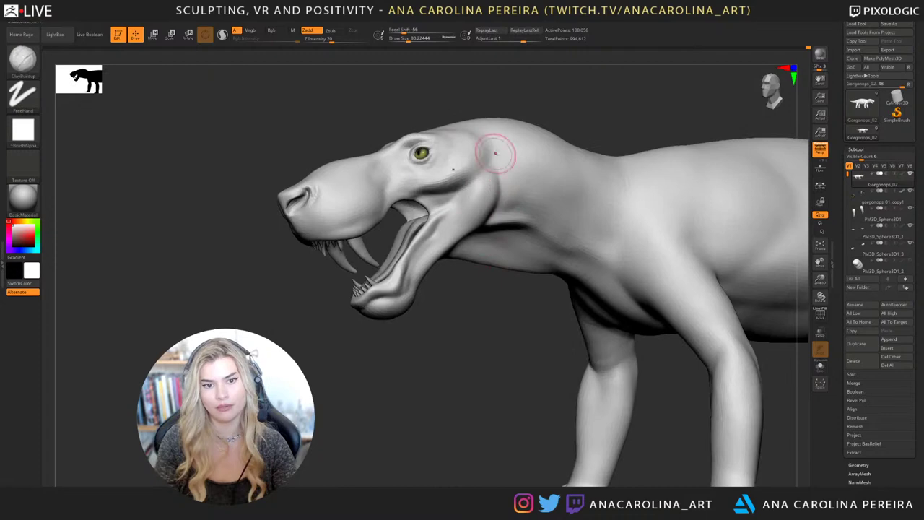
{"action": "right_click_drag", "start_coordinate": [495, 153], "coordinate": [621, 174]}
{"action": "right_click_drag", "start_coordinate": [447, 155], "coordinate": [499, 174]}
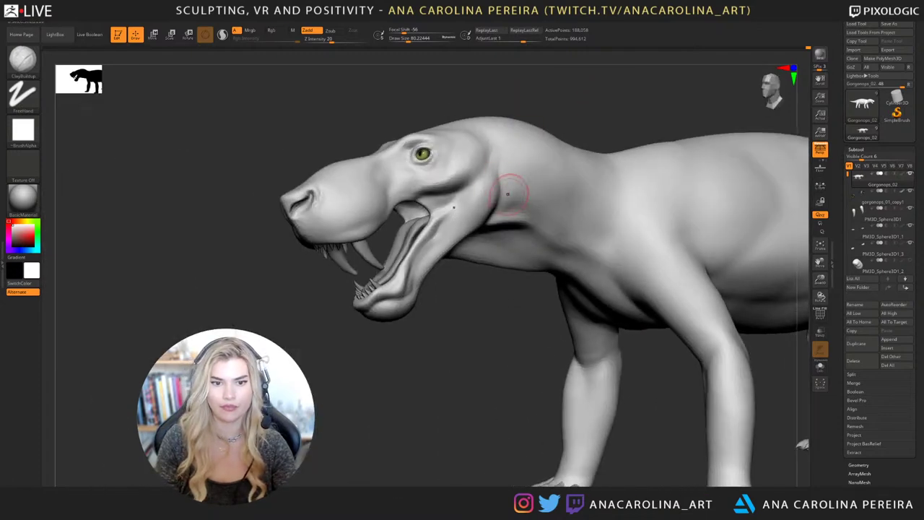
{"action": "key", "text": "shift"}
{"action": "mouse_move", "coordinate": [505, 158]}
{"action": "right_mouse_down"}
{"action": "mouse_move", "coordinate": [491, 175]}
{"action": "mouse_move", "coordinate": [444, 340]}
{"action": "right_mouse_up"}
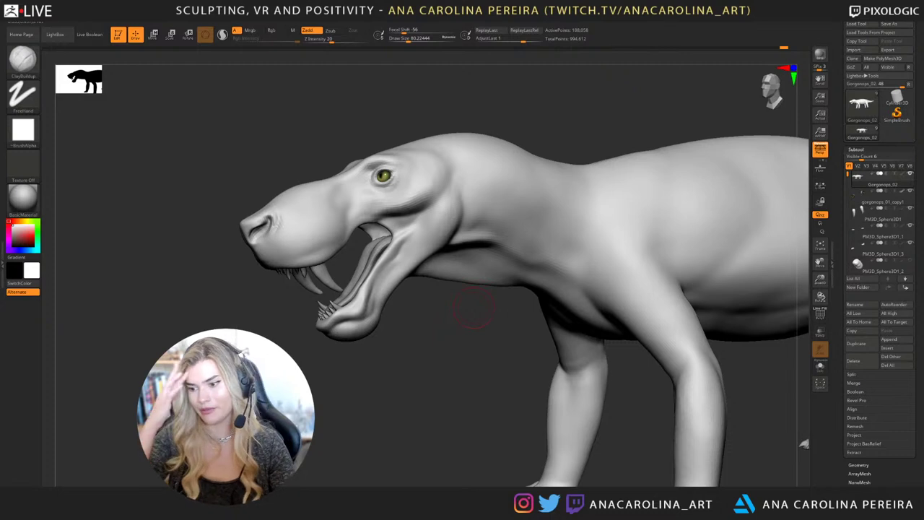
{"action": "right_click_drag", "start_coordinate": [464, 359], "coordinate": [419, 329]}
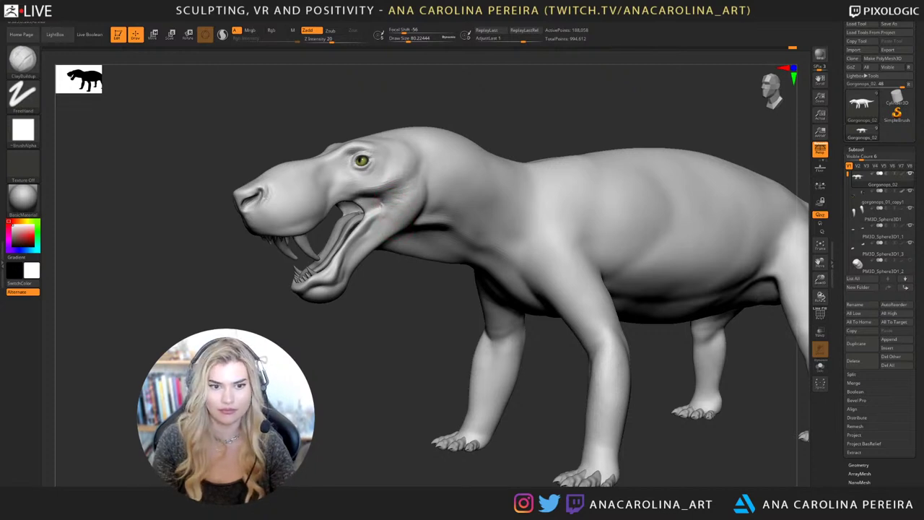
Build up muscle forms on the side of the neck with ClayBuildup at a draw size of about 167, and smooth them.
{"action": "left_click_drag", "start_coordinate": [426, 115], "coordinate": [446, 118]}
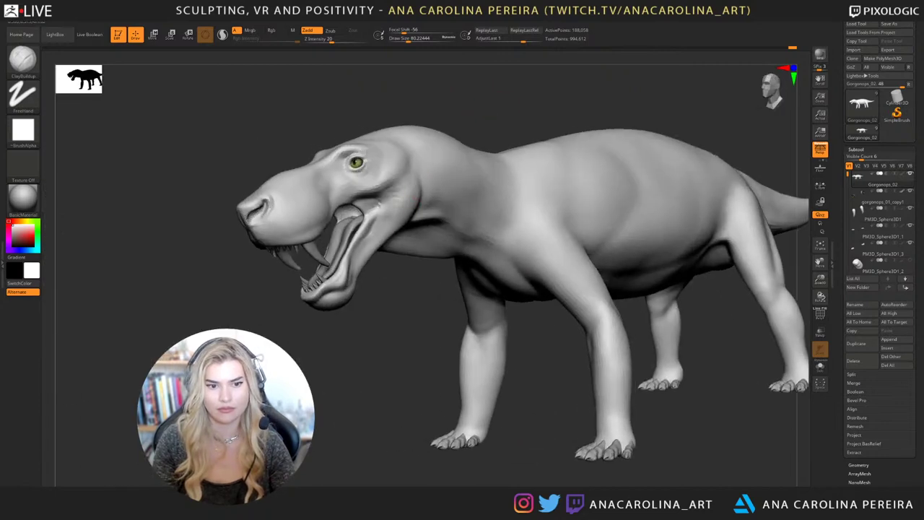
{"action": "key", "text": "shift"}
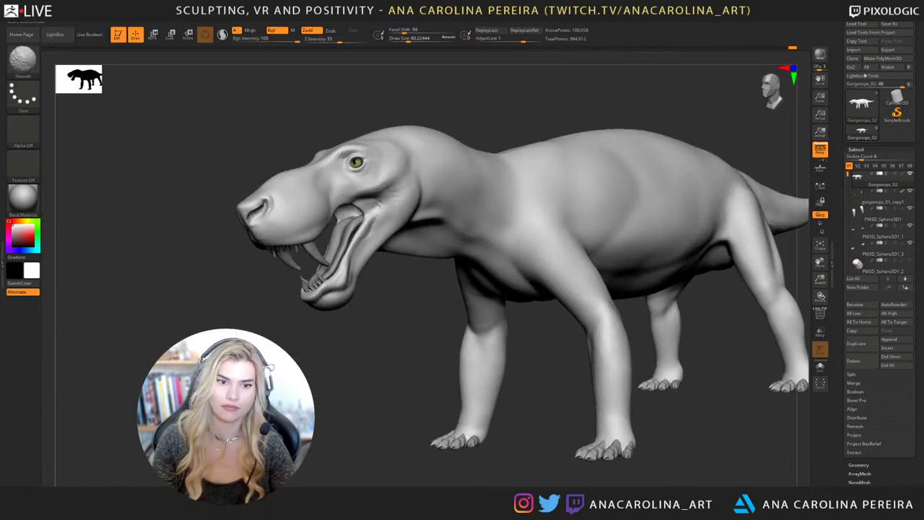
{"action": "key", "text": "ctrl"}
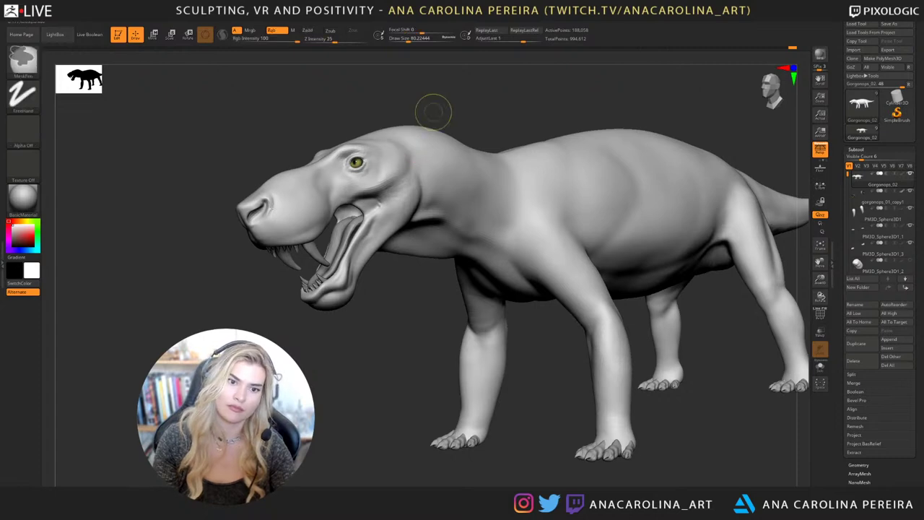
{"action": "key", "text": "shift"}
{"action": "mouse_move", "coordinate": [417, 122]}
{"action": "left_mouse_down"}
{"action": "mouse_move", "coordinate": [462, 123]}
{"action": "mouse_move", "coordinate": [541, 279]}
{"action": "mouse_move", "coordinate": [580, 223]}
{"action": "mouse_move", "coordinate": [600, 231]}
{"action": "mouse_move", "coordinate": [619, 105]}
{"action": "mouse_move", "coordinate": [505, 180]}
{"action": "mouse_move", "coordinate": [474, 187]}
{"action": "mouse_move", "coordinate": [466, 212]}
{"action": "left_mouse_up"}
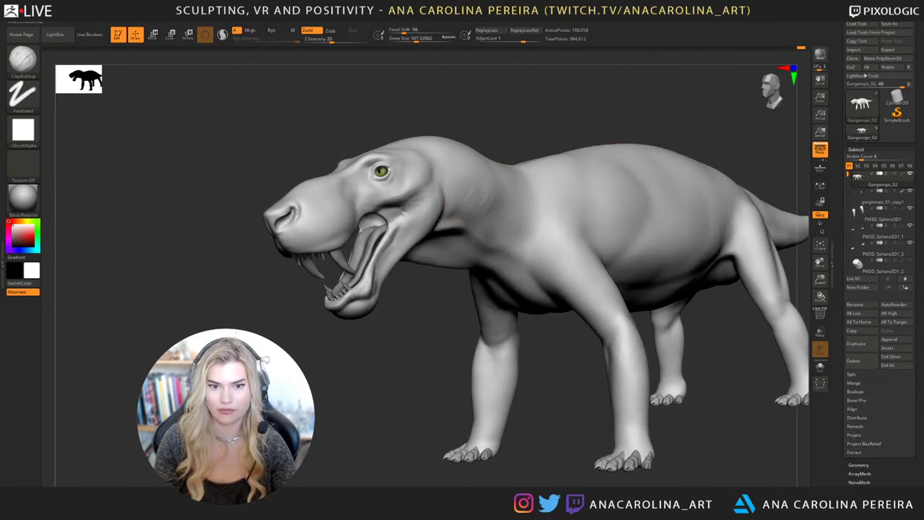
{"action": "key", "text": "shift"}
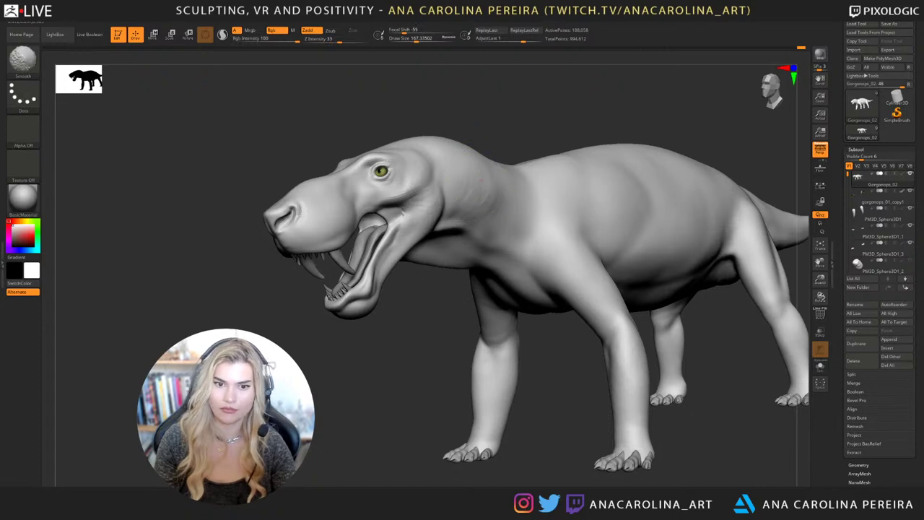
Sculpt the nape and back of the neck from a rear side view, and smooth the surface into the shoulders.
{"action": "mouse_move", "coordinate": [592, 109]}
{"action": "left_mouse_down"}
{"action": "mouse_move", "coordinate": [454, 92]}
{"action": "mouse_move", "coordinate": [431, 116]}
{"action": "left_mouse_up"}
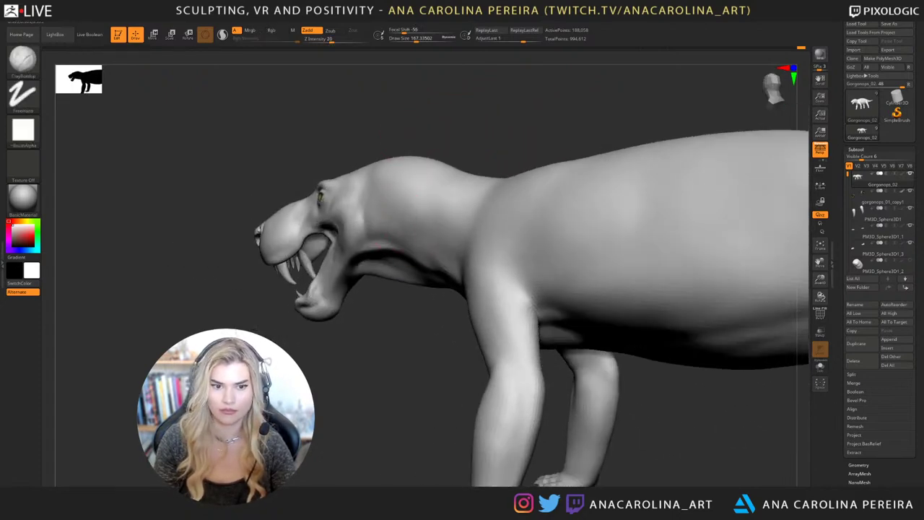
{"action": "key", "text": "shift"}
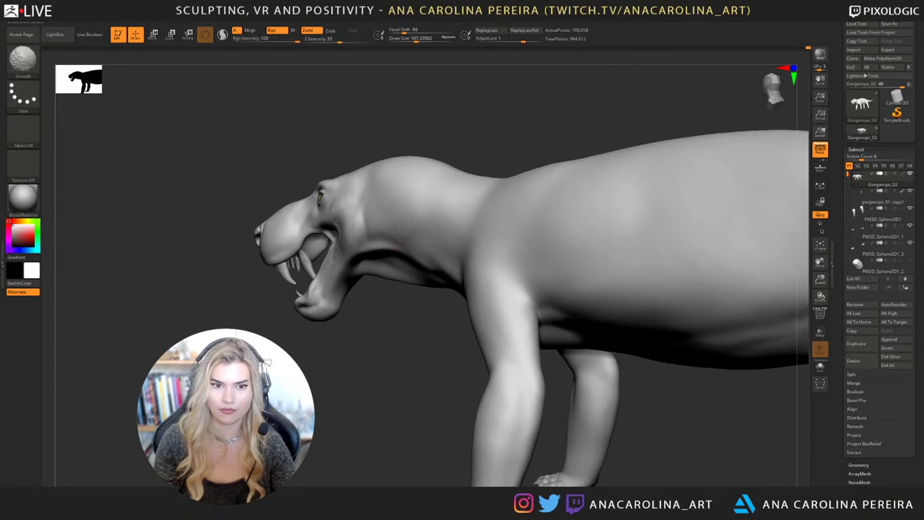
{"action": "mouse_move", "coordinate": [434, 115]}
{"action": "left_mouse_down"}
{"action": "mouse_move", "coordinate": [520, 126]}
{"action": "mouse_move", "coordinate": [448, 130]}
{"action": "mouse_move", "coordinate": [426, 144]}
{"action": "left_mouse_up"}
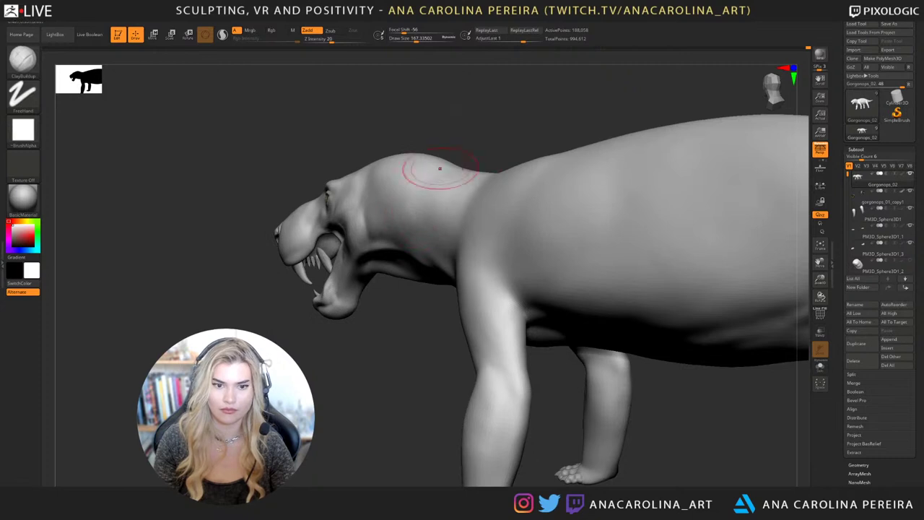
{"action": "mouse_move", "coordinate": [509, 115]}
{"action": "left_mouse_down"}
{"action": "mouse_move", "coordinate": [446, 108]}
{"action": "mouse_move", "coordinate": [491, 115]}
{"action": "left_mouse_up"}
{"action": "key", "text": "shift"}
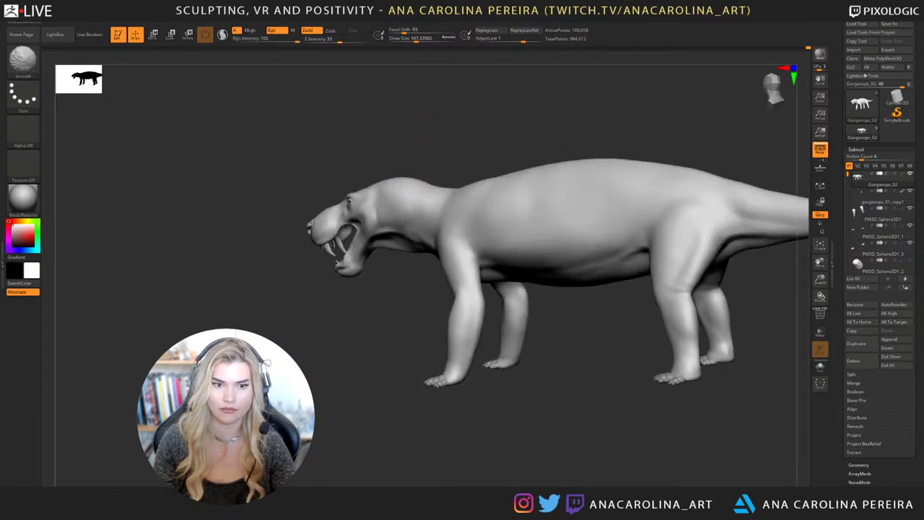
{"action": "mouse_move", "coordinate": [463, 144]}
{"action": "left_mouse_down"}
{"action": "mouse_move", "coordinate": [496, 148]}
{"action": "mouse_move", "coordinate": [470, 154]}
{"action": "mouse_move", "coordinate": [466, 145]}
{"action": "mouse_move", "coordinate": [457, 162]}
{"action": "left_mouse_up"}
{"action": "mouse_move", "coordinate": [457, 162]}
{"action": "left_mouse_down"}
{"action": "mouse_move", "coordinate": [578, 153]}
{"action": "mouse_move", "coordinate": [538, 152]}
{"action": "mouse_move", "coordinate": [563, 132]}
{"action": "left_mouse_up"}
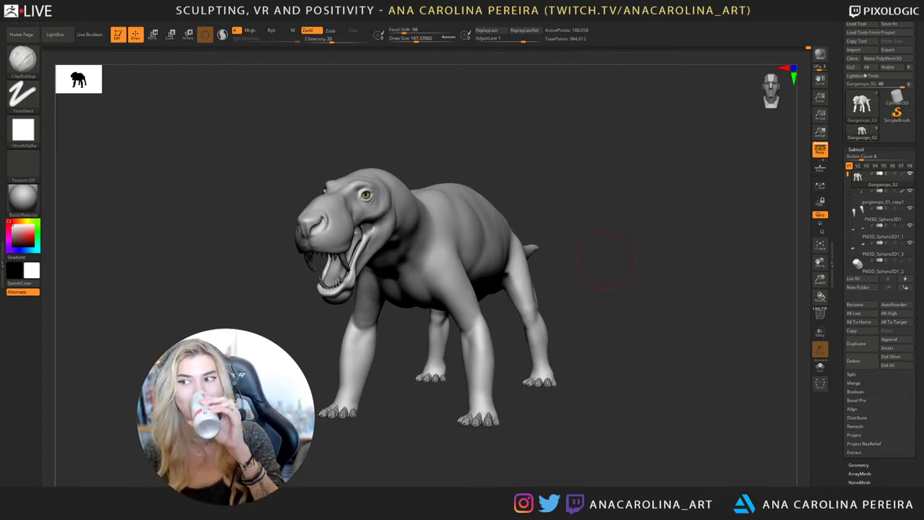
{"action": "left_click_drag", "start_coordinate": [605, 260], "coordinate": [599, 244]}
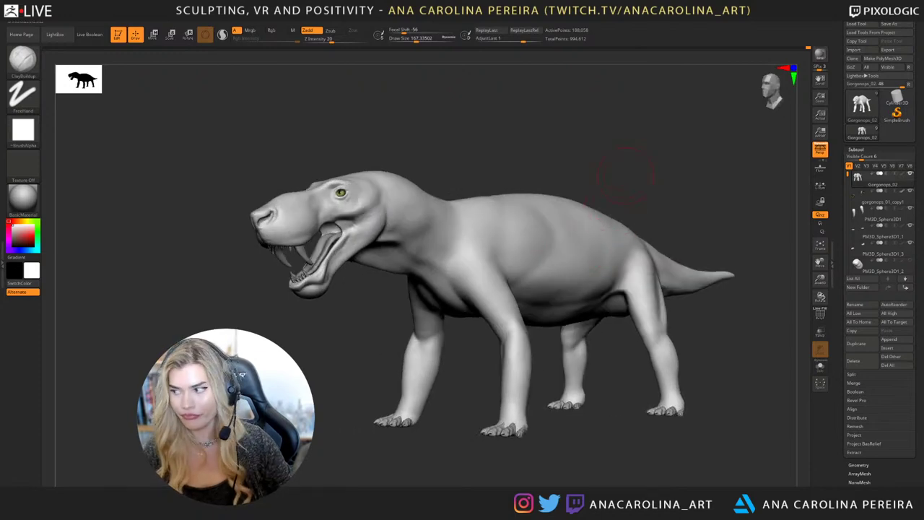
Shape the shoulder and upper back from a rear side view with DamStandard at draw size about 453, and smooth the surface.
{"action": "mouse_move", "coordinate": [626, 175]}
{"action": "left_mouse_down"}
{"action": "mouse_move", "coordinate": [615, 138]}
{"action": "mouse_move", "coordinate": [613, 164]}
{"action": "left_mouse_up"}
{"action": "key", "text": "b"}
{"action": "key", "text": "d"}
{"action": "key", "text": "s"}
{"action": "key", "text": "space"}
{"action": "right_click_drag", "start_coordinate": [588, 221], "coordinate": [546, 226]}
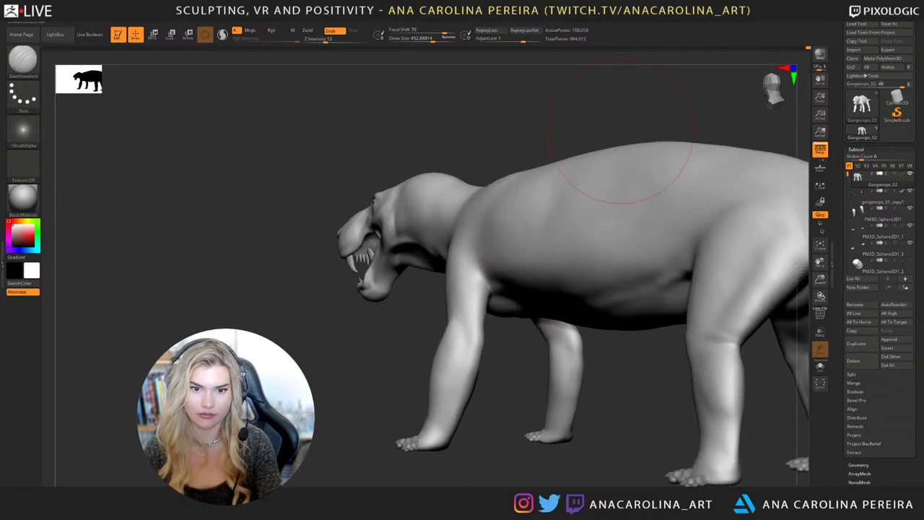
{"action": "left_click_drag", "start_coordinate": [621, 130], "coordinate": [679, 134]}
{"action": "left_click_drag", "start_coordinate": [636, 339], "coordinate": [568, 343]}
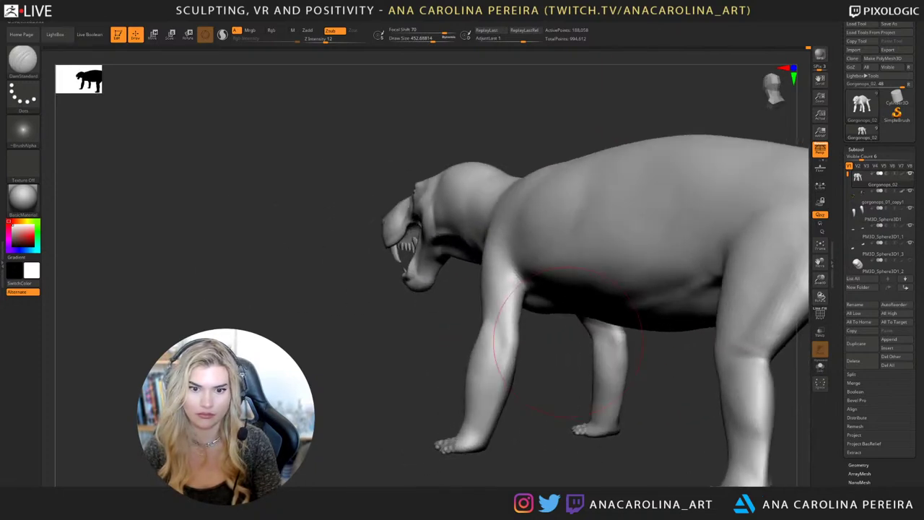
{"action": "right_click_drag", "start_coordinate": [588, 157], "coordinate": [497, 192], "text": "alt"}
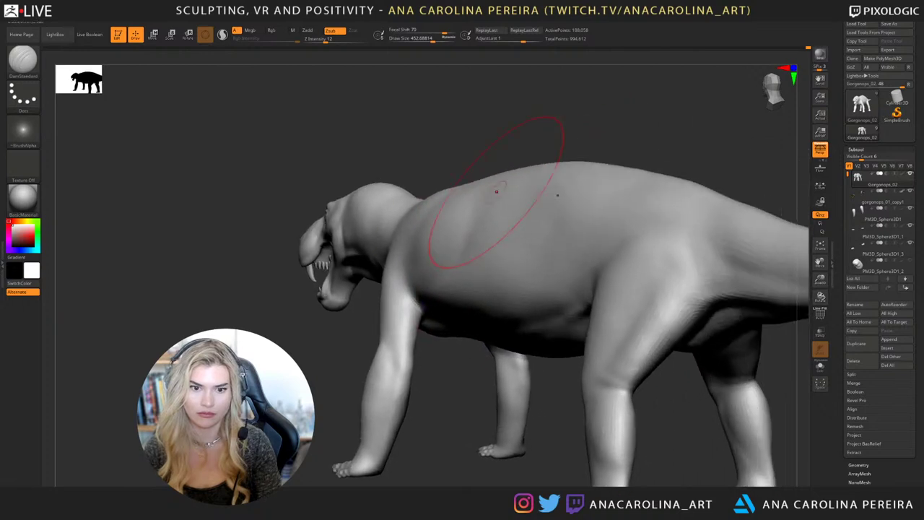
{"action": "left_click_drag", "start_coordinate": [497, 191], "coordinate": [606, 203], "text": "shift"}
{"action": "right_click_drag", "start_coordinate": [607, 202], "coordinate": [565, 219], "text": "alt"}
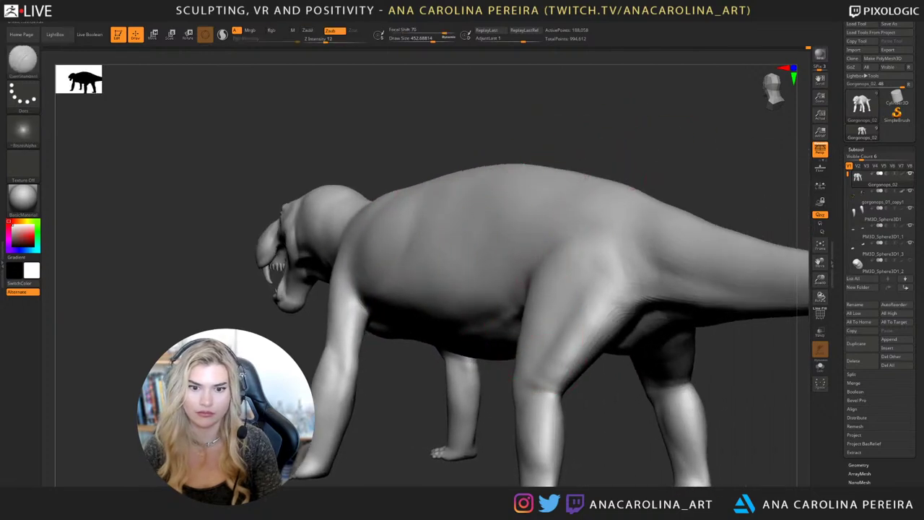
{"action": "left_click_drag", "start_coordinate": [584, 137], "coordinate": [606, 173]}
{"action": "right_click_drag", "start_coordinate": [606, 174], "coordinate": [588, 147], "text": "ctrl"}
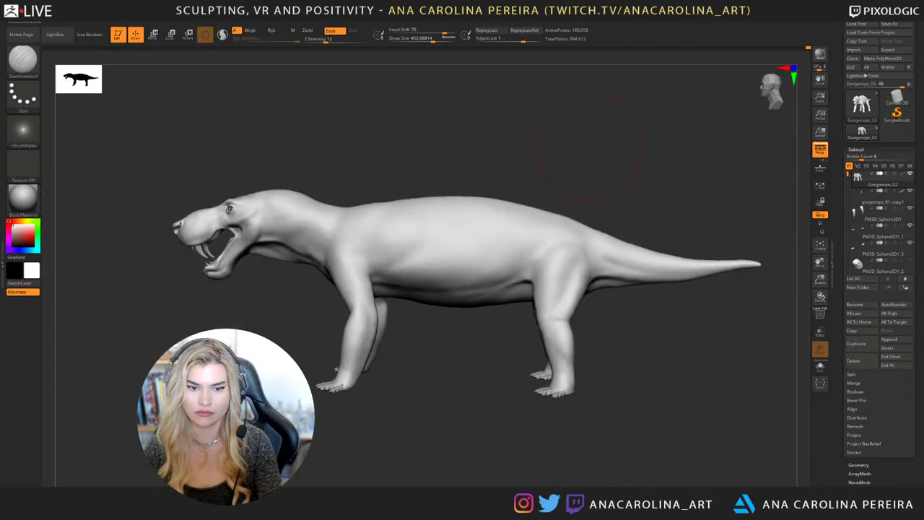
Undo the last stroke, raise the mesh one subdivision level, and reduce the DamStandard draw size to about 41 for the head.
{"action": "mouse_move", "coordinate": [587, 153]}
{"action": "left_mouse_down"}
{"action": "mouse_move", "coordinate": [569, 185]}
{"action": "mouse_move", "coordinate": [562, 167]}
{"action": "mouse_move", "coordinate": [577, 157]}
{"action": "mouse_move", "coordinate": [628, 202]}
{"action": "mouse_move", "coordinate": [643, 130]}
{"action": "mouse_move", "coordinate": [628, 149]}
{"action": "mouse_move", "coordinate": [551, 118]}
{"action": "mouse_move", "coordinate": [541, 144]}
{"action": "mouse_move", "coordinate": [528, 144]}
{"action": "left_mouse_up"}
{"action": "key", "text": "ctrl+z"}
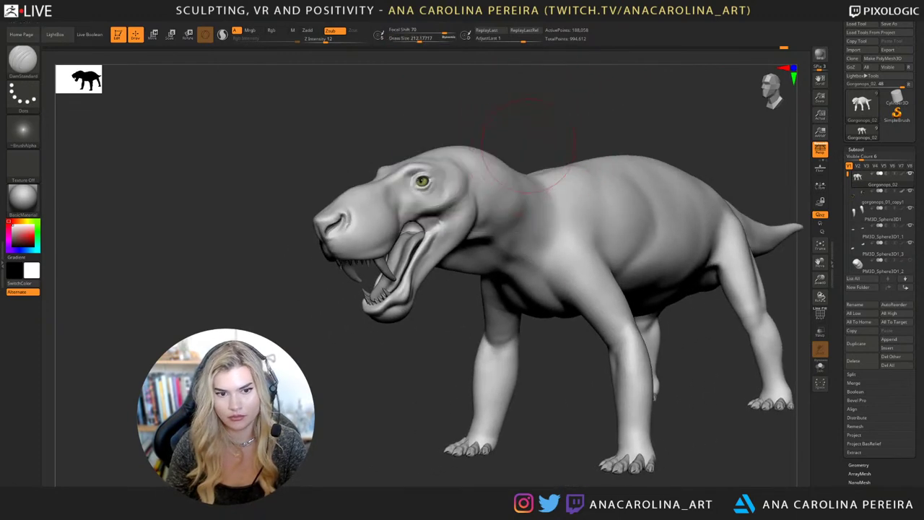
{"action": "key", "text": "d"}
{"action": "mouse_move", "coordinate": [448, 377]}
{"action": "left_mouse_down", "text": "alt"}
{"action": "mouse_move", "coordinate": [445, 351]}
{"action": "mouse_move", "coordinate": [433, 369]}
{"action": "left_mouse_up", "text": "alt"}
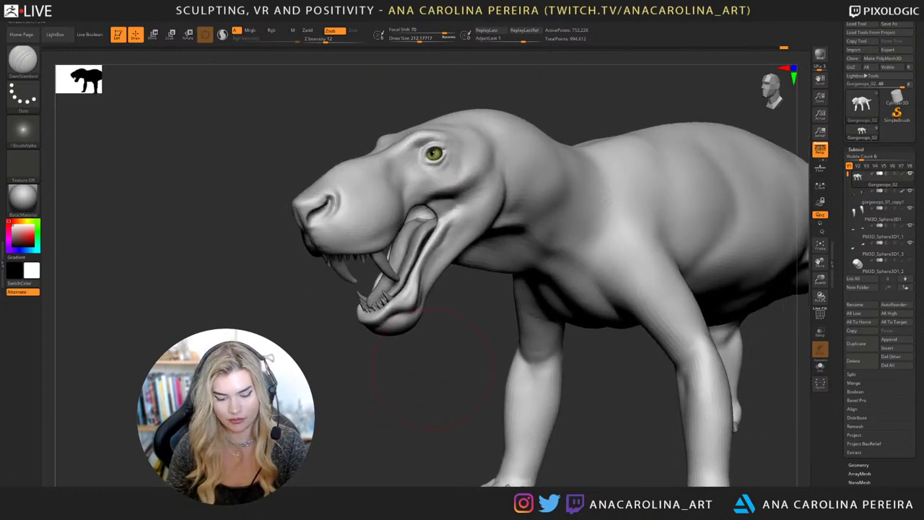
{"action": "key", "text": "b"}
{"action": "key", "text": "space"}
{"action": "left_click_drag", "start_coordinate": [426, 273], "coordinate": [422, 272]}
{"action": "right_click_drag", "start_coordinate": [426, 272], "coordinate": [453, 288], "text": "ctrl"}
{"action": "key", "text": "space"}
{"action": "left_click_drag", "start_coordinate": [456, 288], "coordinate": [443, 288]}
{"action": "key", "text": "["}
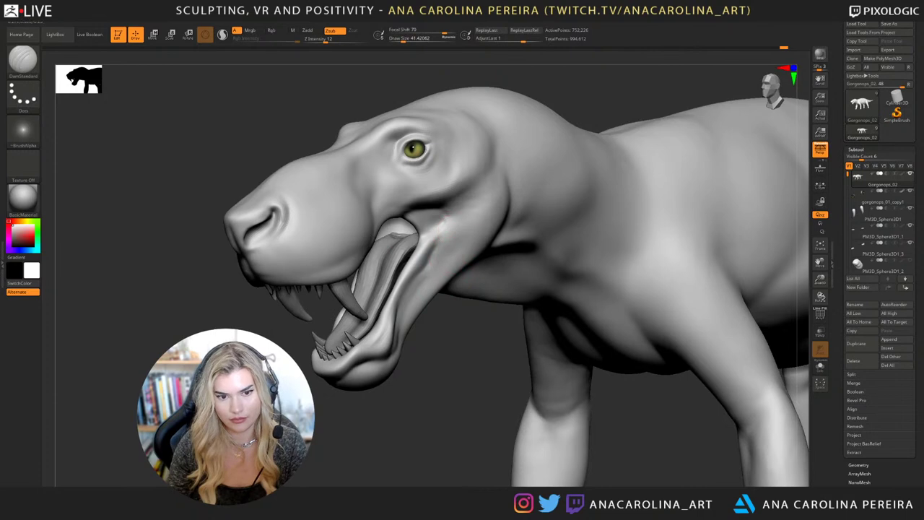
Refine the folds around the mouth corner and lower jaw with ClayBuildup at draw size about 41.
{"action": "key", "text": "b"}
{"action": "key", "text": "c"}
{"action": "key", "text": "b"}
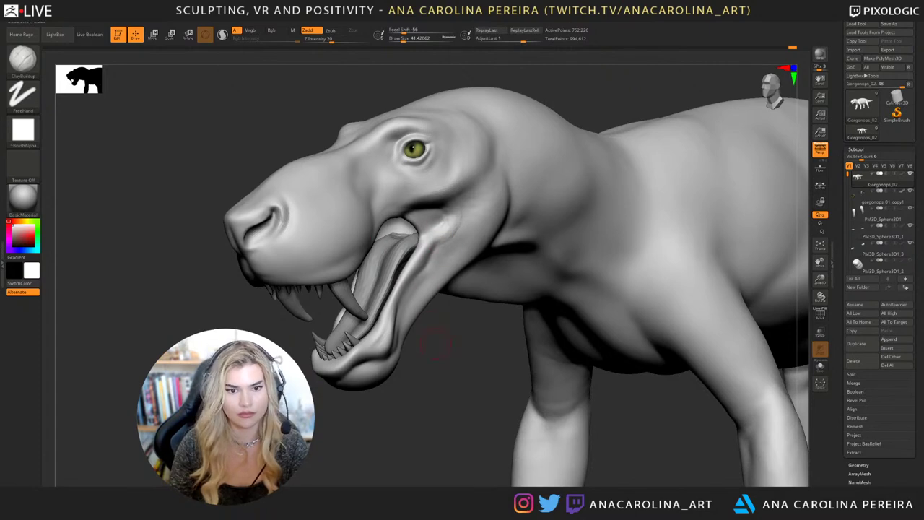
{"action": "left_click_drag", "start_coordinate": [437, 345], "coordinate": [454, 262]}
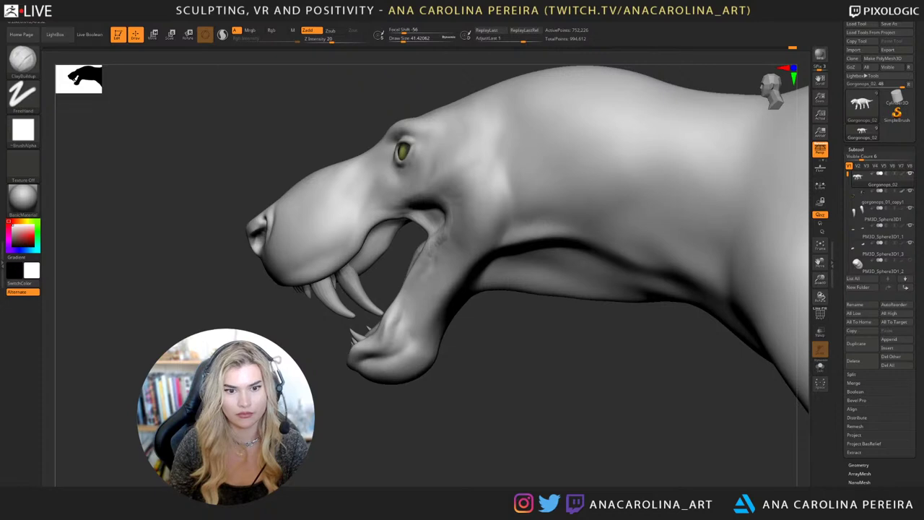
{"action": "left_click_drag", "start_coordinate": [431, 289], "coordinate": [521, 368]}
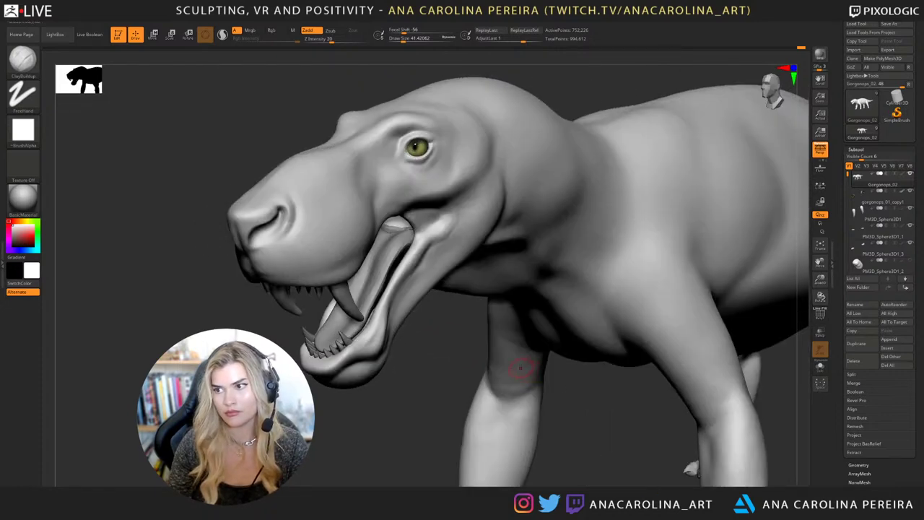
{"action": "left_click_drag", "start_coordinate": [505, 87], "coordinate": [568, 113], "text": "alt"}
{"action": "left_click_drag", "start_coordinate": [576, 184], "coordinate": [510, 140]}
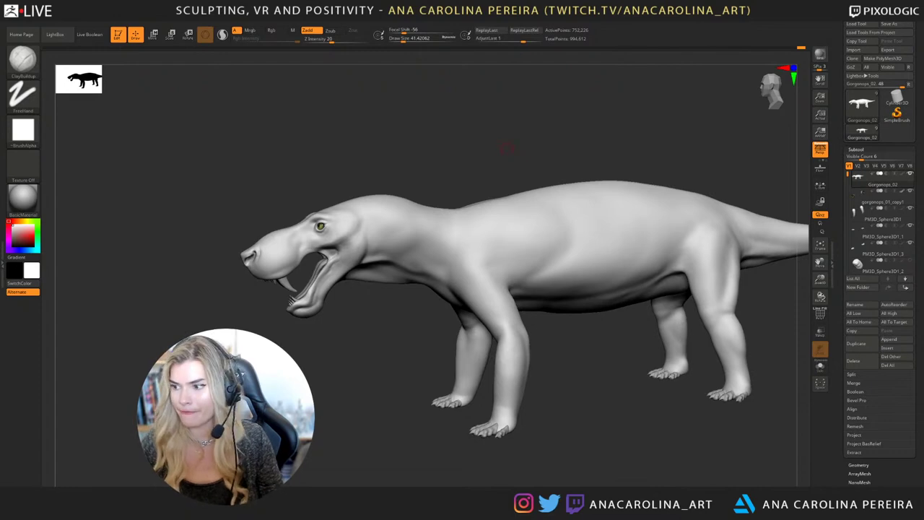
Build up the brow and temple around the eye with ClayBuildup, using draw sizes of about 83 and 59.
{"action": "mouse_move", "coordinate": [543, 156]}
{"action": "left_mouse_down"}
{"action": "mouse_move", "coordinate": [577, 118]}
{"action": "mouse_move", "coordinate": [595, 119]}
{"action": "mouse_move", "coordinate": [577, 127]}
{"action": "mouse_move", "coordinate": [586, 141]}
{"action": "mouse_move", "coordinate": [448, 130]}
{"action": "mouse_move", "coordinate": [474, 125]}
{"action": "mouse_move", "coordinate": [450, 159]}
{"action": "left_mouse_up"}
{"action": "key", "text": "space"}
{"action": "key", "text": "space"}
{"action": "key", "text": "space"}
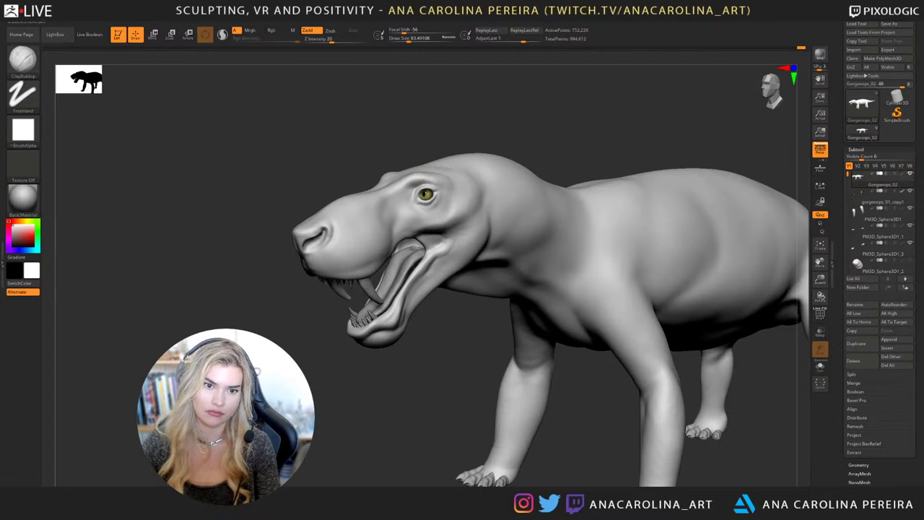
{"action": "mouse_move", "coordinate": [390, 134]}
{"action": "left_mouse_down"}
{"action": "mouse_move", "coordinate": [472, 108]}
{"action": "mouse_move", "coordinate": [492, 119]}
{"action": "mouse_move", "coordinate": [441, 163]}
{"action": "left_mouse_up"}
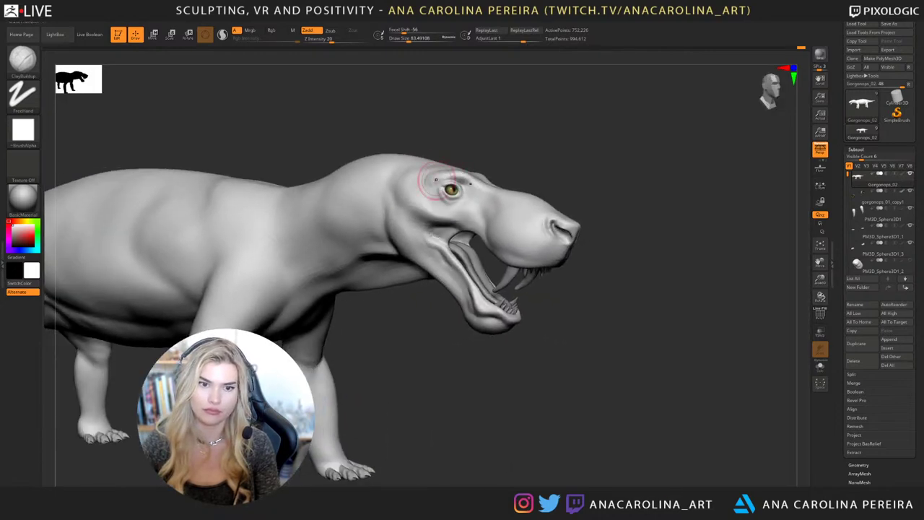
{"action": "mouse_move", "coordinate": [498, 137]}
{"action": "left_mouse_down"}
{"action": "mouse_move", "coordinate": [421, 113]}
{"action": "mouse_move", "coordinate": [379, 119]}
{"action": "left_mouse_up"}
{"action": "key", "text": "space"}
{"action": "left_click_drag", "start_coordinate": [496, 176], "coordinate": [481, 175]}
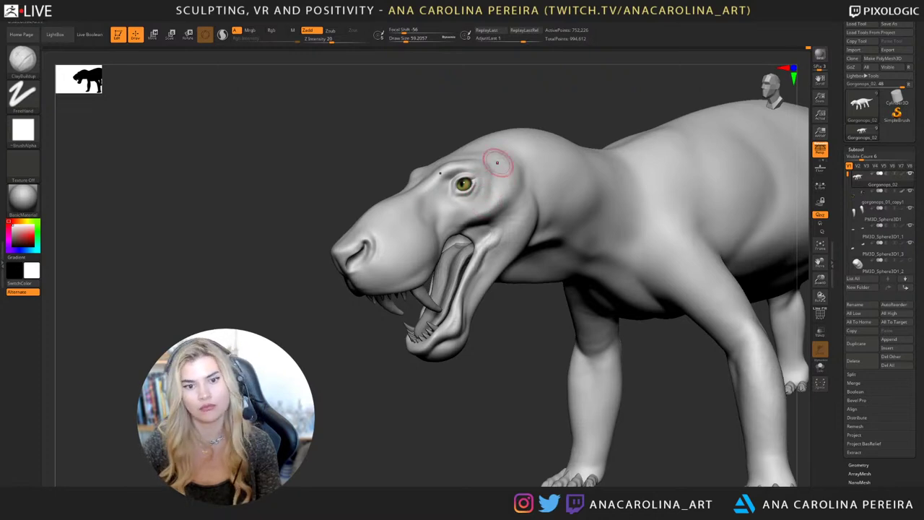
{"action": "mouse_move", "coordinate": [495, 162]}
{"action": "right_mouse_down"}
{"action": "mouse_move", "coordinate": [613, 173]}
{"action": "mouse_move", "coordinate": [487, 188]}
{"action": "right_mouse_up"}
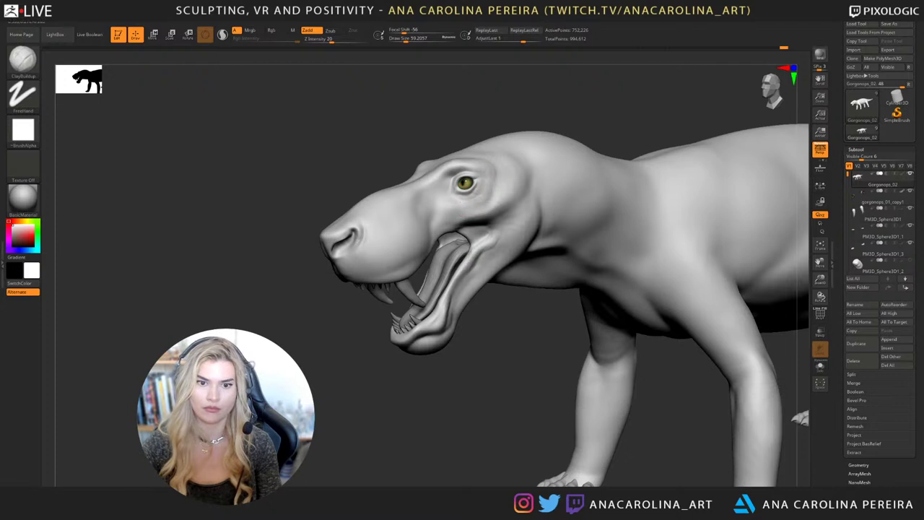
Smooth the area behind the eye and build up the temple with ClayBuildup at draw size about 83.
{"action": "key", "text": "shift"}
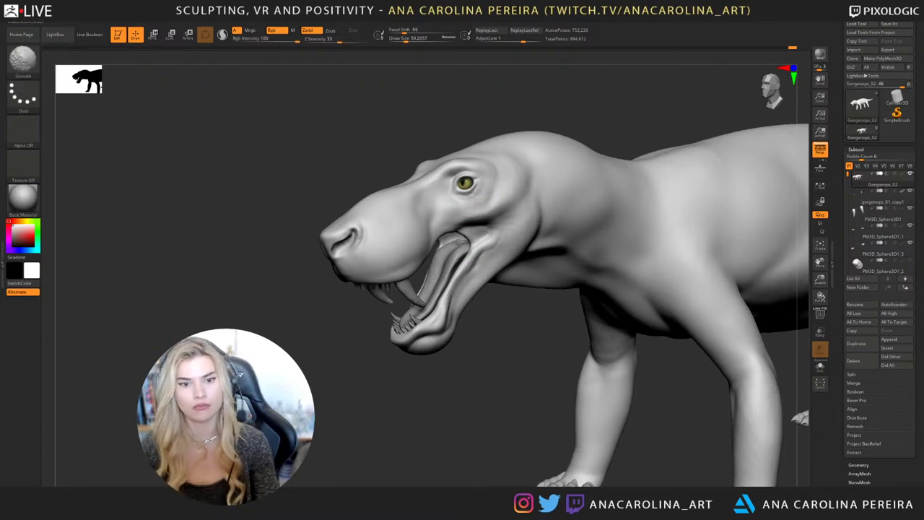
{"action": "mouse_move", "coordinate": [496, 104]}
{"action": "right_mouse_down", "text": "alt"}
{"action": "mouse_move", "coordinate": [454, 120]}
{"action": "mouse_move", "coordinate": [479, 138]}
{"action": "right_mouse_up", "text": "alt"}
{"action": "key", "text": "space"}
{"action": "left_click_drag", "start_coordinate": [474, 195], "coordinate": [477, 193]}
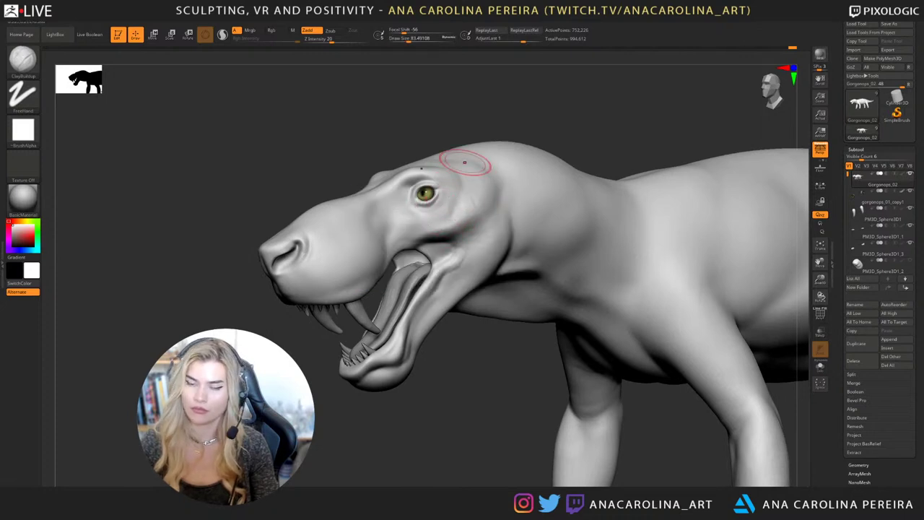
{"action": "mouse_move", "coordinate": [491, 85]}
{"action": "left_mouse_down"}
{"action": "mouse_move", "coordinate": [472, 80]}
{"action": "mouse_move", "coordinate": [465, 98]}
{"action": "left_mouse_up"}
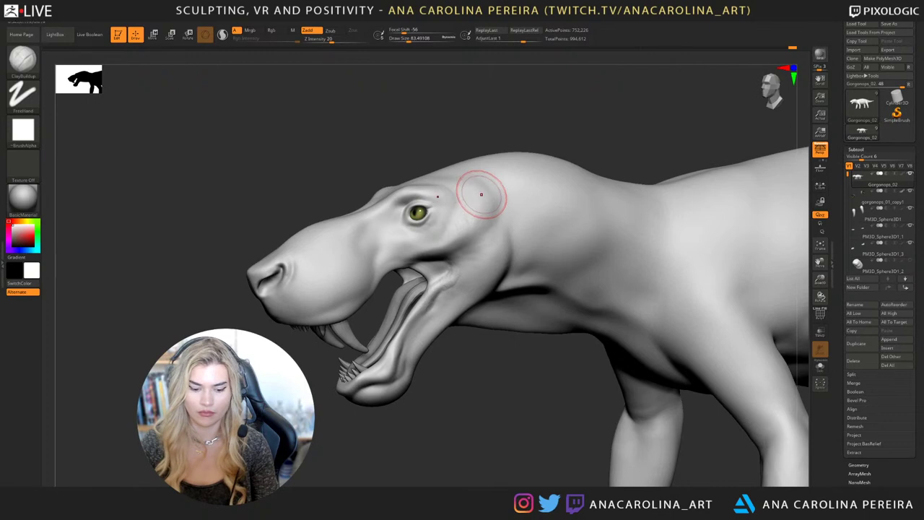
Define the hollow between the temple and the jaw muscle with DamStandard at draw sizes of about 223 and 177.
{"action": "key", "text": "b"}
{"action": "key", "text": "d"}
{"action": "key", "text": "s"}
{"action": "key", "text": "space"}
{"action": "left_click_drag", "start_coordinate": [481, 191], "coordinate": [496, 191]}
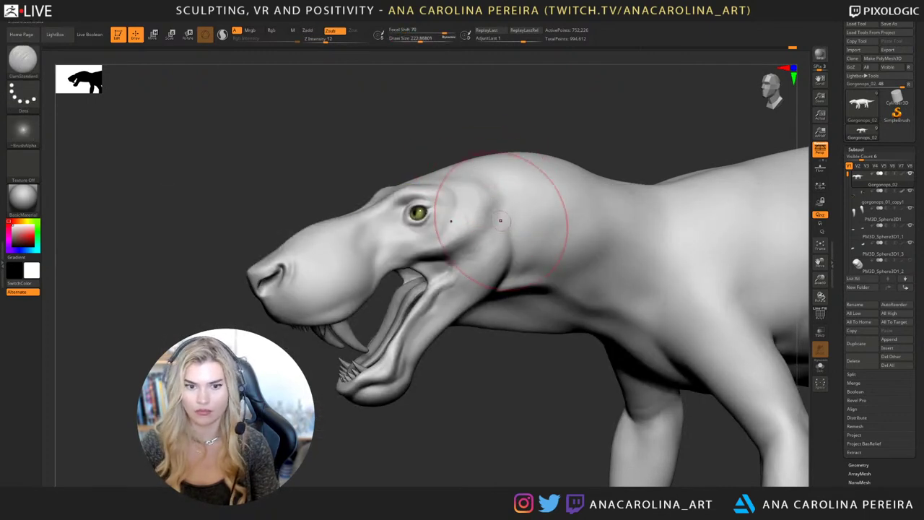
{"action": "right_click", "coordinate": [500, 220]}
{"action": "left_click_drag", "start_coordinate": [501, 220], "coordinate": [489, 221]}
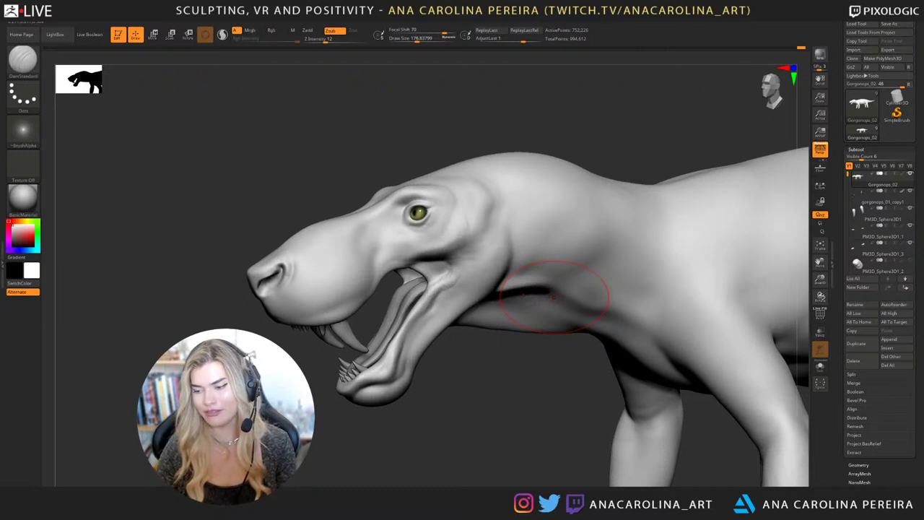
{"action": "mouse_move", "coordinate": [596, 204]}
{"action": "right_mouse_down"}
{"action": "mouse_move", "coordinate": [532, 223]}
{"action": "mouse_move", "coordinate": [486, 223]}
{"action": "right_mouse_up"}
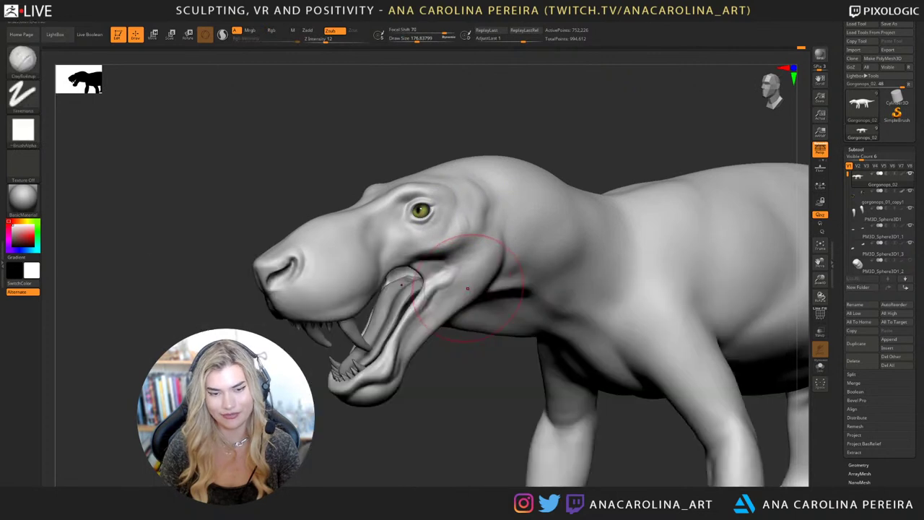
Add smaller muscle forms behind and below the eye with ClayBuildup at draw sizes of about 68 and 56.
{"action": "key", "text": "space"}
{"action": "left_click_drag", "start_coordinate": [461, 242], "coordinate": [459, 242]}
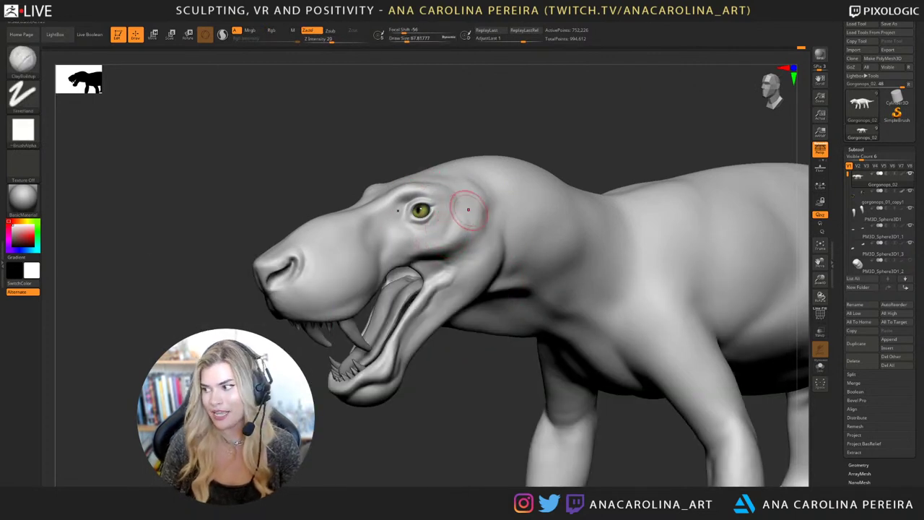
{"action": "key", "text": "space"}
{"action": "left_click_drag", "start_coordinate": [447, 224], "coordinate": [443, 223]}
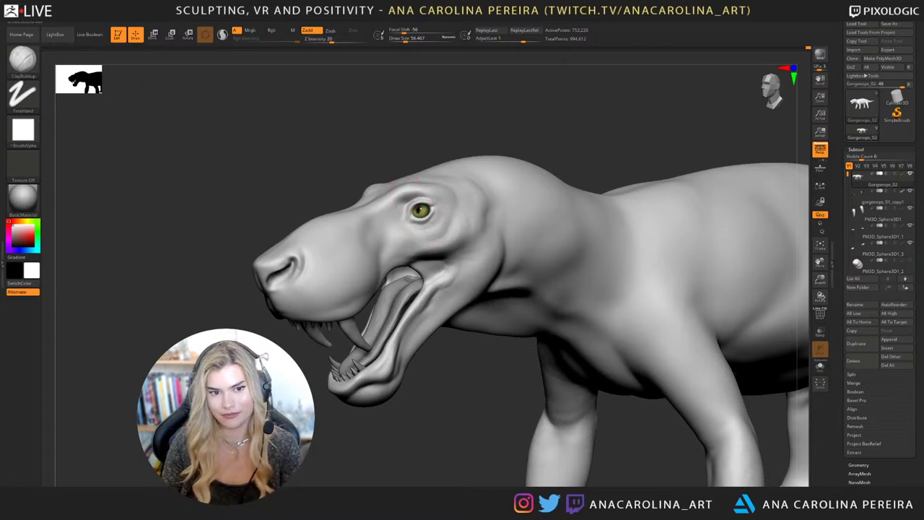
Refine the cheek between the eye, the snout and the mouth corner with ClayBuildup, working from several angles.
{"action": "right_click_drag", "start_coordinate": [402, 171], "coordinate": [415, 189]}
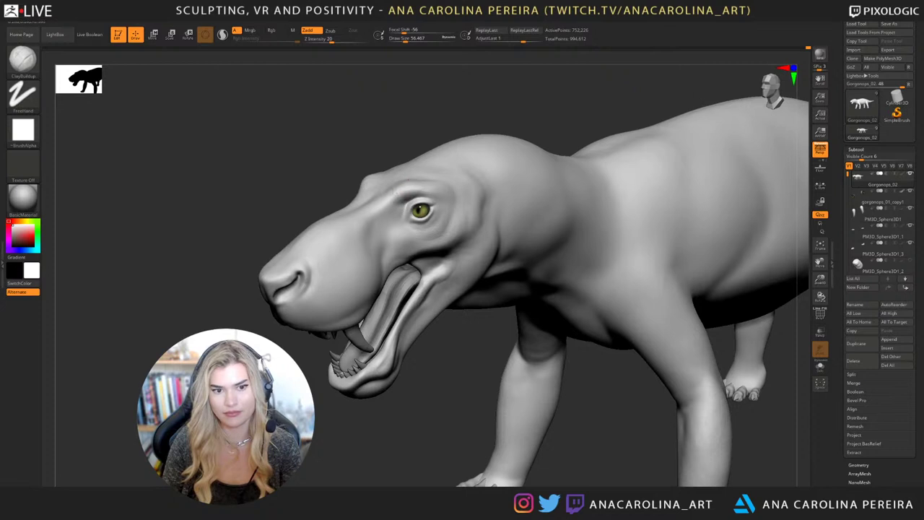
{"action": "right_click_drag", "start_coordinate": [416, 189], "coordinate": [426, 95]}
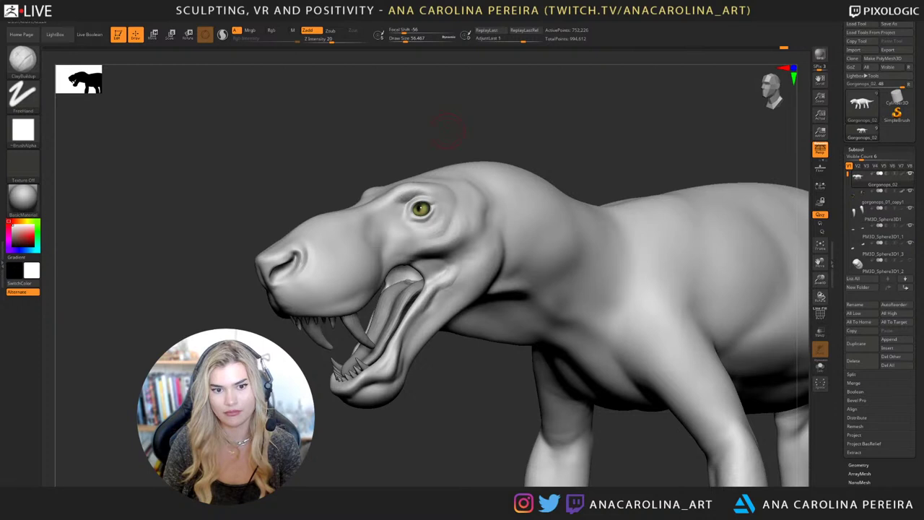
{"action": "left_click_drag", "start_coordinate": [447, 126], "coordinate": [422, 205]}
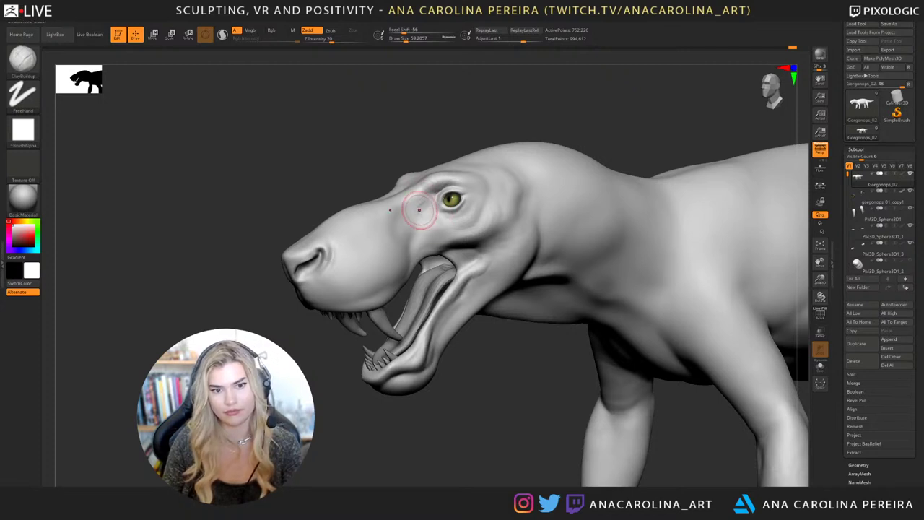
{"action": "mouse_move", "coordinate": [463, 113]}
{"action": "left_mouse_down"}
{"action": "mouse_move", "coordinate": [433, 115]}
{"action": "mouse_move", "coordinate": [459, 119]}
{"action": "mouse_move", "coordinate": [480, 89]}
{"action": "mouse_move", "coordinate": [471, 106]}
{"action": "mouse_move", "coordinate": [467, 87]}
{"action": "mouse_move", "coordinate": [447, 88]}
{"action": "mouse_move", "coordinate": [449, 107]}
{"action": "mouse_move", "coordinate": [476, 117]}
{"action": "mouse_move", "coordinate": [478, 102]}
{"action": "left_mouse_up"}
{"action": "key", "text": "s"}
{"action": "mouse_move", "coordinate": [423, 228]}
{"action": "left_mouse_down"}
{"action": "mouse_move", "coordinate": [409, 229]}
{"action": "mouse_move", "coordinate": [438, 228]}
{"action": "left_mouse_up"}
{"action": "key", "text": "space"}
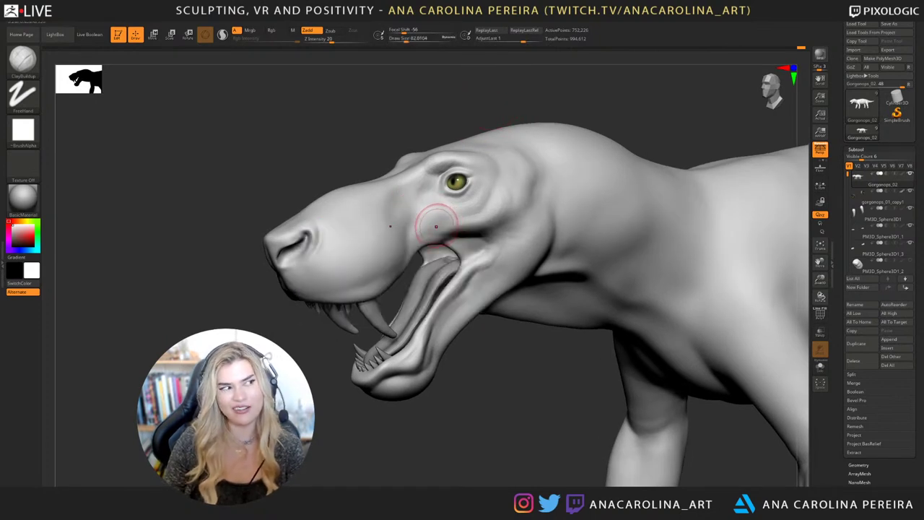
Build up the cheek folds behind the mouth corner with a larger ClayBuildup brush, and smooth the transitions into the jaw muscle.
{"action": "mouse_move", "coordinate": [542, 340]}
{"action": "left_mouse_down", "text": "shift"}
{"action": "mouse_move", "coordinate": [530, 384]}
{"action": "mouse_move", "coordinate": [577, 382]}
{"action": "left_mouse_up", "text": "shift"}
{"action": "key", "text": "space"}
{"action": "left_click_drag", "start_coordinate": [473, 247], "coordinate": [479, 247]}
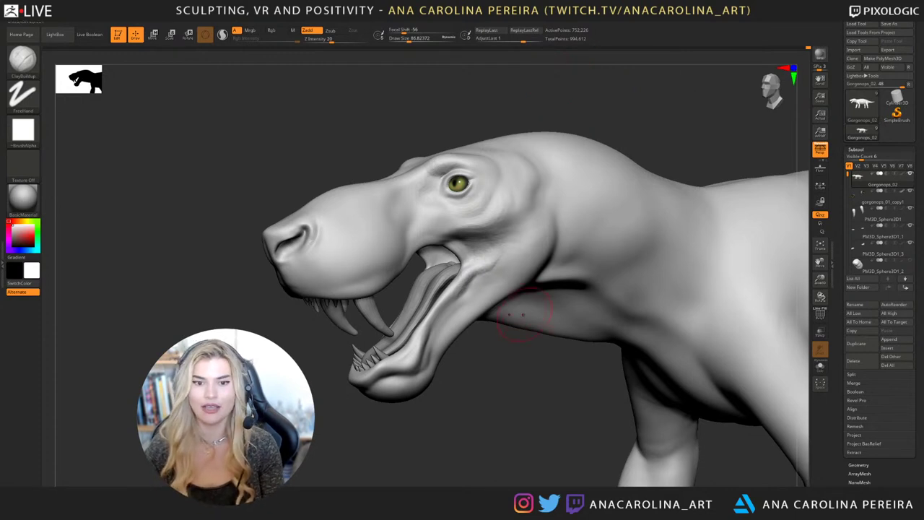
{"action": "key", "text": "ctrl"}
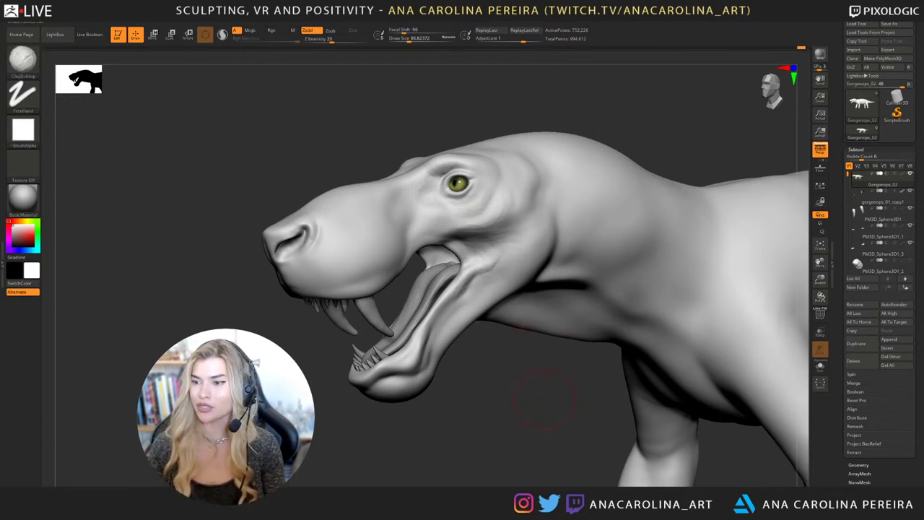
{"action": "key", "text": "ctrl"}
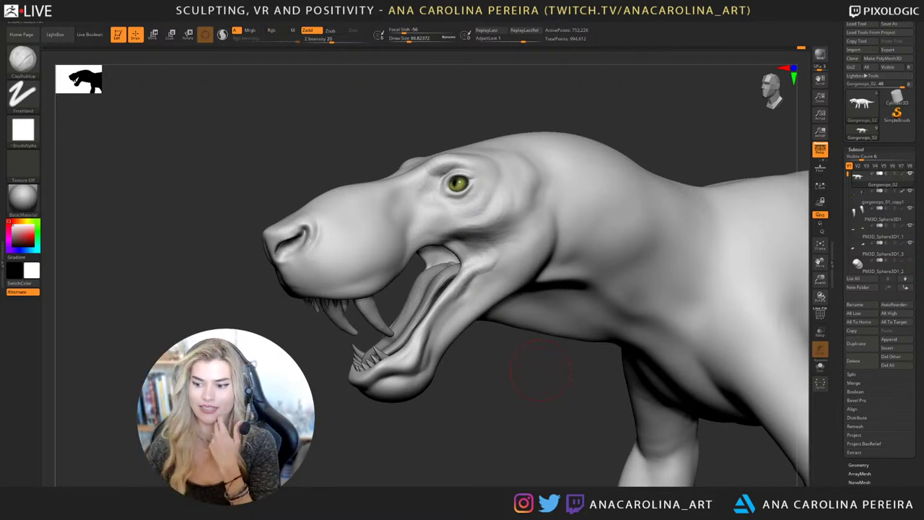
{"action": "key", "text": "shift"}
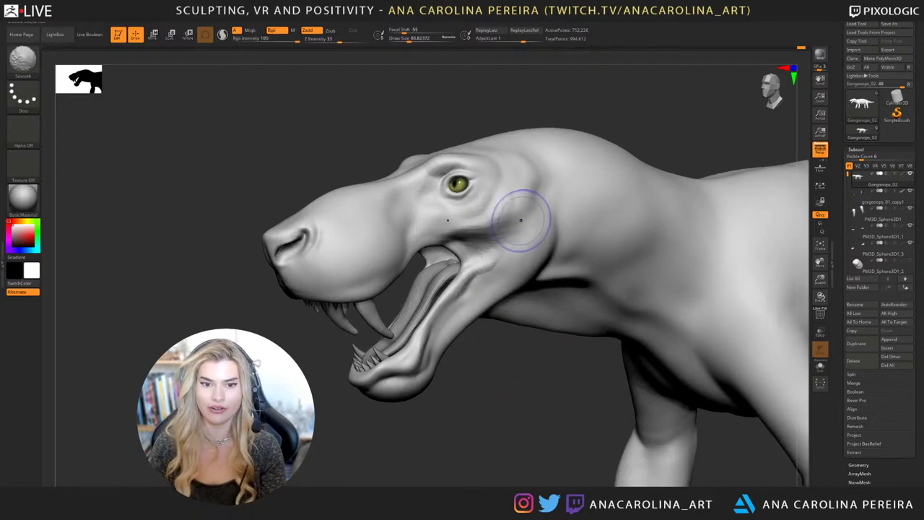
{"action": "left_click_drag", "start_coordinate": [517, 390], "coordinate": [546, 396], "text": "alt"}
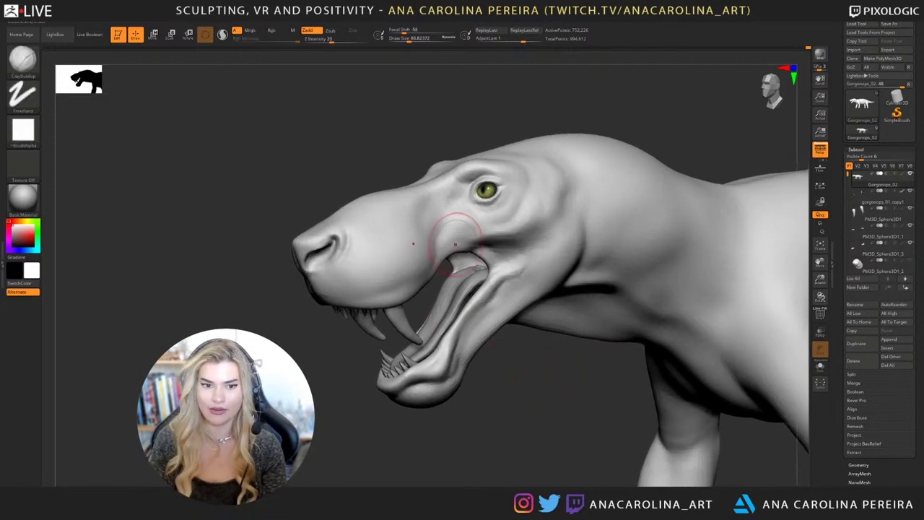
Define the transition between the cheek and the snout with DamStandard at draw sizes of about 128 and 182.
{"action": "key", "text": "b"}
{"action": "key", "text": "d"}
{"action": "key", "text": "s"}
{"action": "key", "text": "s"}
{"action": "left_click_drag", "start_coordinate": [433, 227], "coordinate": [449, 230]}
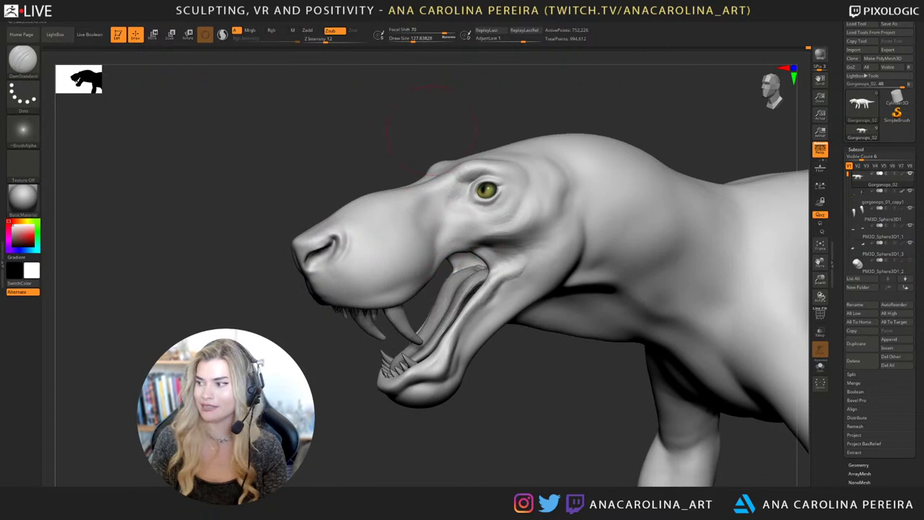
{"action": "right_click_drag", "start_coordinate": [426, 203], "coordinate": [446, 202]}
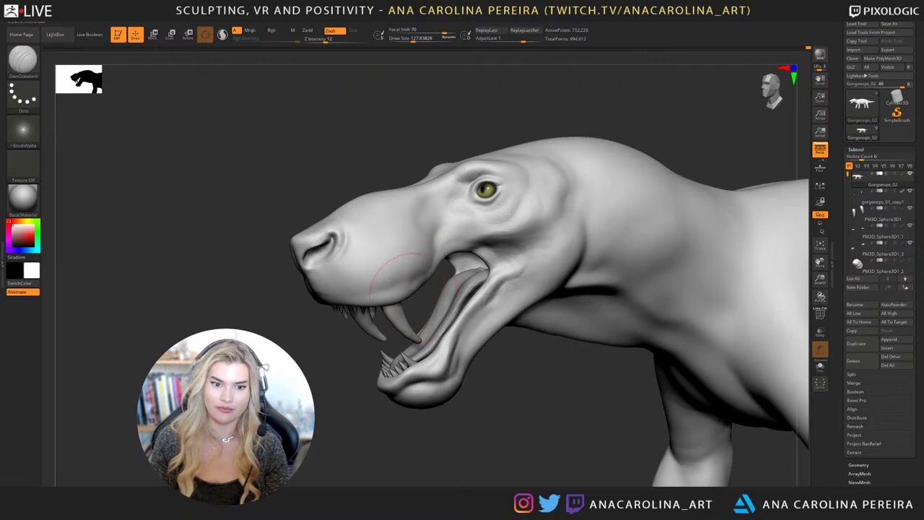
{"action": "right_click_drag", "start_coordinate": [370, 255], "coordinate": [377, 254]}
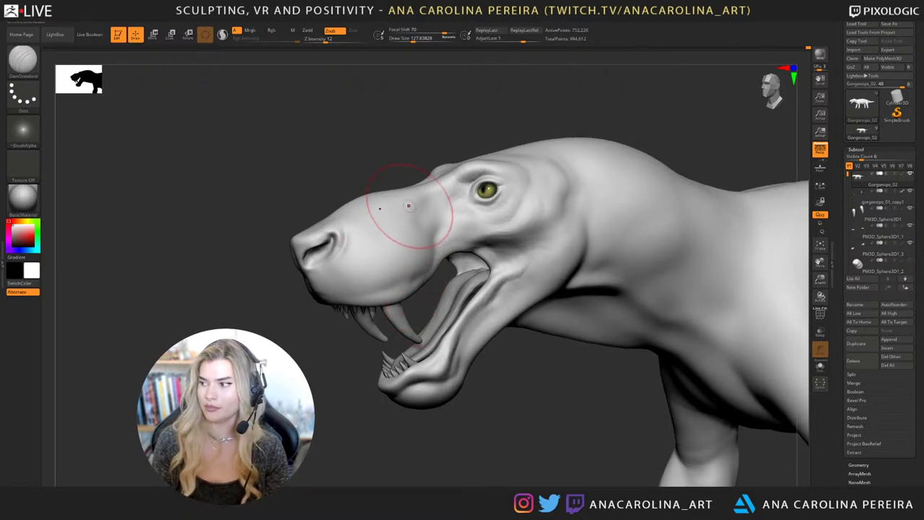
{"action": "key", "text": "space"}
{"action": "left_click_drag", "start_coordinate": [371, 289], "coordinate": [378, 288]}
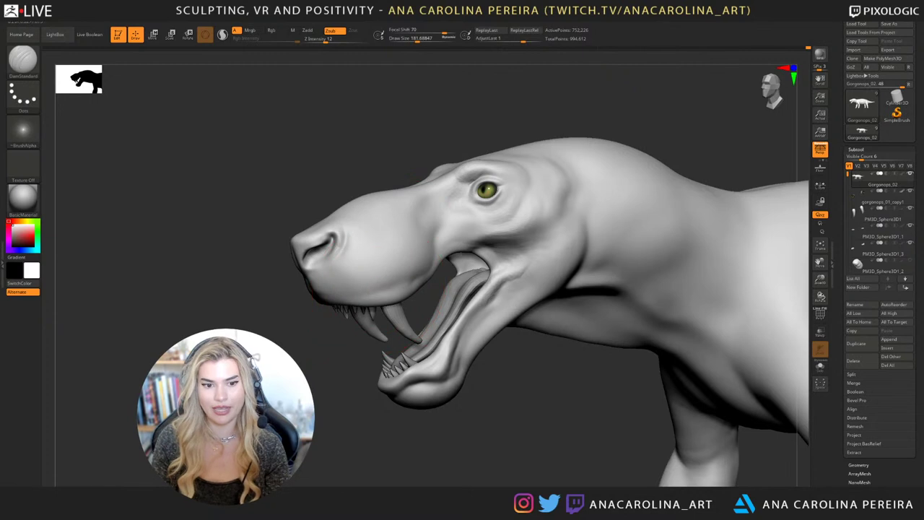
Refine the crease along the back edge of the jaw muscle with DamStandard at a draw size of about 140.
{"action": "right_click_drag", "start_coordinate": [545, 393], "coordinate": [558, 390]}
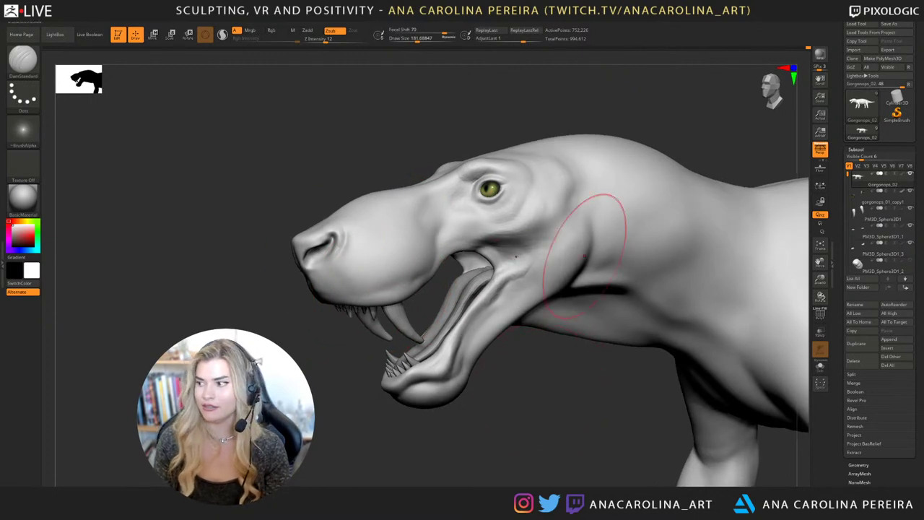
{"action": "key", "text": "space"}
{"action": "left_click_drag", "start_coordinate": [574, 266], "coordinate": [566, 265]}
{"action": "key", "text": "space"}
{"action": "mouse_move", "coordinate": [511, 248]}
{"action": "left_mouse_down"}
{"action": "mouse_move", "coordinate": [506, 266]}
{"action": "mouse_move", "coordinate": [555, 247]}
{"action": "left_mouse_up"}
{"action": "key", "text": "space"}
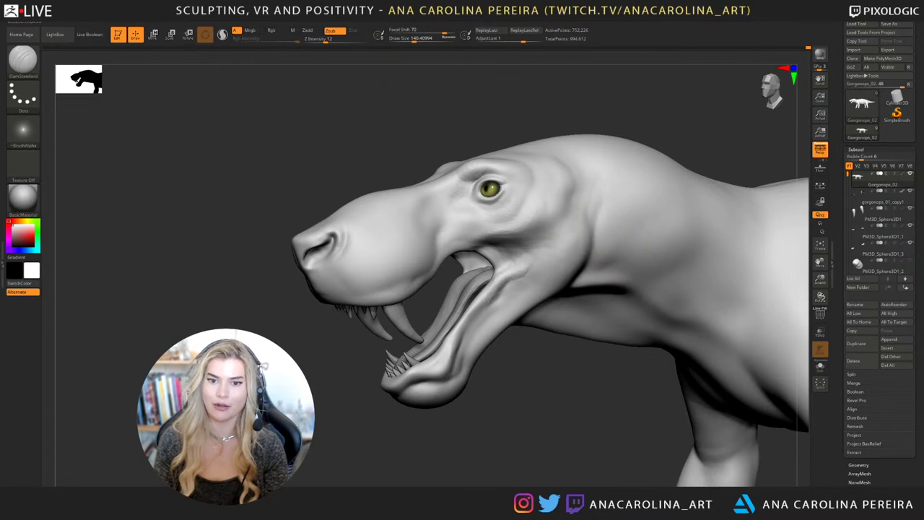
Smooth the neck behind the jaw muscle and rework the crease below it with DamStandard at a draw size of about 124.
{"action": "left_click_drag", "start_coordinate": [631, 120], "coordinate": [580, 127], "text": "alt"}
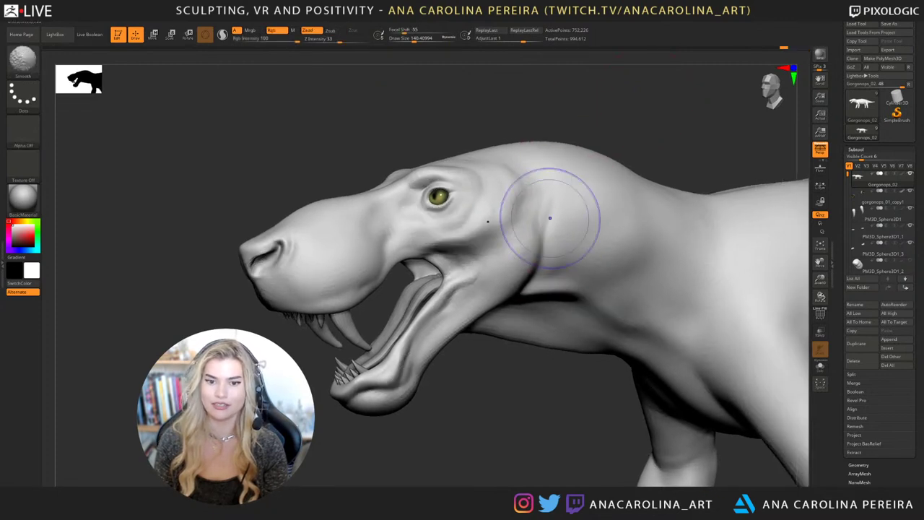
{"action": "key", "text": "space"}
{"action": "left_click_drag", "start_coordinate": [534, 269], "coordinate": [546, 269]}
{"action": "right_click_drag", "start_coordinate": [544, 287], "coordinate": [549, 323]}
{"action": "key", "text": "space"}
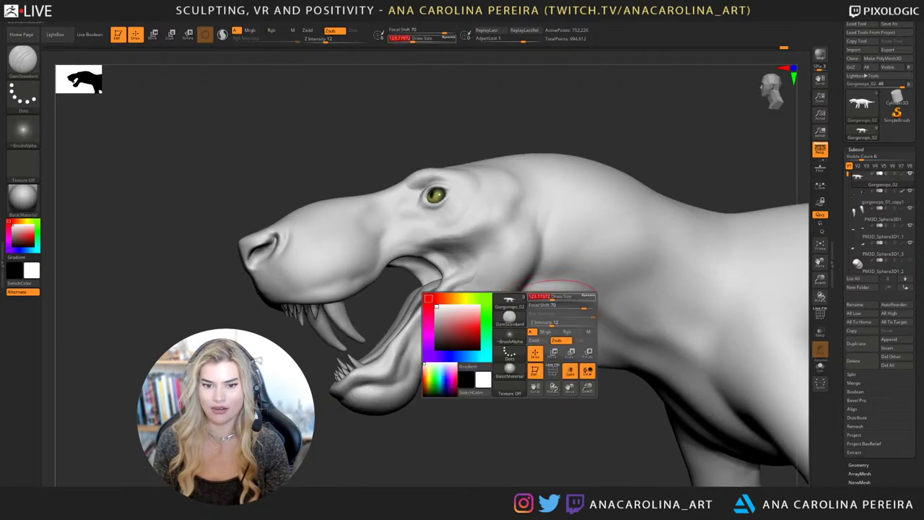
{"action": "left_click_drag", "start_coordinate": [548, 298], "coordinate": [534, 298]}
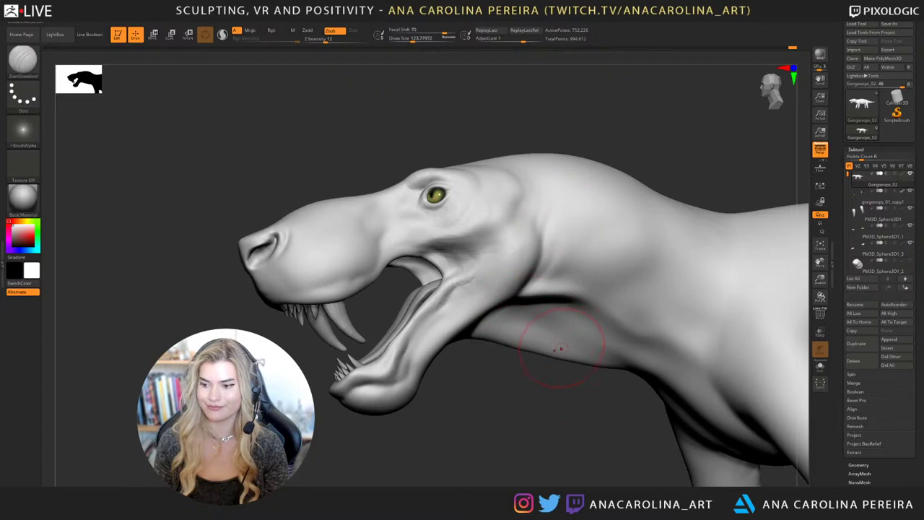
Build up the neck behind the head with ClayBuildup at draw sizes of about 71 and 104, and smooth the surface.
{"action": "mouse_move", "coordinate": [561, 349]}
{"action": "right_mouse_down"}
{"action": "mouse_move", "coordinate": [513, 415]}
{"action": "mouse_move", "coordinate": [537, 431]}
{"action": "mouse_move", "coordinate": [538, 451]}
{"action": "right_mouse_up"}
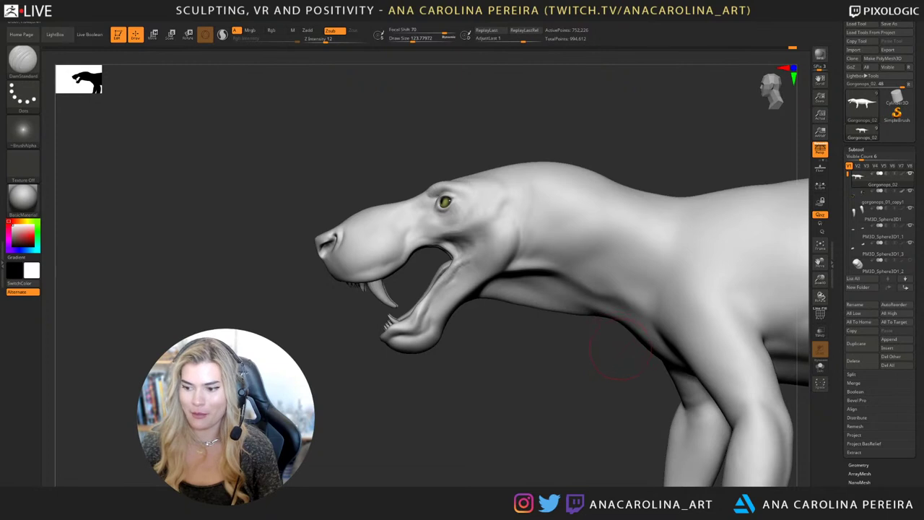
{"action": "right_click_drag", "start_coordinate": [610, 365], "coordinate": [584, 361]}
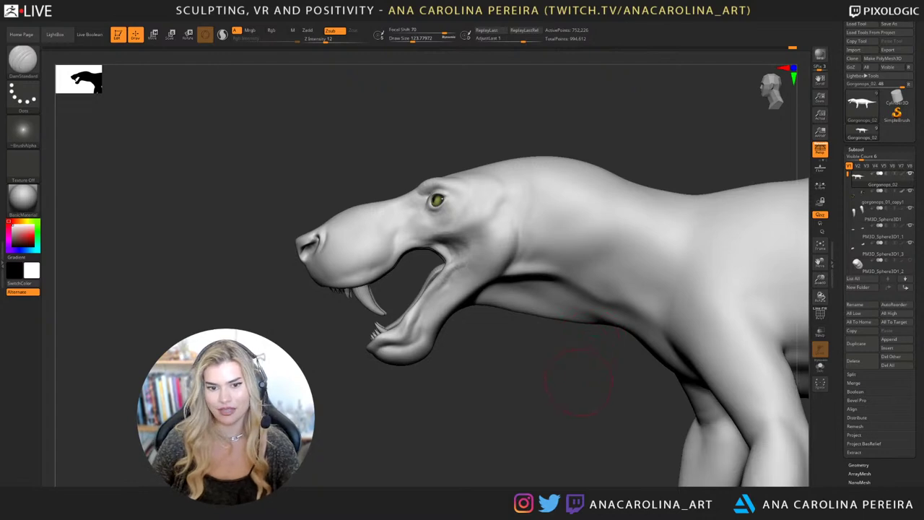
{"action": "mouse_move", "coordinate": [579, 381]}
{"action": "left_mouse_down"}
{"action": "mouse_move", "coordinate": [613, 383]}
{"action": "mouse_move", "coordinate": [597, 412]}
{"action": "mouse_move", "coordinate": [591, 390]}
{"action": "mouse_move", "coordinate": [476, 333]}
{"action": "left_mouse_up"}
{"action": "key", "text": "b"}
{"action": "key", "text": "c"}
{"action": "key", "text": "b"}
{"action": "key", "text": "space"}
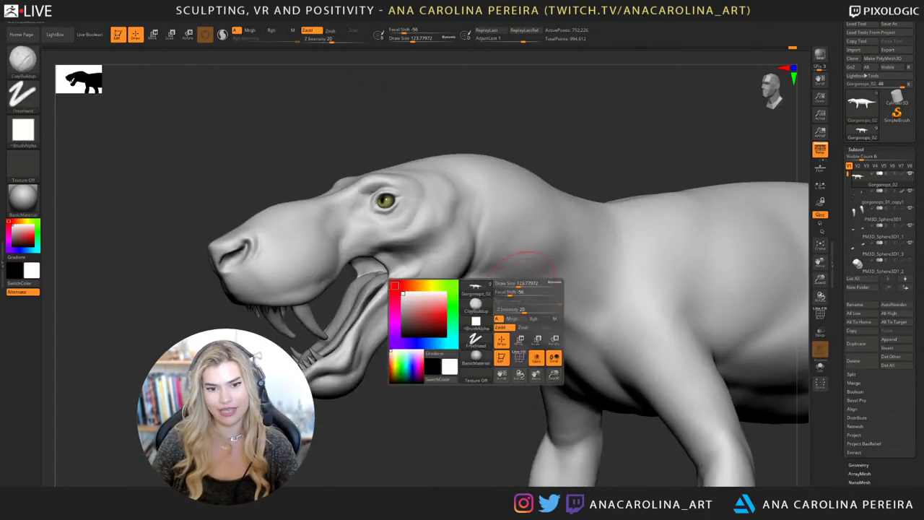
{"action": "left_click_drag", "start_coordinate": [526, 284], "coordinate": [506, 283]}
{"action": "key", "text": "space"}
{"action": "left_click_drag", "start_coordinate": [487, 200], "coordinate": [491, 200]}
{"action": "right_click_drag", "start_coordinate": [493, 203], "coordinate": [493, 233], "text": "alt"}
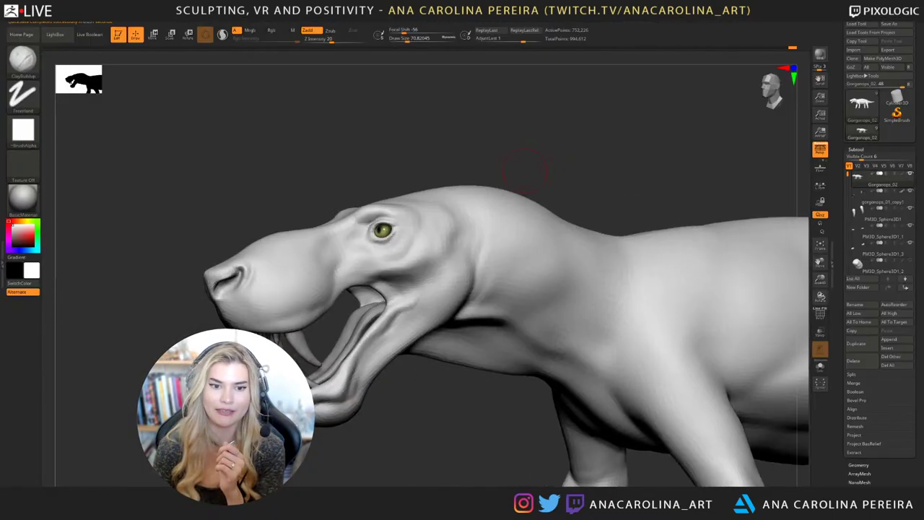
{"action": "left_click_drag", "start_coordinate": [515, 172], "coordinate": [527, 166]}
{"action": "mouse_move", "coordinate": [495, 235]}
{"action": "left_mouse_down", "text": "shift"}
{"action": "mouse_move", "coordinate": [495, 218]}
{"action": "mouse_move", "coordinate": [497, 275]}
{"action": "mouse_move", "coordinate": [490, 239]}
{"action": "mouse_move", "coordinate": [495, 244]}
{"action": "left_mouse_up", "text": "shift"}
{"action": "left_click_drag", "start_coordinate": [533, 163], "coordinate": [534, 182], "text": "alt"}
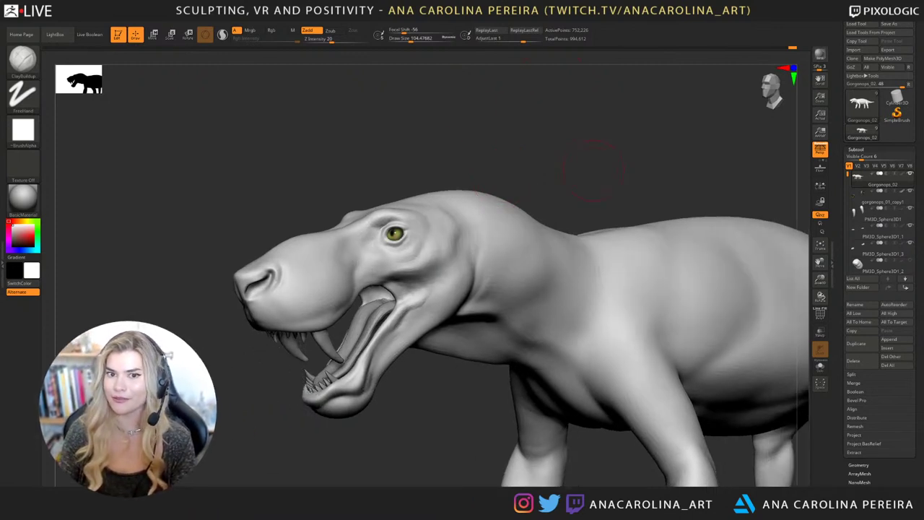
Examine the whole creature's proportions and silhouette from both sides and from several three-quarter angles.
{"action": "right_click_drag", "start_coordinate": [583, 170], "coordinate": [576, 145], "text": "ctrl"}
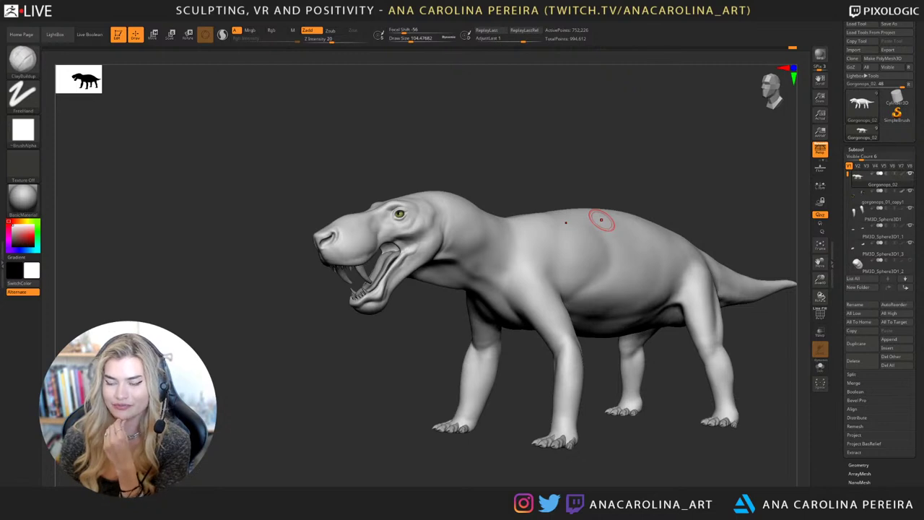
{"action": "left_click_drag", "start_coordinate": [611, 161], "coordinate": [603, 171]}
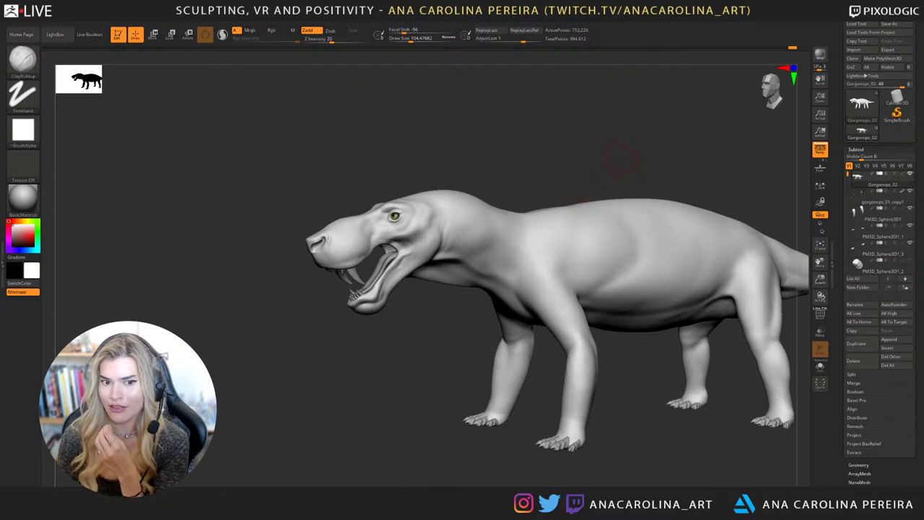
{"action": "left_click_drag", "start_coordinate": [621, 158], "coordinate": [647, 176]}
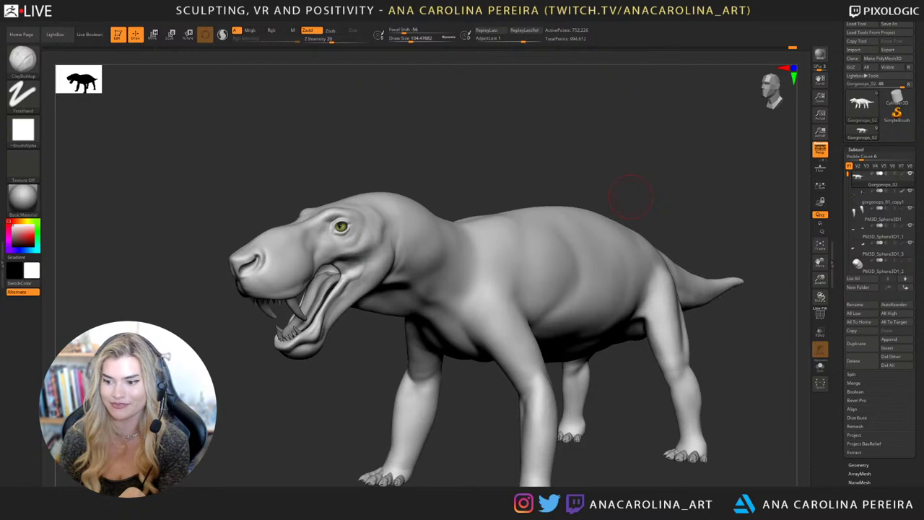
{"action": "mouse_move", "coordinate": [874, 181]}
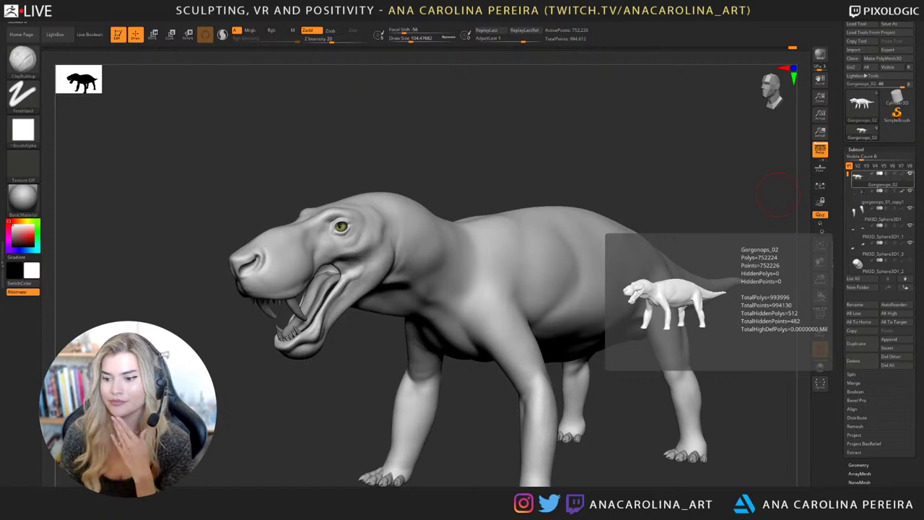
{"action": "left_click_drag", "start_coordinate": [584, 157], "coordinate": [540, 153]}
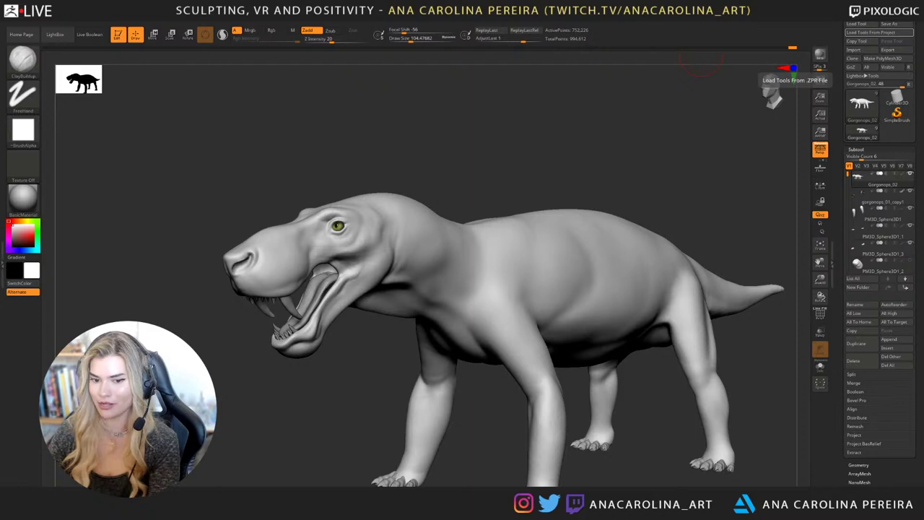
{"action": "left_click_drag", "start_coordinate": [690, 462], "coordinate": [609, 482]}
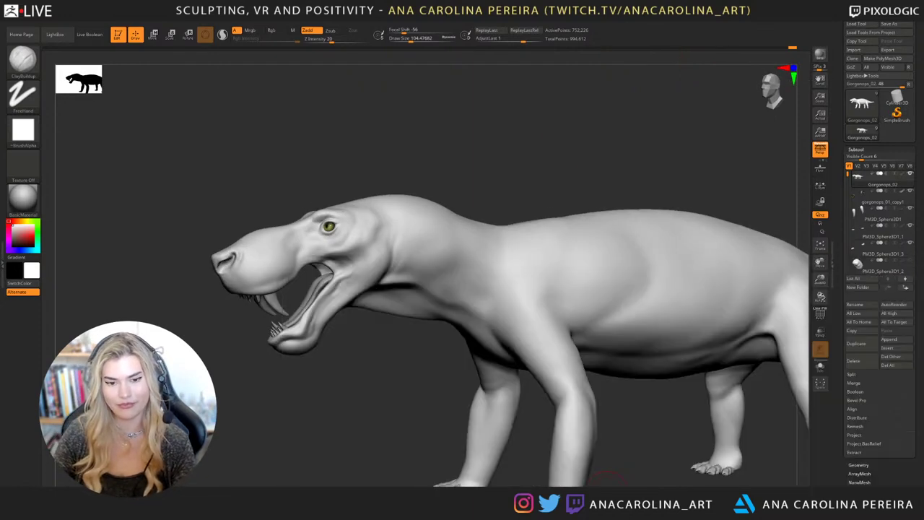
{"action": "mouse_move", "coordinate": [654, 109]}
{"action": "left_mouse_down"}
{"action": "mouse_move", "coordinate": [607, 107]}
{"action": "mouse_move", "coordinate": [610, 127]}
{"action": "mouse_move", "coordinate": [650, 127]}
{"action": "mouse_move", "coordinate": [630, 126]}
{"action": "mouse_move", "coordinate": [630, 166]}
{"action": "mouse_move", "coordinate": [735, 159]}
{"action": "left_mouse_up"}
{"action": "left_click_drag", "start_coordinate": [624, 153], "coordinate": [510, 225]}
{"action": "mouse_move", "coordinate": [510, 137]}
{"action": "left_mouse_down"}
{"action": "mouse_move", "coordinate": [547, 122]}
{"action": "mouse_move", "coordinate": [543, 139]}
{"action": "left_mouse_up"}
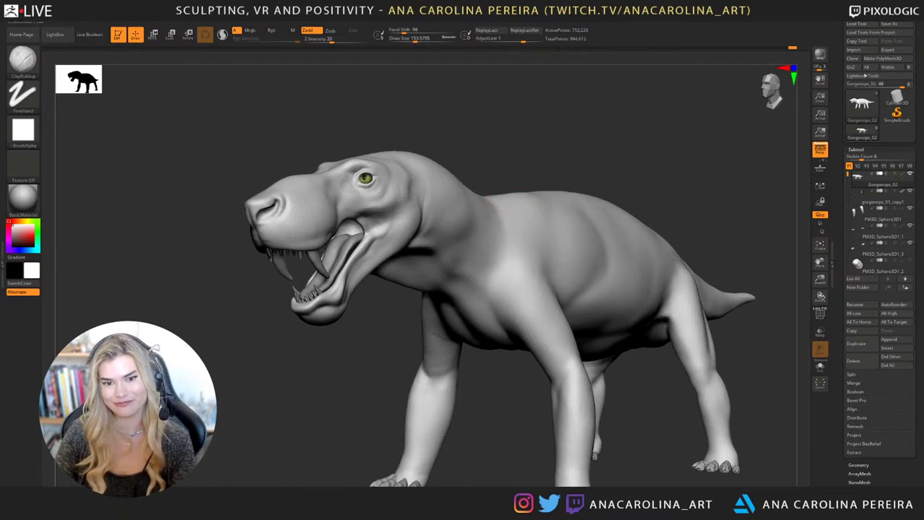
{"action": "key", "text": "shift"}
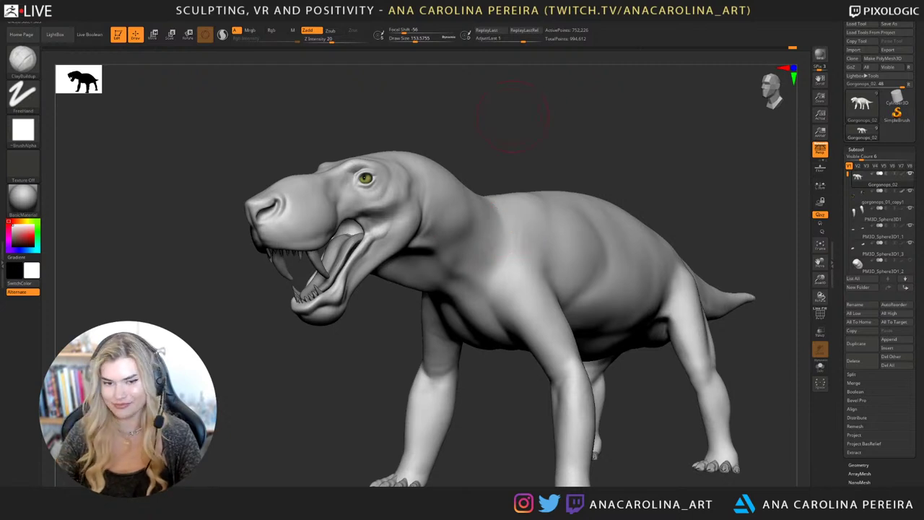
{"action": "mouse_move", "coordinate": [508, 114]}
{"action": "left_mouse_down"}
{"action": "mouse_move", "coordinate": [559, 149]}
{"action": "mouse_move", "coordinate": [463, 144]}
{"action": "left_mouse_up"}
{"action": "key", "text": "shift"}
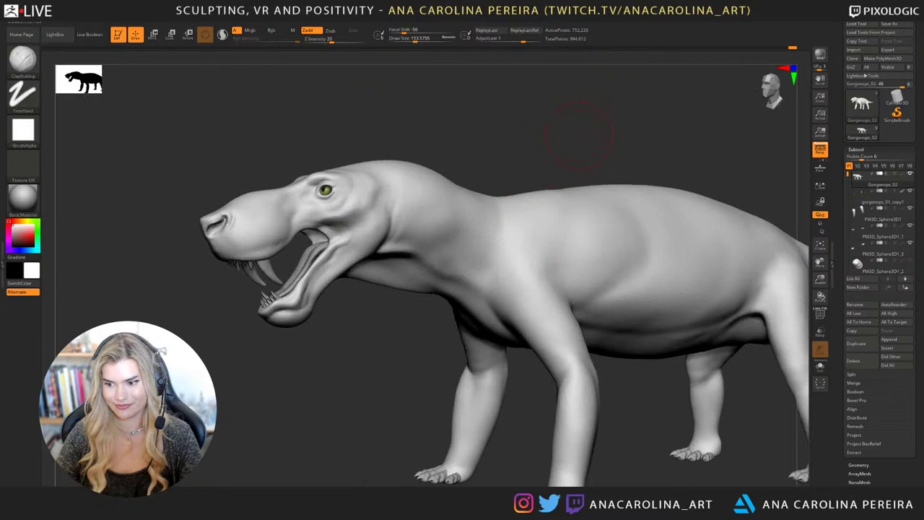
{"action": "mouse_move", "coordinate": [578, 136]}
{"action": "left_mouse_down"}
{"action": "mouse_move", "coordinate": [586, 130]}
{"action": "mouse_move", "coordinate": [538, 106]}
{"action": "mouse_move", "coordinate": [642, 101]}
{"action": "left_mouse_up"}
{"action": "mouse_move", "coordinate": [535, 102]}
{"action": "left_mouse_down"}
{"action": "mouse_move", "coordinate": [566, 124]}
{"action": "mouse_move", "coordinate": [545, 119]}
{"action": "mouse_move", "coordinate": [569, 141]}
{"action": "mouse_move", "coordinate": [518, 126]}
{"action": "left_mouse_up"}
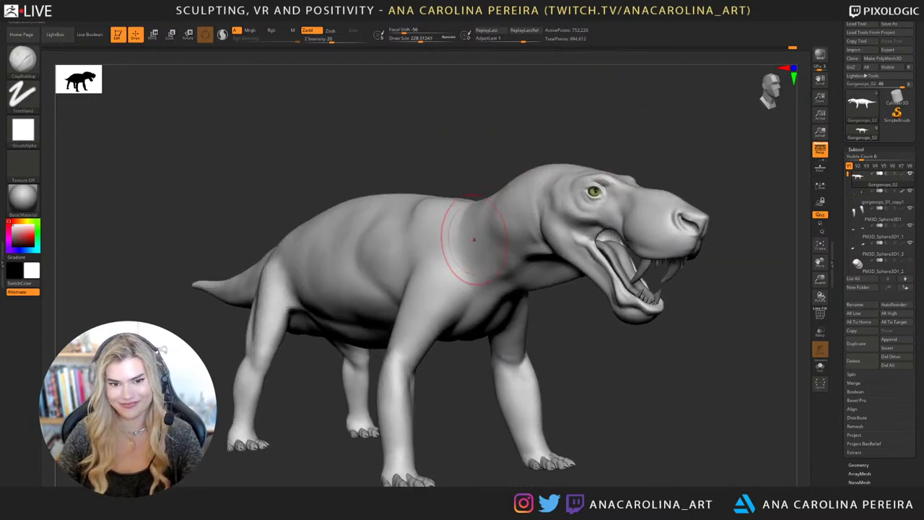
Smooth the transition between the neck base and the shoulder with a brush of about 228, and check the full body profile.
{"action": "key", "text": "shift"}
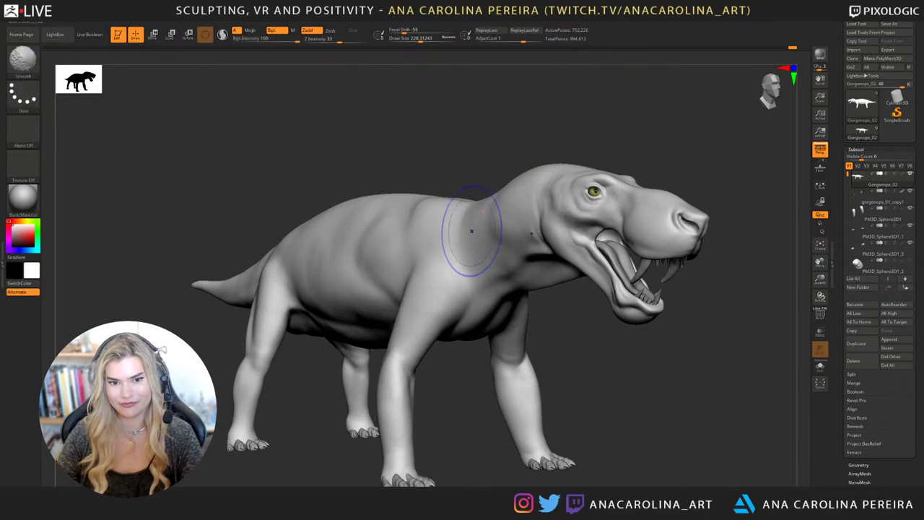
{"action": "left_click_drag", "start_coordinate": [509, 162], "coordinate": [482, 139]}
{"action": "key", "text": "["}
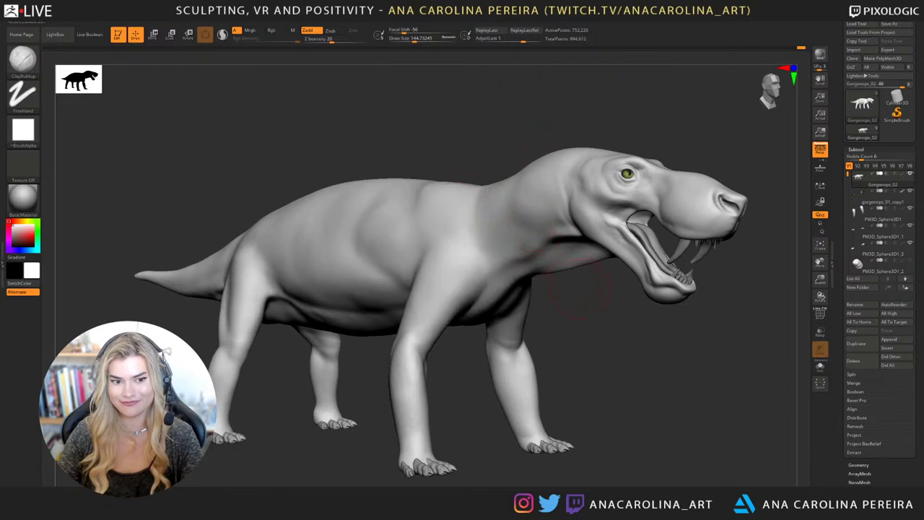
{"action": "left_click_drag", "start_coordinate": [604, 287], "coordinate": [540, 285]}
{"action": "right_click_drag", "start_coordinate": [539, 286], "coordinate": [505, 109]}
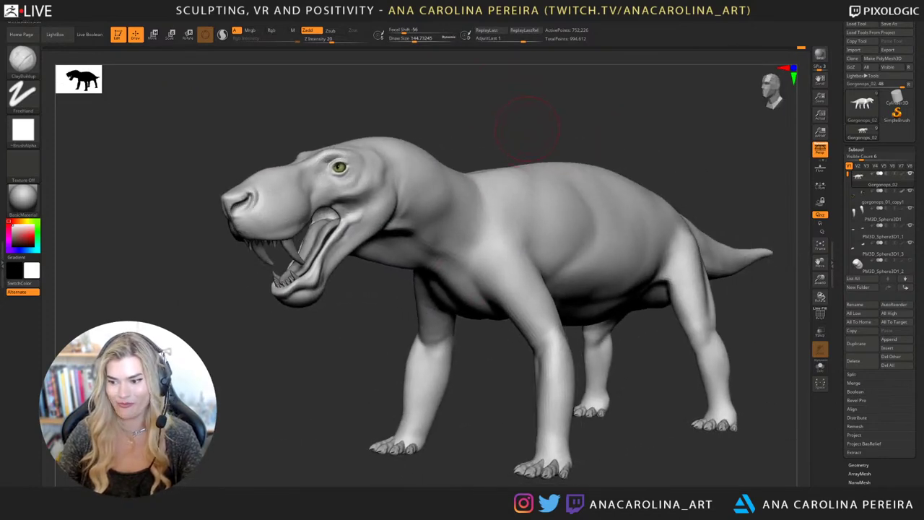
{"action": "mouse_move", "coordinate": [541, 123]}
{"action": "right_mouse_down"}
{"action": "mouse_move", "coordinate": [561, 115]}
{"action": "mouse_move", "coordinate": [566, 262]}
{"action": "mouse_move", "coordinate": [553, 374]}
{"action": "right_mouse_up"}
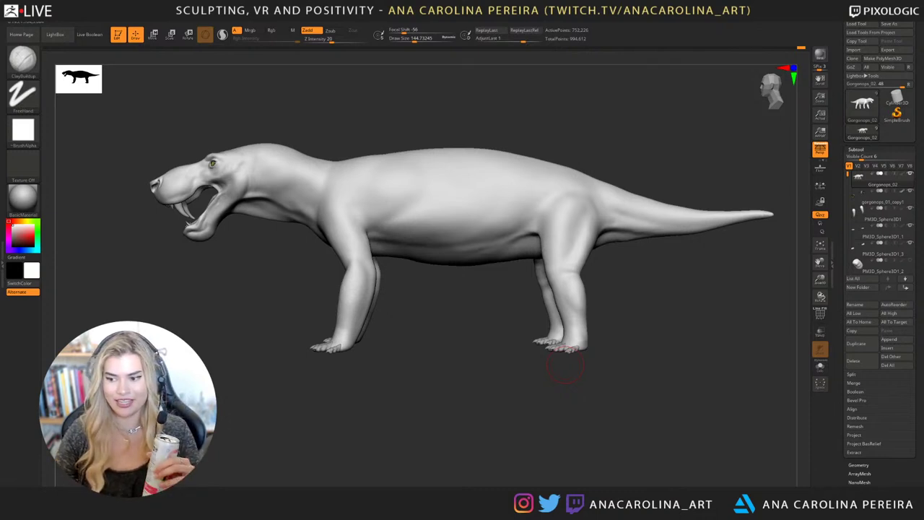
{"action": "left_click_drag", "start_coordinate": [561, 310], "coordinate": [619, 350]}
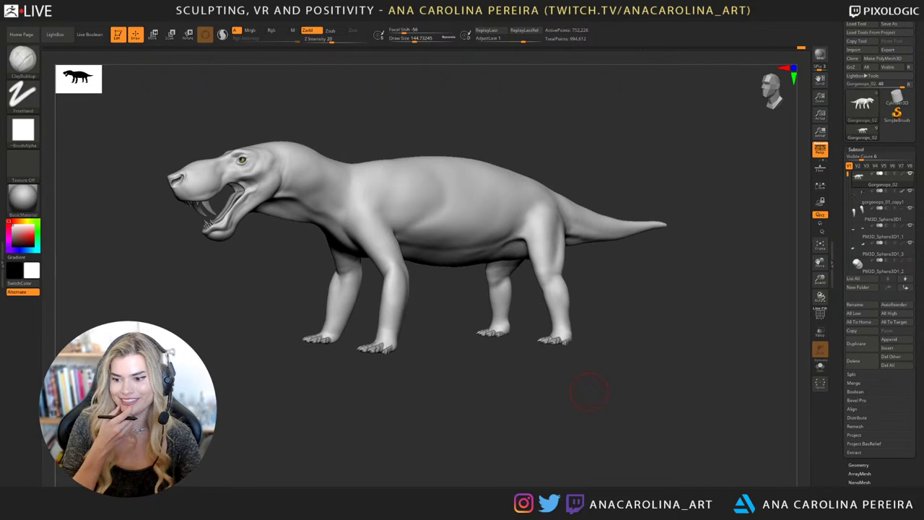
Refine the lower hind leg with ClayBuildup at a draw size of about 145, and smooth its surface.
{"action": "mouse_move", "coordinate": [581, 331]}
{"action": "left_mouse_down"}
{"action": "mouse_move", "coordinate": [619, 347]}
{"action": "mouse_move", "coordinate": [734, 343]}
{"action": "mouse_move", "coordinate": [686, 329]}
{"action": "mouse_move", "coordinate": [668, 350]}
{"action": "mouse_move", "coordinate": [600, 355]}
{"action": "left_mouse_up"}
{"action": "key", "text": "b"}
{"action": "key", "text": "c"}
{"action": "key", "text": "b"}
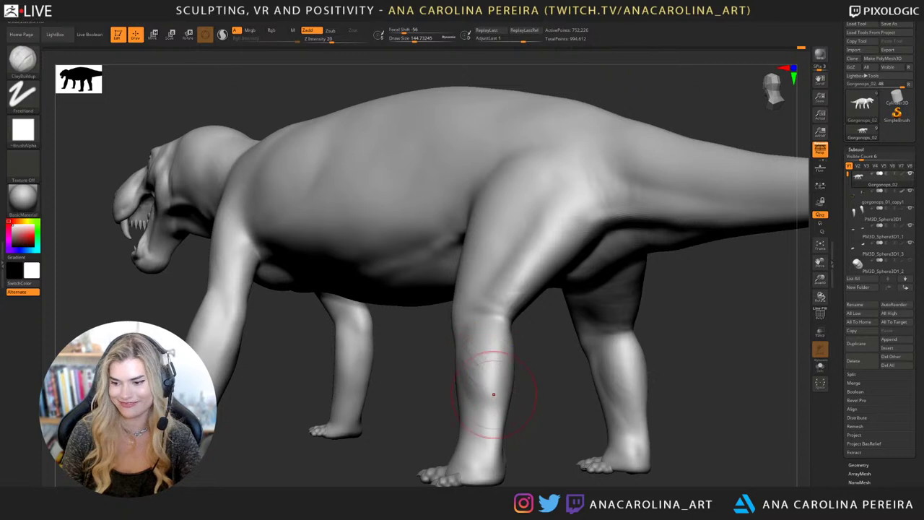
{"action": "mouse_move", "coordinate": [491, 380]}
{"action": "left_mouse_down", "text": "shift"}
{"action": "mouse_move", "coordinate": [482, 372]}
{"action": "mouse_move", "coordinate": [495, 378]}
{"action": "left_mouse_up", "text": "shift"}
{"action": "right_click_drag", "start_coordinate": [496, 378], "coordinate": [487, 387], "text": "ctrl"}
{"action": "left_click_drag", "start_coordinate": [488, 387], "coordinate": [485, 391], "text": "shift"}
{"action": "mouse_move", "coordinate": [549, 409]}
{"action": "left_mouse_down"}
{"action": "mouse_move", "coordinate": [599, 410]}
{"action": "mouse_move", "coordinate": [631, 437]}
{"action": "left_mouse_up"}
{"action": "mouse_move", "coordinate": [632, 437]}
{"action": "right_mouse_down"}
{"action": "mouse_move", "coordinate": [595, 441]}
{"action": "mouse_move", "coordinate": [693, 445]}
{"action": "mouse_move", "coordinate": [534, 462]}
{"action": "mouse_move", "coordinate": [603, 447]}
{"action": "mouse_move", "coordinate": [569, 466]}
{"action": "mouse_move", "coordinate": [533, 466]}
{"action": "mouse_move", "coordinate": [482, 403]}
{"action": "right_mouse_up"}
Define the forms of the lower front legs with DamStandard at draw sizes of about 177 and 331.
{"action": "key", "text": "b"}
{"action": "key", "text": "d"}
{"action": "key", "text": "s"}
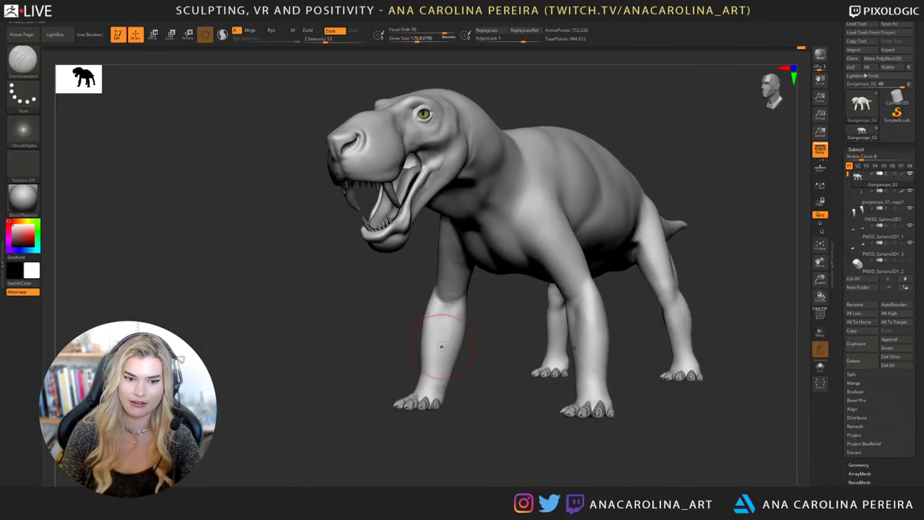
{"action": "key", "text": "s"}
{"action": "left_click_drag", "start_coordinate": [441, 347], "coordinate": [454, 330]}
{"action": "mouse_move", "coordinate": [479, 369]}
{"action": "right_mouse_down"}
{"action": "mouse_move", "coordinate": [493, 352]}
{"action": "mouse_move", "coordinate": [541, 366]}
{"action": "right_mouse_up"}
{"action": "key", "text": "space"}
{"action": "left_click_drag", "start_coordinate": [581, 319], "coordinate": [602, 318]}
{"action": "right_click_drag", "start_coordinate": [606, 325], "coordinate": [646, 325]}
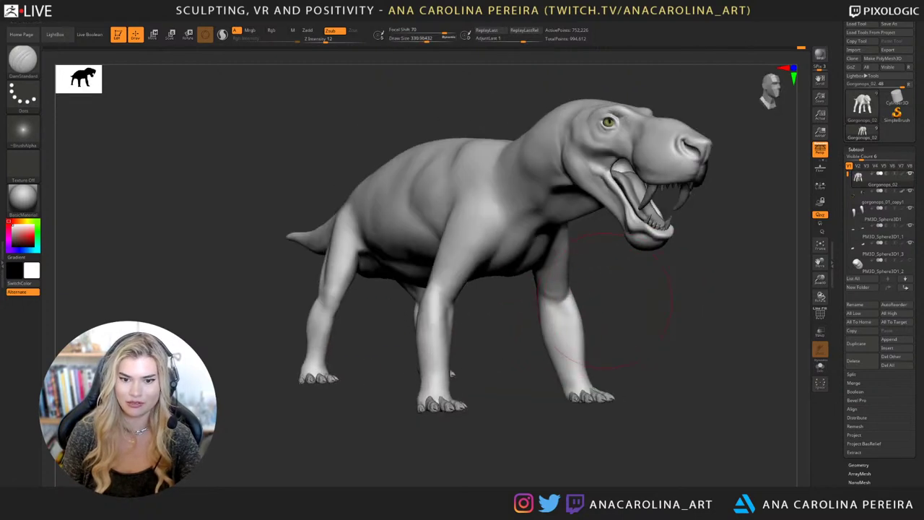
Smooth the upper back and shoulder area with a brush draw size of about 274.
{"action": "mouse_move", "coordinate": [563, 401]}
{"action": "right_mouse_down"}
{"action": "mouse_move", "coordinate": [557, 367]}
{"action": "mouse_move", "coordinate": [577, 377]}
{"action": "mouse_move", "coordinate": [531, 400]}
{"action": "mouse_move", "coordinate": [563, 404]}
{"action": "mouse_move", "coordinate": [575, 383]}
{"action": "mouse_move", "coordinate": [566, 381]}
{"action": "mouse_move", "coordinate": [599, 390]}
{"action": "mouse_move", "coordinate": [569, 420]}
{"action": "mouse_move", "coordinate": [559, 450]}
{"action": "mouse_move", "coordinate": [592, 440]}
{"action": "mouse_move", "coordinate": [571, 444]}
{"action": "mouse_move", "coordinate": [547, 426]}
{"action": "right_mouse_up"}
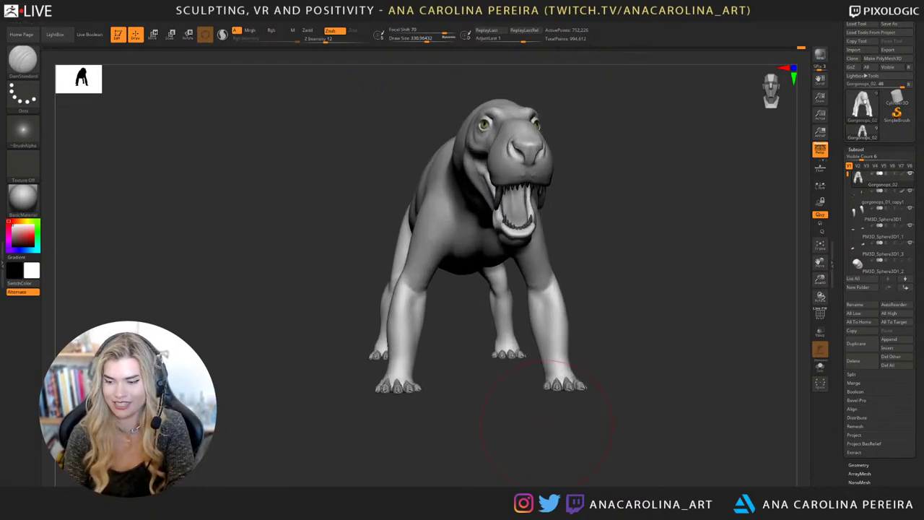
{"action": "mouse_move", "coordinate": [547, 426]}
{"action": "right_mouse_down"}
{"action": "mouse_move", "coordinate": [578, 442]}
{"action": "mouse_move", "coordinate": [587, 414]}
{"action": "right_mouse_up"}
{"action": "key", "text": "space"}
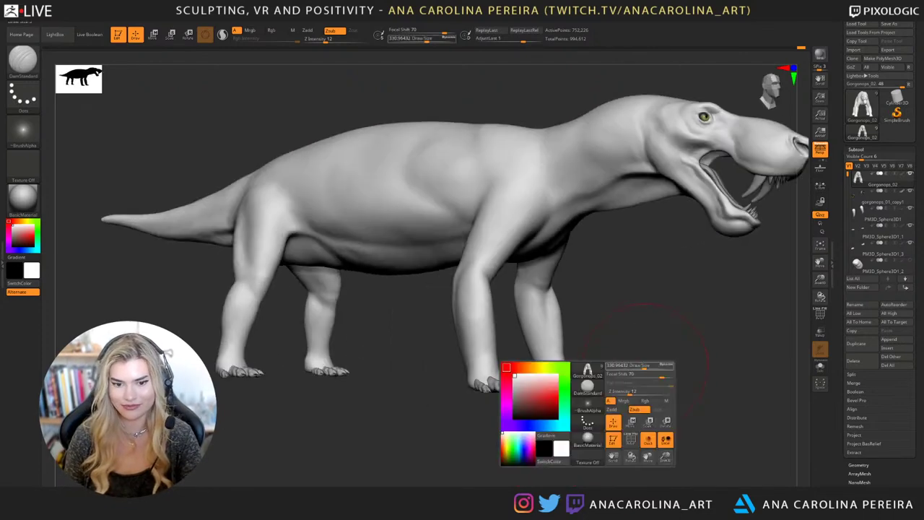
{"action": "left_click_drag", "start_coordinate": [636, 376], "coordinate": [630, 376]}
{"action": "mouse_move", "coordinate": [635, 376]}
{"action": "right_mouse_down"}
{"action": "mouse_move", "coordinate": [629, 268]}
{"action": "mouse_move", "coordinate": [641, 295]}
{"action": "mouse_move", "coordinate": [640, 337]}
{"action": "mouse_move", "coordinate": [661, 347]}
{"action": "mouse_move", "coordinate": [608, 399]}
{"action": "mouse_move", "coordinate": [587, 405]}
{"action": "mouse_move", "coordinate": [569, 483]}
{"action": "right_mouse_up"}
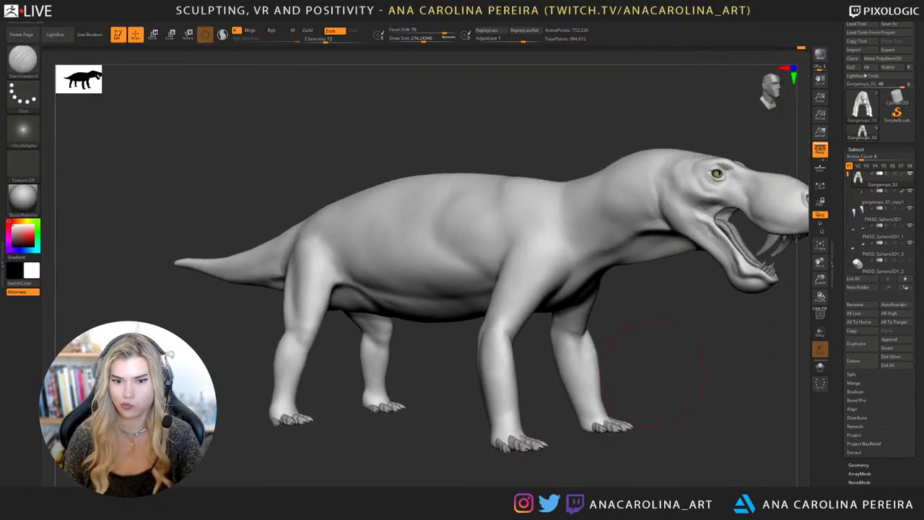
{"action": "right_click_drag", "start_coordinate": [643, 374], "coordinate": [563, 301], "text": "alt"}
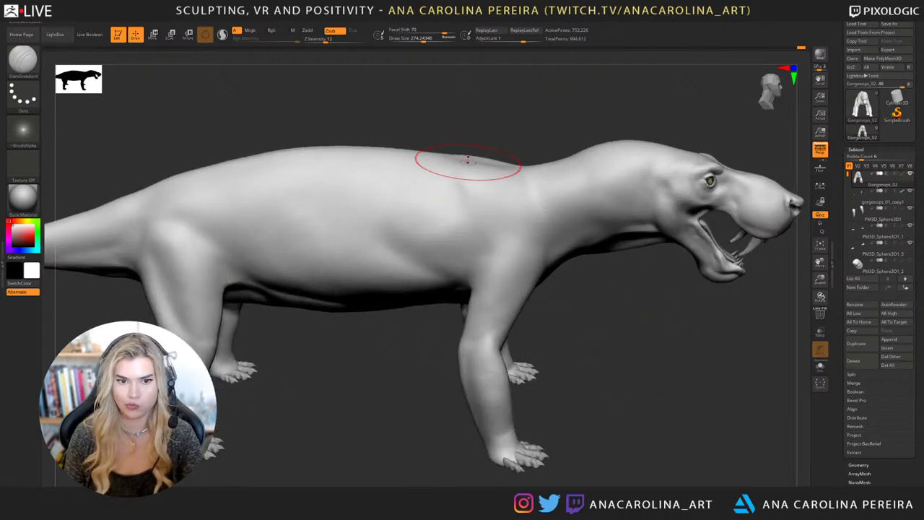
{"action": "left_click_drag", "start_coordinate": [485, 223], "coordinate": [459, 205], "text": "shift"}
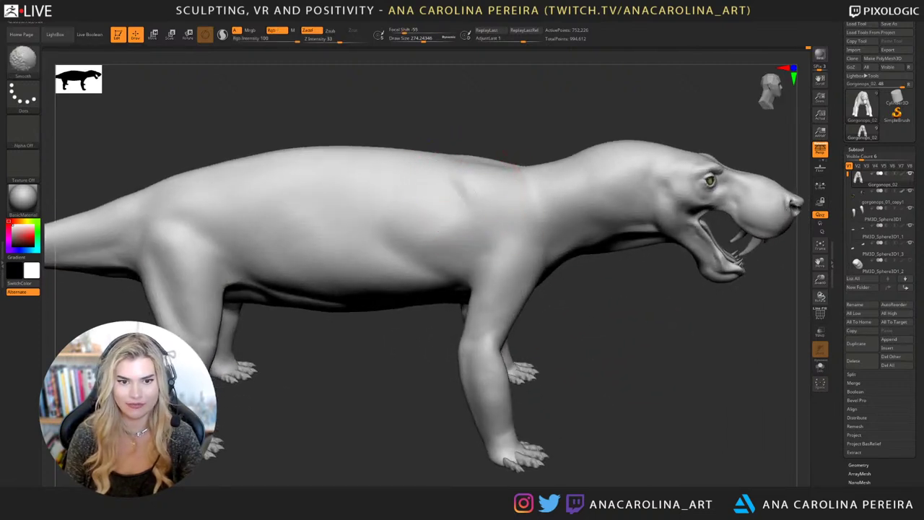
{"action": "mouse_move", "coordinate": [635, 332]}
{"action": "right_mouse_down"}
{"action": "mouse_move", "coordinate": [622, 283]}
{"action": "mouse_move", "coordinate": [561, 341]}
{"action": "mouse_move", "coordinate": [611, 322]}
{"action": "mouse_move", "coordinate": [611, 363]}
{"action": "mouse_move", "coordinate": [611, 339]}
{"action": "right_mouse_up"}
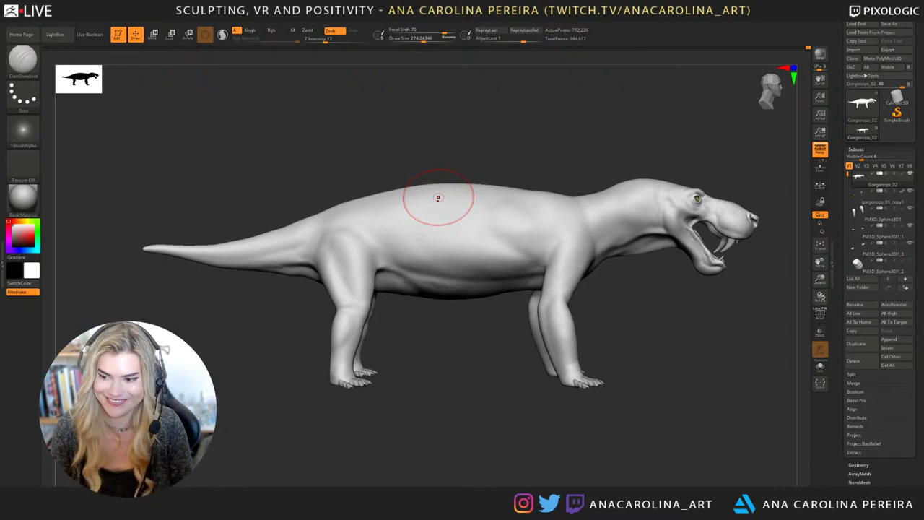
Refine the front ankles just above the feet with ClayBuildup at draw sizes of about 167 and 120.
{"action": "left_click_drag", "start_coordinate": [679, 342], "coordinate": [606, 350]}
{"action": "key", "text": "b"}
{"action": "key", "text": "c"}
{"action": "key", "text": "b"}
{"action": "key", "text": "space"}
{"action": "left_click_drag", "start_coordinate": [652, 357], "coordinate": [569, 401]}
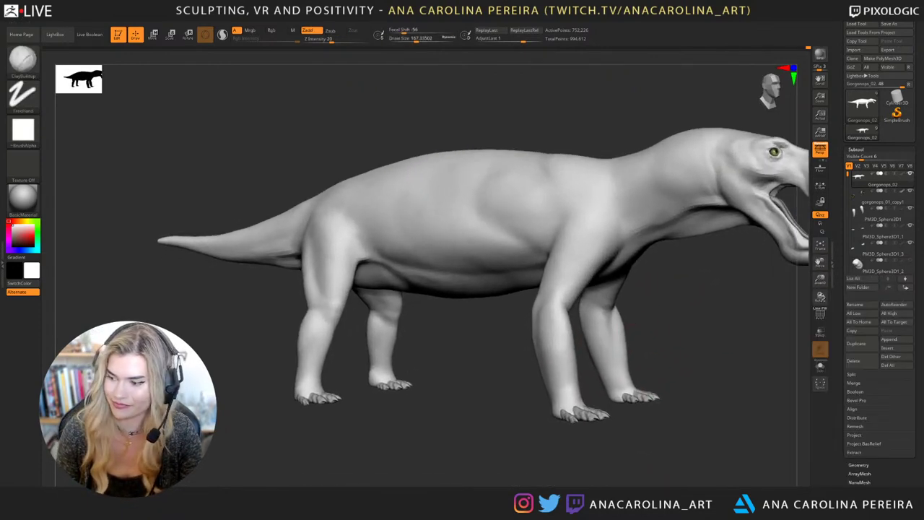
{"action": "key", "text": "space"}
{"action": "left_click_drag", "start_coordinate": [620, 353], "coordinate": [611, 353]}
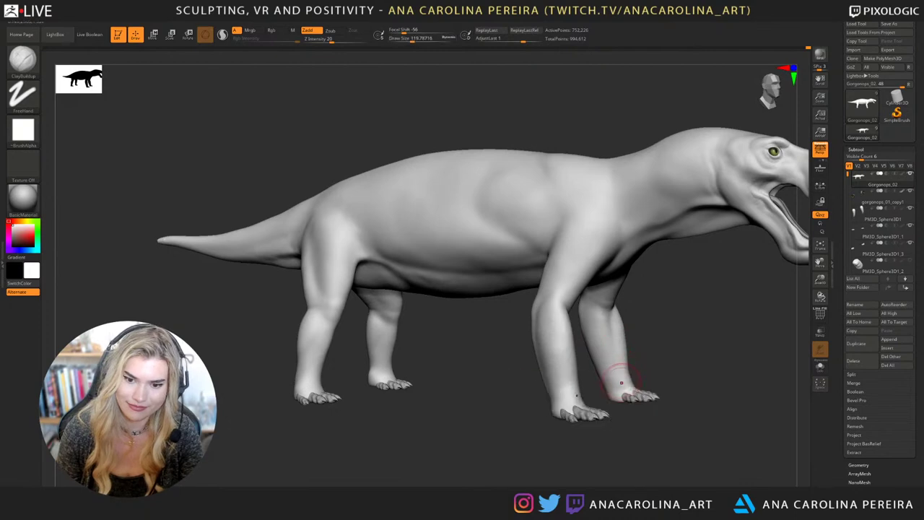
{"action": "left_click_drag", "start_coordinate": [704, 376], "coordinate": [627, 376]}
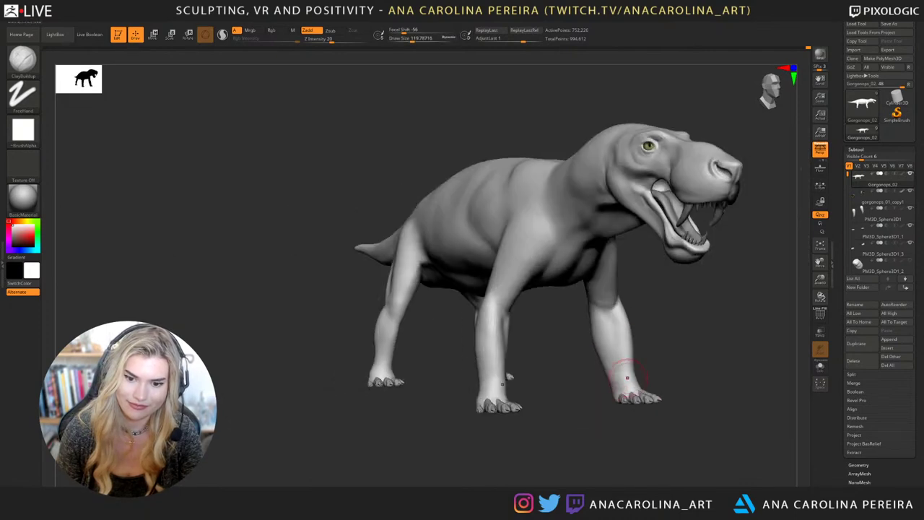
{"action": "left_click_drag", "start_coordinate": [700, 377], "coordinate": [630, 377]}
{"action": "mouse_move", "coordinate": [625, 371]}
{"action": "right_mouse_down"}
{"action": "mouse_move", "coordinate": [636, 376]}
{"action": "mouse_move", "coordinate": [627, 383]}
{"action": "mouse_move", "coordinate": [641, 376]}
{"action": "mouse_move", "coordinate": [654, 385]}
{"action": "right_mouse_up"}
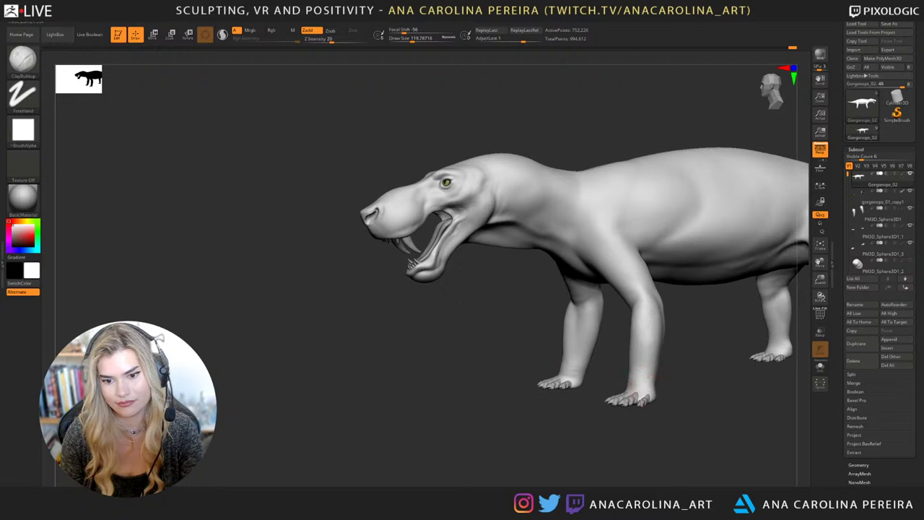
{"action": "mouse_move", "coordinate": [583, 340]}
{"action": "right_mouse_down"}
{"action": "mouse_move", "coordinate": [616, 342]}
{"action": "mouse_move", "coordinate": [646, 378]}
{"action": "mouse_move", "coordinate": [701, 390]}
{"action": "mouse_move", "coordinate": [631, 393]}
{"action": "mouse_move", "coordinate": [598, 411]}
{"action": "right_mouse_up"}
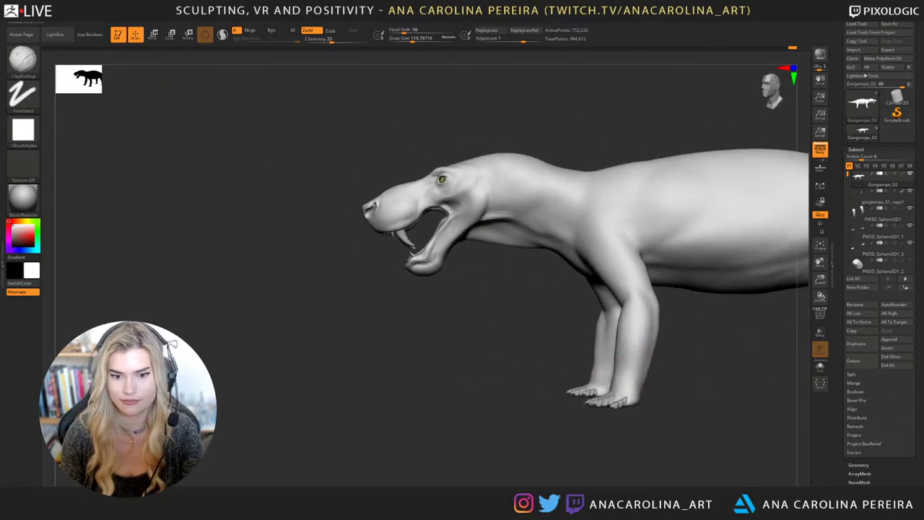
Adjust the shape of the lower front legs with the Move brush at a draw size of about 149.
{"action": "key", "text": "space"}
{"action": "key", "text": "space"}
{"action": "left_click_drag", "start_coordinate": [636, 363], "coordinate": [640, 363]}
{"action": "mouse_move", "coordinate": [641, 365]}
{"action": "right_mouse_down"}
{"action": "mouse_move", "coordinate": [622, 379]}
{"action": "mouse_move", "coordinate": [657, 394]}
{"action": "mouse_move", "coordinate": [639, 395]}
{"action": "mouse_move", "coordinate": [605, 367]}
{"action": "mouse_move", "coordinate": [621, 383]}
{"action": "right_mouse_up"}
{"action": "key", "text": "b"}
{"action": "key", "text": "m"}
{"action": "key", "text": "v"}
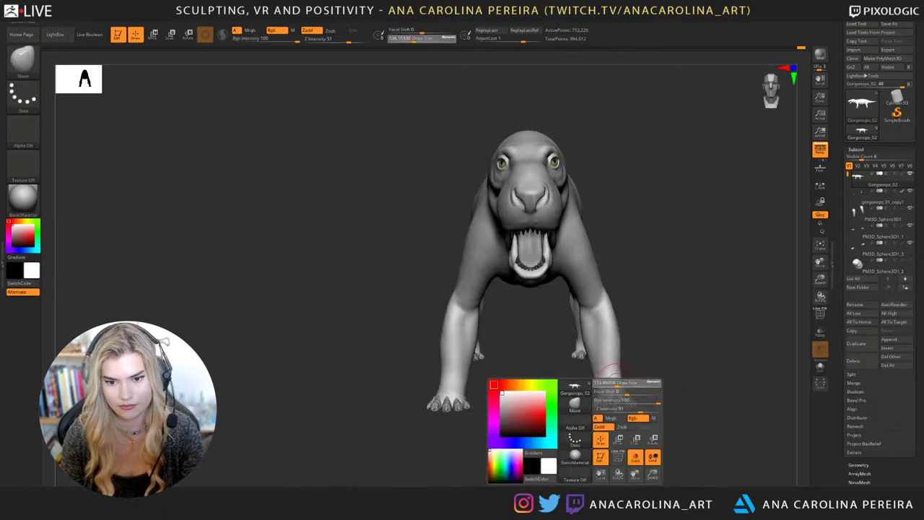
{"action": "mouse_move", "coordinate": [613, 382]}
{"action": "right_mouse_down"}
{"action": "mouse_move", "coordinate": [564, 383]}
{"action": "mouse_move", "coordinate": [578, 384]}
{"action": "right_mouse_up"}
{"action": "key", "text": "space"}
{"action": "left_click", "coordinate": [616, 382]}
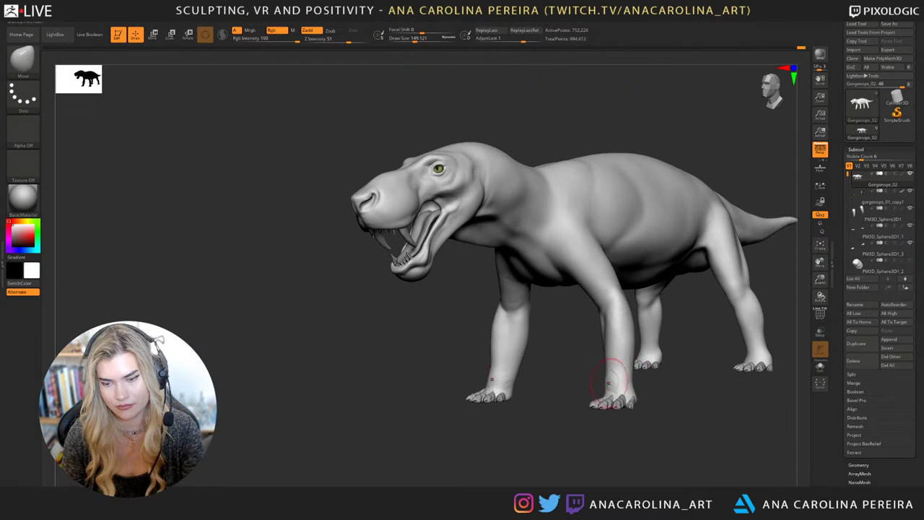
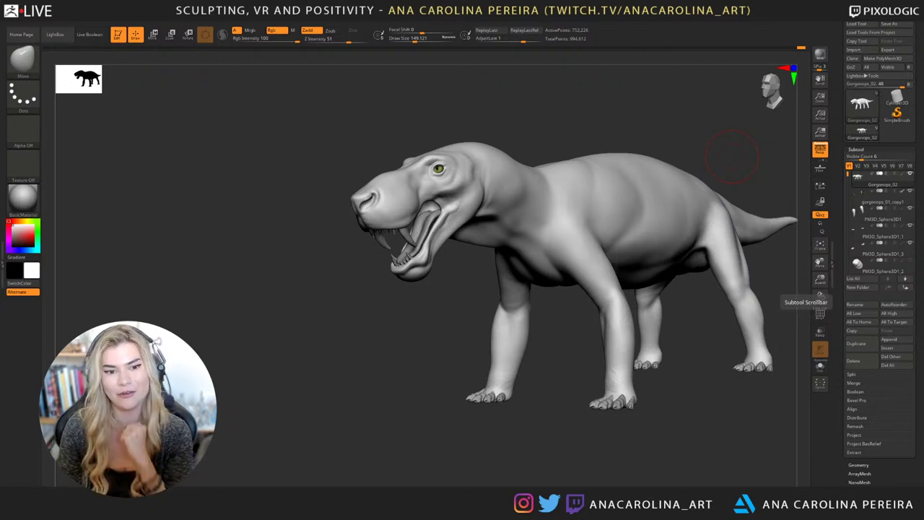
Refine the nostril on the snout with ClayBuildup at a draw size of about 29.
{"action": "mouse_move", "coordinate": [303, 433]}
{"action": "left_mouse_down"}
{"action": "mouse_move", "coordinate": [340, 433]}
{"action": "mouse_move", "coordinate": [340, 462]}
{"action": "left_mouse_up"}
{"action": "key", "text": "b"}
{"action": "key", "text": "c"}
{"action": "key", "text": "b"}
{"action": "mouse_move", "coordinate": [340, 275]}
{"action": "left_mouse_down", "text": "alt"}
{"action": "mouse_move", "coordinate": [426, 346]}
{"action": "mouse_move", "coordinate": [328, 347]}
{"action": "mouse_move", "coordinate": [391, 377]}
{"action": "left_mouse_up", "text": "alt"}
{"action": "mouse_move", "coordinate": [354, 165]}
{"action": "left_mouse_down"}
{"action": "mouse_move", "coordinate": [329, 148]}
{"action": "mouse_move", "coordinate": [343, 268]}
{"action": "mouse_move", "coordinate": [336, 208]}
{"action": "mouse_move", "coordinate": [324, 209]}
{"action": "left_mouse_up"}
{"action": "key", "text": "space"}
{"action": "key", "text": "space"}
{"action": "key", "text": "space"}
{"action": "left_click_drag", "start_coordinate": [332, 176], "coordinate": [337, 180]}
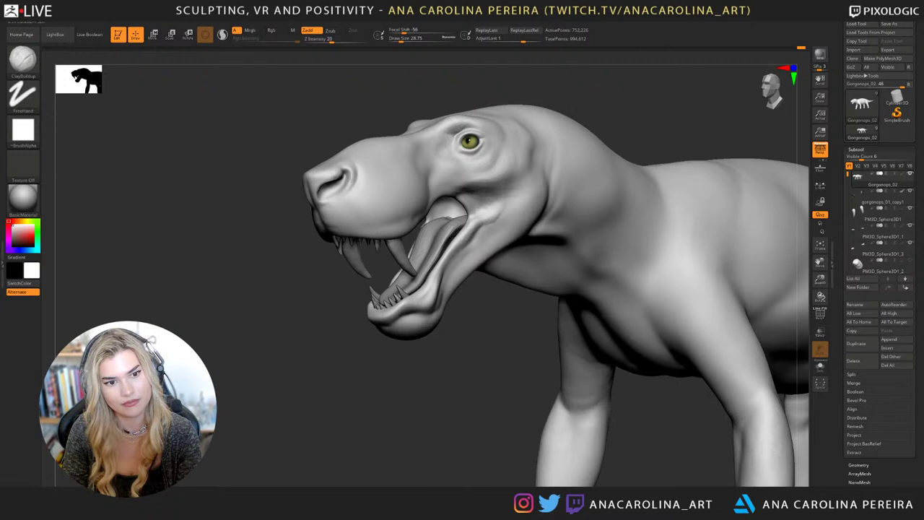
{"action": "key", "text": "shift"}
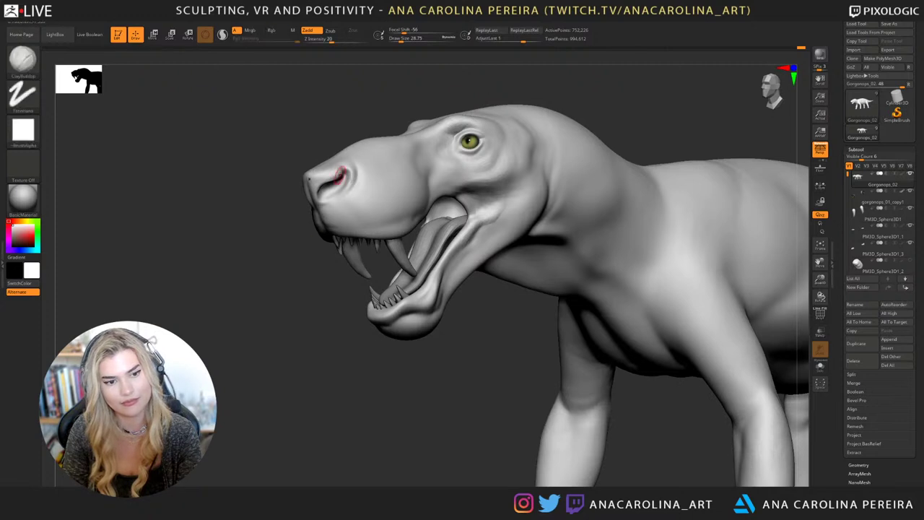
{"action": "left_click_drag", "start_coordinate": [304, 239], "coordinate": [349, 301], "text": "alt"}
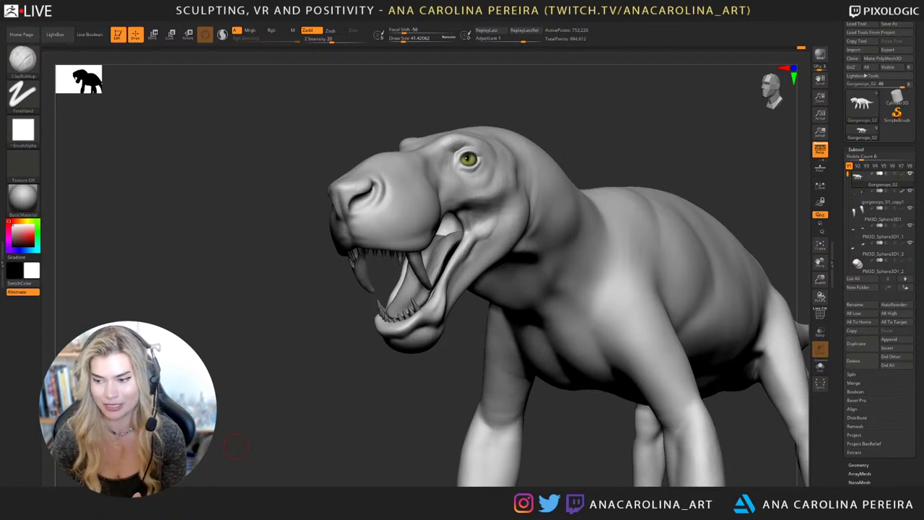
Examine the whole creature's silhouette and the neck-to-shoulder proportions from the front three-quarter and side angles.
{"action": "left_click_drag", "start_coordinate": [231, 454], "coordinate": [76, 386], "text": "alt"}
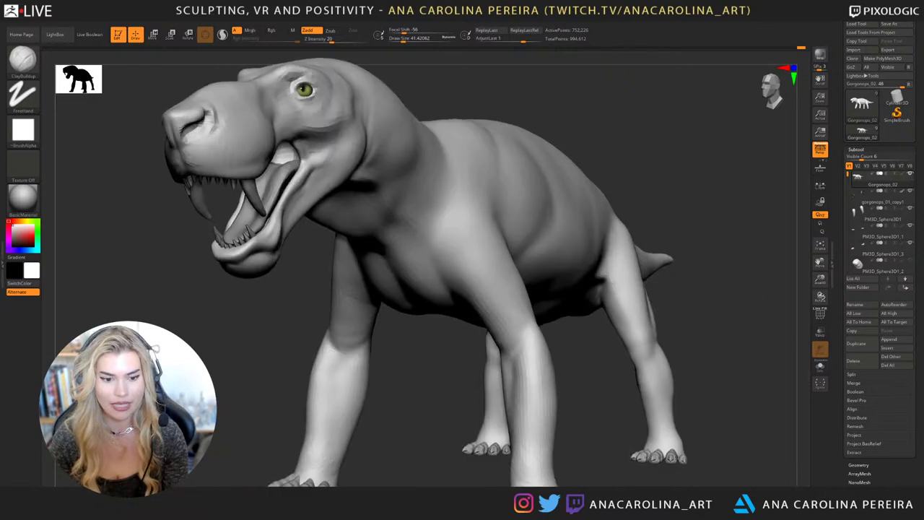
{"action": "left_click_drag", "start_coordinate": [195, 445], "coordinate": [247, 436], "text": "alt"}
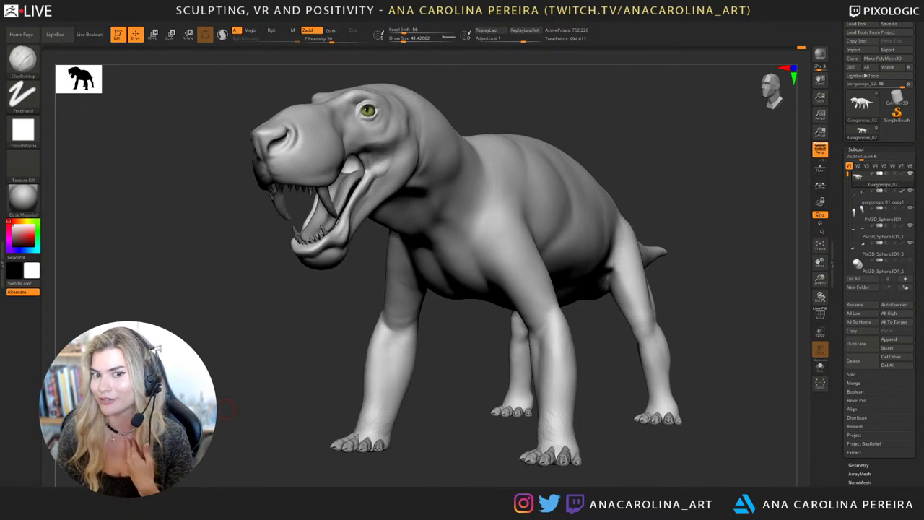
{"action": "left_click_drag", "start_coordinate": [722, 310], "coordinate": [668, 267]}
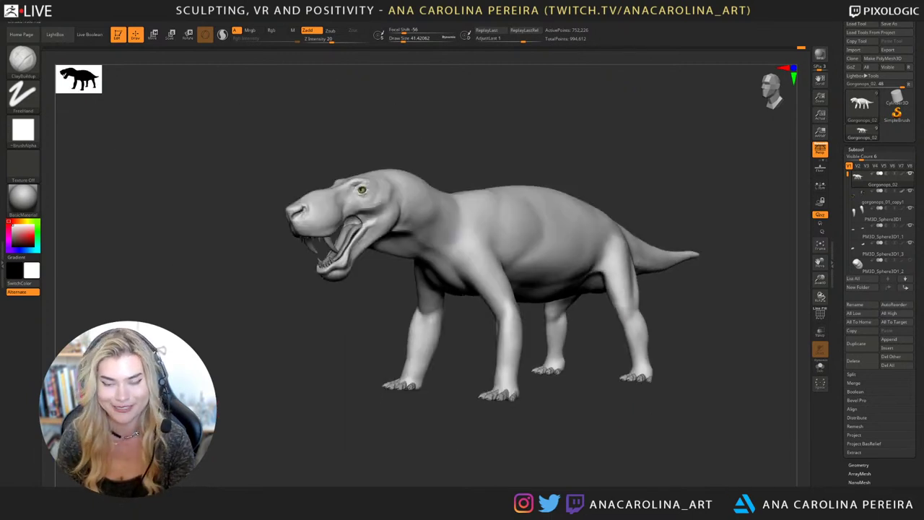
{"action": "left_click_drag", "start_coordinate": [587, 397], "coordinate": [587, 384], "text": "alt"}
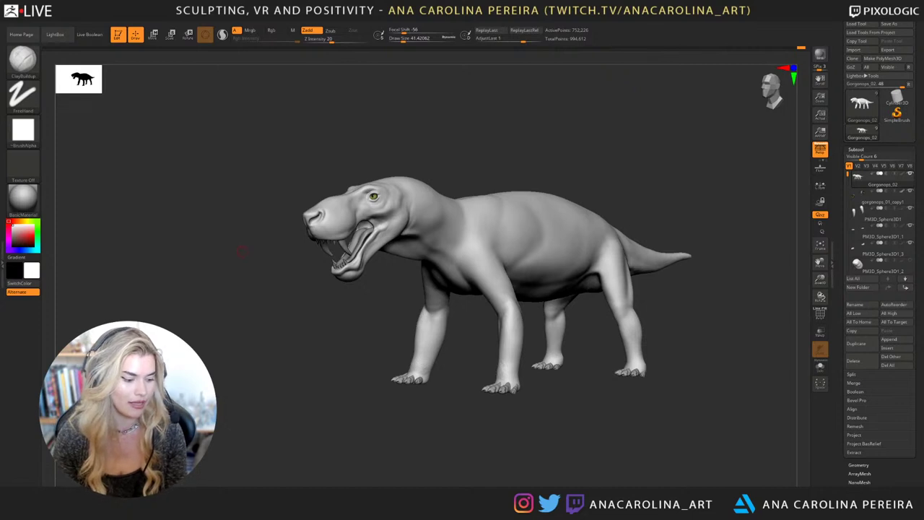
{"action": "left_click_drag", "start_coordinate": [285, 323], "coordinate": [318, 324]}
{"action": "left_click_drag", "start_coordinate": [390, 390], "coordinate": [348, 472], "text": "alt"}
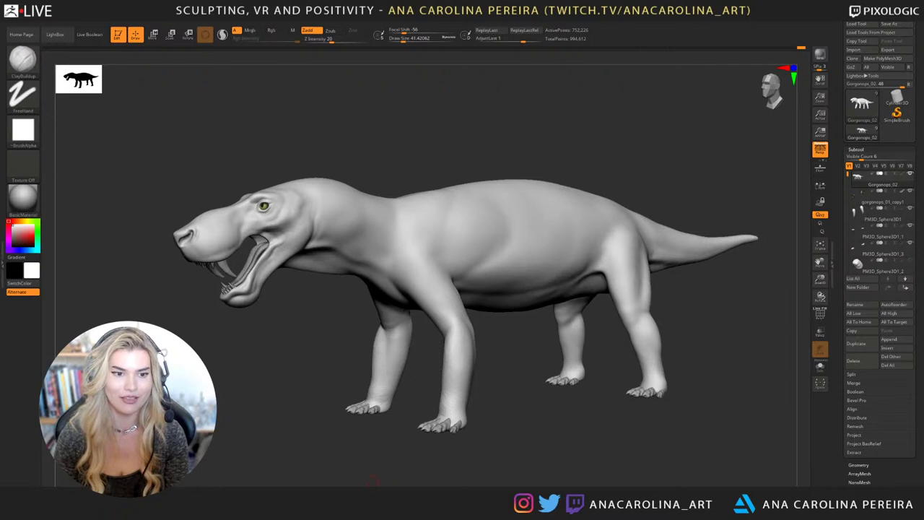
{"action": "key", "text": "b"}
{"action": "key", "text": "c"}
{"action": "key", "text": "b"}
{"action": "left_click_drag", "start_coordinate": [379, 157], "coordinate": [387, 168], "text": "alt"}
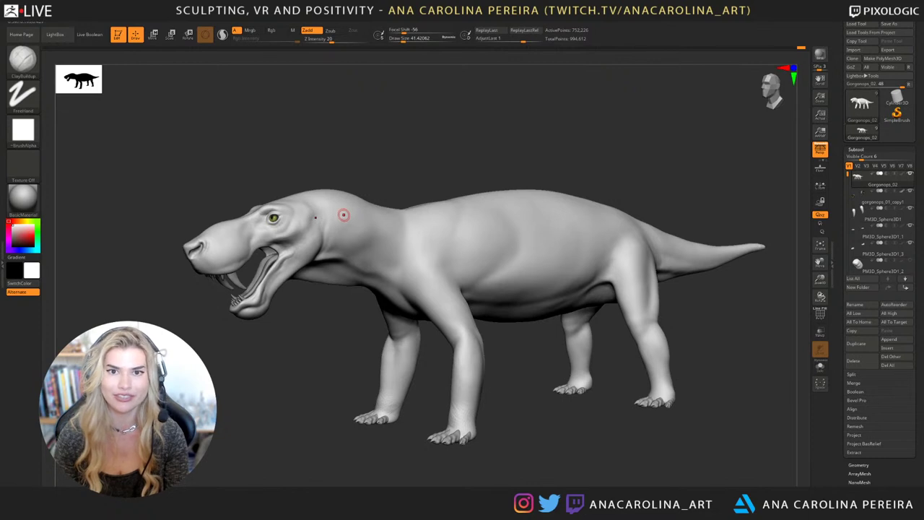
{"action": "left_click_drag", "start_coordinate": [377, 166], "coordinate": [358, 181], "text": "alt"}
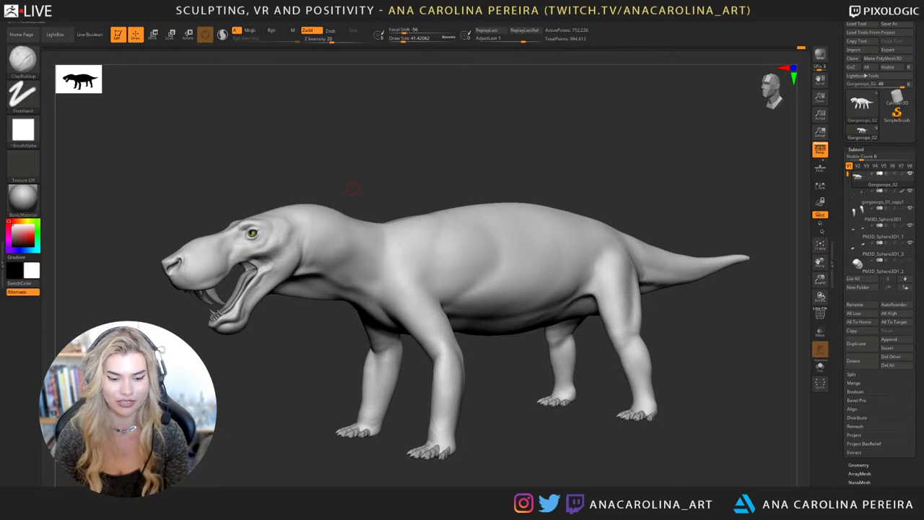
{"action": "right_click_drag", "start_coordinate": [361, 192], "coordinate": [359, 181]}
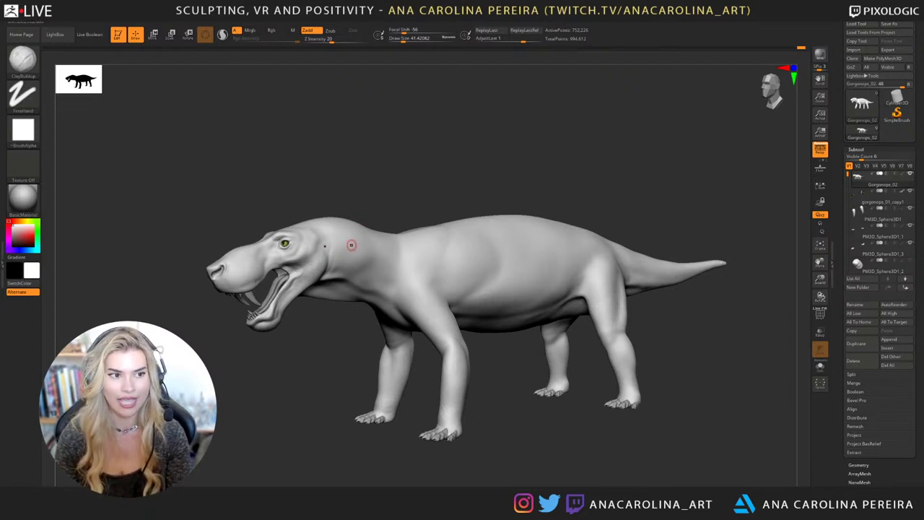
{"action": "right_click_drag", "start_coordinate": [351, 223], "coordinate": [354, 256]}
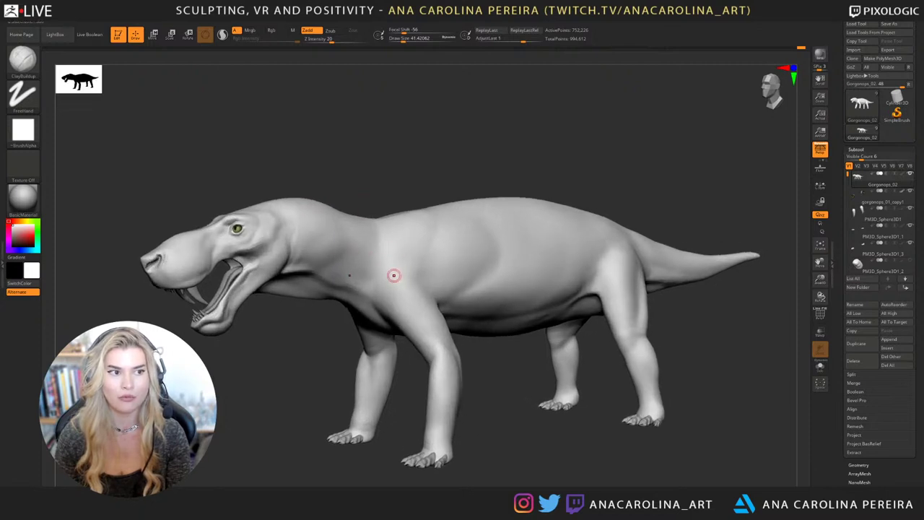
{"action": "right_click_drag", "start_coordinate": [393, 199], "coordinate": [398, 194]}
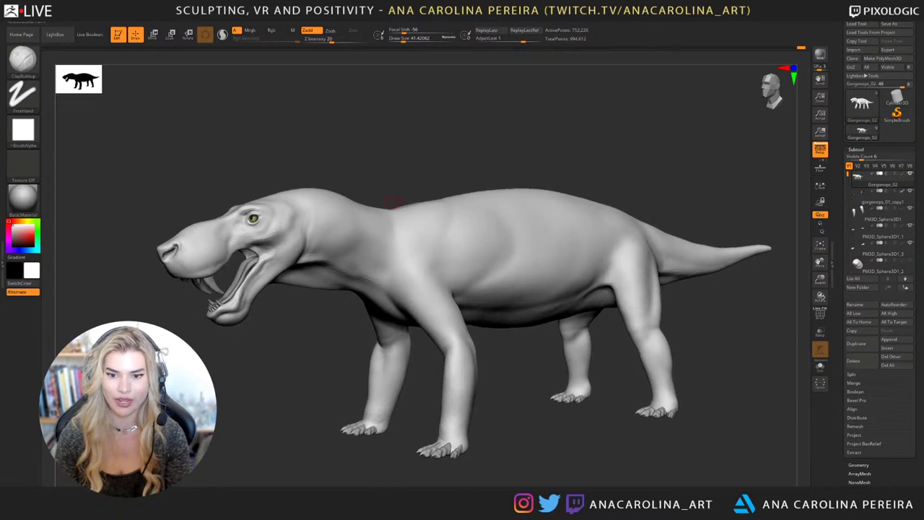
{"action": "right_click_drag", "start_coordinate": [390, 203], "coordinate": [369, 215]}
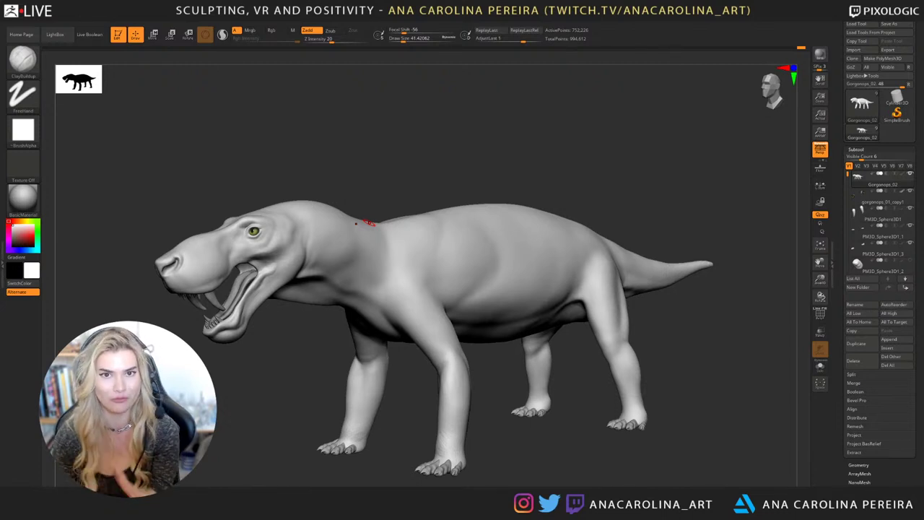
{"action": "left_click_drag", "start_coordinate": [422, 189], "coordinate": [367, 201]}
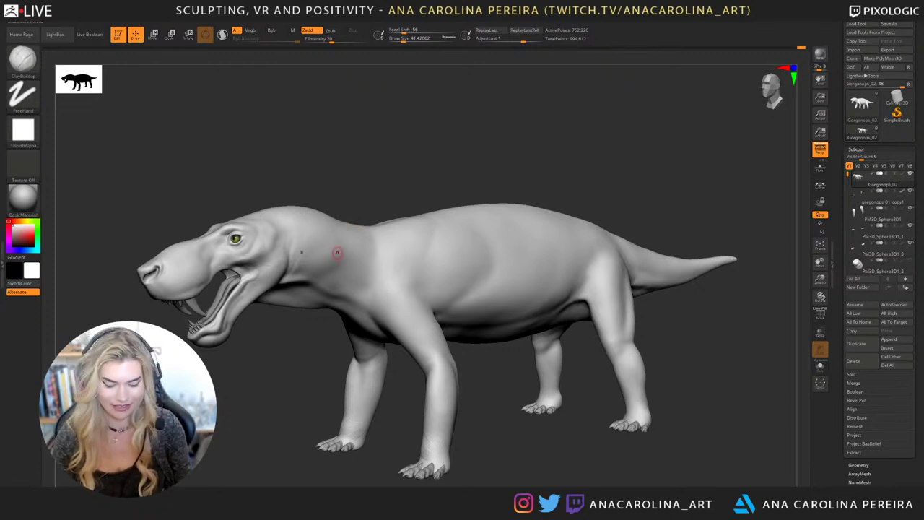
Define the chest forms between the neck base and the front leg with DamStandard at a draw size of about 223.
{"action": "left_click_drag", "start_coordinate": [325, 330], "coordinate": [318, 366]}
{"action": "key", "text": "b"}
{"action": "key", "text": "d"}
{"action": "key", "text": "s"}
{"action": "left_click_drag", "start_coordinate": [390, 184], "coordinate": [429, 179], "text": "alt"}
{"action": "key", "text": "space"}
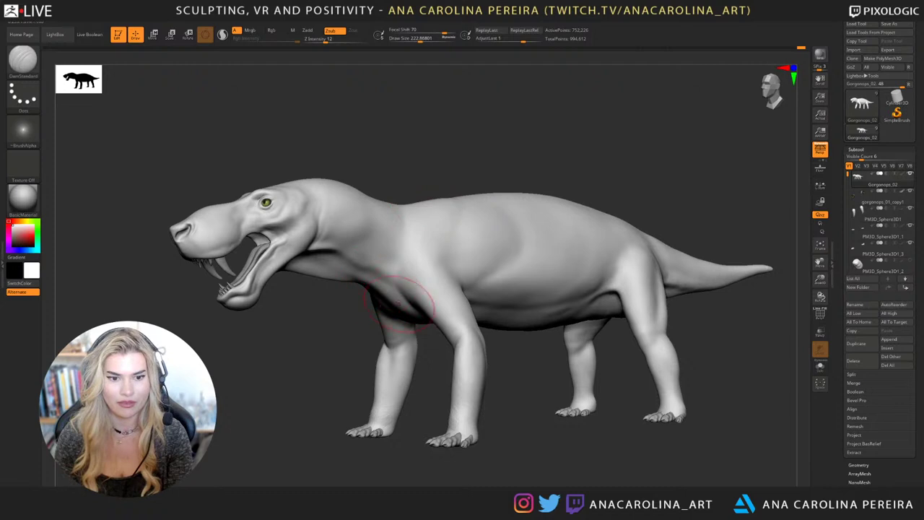
{"action": "left_click_drag", "start_coordinate": [310, 148], "coordinate": [406, 144]}
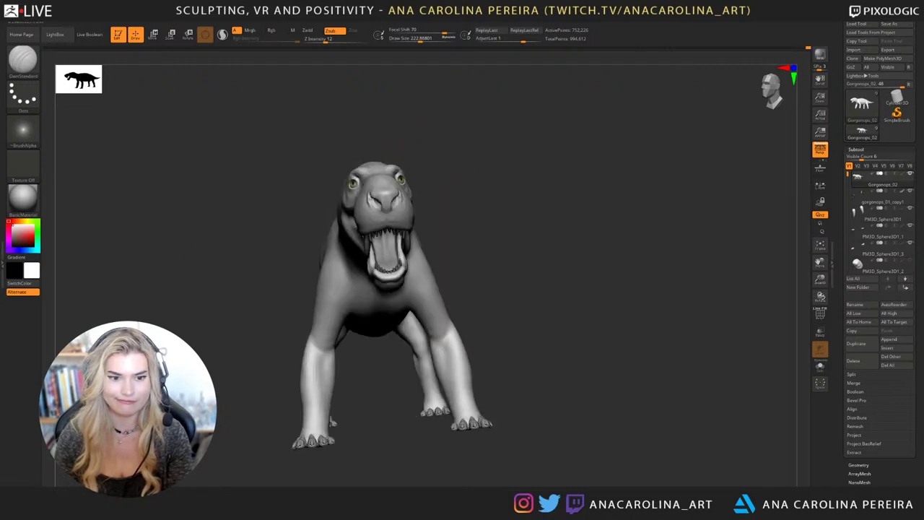
{"action": "left_click_drag", "start_coordinate": [303, 278], "coordinate": [369, 282]}
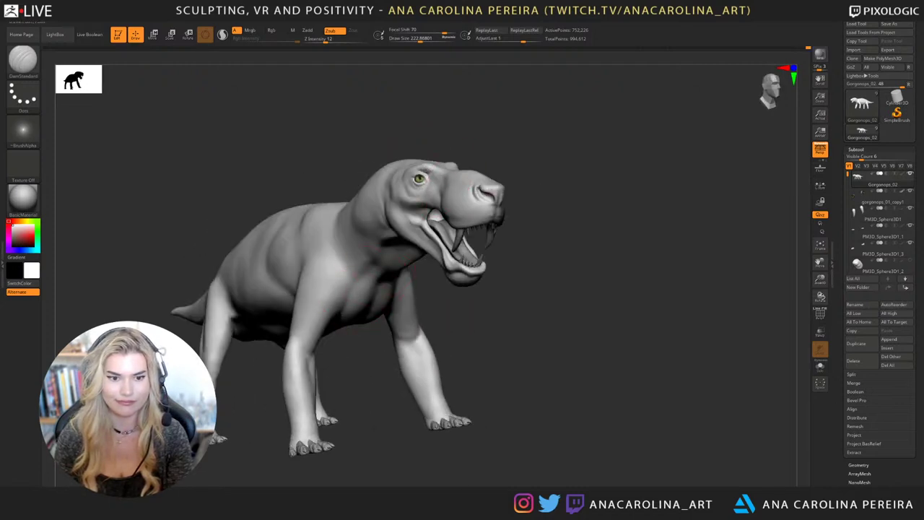
{"action": "left_click_drag", "start_coordinate": [505, 317], "coordinate": [405, 286]}
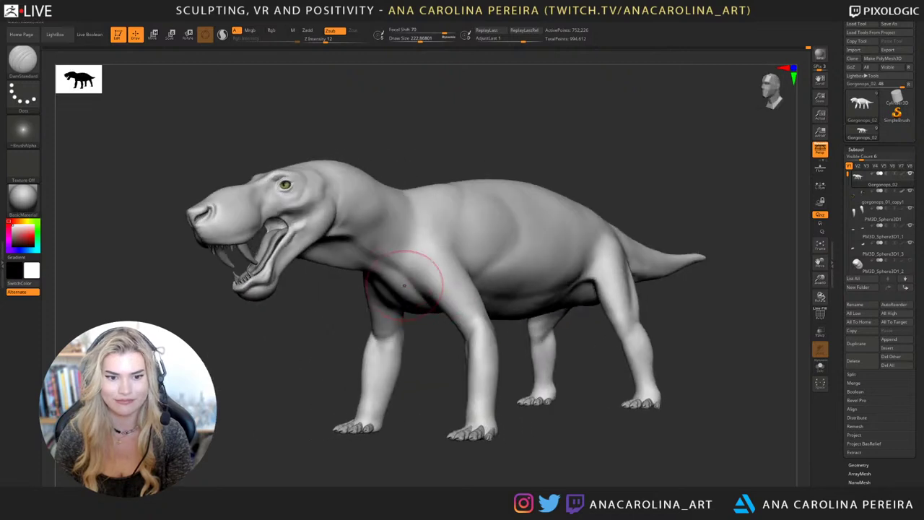
{"action": "left_click_drag", "start_coordinate": [440, 392], "coordinate": [452, 390], "text": "alt"}
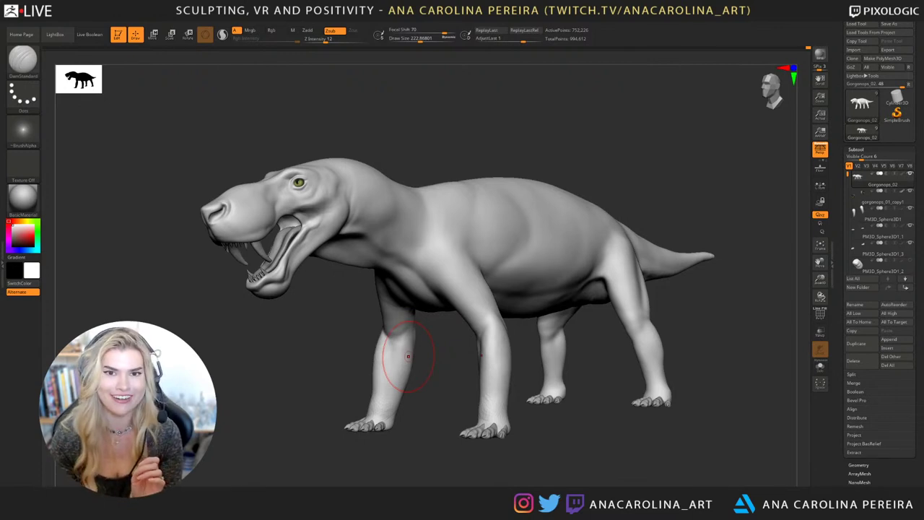
{"action": "left_click_drag", "start_coordinate": [451, 102], "coordinate": [503, 102]}
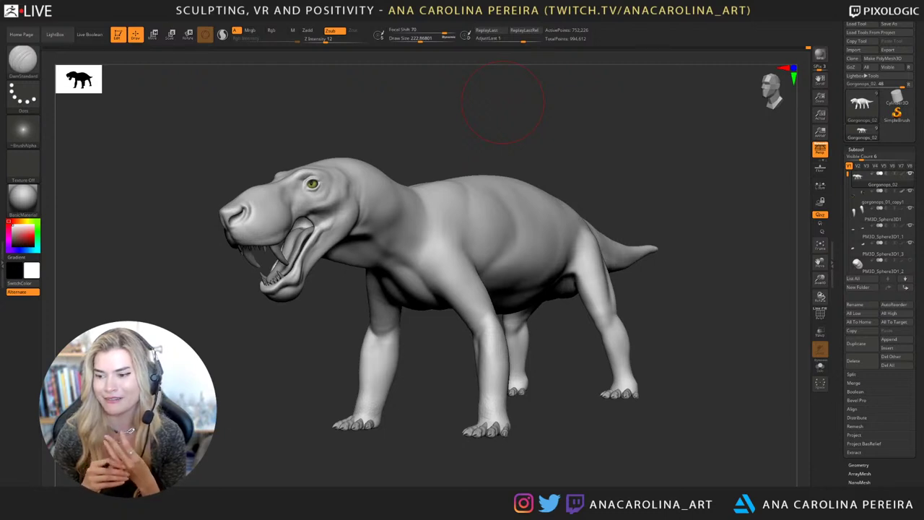
Smooth the lower front leg just above the foot, with ClayBuildup selected at a draw size of about 187.
{"action": "mouse_move", "coordinate": [882, 202]}
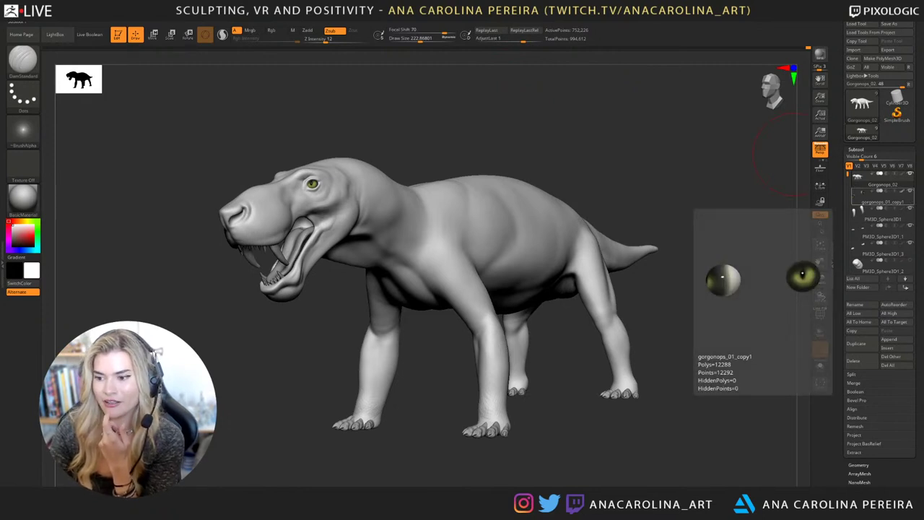
{"action": "left_click_drag", "start_coordinate": [803, 436], "coordinate": [785, 438]}
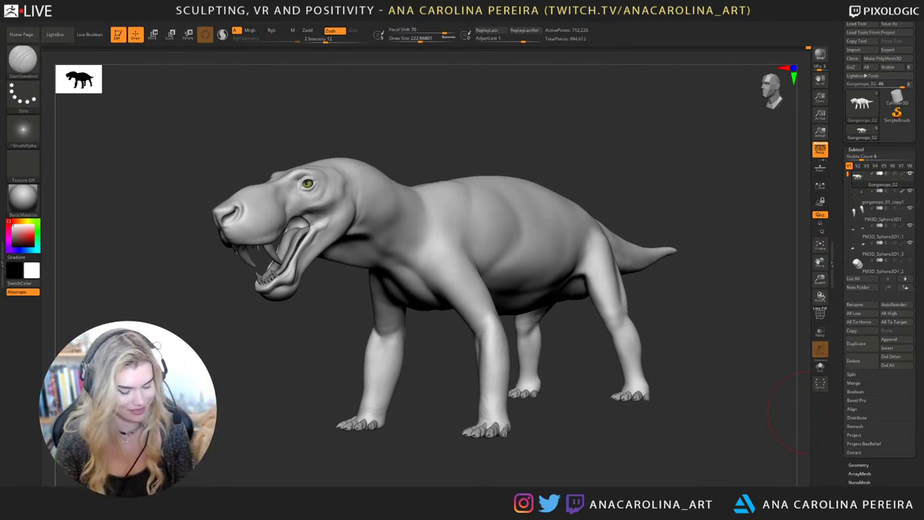
{"action": "left_click_drag", "start_coordinate": [541, 450], "coordinate": [556, 452]}
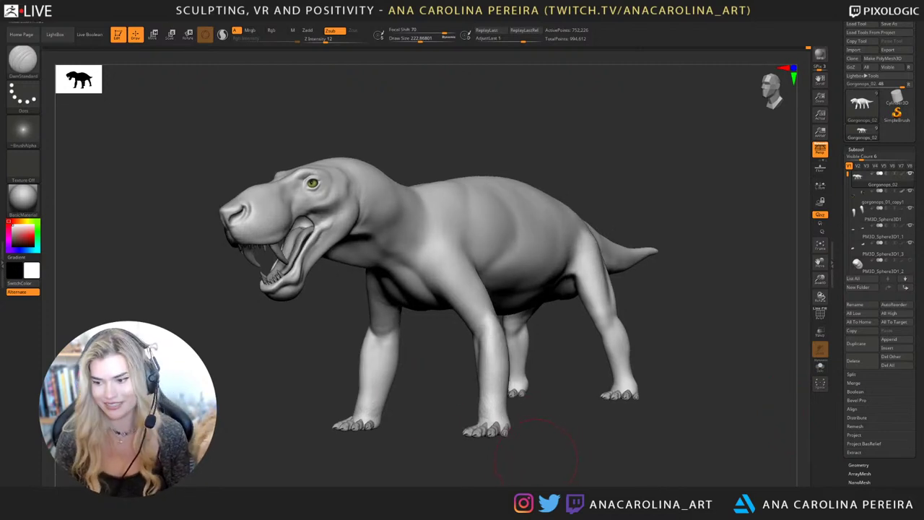
{"action": "key", "text": "b"}
{"action": "key", "text": "c"}
{"action": "key", "text": "b"}
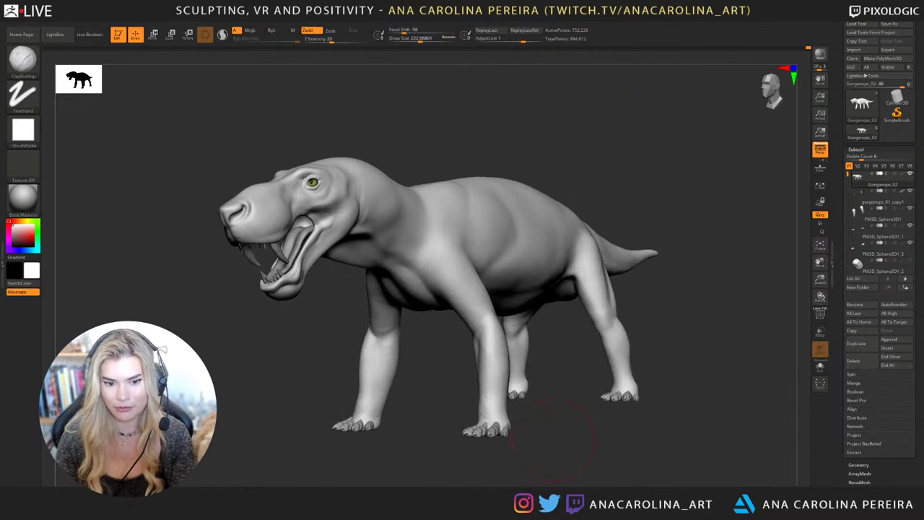
{"action": "key", "text": "space"}
{"action": "left_click", "coordinate": [540, 428]}
{"action": "key", "text": "space"}
{"action": "left_click", "coordinate": [549, 429]}
{"action": "key", "text": "space"}
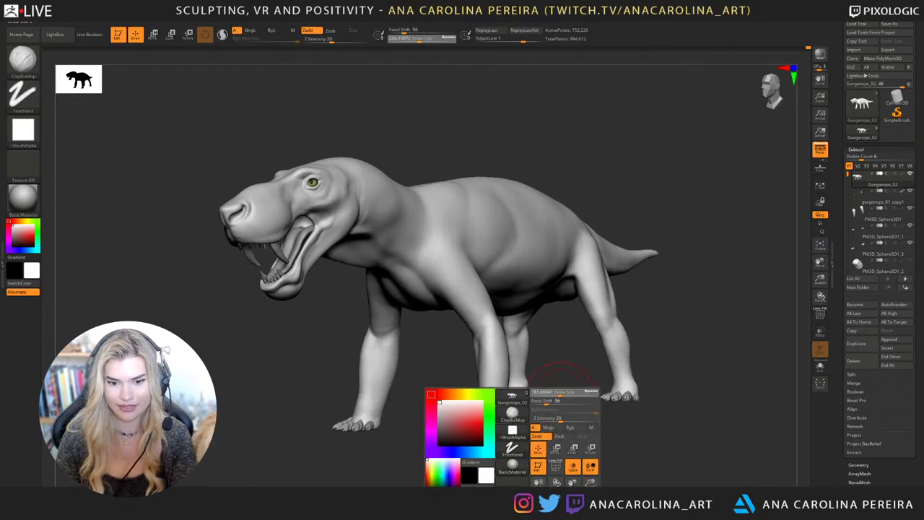
{"action": "left_click_drag", "start_coordinate": [559, 392], "coordinate": [592, 426]}
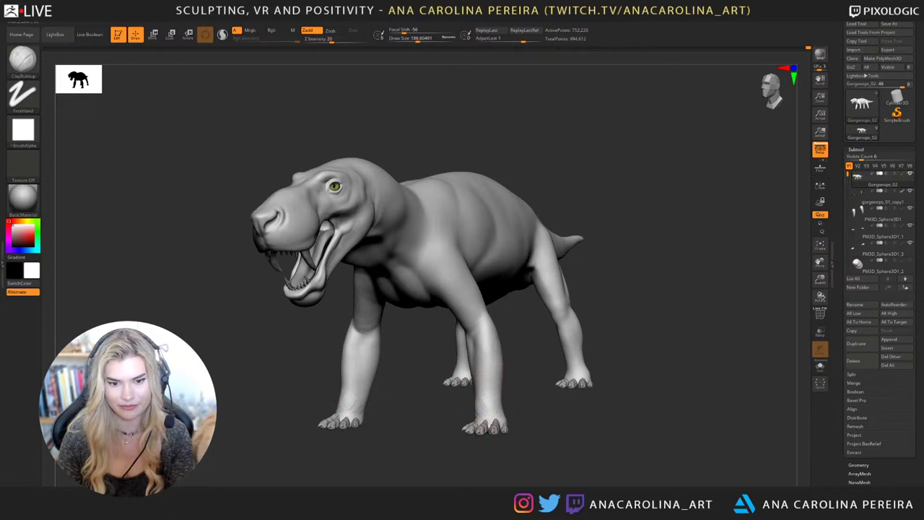
{"action": "mouse_move", "coordinate": [476, 388]}
{"action": "left_mouse_down"}
{"action": "mouse_move", "coordinate": [520, 412]}
{"action": "mouse_move", "coordinate": [614, 412]}
{"action": "left_mouse_up"}
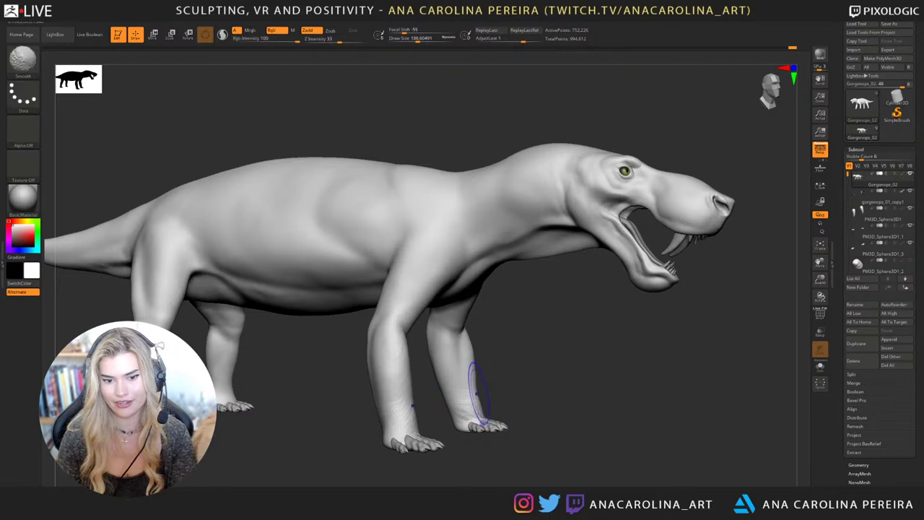
{"action": "left_click_drag", "start_coordinate": [478, 393], "coordinate": [473, 415], "text": "shift"}
Examine the whole creature's pose and body proportions from front three-quarter angles.
{"action": "left_click_drag", "start_coordinate": [650, 390], "coordinate": [557, 372]}
{"action": "left_click_drag", "start_coordinate": [498, 442], "coordinate": [542, 440]}
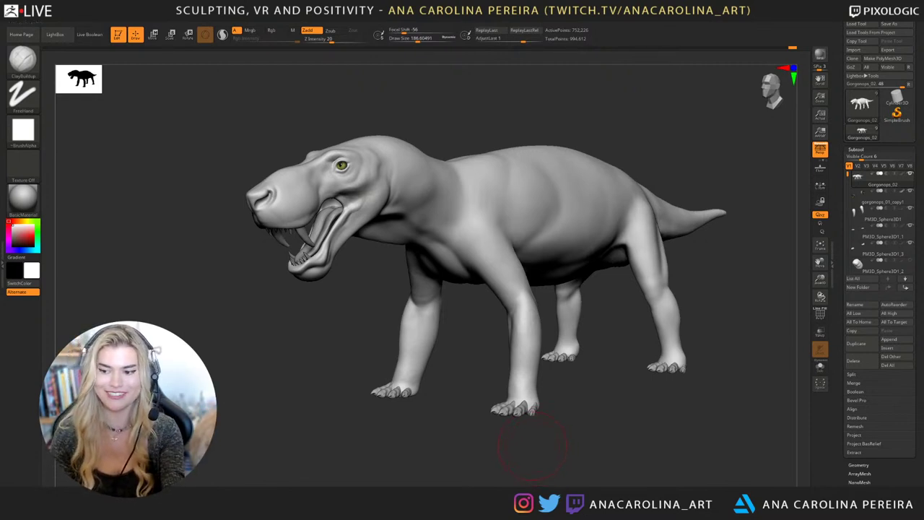
{"action": "mouse_move", "coordinate": [561, 445]}
{"action": "left_mouse_down", "text": "alt"}
{"action": "mouse_move", "coordinate": [537, 427]}
{"action": "mouse_move", "coordinate": [557, 442]}
{"action": "left_mouse_up", "text": "alt"}
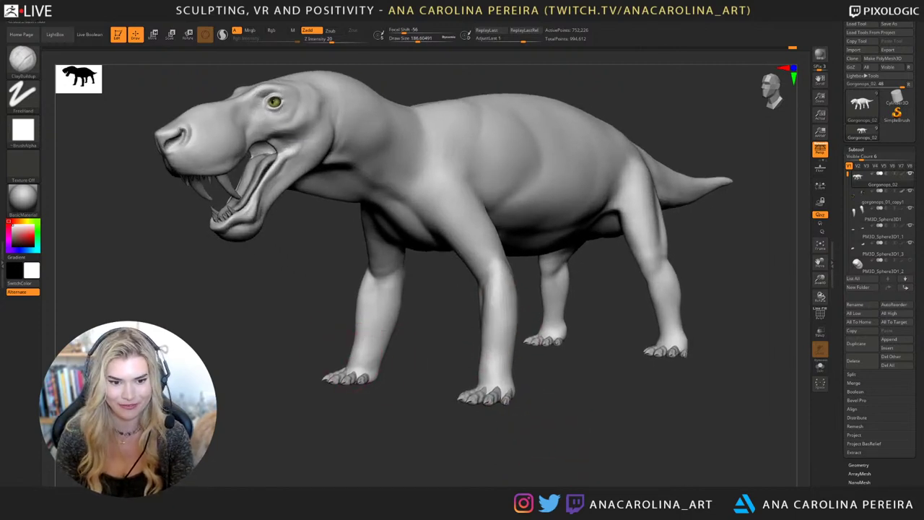
{"action": "key", "text": "shift"}
{"action": "left_click_drag", "start_coordinate": [420, 407], "coordinate": [416, 447], "text": "alt"}
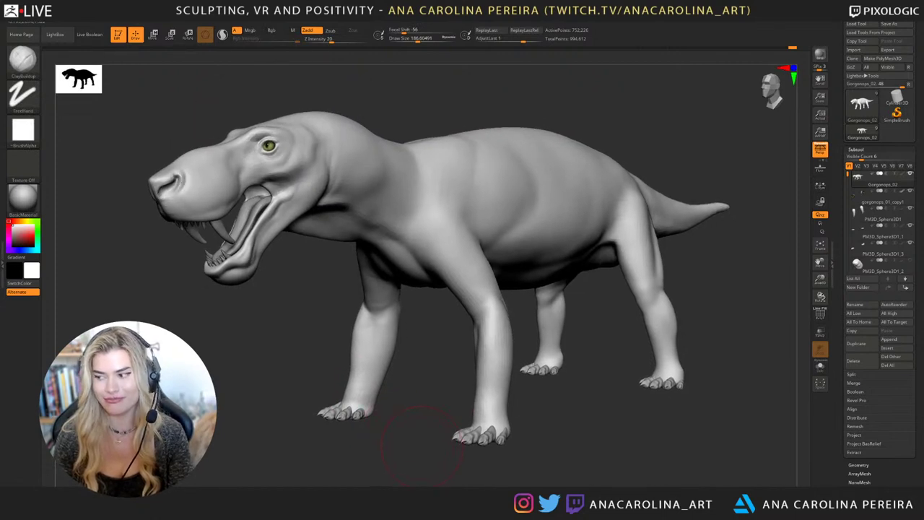
{"action": "left_click_drag", "start_coordinate": [419, 442], "coordinate": [454, 456]}
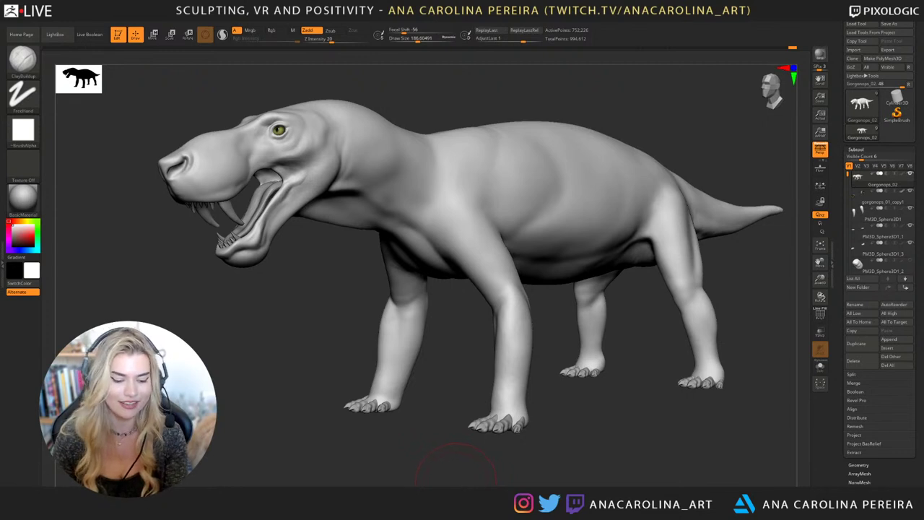
{"action": "left_click_drag", "start_coordinate": [457, 466], "coordinate": [457, 456]}
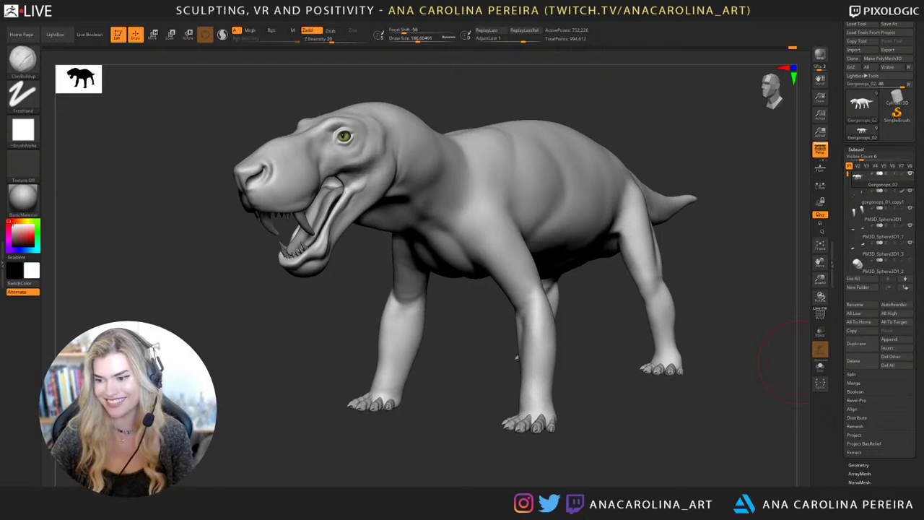
{"action": "mouse_move", "coordinate": [787, 361]}
{"action": "left_mouse_down"}
{"action": "mouse_move", "coordinate": [744, 419]}
{"action": "mouse_move", "coordinate": [678, 473]}
{"action": "left_mouse_up"}
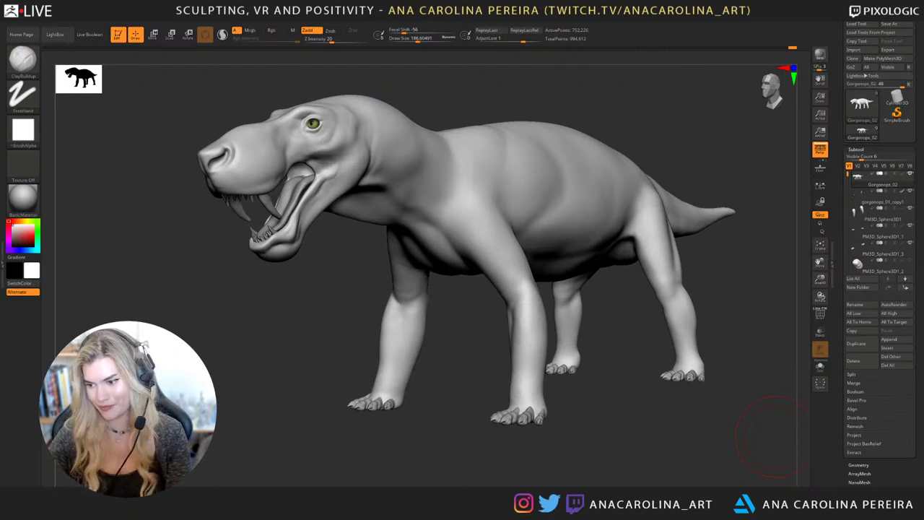
{"action": "mouse_move", "coordinate": [777, 437]}
{"action": "left_mouse_down"}
{"action": "mouse_move", "coordinate": [722, 436]}
{"action": "mouse_move", "coordinate": [763, 444]}
{"action": "left_mouse_up"}
{"action": "mouse_move", "coordinate": [578, 404]}
{"action": "left_mouse_down"}
{"action": "mouse_move", "coordinate": [594, 392]}
{"action": "mouse_move", "coordinate": [600, 413]}
{"action": "mouse_move", "coordinate": [686, 426]}
{"action": "left_mouse_up"}
Try building up the shoulder form above the front leg with ClayBuildup at a draw size of about 154.
{"action": "right_click", "coordinate": [483, 170]}
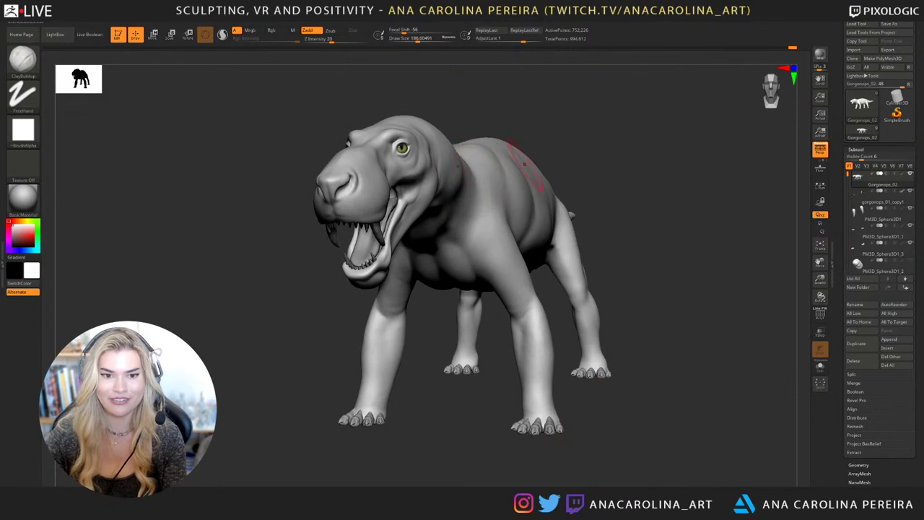
{"action": "right_click", "coordinate": [576, 154]}
{"action": "right_click_drag", "start_coordinate": [516, 173], "coordinate": [582, 180]}
{"action": "right_click", "coordinate": [432, 250]}
{"action": "left_click_drag", "start_coordinate": [430, 252], "coordinate": [427, 252]}
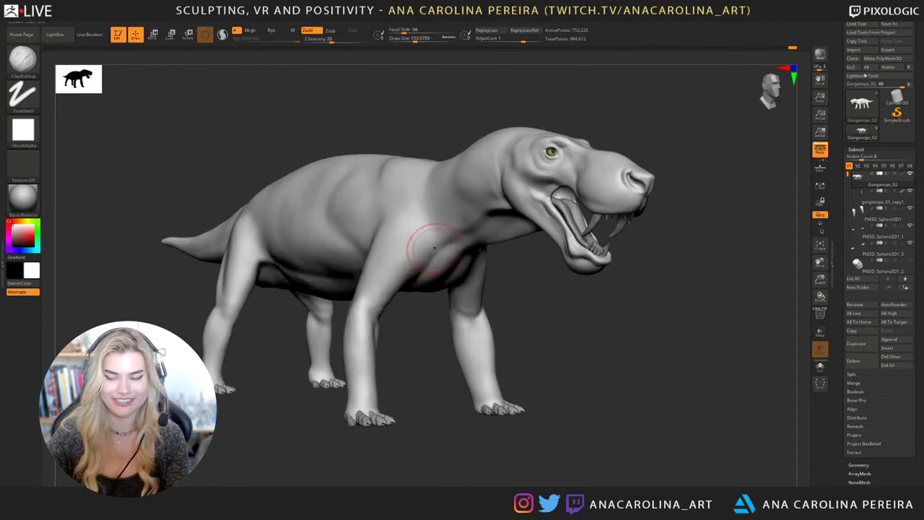
{"action": "left_click_drag", "start_coordinate": [462, 348], "coordinate": [482, 353]}
{"action": "left_click_drag", "start_coordinate": [522, 388], "coordinate": [529, 389]}
{"action": "key", "text": "ctrl+z"}
{"action": "key", "text": "ctrl+z"}
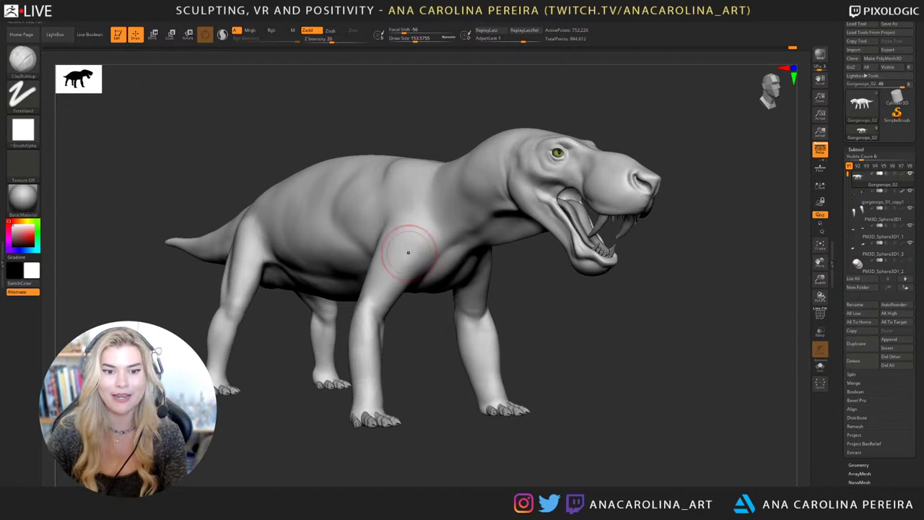
Refine the inner elbow area of the far front leg with ClayBuildup and smoothing at a draw size of about 124.
{"action": "key", "text": "shift"}
{"action": "right_click_drag", "start_coordinate": [556, 383], "coordinate": [672, 392]}
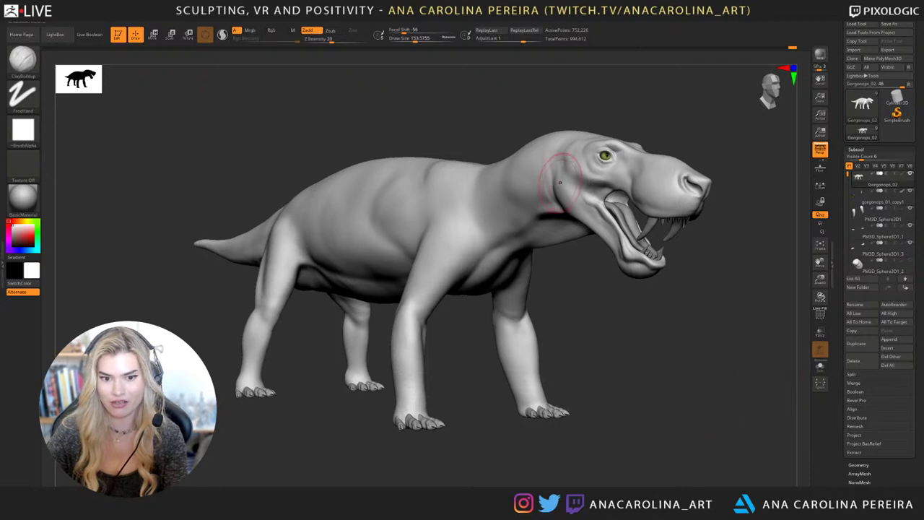
{"action": "mouse_move", "coordinate": [560, 168]}
{"action": "right_mouse_down"}
{"action": "mouse_move", "coordinate": [549, 231]}
{"action": "mouse_move", "coordinate": [515, 309]}
{"action": "right_mouse_up"}
{"action": "key", "text": "space"}
{"action": "left_click_drag", "start_coordinate": [515, 312], "coordinate": [511, 313]}
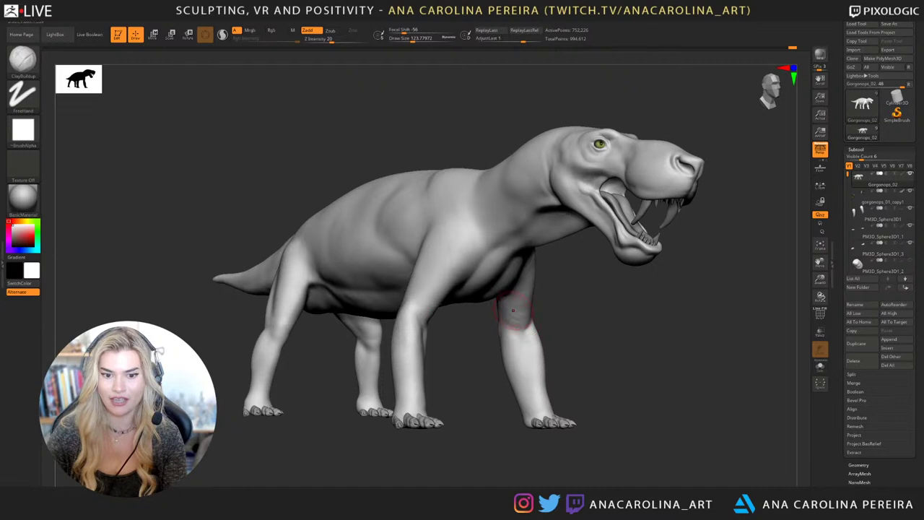
{"action": "key", "text": "shift"}
Examine the head, chest and front legs in relation to the body from both front three-quarter and near-side views.
{"action": "left_click_drag", "start_coordinate": [592, 382], "coordinate": [303, 392]}
{"action": "mouse_move", "coordinate": [505, 392]}
{"action": "left_mouse_down"}
{"action": "mouse_move", "coordinate": [672, 392]}
{"action": "mouse_move", "coordinate": [668, 433]}
{"action": "left_mouse_up"}
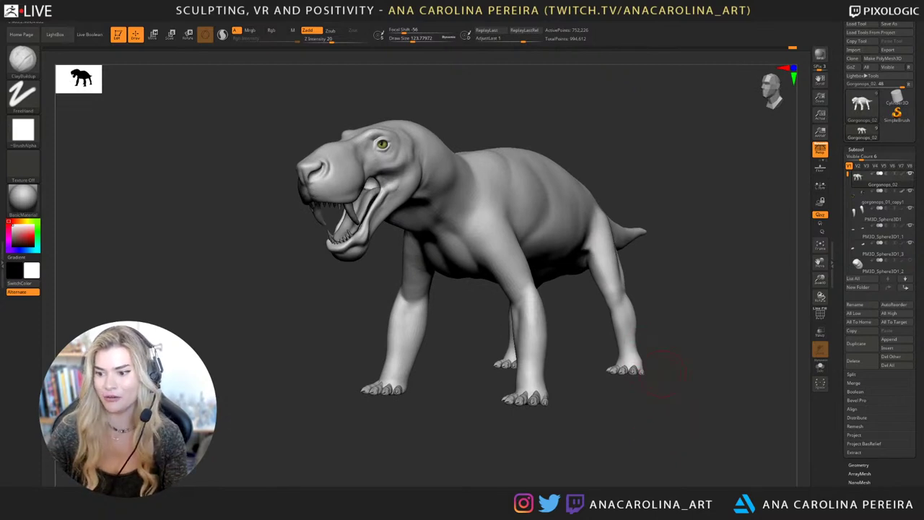
{"action": "left_click_drag", "start_coordinate": [662, 372], "coordinate": [711, 414]}
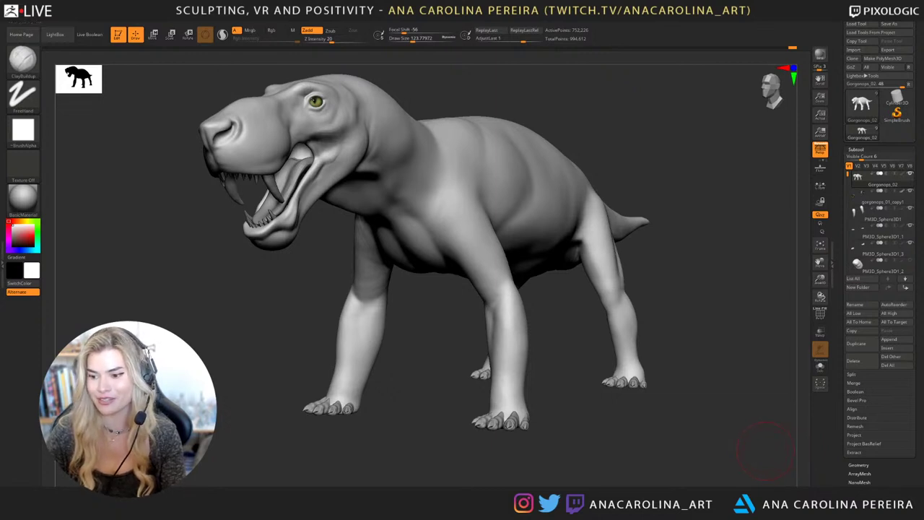
{"action": "left_click_drag", "start_coordinate": [776, 448], "coordinate": [661, 444]}
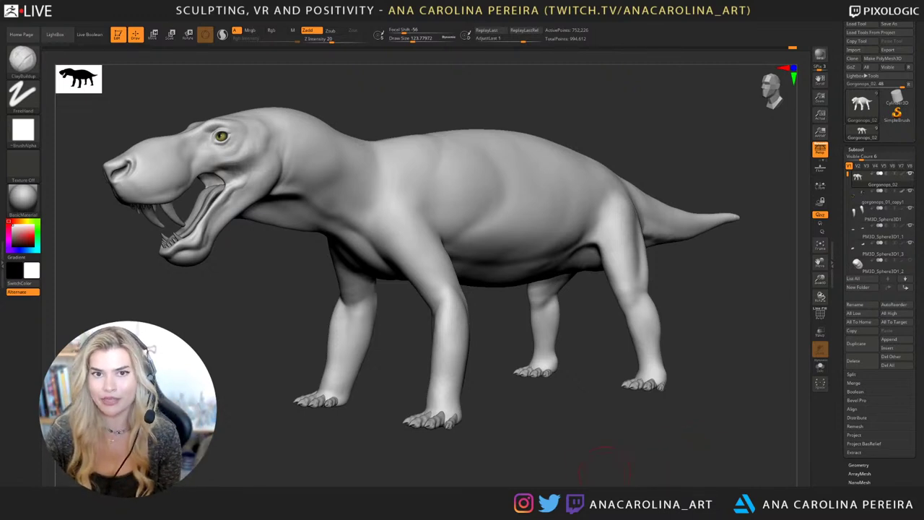
{"action": "left_click_drag", "start_coordinate": [605, 463], "coordinate": [609, 467]}
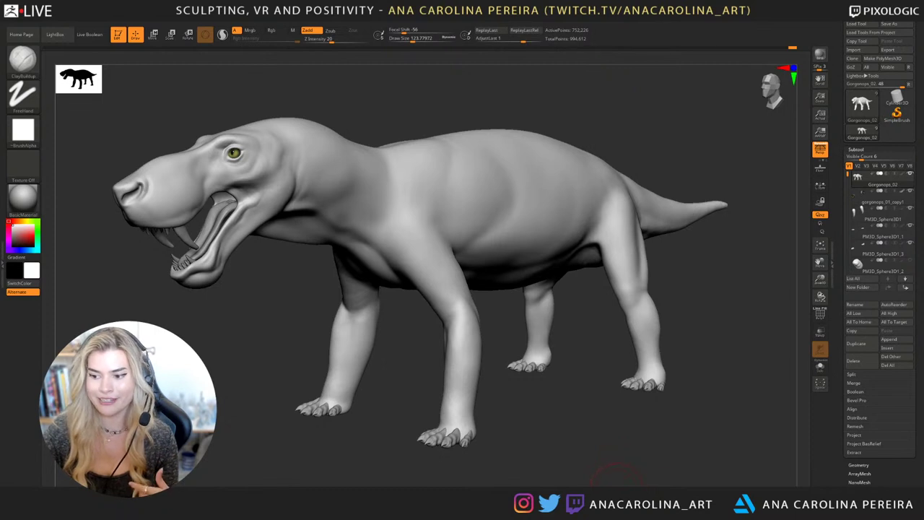
{"action": "left_click_drag", "start_coordinate": [615, 473], "coordinate": [617, 470]}
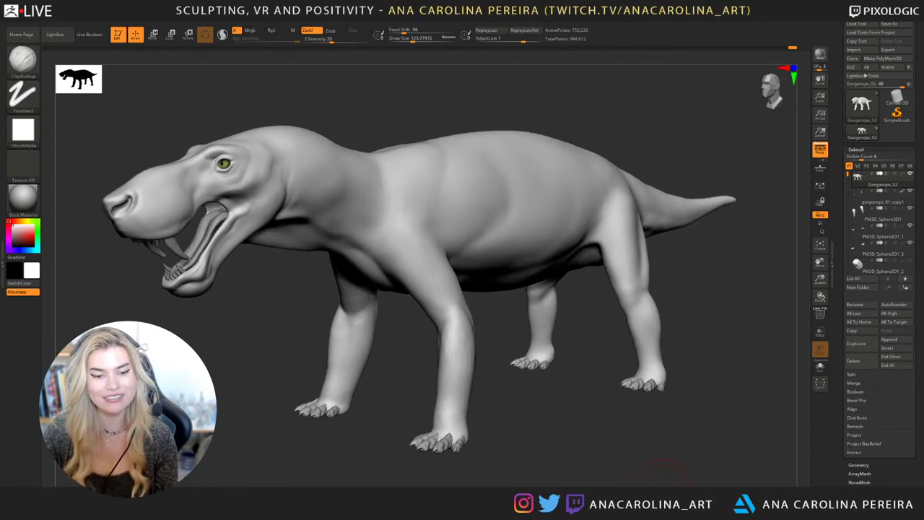
{"action": "left_click_drag", "start_coordinate": [615, 471], "coordinate": [641, 468]}
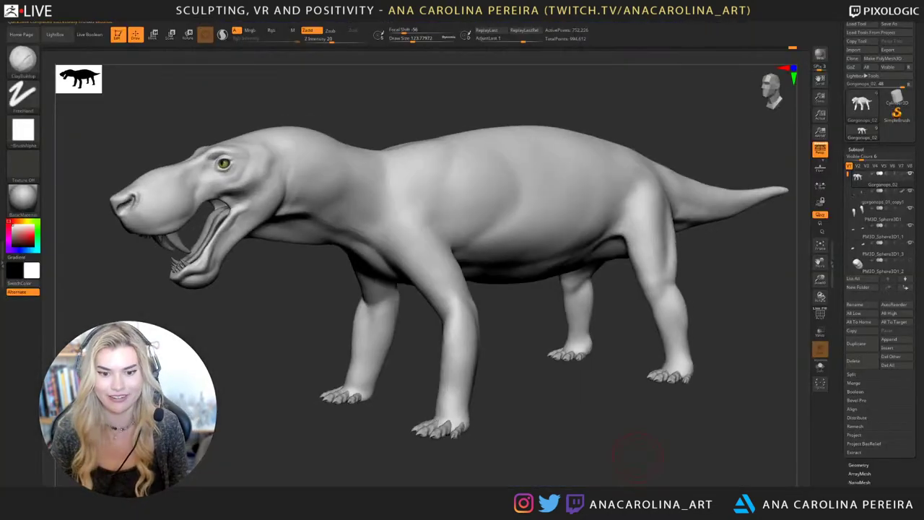
{"action": "left_click_drag", "start_coordinate": [635, 453], "coordinate": [666, 473]}
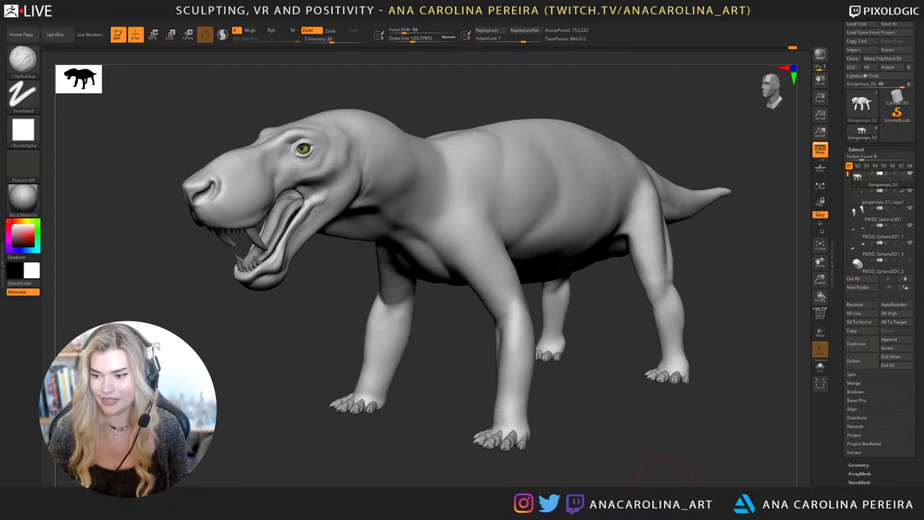
{"action": "mouse_move", "coordinate": [666, 483]}
{"action": "left_mouse_down"}
{"action": "mouse_move", "coordinate": [590, 401]}
{"action": "mouse_move", "coordinate": [678, 441]}
{"action": "mouse_move", "coordinate": [674, 461]}
{"action": "mouse_move", "coordinate": [592, 462]}
{"action": "mouse_move", "coordinate": [634, 466]}
{"action": "left_mouse_up"}
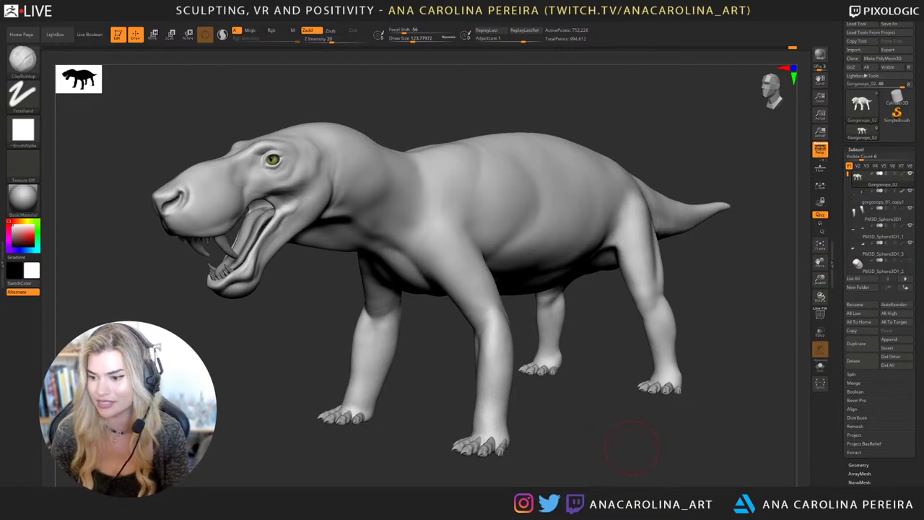
{"action": "mouse_move", "coordinate": [627, 444]}
{"action": "left_mouse_down"}
{"action": "mouse_move", "coordinate": [582, 432]}
{"action": "mouse_move", "coordinate": [598, 422]}
{"action": "mouse_move", "coordinate": [619, 431]}
{"action": "left_mouse_up"}
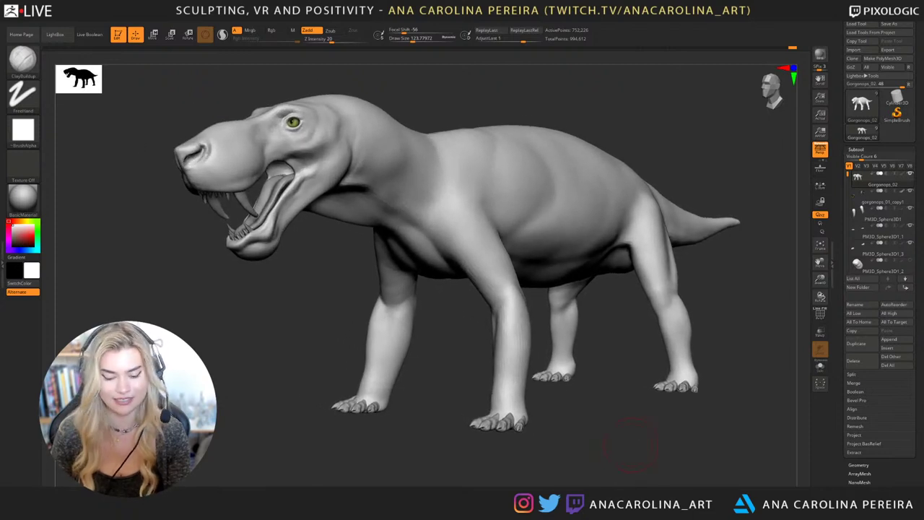
Check the creature's side profile, back line and leg stance with the Move brush at hand.
{"action": "key", "text": "b"}
{"action": "key", "text": "m"}
{"action": "key", "text": "v"}
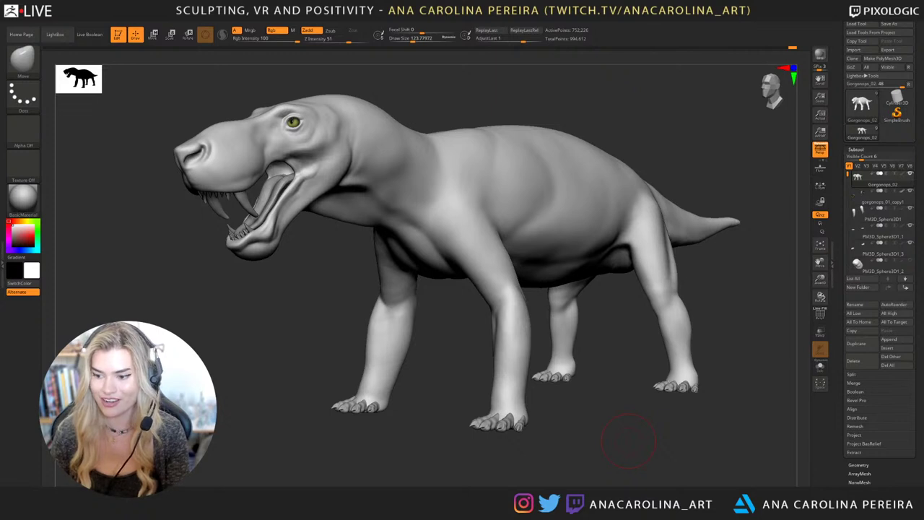
{"action": "left_click_drag", "start_coordinate": [628, 441], "coordinate": [627, 454]}
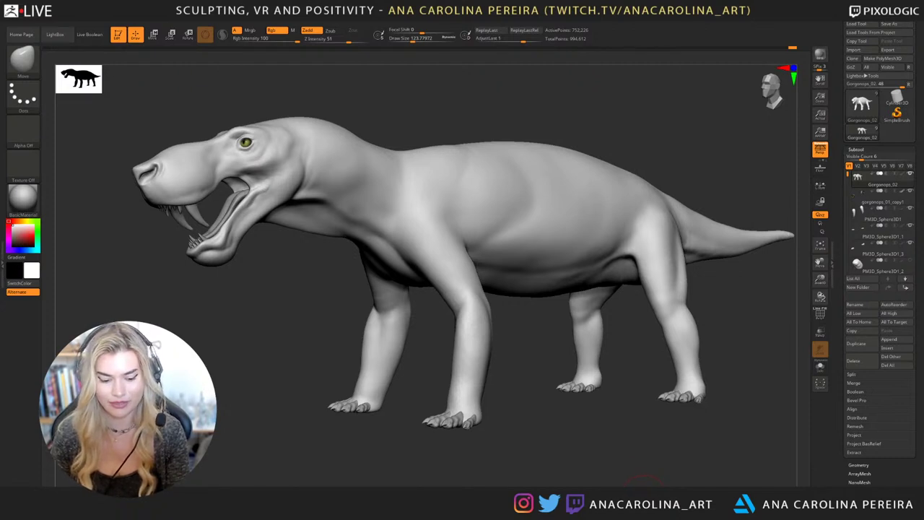
{"action": "mouse_move", "coordinate": [634, 473]}
{"action": "left_mouse_down"}
{"action": "mouse_move", "coordinate": [623, 462]}
{"action": "mouse_move", "coordinate": [498, 462]}
{"action": "mouse_move", "coordinate": [650, 459]}
{"action": "left_mouse_up"}
{"action": "left_click_drag", "start_coordinate": [549, 447], "coordinate": [650, 466]}
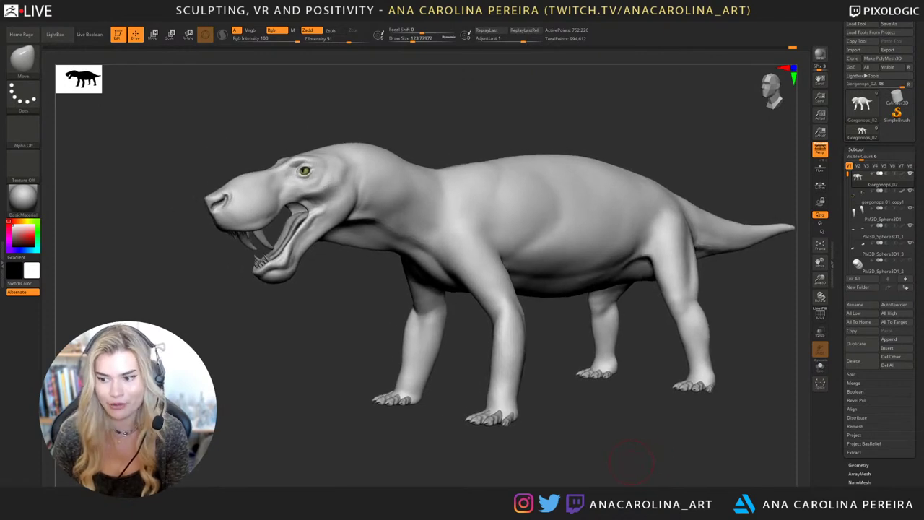
{"action": "left_click_drag", "start_coordinate": [630, 417], "coordinate": [631, 470]}
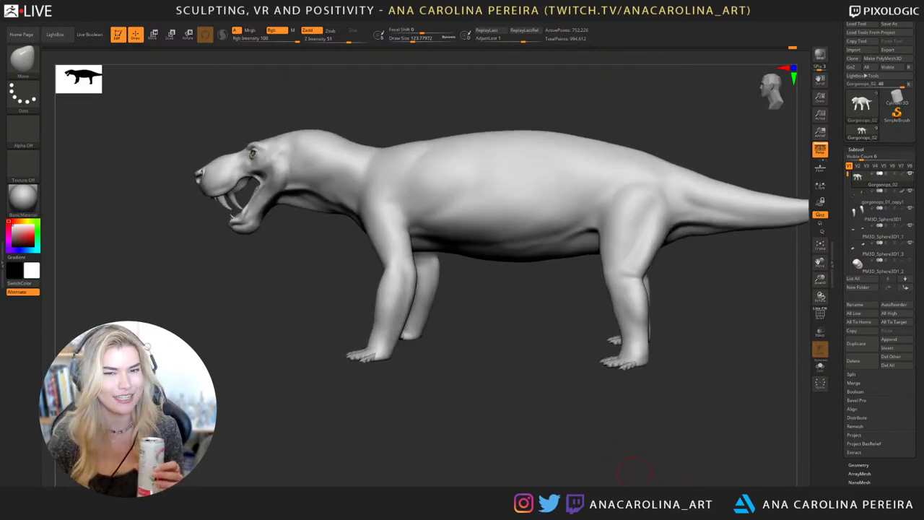
{"action": "left_click_drag", "start_coordinate": [634, 473], "coordinate": [646, 467]}
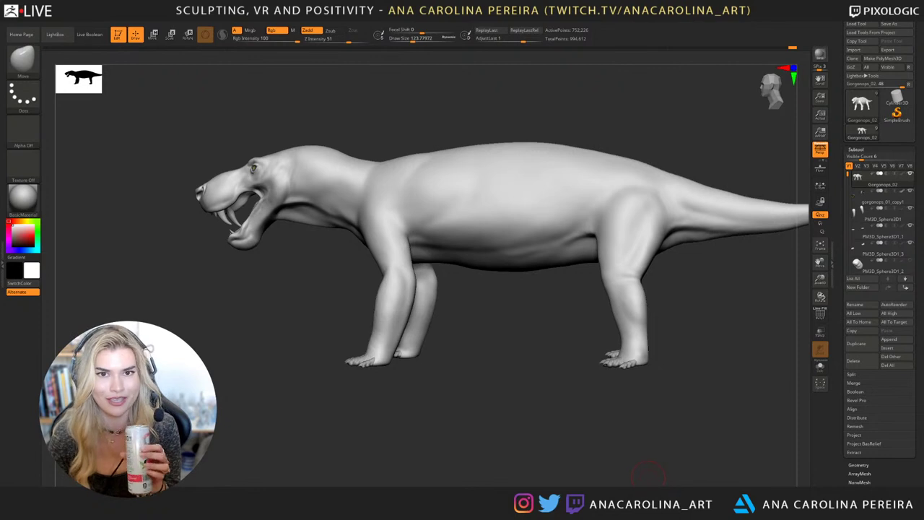
{"action": "left_click_drag", "start_coordinate": [648, 474], "coordinate": [659, 470]}
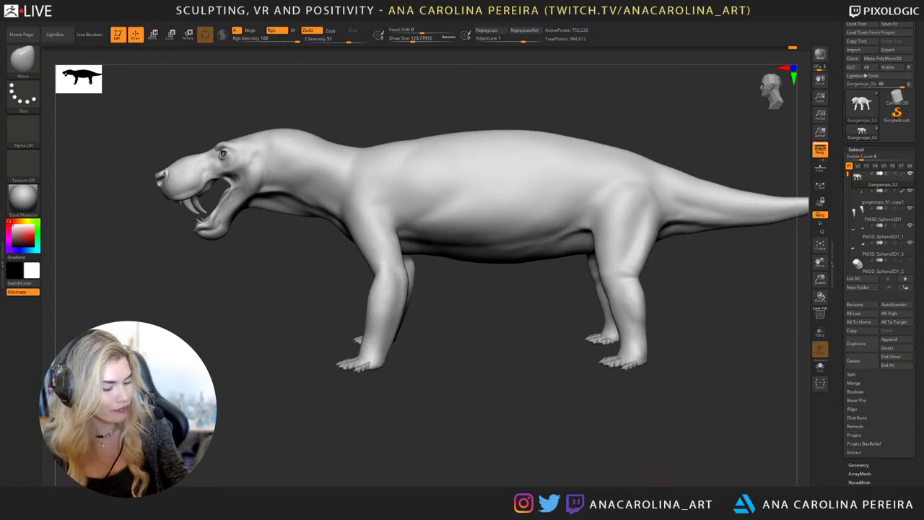
{"action": "mouse_move", "coordinate": [648, 476]}
{"action": "left_mouse_down"}
{"action": "mouse_move", "coordinate": [639, 441]}
{"action": "mouse_move", "coordinate": [647, 457]}
{"action": "mouse_move", "coordinate": [660, 452]}
{"action": "mouse_move", "coordinate": [659, 440]}
{"action": "mouse_move", "coordinate": [627, 449]}
{"action": "left_mouse_up"}
Smooth the near shoulder above the front leg with ClayBuildup active at a draw size of about 145.
{"action": "key", "text": "b"}
{"action": "key", "text": "c"}
{"action": "key", "text": "b"}
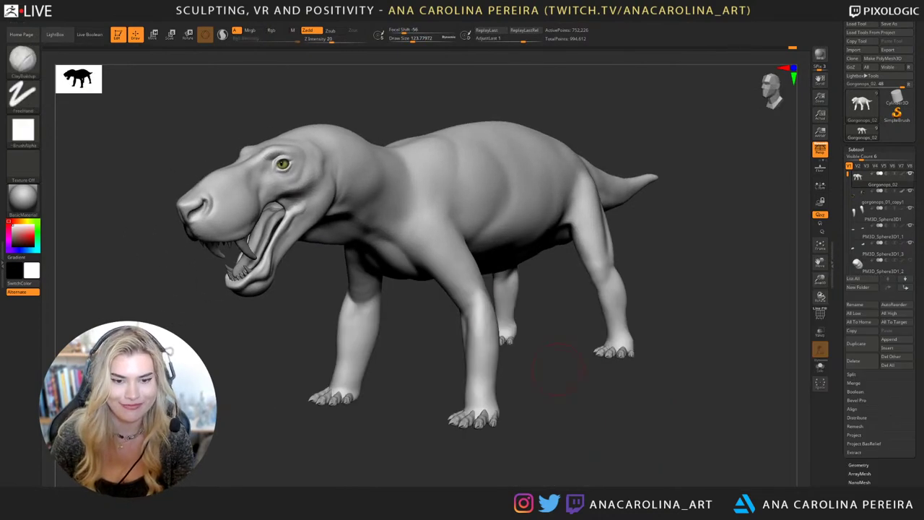
{"action": "left_click_drag", "start_coordinate": [438, 209], "coordinate": [428, 190], "text": "shift"}
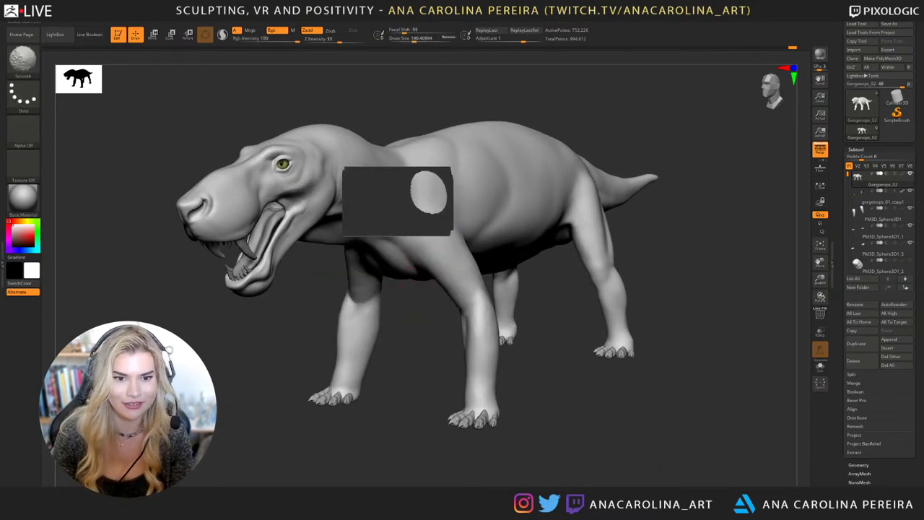
{"action": "mouse_move", "coordinate": [428, 190]}
{"action": "right_mouse_down"}
{"action": "mouse_move", "coordinate": [405, 184]}
{"action": "mouse_move", "coordinate": [465, 182]}
{"action": "mouse_move", "coordinate": [479, 165]}
{"action": "mouse_move", "coordinate": [477, 121]}
{"action": "right_mouse_up"}
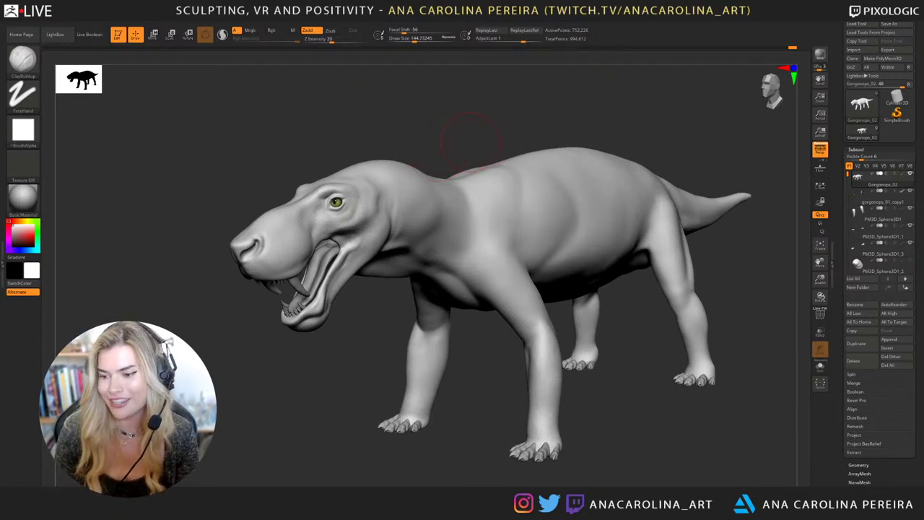
Examine the shoulder, chest and leg stance from several near-side three-quarter angles and distances.
{"action": "right_click_drag", "start_coordinate": [468, 91], "coordinate": [466, 102], "text": "alt"}
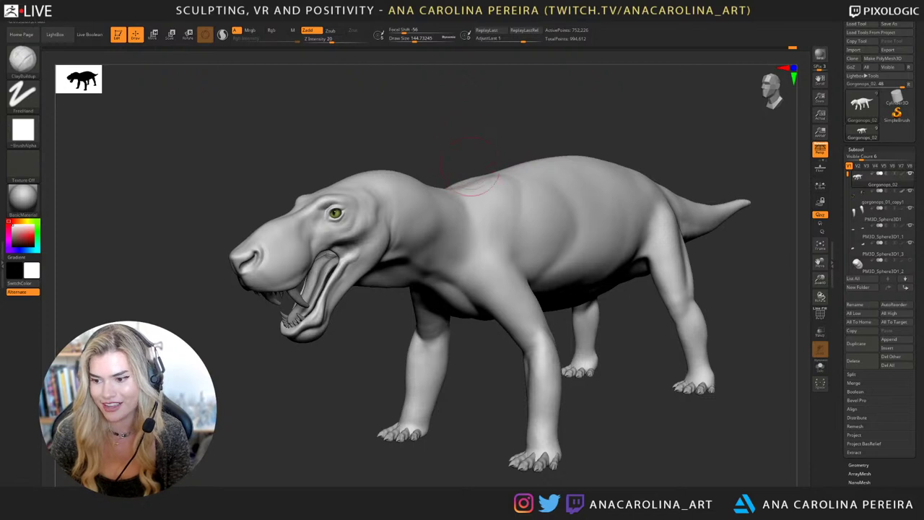
{"action": "mouse_move", "coordinate": [471, 170]}
{"action": "right_mouse_down"}
{"action": "mouse_move", "coordinate": [466, 101]}
{"action": "mouse_move", "coordinate": [448, 156]}
{"action": "right_mouse_up"}
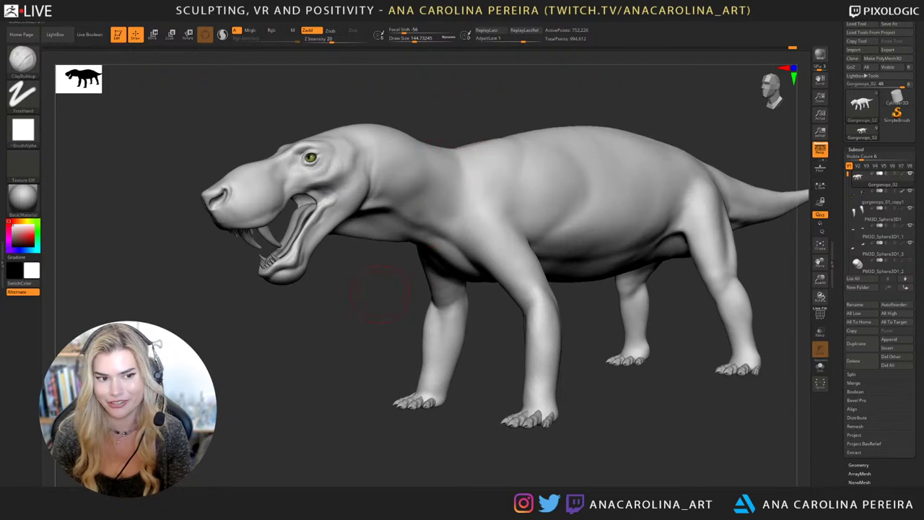
{"action": "right_click_drag", "start_coordinate": [429, 226], "coordinate": [420, 303]}
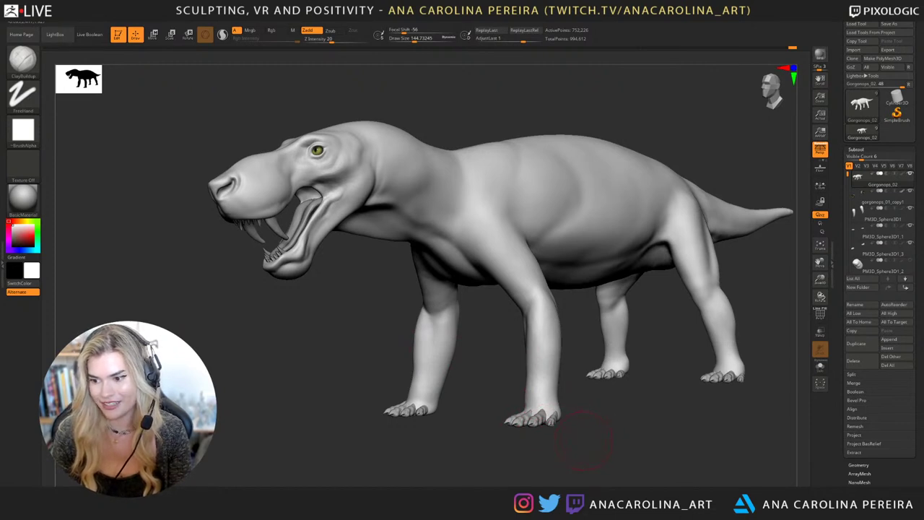
{"action": "right_click_drag", "start_coordinate": [582, 440], "coordinate": [584, 436], "text": "ctrl"}
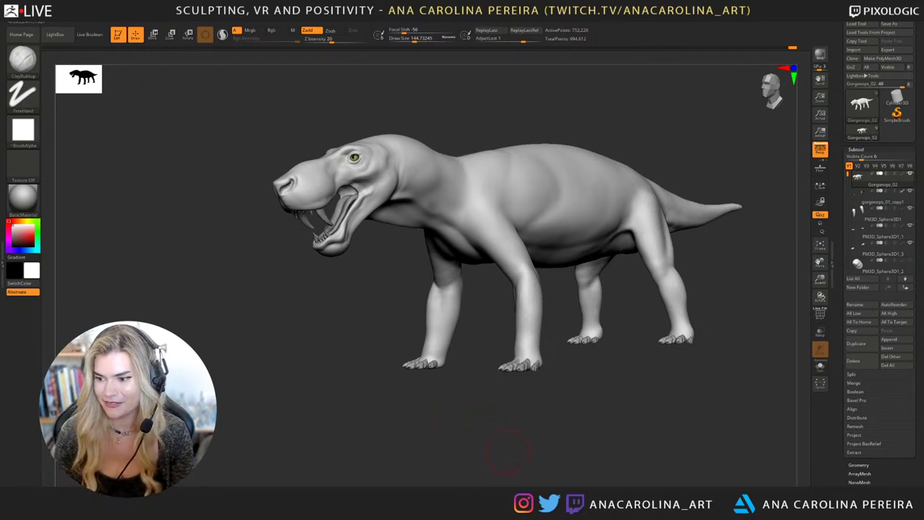
{"action": "right_click_drag", "start_coordinate": [498, 435], "coordinate": [514, 457], "text": "alt"}
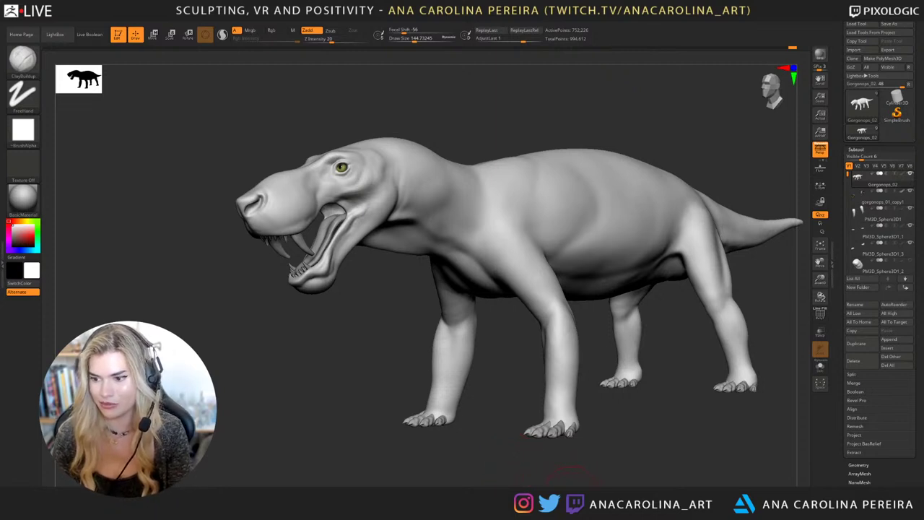
{"action": "mouse_move", "coordinate": [542, 475]}
{"action": "left_mouse_down", "text": "alt"}
{"action": "mouse_move", "coordinate": [524, 463]}
{"action": "mouse_move", "coordinate": [532, 466]}
{"action": "mouse_move", "coordinate": [533, 448]}
{"action": "mouse_move", "coordinate": [578, 406]}
{"action": "left_mouse_up", "text": "alt"}
{"action": "key", "text": "b"}
{"action": "key", "text": "m"}
{"action": "key", "text": "Escape"}
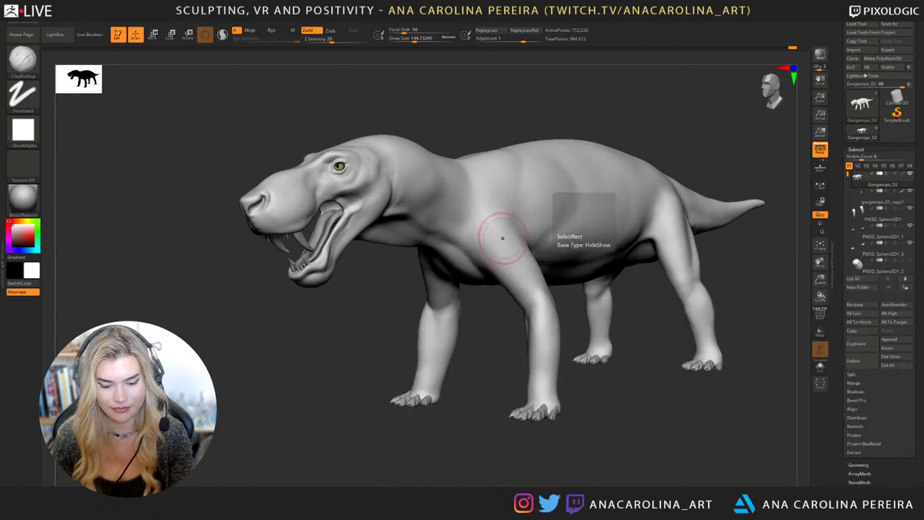
{"action": "key", "text": "b"}
{"action": "key", "text": "Escape"}
{"action": "left_click_drag", "start_coordinate": [499, 425], "coordinate": [485, 422], "text": "alt"}
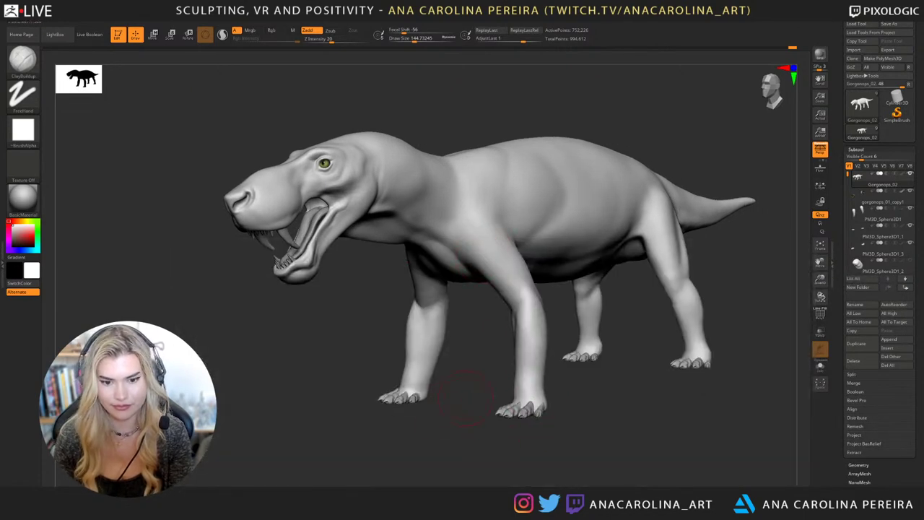
Refine the far front leg's forearm and wrist with ClayBuildup and smoothing, starting at a draw size of about 101.
{"action": "key", "text": "s"}
{"action": "left_click_drag", "start_coordinate": [541, 404], "coordinate": [528, 405]}
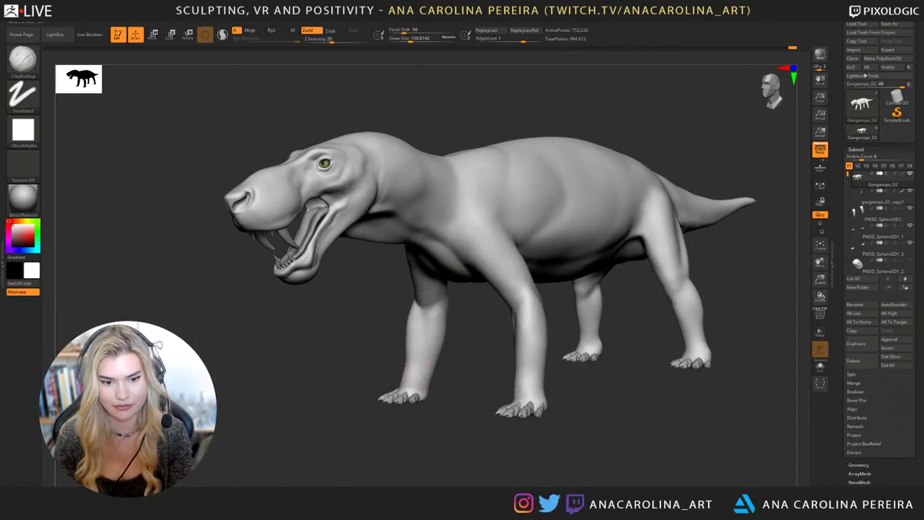
{"action": "left_click_drag", "start_coordinate": [418, 364], "coordinate": [410, 390]}
{"action": "key", "text": "shift"}
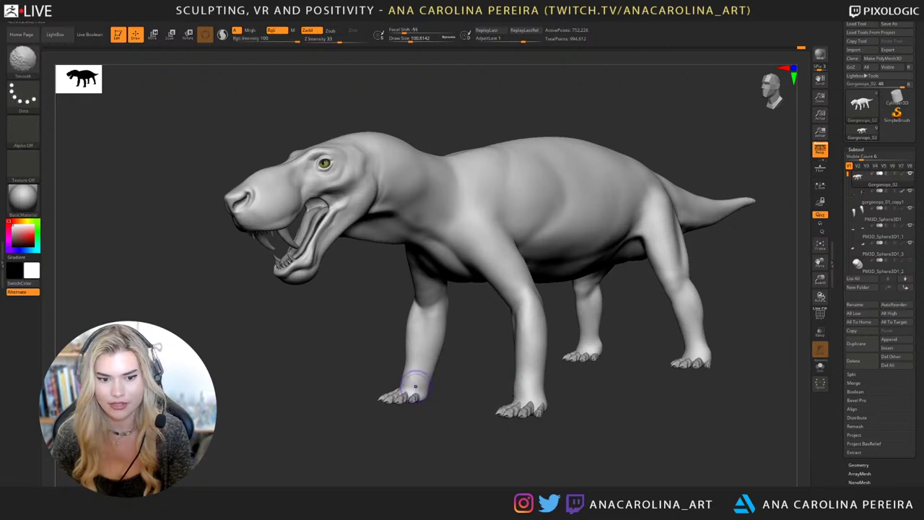
{"action": "left_click_drag", "start_coordinate": [464, 368], "coordinate": [424, 337]}
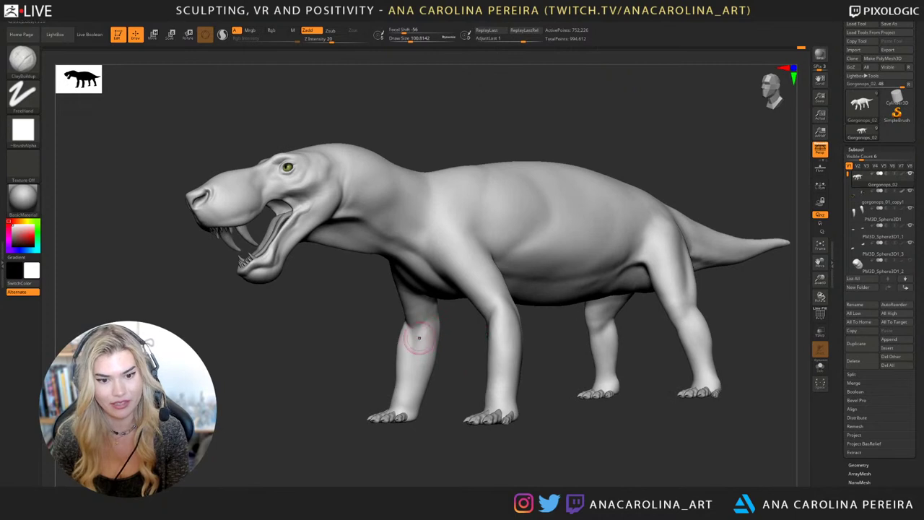
{"action": "key", "text": "]"}
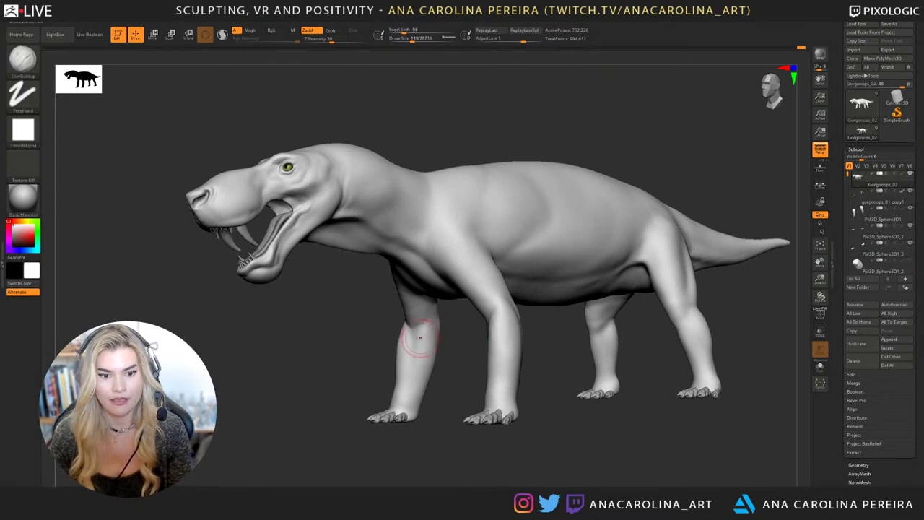
{"action": "key", "text": "s"}
{"action": "left_click_drag", "start_coordinate": [413, 338], "coordinate": [417, 370]}
Refine the front legs' elbow area from the creature's other side with ClayBuildup and smoothing at a draw size of about 154.
{"action": "left_click_drag", "start_coordinate": [317, 441], "coordinate": [491, 441]}
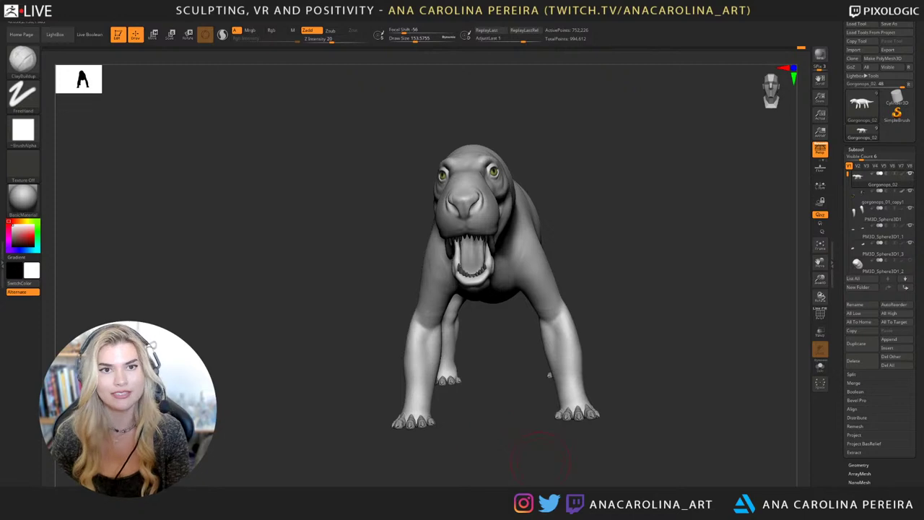
{"action": "mouse_move", "coordinate": [541, 458]}
{"action": "left_mouse_down"}
{"action": "mouse_move", "coordinate": [524, 453]}
{"action": "mouse_move", "coordinate": [549, 443]}
{"action": "left_mouse_up"}
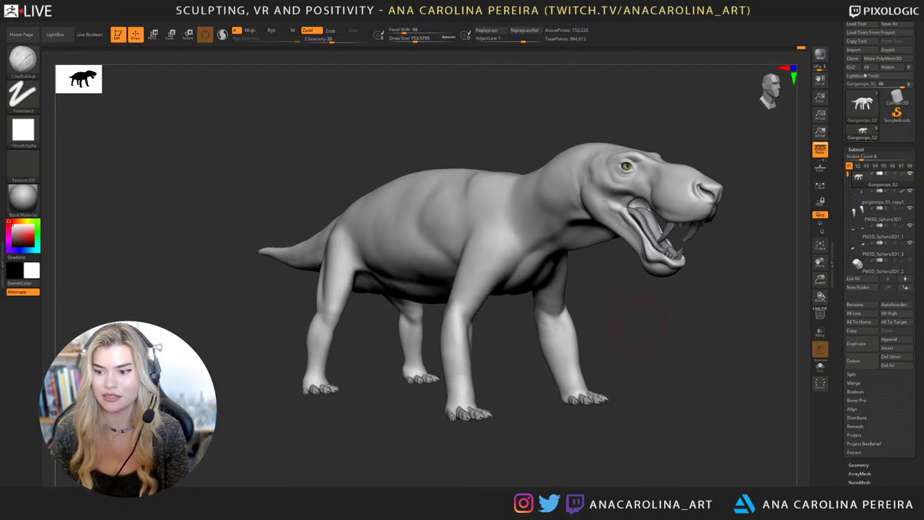
{"action": "left_click_drag", "start_coordinate": [638, 322], "coordinate": [657, 365]}
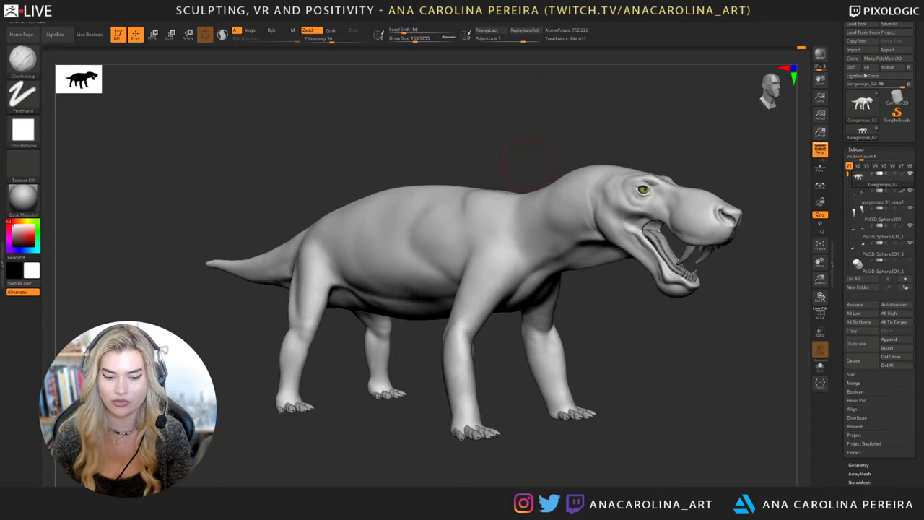
{"action": "left_click_drag", "start_coordinate": [538, 162], "coordinate": [531, 151]}
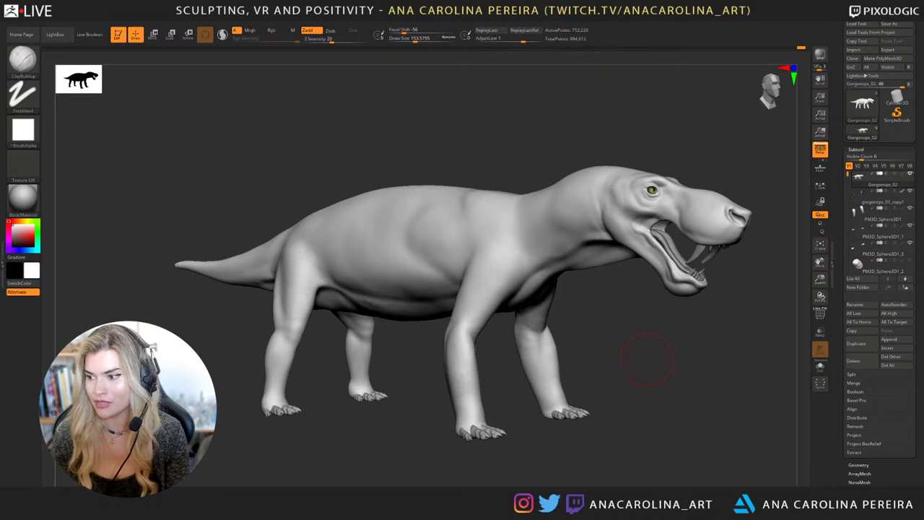
{"action": "mouse_move", "coordinate": [647, 359]}
{"action": "left_mouse_down"}
{"action": "mouse_move", "coordinate": [650, 369]}
{"action": "mouse_move", "coordinate": [621, 354]}
{"action": "left_mouse_up"}
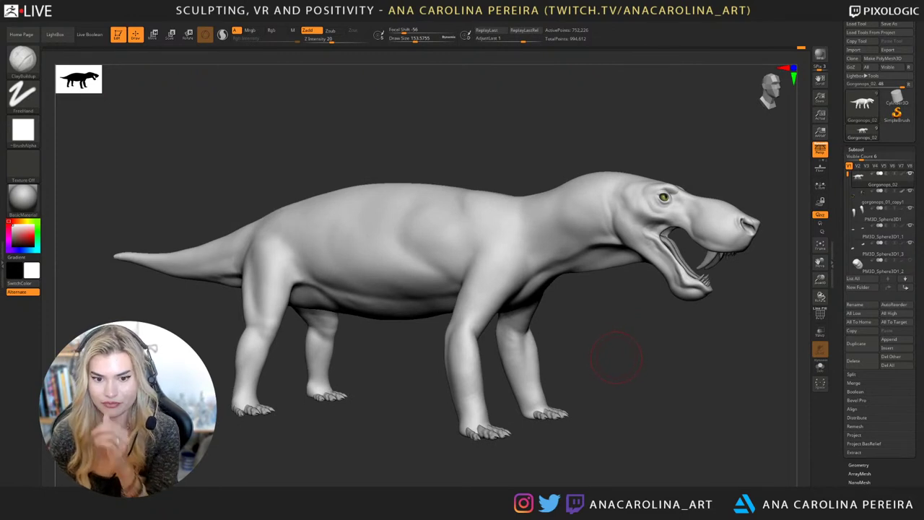
{"action": "key", "text": "b"}
{"action": "key", "text": "c"}
{"action": "key", "text": "b"}
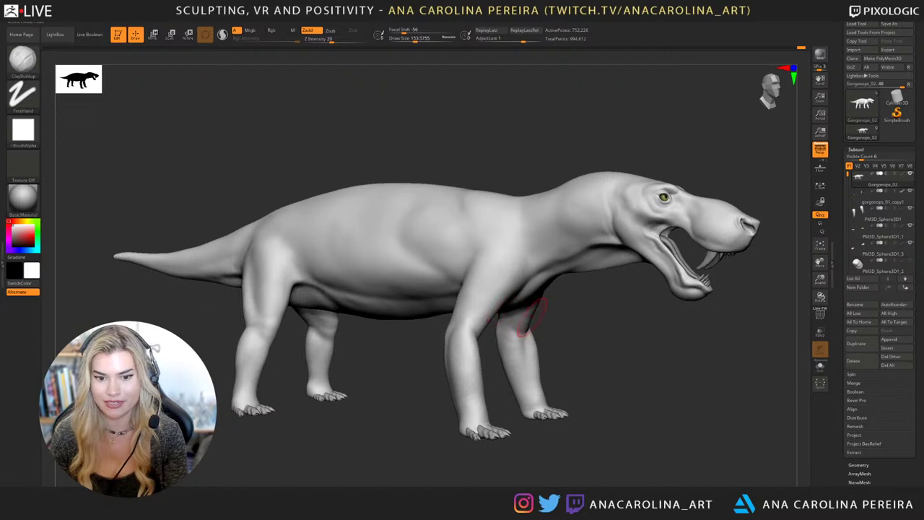
{"action": "right_click_drag", "start_coordinate": [525, 314], "coordinate": [527, 314]}
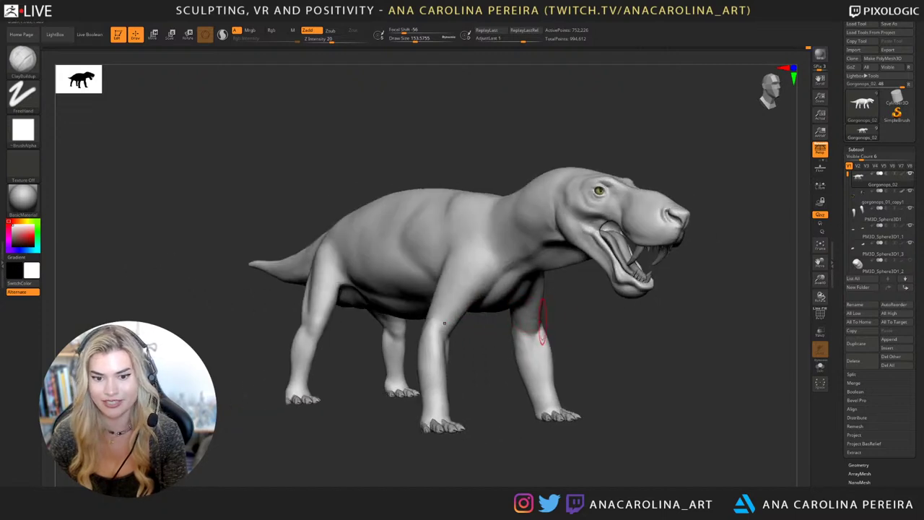
{"action": "key", "text": "shift"}
{"action": "mouse_move", "coordinate": [649, 315]}
{"action": "left_mouse_down"}
{"action": "mouse_move", "coordinate": [573, 310]}
{"action": "mouse_move", "coordinate": [556, 320]}
{"action": "left_mouse_up"}
{"action": "key", "text": "shift"}
{"action": "right_click_drag", "start_coordinate": [535, 323], "coordinate": [621, 278]}
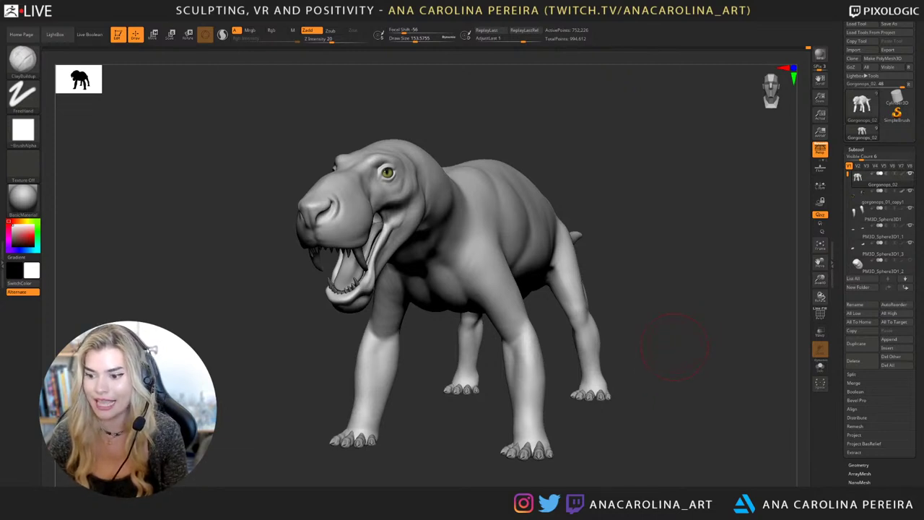
Examine the front legs, chest and body proportions from front three-quarter to near-side views.
{"action": "left_click_drag", "start_coordinate": [675, 347], "coordinate": [671, 347]}
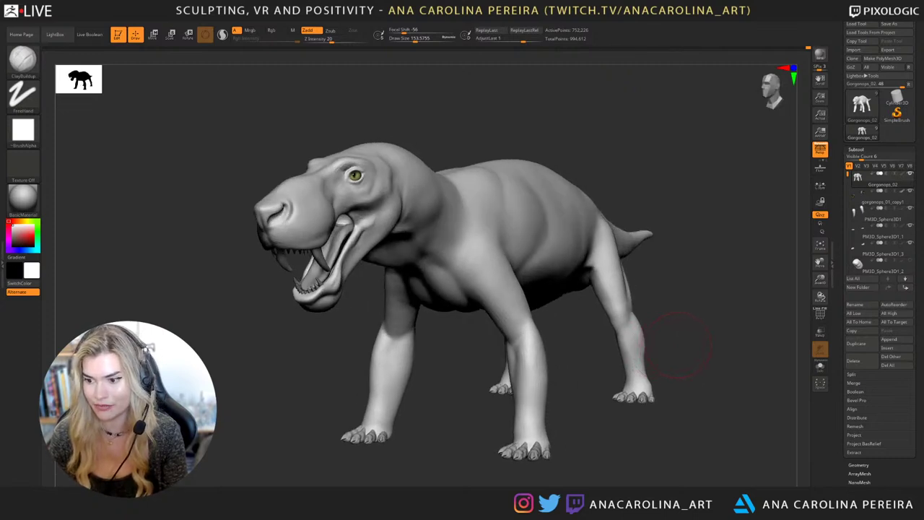
{"action": "left_click_drag", "start_coordinate": [677, 341], "coordinate": [634, 348]}
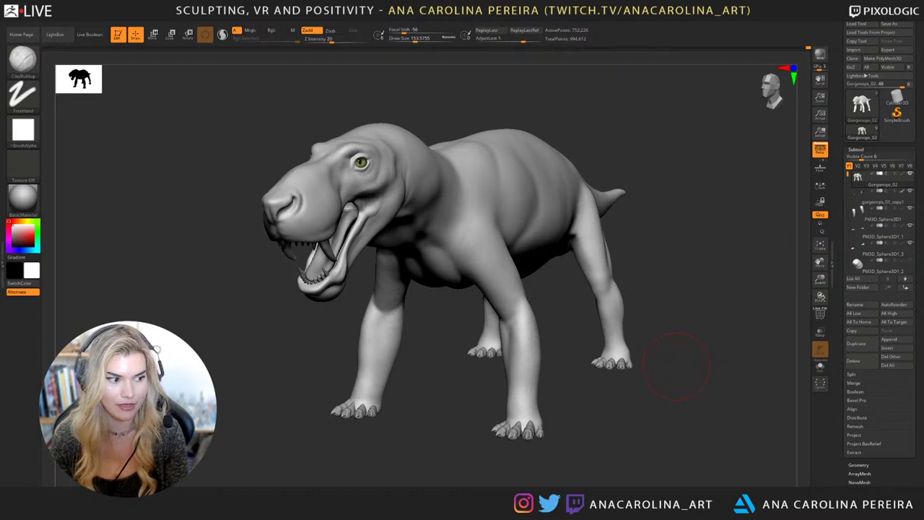
{"action": "mouse_move", "coordinate": [676, 364]}
{"action": "left_mouse_down"}
{"action": "mouse_move", "coordinate": [642, 344]}
{"action": "mouse_move", "coordinate": [642, 355]}
{"action": "left_mouse_up"}
{"action": "key", "text": "b"}
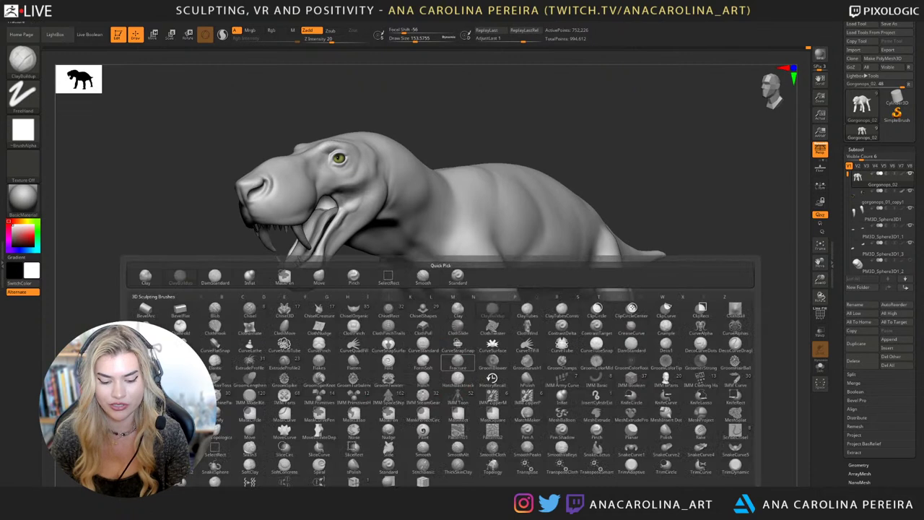
{"action": "key", "text": "Escape"}
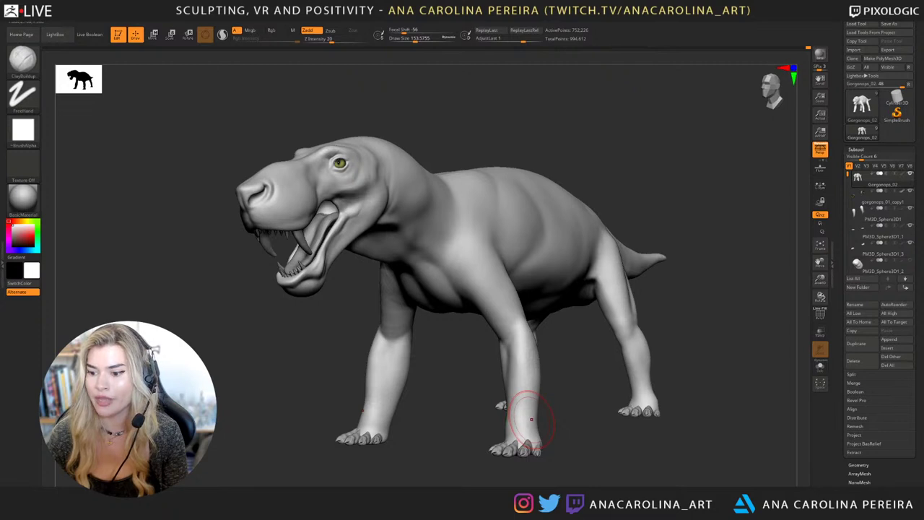
{"action": "left_click_drag", "start_coordinate": [485, 419], "coordinate": [429, 413]}
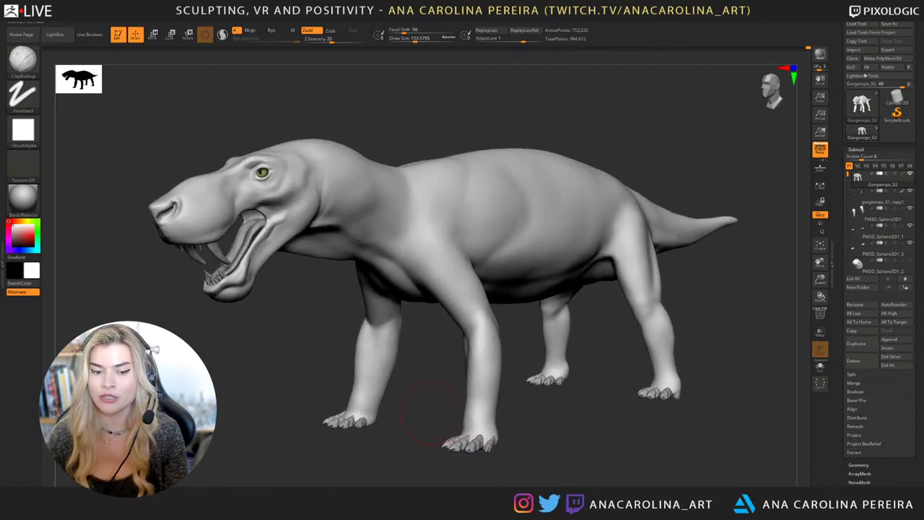
{"action": "mouse_move", "coordinate": [540, 432]}
{"action": "left_mouse_down"}
{"action": "mouse_move", "coordinate": [405, 438]}
{"action": "mouse_move", "coordinate": [470, 436]}
{"action": "mouse_move", "coordinate": [528, 450]}
{"action": "mouse_move", "coordinate": [508, 455]}
{"action": "mouse_move", "coordinate": [541, 453]}
{"action": "mouse_move", "coordinate": [497, 432]}
{"action": "left_mouse_up"}
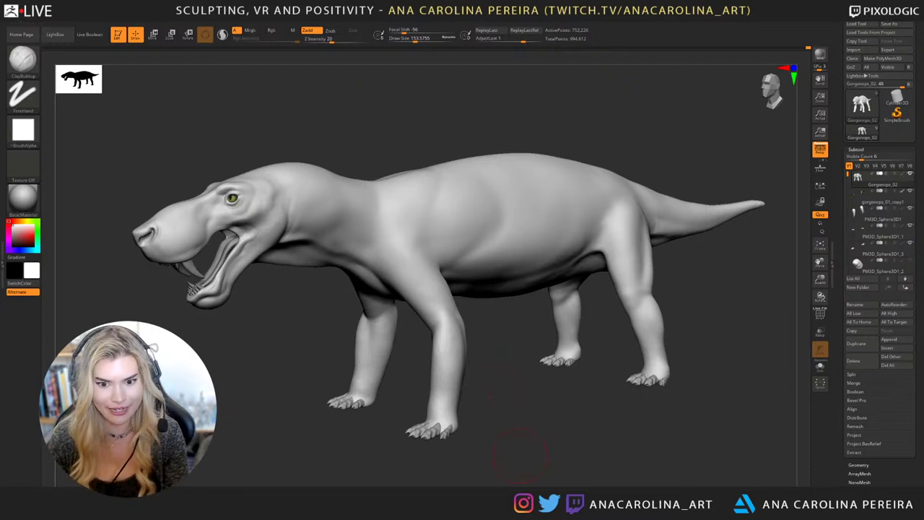
{"action": "mouse_move", "coordinate": [520, 454]}
{"action": "left_mouse_down"}
{"action": "mouse_move", "coordinate": [505, 440]}
{"action": "mouse_move", "coordinate": [559, 422]}
{"action": "mouse_move", "coordinate": [615, 420]}
{"action": "mouse_move", "coordinate": [575, 422]}
{"action": "left_mouse_up"}
Ready ClayBuildup for the front legs' forearms with a draw size of about 132.
{"action": "key", "text": "b"}
{"action": "key", "text": "c"}
{"action": "key", "text": "b"}
{"action": "key", "text": "s"}
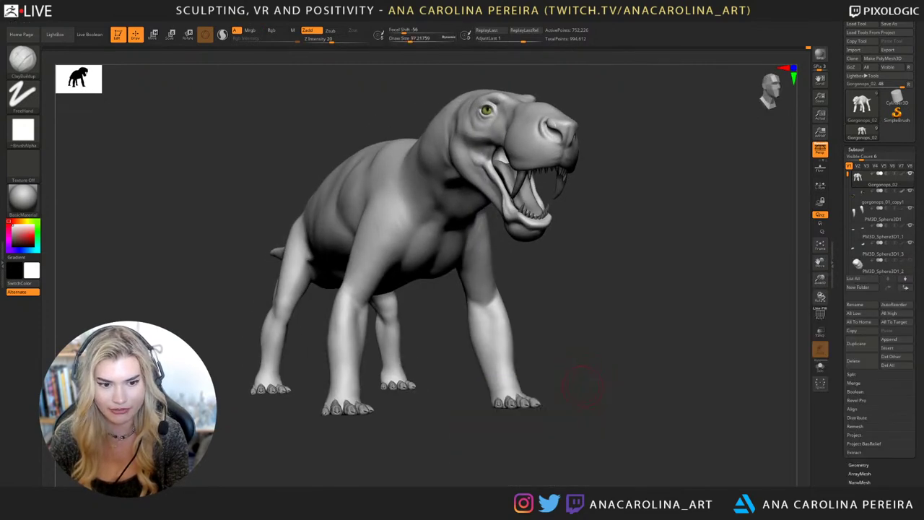
{"action": "left_click_drag", "start_coordinate": [583, 386], "coordinate": [608, 387]}
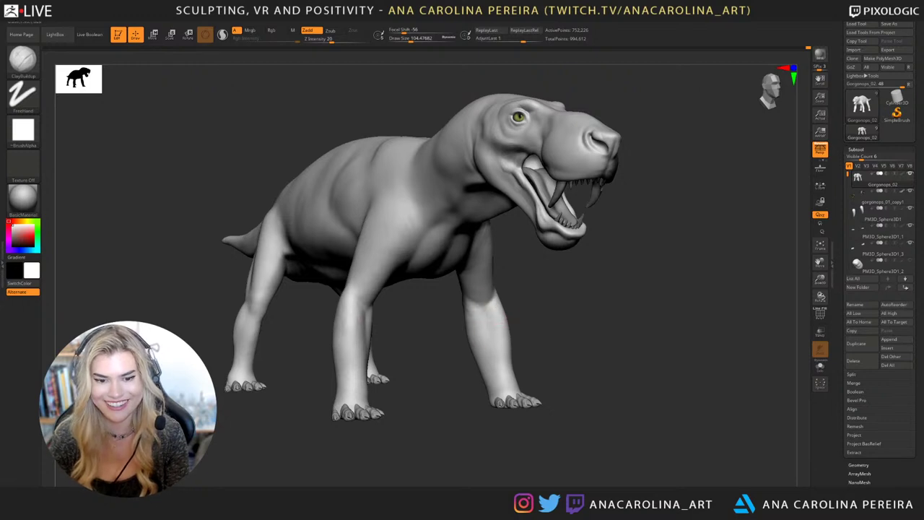
{"action": "mouse_move", "coordinate": [527, 330]}
{"action": "left_mouse_down"}
{"action": "mouse_move", "coordinate": [511, 331]}
{"action": "mouse_move", "coordinate": [584, 347]}
{"action": "left_mouse_up"}
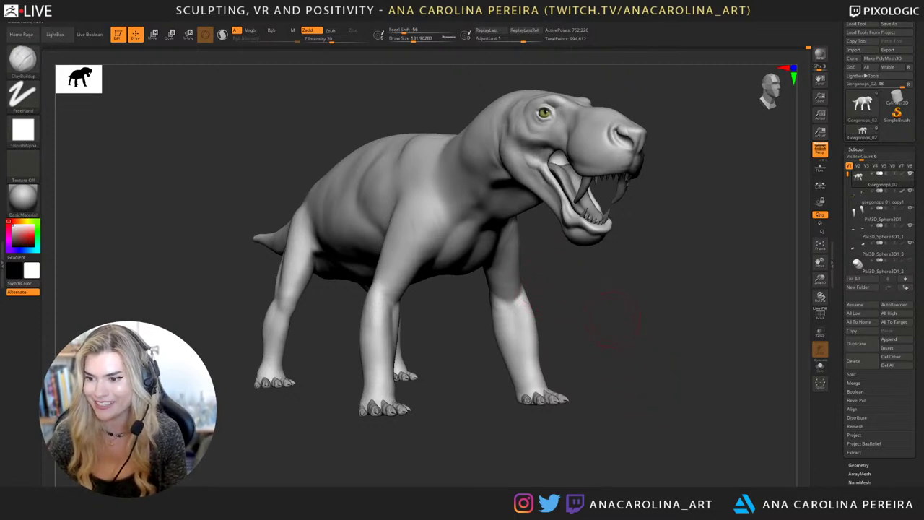
Check the forearm muscles, chest and head from frontal and opposite-side three-quarter views.
{"action": "left_click_drag", "start_coordinate": [612, 318], "coordinate": [613, 319]}
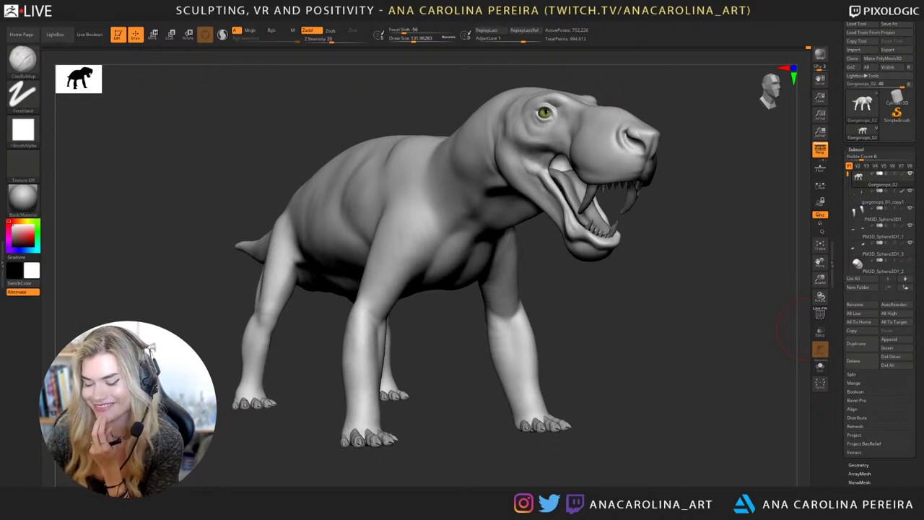
{"action": "left_click_drag", "start_coordinate": [607, 397], "coordinate": [404, 397]}
{"action": "left_click_drag", "start_coordinate": [619, 310], "coordinate": [477, 303]}
{"action": "left_click_drag", "start_coordinate": [607, 408], "coordinate": [679, 406]}
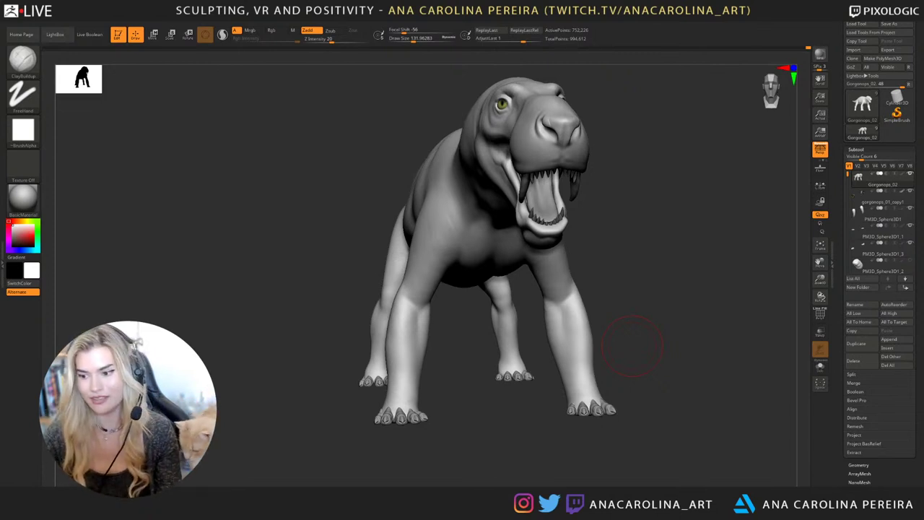
{"action": "left_click_drag", "start_coordinate": [633, 345], "coordinate": [658, 372]}
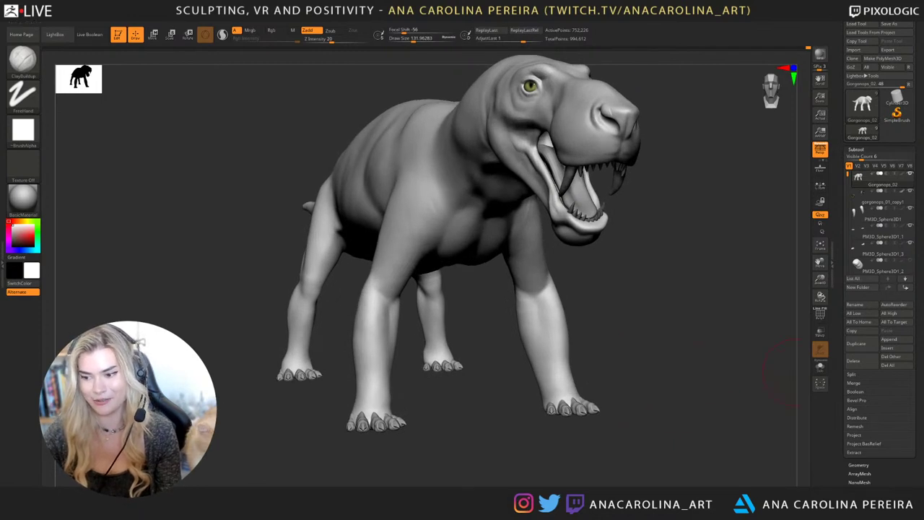
{"action": "left_click_drag", "start_coordinate": [711, 386], "coordinate": [709, 384]}
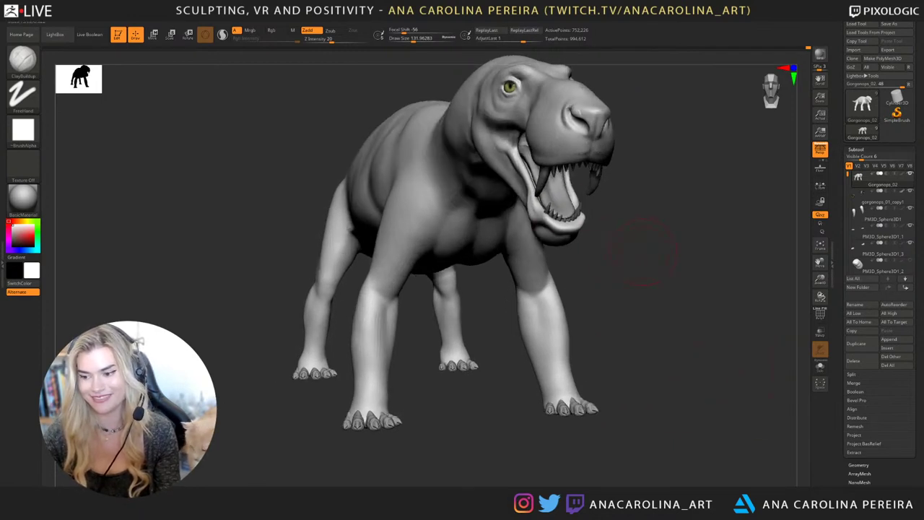
Inspect the creature's head, chest and stance from front three-quarter views on both sides.
{"action": "left_click_drag", "start_coordinate": [689, 333], "coordinate": [664, 265]}
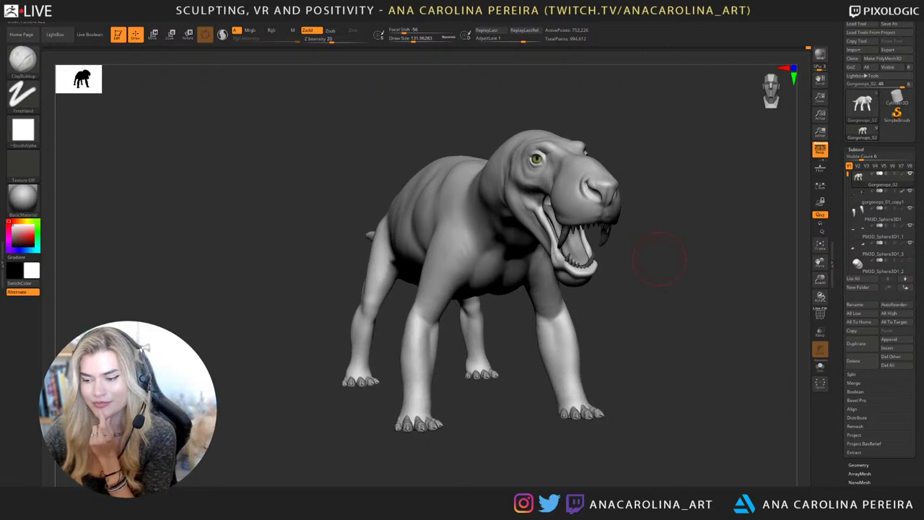
{"action": "left_click_drag", "start_coordinate": [659, 257], "coordinate": [656, 256]}
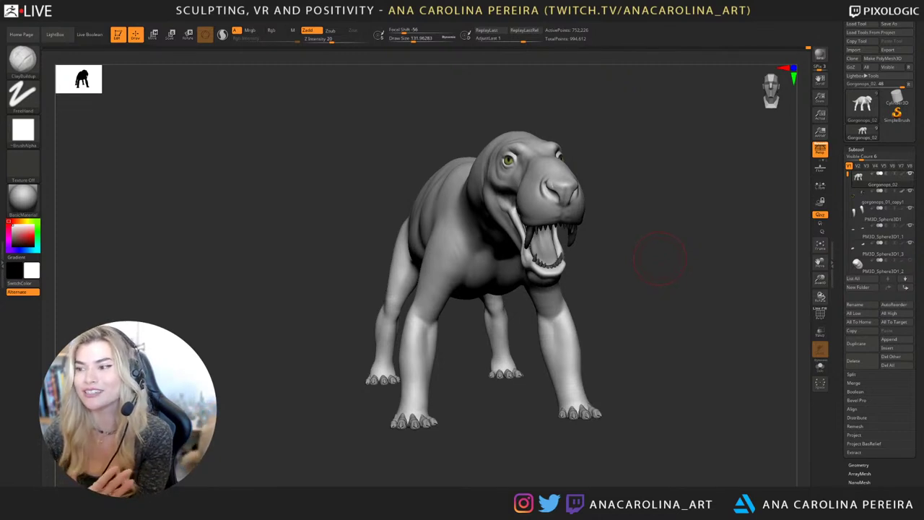
{"action": "left_click_drag", "start_coordinate": [660, 256], "coordinate": [679, 246]}
{"action": "key", "text": "b"}
{"action": "left_click_drag", "start_coordinate": [630, 124], "coordinate": [533, 108]}
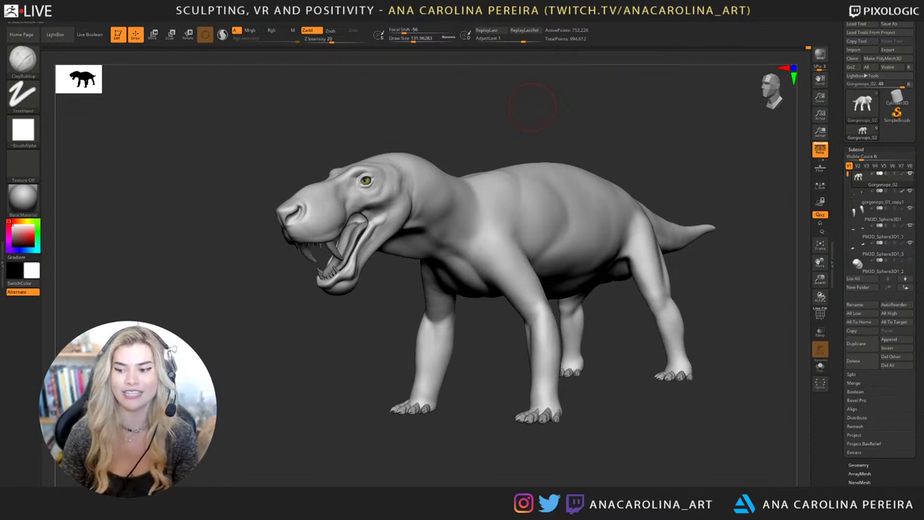
Adjust the front legs' shape with the Move brush, undoing the first attempt and enlarging the draw size to about 192.
{"action": "mouse_move", "coordinate": [595, 429]}
{"action": "left_mouse_down"}
{"action": "mouse_move", "coordinate": [577, 393]}
{"action": "mouse_move", "coordinate": [587, 435]}
{"action": "mouse_move", "coordinate": [570, 437]}
{"action": "mouse_move", "coordinate": [584, 439]}
{"action": "left_mouse_up"}
{"action": "key", "text": "b"}
{"action": "key", "text": "m"}
{"action": "key", "text": "v"}
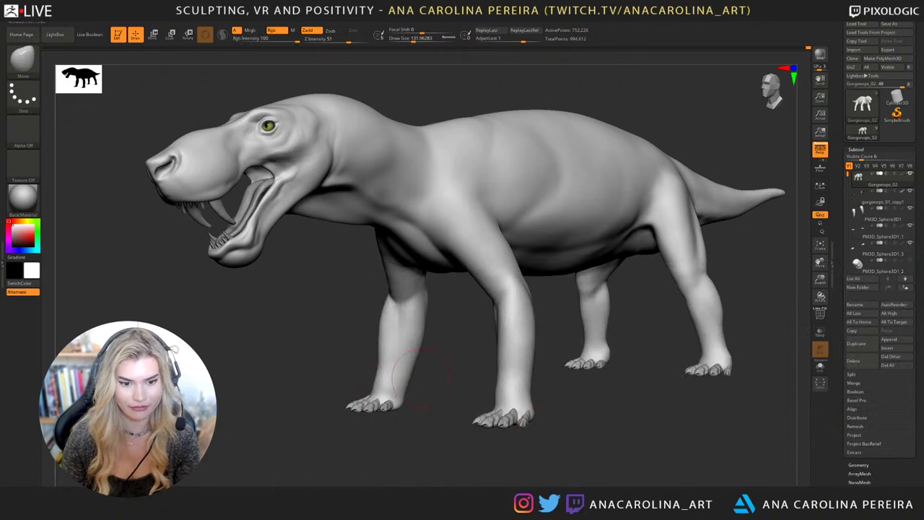
{"action": "left_click_drag", "start_coordinate": [441, 361], "coordinate": [451, 361]}
{"action": "key", "text": "space"}
{"action": "left_click_drag", "start_coordinate": [432, 392], "coordinate": [436, 392]}
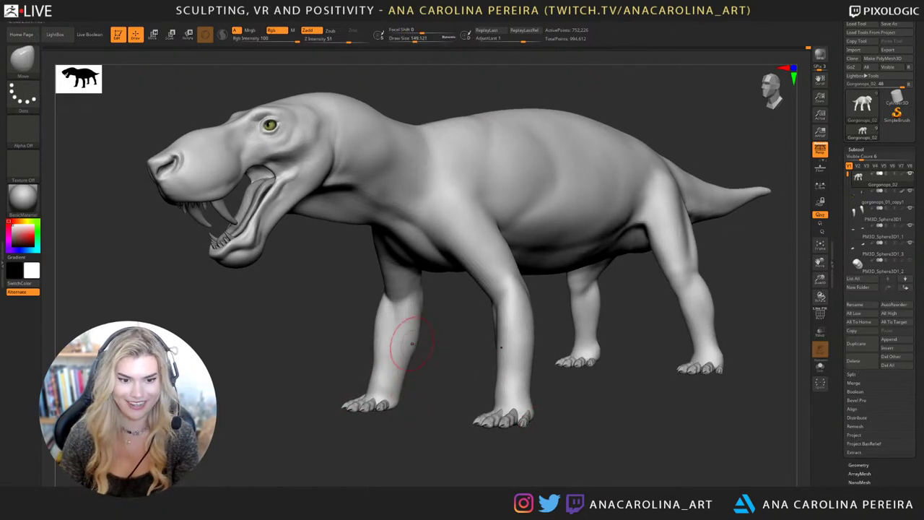
{"action": "key", "text": "ctrl+z"}
{"action": "key", "text": "space"}
{"action": "left_click_drag", "start_coordinate": [418, 343], "coordinate": [456, 437]}
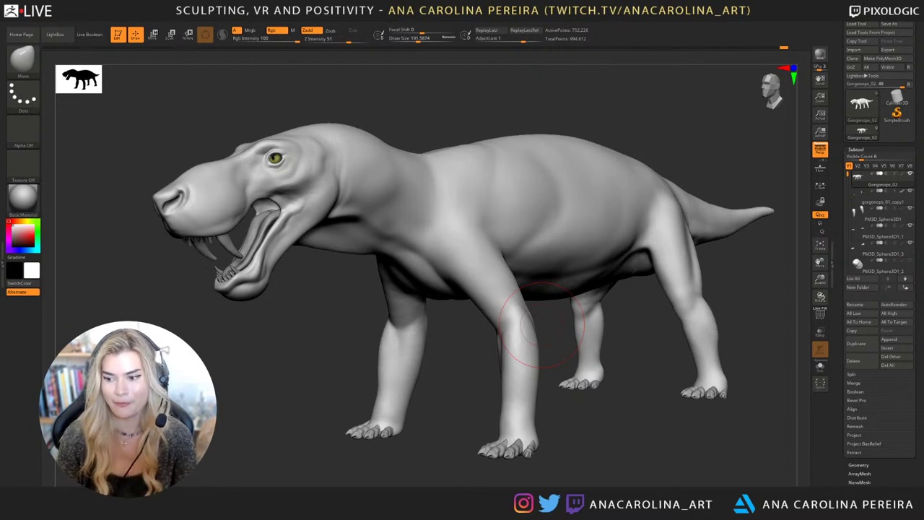
{"action": "left_click_drag", "start_coordinate": [557, 431], "coordinate": [455, 419], "text": "alt"}
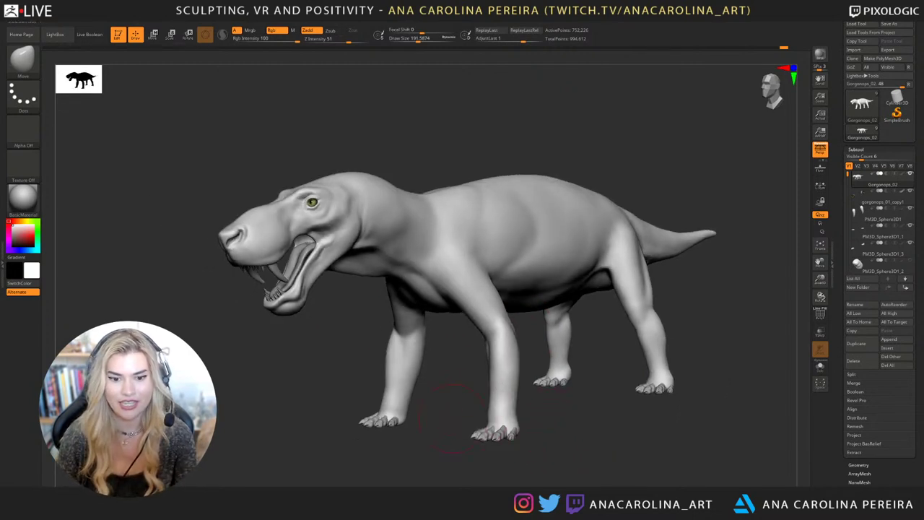
{"action": "scroll", "coordinate": [452, 418], "scroll_direction": "up", "scroll_amount": 2}
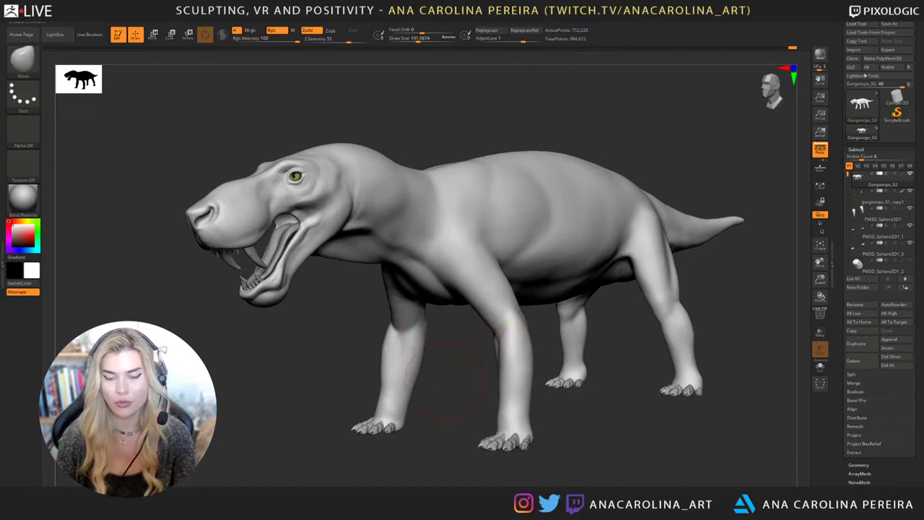
{"action": "left_click_drag", "start_coordinate": [447, 377], "coordinate": [454, 383]}
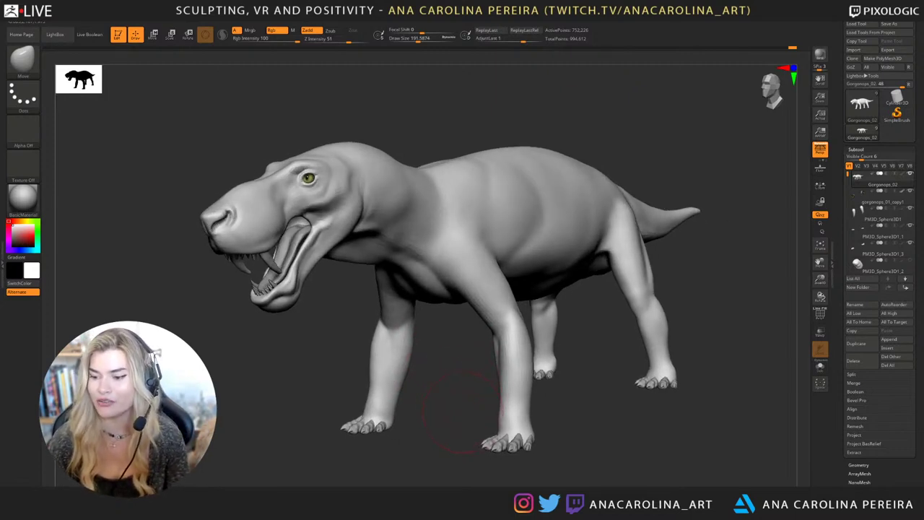
Check the hind legs' lower shape with the Move brush readied at a draw size of about 187.
{"action": "left_click_drag", "start_coordinate": [525, 428], "coordinate": [600, 462]}
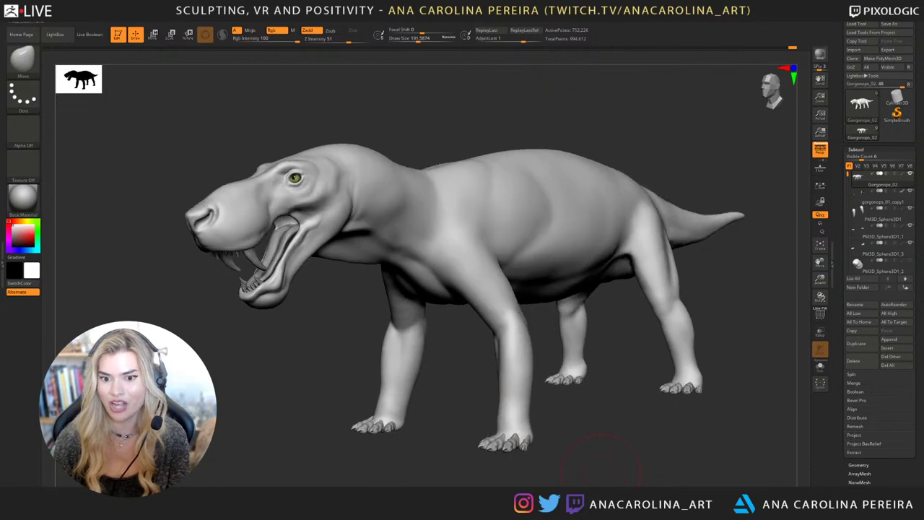
{"action": "mouse_move", "coordinate": [607, 393]}
{"action": "left_mouse_down"}
{"action": "mouse_move", "coordinate": [625, 391]}
{"action": "mouse_move", "coordinate": [635, 368]}
{"action": "left_mouse_up"}
{"action": "key", "text": "space"}
{"action": "key", "text": "space"}
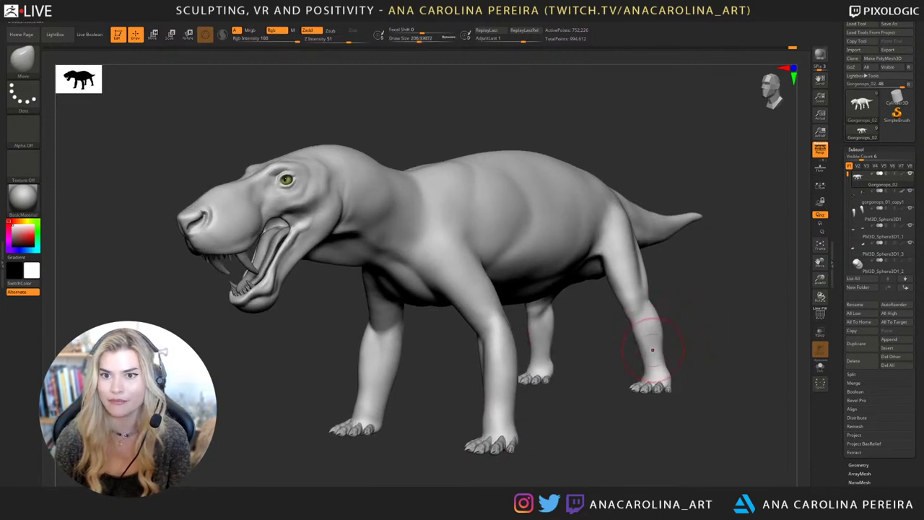
{"action": "key", "text": "space"}
{"action": "left_click_drag", "start_coordinate": [543, 327], "coordinate": [574, 339]}
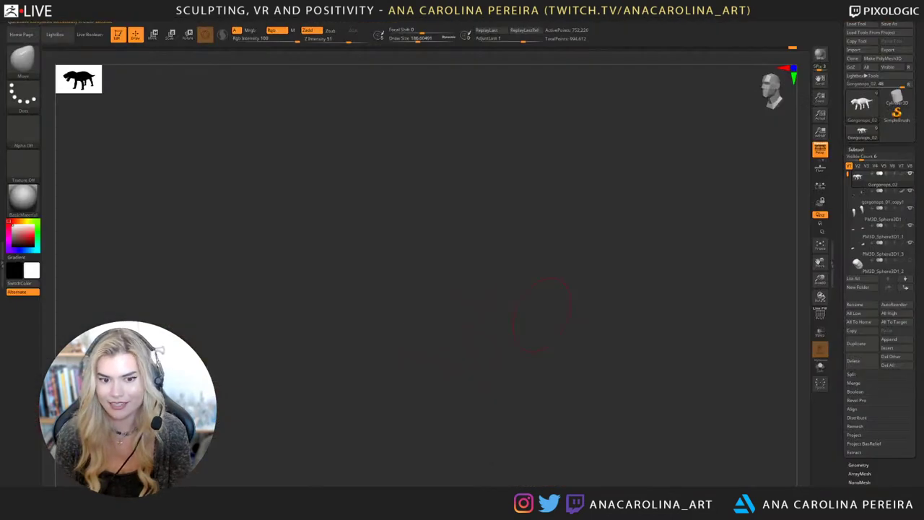
{"action": "right_click_drag", "start_coordinate": [541, 316], "coordinate": [527, 339]}
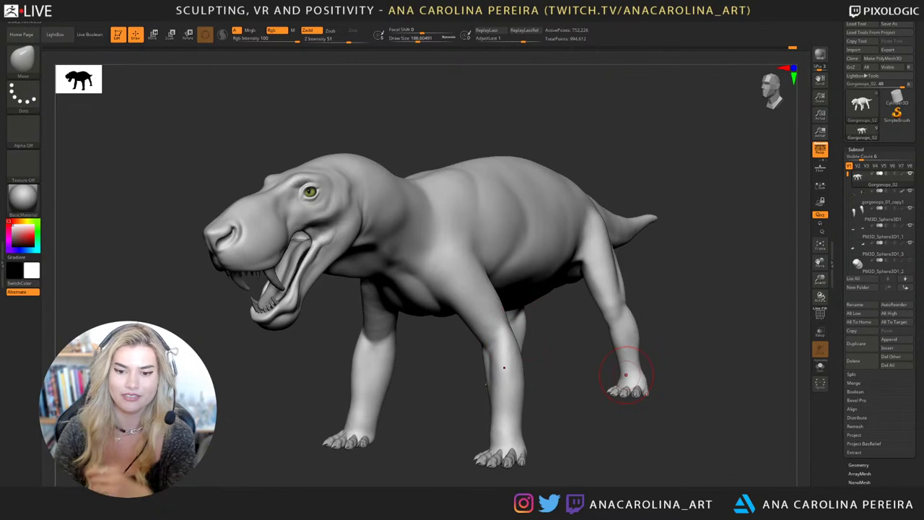
Ready ClayBuildup for the lower legs with a draw size of about 90.
{"action": "mouse_move", "coordinate": [538, 343]}
{"action": "left_mouse_down"}
{"action": "mouse_move", "coordinate": [577, 361]}
{"action": "mouse_move", "coordinate": [639, 415]}
{"action": "mouse_move", "coordinate": [571, 386]}
{"action": "left_mouse_up"}
{"action": "key", "text": "b"}
{"action": "key", "text": "c"}
{"action": "key", "text": "b"}
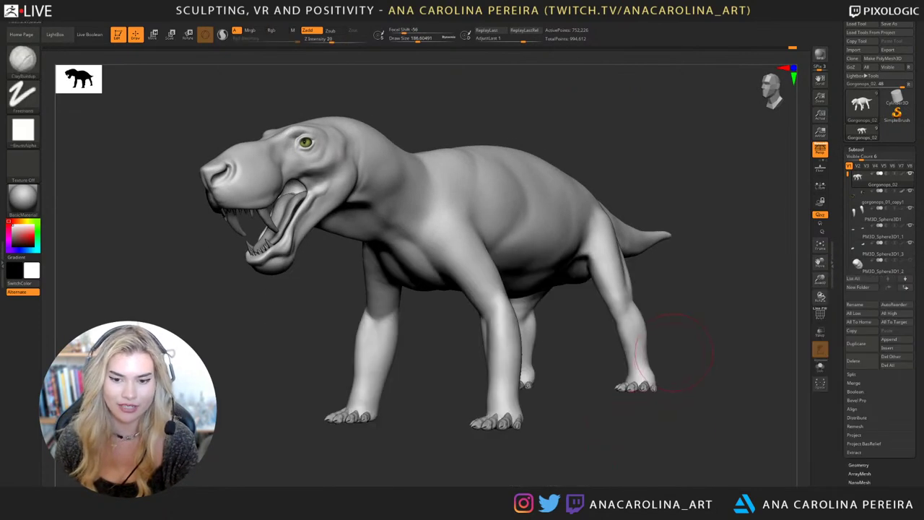
{"action": "left_click_drag", "start_coordinate": [642, 368], "coordinate": [599, 403]}
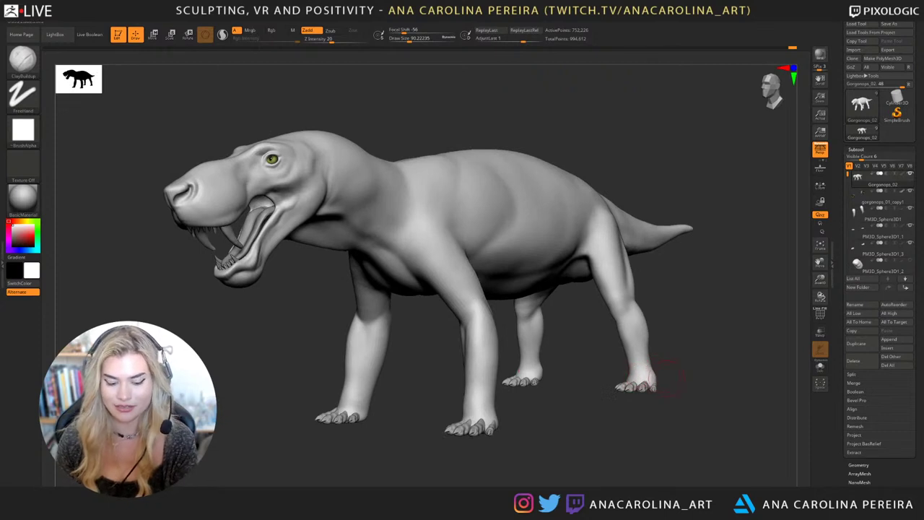
{"action": "mouse_move", "coordinate": [663, 382]}
{"action": "left_mouse_down"}
{"action": "mouse_move", "coordinate": [643, 388]}
{"action": "mouse_move", "coordinate": [661, 375]}
{"action": "left_mouse_up"}
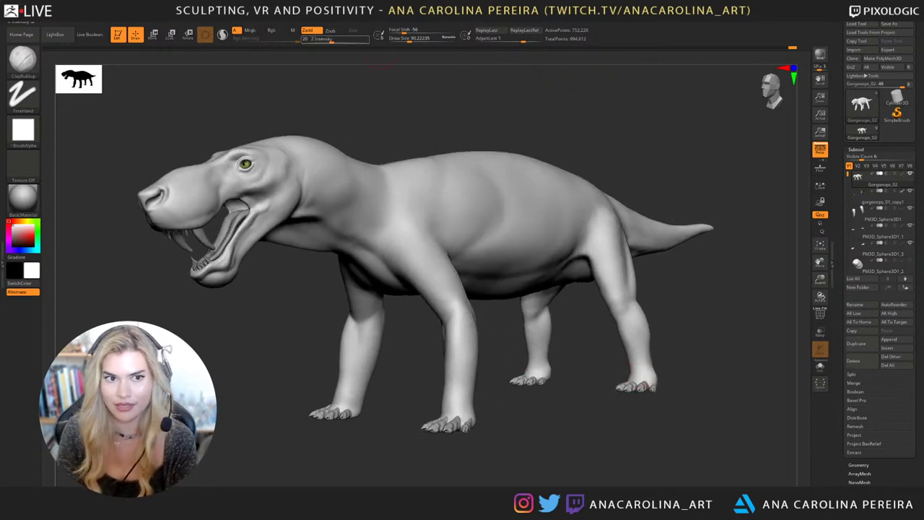
Turn off the program's screensaver in the preferences.
{"action": "left_click", "coordinate": [304, 19]}
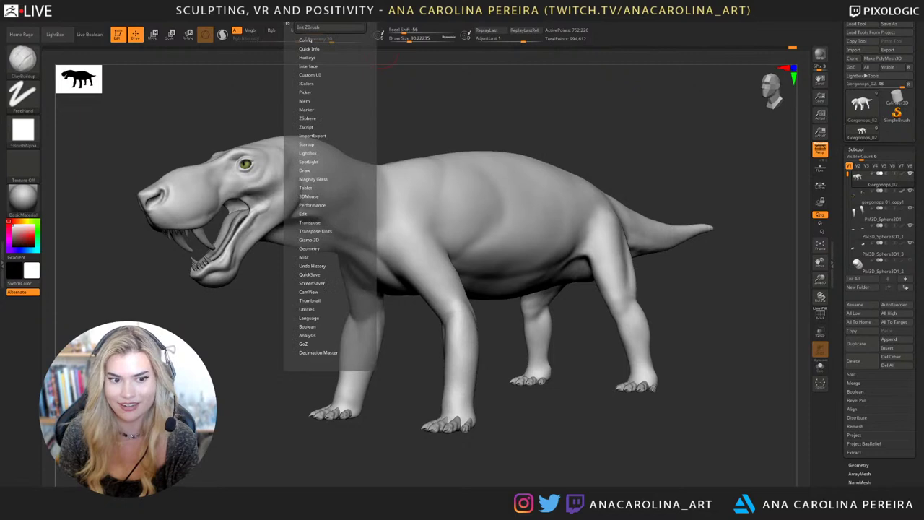
{"action": "left_click", "coordinate": [312, 283]}
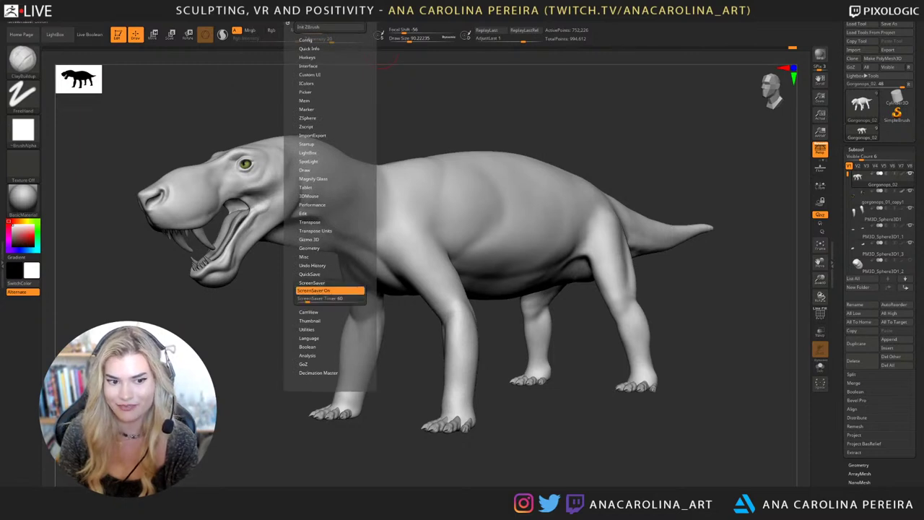
{"action": "left_click", "coordinate": [330, 291]}
Examine the legs and body from side, rear and front three-quarter views, with the draw size set to about 132.
{"action": "mouse_move", "coordinate": [527, 450]}
{"action": "left_mouse_down"}
{"action": "mouse_move", "coordinate": [549, 445]}
{"action": "mouse_move", "coordinate": [550, 423]}
{"action": "mouse_move", "coordinate": [552, 438]}
{"action": "left_mouse_up"}
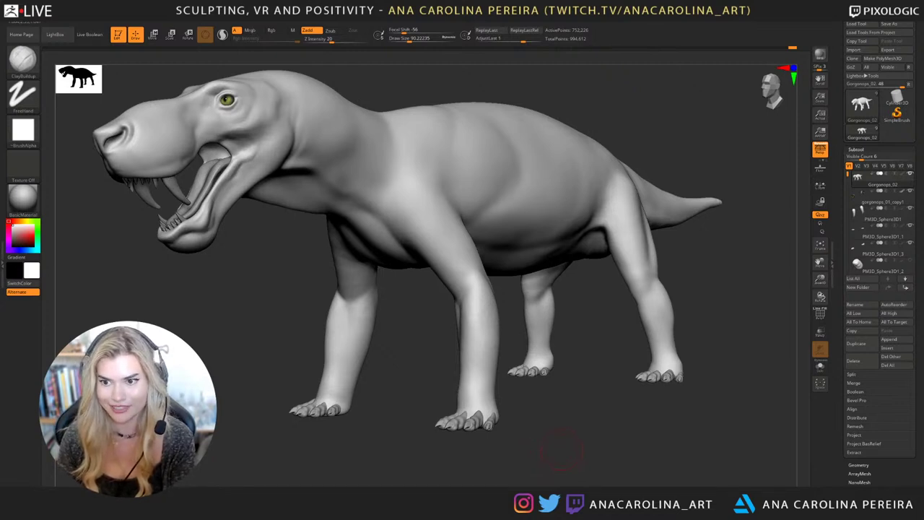
{"action": "mouse_move", "coordinate": [562, 449]}
{"action": "left_mouse_down"}
{"action": "mouse_move", "coordinate": [646, 439]}
{"action": "mouse_move", "coordinate": [619, 336]}
{"action": "left_mouse_up"}
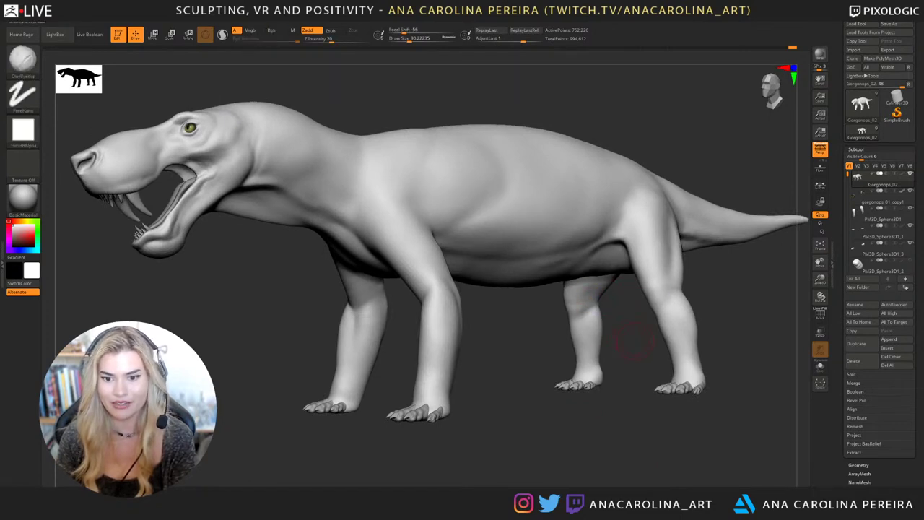
{"action": "left_click_drag", "start_coordinate": [634, 340], "coordinate": [659, 341]}
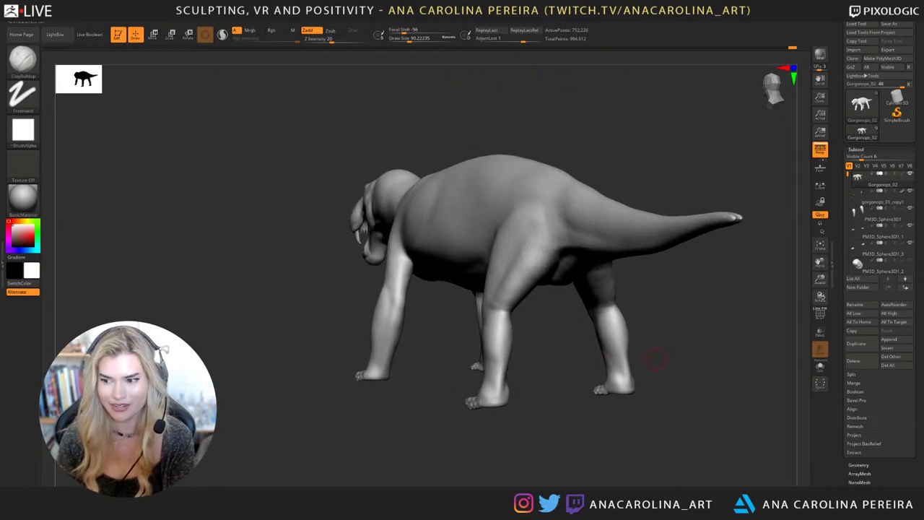
{"action": "mouse_move", "coordinate": [661, 364]}
{"action": "left_mouse_down"}
{"action": "mouse_move", "coordinate": [720, 378]}
{"action": "mouse_move", "coordinate": [586, 406]}
{"action": "left_mouse_up"}
{"action": "key", "text": "space"}
{"action": "key", "text": "shift"}
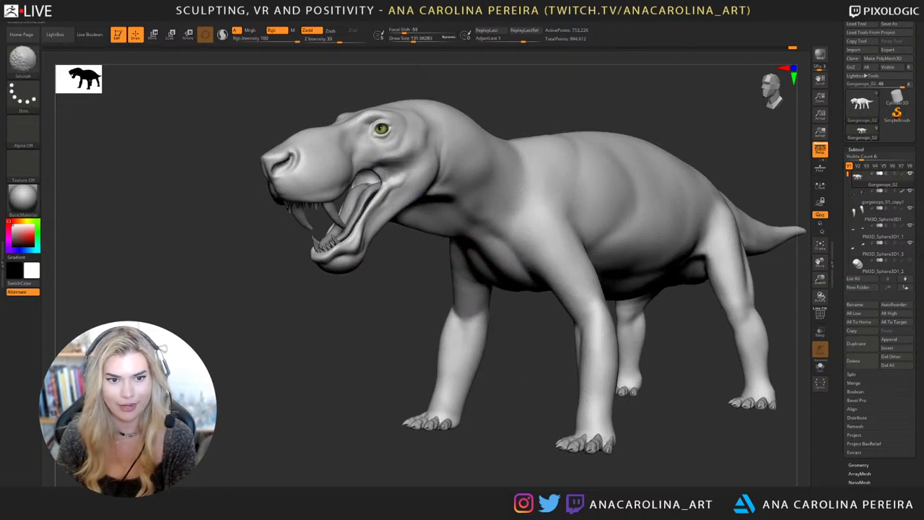
{"action": "left_click_drag", "start_coordinate": [397, 280], "coordinate": [392, 283]}
{"action": "left_click_drag", "start_coordinate": [392, 325], "coordinate": [377, 374], "text": "alt"}
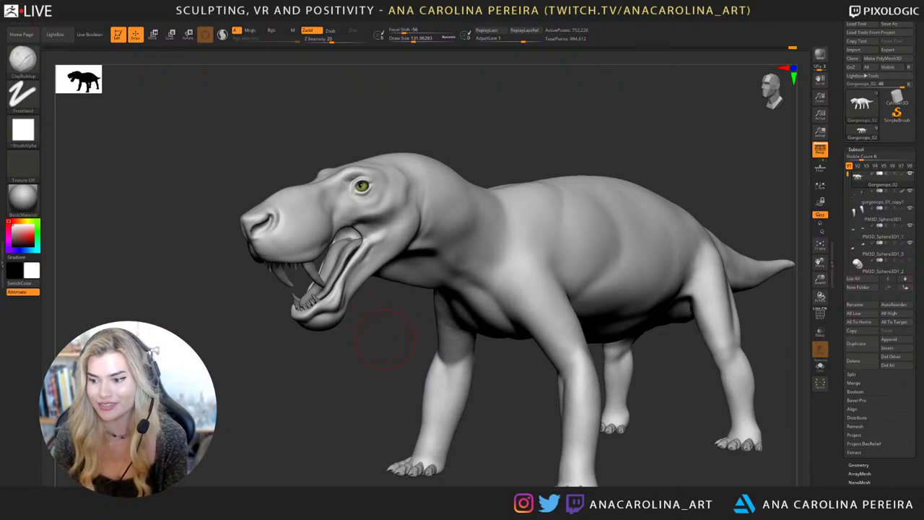
{"action": "left_click_drag", "start_coordinate": [394, 346], "coordinate": [374, 347]}
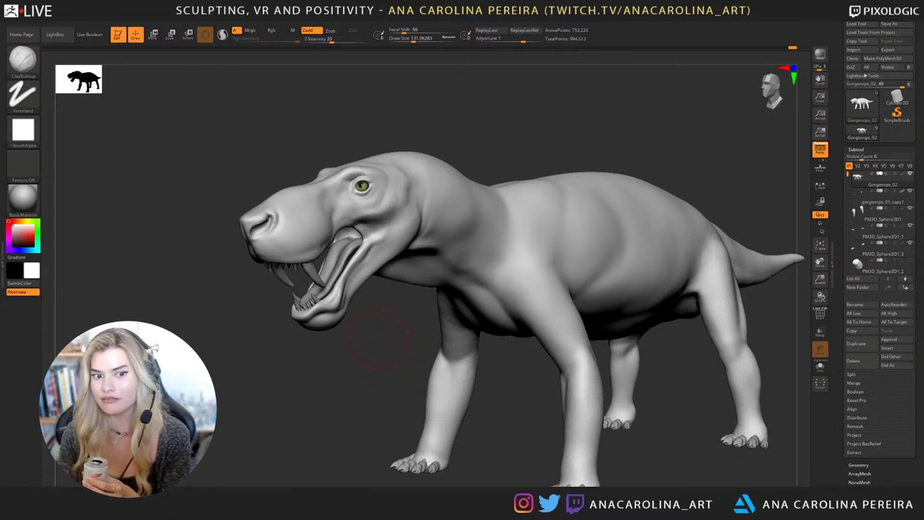
{"action": "left_click_drag", "start_coordinate": [377, 339], "coordinate": [365, 347]}
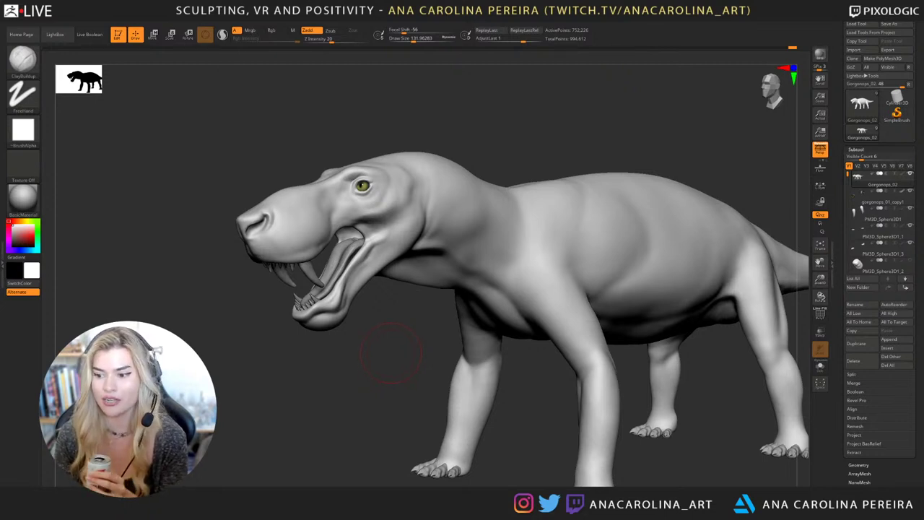
{"action": "left_click_drag", "start_coordinate": [391, 354], "coordinate": [380, 363]}
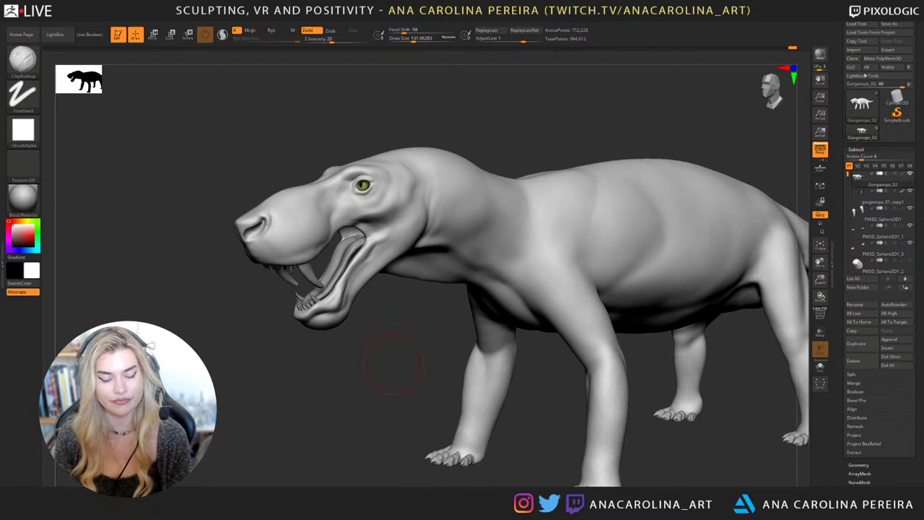
Build up the front legs' wrists just above the paws with ClayBuildup at a draw size of about 132, smoothing the strokes.
{"action": "key", "text": "b"}
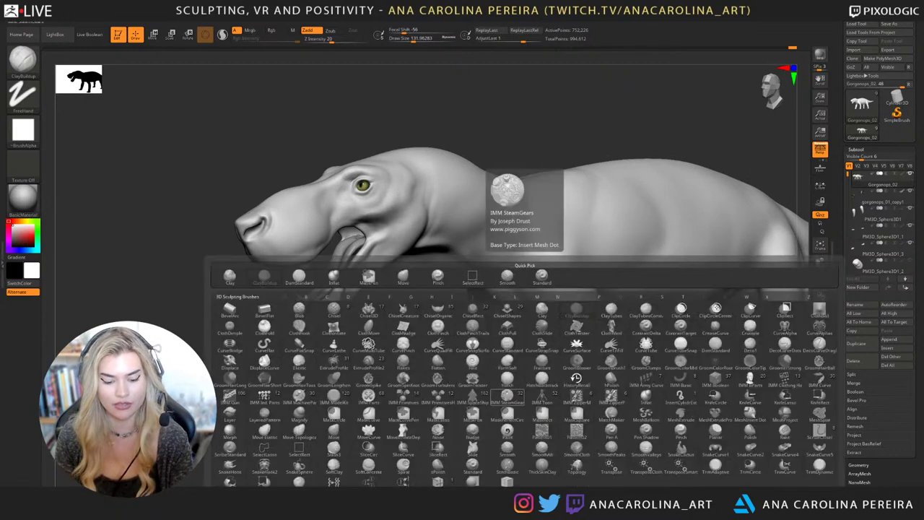
{"action": "key", "text": "c"}
{"action": "key", "text": "b"}
{"action": "left_click_drag", "start_coordinate": [540, 395], "coordinate": [501, 354], "text": "alt"}
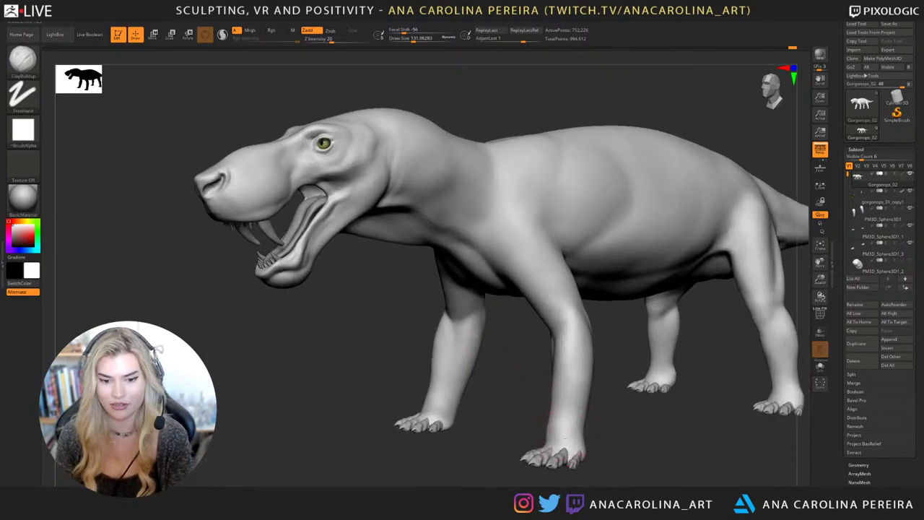
{"action": "key", "text": "shift"}
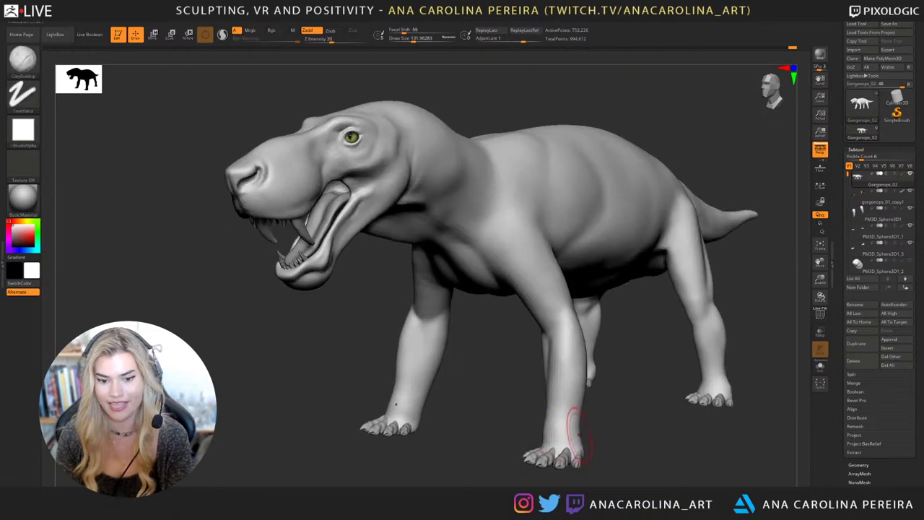
{"action": "key", "text": "shift"}
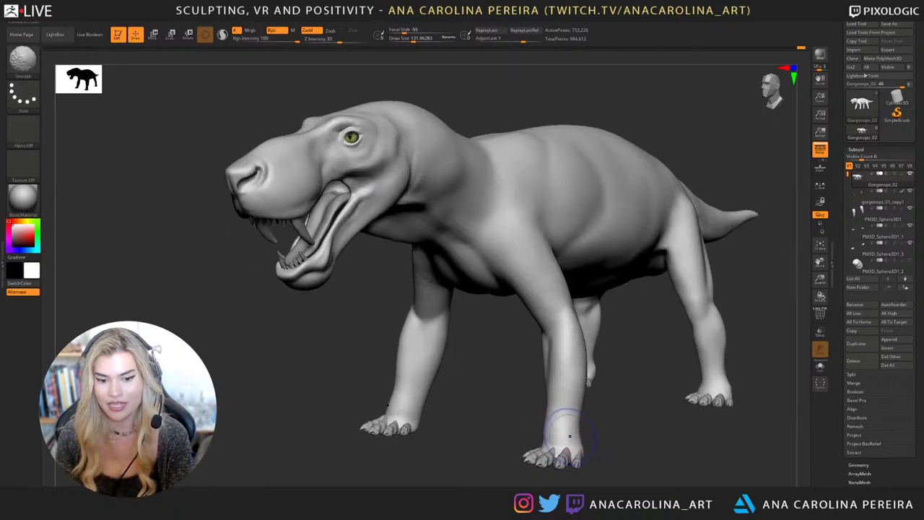
{"action": "left_click_drag", "start_coordinate": [600, 444], "coordinate": [552, 431]}
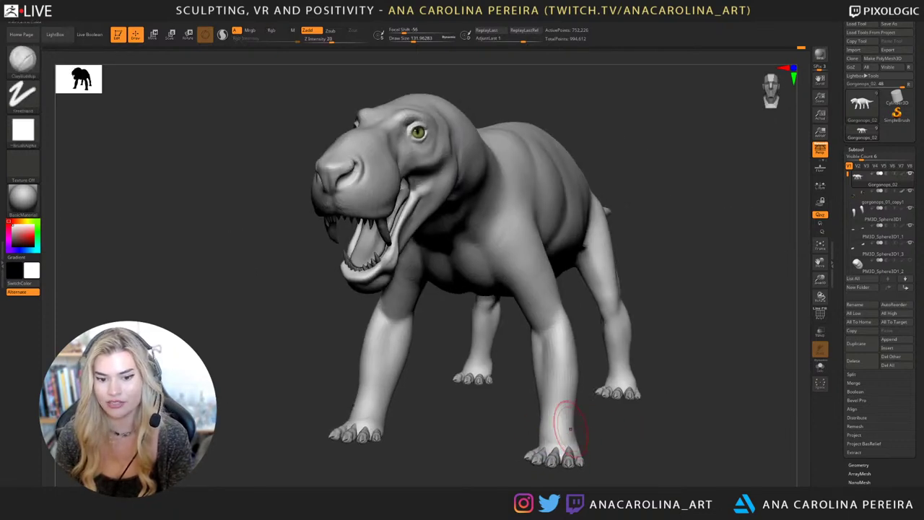
{"action": "left_click_drag", "start_coordinate": [578, 426], "coordinate": [597, 428]}
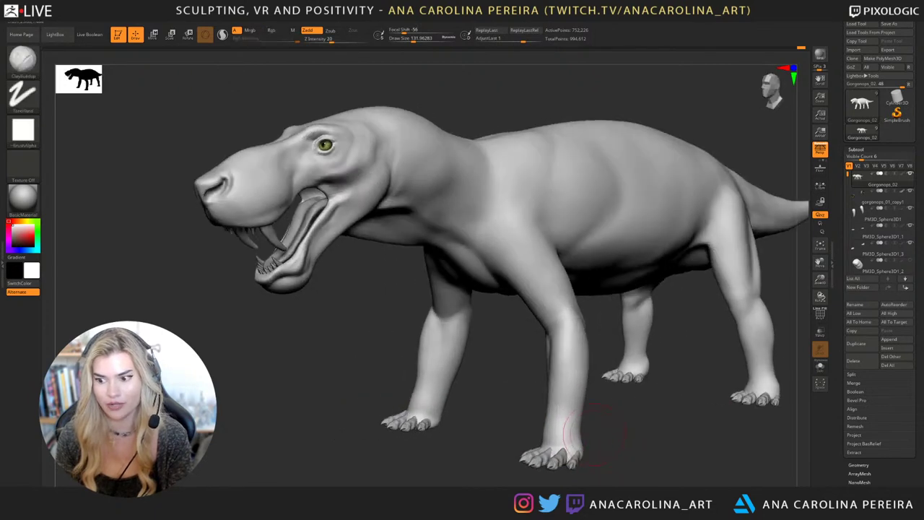
Smooth the front legs' lower forearms and wrists, then bring the creature's other side into view.
{"action": "mouse_move", "coordinate": [651, 451]}
{"action": "left_mouse_down"}
{"action": "mouse_move", "coordinate": [567, 431]}
{"action": "mouse_move", "coordinate": [608, 433]}
{"action": "left_mouse_up"}
{"action": "key", "text": "shift"}
{"action": "key", "text": "shift"}
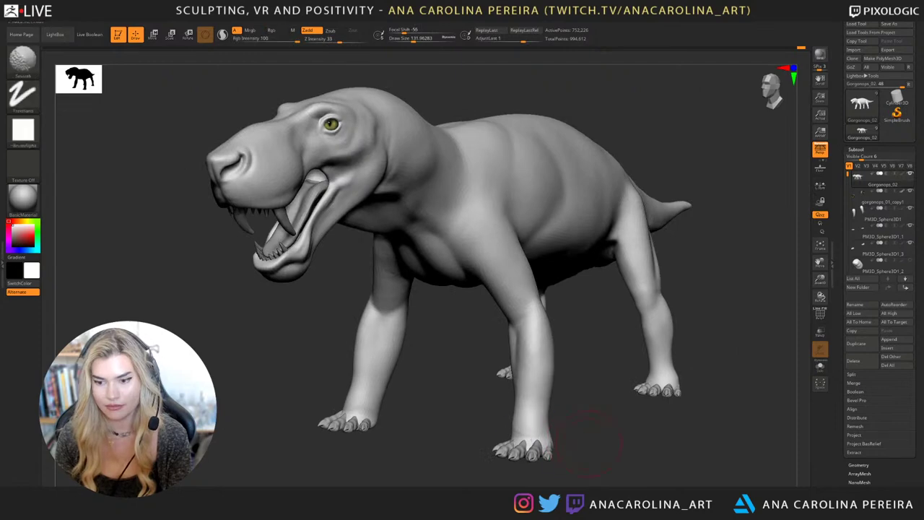
{"action": "key", "text": "shift"}
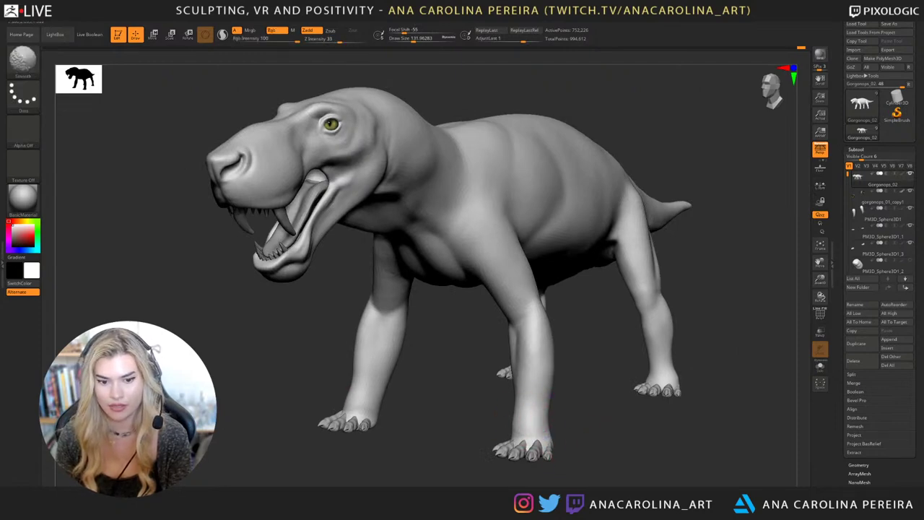
{"action": "left_click_drag", "start_coordinate": [571, 426], "coordinate": [689, 426]}
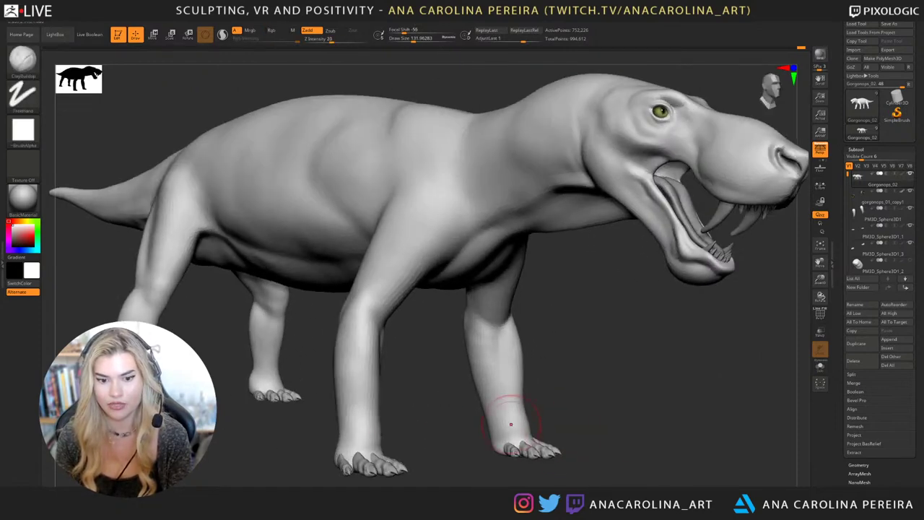
Examine the legs, belly and tail from front three-quarter, rear and side views, trying the Move brush and returning to ClayBuildup.
{"action": "mouse_move", "coordinate": [567, 431]}
{"action": "left_mouse_down"}
{"action": "mouse_move", "coordinate": [466, 442]}
{"action": "mouse_move", "coordinate": [355, 426]}
{"action": "mouse_move", "coordinate": [357, 462]}
{"action": "left_mouse_up"}
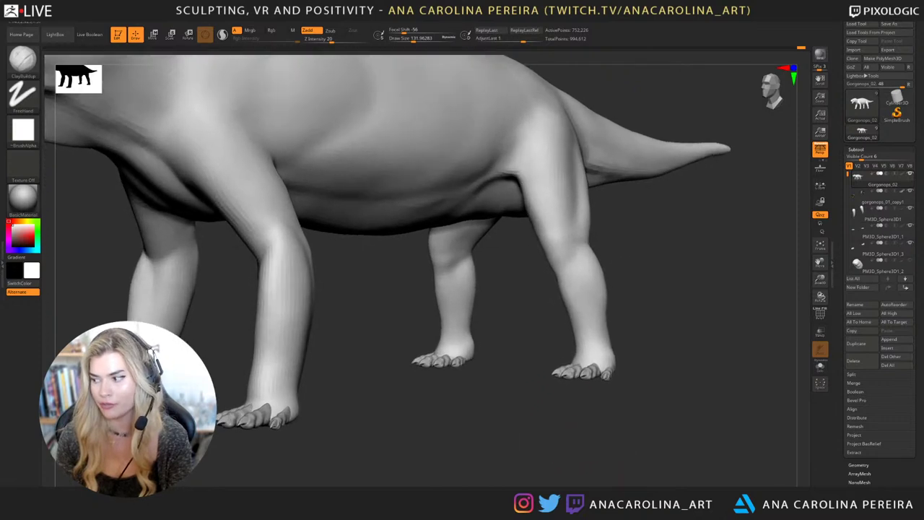
{"action": "mouse_move", "coordinate": [614, 385]}
{"action": "left_mouse_down", "text": "alt"}
{"action": "mouse_move", "coordinate": [575, 376]}
{"action": "mouse_move", "coordinate": [627, 381]}
{"action": "mouse_move", "coordinate": [594, 374]}
{"action": "left_mouse_up", "text": "alt"}
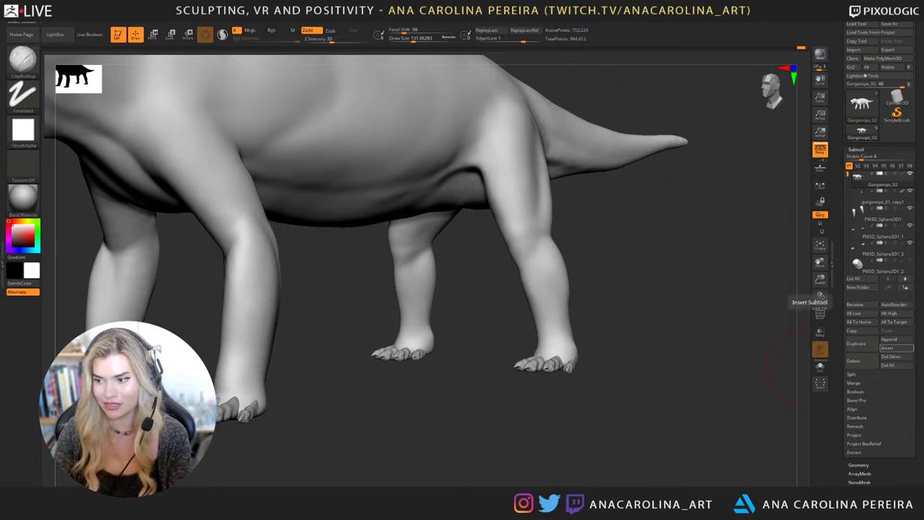
{"action": "left_click_drag", "start_coordinate": [802, 365], "coordinate": [717, 431]}
{"action": "left_click_drag", "start_coordinate": [691, 354], "coordinate": [698, 359]}
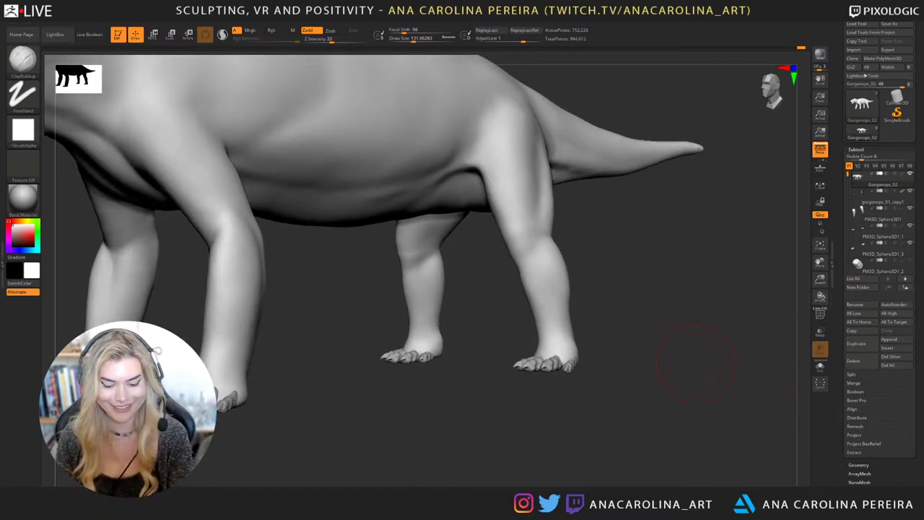
{"action": "key", "text": "b"}
{"action": "key", "text": "m"}
{"action": "key", "text": "v"}
{"action": "mouse_move", "coordinate": [622, 329]}
{"action": "left_mouse_down", "text": "alt"}
{"action": "mouse_move", "coordinate": [645, 354]}
{"action": "mouse_move", "coordinate": [630, 325]}
{"action": "mouse_move", "coordinate": [669, 347]}
{"action": "left_mouse_up", "text": "alt"}
{"action": "key", "text": "b"}
{"action": "key", "text": "c"}
{"action": "key", "text": "b"}
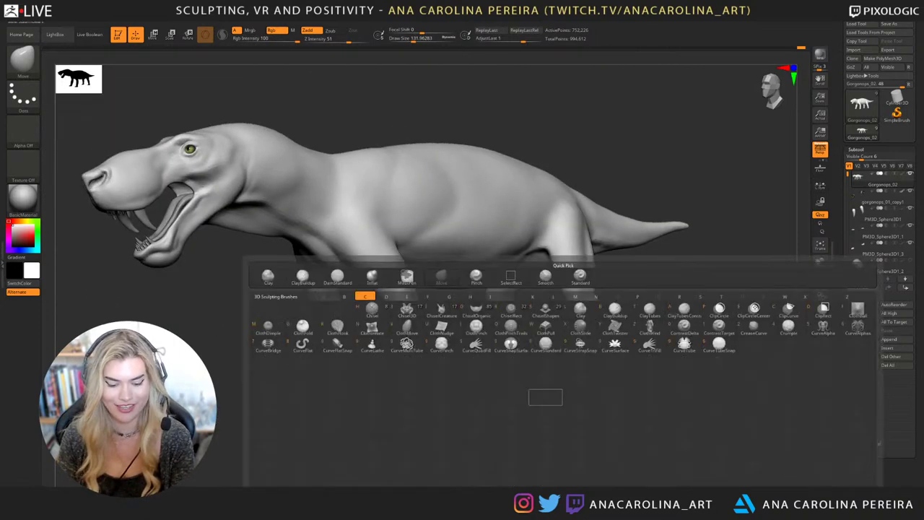
{"action": "left_click_drag", "start_coordinate": [557, 392], "coordinate": [516, 433]}
{"action": "mouse_move", "coordinate": [440, 418]}
{"action": "left_mouse_down", "text": "alt"}
{"action": "mouse_move", "coordinate": [504, 419]}
{"action": "mouse_move", "coordinate": [511, 397]}
{"action": "left_mouse_up", "text": "alt"}
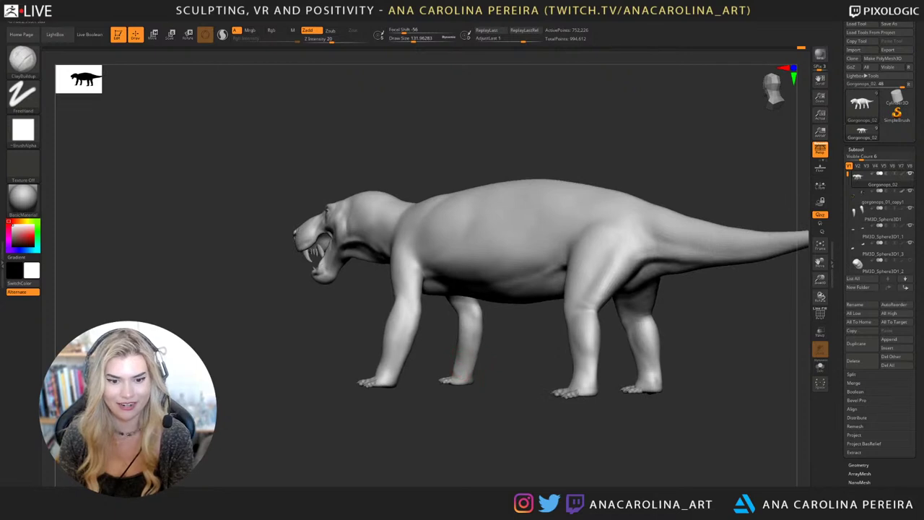
{"action": "key", "text": "shift"}
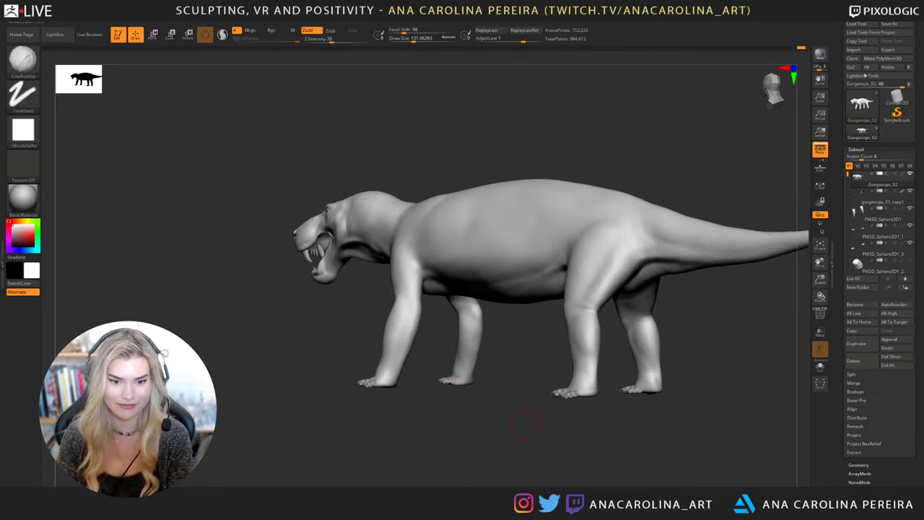
{"action": "mouse_move", "coordinate": [526, 412]}
{"action": "left_mouse_down", "text": "alt"}
{"action": "mouse_move", "coordinate": [444, 429]}
{"action": "mouse_move", "coordinate": [556, 423]}
{"action": "mouse_move", "coordinate": [485, 420]}
{"action": "mouse_move", "coordinate": [466, 451]}
{"action": "mouse_move", "coordinate": [559, 446]}
{"action": "left_mouse_up", "text": "alt"}
{"action": "key", "text": "shift"}
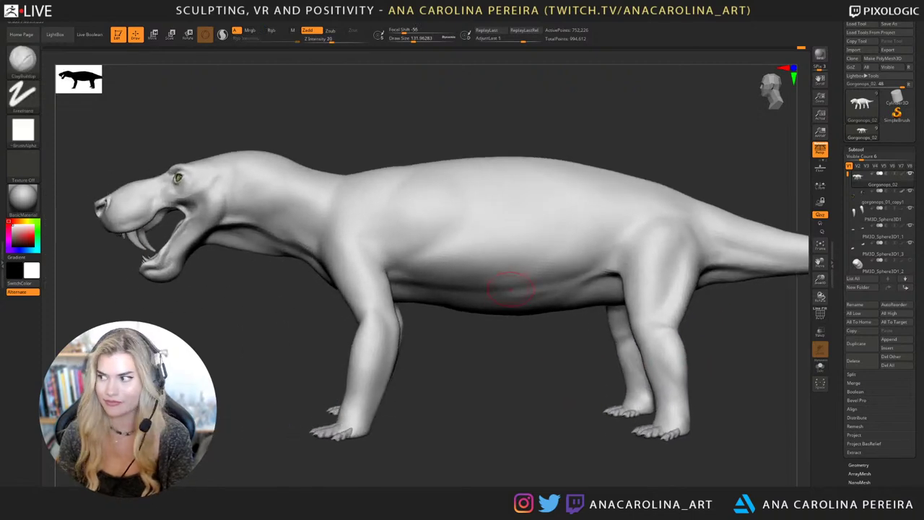
Raise the ClayBuildup draw size to about 223 and examine the torso and legs from the side and rear three-quarter.
{"action": "key", "text": "s"}
{"action": "left_click_drag", "start_coordinate": [505, 295], "coordinate": [526, 296]}
{"action": "left_click_drag", "start_coordinate": [517, 373], "coordinate": [546, 394], "text": "alt"}
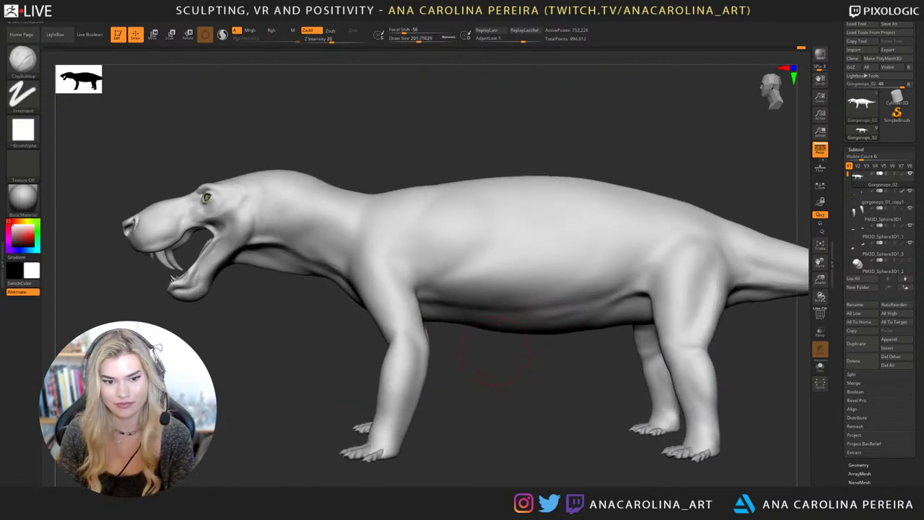
{"action": "left_click_drag", "start_coordinate": [495, 352], "coordinate": [514, 350]}
{"action": "key", "text": "space"}
{"action": "left_click_drag", "start_coordinate": [485, 295], "coordinate": [492, 295]}
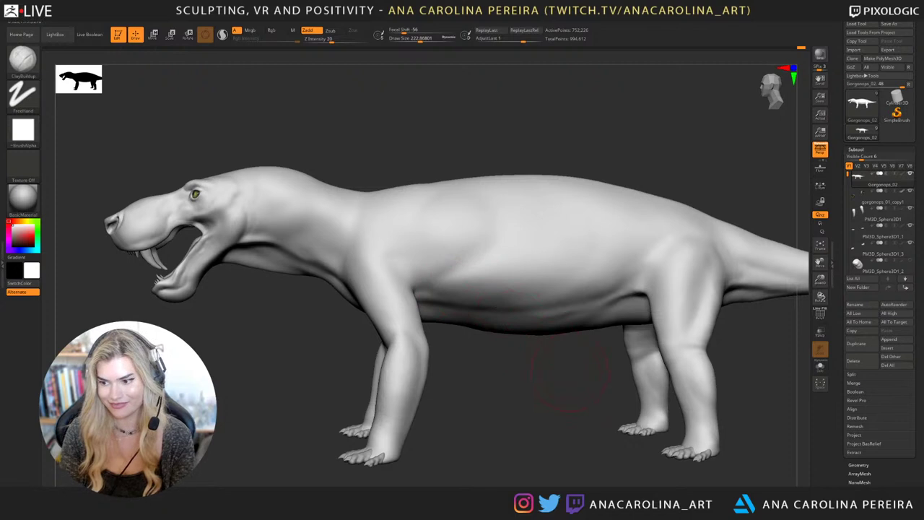
{"action": "left_click_drag", "start_coordinate": [576, 361], "coordinate": [470, 371]}
{"action": "mouse_move", "coordinate": [650, 408]}
{"action": "left_mouse_down"}
{"action": "mouse_move", "coordinate": [635, 409]}
{"action": "mouse_move", "coordinate": [643, 417]}
{"action": "mouse_move", "coordinate": [599, 413]}
{"action": "left_mouse_up"}
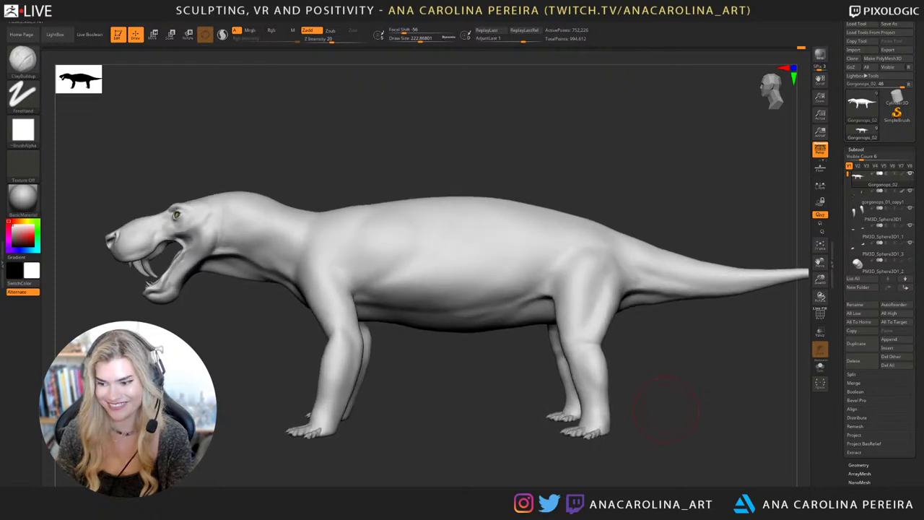
{"action": "left_click_drag", "start_coordinate": [679, 410], "coordinate": [647, 403]}
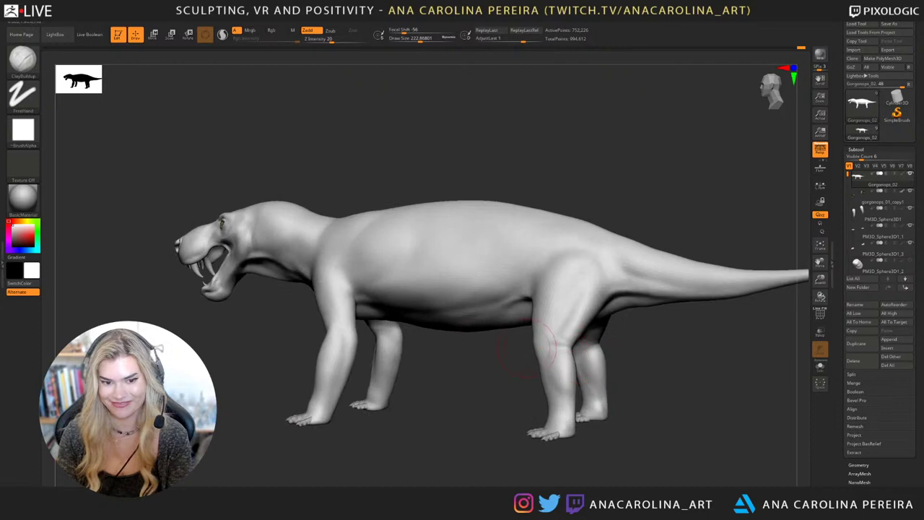
{"action": "left_click_drag", "start_coordinate": [487, 345], "coordinate": [527, 366]}
{"action": "left_click_drag", "start_coordinate": [505, 442], "coordinate": [476, 434]}
{"action": "right_click", "coordinate": [476, 433]}
Smooth the underside of the belly and the area between the hind legs, with DamStandard at a draw size of about 338.
{"action": "left_click_drag", "start_coordinate": [605, 337], "coordinate": [603, 283], "text": "alt"}
{"action": "key", "text": "b"}
{"action": "key", "text": "d"}
{"action": "key", "text": "s"}
{"action": "left_click_drag", "start_coordinate": [621, 243], "coordinate": [590, 299]}
{"action": "key", "text": "space"}
{"action": "mouse_move", "coordinate": [627, 254]}
{"action": "left_mouse_down"}
{"action": "mouse_move", "coordinate": [642, 255]}
{"action": "mouse_move", "coordinate": [635, 231]}
{"action": "mouse_move", "coordinate": [606, 252]}
{"action": "left_mouse_up"}
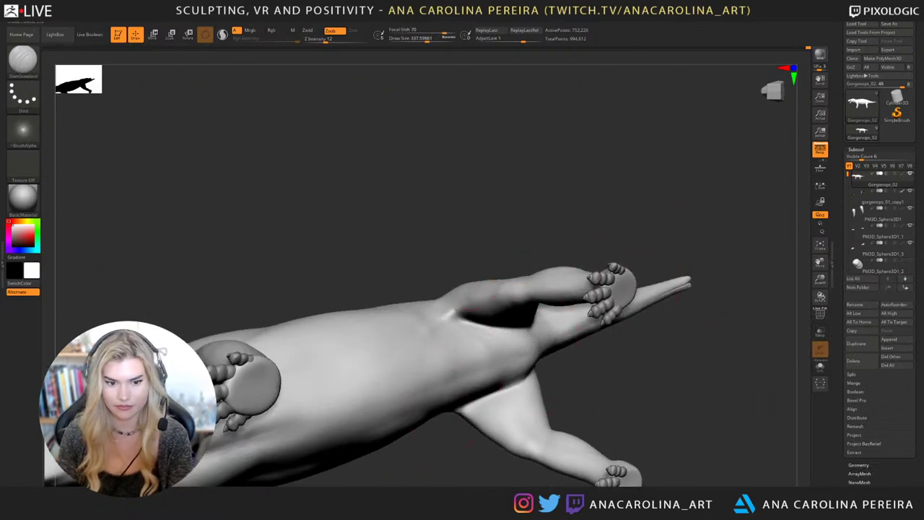
{"action": "right_click_drag", "start_coordinate": [433, 368], "coordinate": [464, 305]}
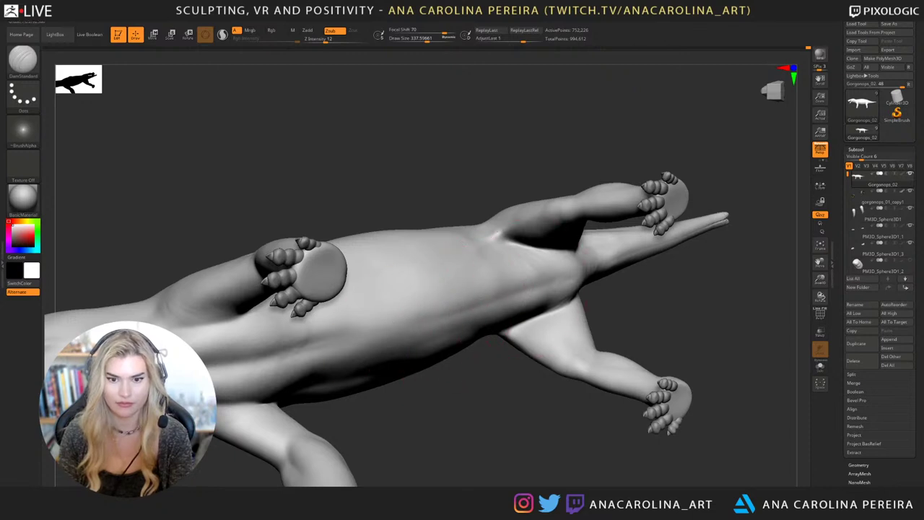
{"action": "left_click_drag", "start_coordinate": [747, 286], "coordinate": [733, 243]}
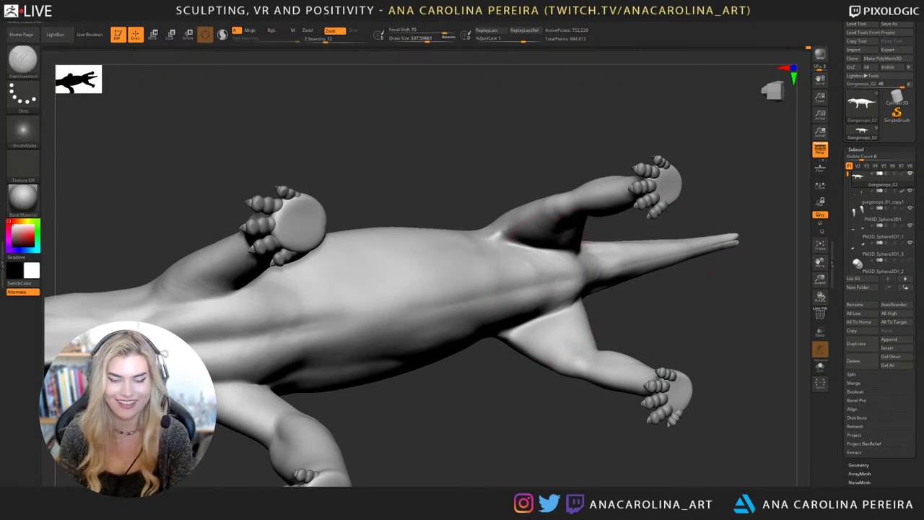
{"action": "key", "text": "shift"}
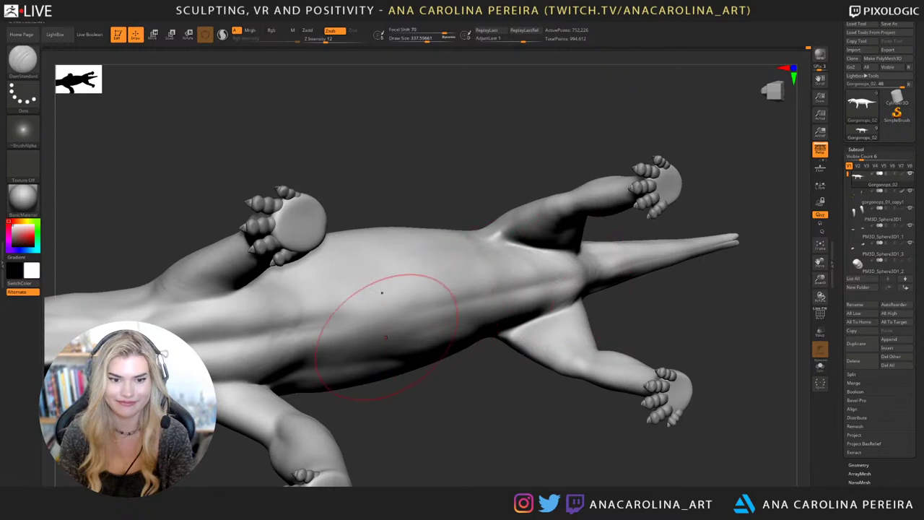
{"action": "key", "text": "shift"}
{"action": "mouse_move", "coordinate": [499, 280]}
{"action": "left_mouse_down", "text": "shift"}
{"action": "mouse_move", "coordinate": [557, 289]}
{"action": "mouse_move", "coordinate": [526, 304]}
{"action": "left_mouse_up", "text": "shift"}
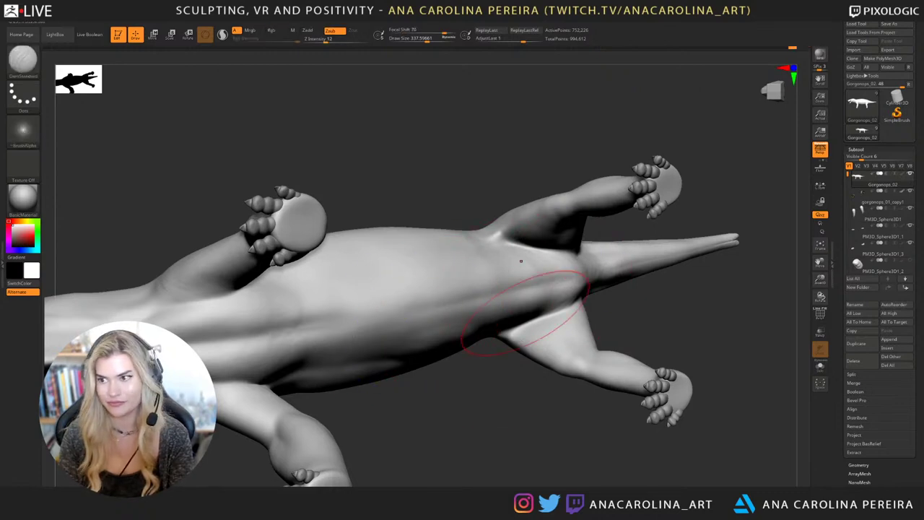
Refine the flank fold in front of the hind leg with ClayBuildup at a draw size of about 177, smoothing it into the belly.
{"action": "right_click_drag", "start_coordinate": [523, 314], "coordinate": [523, 404]}
{"action": "right_click_drag", "start_coordinate": [451, 404], "coordinate": [469, 442]}
{"action": "key", "text": "b"}
{"action": "key", "text": "c"}
{"action": "key", "text": "b"}
{"action": "left_click_drag", "start_coordinate": [470, 444], "coordinate": [506, 289]}
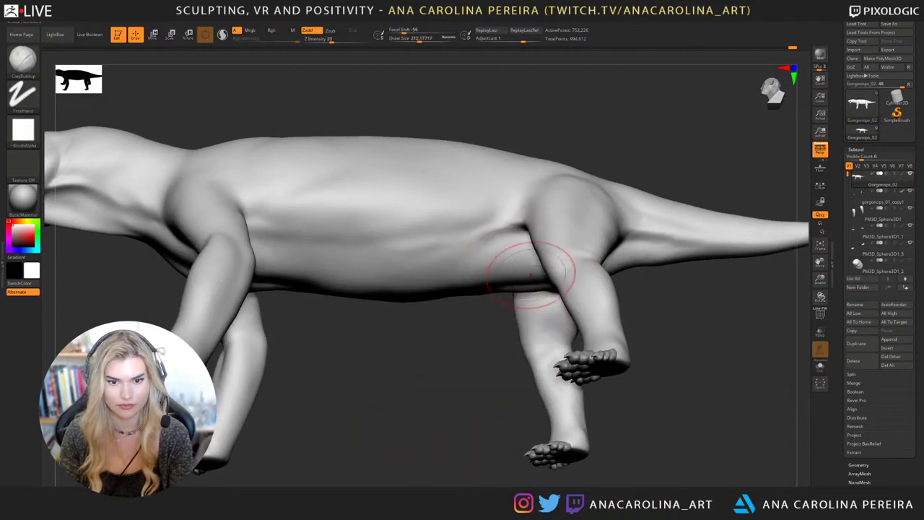
{"action": "key", "text": "bracketleft"}
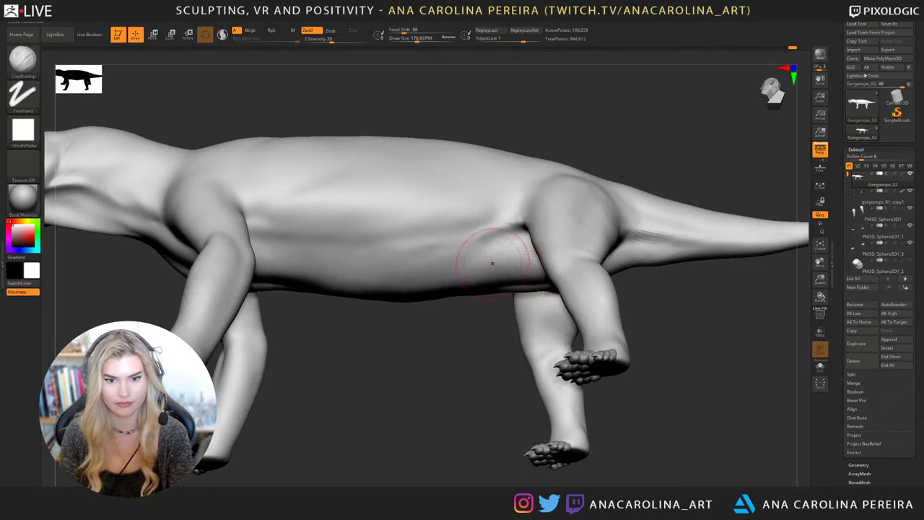
{"action": "left_click_drag", "start_coordinate": [453, 339], "coordinate": [482, 398]}
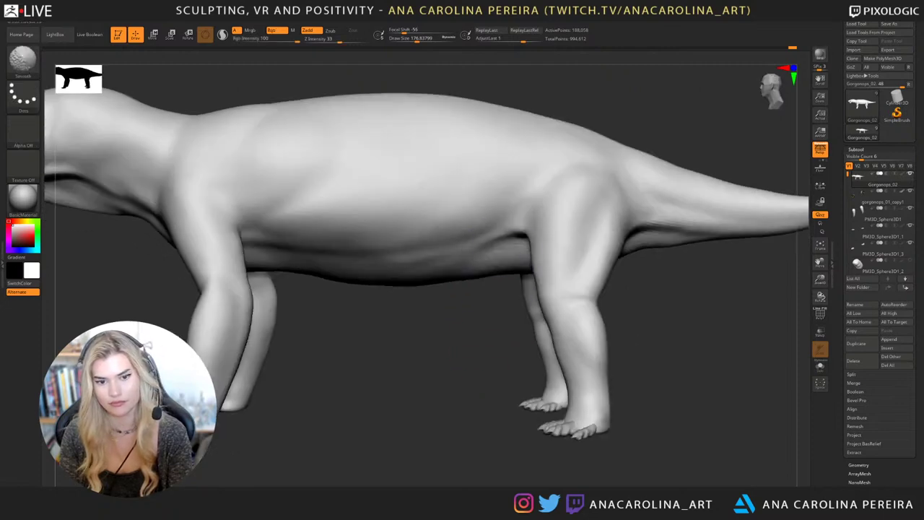
Touch up and smooth the lower belly near the hind leg on the creature's opposite side.
{"action": "left_click_drag", "start_coordinate": [513, 338], "coordinate": [558, 307]}
{"action": "left_click_drag", "start_coordinate": [542, 361], "coordinate": [560, 401]}
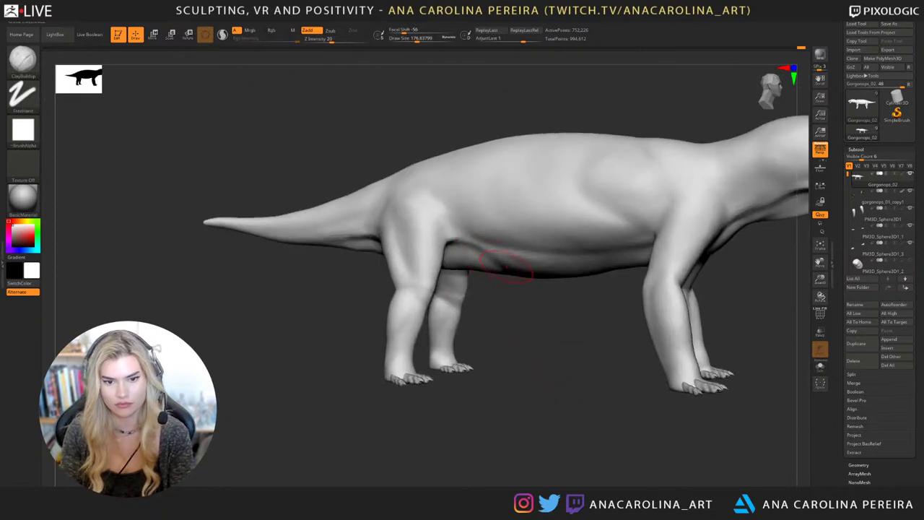
{"action": "key", "text": "shift"}
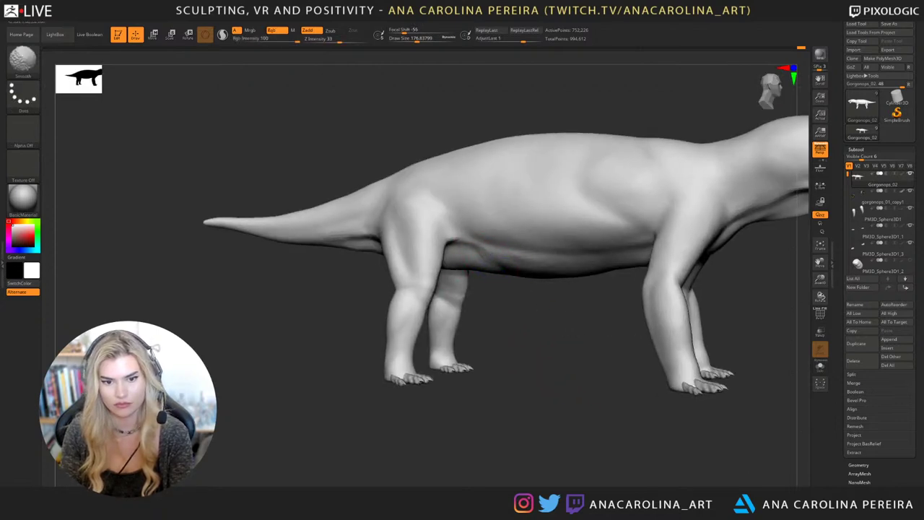
Smooth the shoulder and the side of the ribcage, raising the draw size to about 324.
{"action": "mouse_move", "coordinate": [556, 339]}
{"action": "left_mouse_down"}
{"action": "mouse_move", "coordinate": [541, 375]}
{"action": "mouse_move", "coordinate": [442, 387]}
{"action": "left_mouse_up"}
{"action": "right_click_drag", "start_coordinate": [376, 289], "coordinate": [480, 379]}
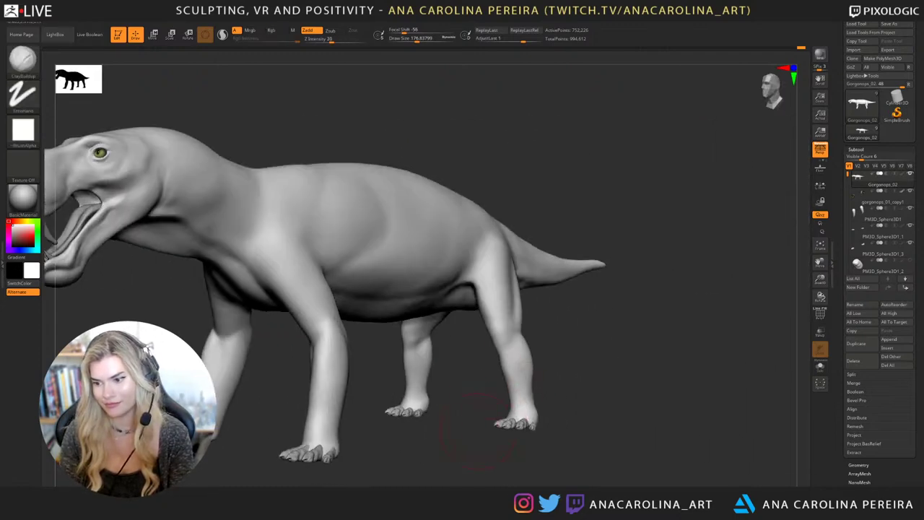
{"action": "right_click_drag", "start_coordinate": [477, 429], "coordinate": [529, 409]}
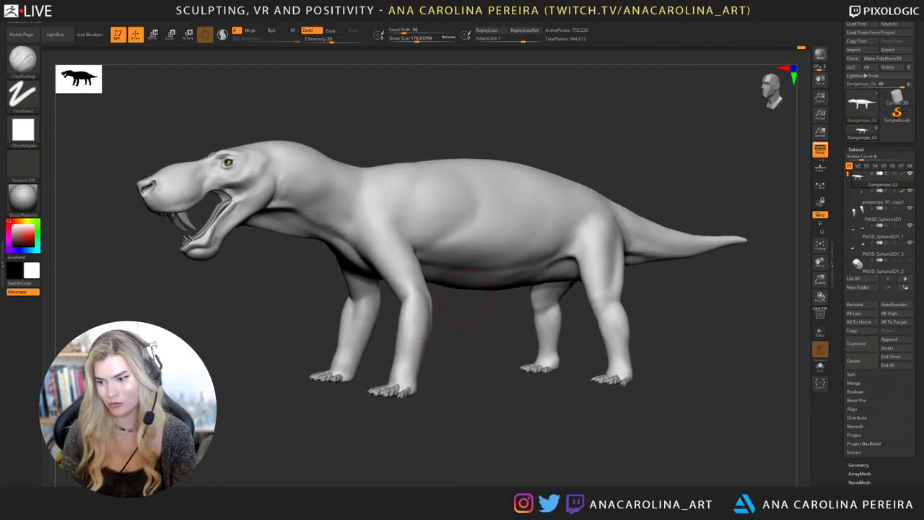
{"action": "right_click_drag", "start_coordinate": [538, 430], "coordinate": [569, 437]}
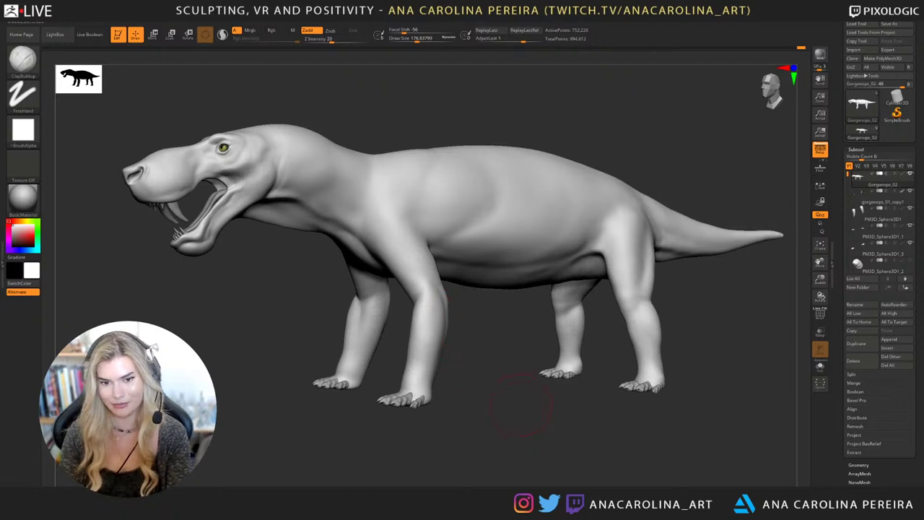
{"action": "mouse_move", "coordinate": [521, 405]}
{"action": "right_mouse_down"}
{"action": "mouse_move", "coordinate": [558, 413]}
{"action": "mouse_move", "coordinate": [585, 359]}
{"action": "right_mouse_up"}
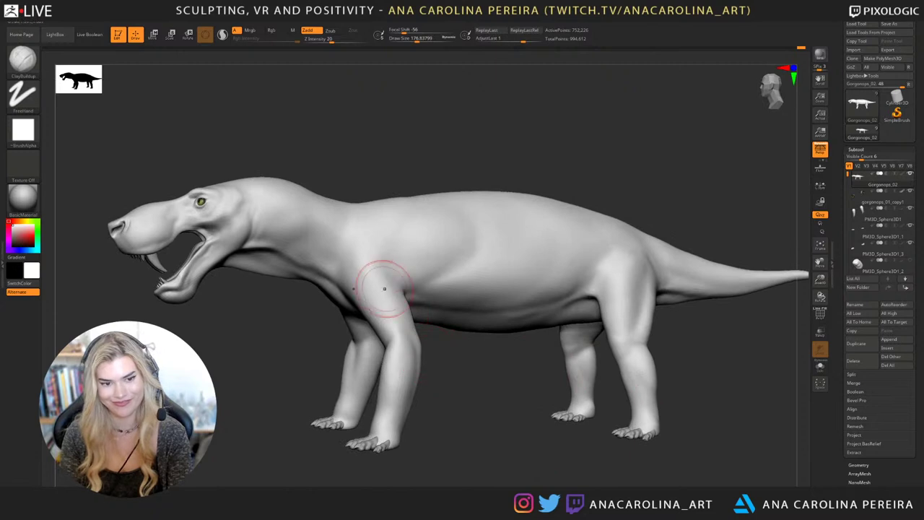
{"action": "key", "text": "shift"}
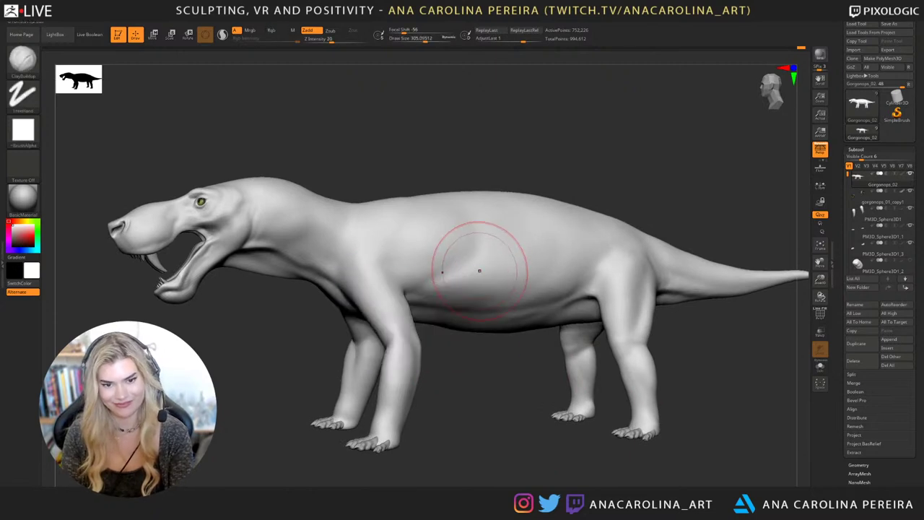
{"action": "key", "text": "space"}
{"action": "right_click_drag", "start_coordinate": [423, 216], "coordinate": [448, 192]}
Frame the whole creature and save the tool under the new name Gorgonops_05.
{"action": "mouse_move", "coordinate": [455, 83]}
{"action": "right_mouse_down"}
{"action": "mouse_move", "coordinate": [495, 128]}
{"action": "mouse_move", "coordinate": [512, 215]}
{"action": "mouse_move", "coordinate": [498, 224]}
{"action": "mouse_move", "coordinate": [516, 242]}
{"action": "right_mouse_up"}
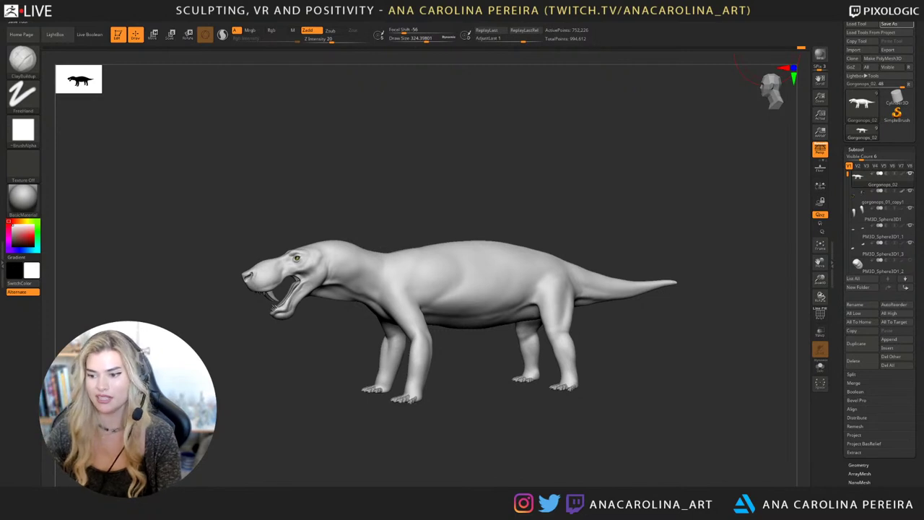
{"action": "left_click_drag", "start_coordinate": [311, 411], "coordinate": [305, 412]}
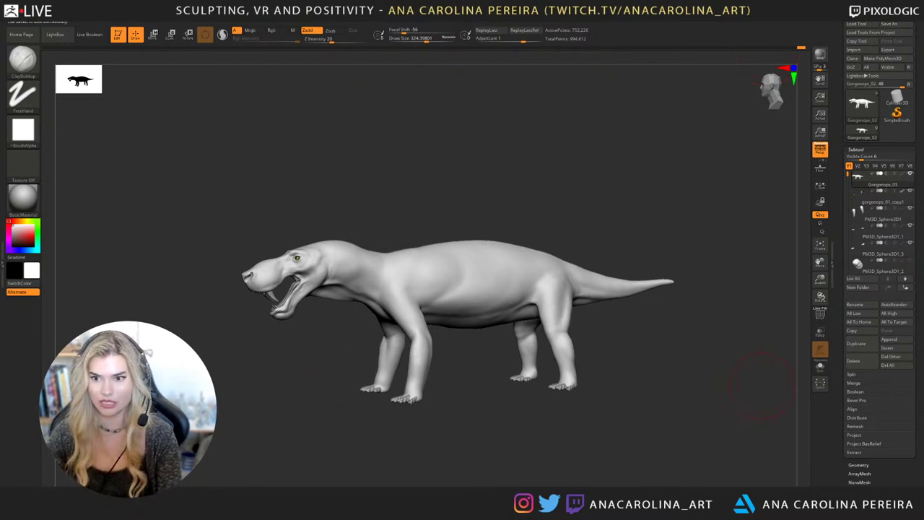
{"action": "left_click_drag", "start_coordinate": [762, 387], "coordinate": [758, 387], "text": "alt"}
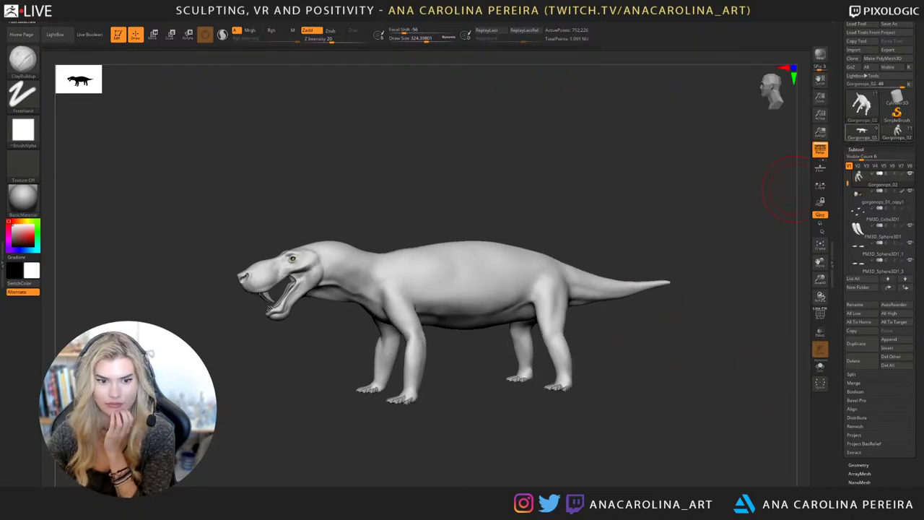
Switch between the posed Gorgonops_02 tool and the standing Gorgonops_05 tool, leaving Gorgonops_05 active.
{"action": "left_click", "coordinate": [861, 130]}
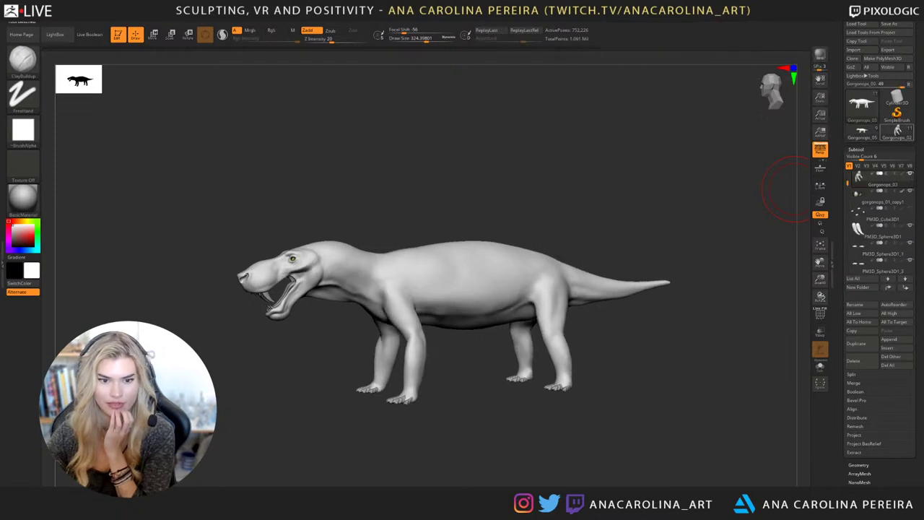
{"action": "left_click", "coordinate": [862, 132]}
{"action": "left_click", "coordinate": [897, 132]}
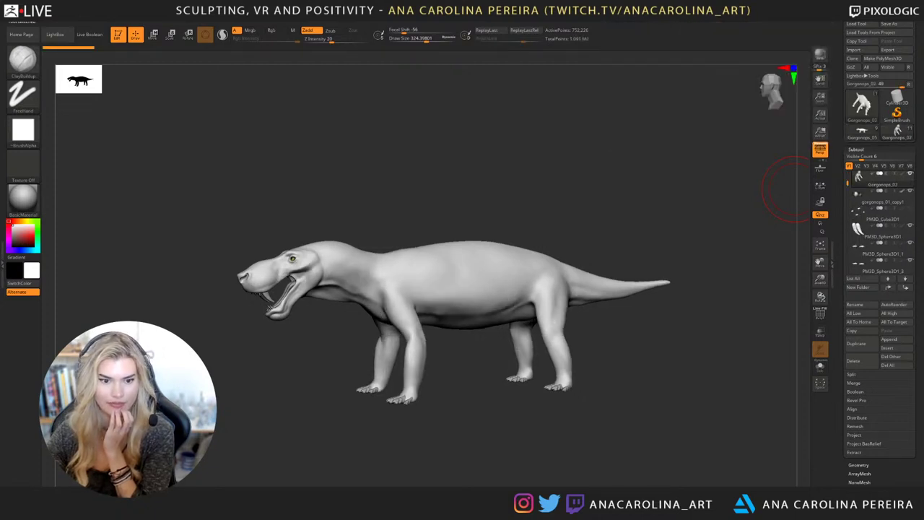
{"action": "left_click", "coordinate": [861, 130]}
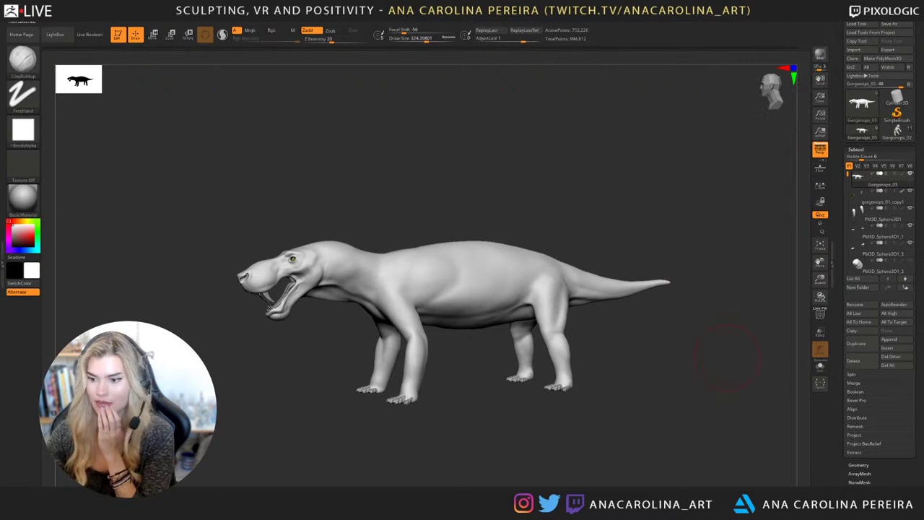